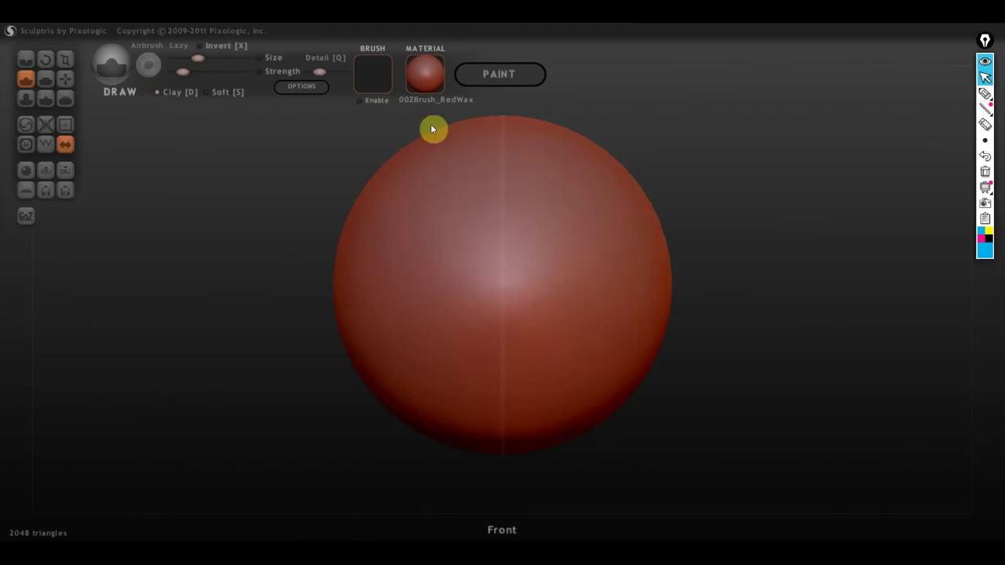
Import Female_PlanesofHead_128.OBJ from the ВСЕ для SculptGL folder as a new scene
left_click(46, 171)
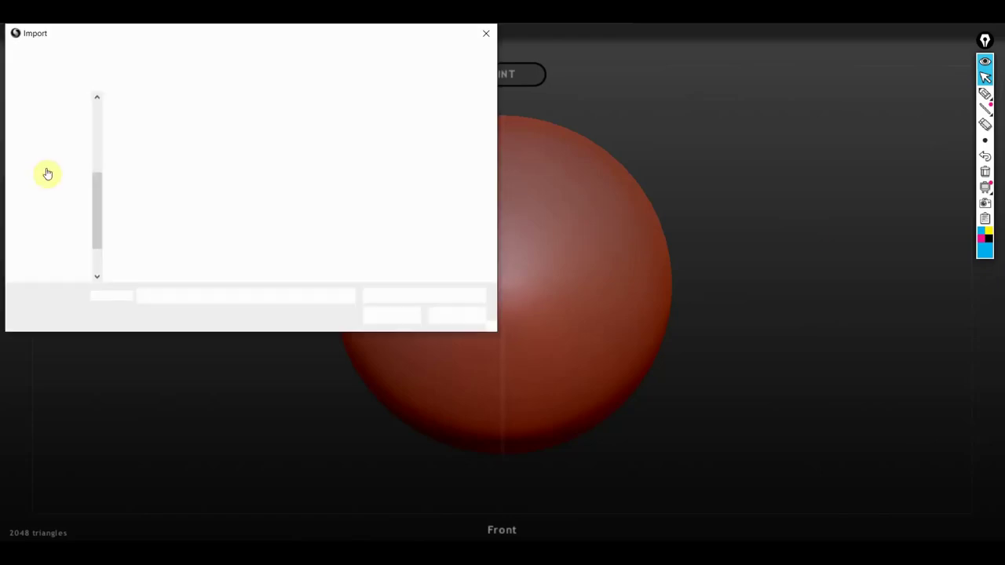
left_click(63, 266)
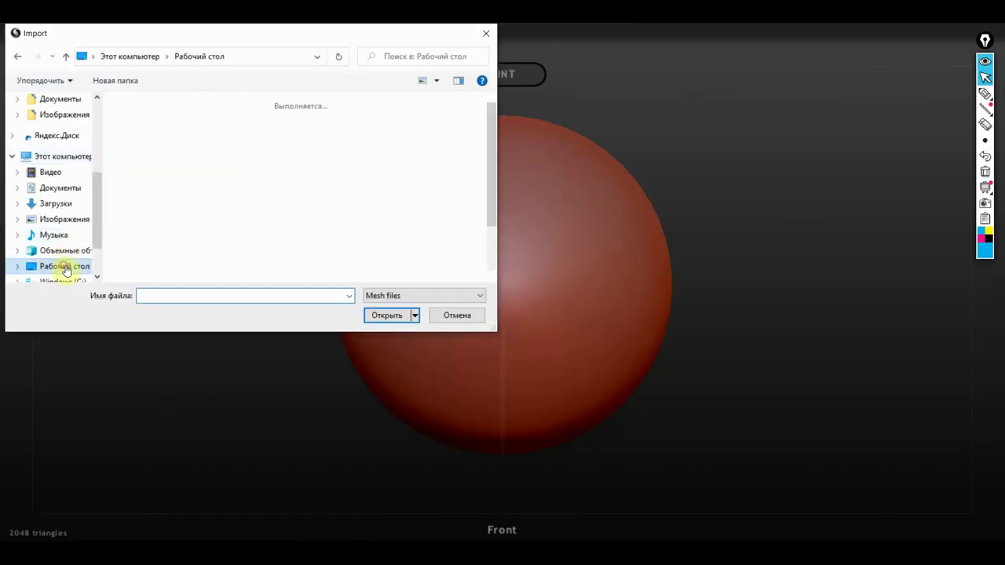
scroll(305, 233, "down", 2)
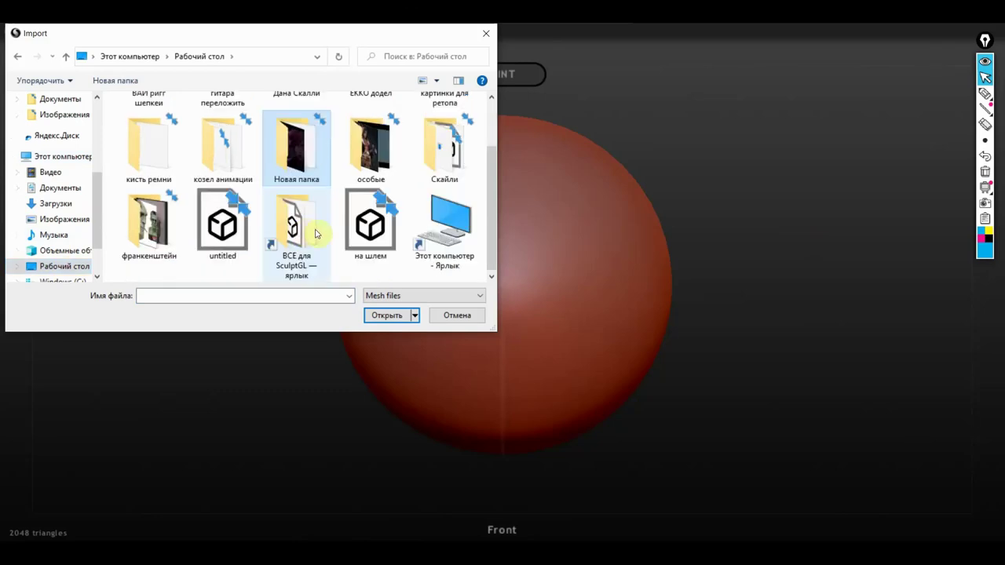
double_click(297, 232)
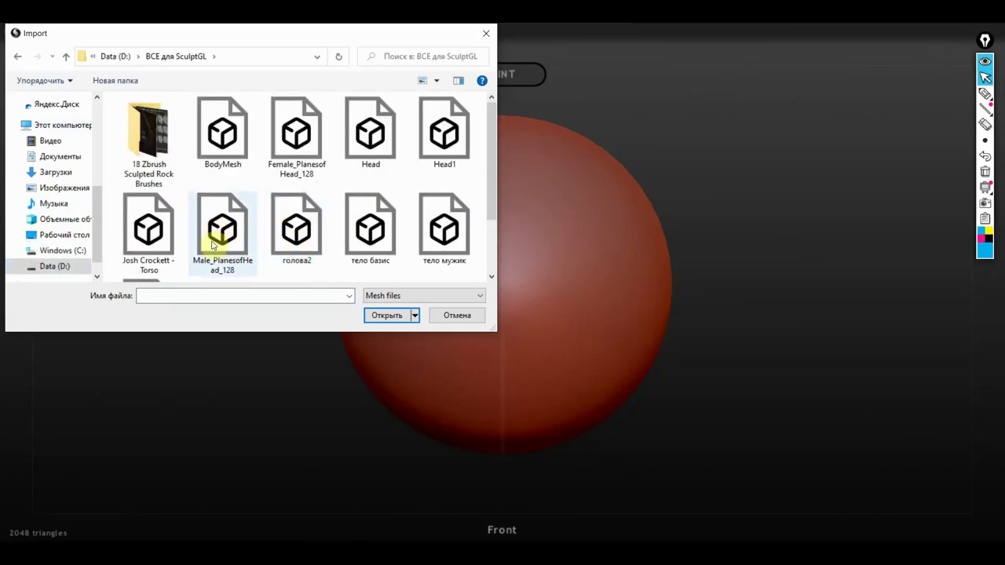
double_click(315, 152)
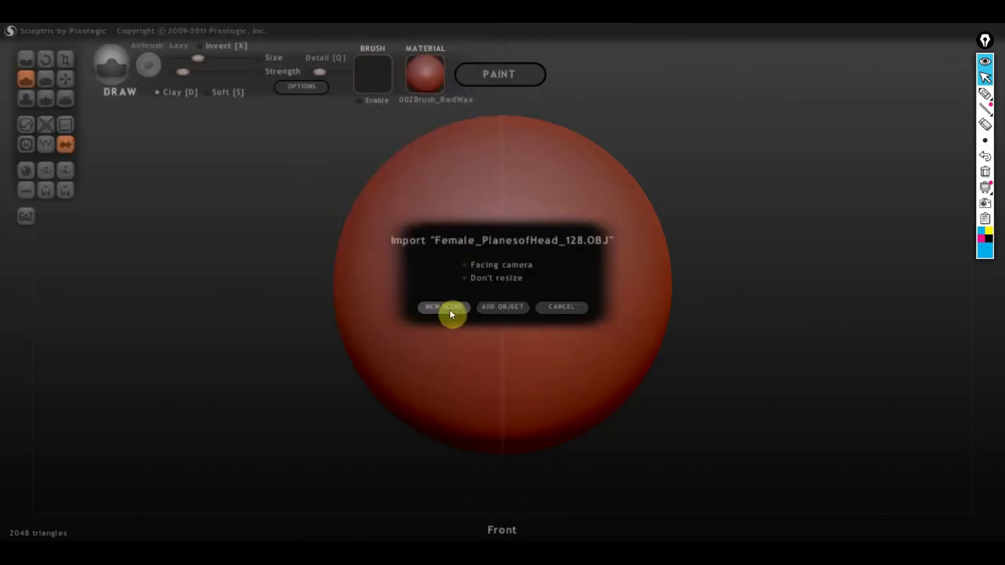
left_click(444, 308)
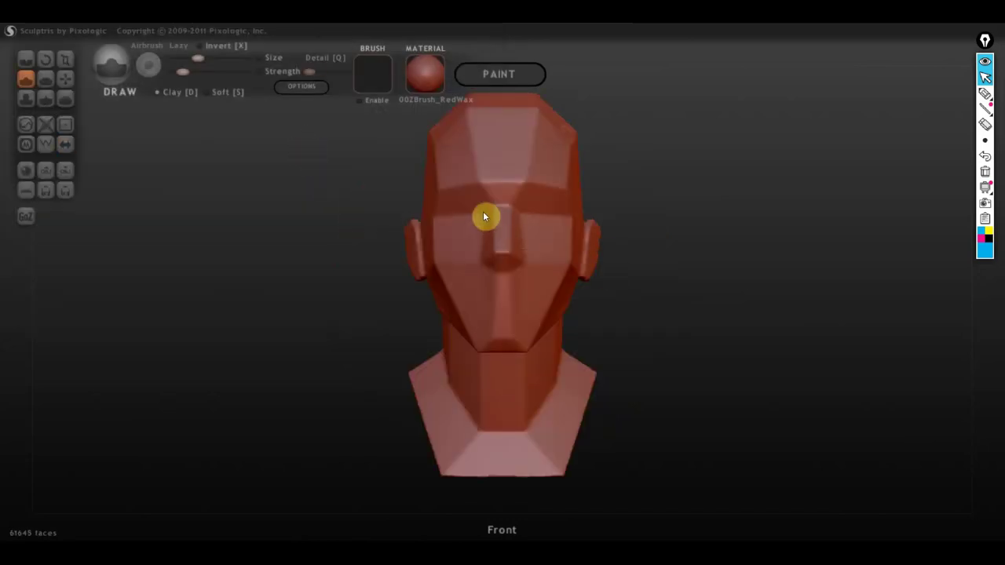
Turn on mirrored symmetry and dismiss the quads-to-triangles message
left_click(66, 146)
left_click(509, 328)
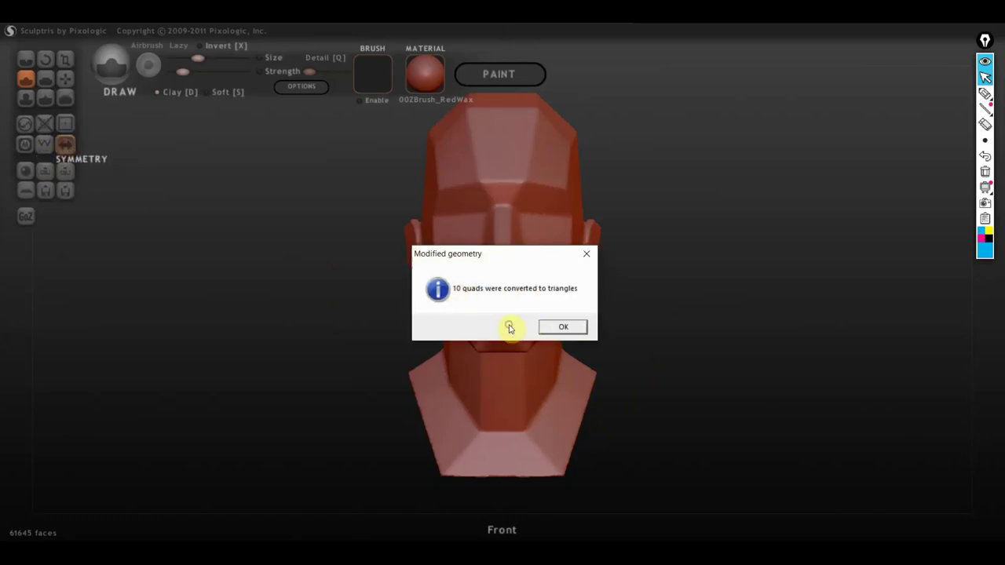
left_click(562, 329)
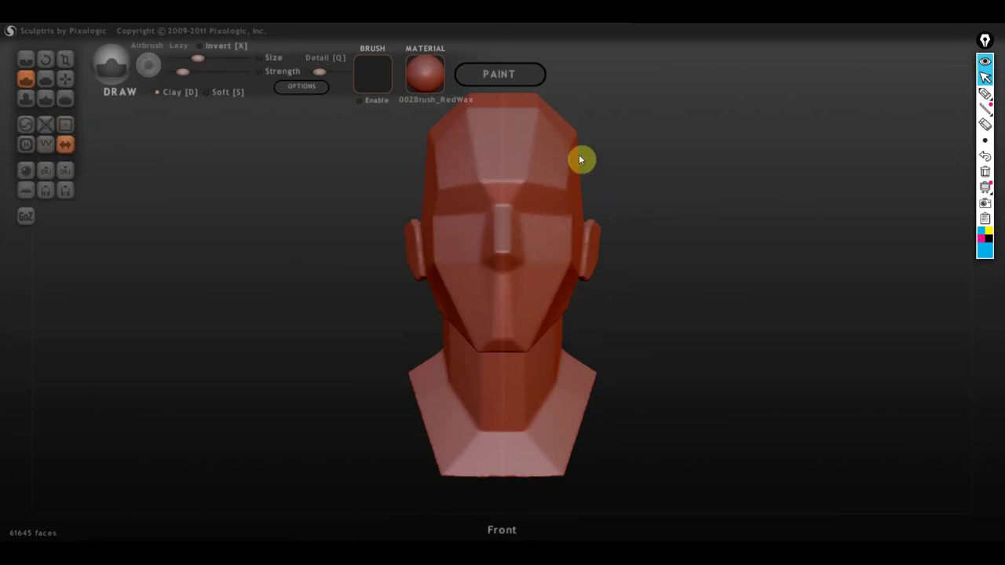
left_click(298, 91)
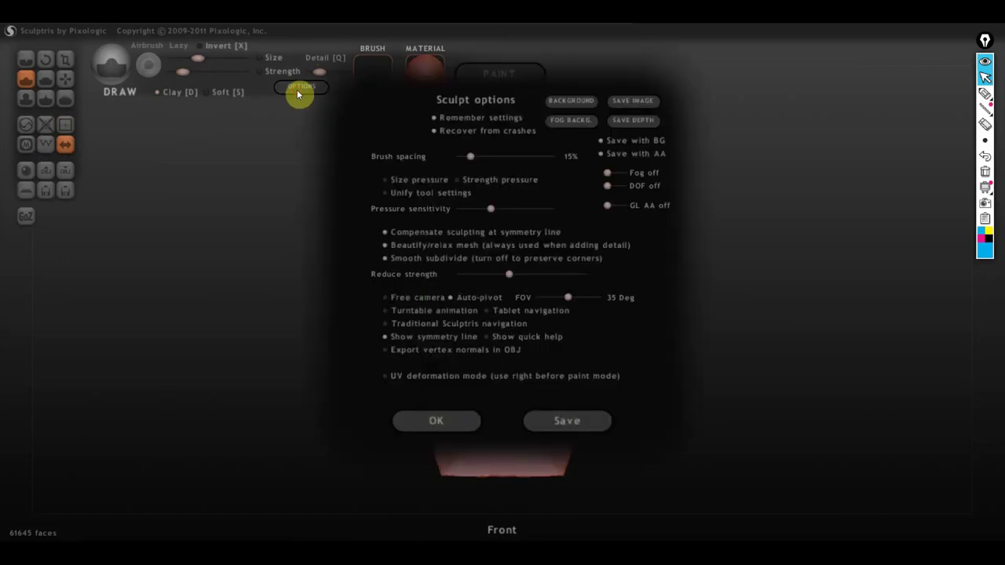
left_click(565, 102)
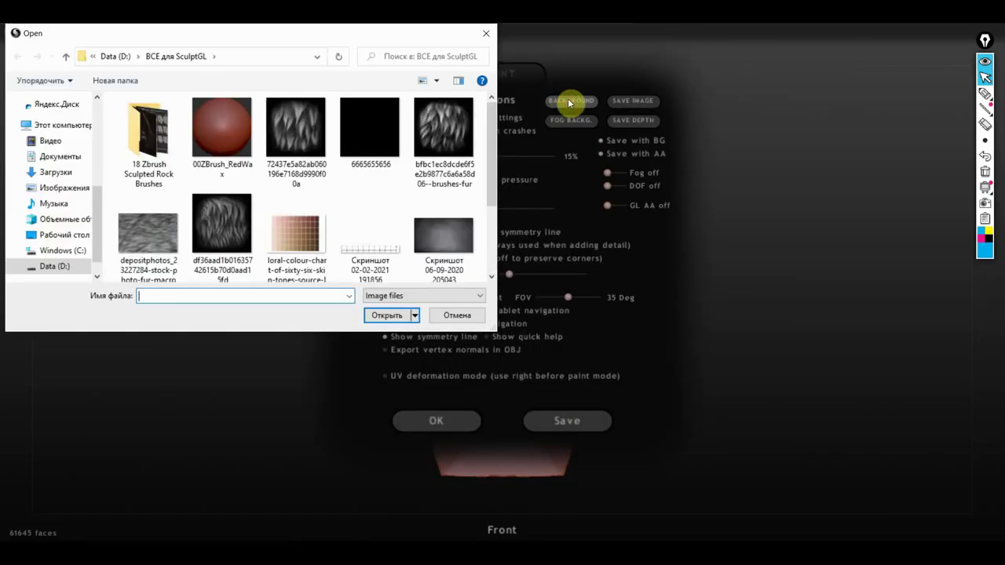
left_click(59, 235)
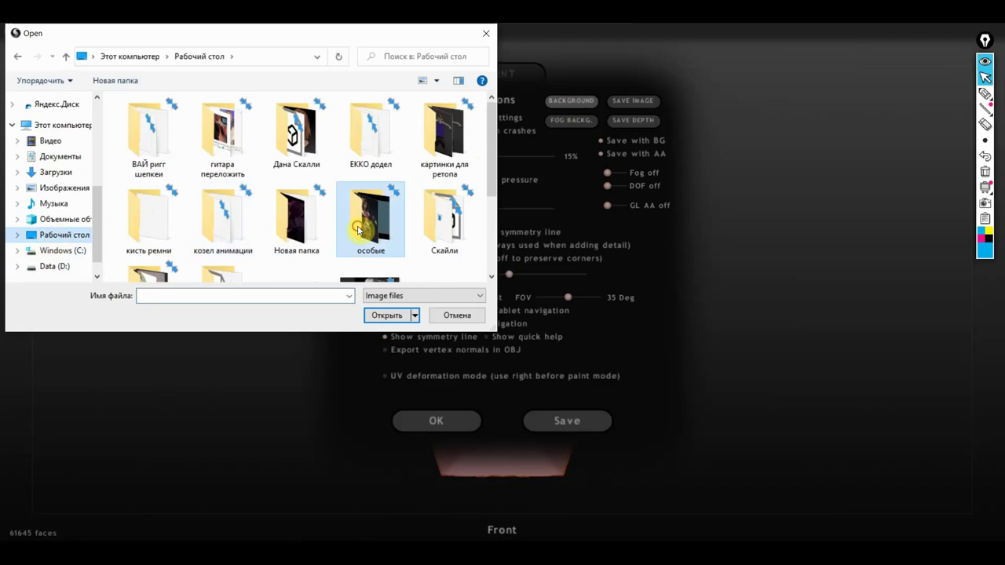
scroll(358, 230, "down", 3)
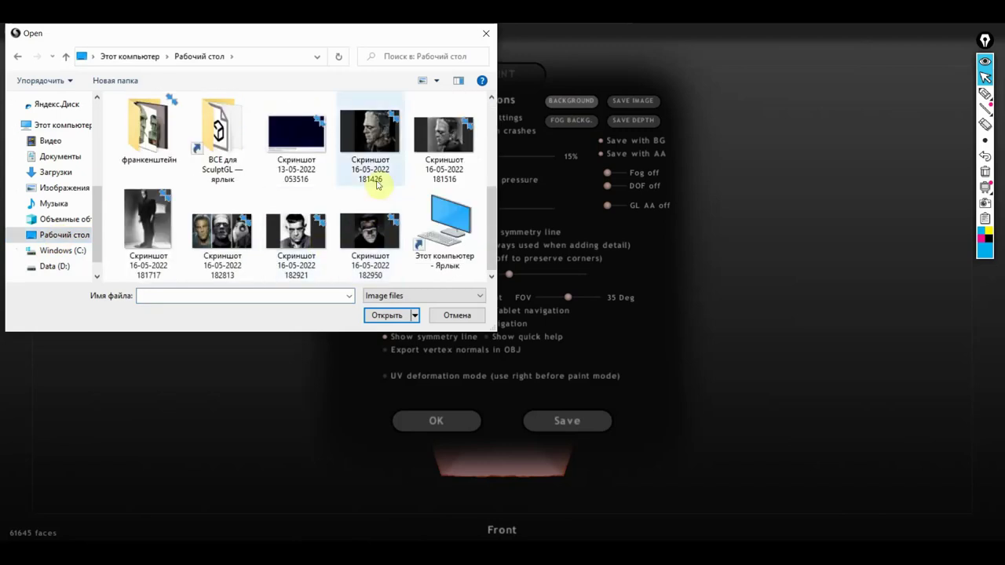
left_click(444, 145)
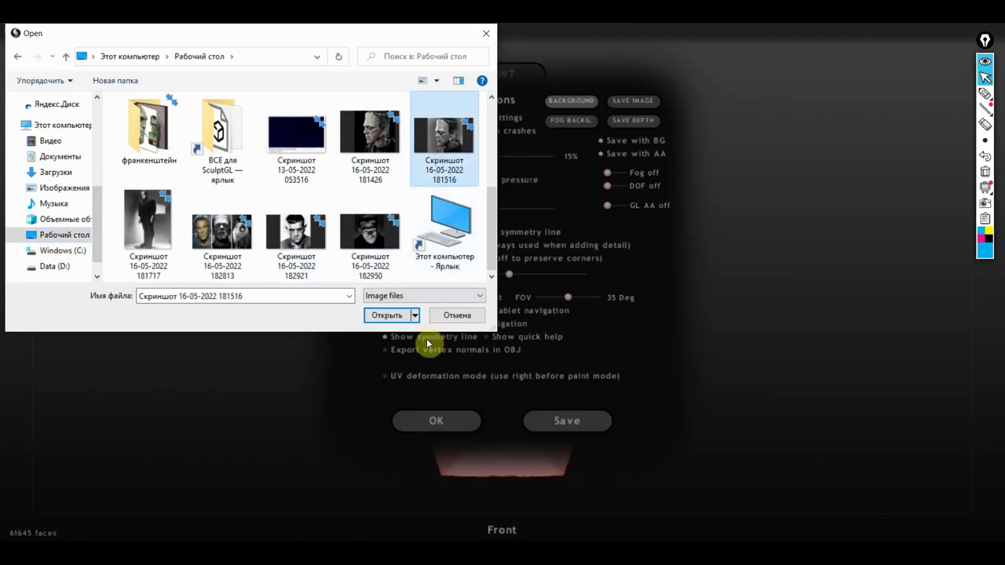
left_click(386, 315)
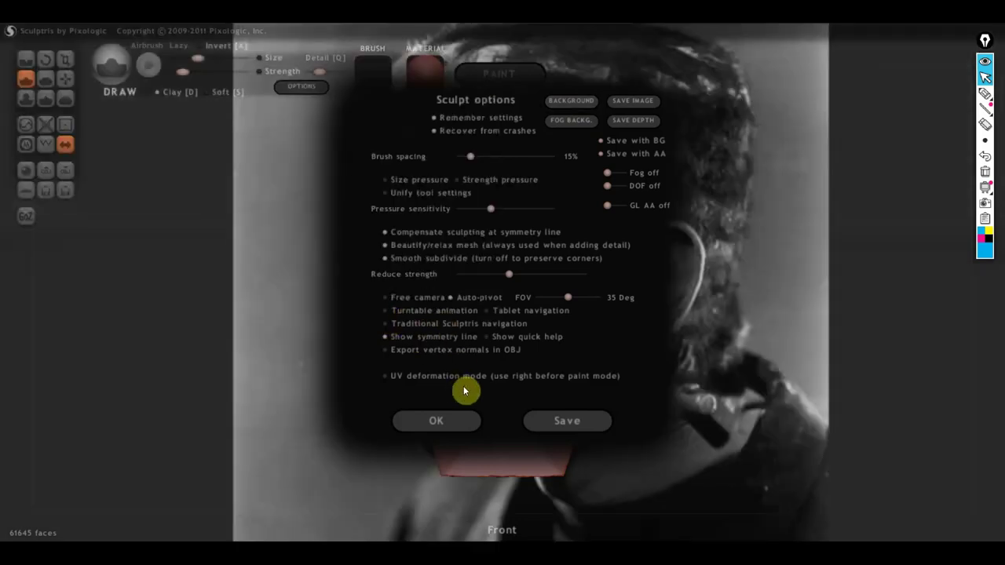
left_click(439, 424)
Zoom and orbit the bust between side profile and three-quarter view to compare with the photo
scroll(545, 348, "down", 5)
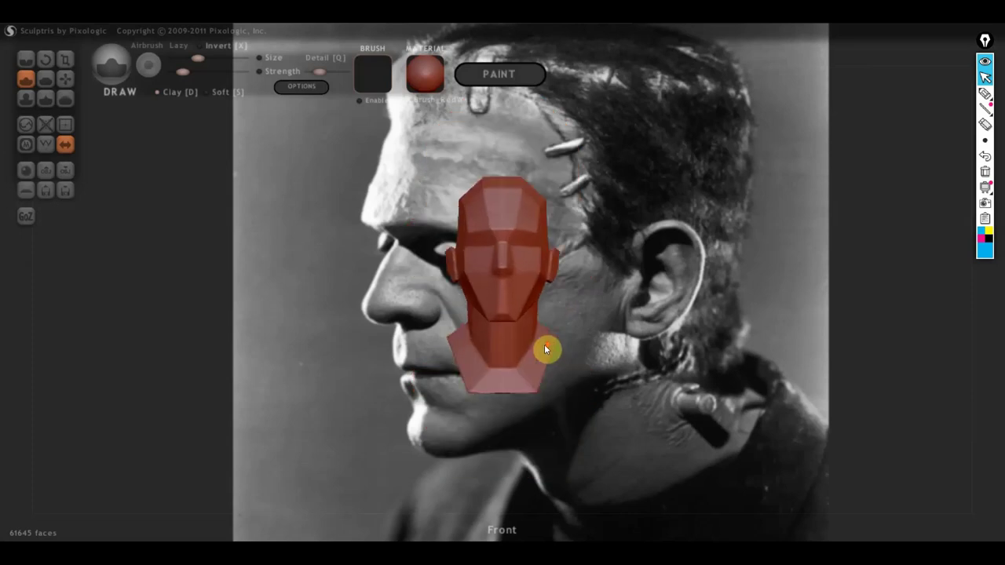
scroll(548, 353, "down", 3)
scroll(550, 358, "down", 2)
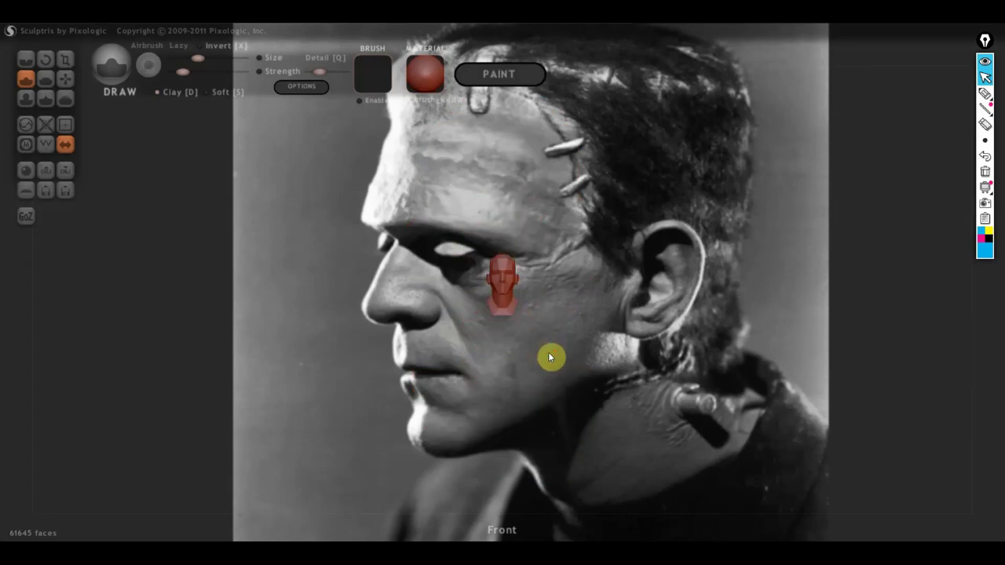
scroll(550, 357, "up", 3)
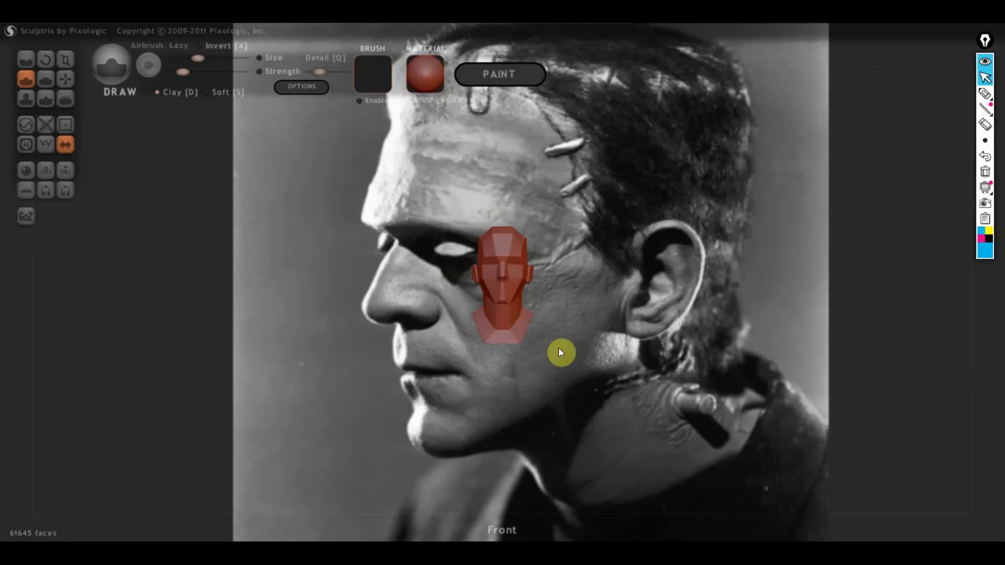
scroll(559, 352, "up", 3)
scroll(559, 347, "up", 4)
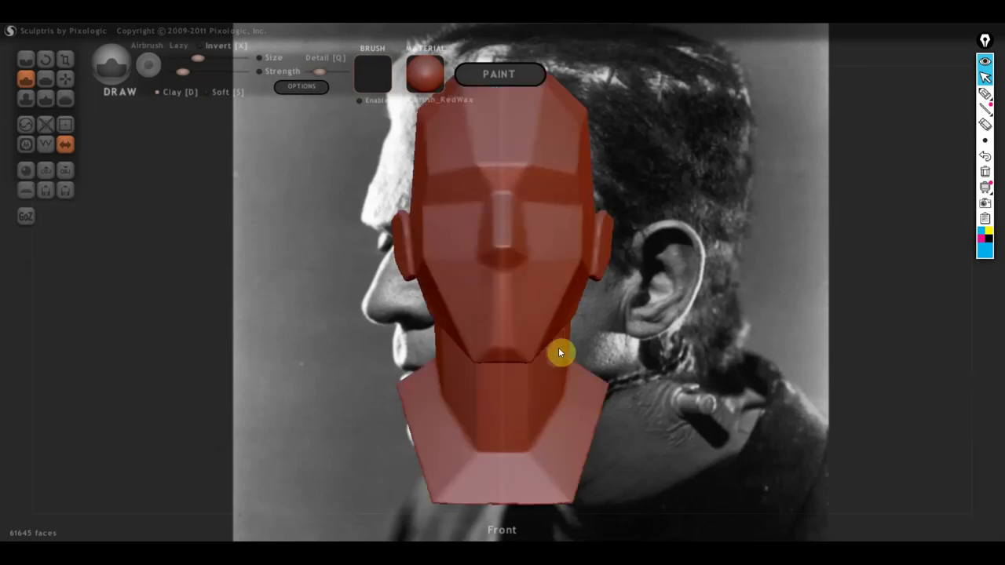
right_click_drag(559, 347, 404, 346)
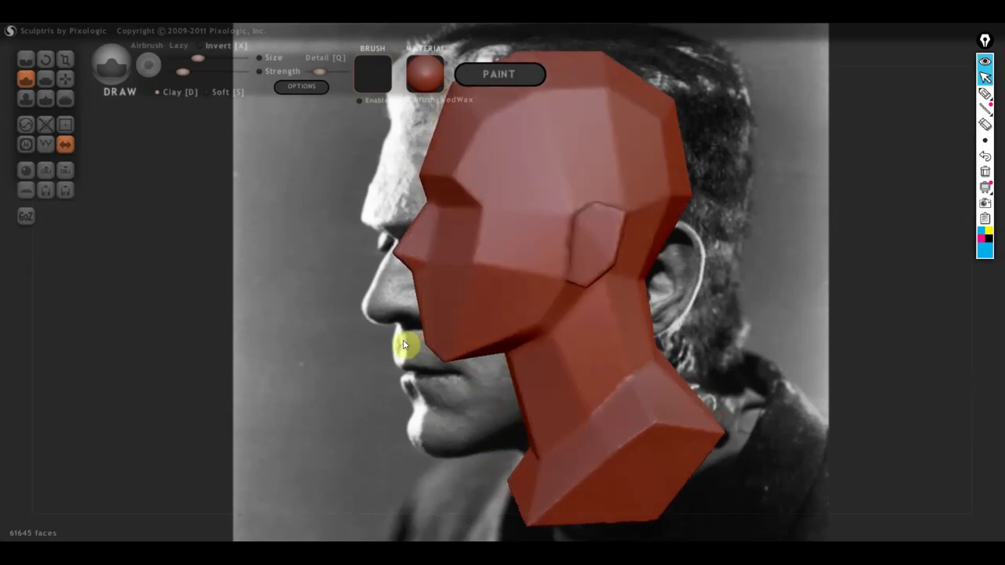
right_click_drag(432, 337, 425, 343, "shift")
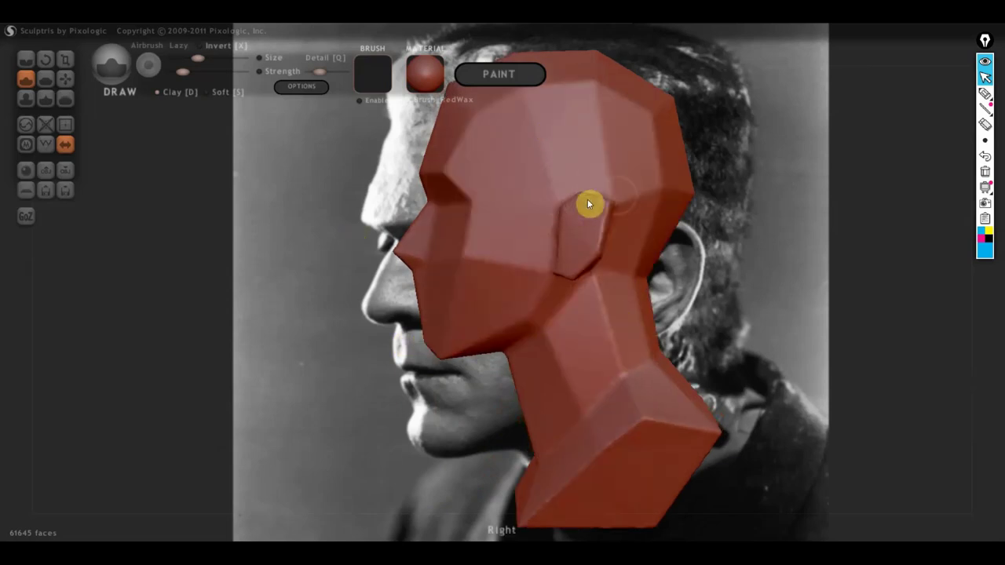
mouse_move(665, 192)
right_mouse_down()
mouse_move(649, 233)
mouse_move(685, 244)
right_mouse_up()
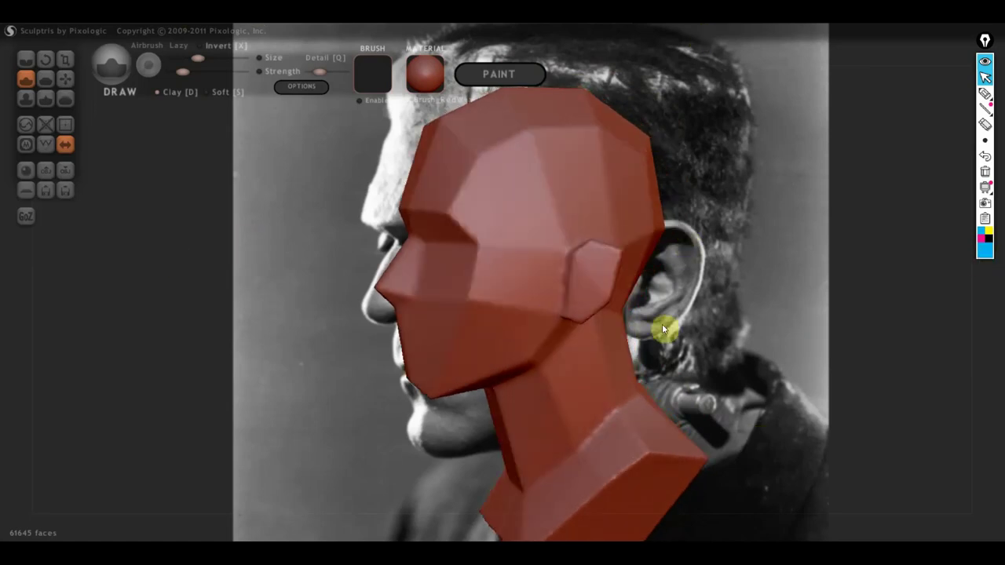
Slide the head across the photo and park it clear of the monster's face
mouse_move(713, 332)
right_mouse_down("alt")
mouse_move(264, 321)
mouse_move(676, 319)
mouse_move(999, 300)
right_mouse_up("alt")
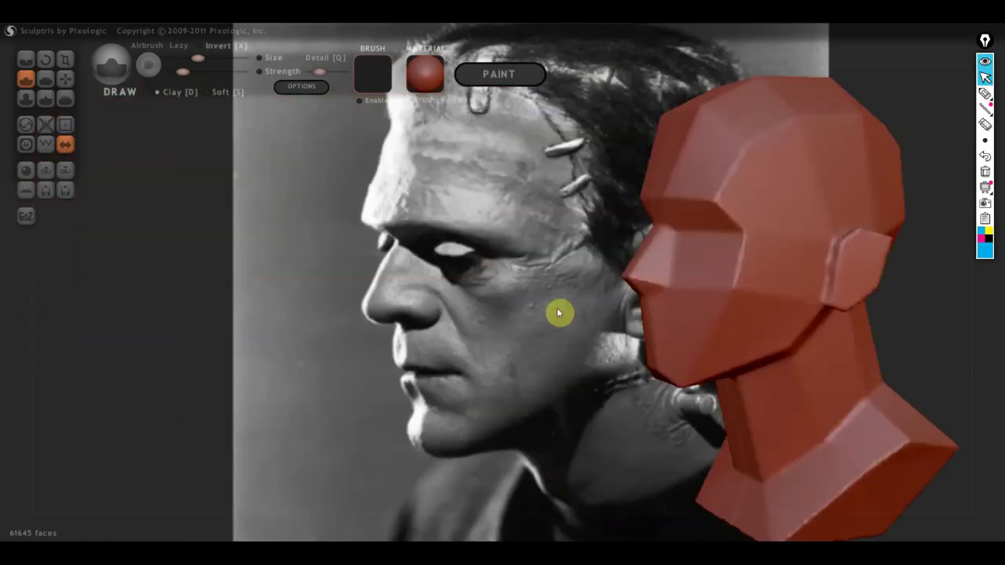
mouse_move(856, 316)
right_mouse_down("alt")
mouse_move(445, 306)
mouse_move(683, 310)
mouse_move(777, 300)
mouse_move(770, 311)
mouse_move(334, 316)
right_mouse_up("alt")
scroll(770, 312, "down", 3)
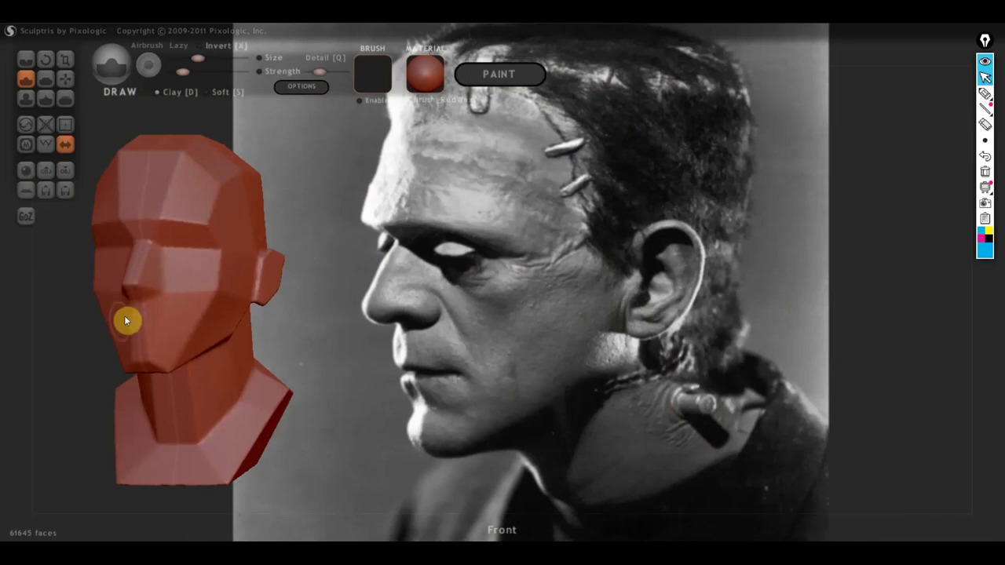
With Epic Pen active, outline the brow, eye, nose bridge and nose profile on the photo
left_click(991, 100)
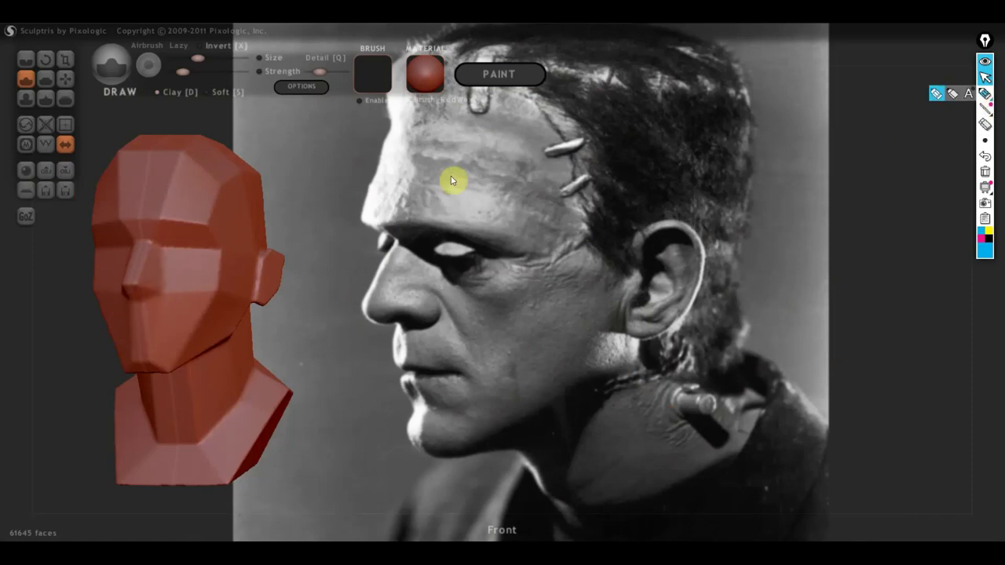
left_click(986, 94)
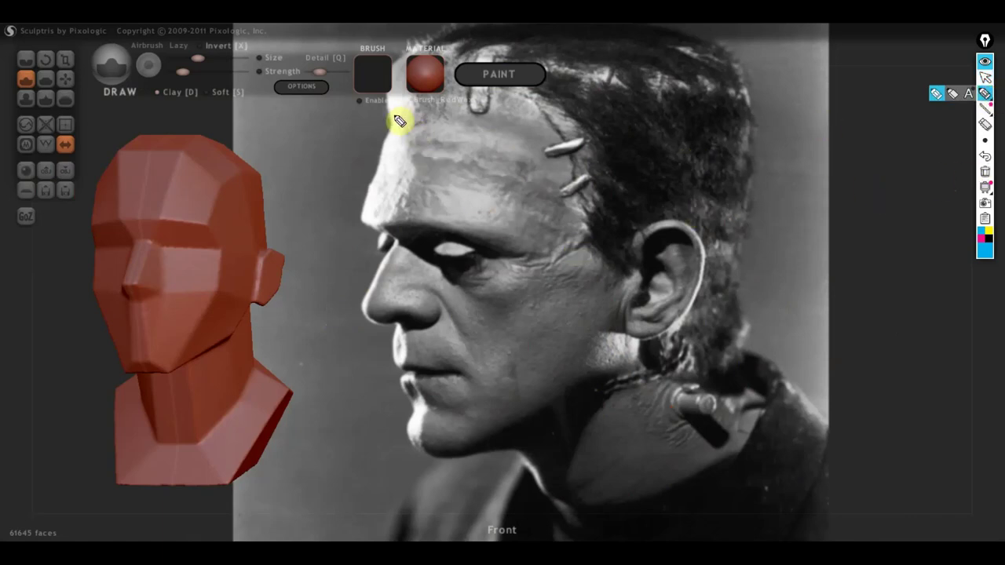
mouse_move(398, 109)
left_mouse_down()
mouse_move(388, 153)
mouse_move(547, 246)
mouse_move(361, 224)
left_mouse_up()
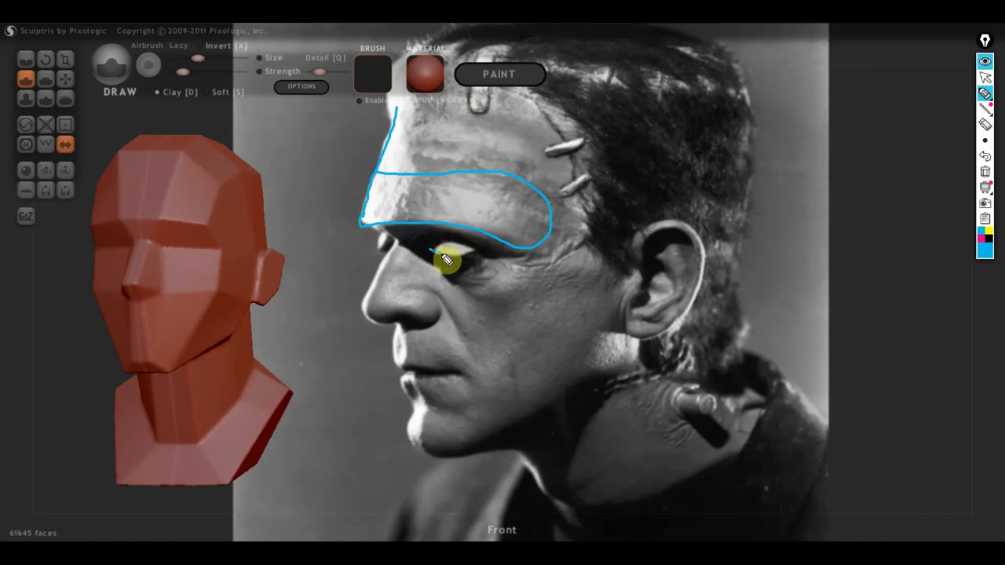
mouse_move(446, 260)
left_mouse_down()
mouse_move(478, 264)
mouse_move(433, 251)
mouse_move(477, 256)
left_mouse_up()
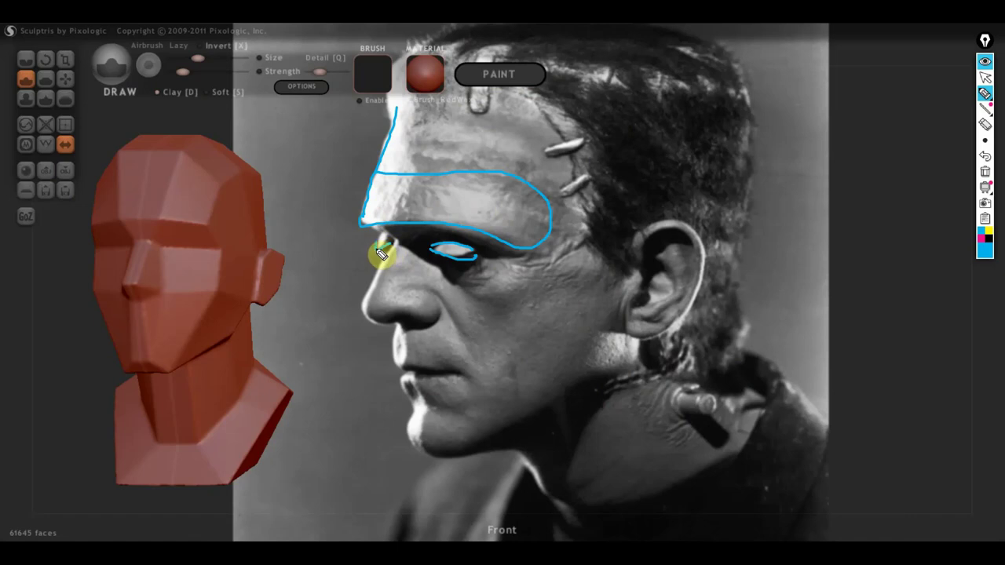
mouse_move(381, 254)
left_mouse_down()
mouse_move(391, 240)
mouse_move(374, 246)
mouse_move(386, 250)
left_mouse_up()
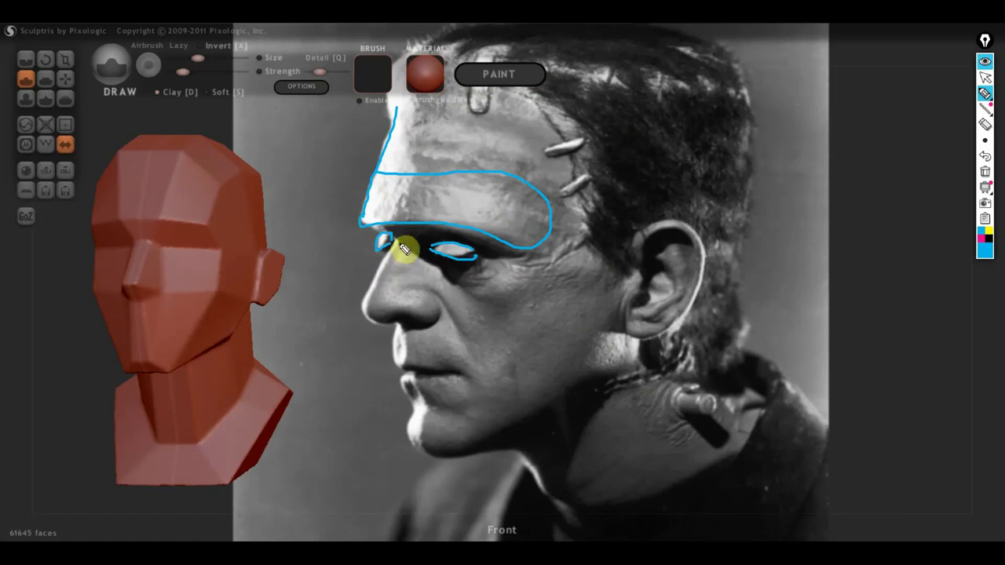
mouse_move(393, 242)
left_mouse_down()
mouse_move(372, 317)
mouse_move(440, 325)
mouse_move(437, 298)
mouse_move(411, 294)
left_mouse_up()
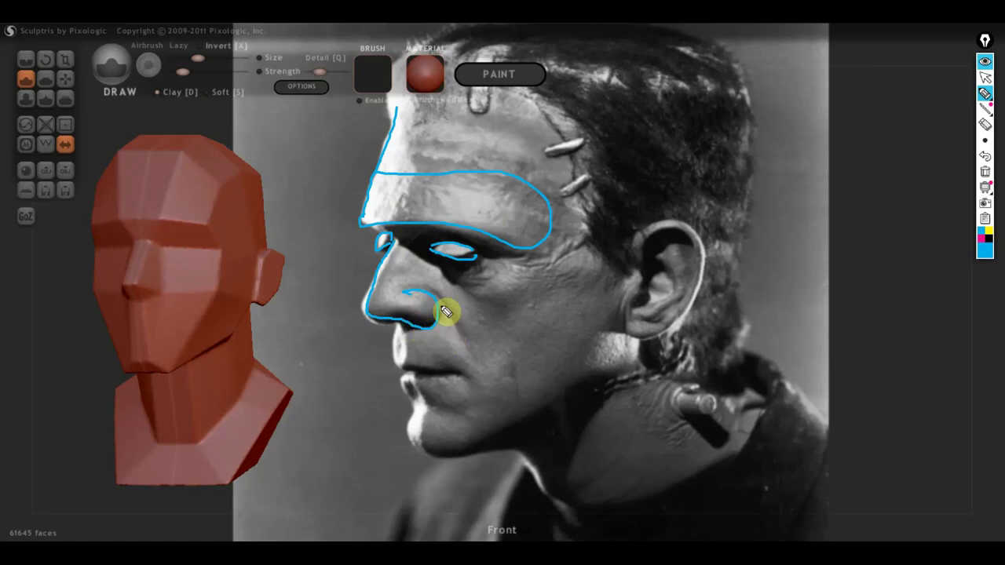
Sketch the cheek lines, nasolabial fold, lips and the plane below the lower lip
mouse_move(422, 291)
left_mouse_down()
mouse_move(462, 321)
mouse_move(490, 397)
left_mouse_up()
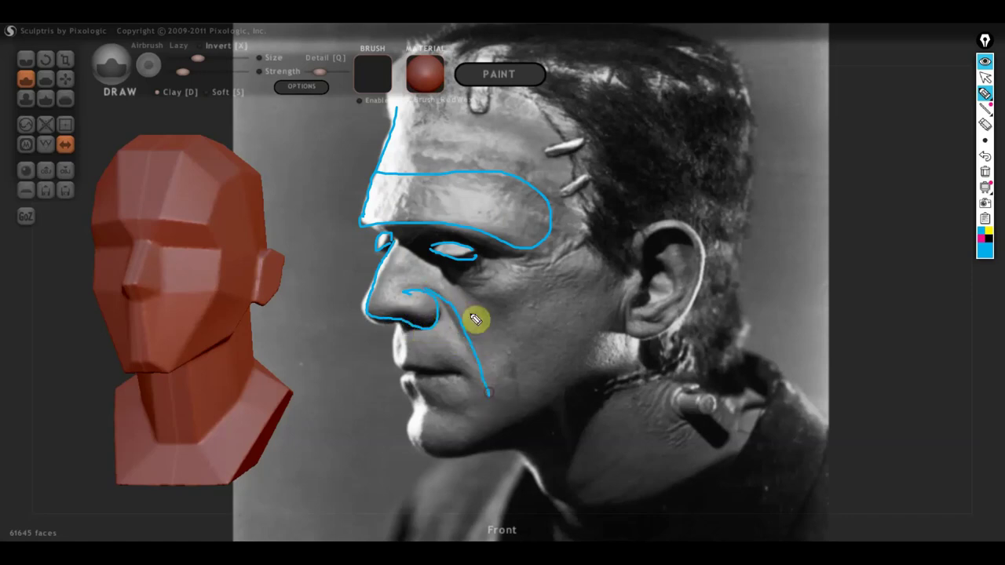
mouse_move(434, 267)
left_mouse_down()
mouse_move(478, 305)
mouse_move(507, 354)
left_mouse_up()
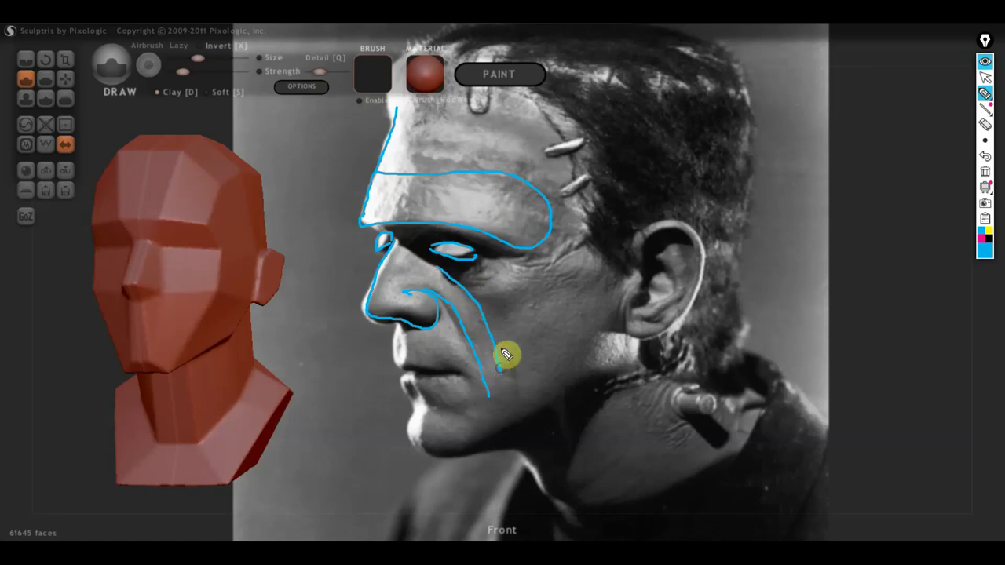
mouse_move(469, 294)
left_mouse_down()
mouse_move(514, 308)
mouse_move(571, 275)
mouse_move(531, 274)
mouse_move(489, 294)
mouse_move(554, 272)
mouse_move(471, 299)
left_mouse_up()
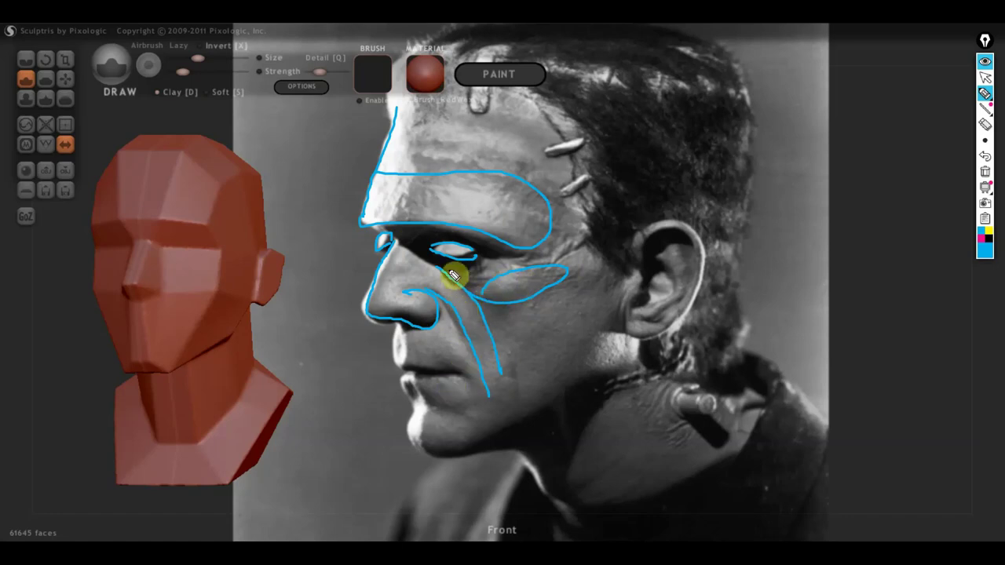
mouse_move(443, 267)
left_mouse_down()
mouse_move(460, 292)
mouse_move(499, 292)
mouse_move(503, 260)
left_mouse_up()
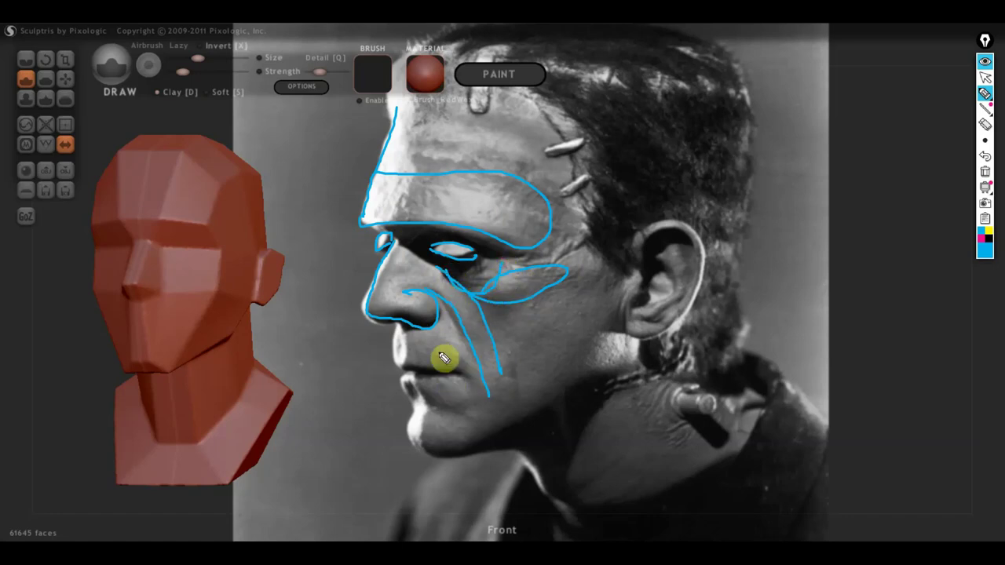
mouse_move(405, 338)
left_mouse_down()
mouse_move(412, 362)
mouse_move(396, 330)
left_mouse_up()
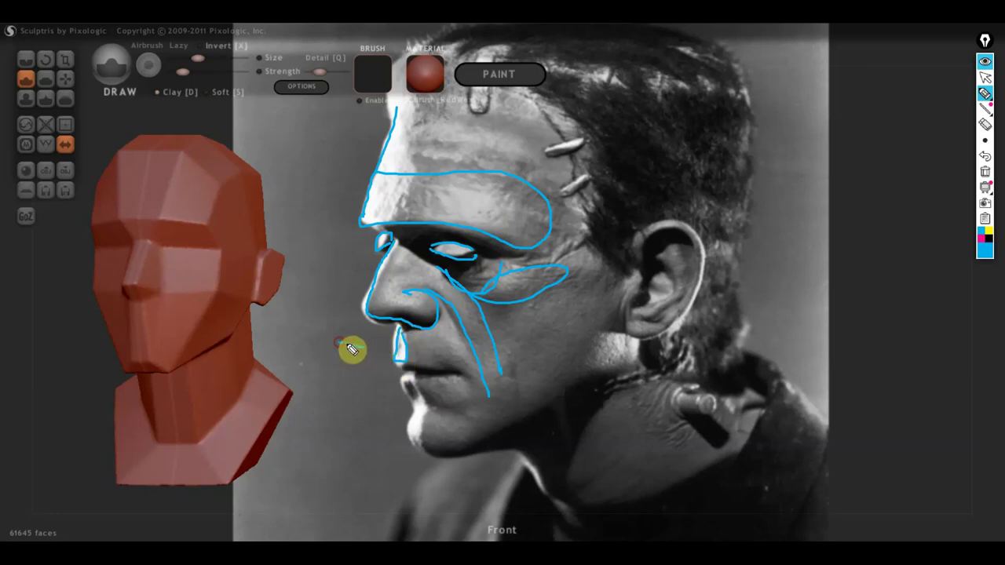
mouse_move(338, 342)
left_mouse_down()
mouse_move(379, 356)
mouse_move(448, 351)
left_mouse_up()
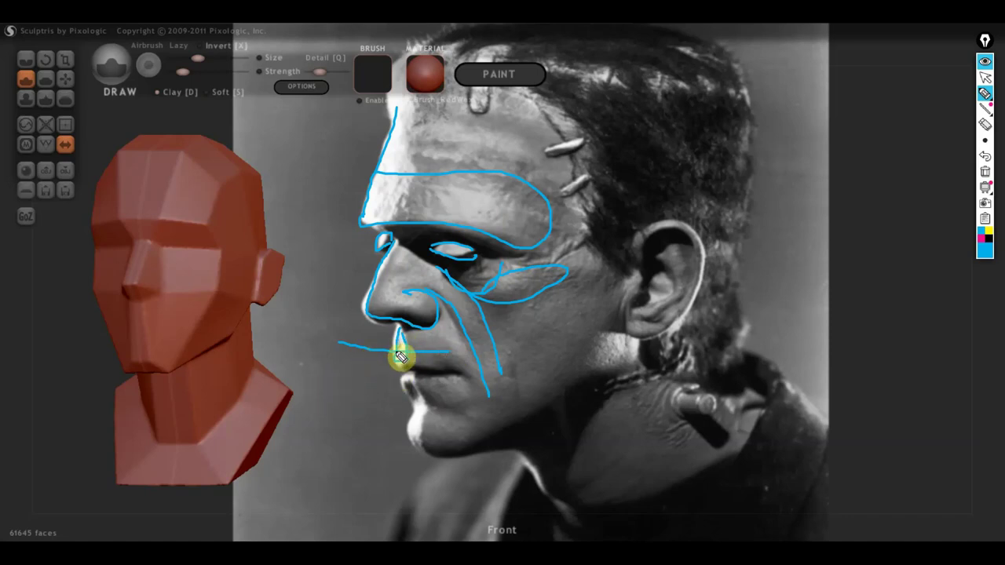
mouse_move(402, 381)
left_mouse_down()
mouse_move(429, 404)
mouse_move(404, 388)
mouse_move(416, 416)
mouse_move(425, 388)
mouse_move(464, 381)
mouse_move(422, 388)
mouse_move(463, 417)
mouse_move(471, 388)
left_mouse_up()
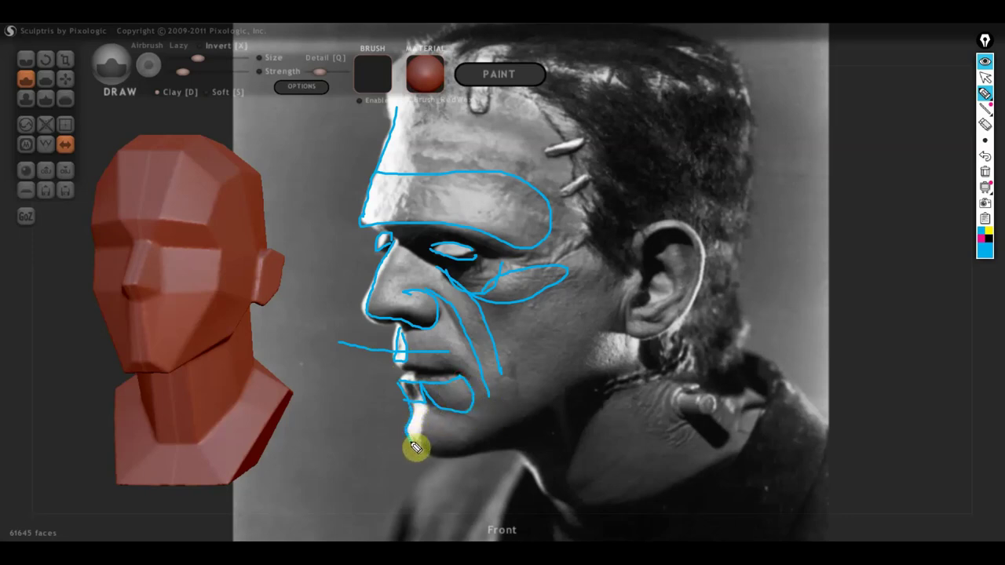
Trace the chin, jaw line, side of the skull, nose-bridge planes and cheek below the ear
left_click_drag(415, 448, 497, 430)
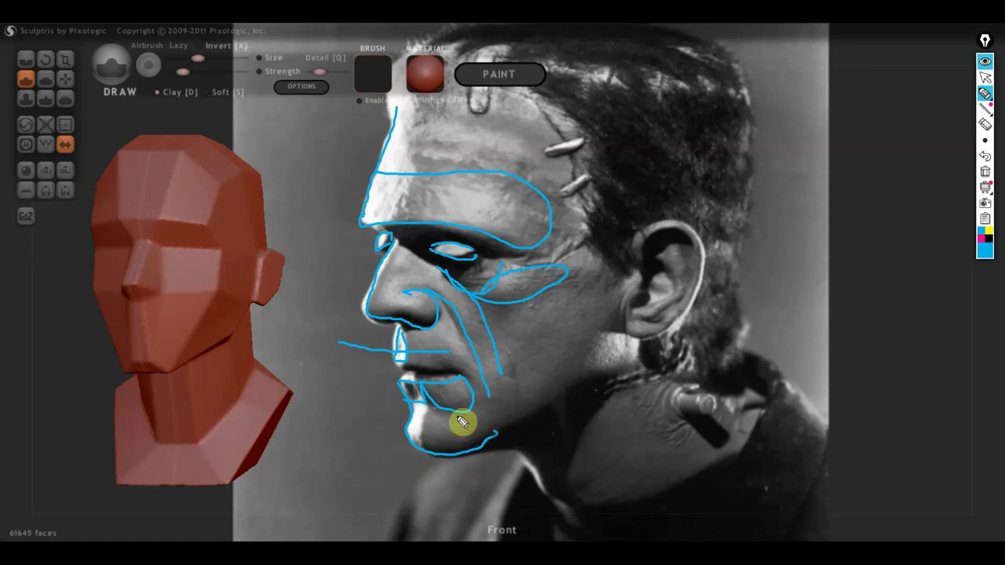
mouse_move(428, 405)
left_mouse_down()
mouse_move(487, 434)
mouse_move(628, 384)
mouse_move(627, 331)
left_mouse_up()
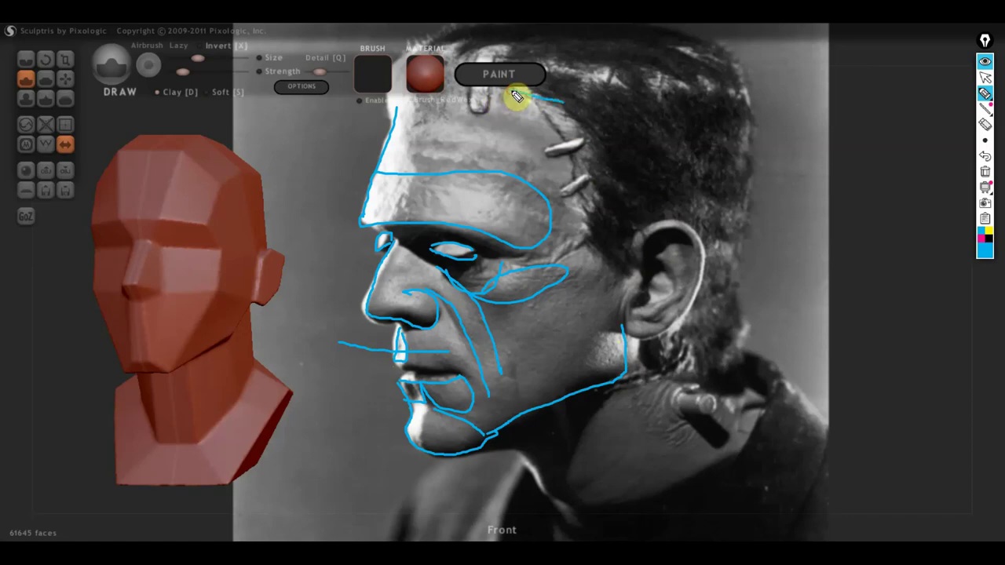
mouse_move(517, 95)
left_mouse_down()
mouse_move(579, 108)
mouse_move(603, 235)
left_mouse_up()
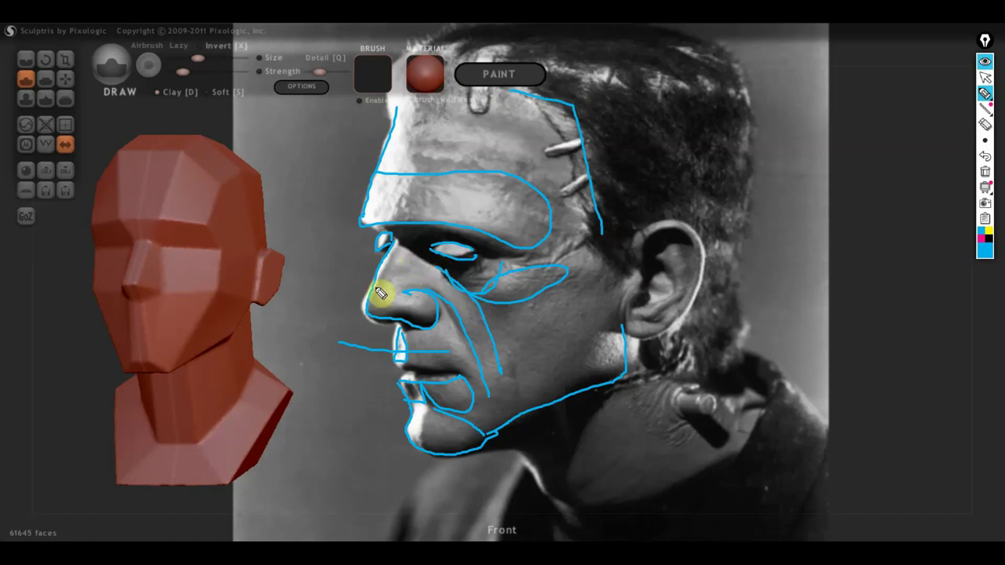
mouse_move(393, 287)
left_mouse_down()
mouse_move(426, 265)
mouse_move(411, 307)
left_mouse_up()
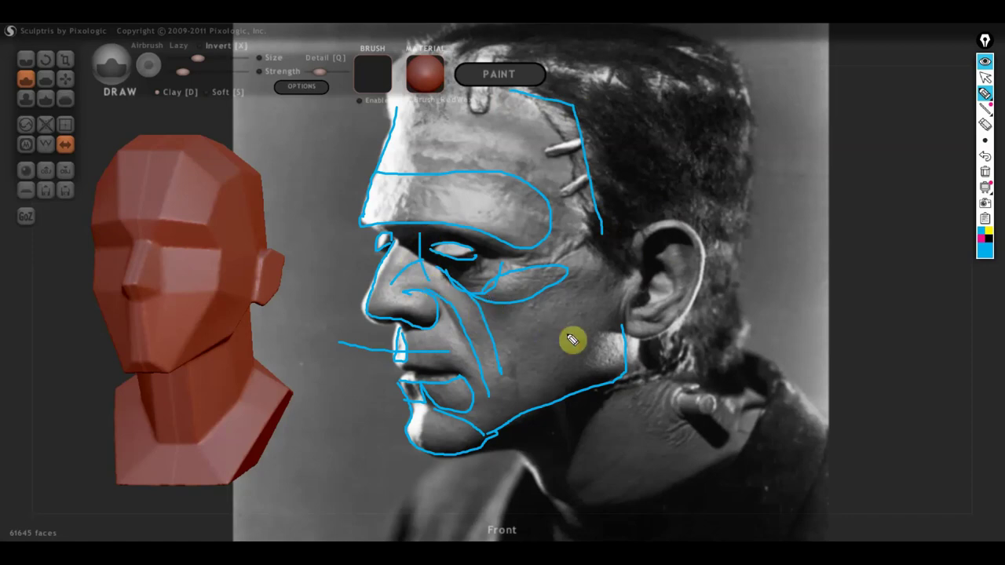
mouse_move(604, 297)
left_mouse_down()
mouse_move(565, 317)
mouse_move(529, 393)
mouse_move(613, 380)
left_mouse_up()
Mark the back cheek plane, hatch the cheek beside the nose, sketch teeth and hatch the brow ridge
left_click_drag(604, 297, 629, 368)
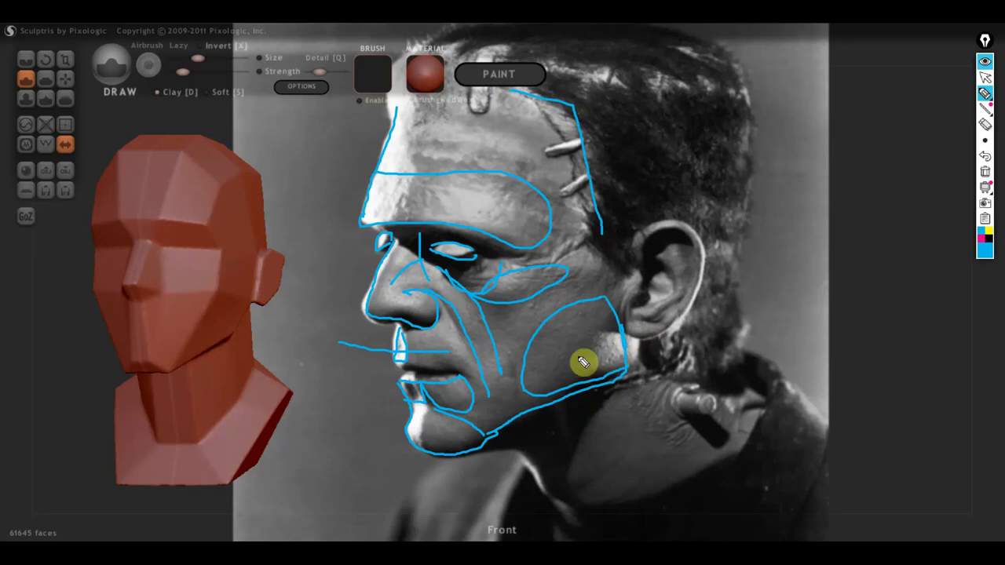
mouse_move(564, 315)
left_mouse_down()
mouse_move(553, 390)
mouse_move(601, 348)
mouse_move(607, 373)
left_mouse_up()
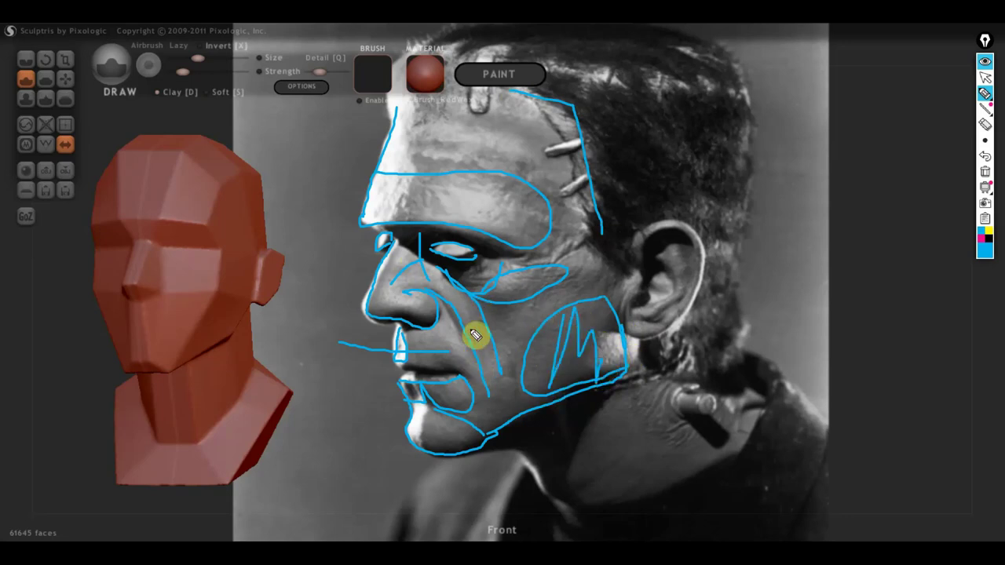
left_click_drag(450, 285, 502, 392)
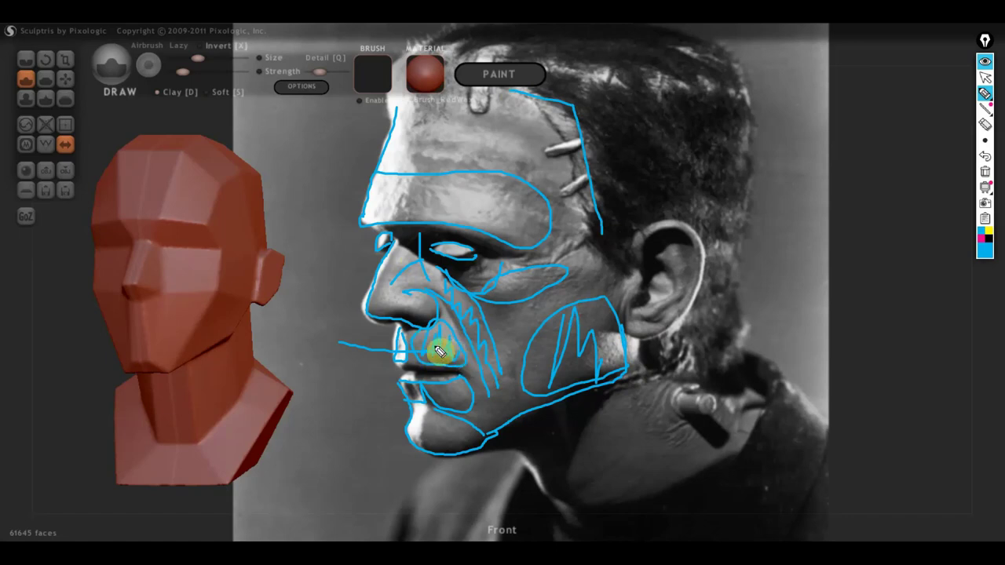
mouse_move(432, 349)
left_mouse_down()
mouse_move(462, 352)
mouse_move(463, 406)
left_mouse_up()
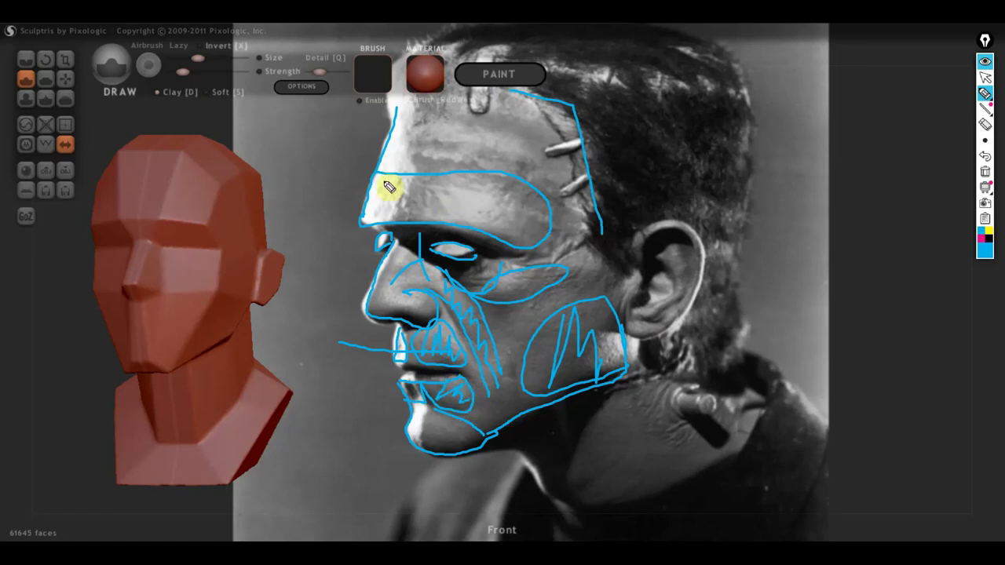
mouse_move(390, 186)
left_mouse_down()
mouse_move(369, 220)
mouse_move(466, 210)
mouse_move(534, 227)
left_mouse_up()
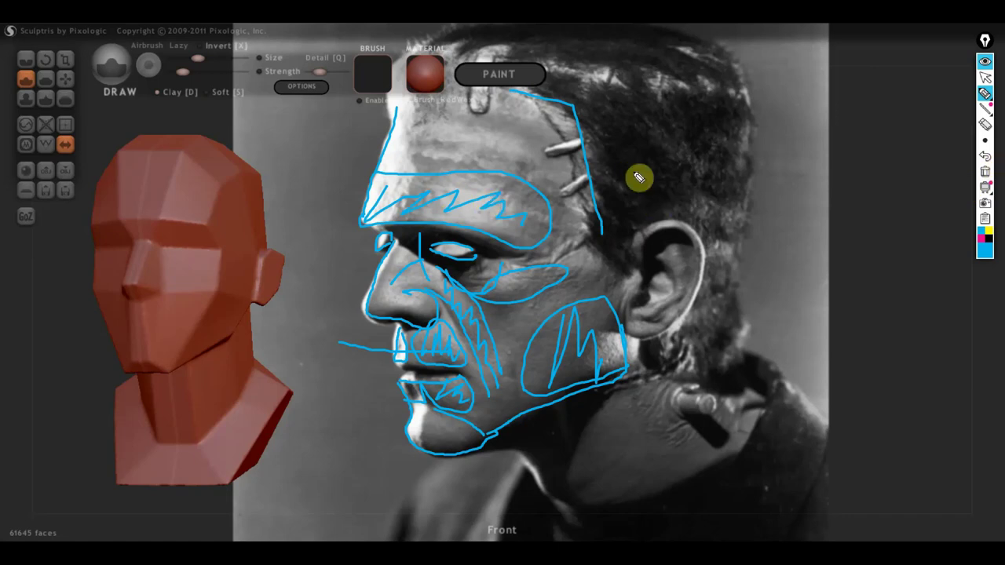
Erase all the Epic Pen strokes, return to the cursor, and turn the head to face front
left_click(985, 171)
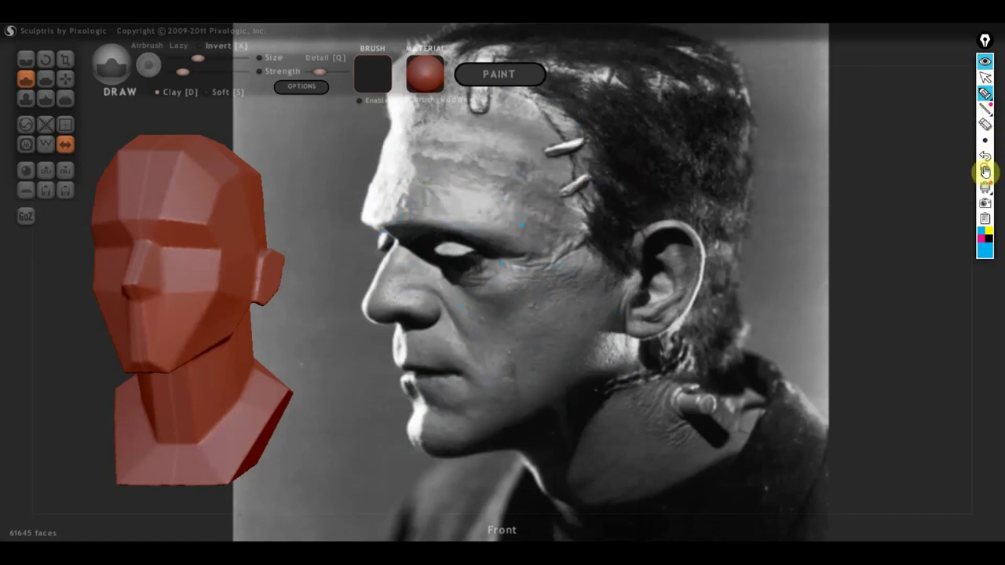
left_click(985, 79)
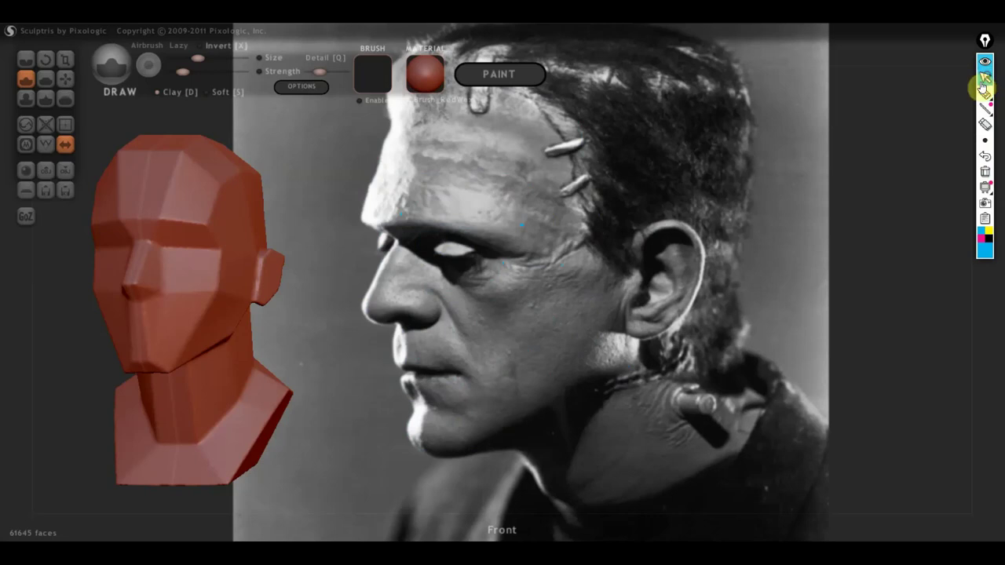
left_click_drag(458, 307, 758, 315)
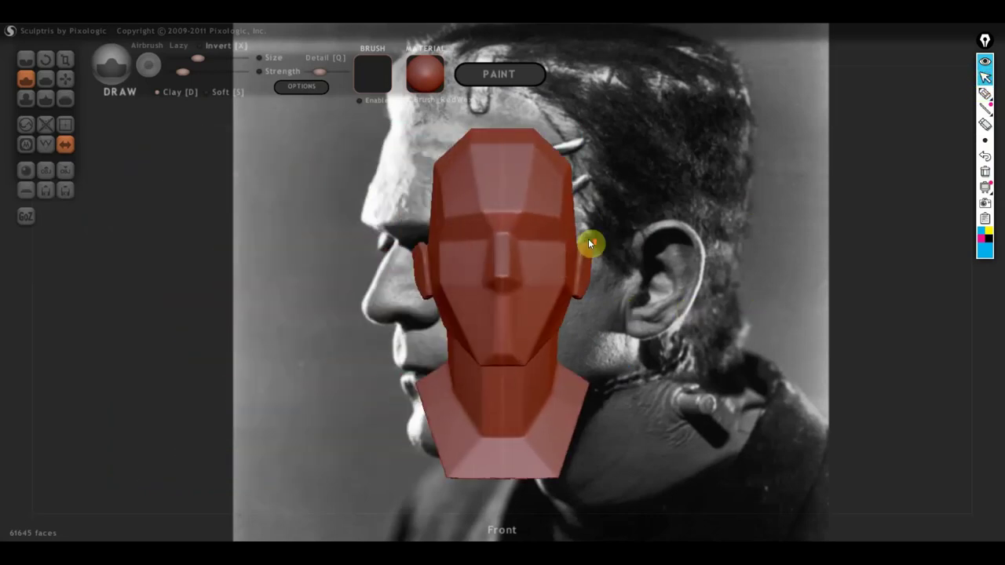
scroll(588, 238, "up", 3)
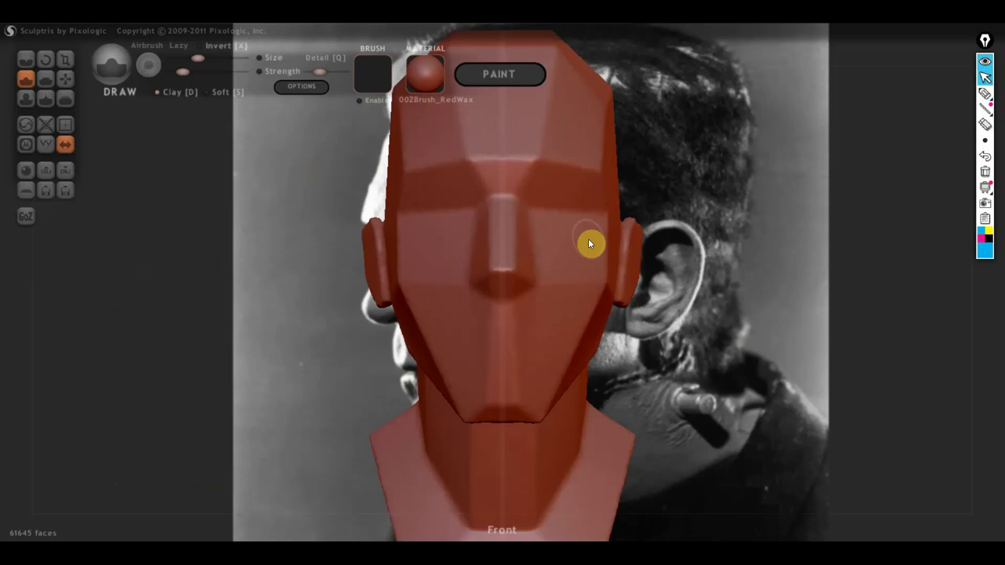
With the Flatten brush, flatten a forehead spot and smooth the neck crease
left_click(47, 79)
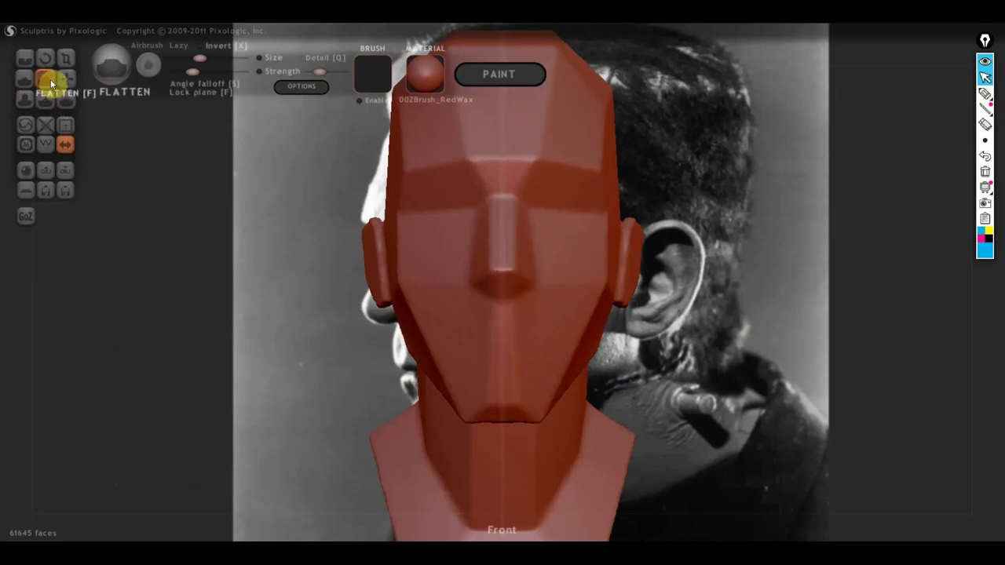
scroll(440, 196, "down", 2)
left_click_drag(453, 194, 476, 185)
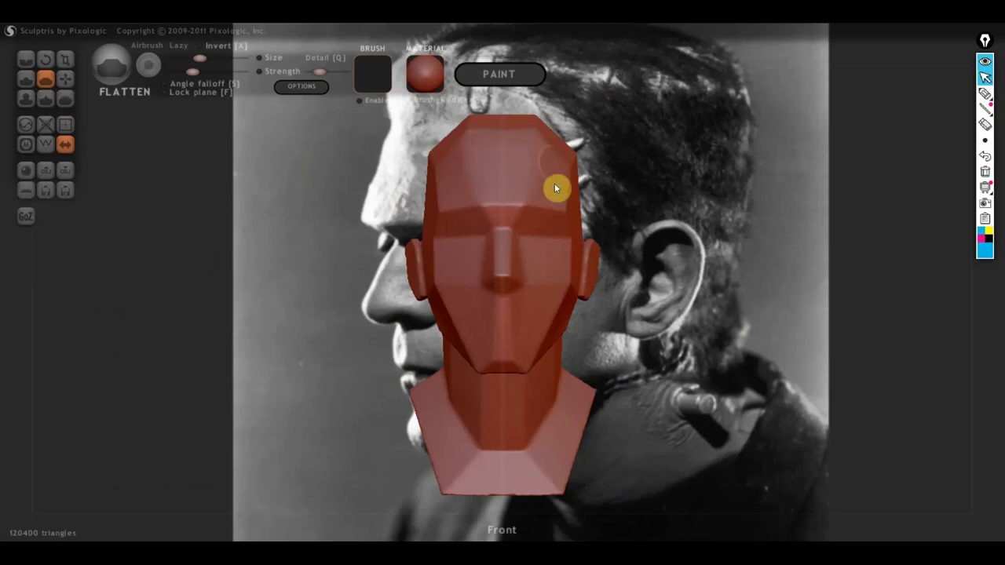
mouse_move(564, 256)
right_mouse_down()
mouse_move(521, 293)
mouse_move(537, 275)
right_mouse_up()
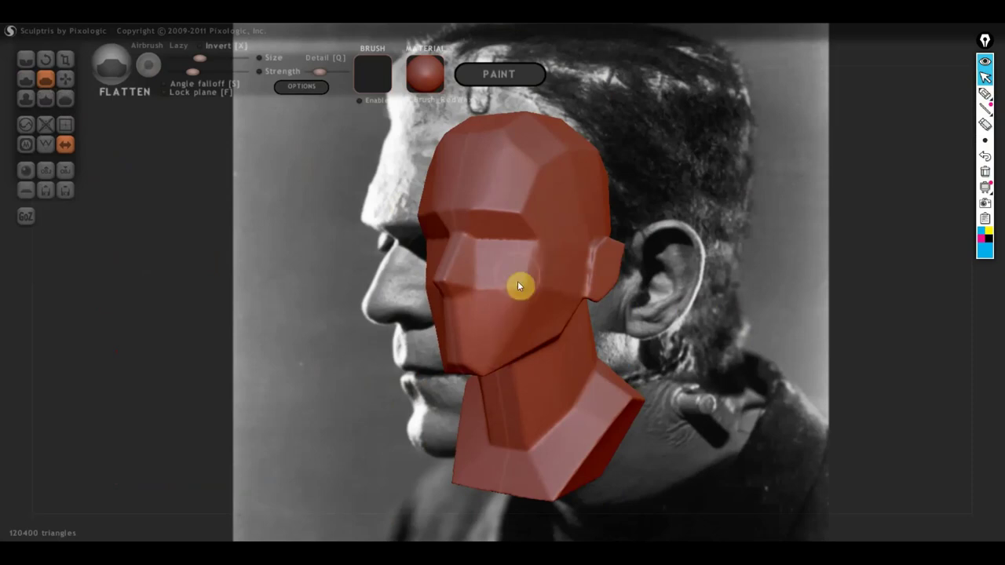
mouse_move(535, 302)
right_mouse_down()
mouse_move(550, 312)
mouse_move(549, 301)
right_mouse_up()
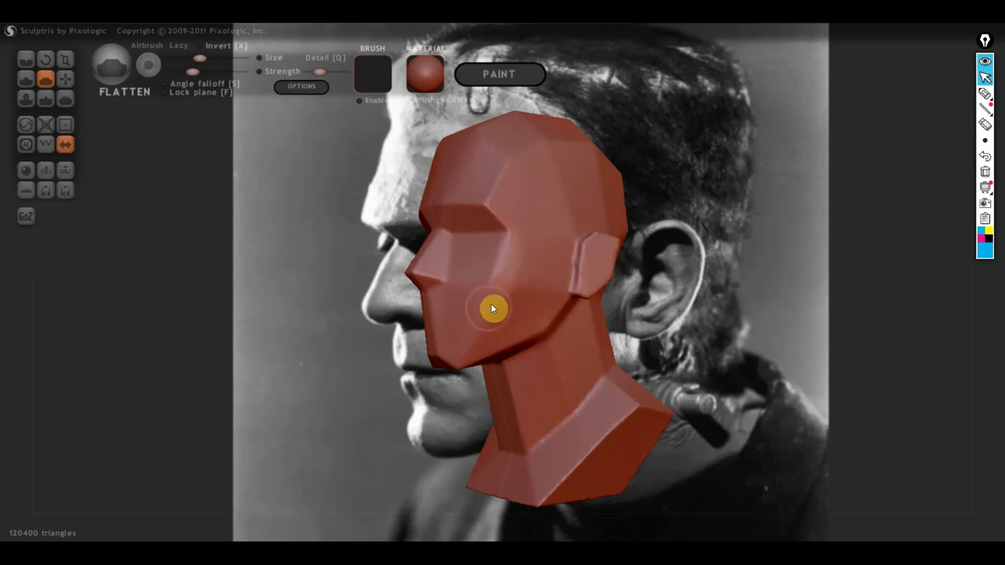
mouse_move(477, 330)
right_mouse_down()
mouse_move(559, 323)
mouse_move(500, 331)
right_mouse_up()
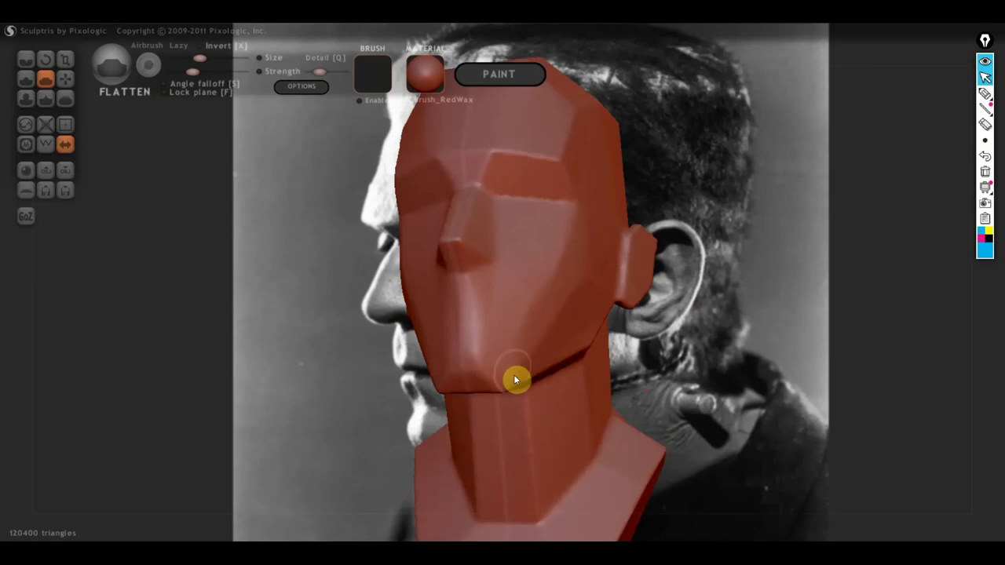
mouse_move(515, 380)
right_mouse_down()
mouse_move(451, 328)
mouse_move(517, 416)
right_mouse_up()
mouse_move(518, 416)
left_mouse_down()
mouse_move(530, 384)
mouse_move(541, 424)
left_mouse_up()
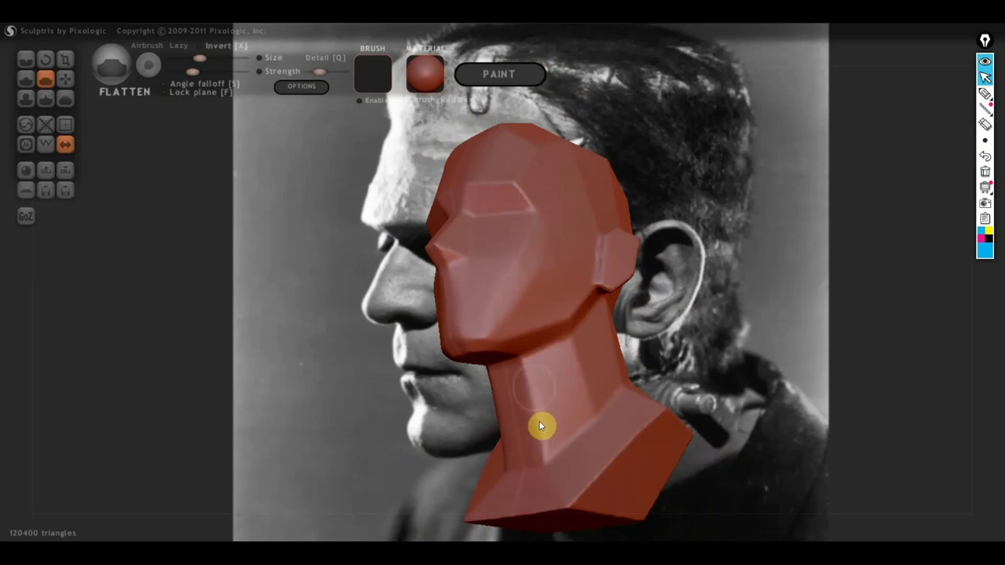
mouse_move(544, 413)
right_mouse_down()
mouse_move(531, 460)
mouse_move(544, 377)
mouse_move(560, 450)
right_mouse_up()
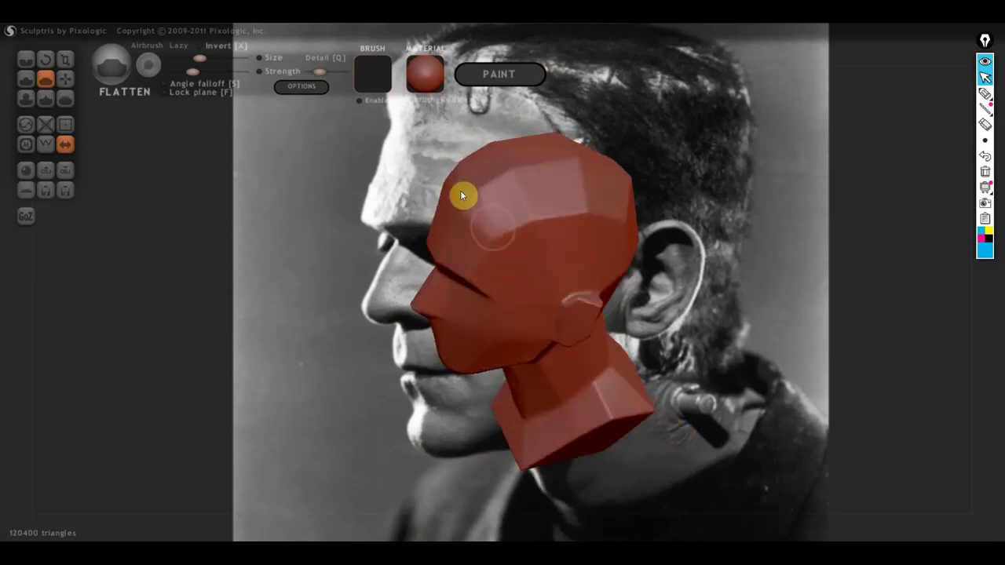
Flatten the upper cranium facets from the top of the head toward the forehead
mouse_move(463, 195)
left_mouse_down()
mouse_move(584, 222)
mouse_move(537, 220)
mouse_move(581, 222)
mouse_move(525, 234)
mouse_move(537, 226)
left_mouse_up()
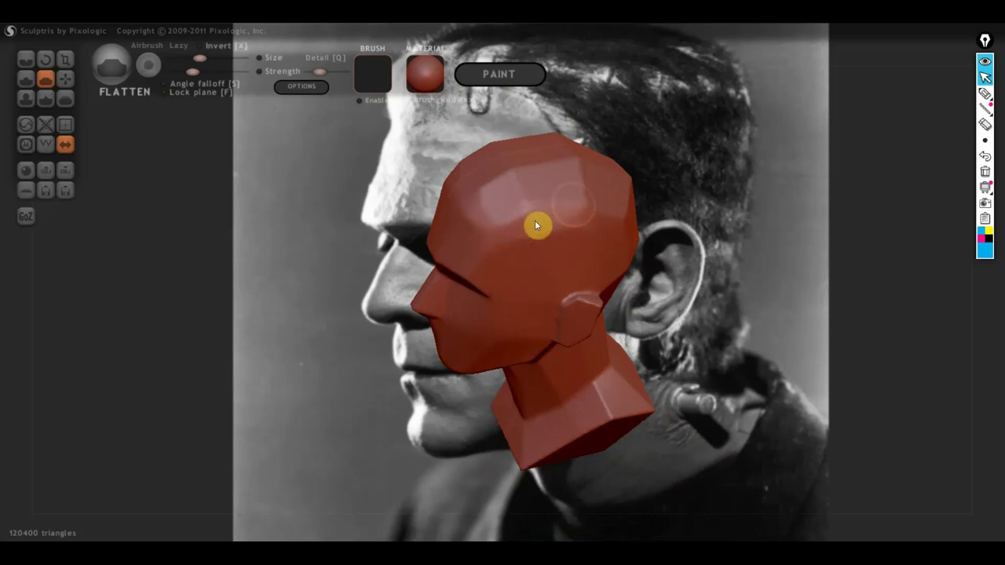
mouse_move(579, 180)
left_mouse_down()
mouse_move(583, 170)
mouse_move(545, 174)
mouse_move(578, 157)
mouse_move(524, 180)
mouse_move(562, 153)
left_mouse_up()
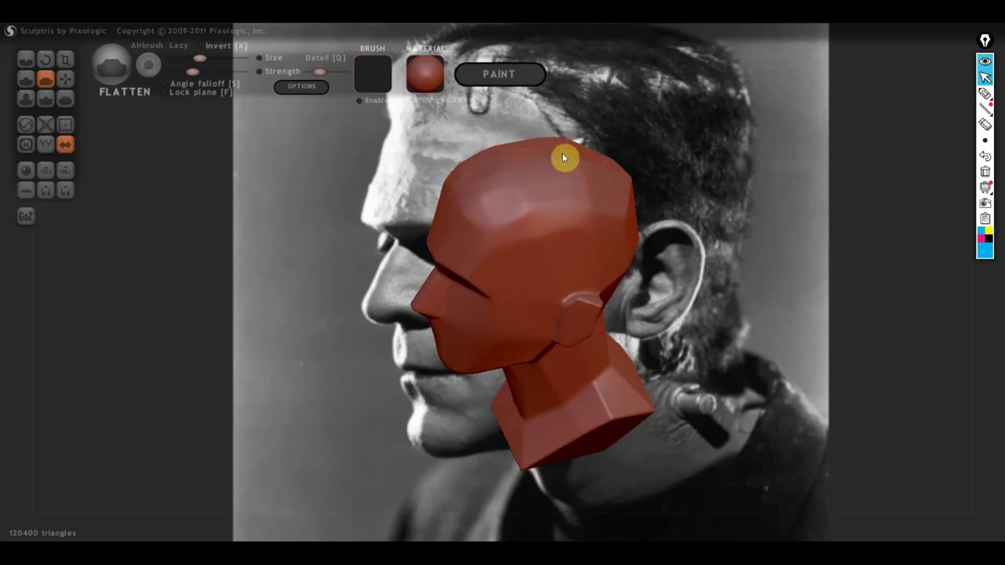
mouse_move(539, 212)
left_mouse_down()
mouse_move(537, 220)
mouse_move(469, 197)
mouse_move(484, 229)
mouse_move(464, 222)
mouse_move(589, 218)
mouse_move(593, 174)
mouse_move(588, 233)
mouse_move(627, 279)
left_mouse_up()
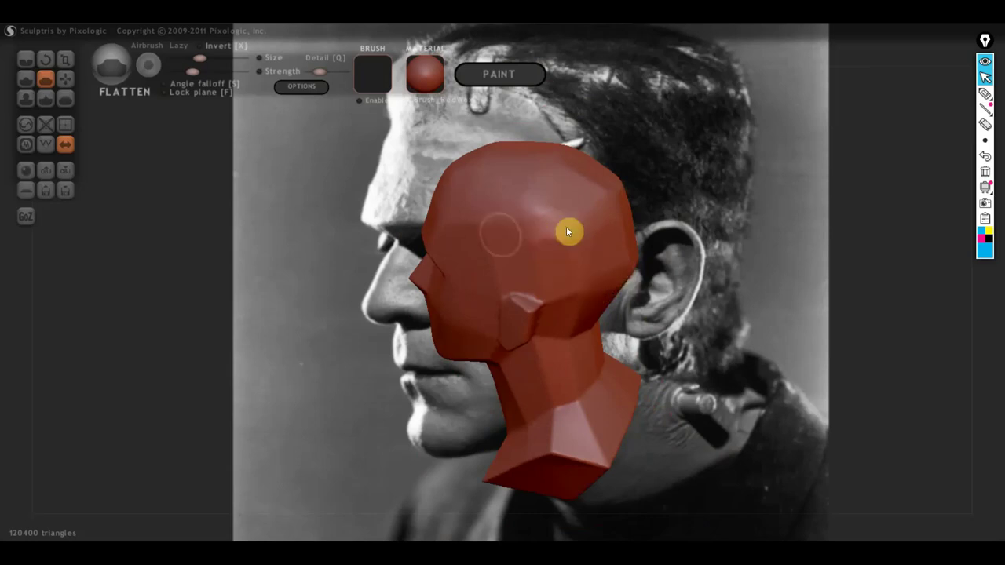
left_click_drag(539, 259, 752, 212, "alt")
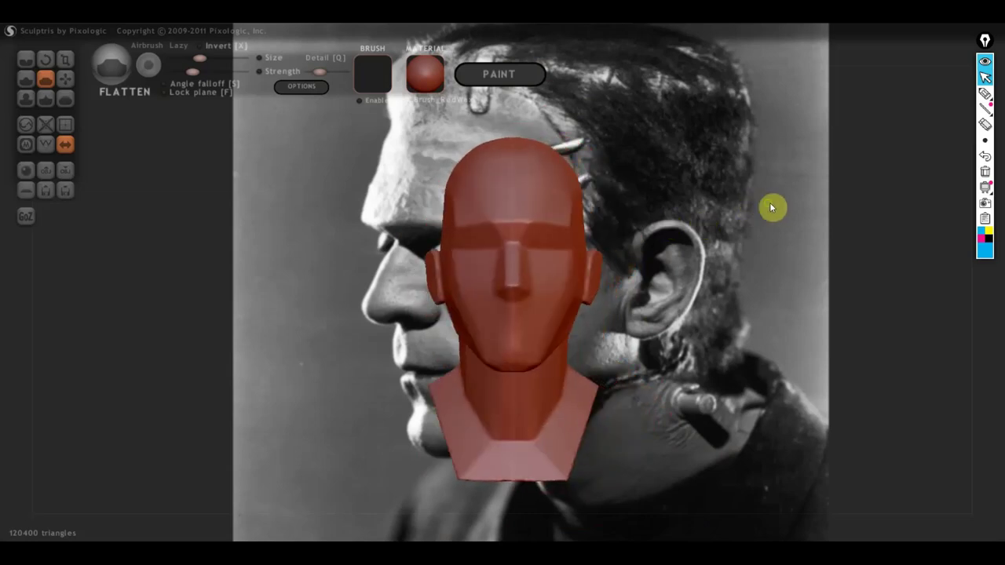
With the Grab brush, pull the ear and back of the head inward, then rotate to side profile
left_click(65, 79)
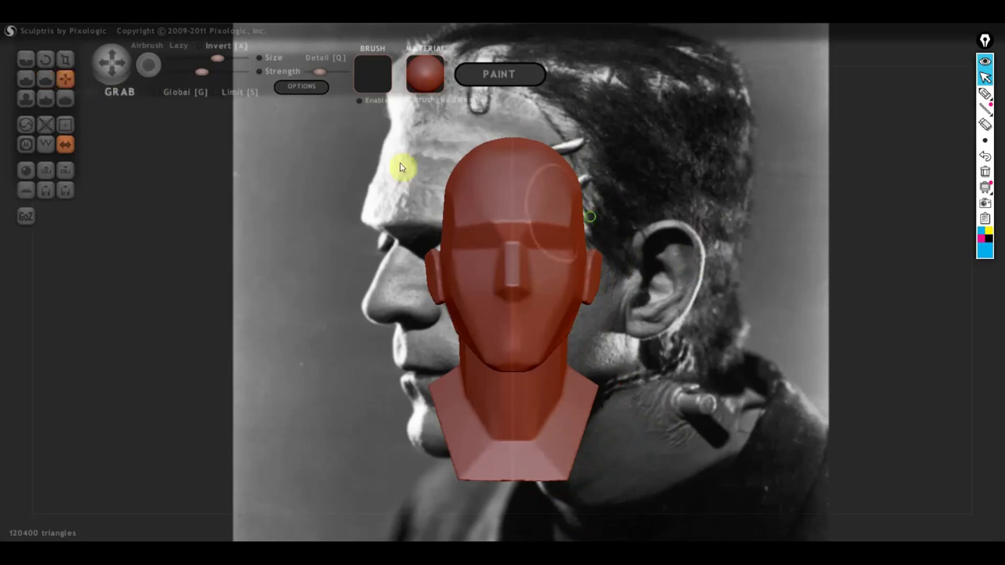
left_click_drag(399, 162, 509, 222)
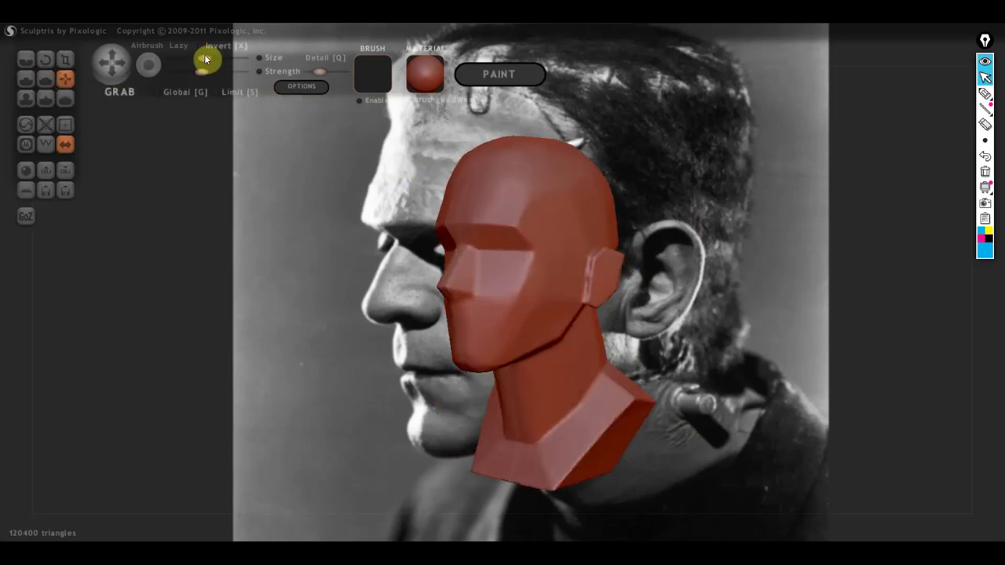
mouse_move(653, 275)
left_mouse_down()
mouse_move(627, 270)
mouse_move(619, 287)
left_mouse_up()
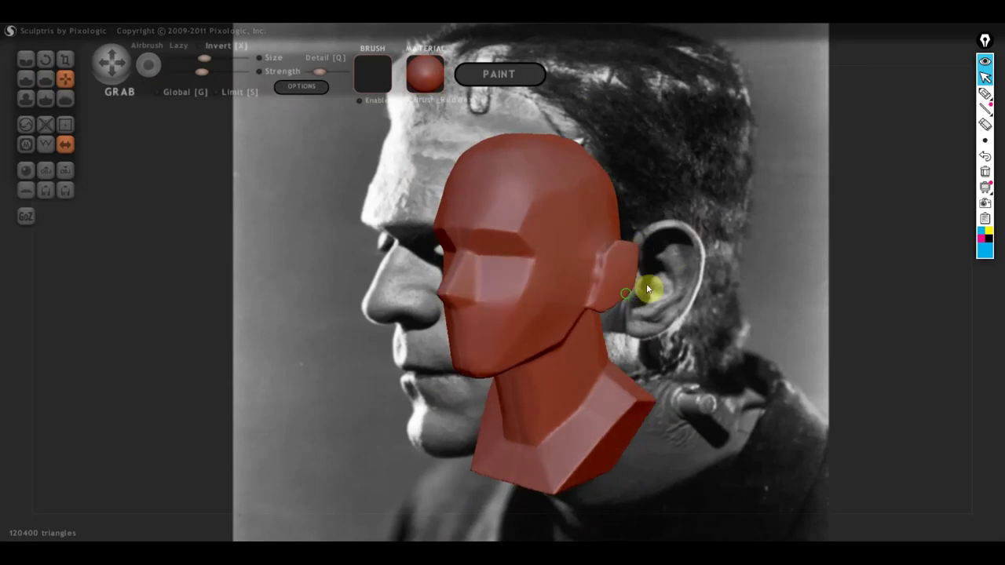
mouse_move(647, 284)
right_mouse_down()
mouse_move(474, 313)
mouse_move(478, 347)
right_mouse_up()
scroll(542, 349, "down", 2)
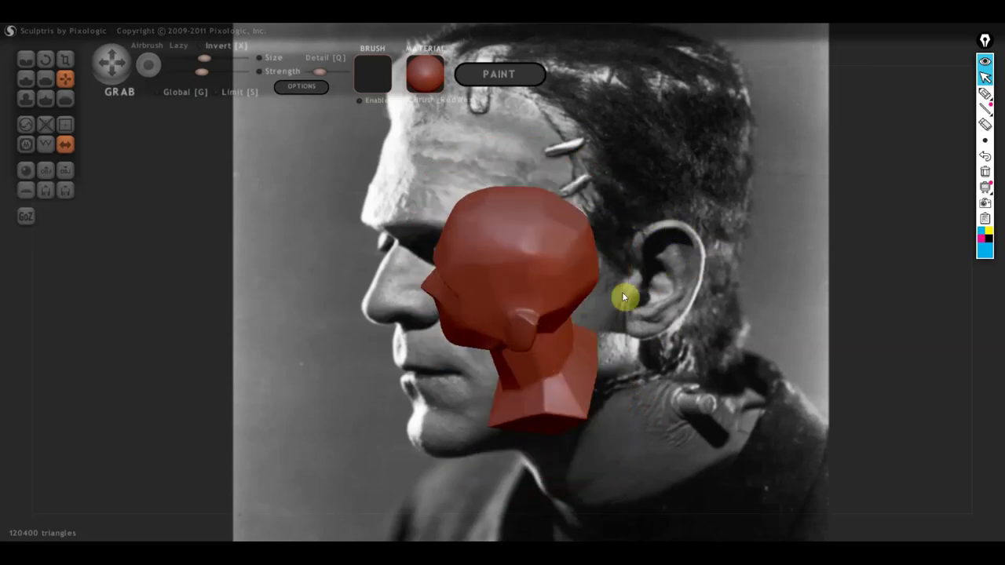
mouse_move(528, 336)
right_mouse_down()
mouse_move(546, 270)
mouse_move(512, 365)
mouse_move(496, 365)
mouse_move(458, 299)
mouse_move(635, 316)
mouse_move(783, 298)
right_mouse_up()
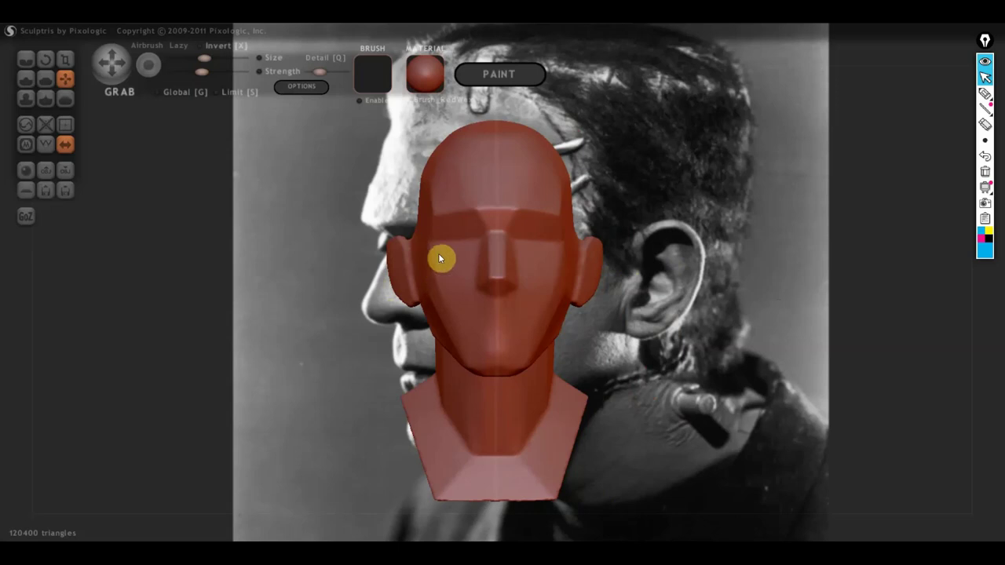
right_click_drag(430, 171, 635, 192)
Flatten the side of the neck and plane down the jaw below the ear
left_click(45, 79)
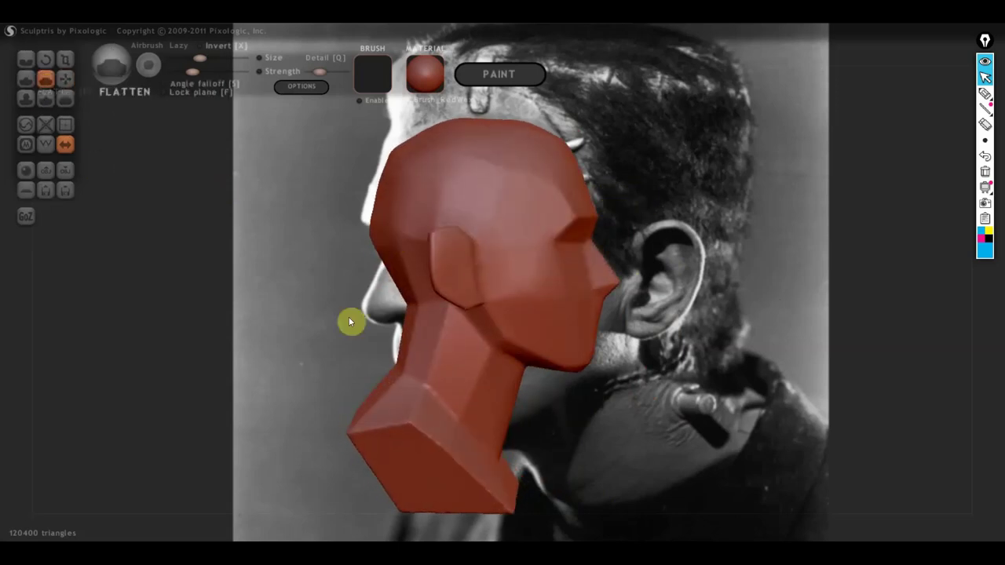
mouse_move(445, 333)
left_mouse_down()
mouse_move(440, 356)
mouse_move(447, 332)
mouse_move(468, 395)
mouse_move(487, 364)
mouse_move(433, 358)
mouse_move(413, 337)
left_mouse_up()
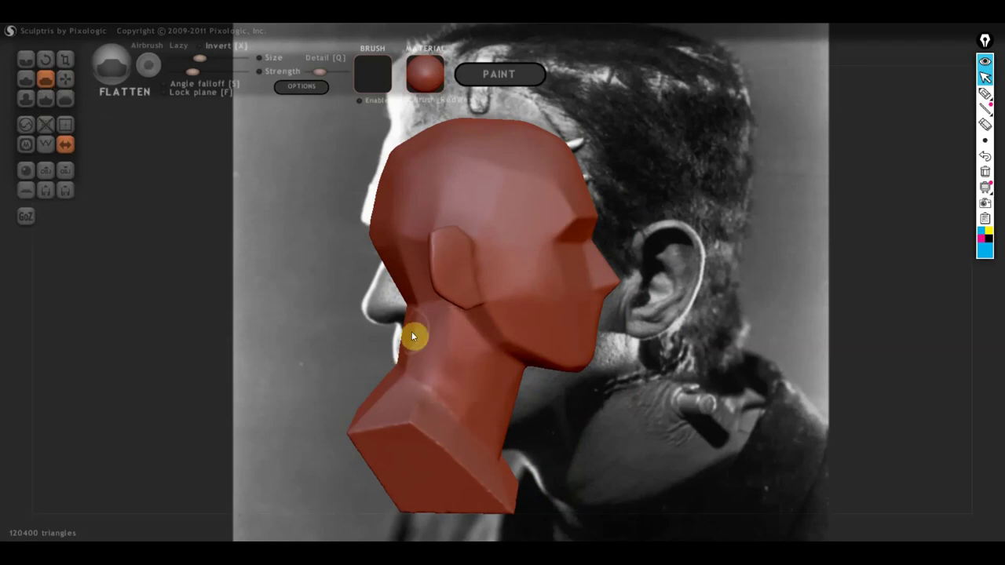
left_click_drag(398, 266, 474, 339)
right_click_drag(485, 161, 485, 180)
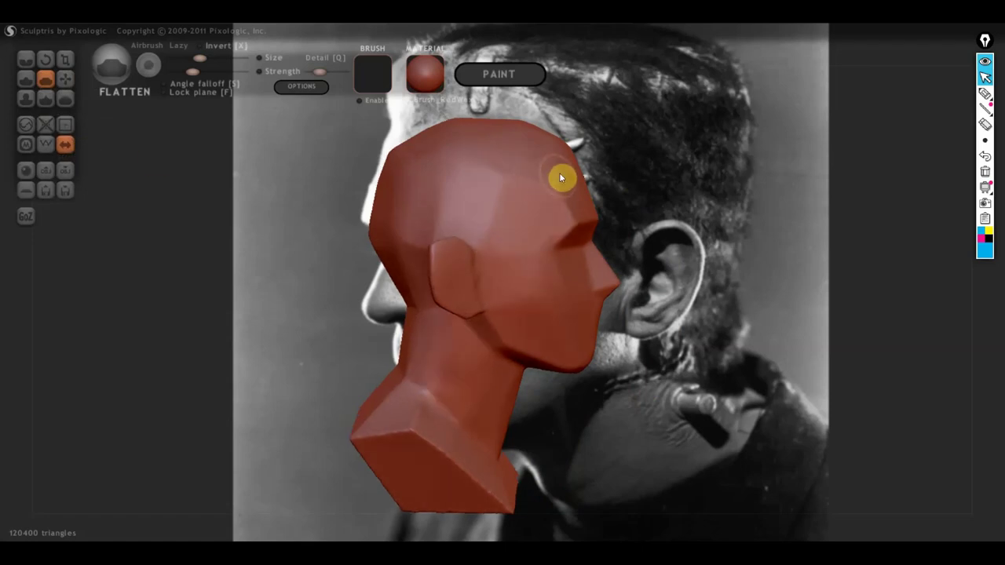
Mask a band across the top of the head and upper forehead, raising the flatten angle falloff
key("m")
left_click_drag(559, 171, 430, 179)
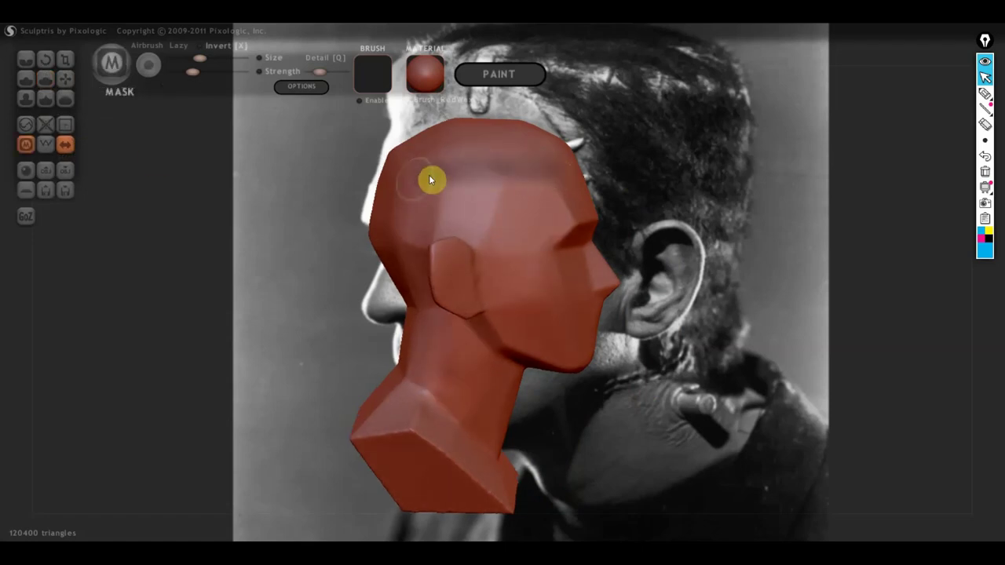
key("m")
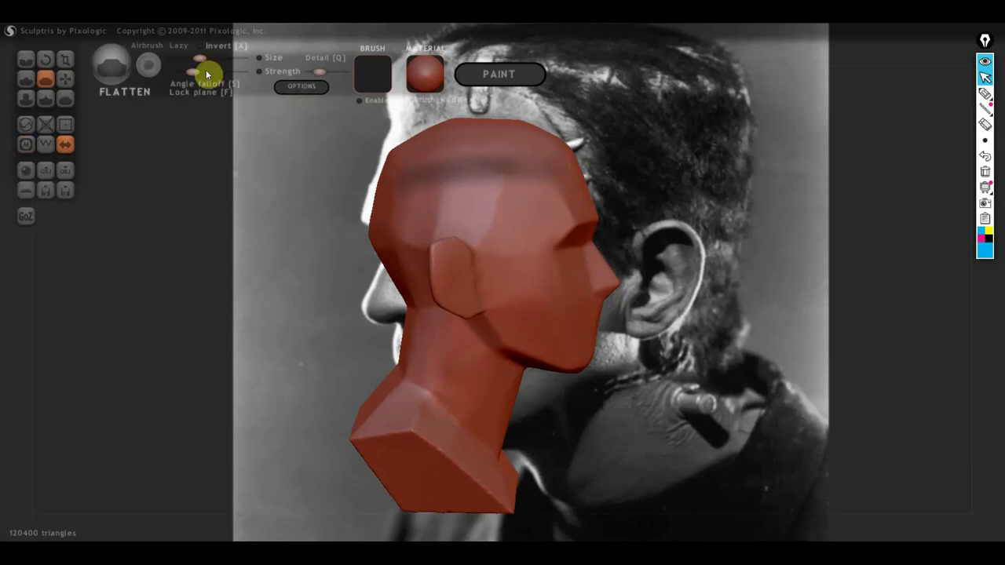
left_click_drag(200, 70, 228, 78)
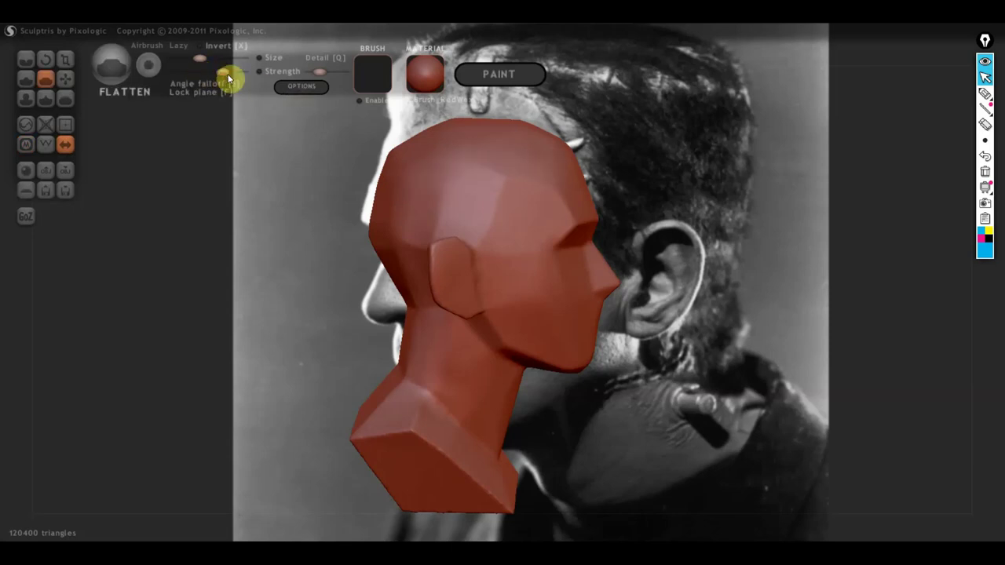
key("m")
mouse_move(451, 167)
left_mouse_down()
mouse_move(518, 171)
mouse_move(406, 173)
mouse_move(438, 174)
left_mouse_up()
mouse_move(564, 160)
left_mouse_down()
mouse_move(507, 155)
mouse_move(501, 137)
mouse_move(511, 134)
left_mouse_up()
key("f")
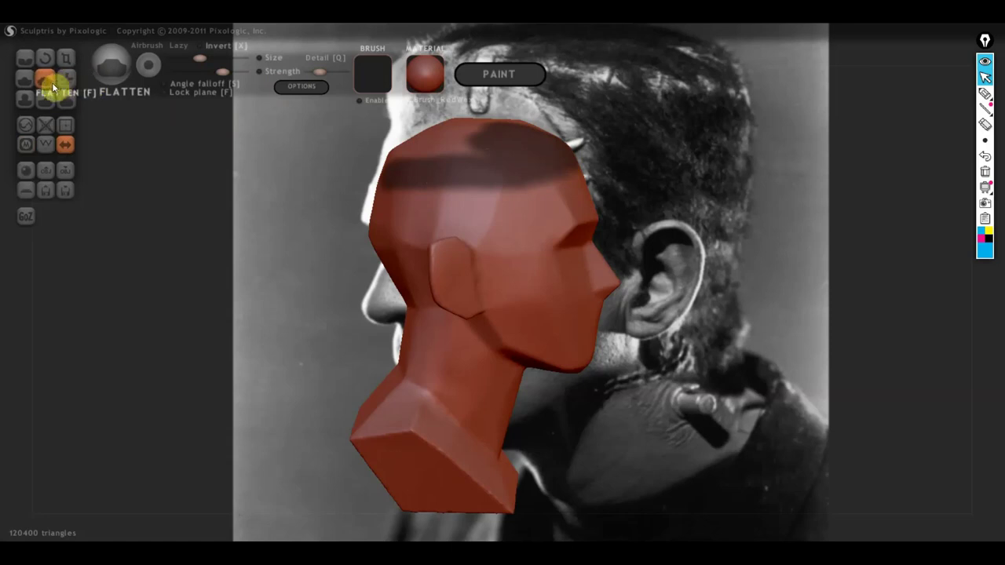
key("m")
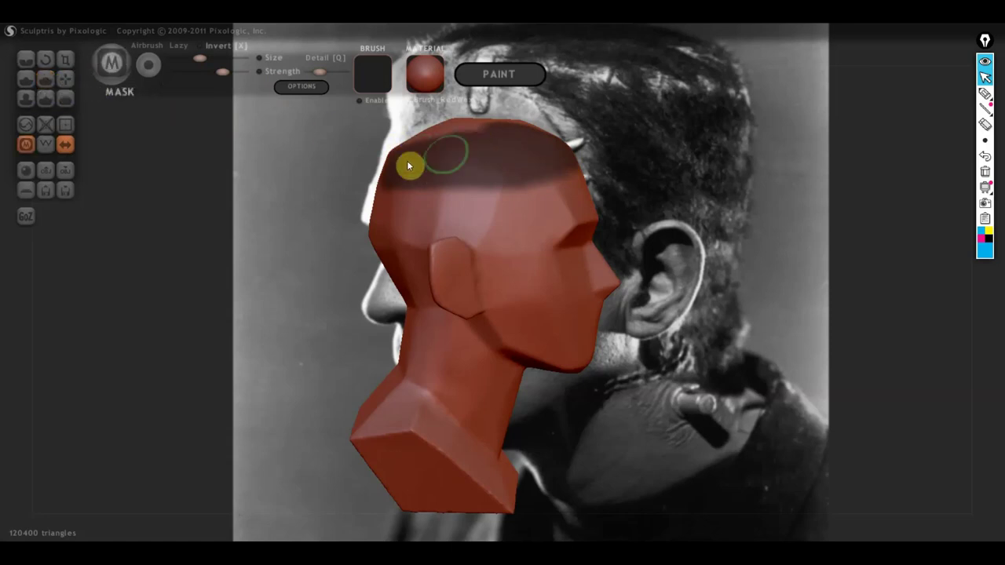
key("f")
key("m")
key("f")
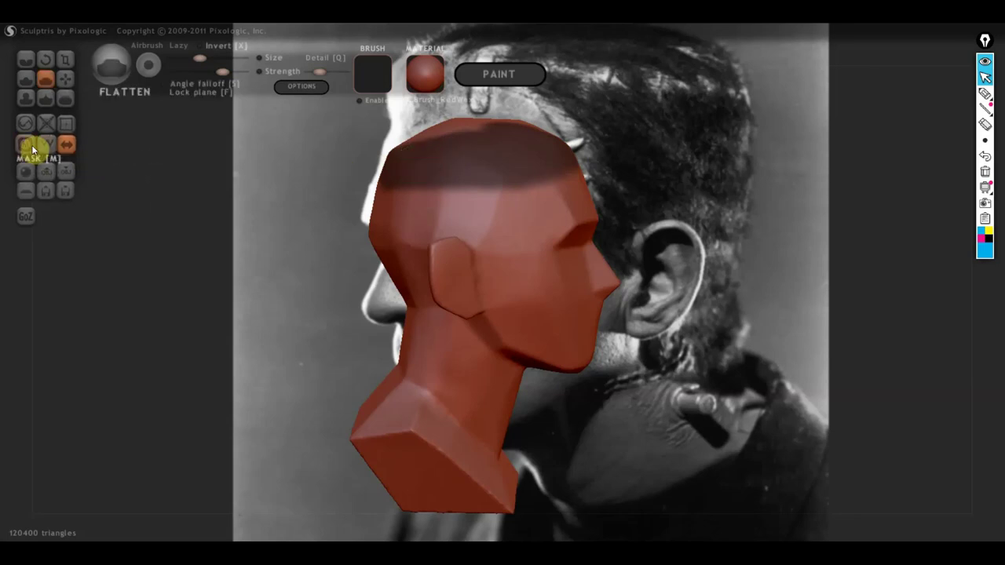
Mask the remaining crown patch, checking from several angles, and return to side profile zoomed out
mouse_move(258, 177)
left_mouse_down()
mouse_move(381, 236)
mouse_move(464, 209)
mouse_move(513, 164)
mouse_move(464, 165)
left_mouse_up()
key("m")
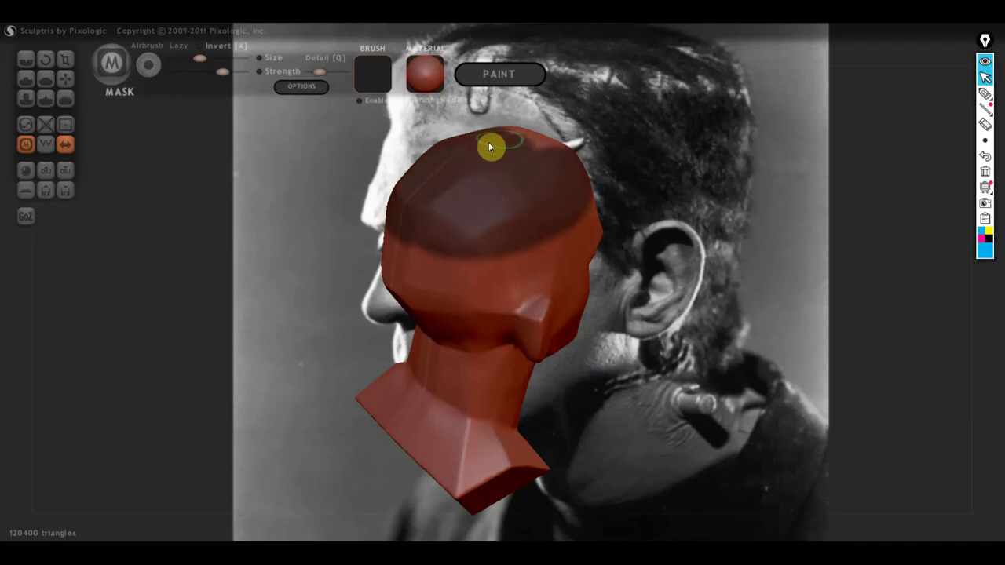
key("m")
mouse_move(549, 162)
right_mouse_down()
mouse_move(534, 197)
mouse_move(431, 197)
mouse_move(494, 215)
right_mouse_up()
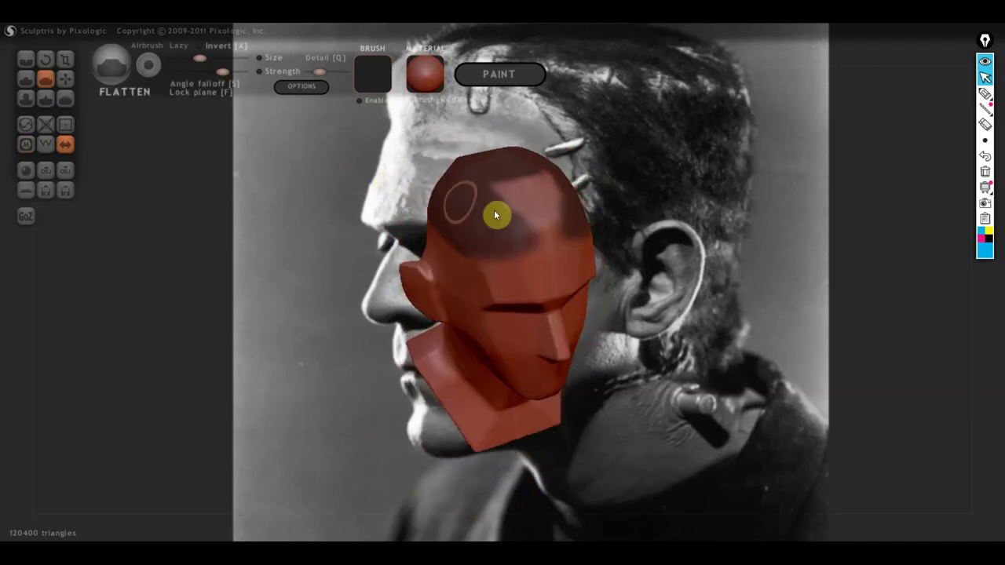
key("m")
left_click_drag(509, 238, 539, 167)
key("m")
right_click_drag(544, 188, 556, 174)
key("m")
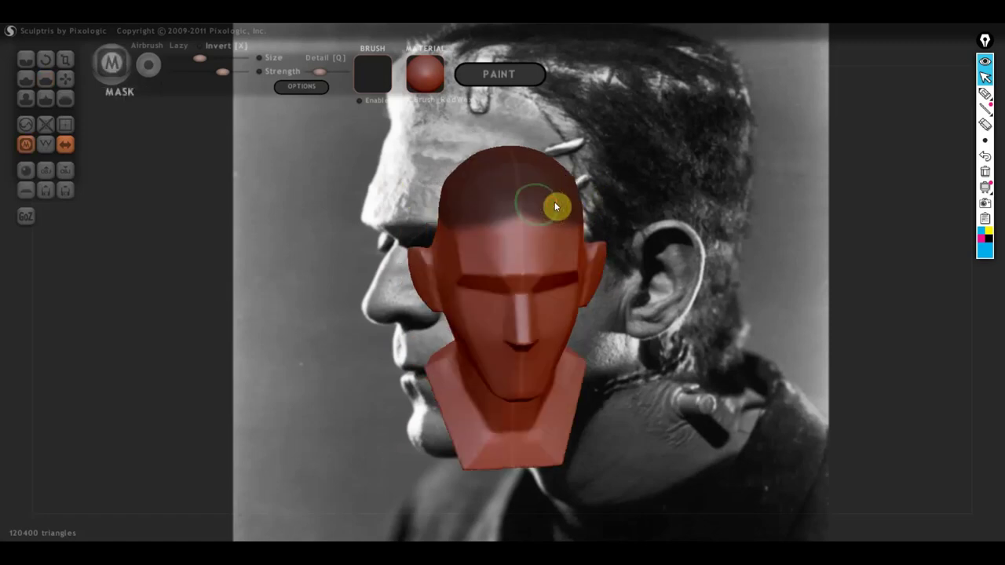
key("m")
mouse_move(476, 208)
right_mouse_down()
mouse_move(786, 184)
mouse_move(699, 234)
right_mouse_up()
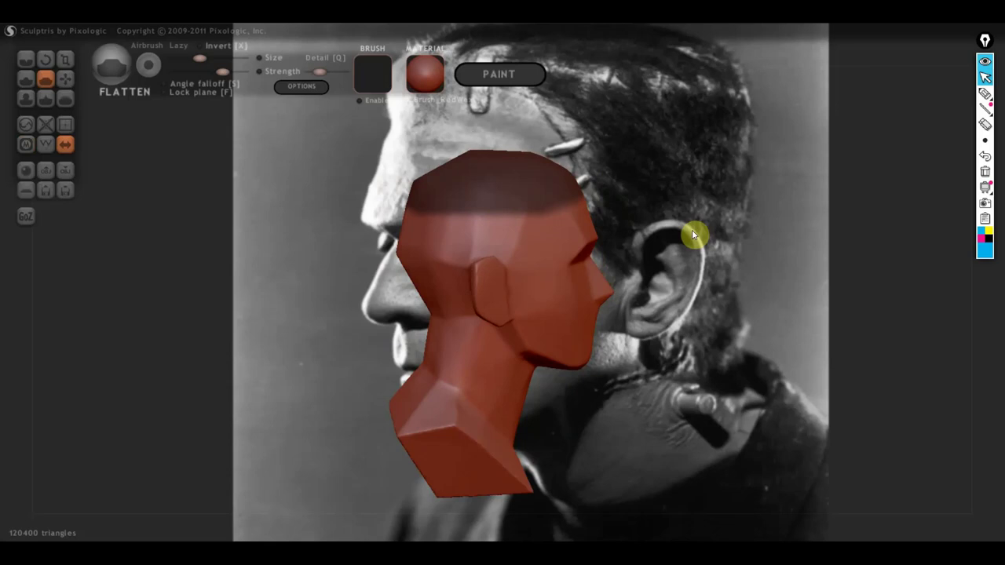
scroll(692, 229, "down", 3)
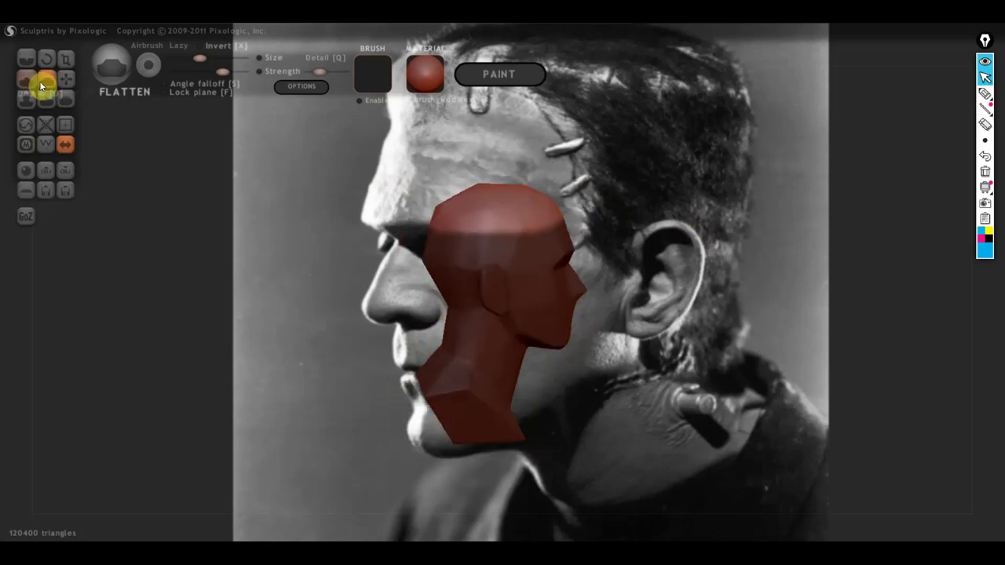
left_click(66, 79)
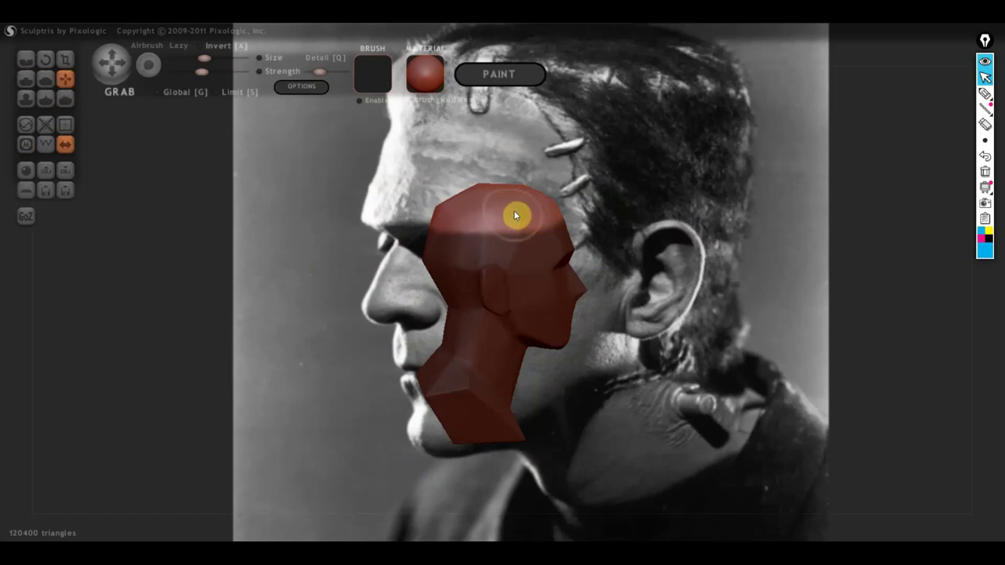
Enlarge the Grab brush and pull the top of the head upward into a rounder skull
left_click_drag(204, 58, 220, 58)
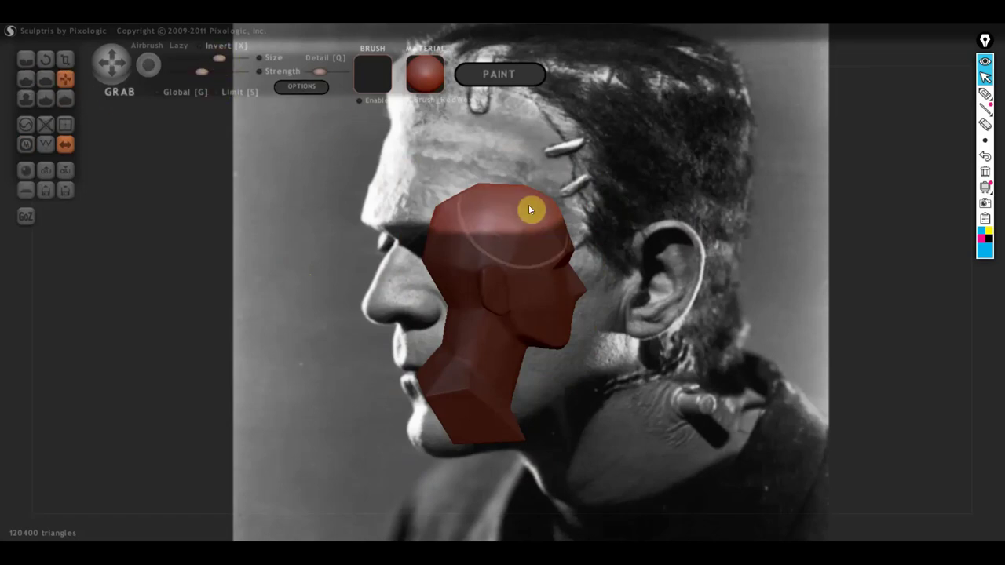
mouse_move(497, 203)
left_mouse_down()
mouse_move(497, 181)
mouse_move(457, 206)
mouse_move(434, 172)
mouse_move(516, 201)
mouse_move(541, 196)
mouse_move(541, 173)
left_mouse_up()
mouse_move(538, 168)
right_mouse_down()
mouse_move(342, 176)
mouse_move(414, 184)
mouse_move(395, 171)
mouse_move(563, 172)
right_mouse_up()
mouse_move(429, 165)
right_mouse_down()
mouse_move(404, 170)
mouse_move(419, 173)
mouse_move(411, 162)
mouse_move(421, 179)
mouse_move(327, 198)
right_mouse_up()
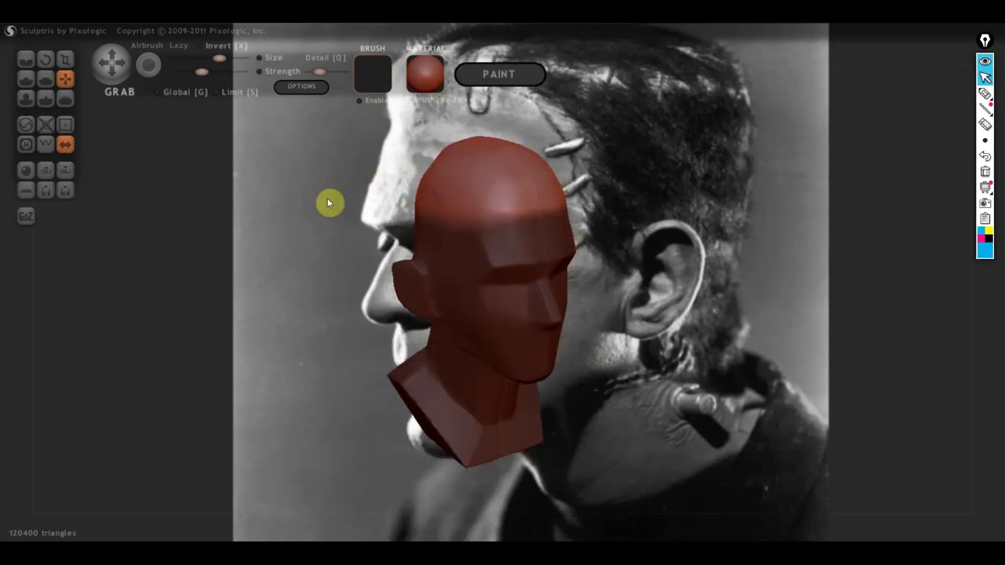
left_click(26, 77)
right_click_drag(436, 182, 462, 202)
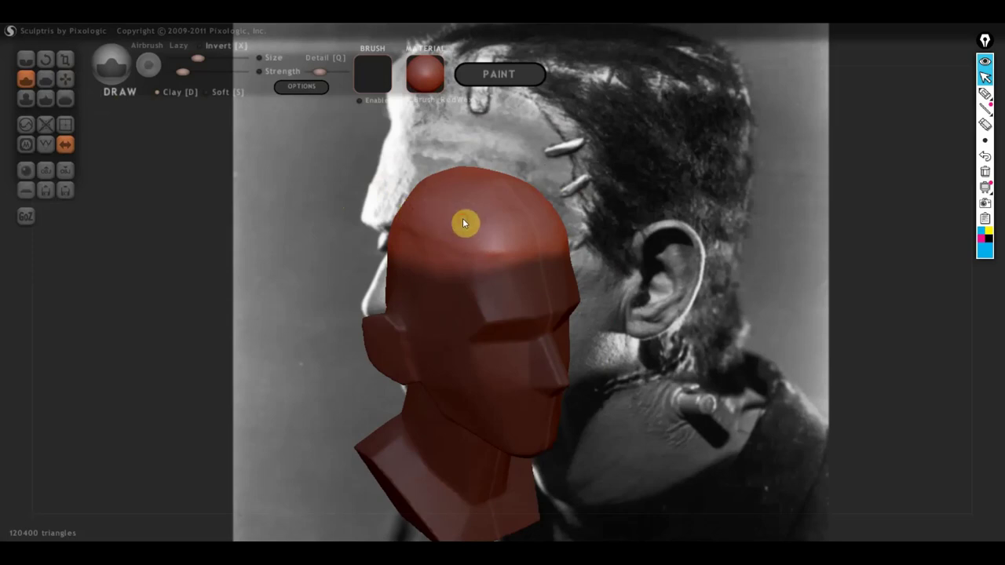
Toggle Clay on the Draw brush, crease along the crown into a flat ridged top, and compare in front view
left_click(157, 93)
right_click_drag(517, 233, 374, 240)
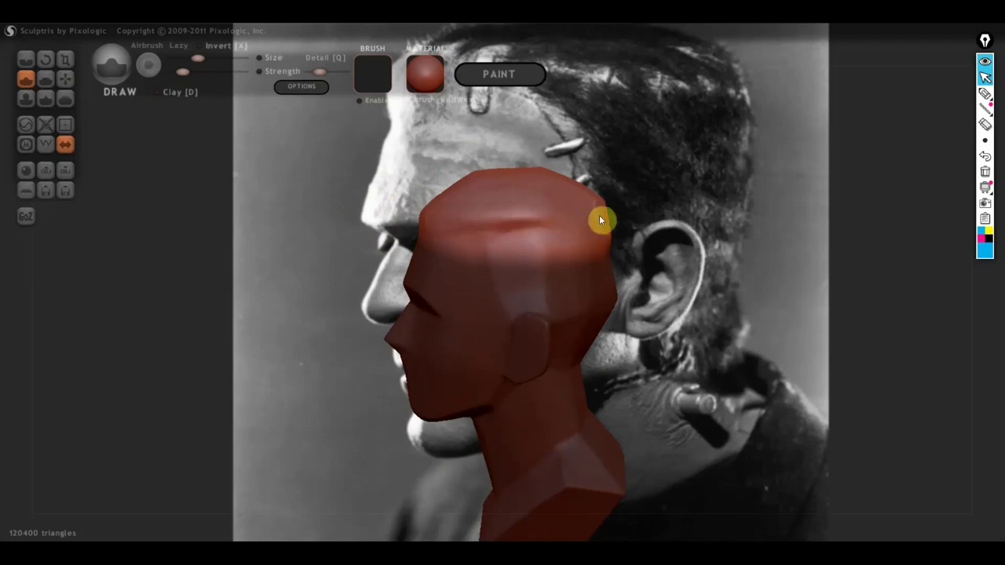
right_click_drag(526, 210, 661, 228)
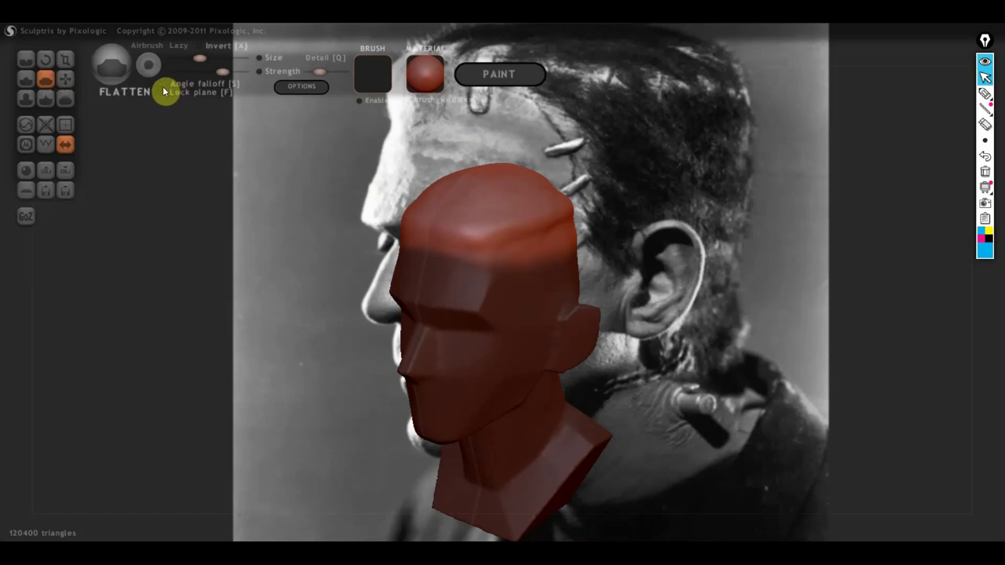
left_click(31, 79)
left_click_drag(369, 229, 397, 229)
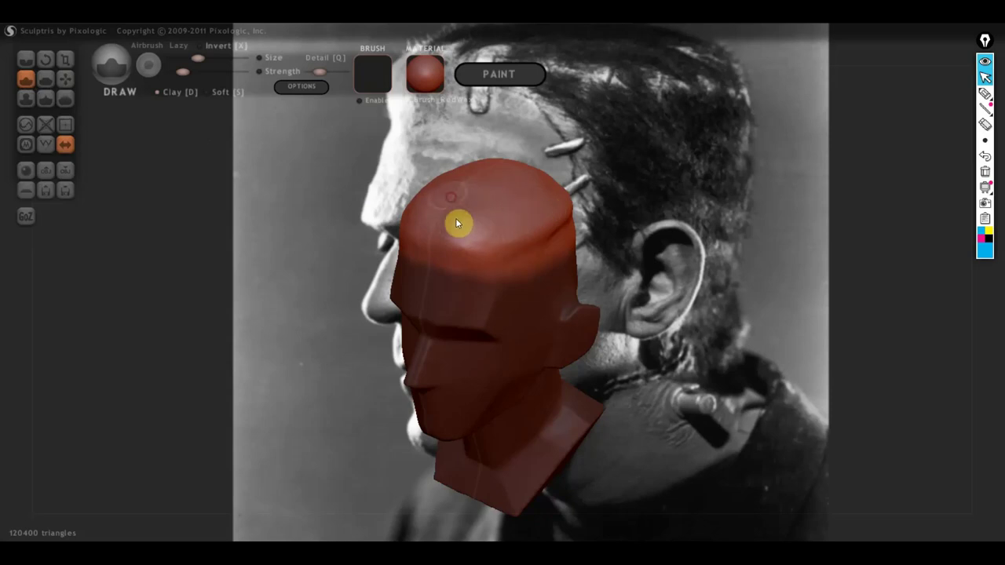
left_click_drag(440, 163, 305, 186)
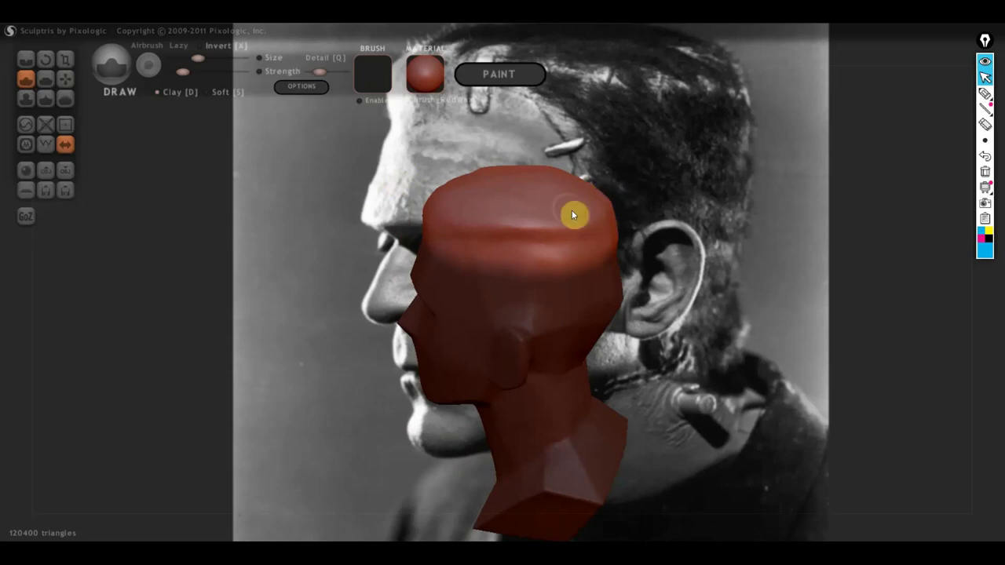
left_click_drag(505, 211, 545, 233)
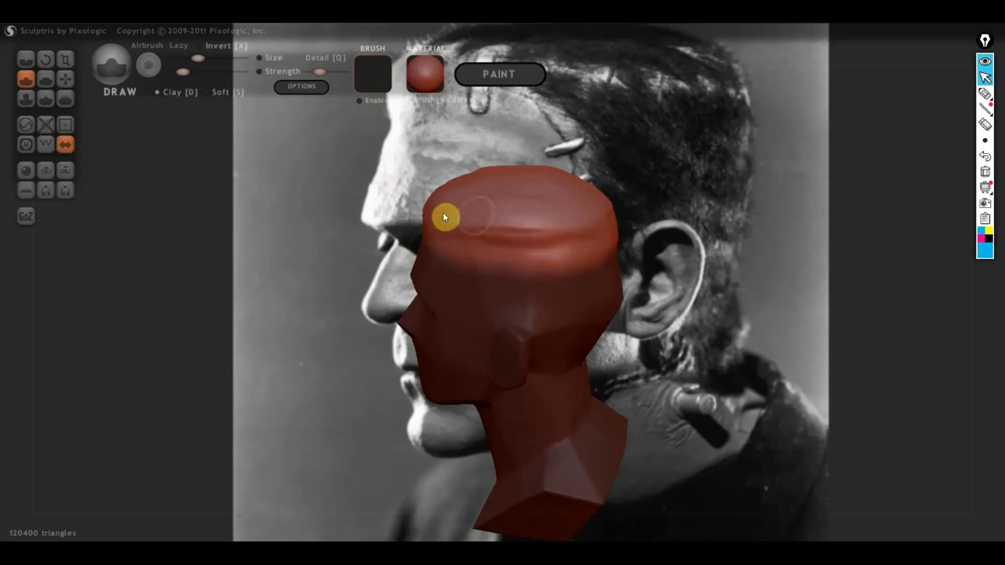
mouse_move(429, 219)
left_mouse_down()
mouse_move(616, 213)
mouse_move(544, 239)
left_mouse_up()
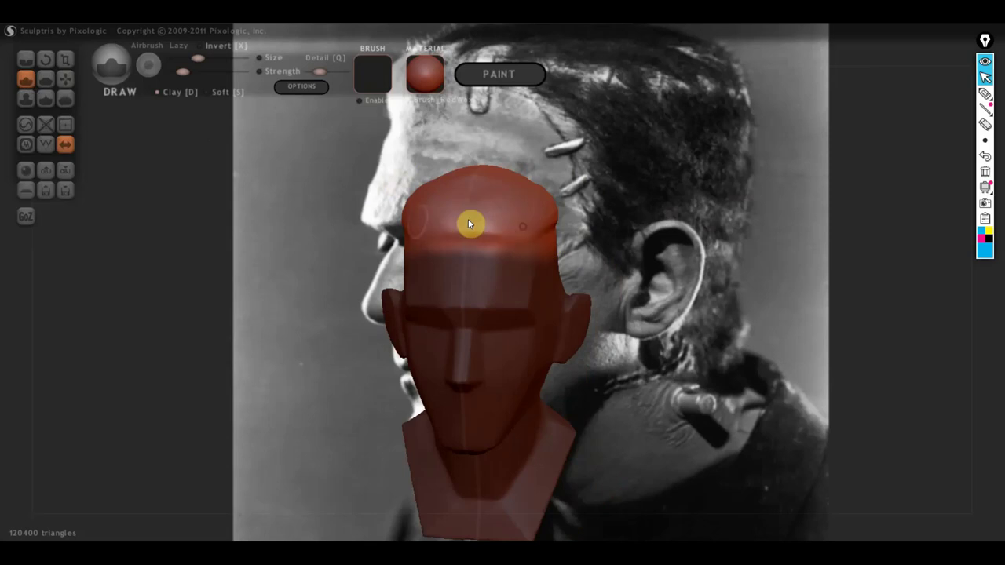
left_click_drag(468, 223, 570, 197)
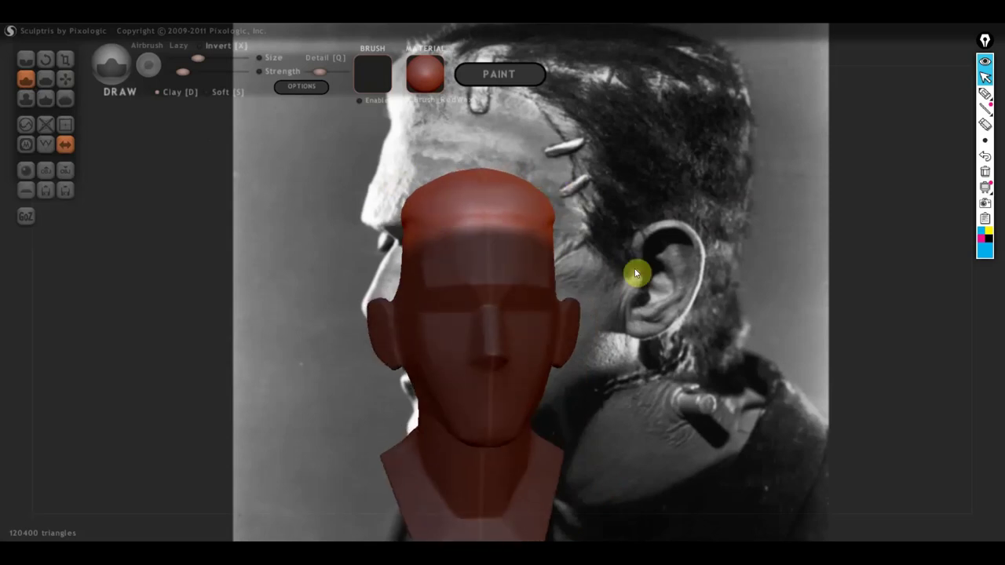
left_click_drag(636, 274, 633, 270, "shift")
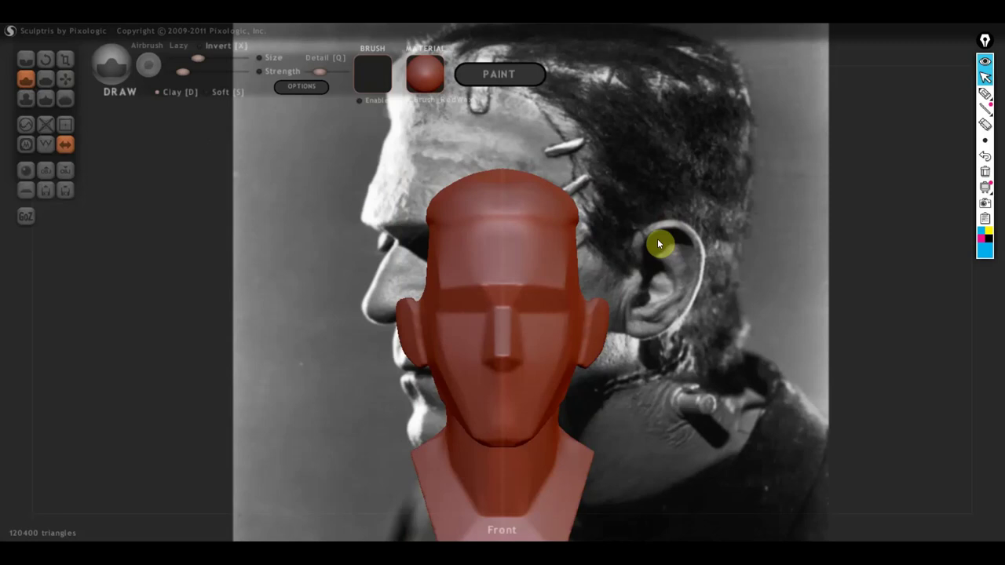
mouse_move(561, 287)
left_mouse_down()
mouse_move(601, 291)
mouse_move(590, 287)
mouse_move(675, 336)
mouse_move(507, 288)
mouse_move(716, 320)
left_mouse_up()
Zoom in and draw a diagonal cheekbone ridge across the cheek, then rotate to check it
scroll(588, 298, "up", 3)
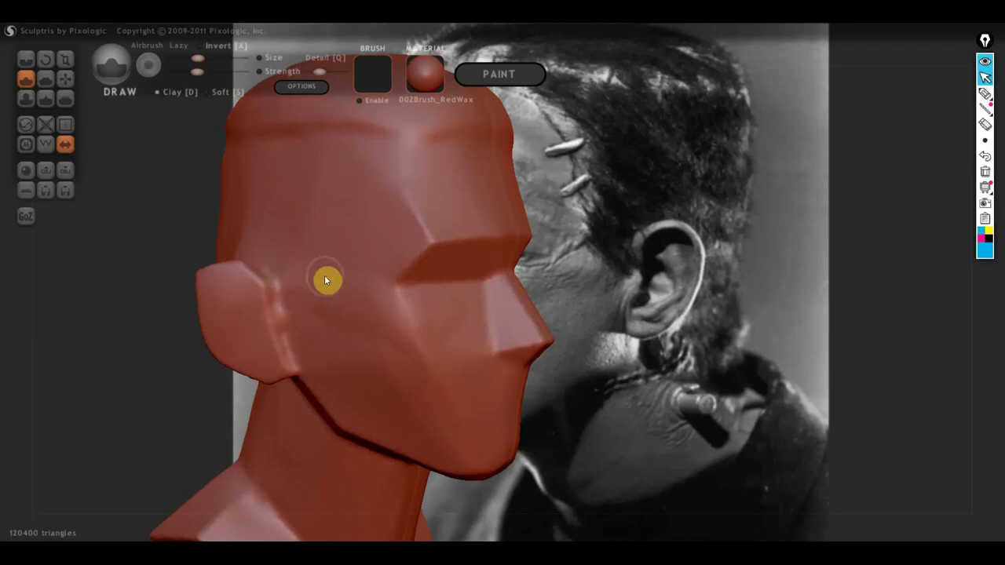
left_click_drag(328, 280, 370, 285)
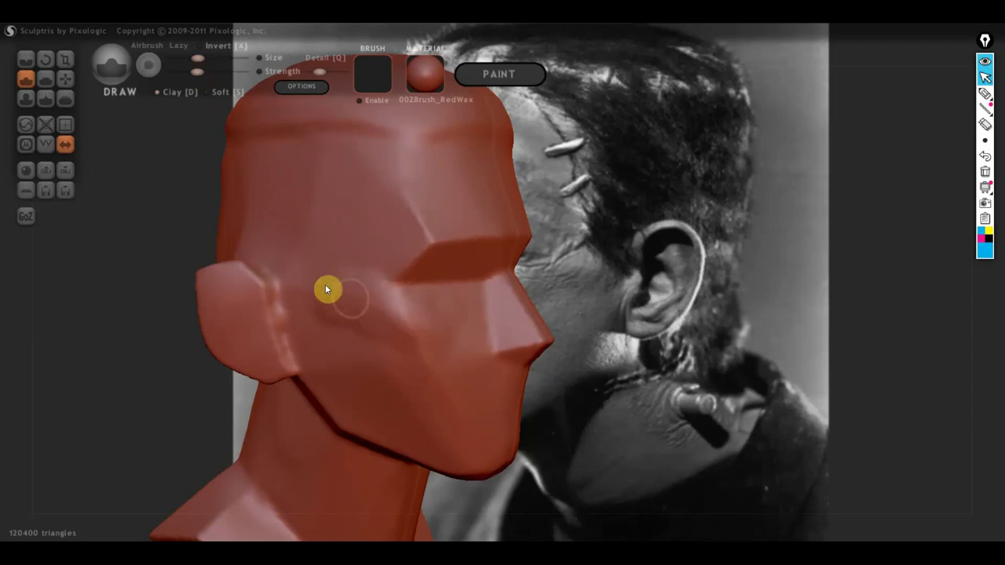
left_click_drag(320, 285, 393, 322)
mouse_move(437, 334)
right_mouse_down()
mouse_move(318, 330)
mouse_move(312, 312)
mouse_move(329, 323)
mouse_move(99, 293)
mouse_move(367, 383)
mouse_move(389, 362)
right_mouse_up()
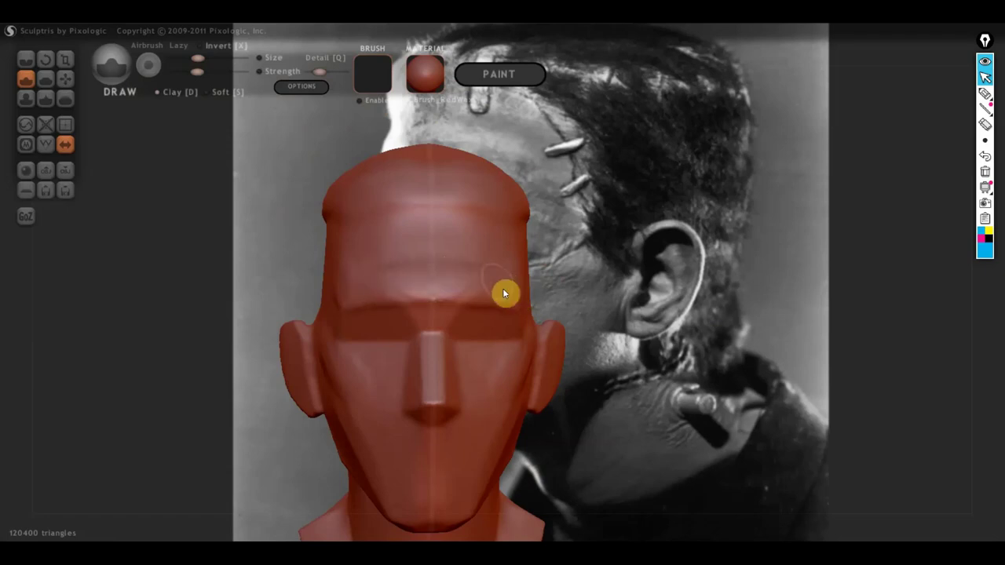
right_click_drag(439, 289, 285, 274)
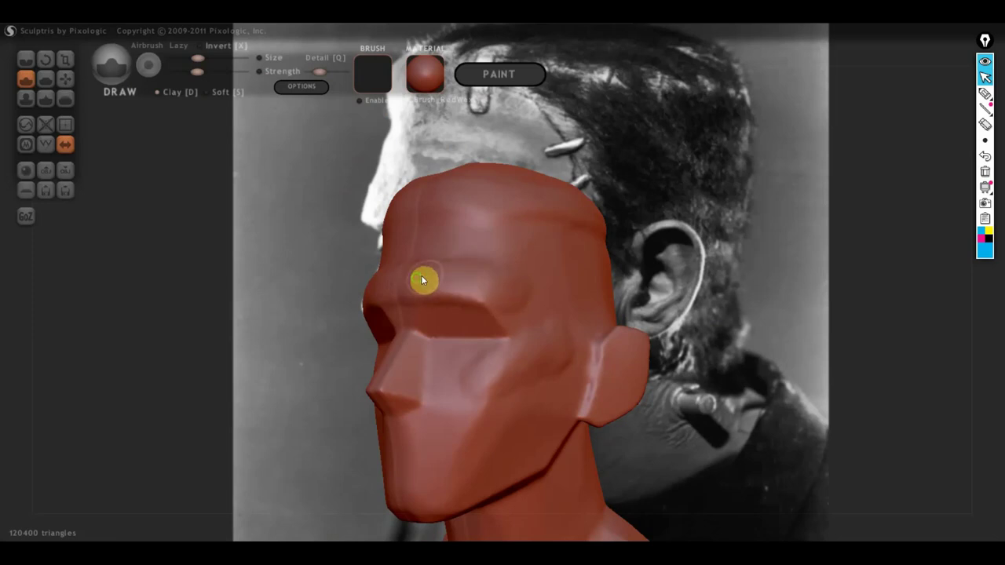
right_click_drag(422, 280, 332, 296)
With the Grab brush, pull the forehead and brow upward and soften the brow crease
left_click(65, 78)
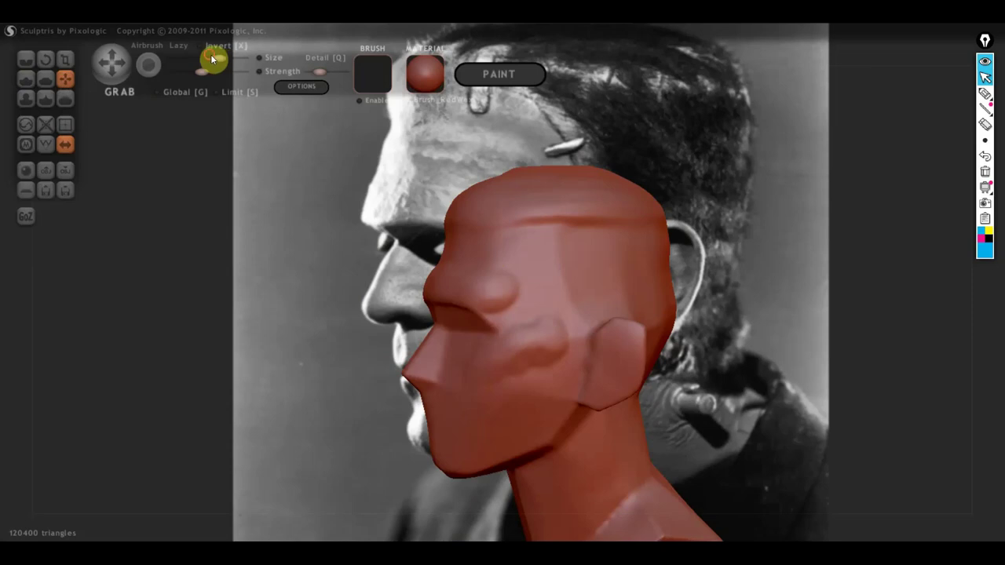
left_click_drag(449, 246, 445, 272)
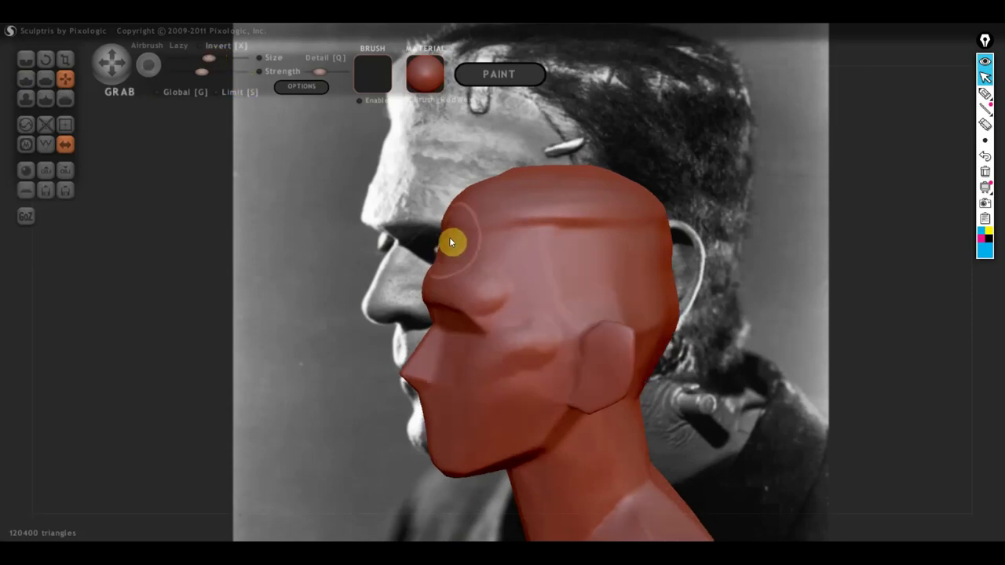
left_click_drag(451, 242, 451, 198)
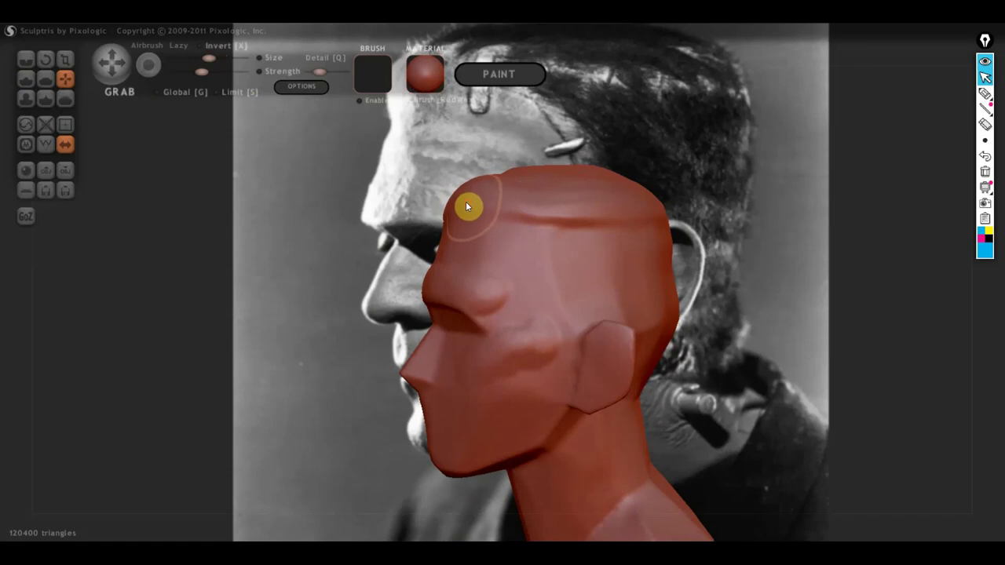
left_click_drag(466, 206, 522, 214)
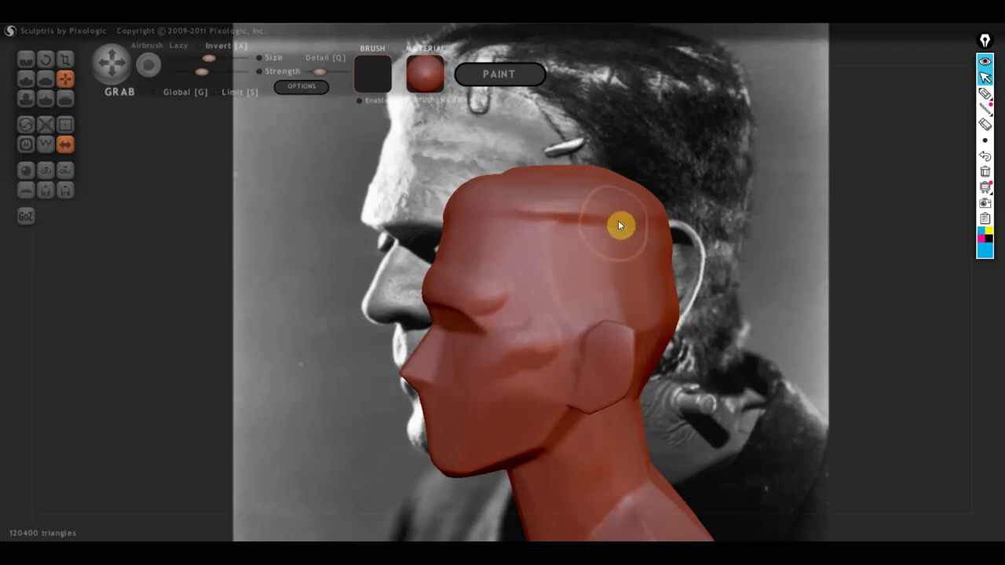
left_click_drag(649, 215, 541, 265)
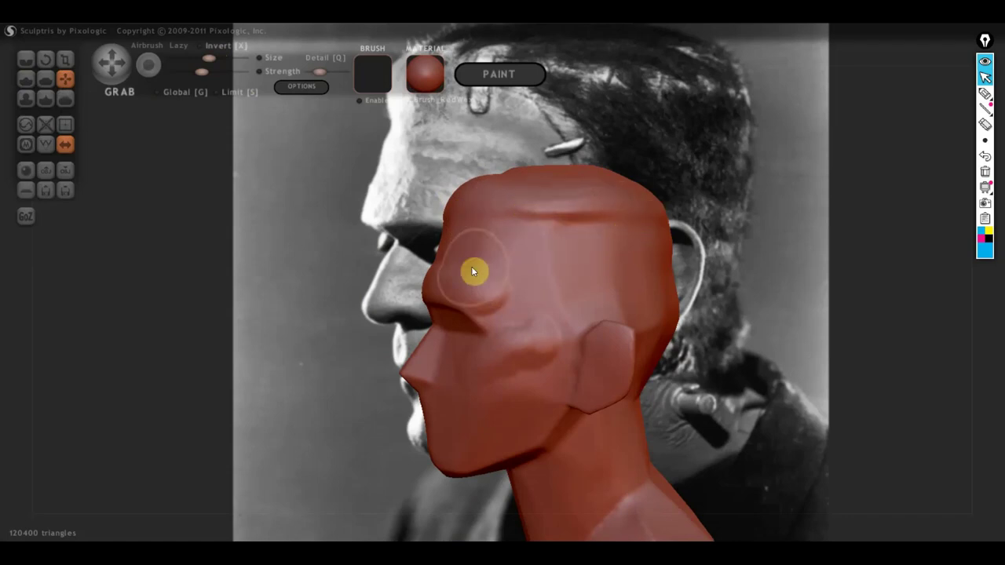
Orbit and zoom to line the head's left-facing profile up over the reference photo
mouse_move(440, 268)
right_mouse_down()
mouse_move(512, 215)
mouse_move(611, 244)
mouse_move(663, 292)
mouse_move(628, 190)
mouse_move(639, 249)
mouse_move(577, 275)
mouse_move(508, 263)
right_mouse_up()
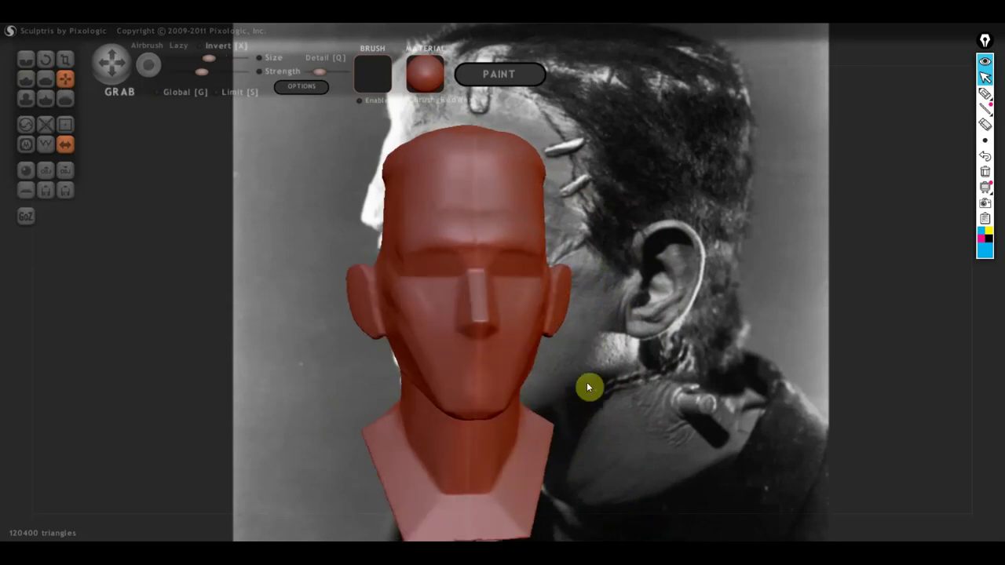
mouse_move(588, 385)
right_mouse_down()
mouse_move(413, 386)
mouse_move(480, 380)
mouse_move(489, 395)
mouse_move(570, 387)
mouse_move(440, 392)
right_mouse_up()
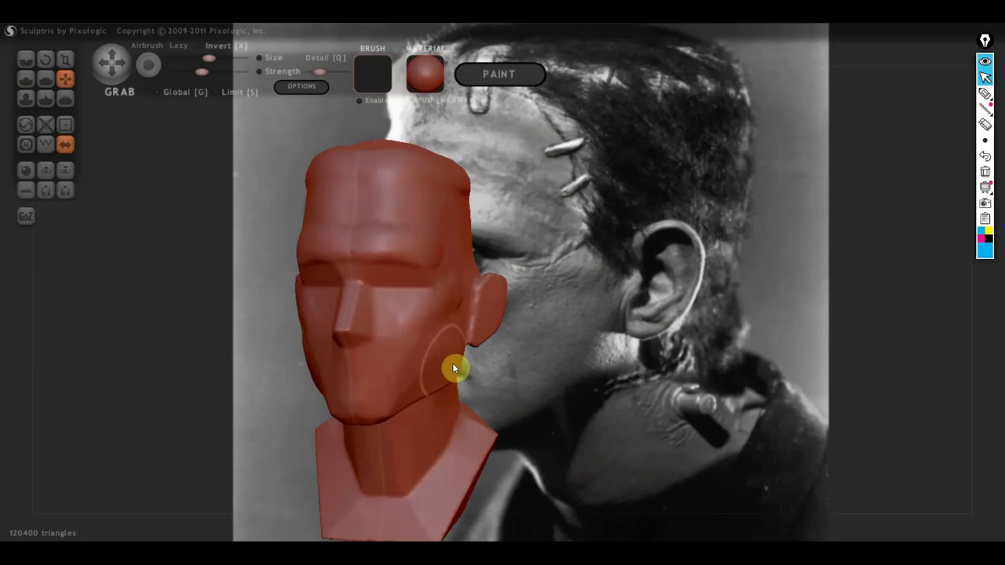
right_click_drag(502, 370, 411, 363)
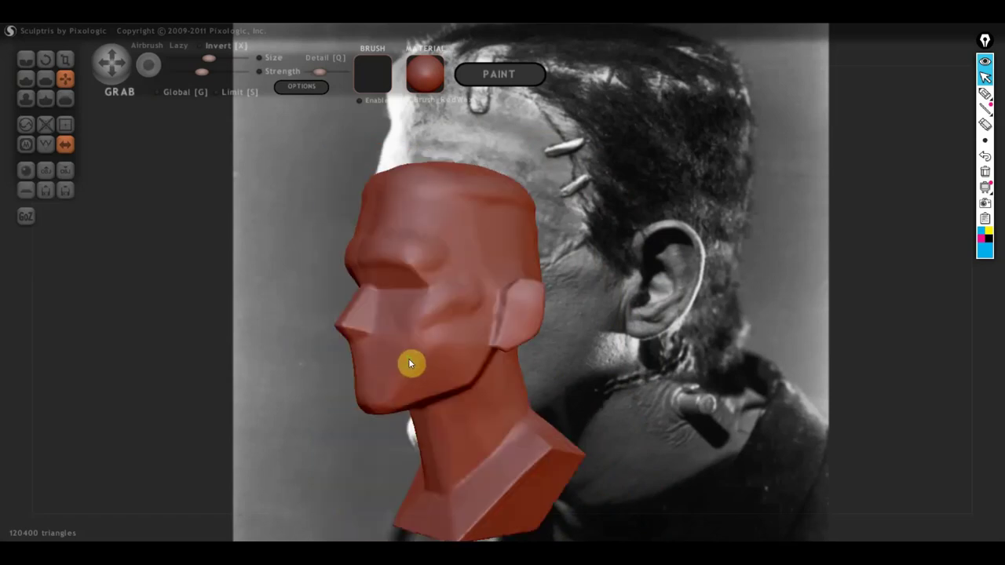
mouse_move(577, 361)
right_mouse_down("alt")
mouse_move(706, 328)
mouse_move(656, 330)
right_mouse_up("alt")
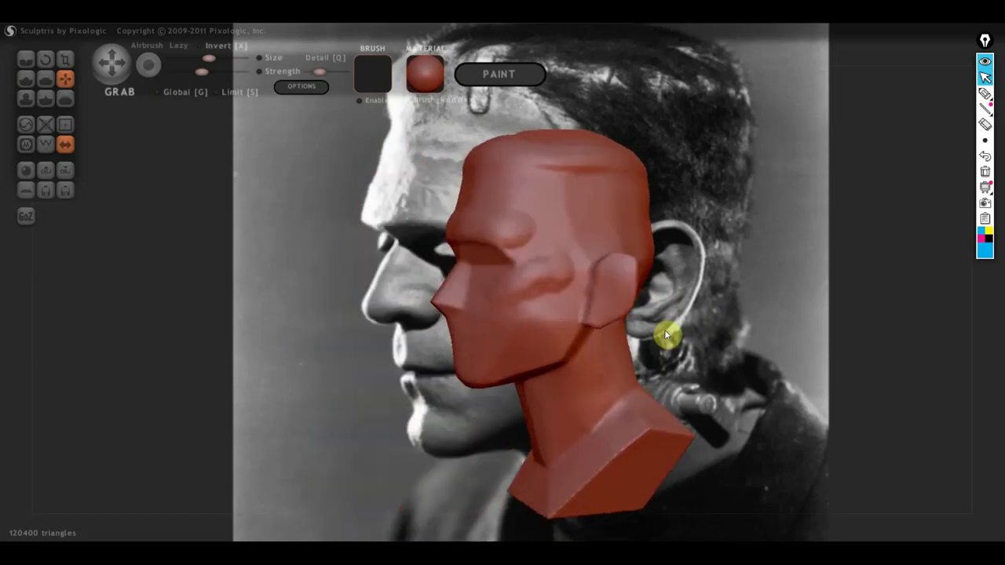
scroll(680, 324, "up", 3)
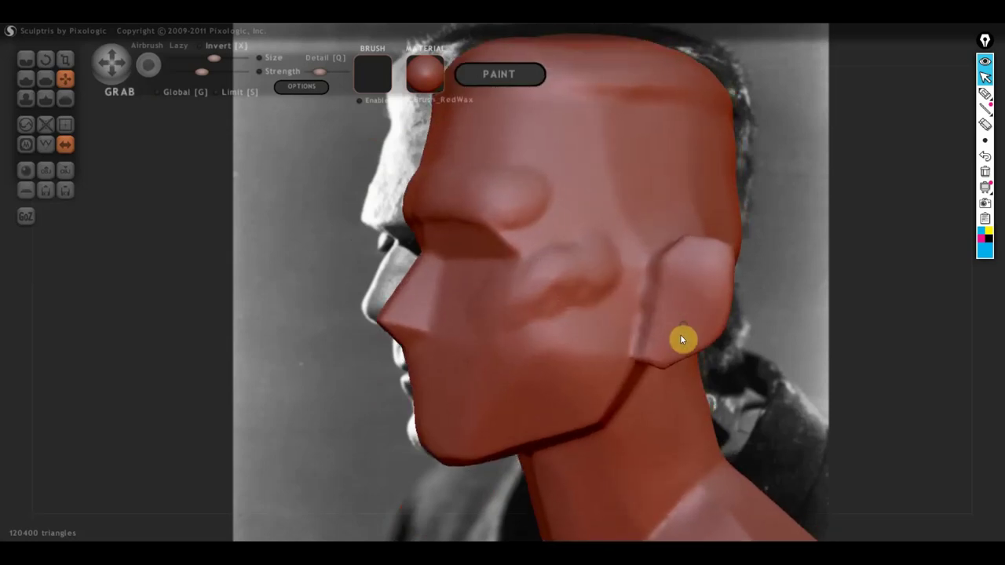
Smooth the brow bump, drag the chin lower and straighten the jawline toward the ear
mouse_move(672, 320)
right_mouse_down()
mouse_move(704, 322)
mouse_move(694, 326)
right_mouse_up()
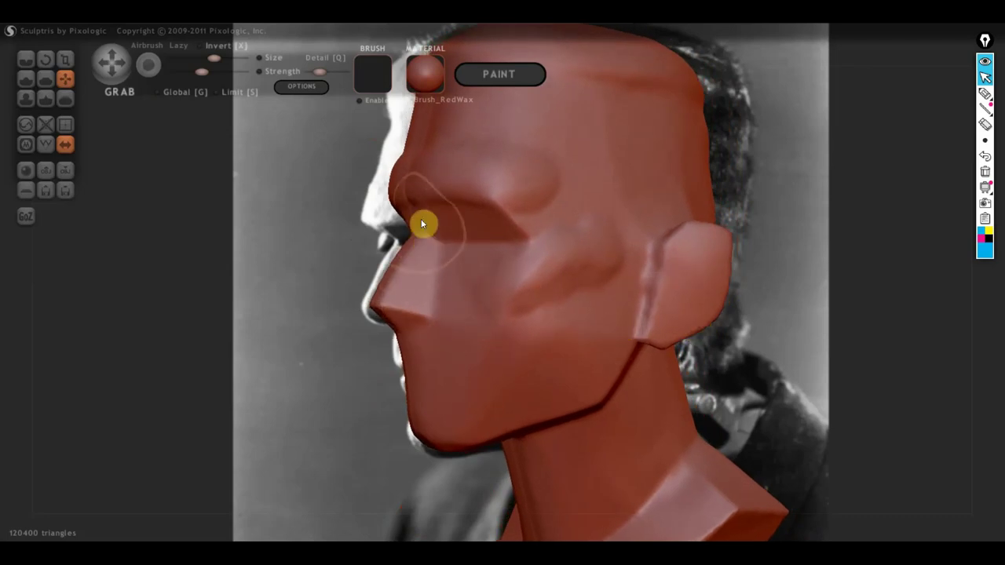
left_click_drag(395, 207, 475, 227)
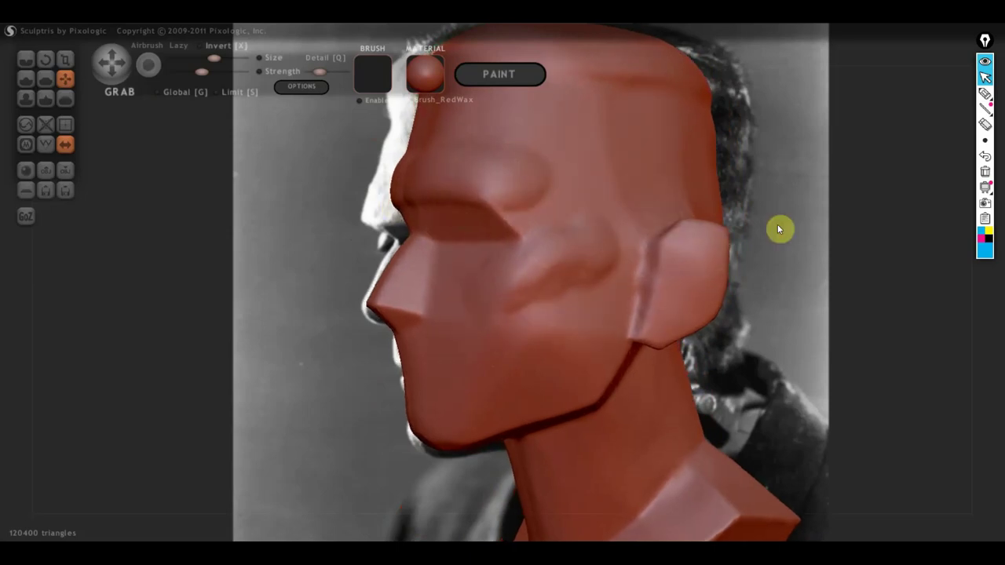
mouse_move(536, 398)
left_mouse_down()
mouse_move(457, 445)
mouse_move(457, 458)
mouse_move(438, 450)
left_mouse_up()
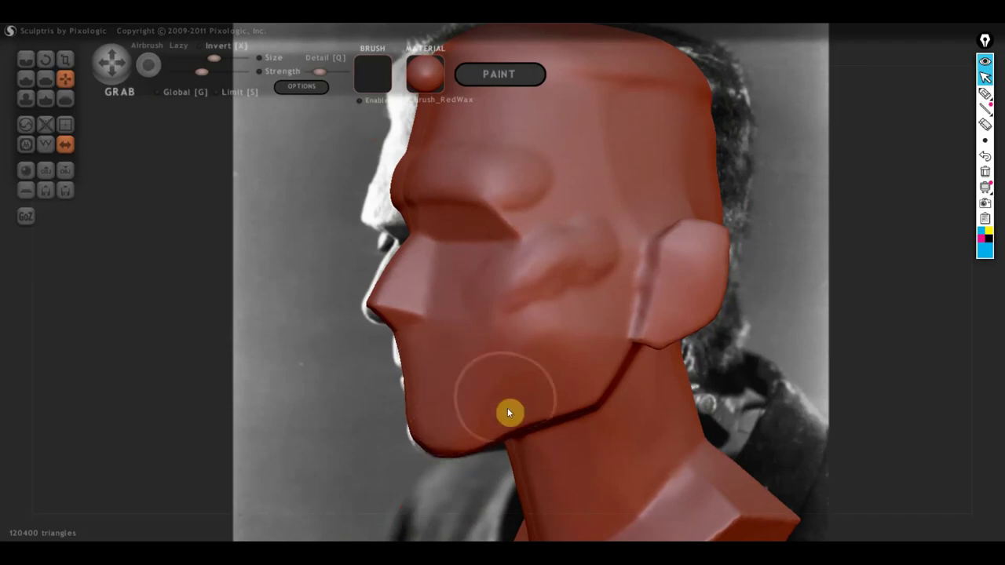
mouse_move(525, 424)
left_mouse_down()
mouse_move(536, 437)
mouse_move(567, 411)
mouse_move(625, 391)
left_mouse_up()
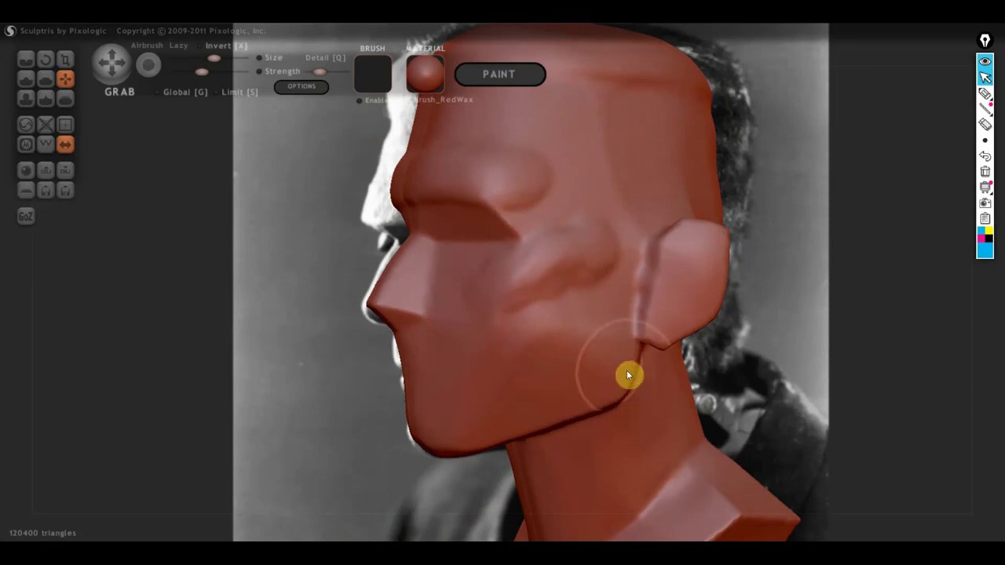
Orbit between front, side and three-quarter views to check the new jaw and chin
right_click_drag(626, 369, 748, 380, "shift")
mouse_move(746, 381)
left_mouse_down()
mouse_move(785, 376)
mouse_move(763, 382)
left_mouse_up()
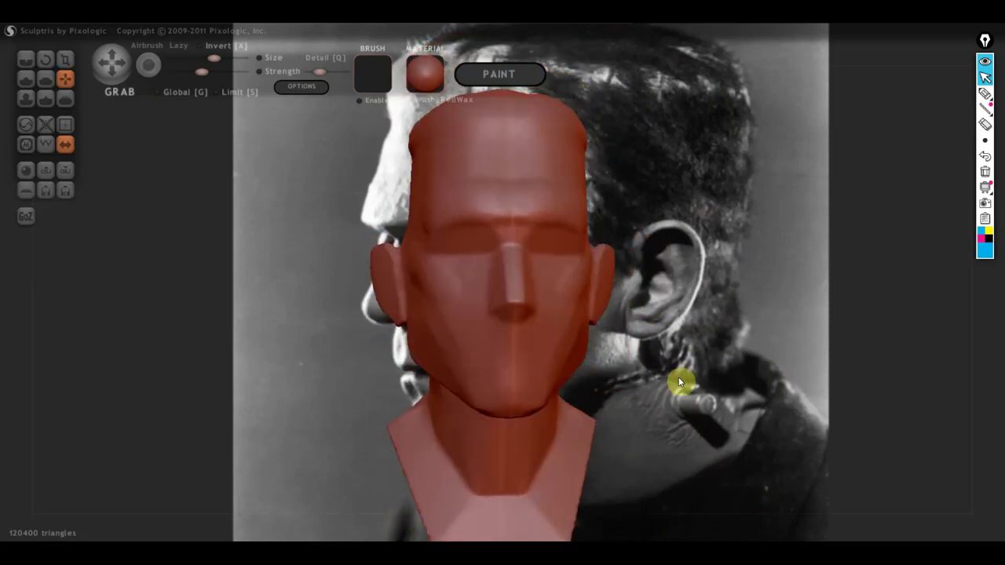
mouse_move(683, 359)
left_mouse_down()
mouse_move(639, 299)
mouse_move(678, 309)
mouse_move(764, 307)
mouse_move(501, 324)
mouse_move(534, 332)
left_mouse_up()
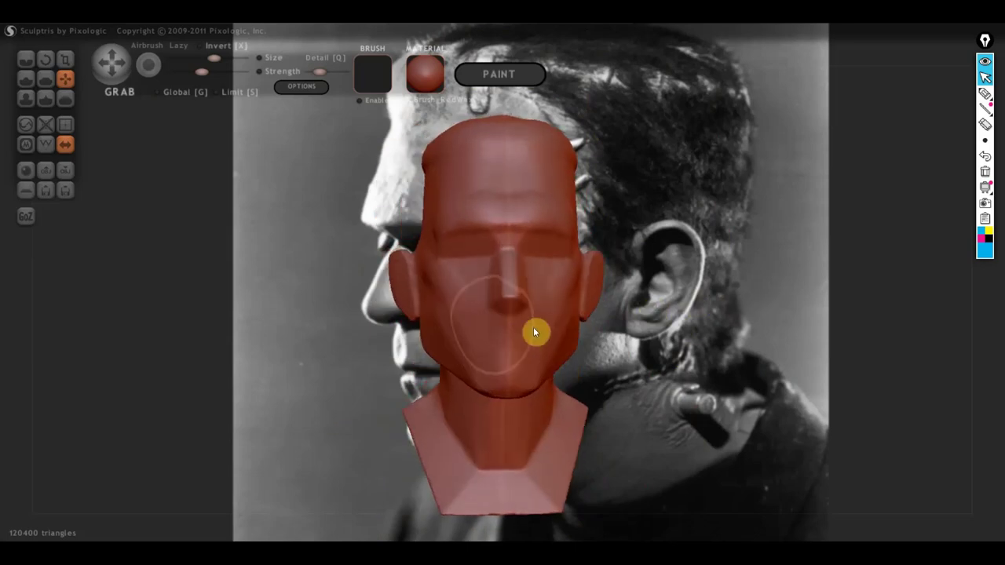
mouse_move(617, 341)
left_mouse_down()
mouse_move(785, 336)
mouse_move(506, 336)
left_mouse_up()
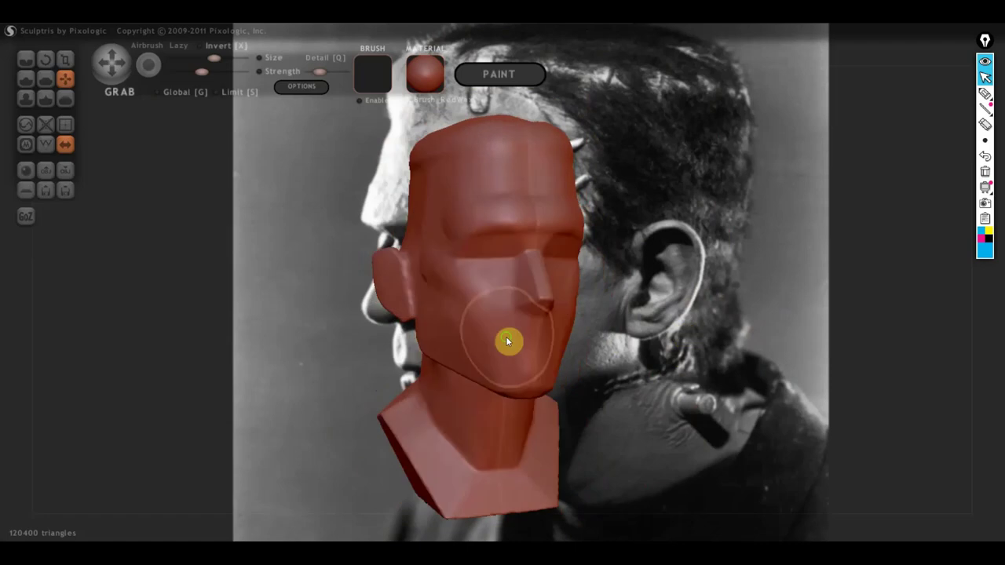
left_click_drag(653, 315, 592, 324)
scroll(645, 317, "up", 3)
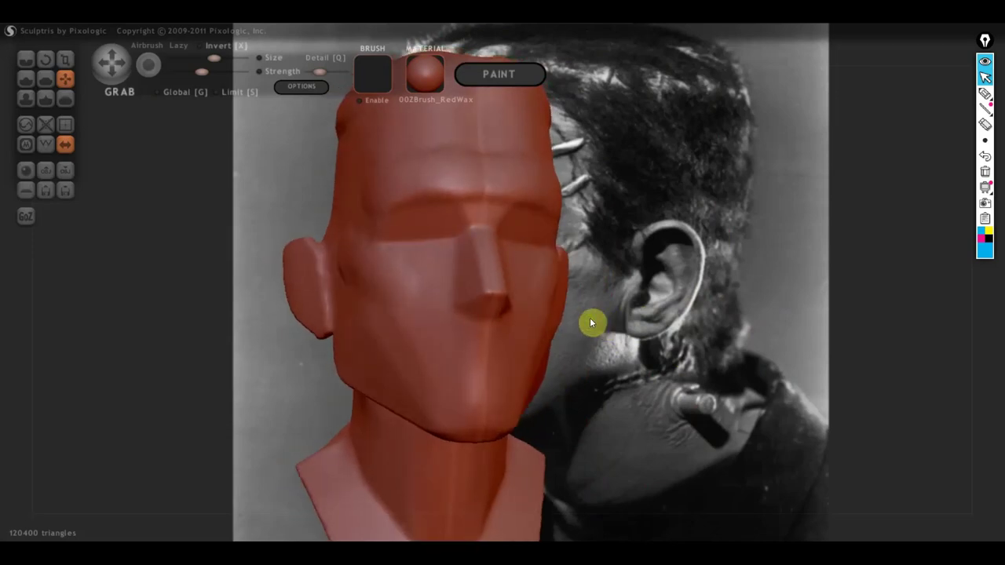
Cut a small crease below the nose near the mouth with the Crease brush
left_click(25, 79)
scroll(455, 340, "up", 2)
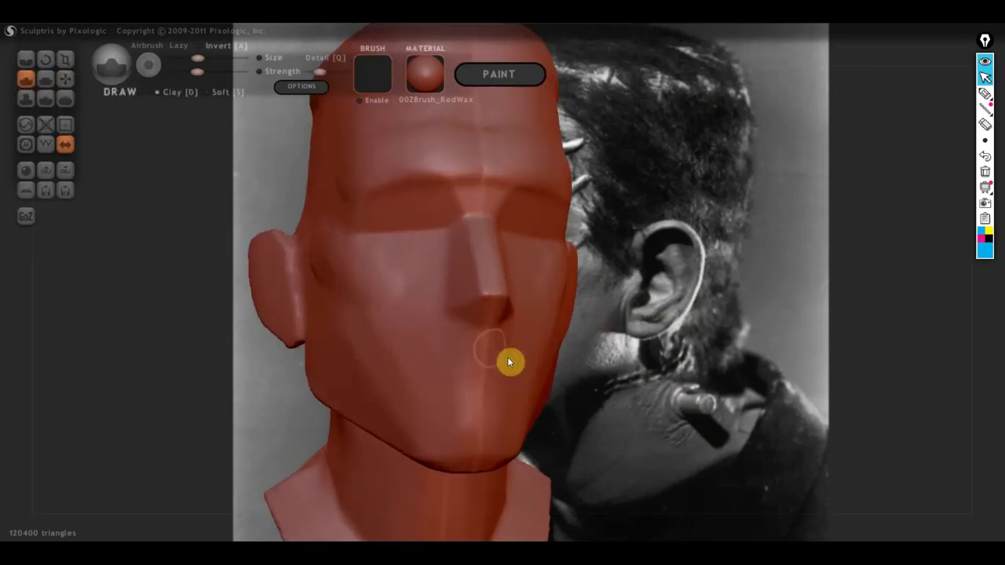
left_click(26, 61)
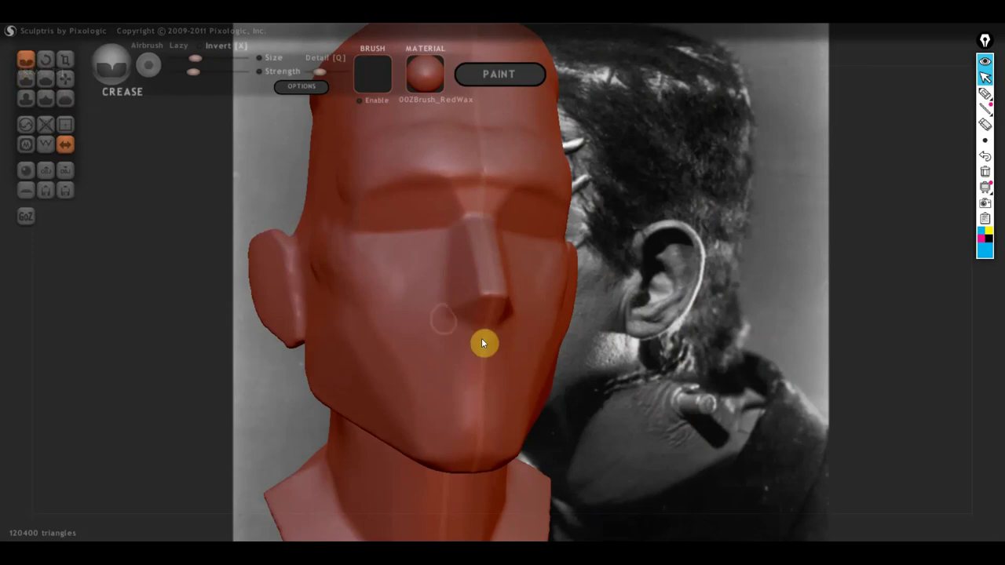
left_click_drag(433, 384, 539, 383)
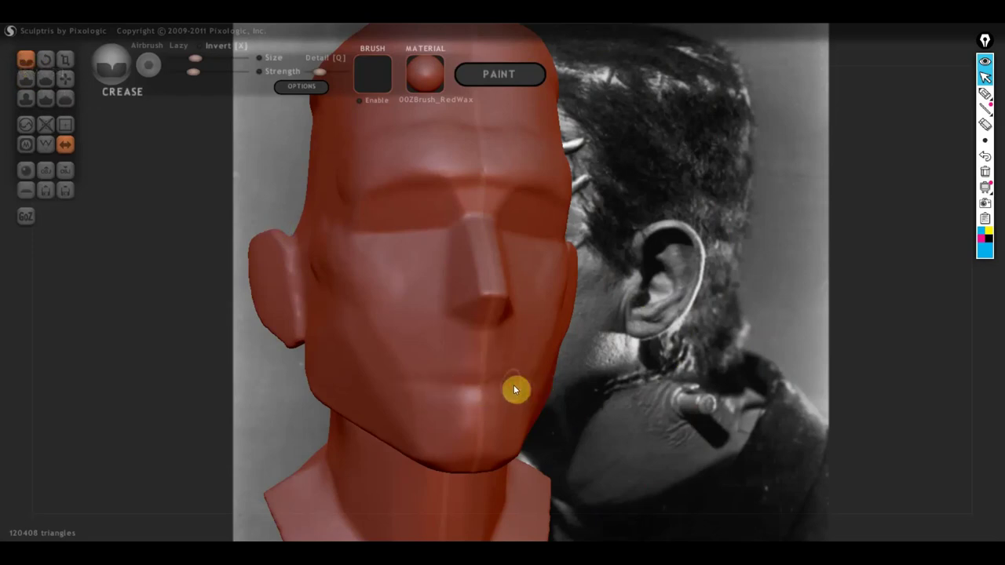
Return to the Draw brush and orbit toward side profile to inspect the crease
right_click_drag(516, 391, 469, 388)
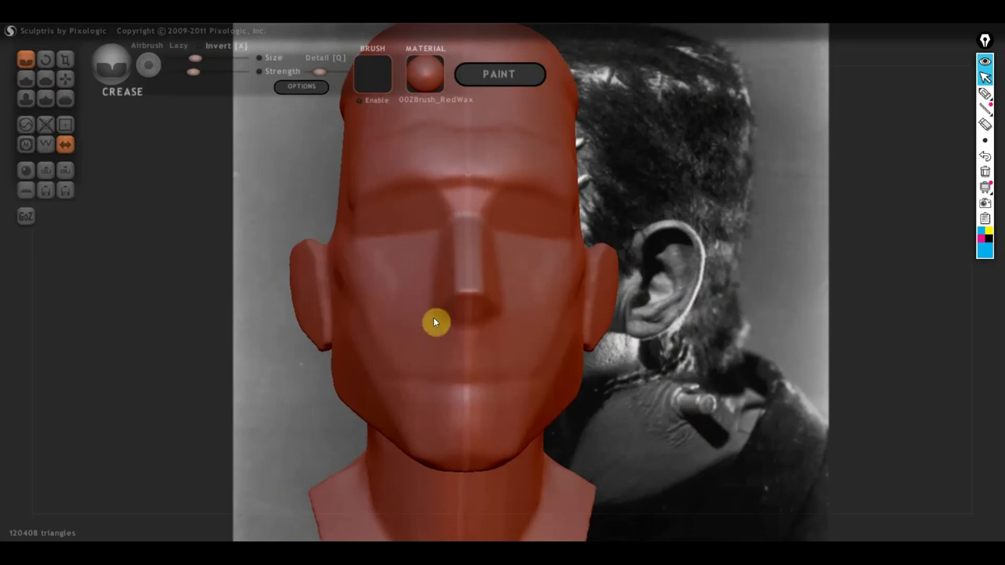
left_click(28, 80)
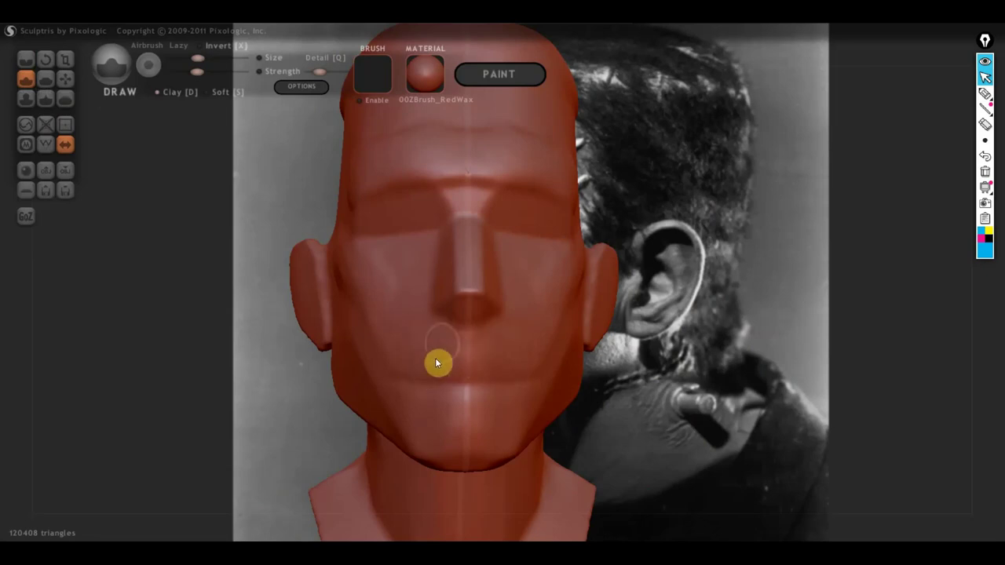
mouse_move(498, 352)
right_mouse_down()
mouse_move(523, 354)
mouse_move(393, 356)
right_mouse_up()
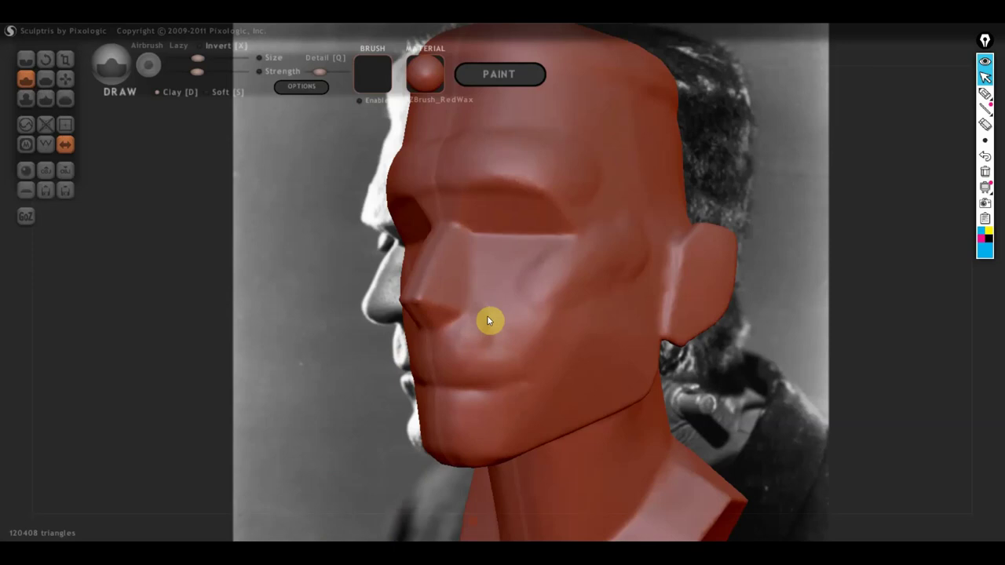
mouse_move(487, 320)
right_mouse_down()
mouse_move(552, 334)
mouse_move(440, 334)
right_mouse_up()
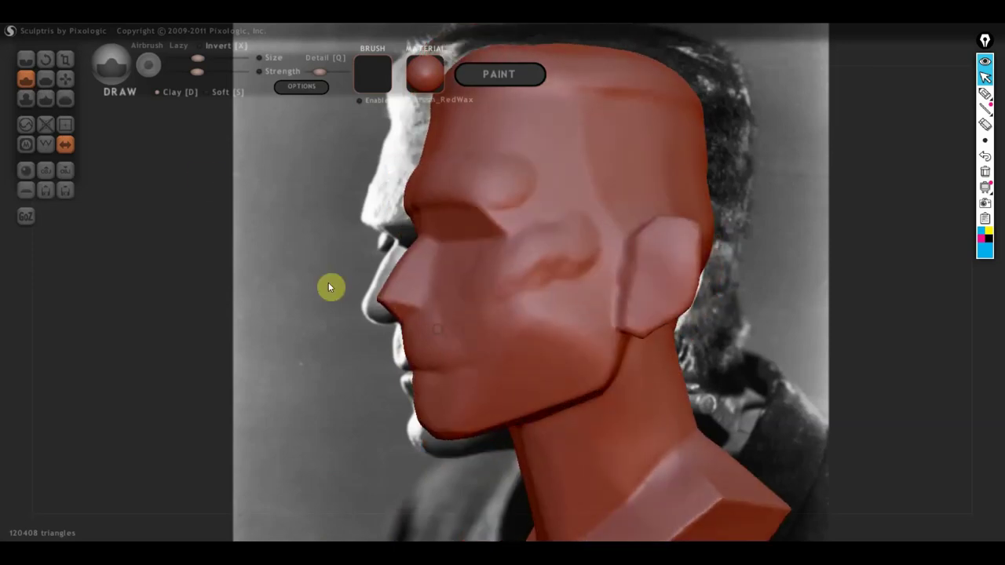
With Grab, pull the chin and lower lip into shape, checking from front and side
left_click(65, 79)
scroll(422, 378, "up", 2)
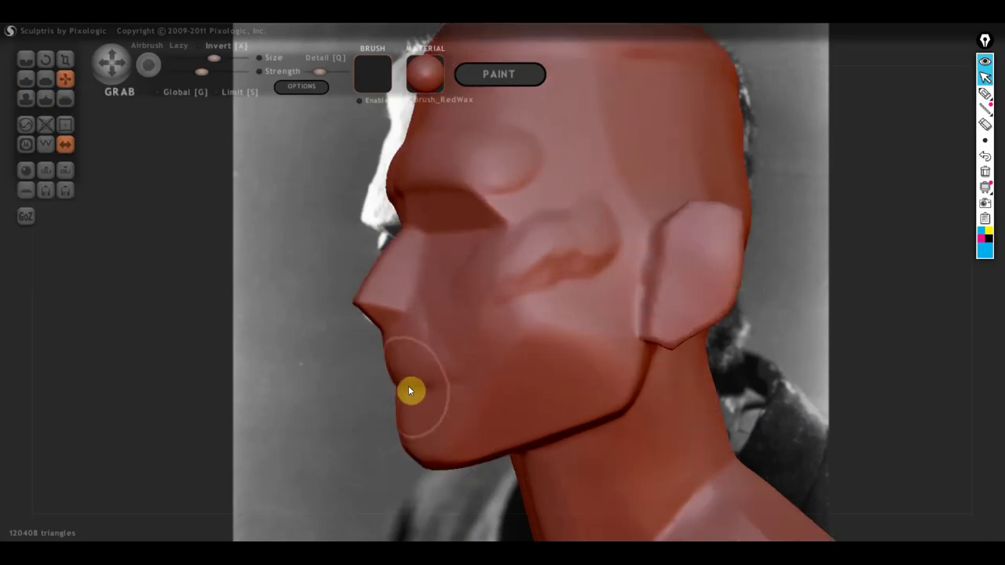
left_click_drag(408, 390, 395, 386)
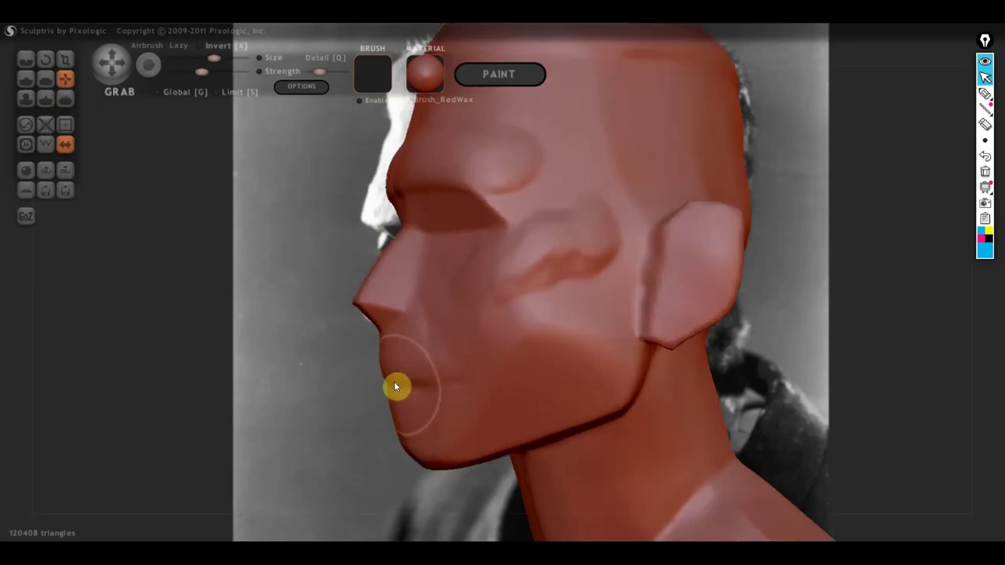
right_click_drag(421, 378, 584, 454)
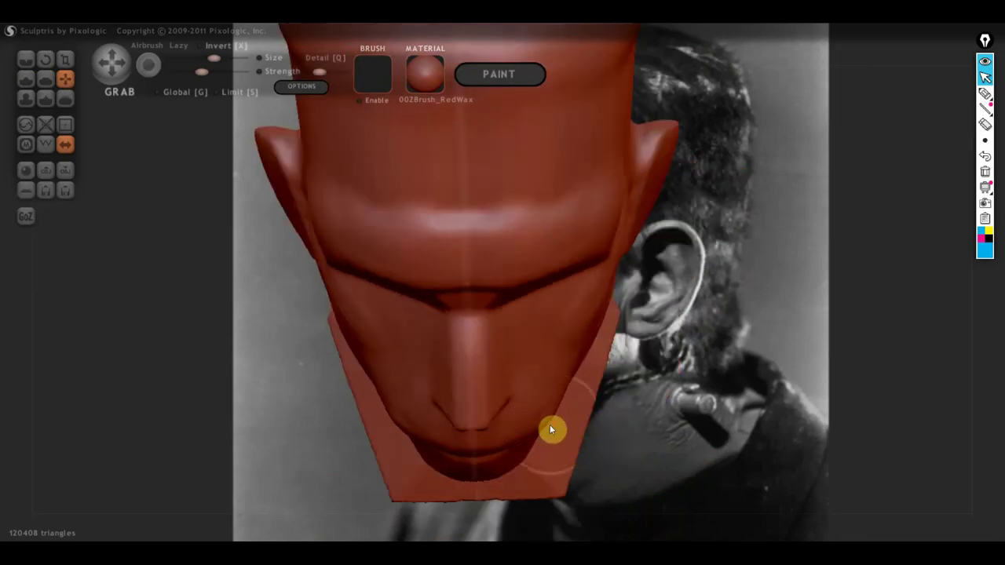
mouse_move(569, 421)
right_mouse_down()
mouse_move(548, 338)
mouse_move(477, 395)
right_mouse_up()
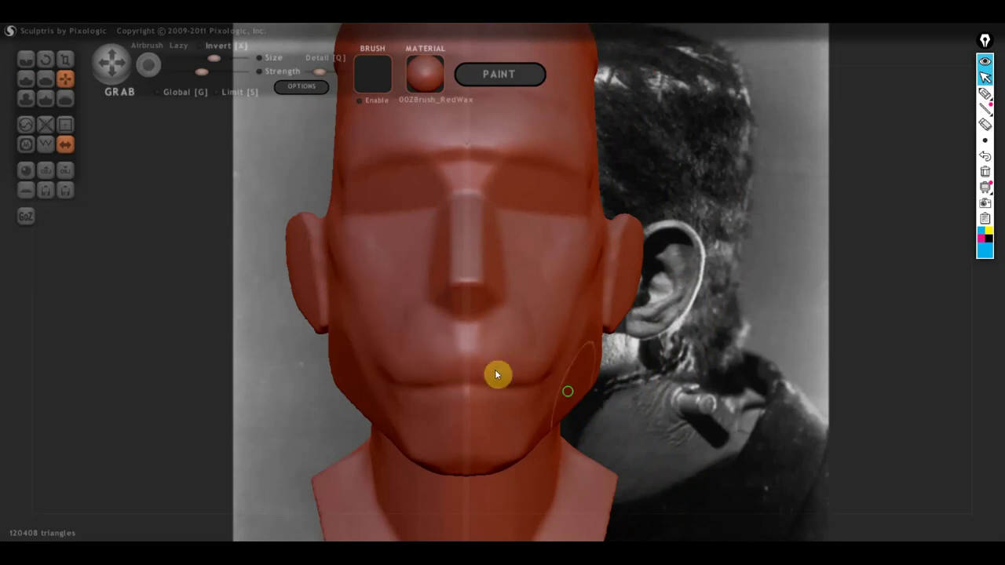
mouse_move(495, 375)
right_mouse_down()
mouse_move(476, 402)
mouse_move(414, 399)
right_mouse_up()
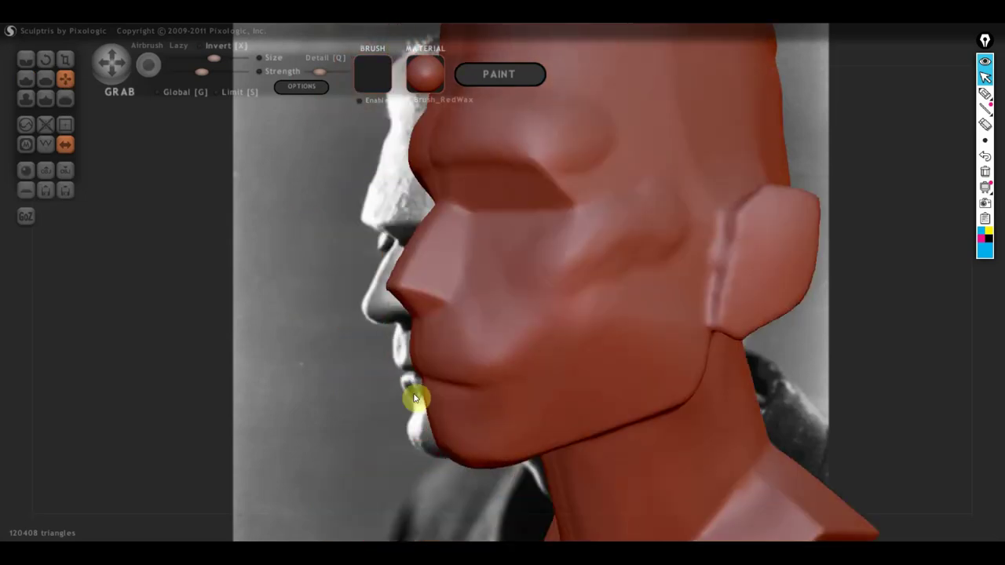
Crease and clay-carve a groove on the cheek from beside the nose toward the mouth corner
left_click(27, 66)
right_click_drag(466, 319, 504, 310)
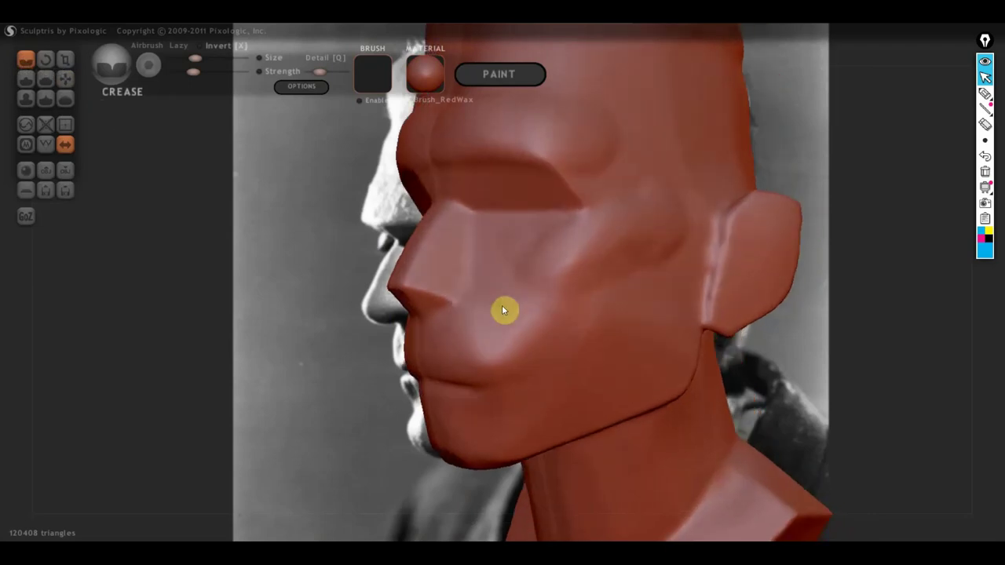
left_click_drag(460, 290, 526, 361)
left_click(25, 78)
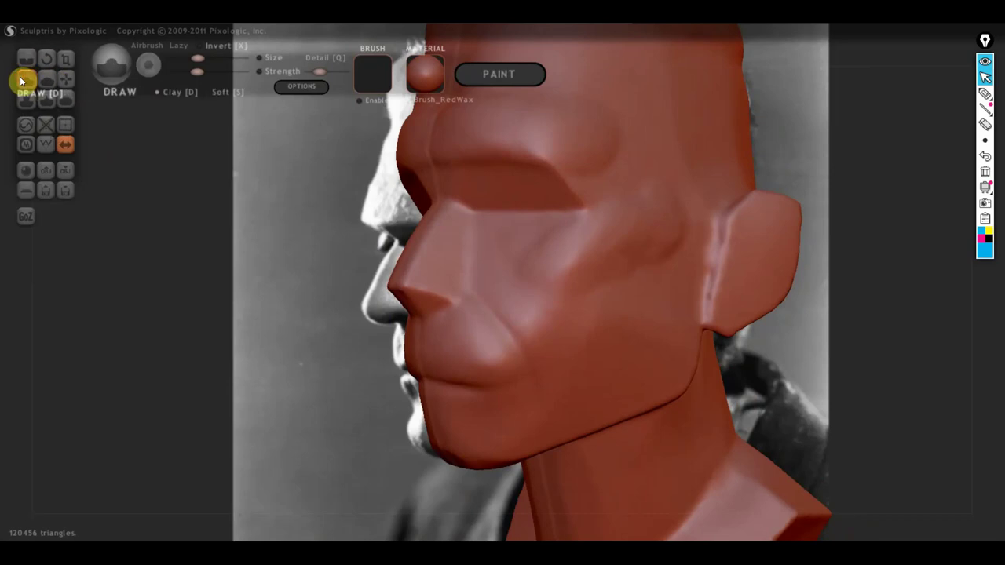
left_click(161, 93)
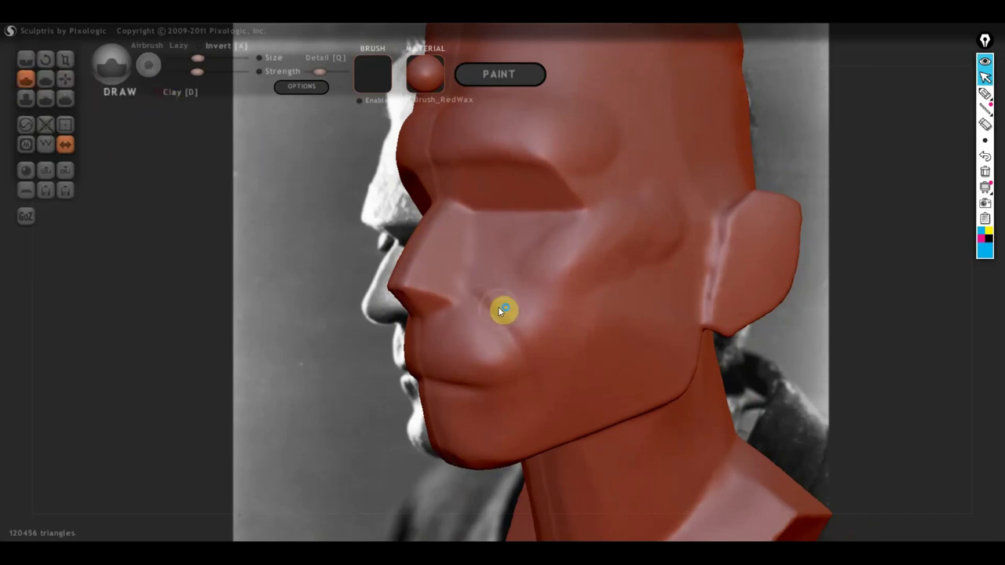
left_click_drag(476, 285, 509, 320)
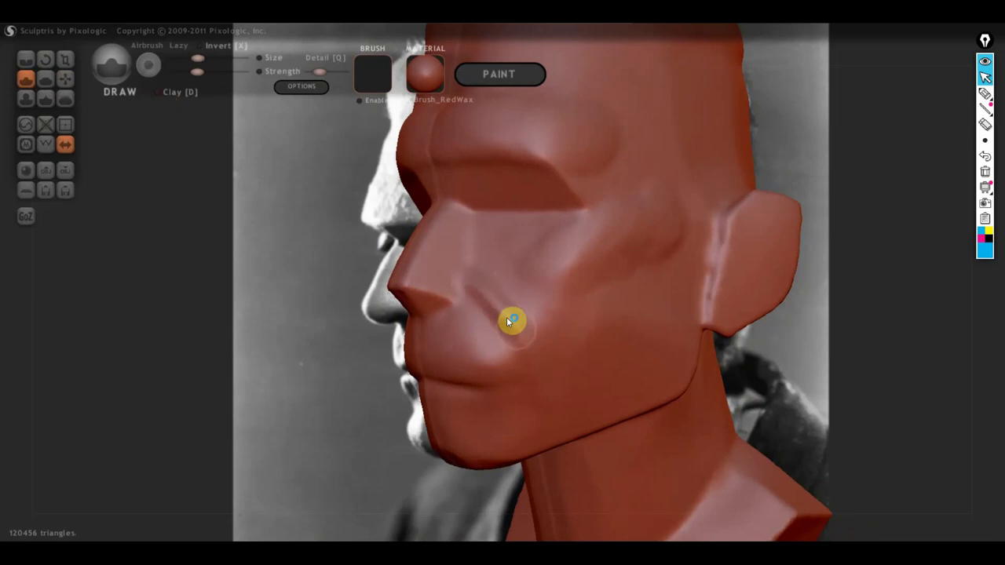
left_click_drag(550, 395, 463, 265)
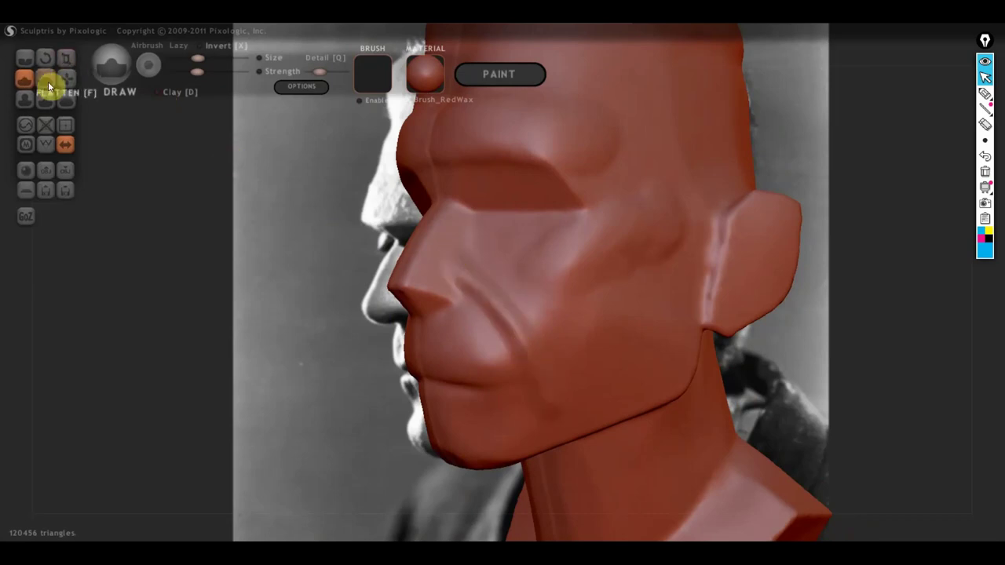
left_click(154, 94)
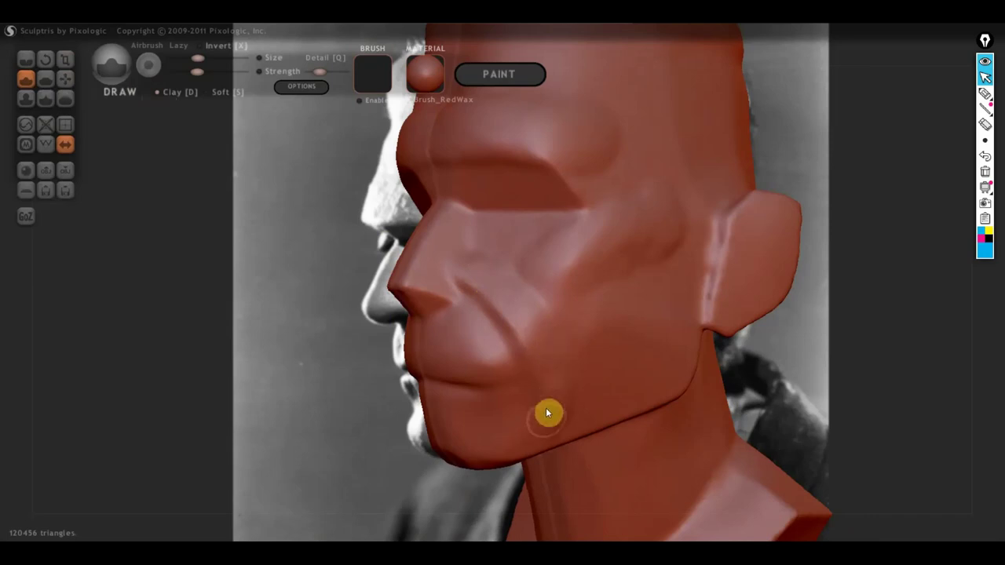
Orbit from front to side view to check the groove, ending with the Crease brush active
right_click_drag(520, 405, 554, 405)
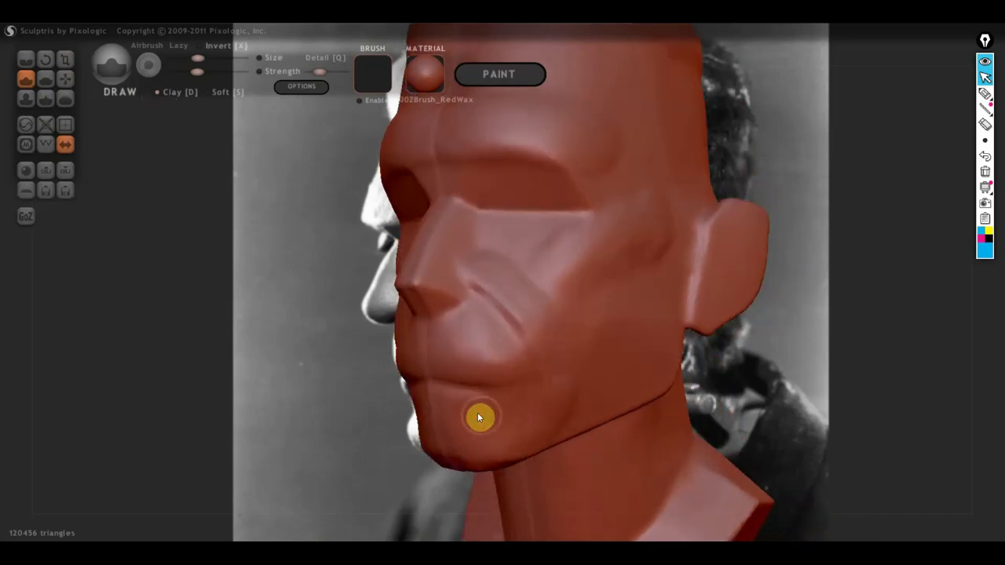
mouse_move(484, 424)
right_mouse_down()
mouse_move(502, 396)
mouse_move(485, 332)
right_mouse_up()
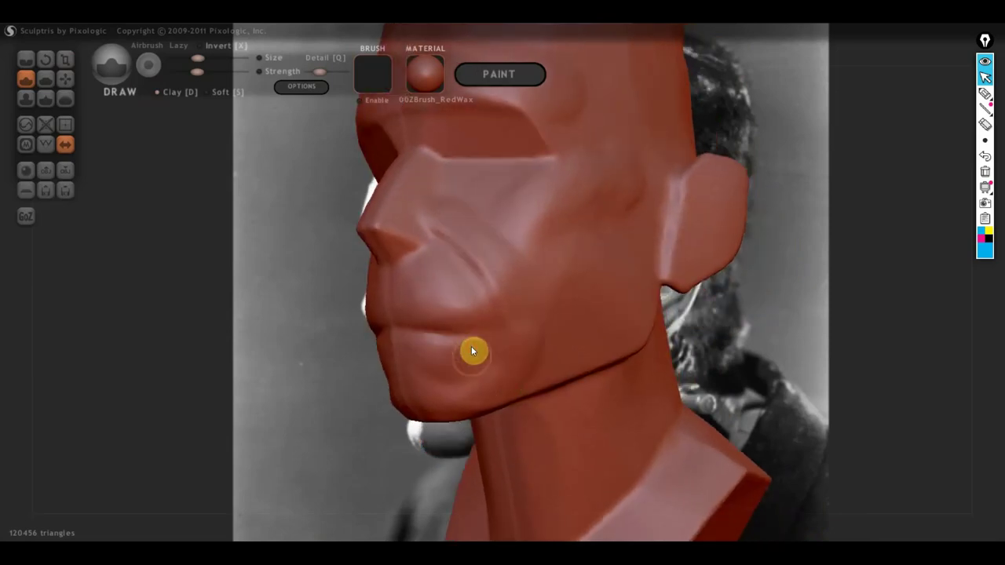
right_click_drag(482, 361, 578, 364)
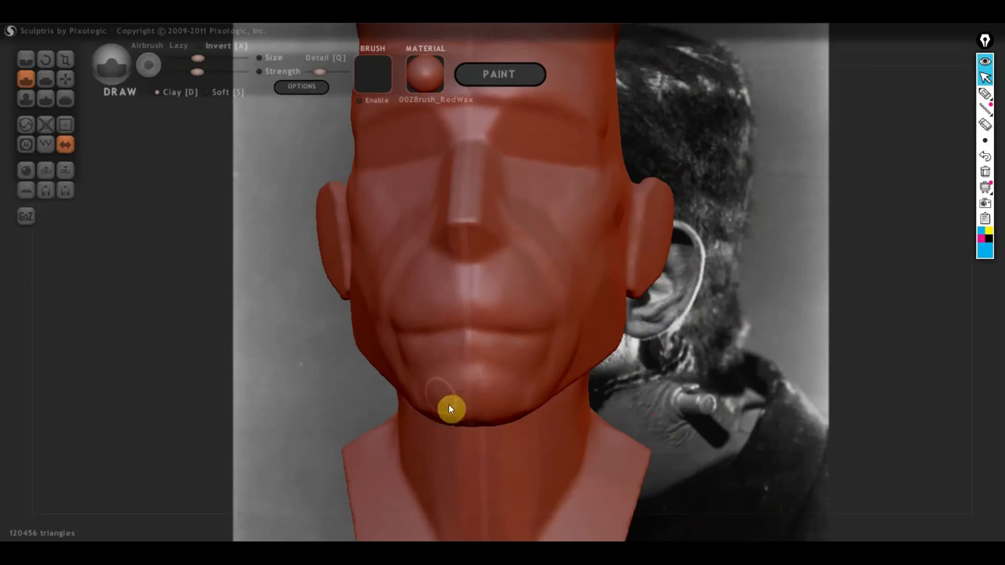
mouse_move(437, 404)
right_mouse_down()
mouse_move(307, 395)
mouse_move(445, 397)
mouse_move(309, 287)
right_mouse_up()
left_click(26, 59)
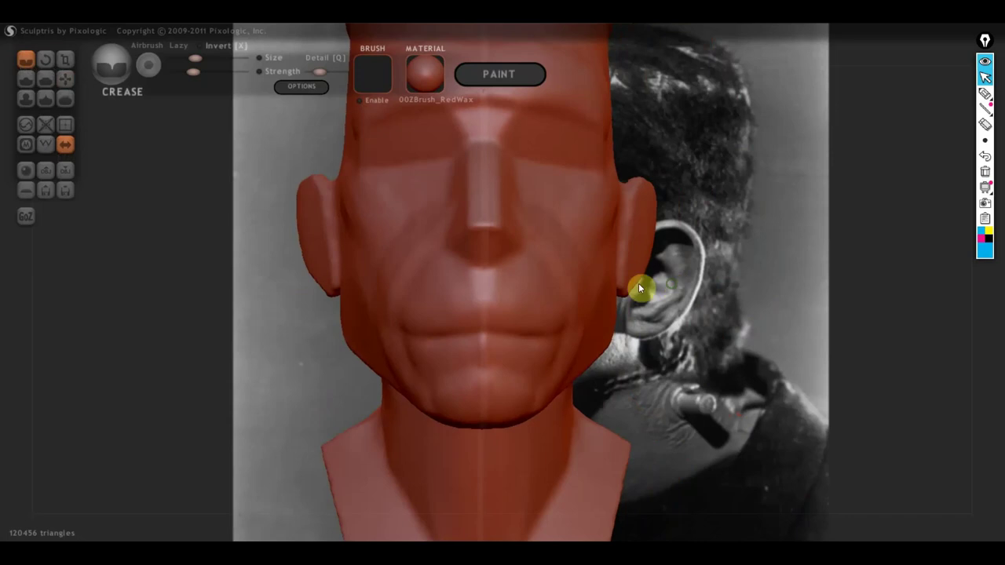
Crease and deepen a small mark into the chin
mouse_move(638, 288)
right_mouse_down()
mouse_move(213, 285)
mouse_move(539, 247)
mouse_move(505, 292)
mouse_move(578, 280)
right_mouse_up()
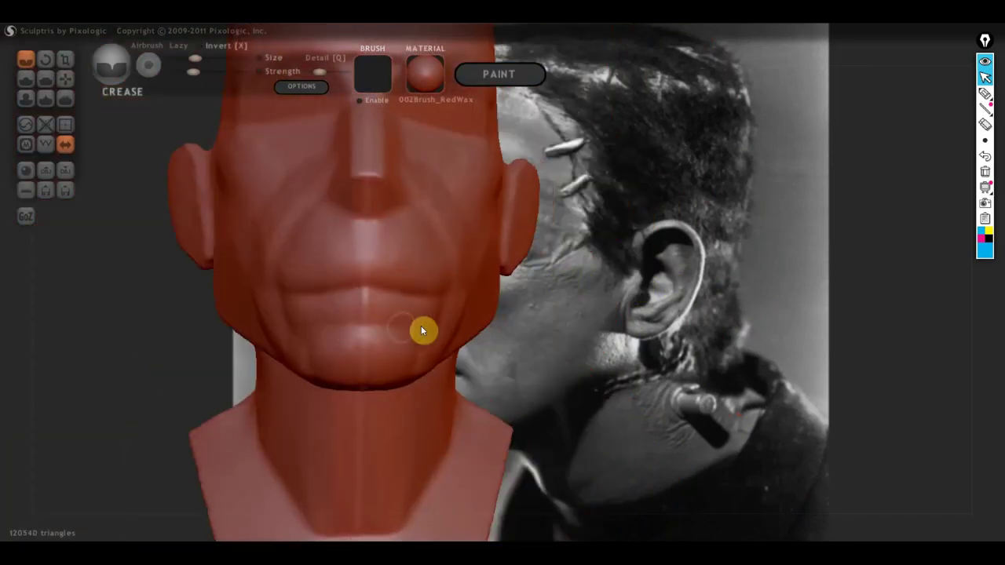
left_click_drag(335, 332, 428, 332)
right_click_drag(380, 335, 212, 340)
Turn the head to profile and set up the Grab brush at a smaller size
mouse_move(373, 336)
right_mouse_down()
mouse_move(499, 280)
mouse_move(475, 311)
right_mouse_up()
scroll(483, 286, "up", 2)
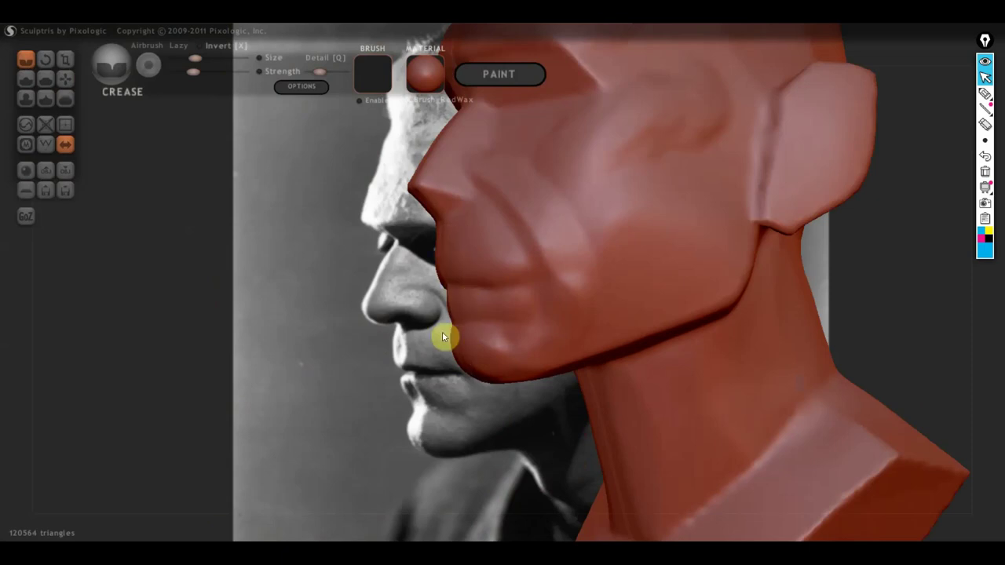
right_click_drag(496, 352, 492, 356)
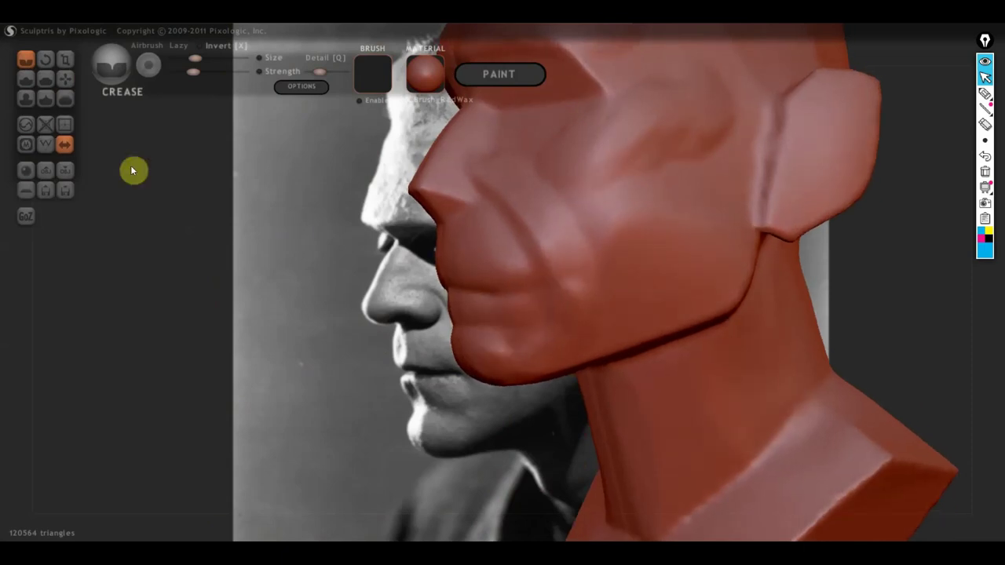
left_click(64, 80)
left_click_drag(213, 58, 201, 60)
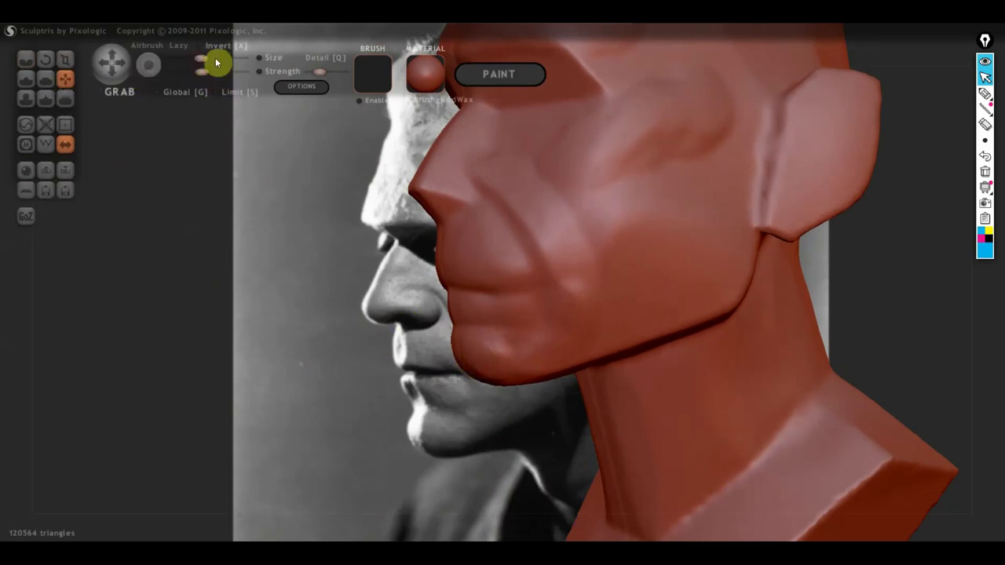
Enlarge the brush size and orbit from three-quarter front to side profile to inspect the head
left_click(212, 58)
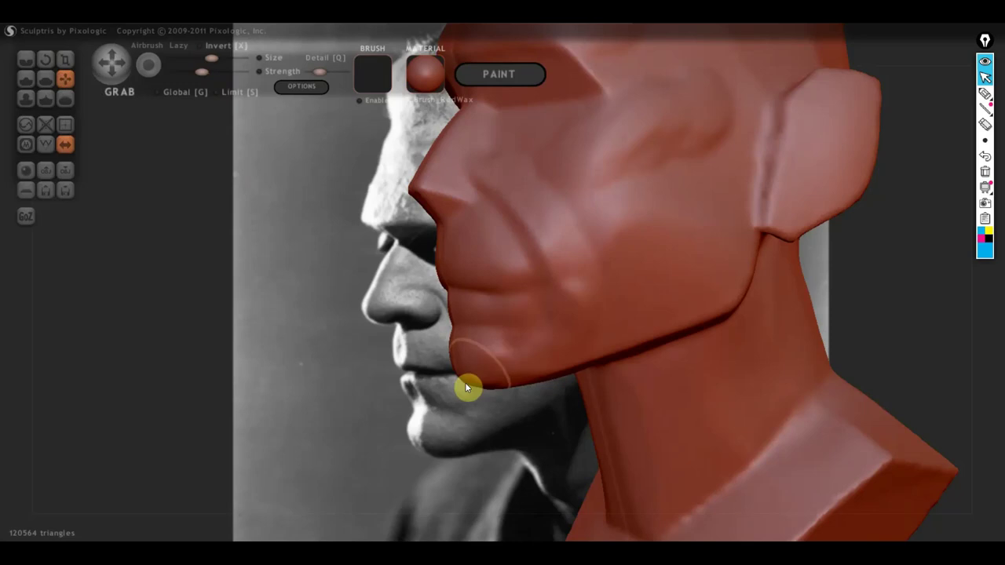
right_click_drag(466, 385, 531, 419)
scroll(530, 419, "up", 2)
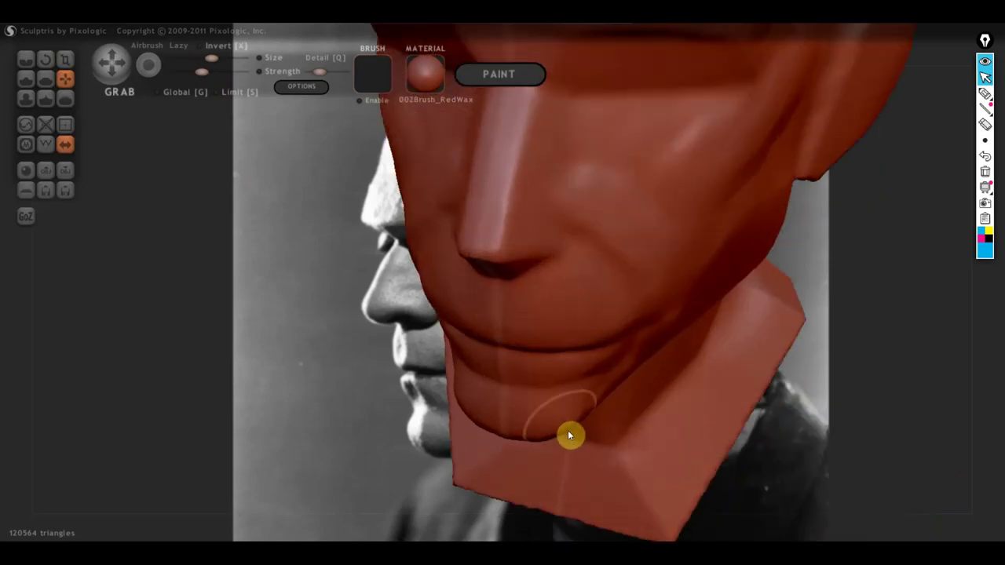
mouse_move(570, 435)
right_mouse_down()
mouse_move(610, 366)
mouse_move(611, 393)
right_mouse_up()
scroll(435, 451, "down", 2)
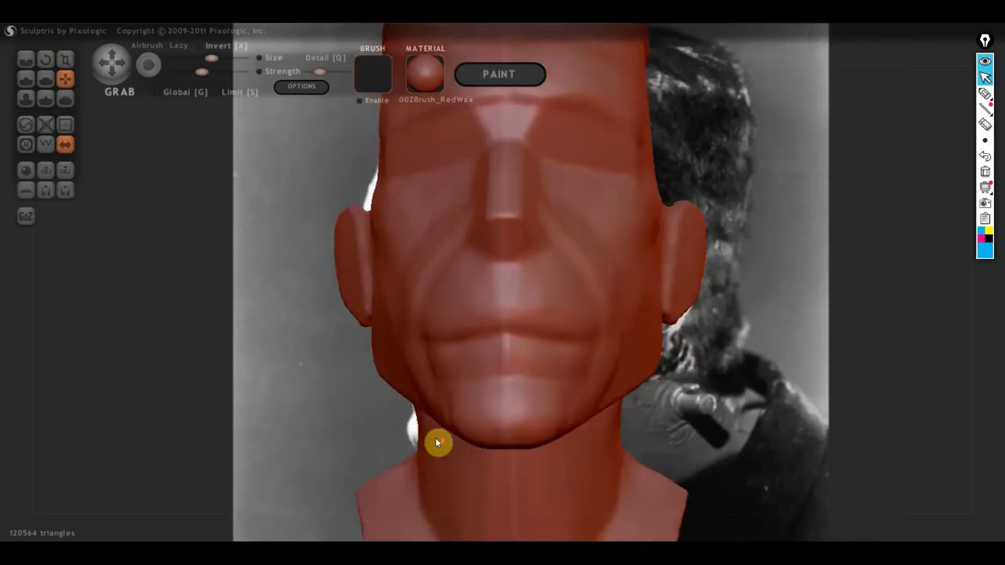
scroll(435, 437, "down", 1)
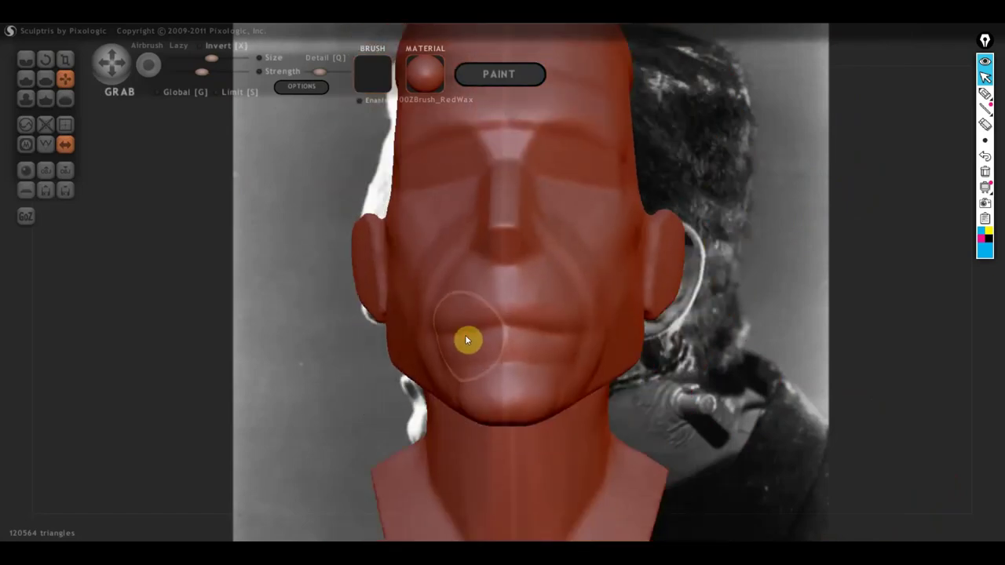
mouse_move(465, 300)
right_mouse_down()
mouse_move(680, 329)
mouse_move(563, 358)
mouse_move(361, 280)
right_mouse_up()
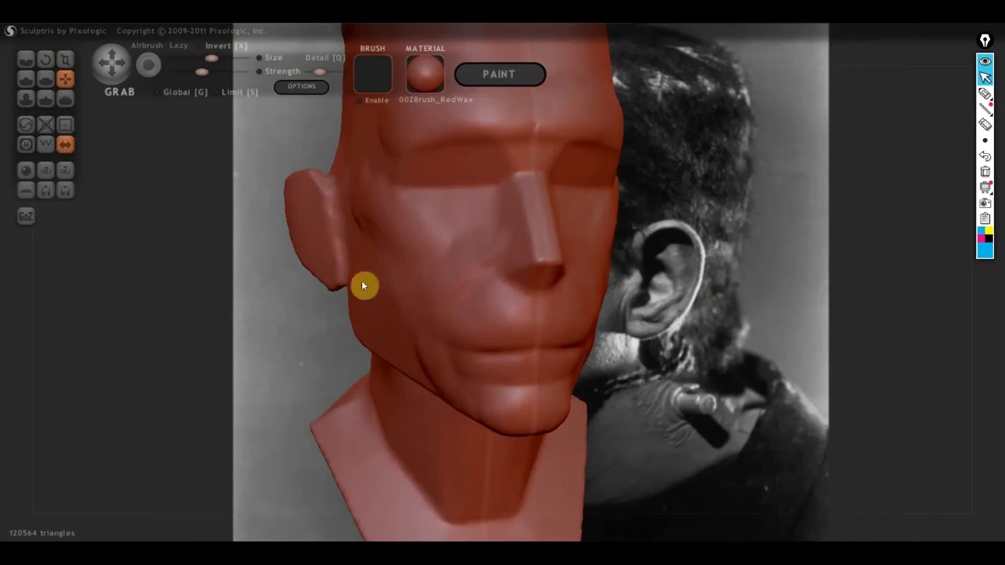
Build a raised ridge along the nose bridge with Draw, then arm the Epic Pen drawing tool
left_click(34, 83)
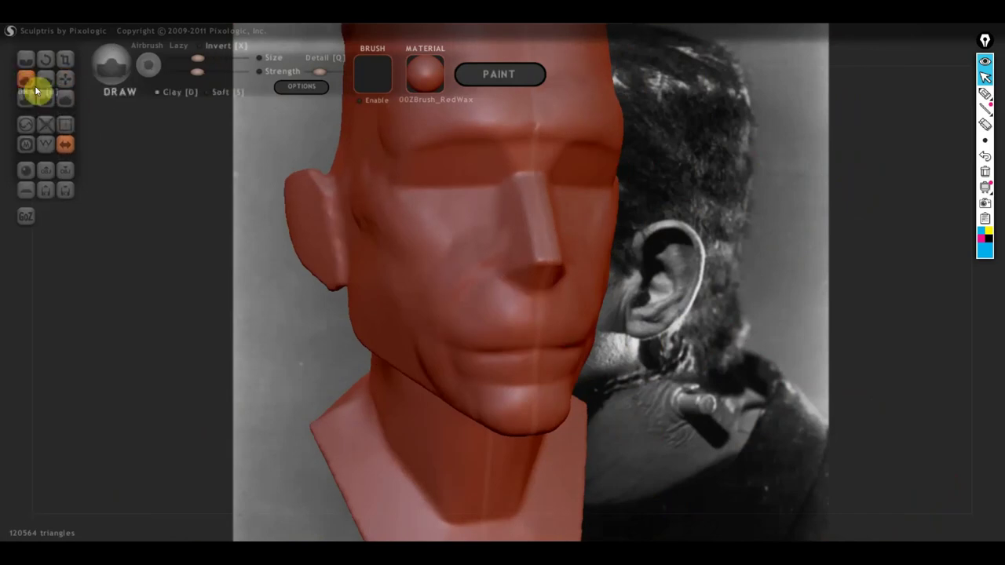
right_click_drag(35, 86, 571, 241)
left_click_drag(533, 155, 566, 210)
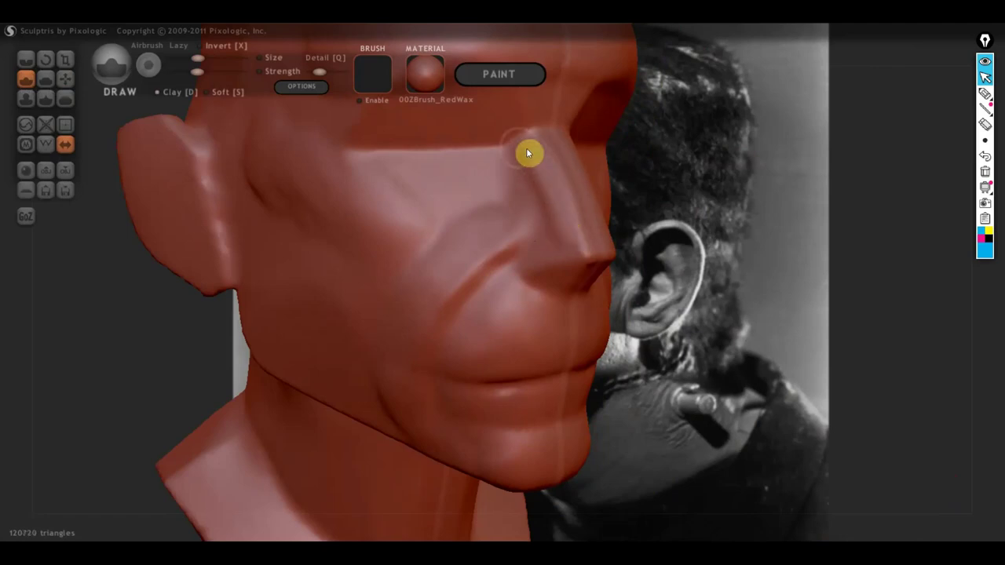
mouse_move(551, 226)
left_mouse_down()
mouse_move(539, 215)
mouse_move(471, 225)
left_mouse_up()
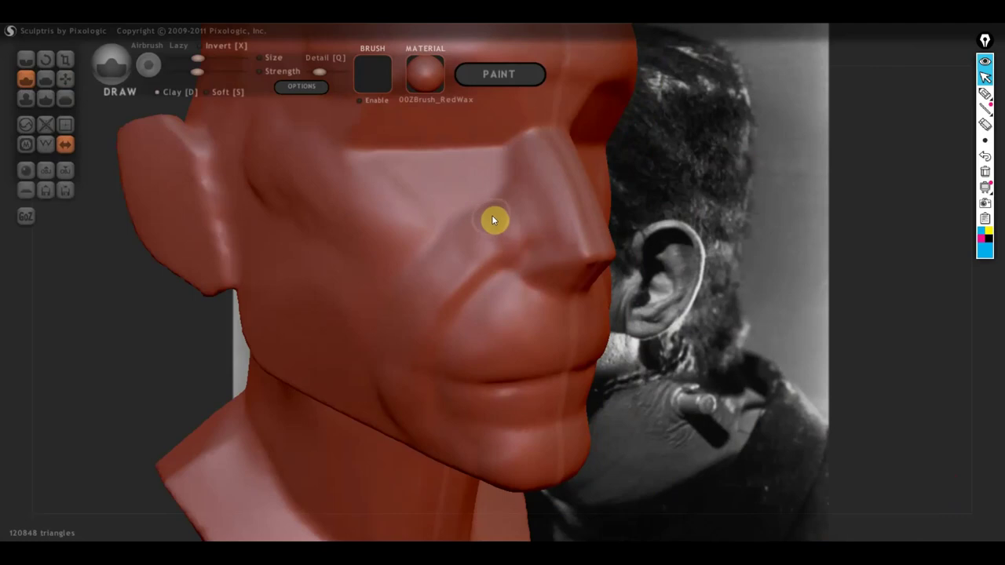
left_click(984, 94)
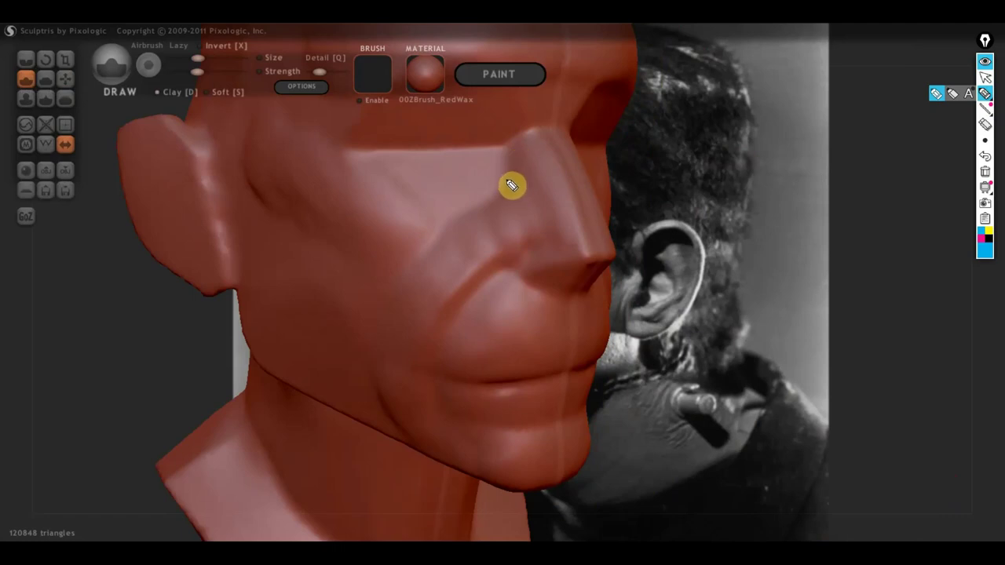
Draw blue guide lines along the nose, nostril, nasolabial line and upper cheek plane
left_click_drag(509, 196, 526, 242)
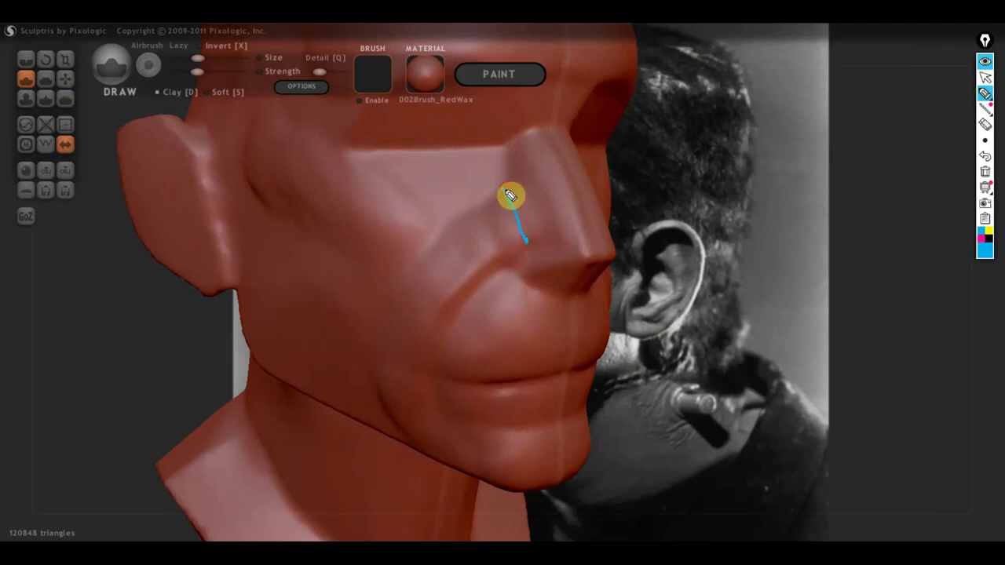
left_click_drag(510, 195, 520, 131)
mouse_move(527, 240)
left_mouse_down()
mouse_move(548, 245)
mouse_move(554, 282)
left_mouse_up()
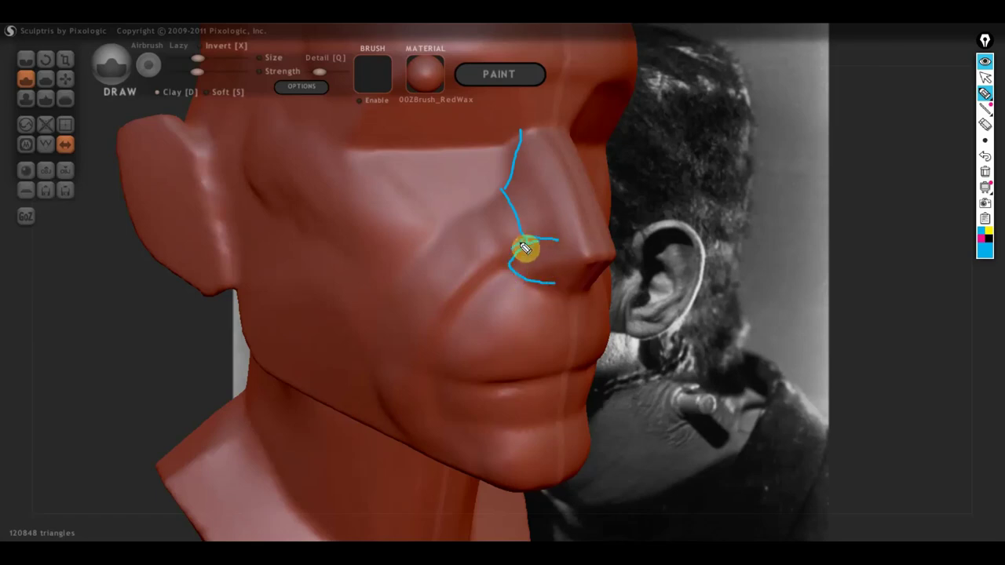
mouse_move(525, 248)
left_mouse_down()
mouse_move(458, 321)
mouse_move(440, 359)
mouse_move(440, 409)
left_mouse_up()
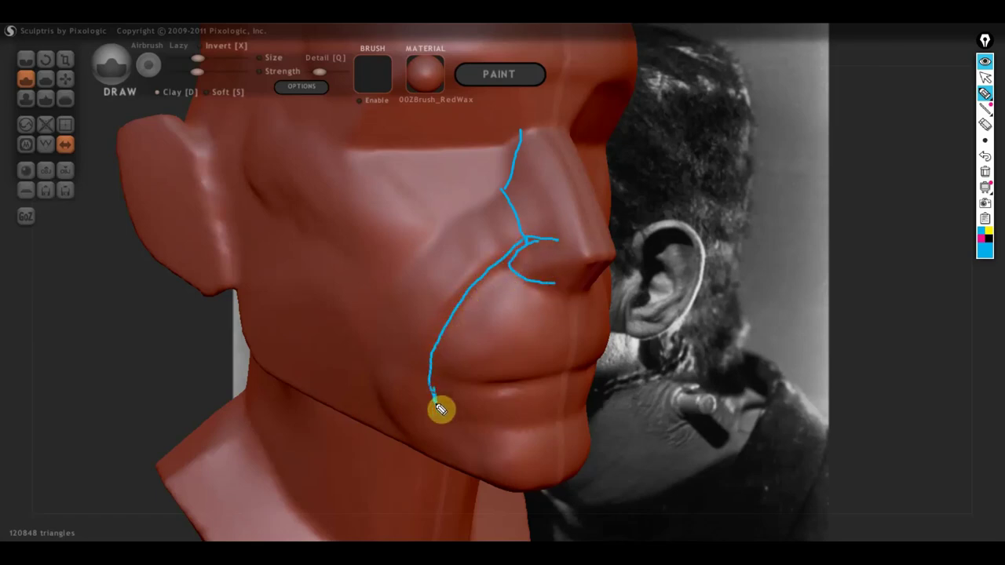
mouse_move(498, 202)
left_mouse_down()
mouse_move(410, 280)
mouse_move(393, 330)
left_mouse_up()
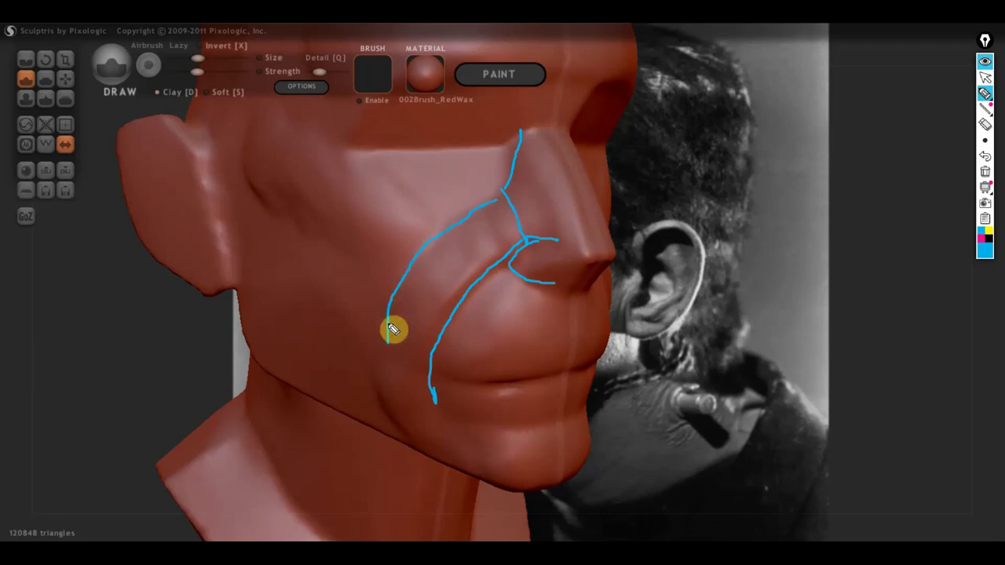
mouse_move(227, 140)
left_mouse_down()
mouse_move(307, 231)
mouse_move(388, 259)
mouse_move(364, 173)
mouse_move(242, 129)
left_mouse_up()
mouse_move(467, 139)
left_mouse_down()
mouse_move(492, 151)
mouse_move(435, 133)
mouse_move(390, 168)
mouse_move(466, 173)
mouse_move(483, 148)
mouse_move(435, 170)
mouse_move(469, 164)
mouse_move(385, 166)
mouse_move(395, 179)
mouse_move(484, 195)
mouse_move(489, 157)
mouse_move(440, 225)
mouse_move(388, 176)
mouse_move(505, 180)
mouse_move(477, 188)
left_mouse_up()
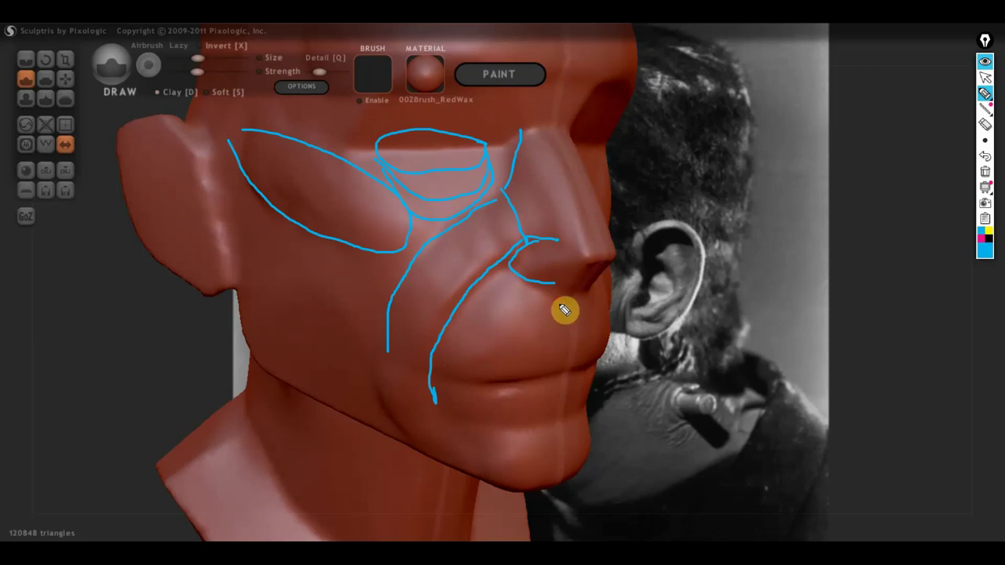
Mark the lip corner, lower lip line and lip edge with short guide lines
left_click_drag(559, 303, 564, 353)
mouse_move(582, 301)
left_mouse_down()
mouse_move(594, 340)
mouse_move(587, 355)
mouse_move(564, 353)
left_mouse_up()
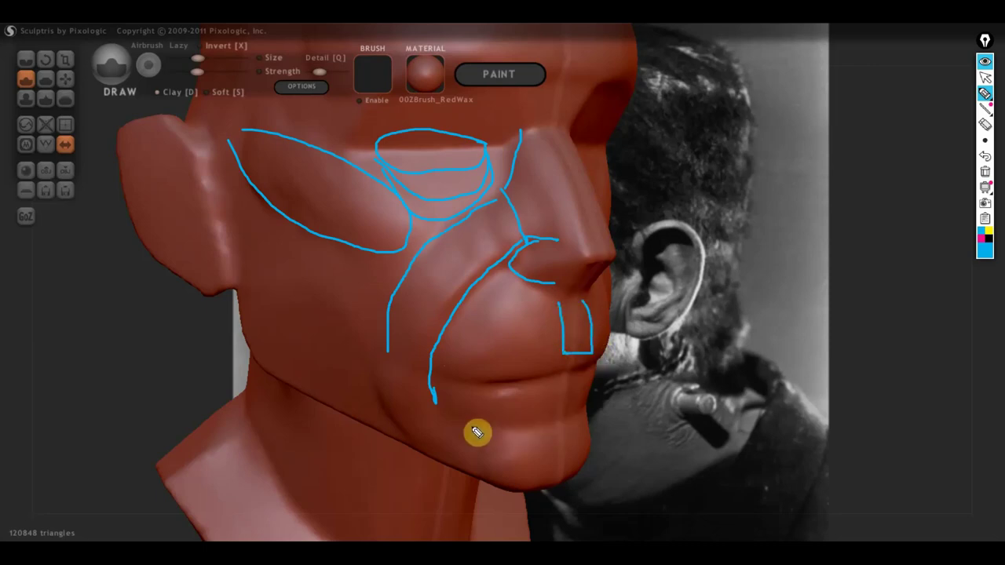
left_click_drag(482, 419, 619, 416)
left_click_drag(566, 379, 483, 402)
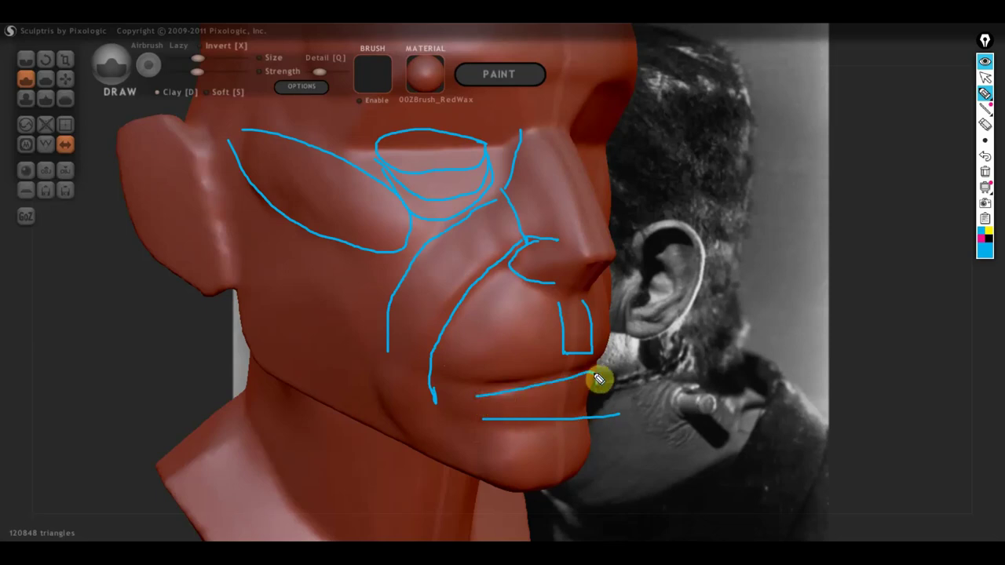
mouse_move(599, 378)
left_mouse_down()
mouse_move(471, 401)
mouse_move(592, 395)
left_mouse_up()
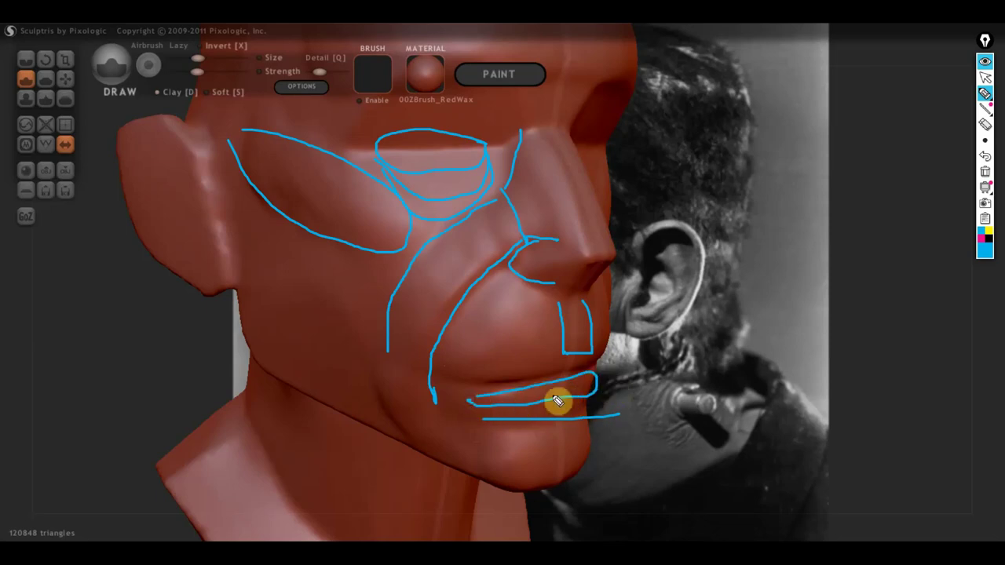
Sketch and hatch the lower cheek and jaw, then clear all the pen annotations
left_click_drag(324, 269, 387, 389)
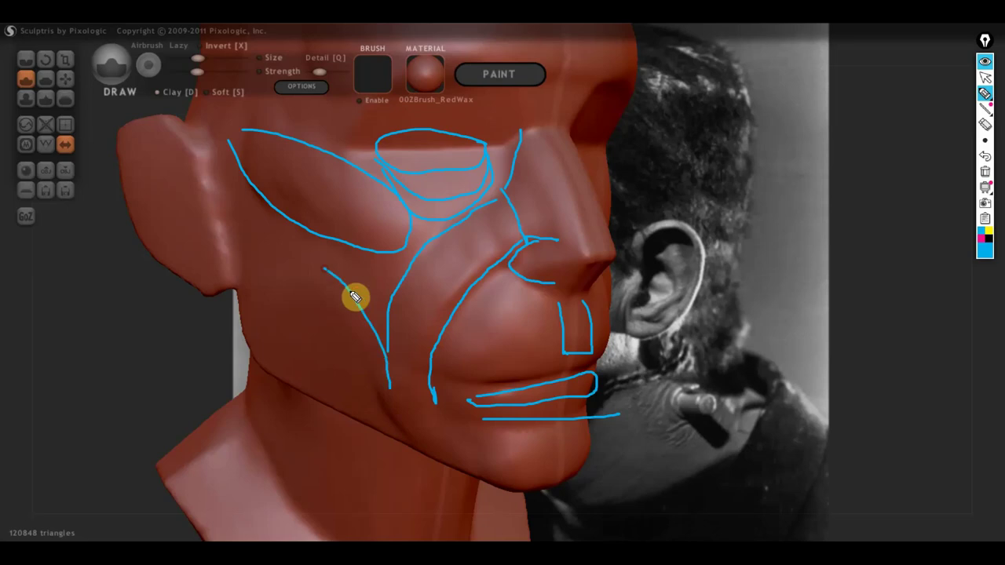
mouse_move(365, 310)
left_mouse_down()
mouse_move(345, 323)
mouse_move(375, 366)
left_mouse_up()
mouse_move(236, 227)
left_mouse_down()
mouse_move(351, 372)
mouse_move(356, 398)
left_mouse_up()
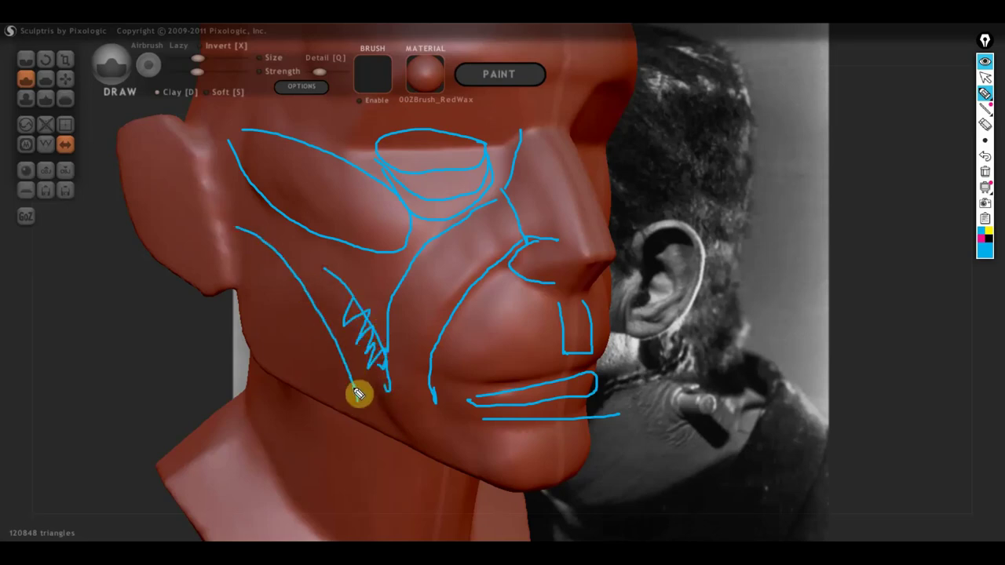
mouse_move(264, 303)
left_mouse_down()
mouse_move(295, 304)
mouse_move(323, 366)
left_mouse_up()
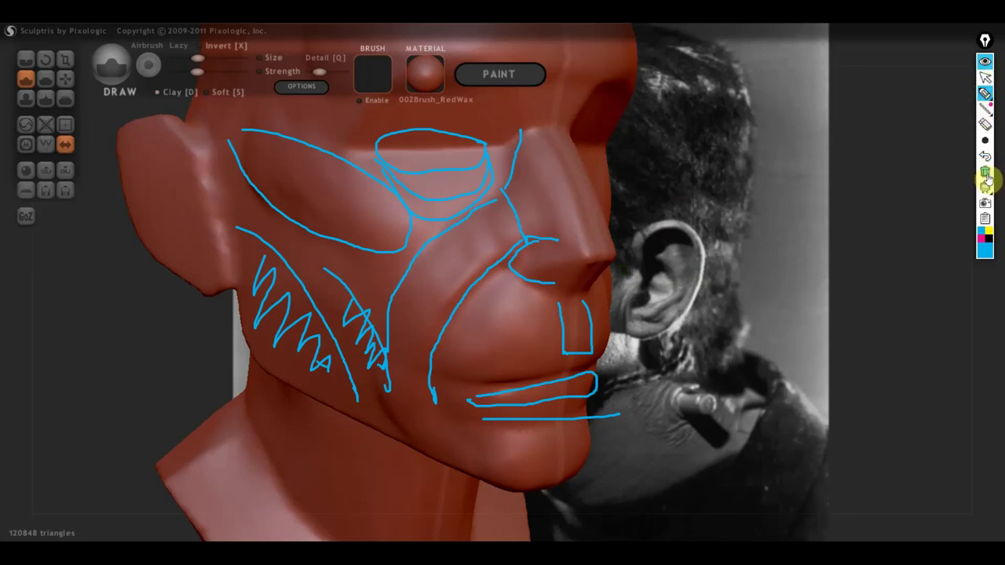
left_click(986, 170)
Back on the sculpt, build up the nostril wings with small Draw strokes, orbiting to profile
left_click(985, 77)
left_click_drag(856, 232, 709, 332)
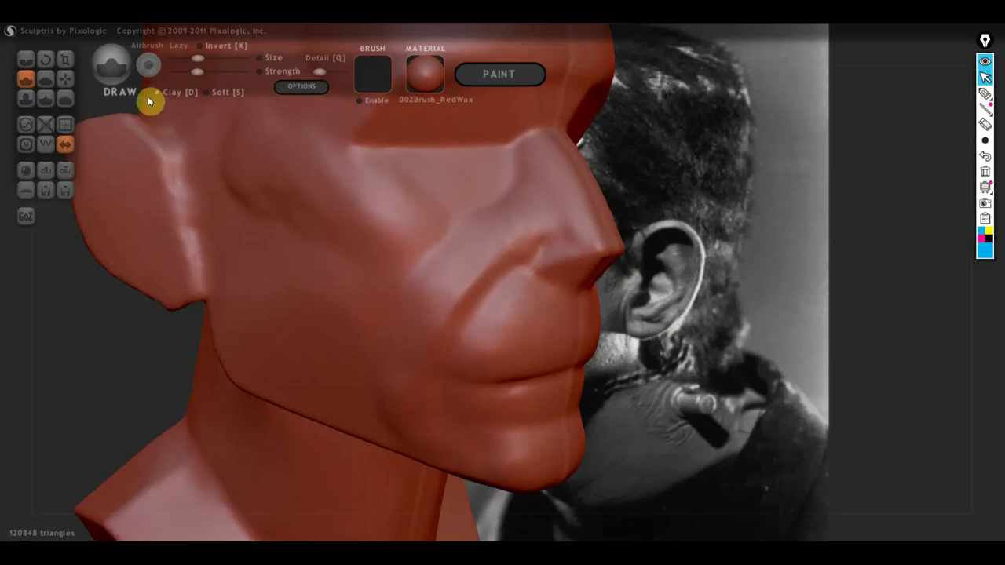
left_click_drag(160, 95, 322, 184)
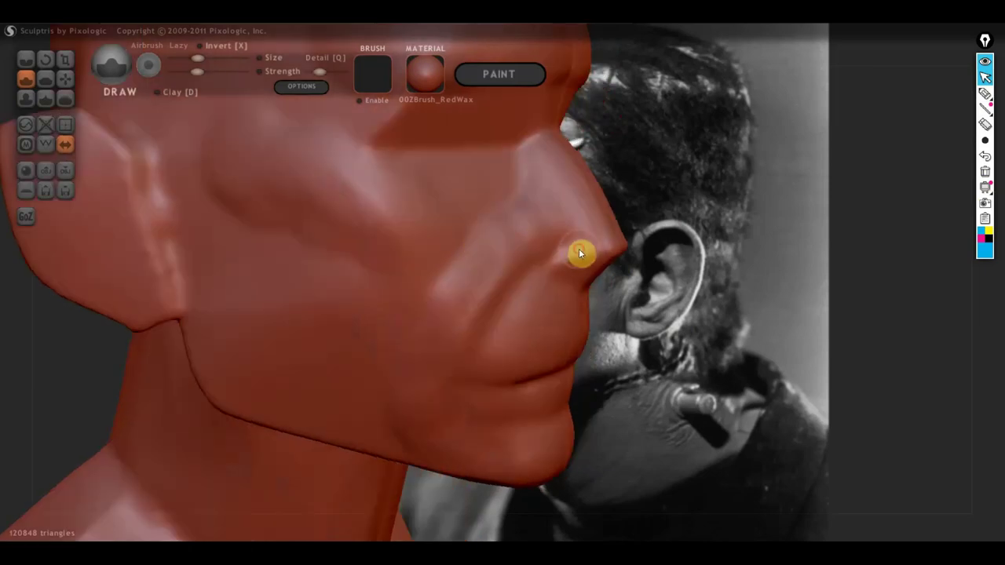
mouse_move(579, 251)
left_mouse_down()
mouse_move(554, 262)
mouse_move(560, 285)
mouse_move(547, 270)
mouse_move(560, 277)
left_mouse_up()
right_click_drag(590, 274, 420, 246)
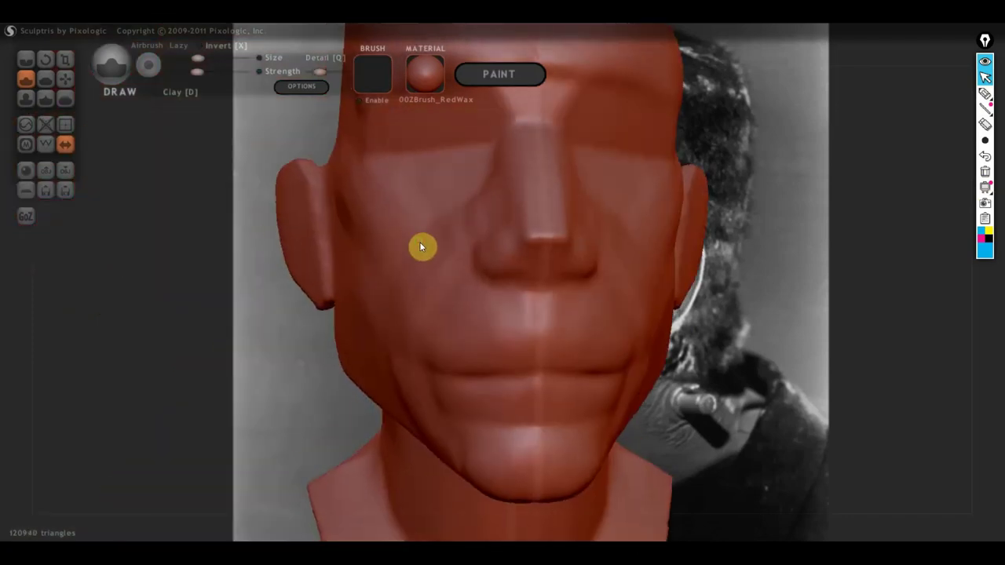
left_click_drag(419, 242, 457, 250)
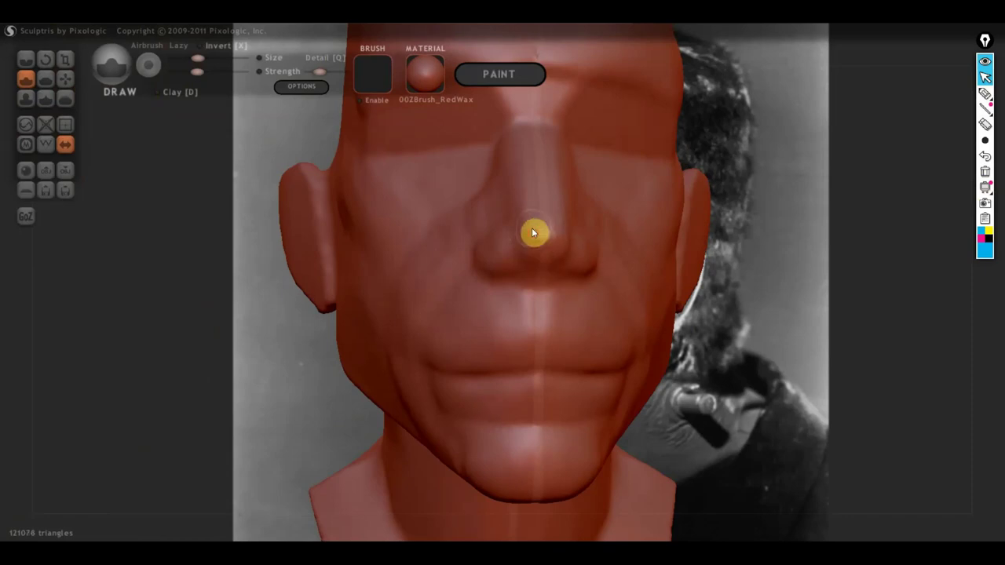
mouse_move(532, 230)
right_mouse_down()
mouse_move(561, 258)
mouse_move(664, 256)
mouse_move(307, 272)
mouse_move(408, 283)
right_mouse_up()
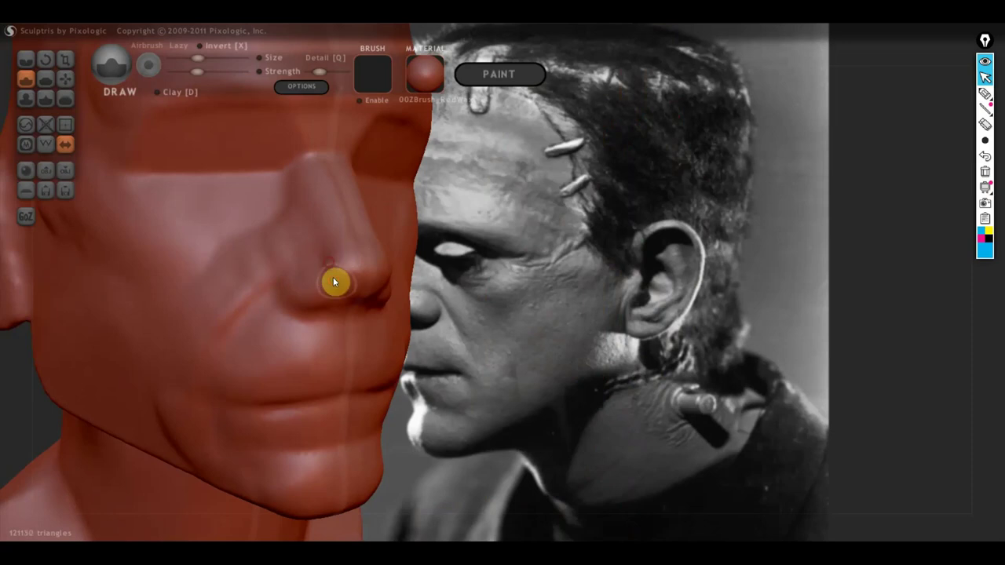
mouse_move(333, 283)
right_mouse_down()
mouse_move(301, 291)
mouse_move(181, 283)
mouse_move(407, 303)
mouse_move(410, 313)
right_mouse_up()
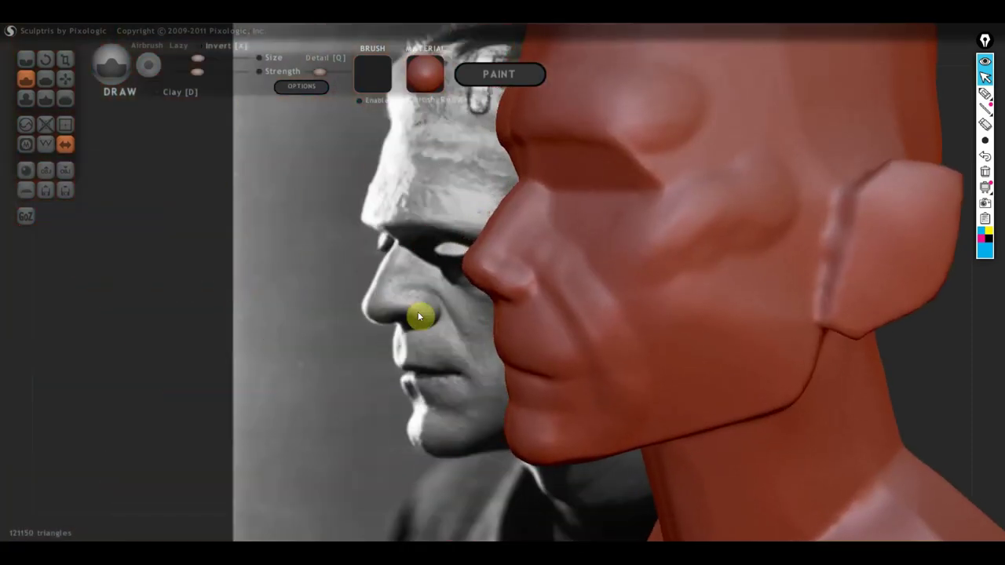
With Grab, pull the nose tip down to lengthen the nose, orbiting to compare
left_click(66, 79)
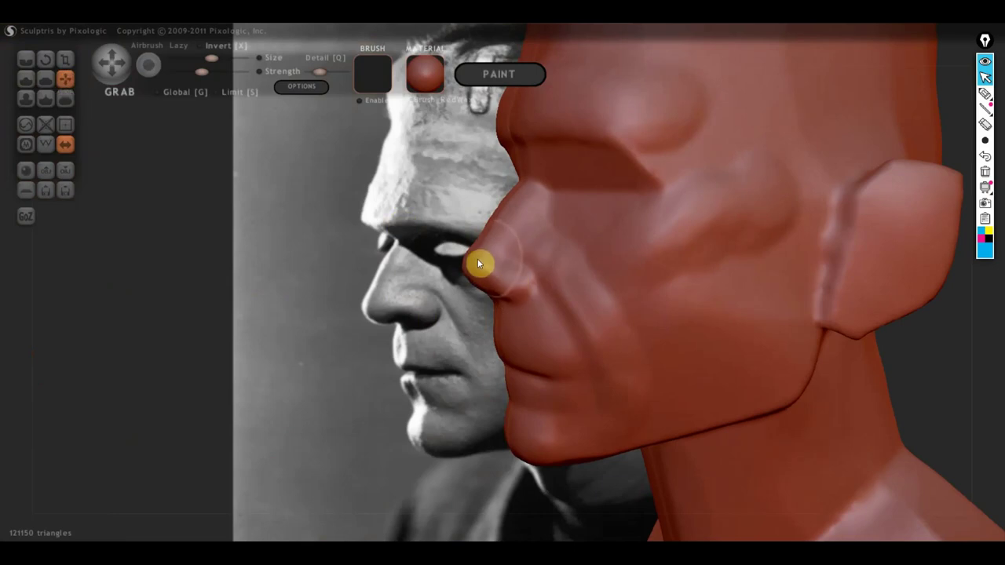
left_click_drag(478, 262, 464, 287)
mouse_move(463, 285)
right_mouse_down()
mouse_move(486, 288)
mouse_move(541, 327)
right_mouse_up()
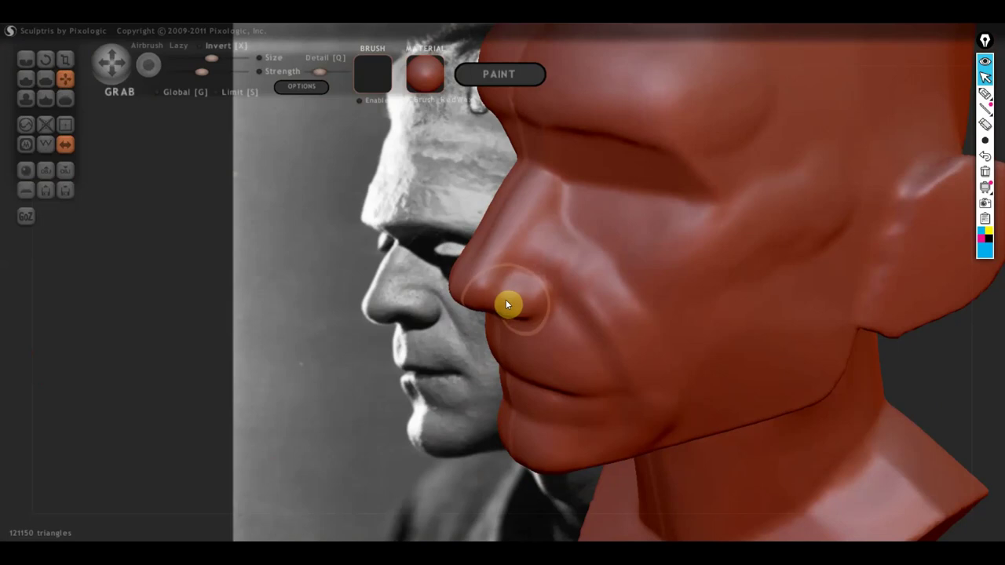
right_click_drag(521, 241, 484, 201)
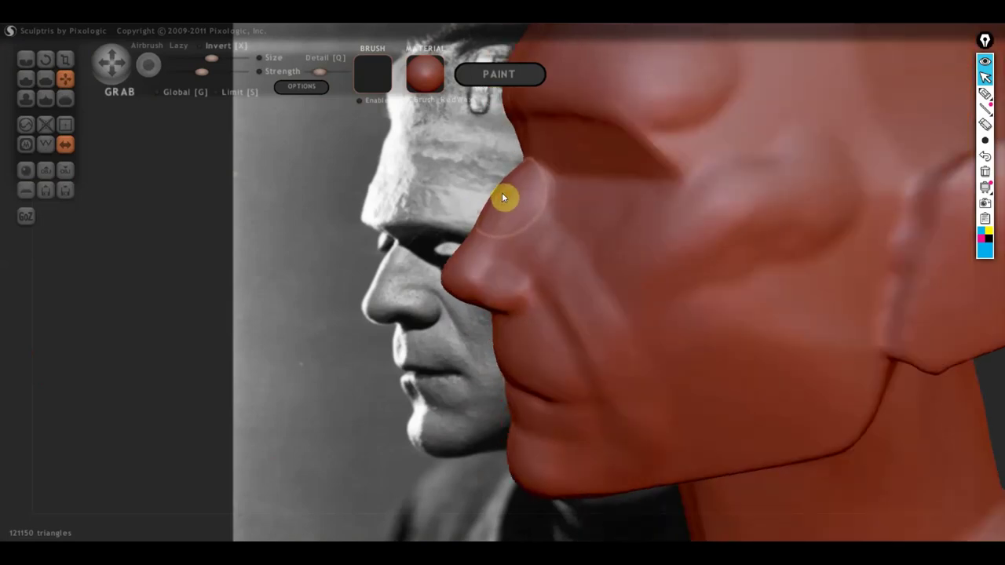
mouse_move(503, 197)
right_mouse_down()
mouse_move(498, 218)
mouse_move(434, 249)
right_mouse_up()
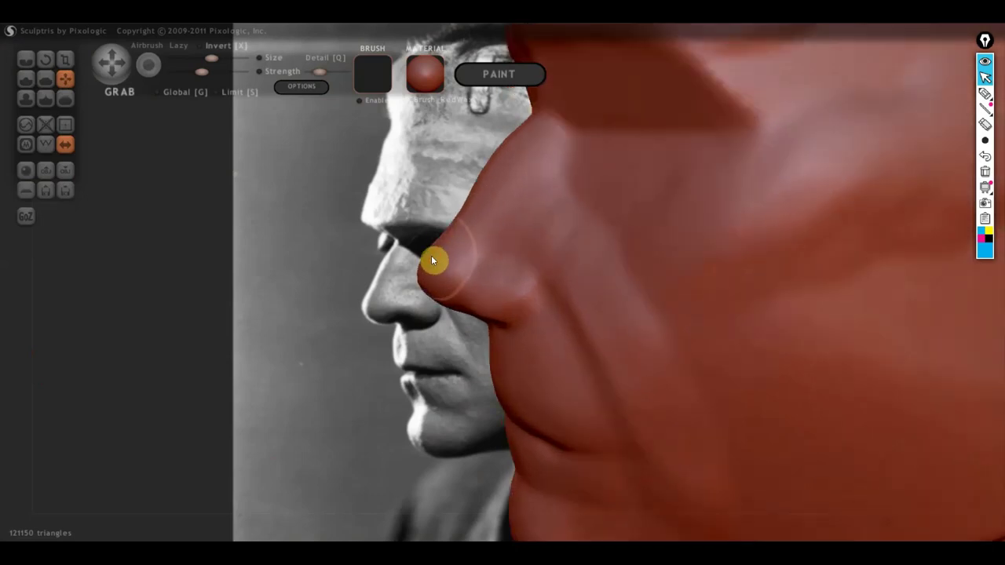
Pull the nose tip further down and reshape the crease and underside beneath it
left_click_drag(434, 253, 442, 314)
right_click_drag(444, 314, 461, 323)
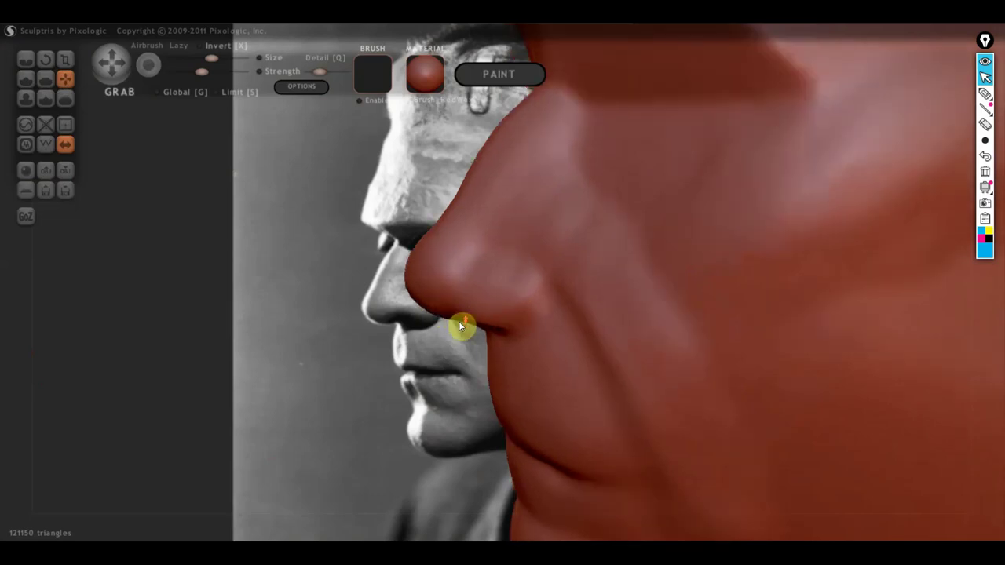
left_click_drag(460, 322, 475, 329)
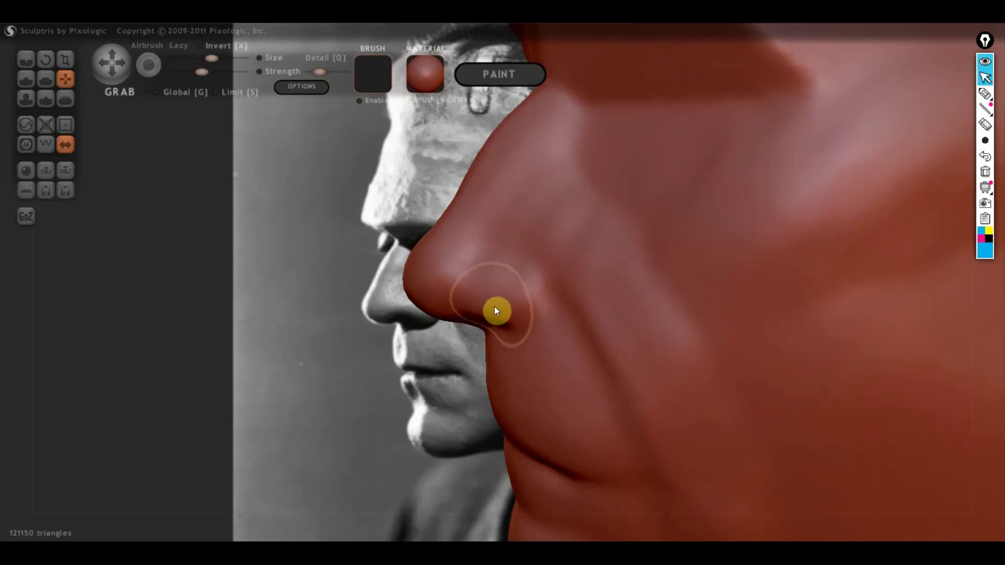
mouse_move(495, 312)
right_mouse_down()
mouse_move(516, 321)
mouse_move(446, 264)
right_mouse_up()
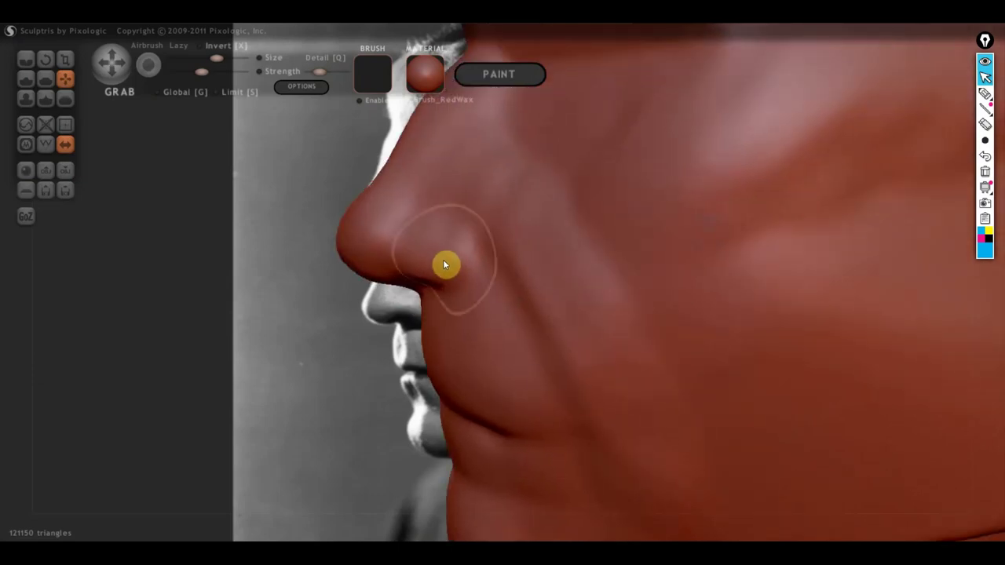
With the Crease brush, cut sharper folds at the nostril wing and beside the nose tip
left_click(28, 63)
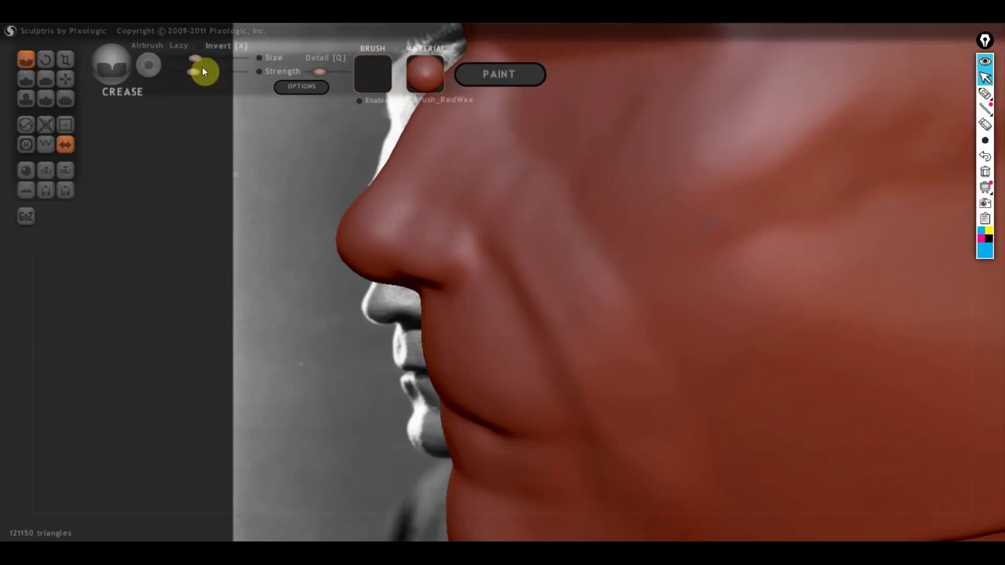
right_click_drag(202, 66, 391, 246)
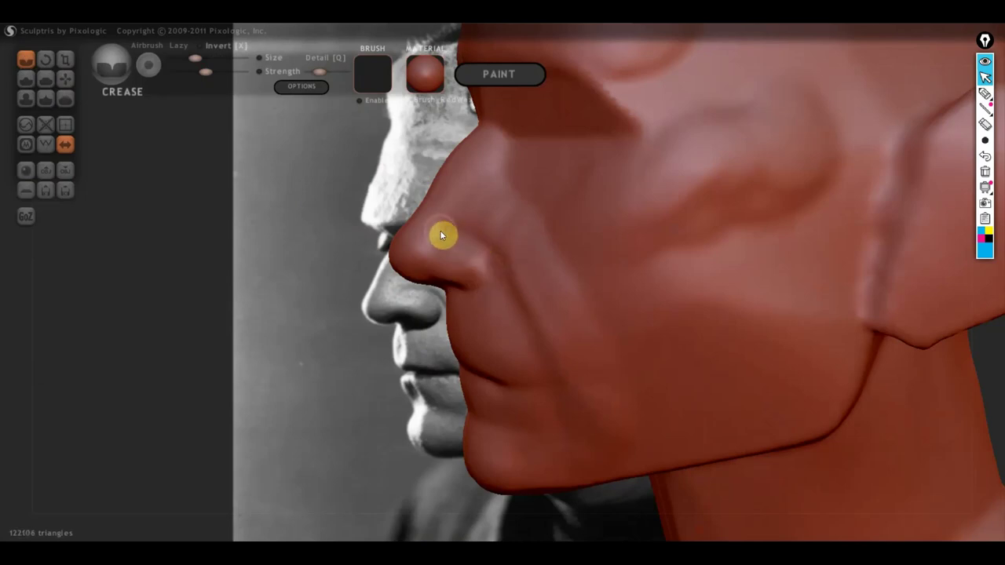
mouse_move(505, 272)
right_mouse_down()
mouse_move(543, 296)
mouse_move(597, 304)
mouse_move(730, 290)
right_mouse_up()
mouse_move(664, 281)
right_mouse_down()
mouse_move(635, 285)
mouse_move(666, 281)
right_mouse_up()
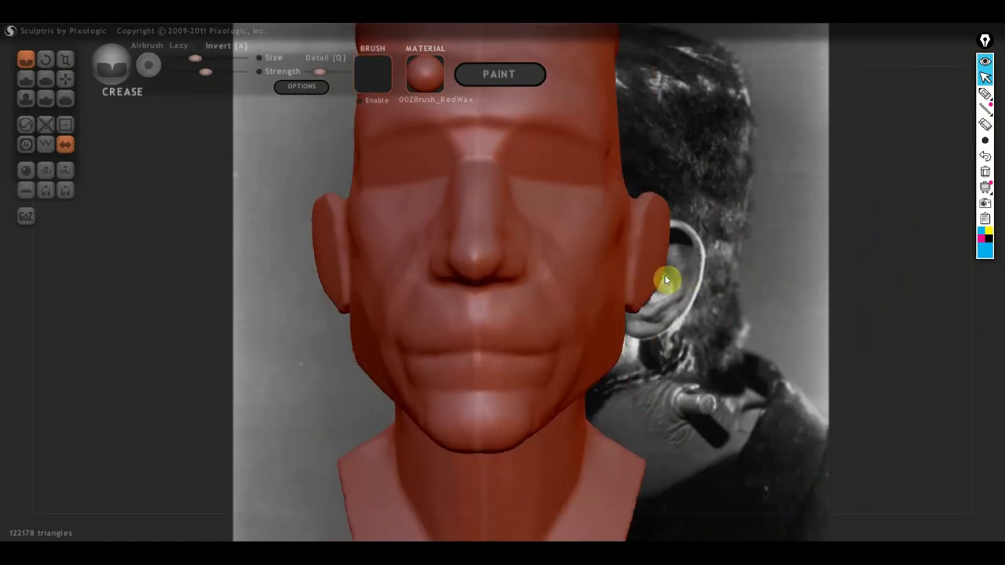
Activate the Flatten brush and view the head from below, under the chin
left_click(47, 79)
scroll(471, 322, "up", 2)
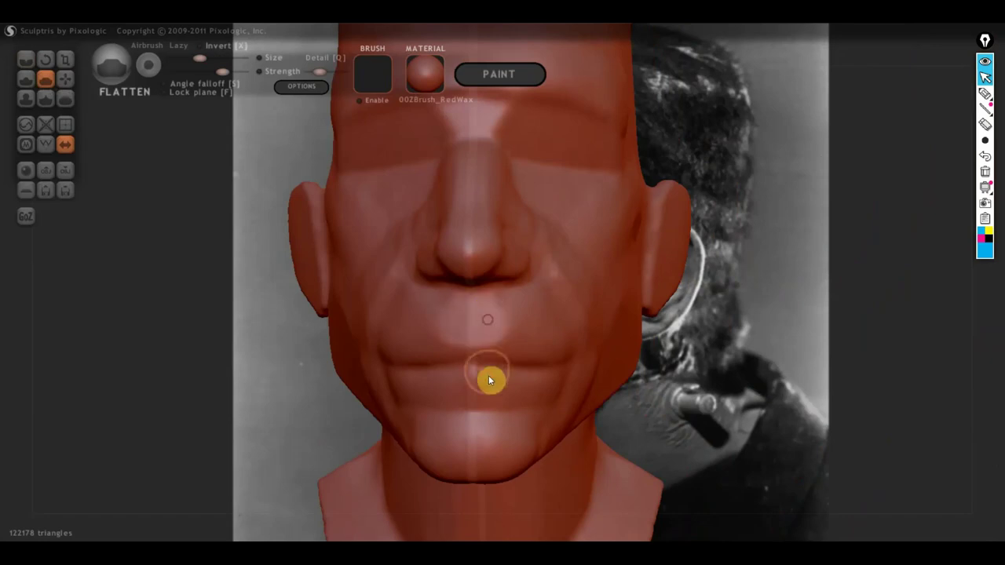
mouse_move(506, 380)
right_mouse_down()
mouse_move(504, 324)
mouse_move(465, 359)
right_mouse_up()
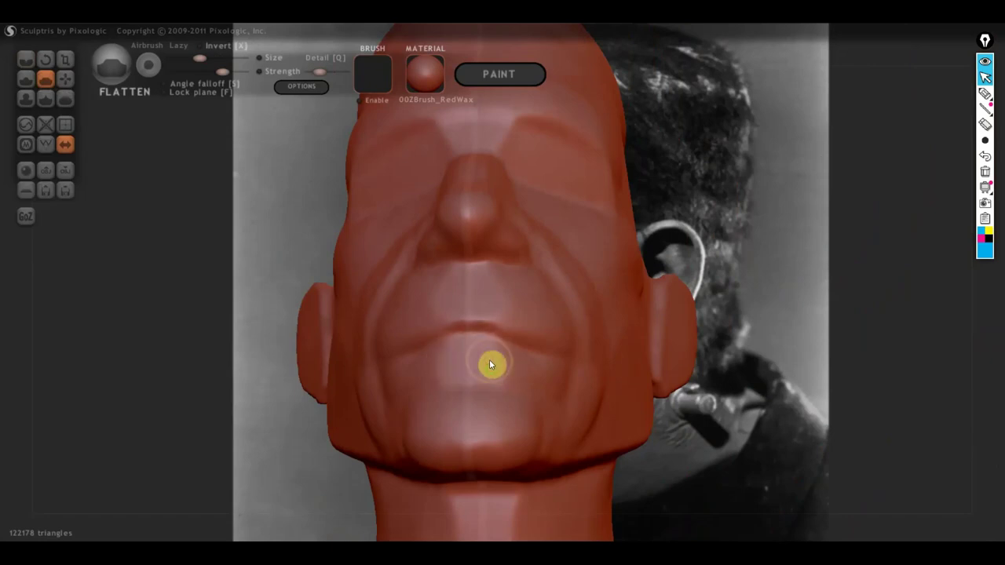
mouse_move(489, 363)
right_mouse_down()
mouse_move(503, 429)
mouse_move(508, 314)
right_mouse_up()
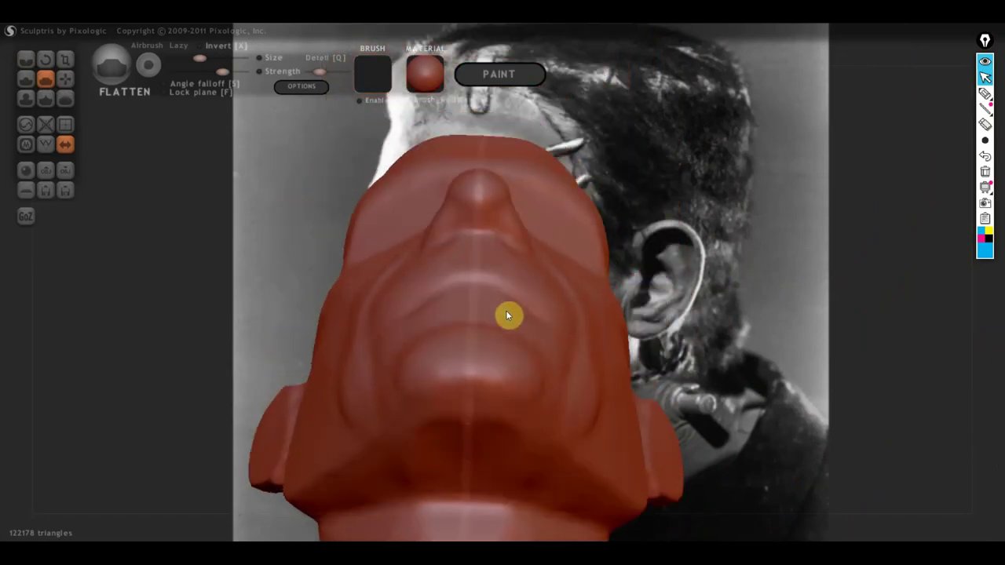
Activate the Grab brush and inspect the lips and chin from front and left profile
left_click(63, 79)
scroll(411, 325, "up", 2)
scroll(398, 332, "up", 1)
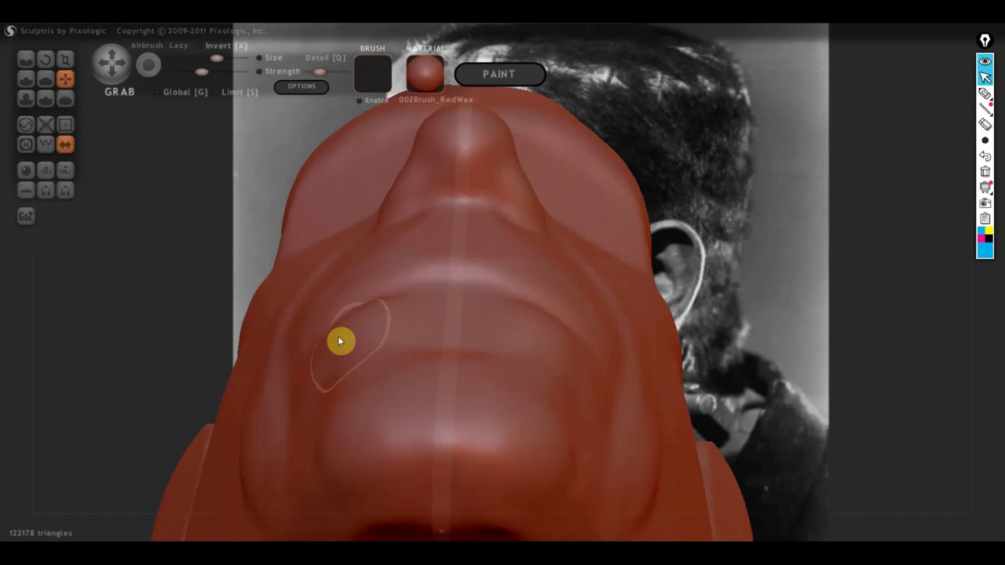
mouse_move(378, 348)
right_mouse_down()
mouse_move(382, 477)
mouse_move(399, 310)
right_mouse_up()
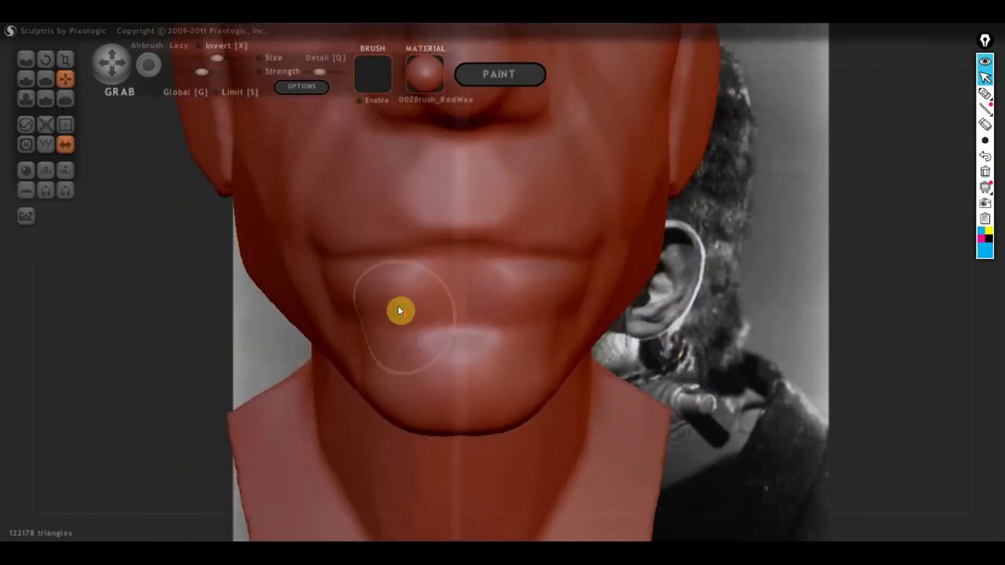
mouse_move(446, 345)
right_mouse_down()
mouse_move(447, 328)
mouse_move(356, 337)
mouse_move(281, 296)
right_mouse_up()
scroll(404, 279, "up", 2)
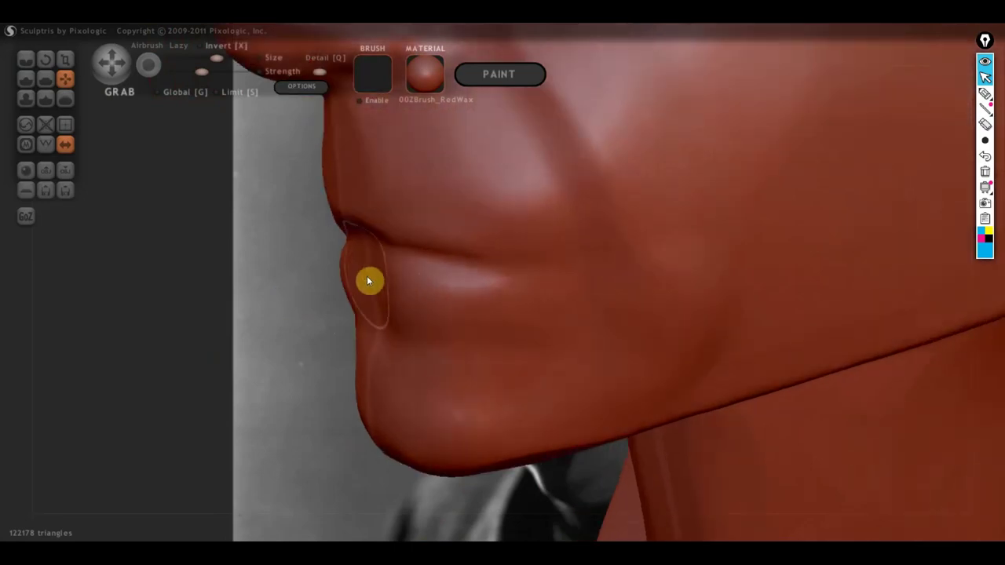
right_click_drag(352, 286, 539, 298)
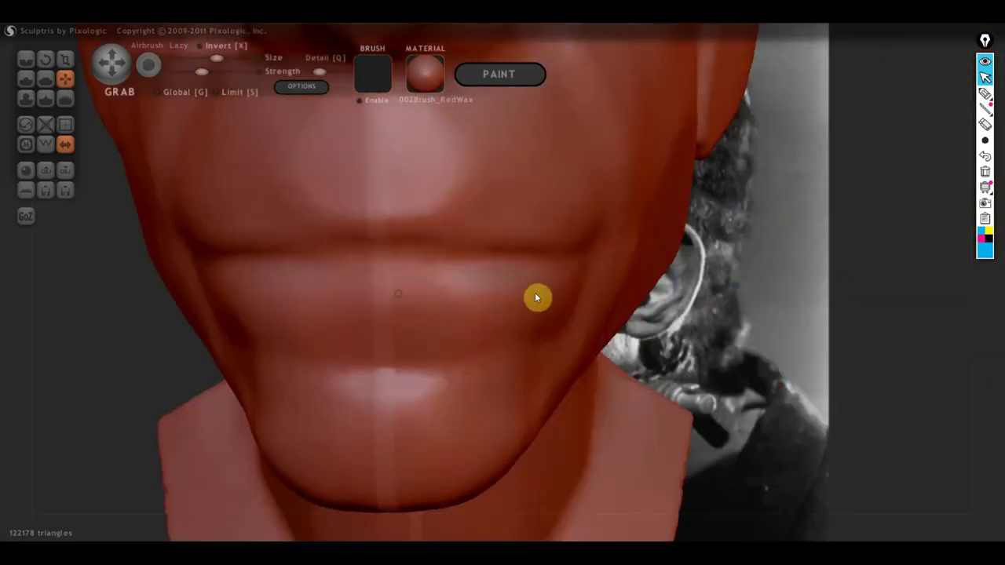
scroll(550, 297, "down", 2)
mouse_move(621, 314)
right_mouse_down()
mouse_move(424, 306)
mouse_move(180, 410)
mouse_move(406, 426)
mouse_move(588, 353)
right_mouse_up()
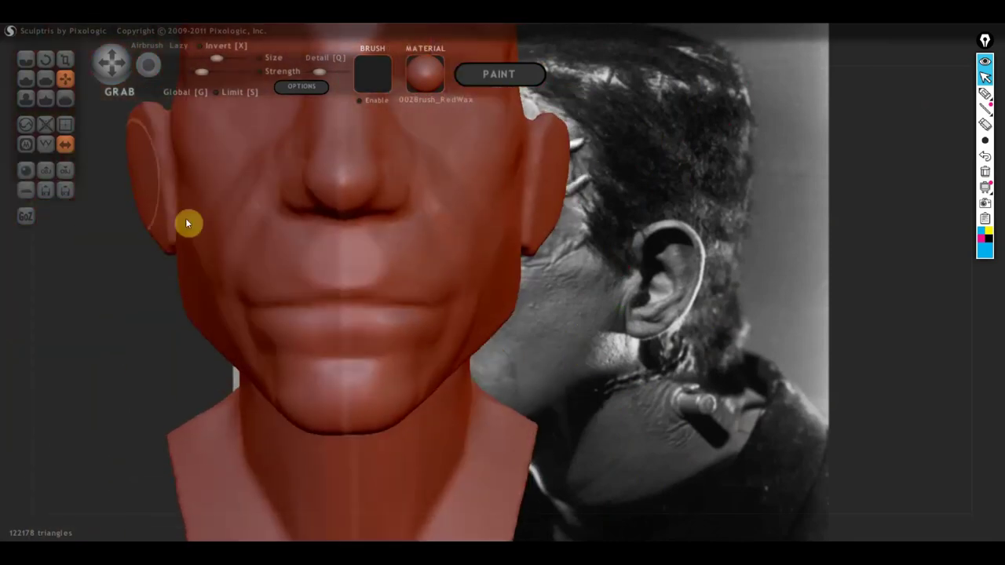
With the Draw brush, raise strokes along the lower lip and lip line, checking in profile
left_click(28, 78)
scroll(348, 336, "up", 1)
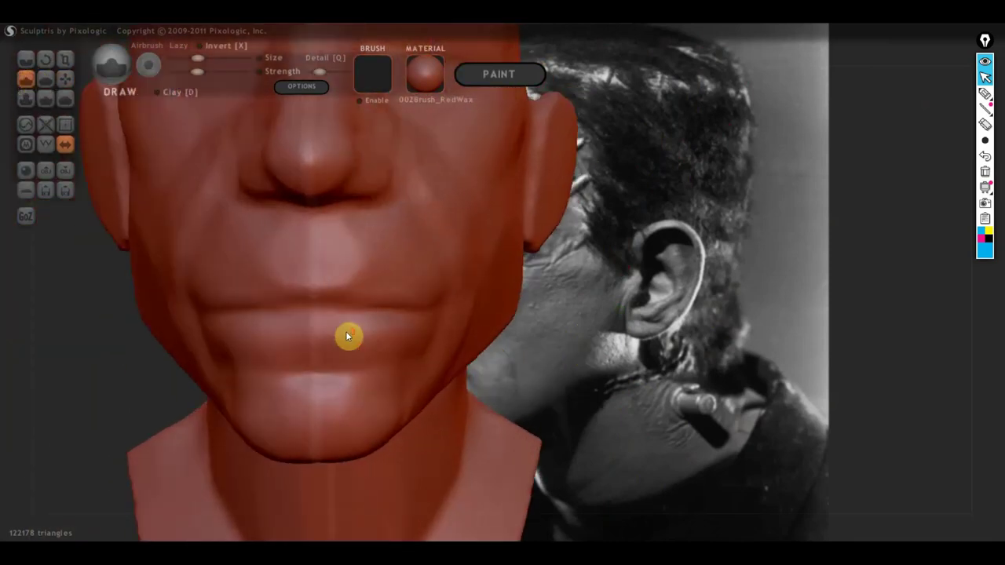
left_click_drag(430, 322, 201, 335)
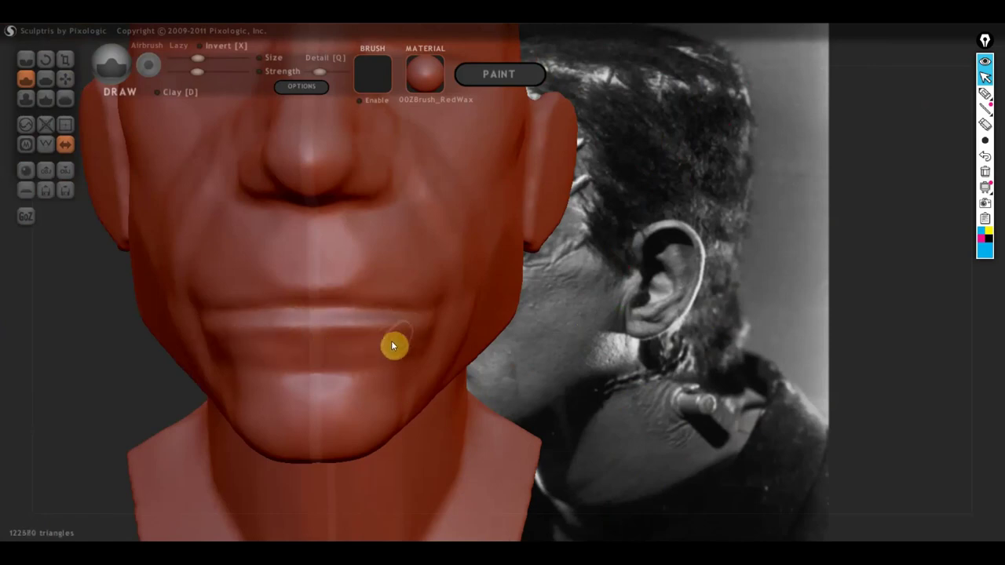
right_click_drag(416, 356, 260, 359)
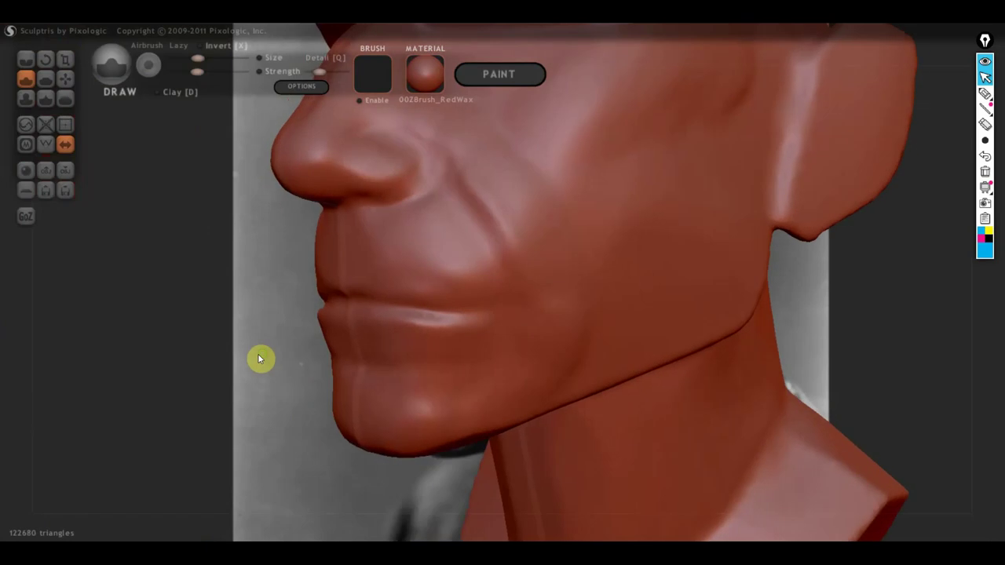
right_click_drag(380, 319, 432, 326)
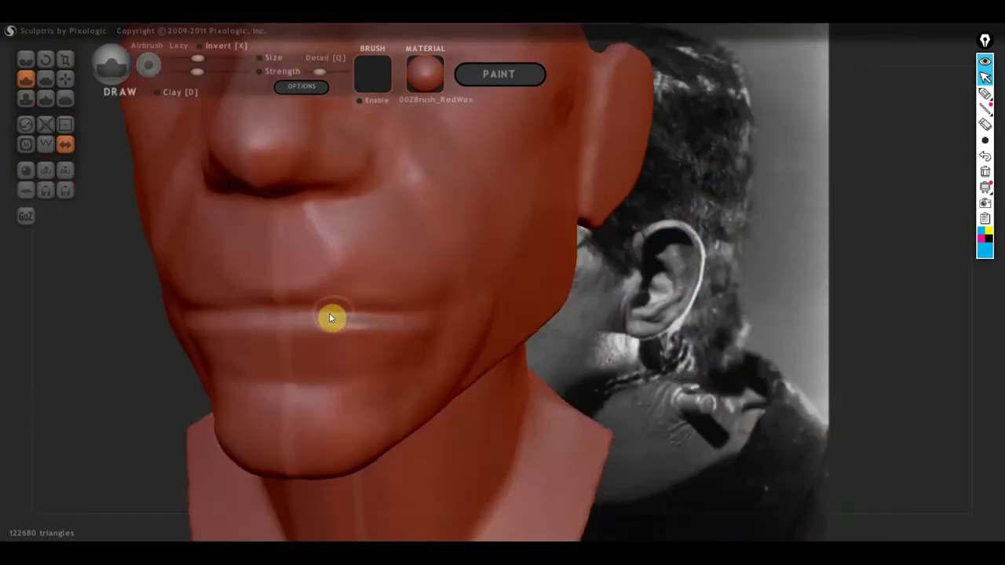
left_click_drag(422, 299, 201, 308)
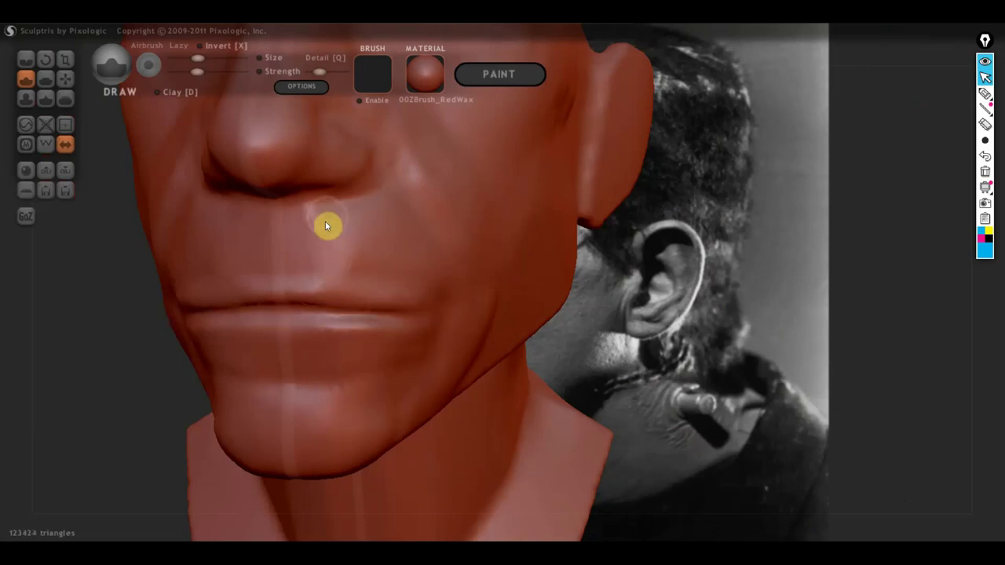
mouse_move(375, 268)
right_mouse_down()
mouse_move(447, 265)
mouse_move(464, 282)
mouse_move(372, 265)
mouse_move(521, 332)
mouse_move(424, 366)
mouse_move(186, 384)
mouse_move(224, 408)
mouse_move(403, 410)
mouse_move(402, 385)
mouse_move(384, 382)
mouse_move(408, 374)
mouse_move(7, 393)
right_mouse_up()
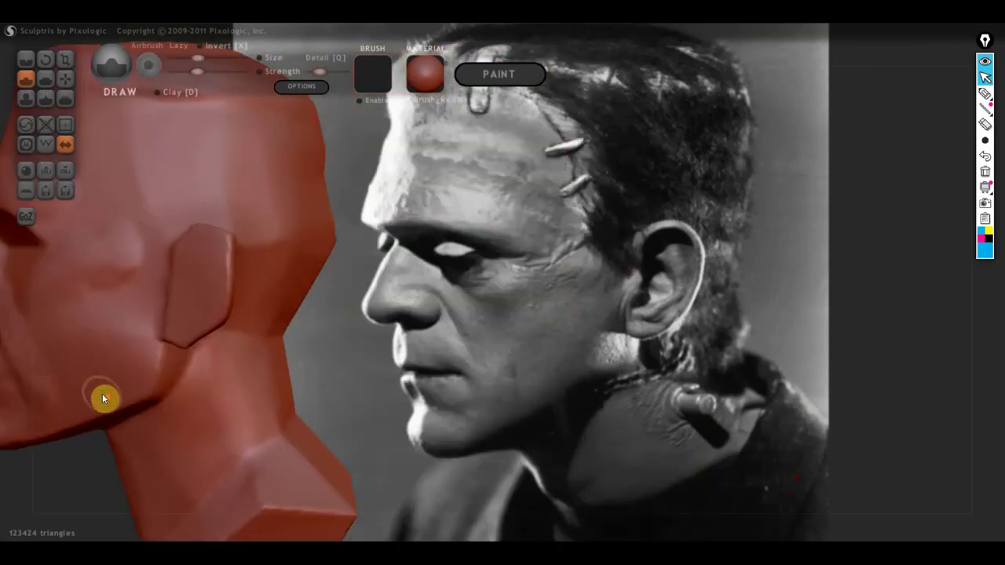
mouse_move(102, 393)
right_mouse_down()
mouse_move(282, 396)
mouse_move(273, 396)
right_mouse_up()
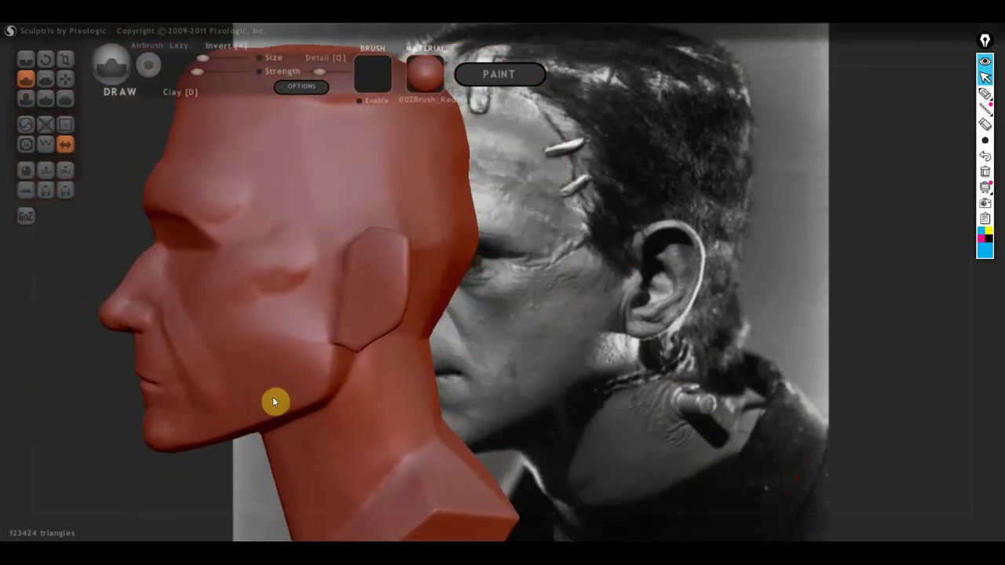
Using Grab, pull the lower lip and chin down and outward, comparing with the reference photo
left_click(66, 79)
mouse_move(185, 363)
right_mouse_down()
mouse_move(162, 395)
mouse_move(414, 351)
right_mouse_up()
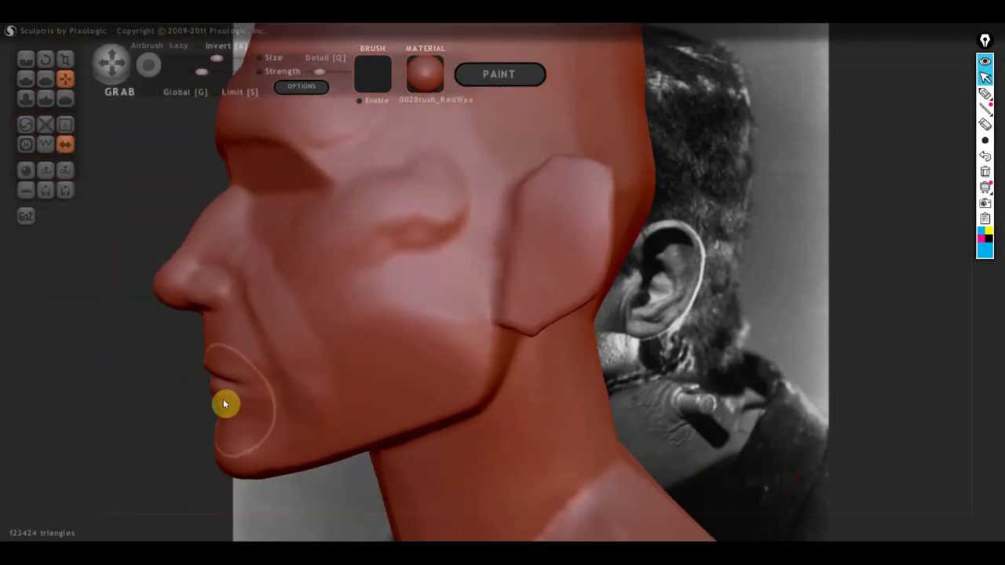
mouse_move(224, 382)
left_mouse_down()
mouse_move(224, 398)
mouse_move(280, 413)
left_mouse_up()
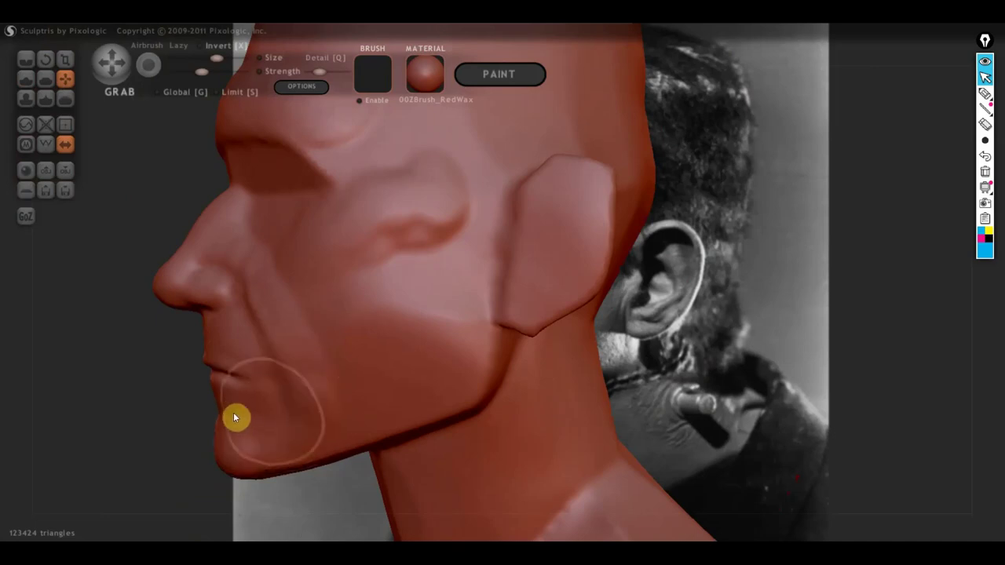
mouse_move(233, 412)
right_mouse_down()
mouse_move(63, 425)
mouse_move(30, 448)
right_mouse_up()
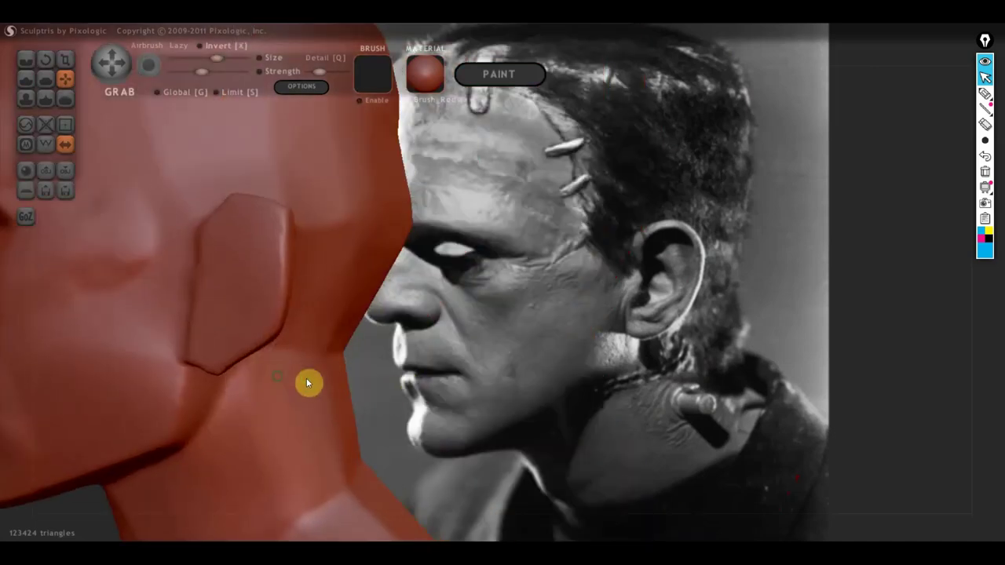
mouse_move(306, 381)
right_mouse_down()
mouse_move(573, 333)
mouse_move(276, 413)
right_mouse_up()
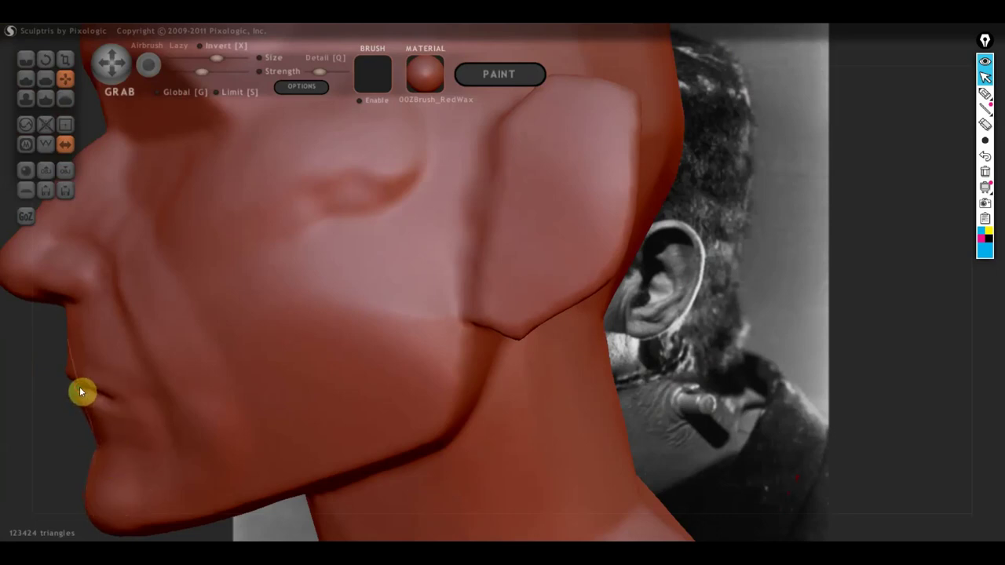
Tug the left lip corner and pull the chin slightly lower, then return to front view
mouse_move(73, 378)
left_mouse_down()
mouse_move(218, 404)
mouse_move(388, 396)
left_mouse_up()
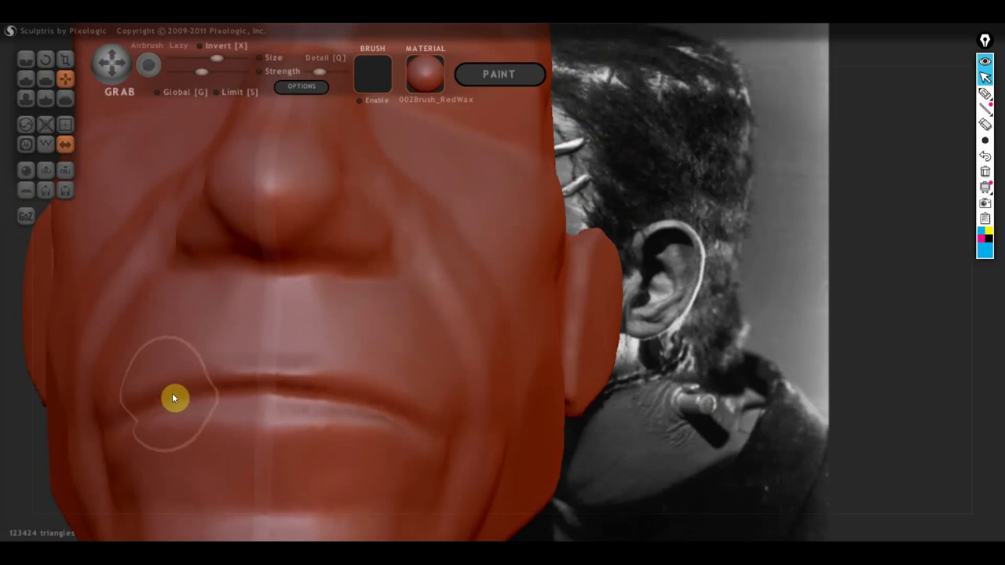
left_click_drag(157, 384, 210, 405)
mouse_move(208, 403)
right_mouse_down()
mouse_move(244, 440)
mouse_move(395, 479)
mouse_move(439, 462)
mouse_move(521, 469)
mouse_move(521, 458)
mouse_move(318, 419)
mouse_move(445, 410)
right_mouse_up()
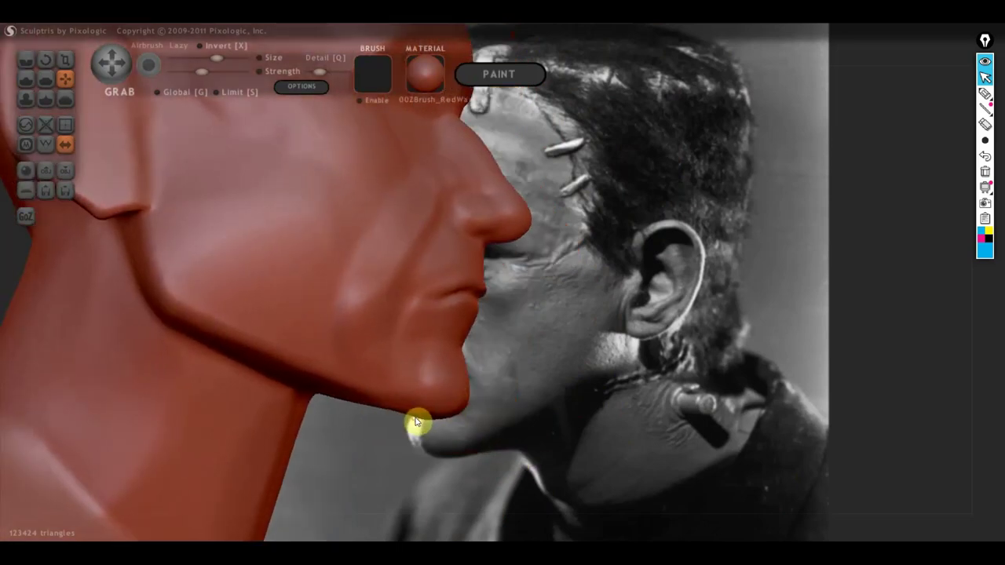
mouse_move(417, 418)
left_mouse_down()
mouse_move(412, 430)
mouse_move(327, 393)
left_mouse_up()
scroll(314, 440, "down", 5)
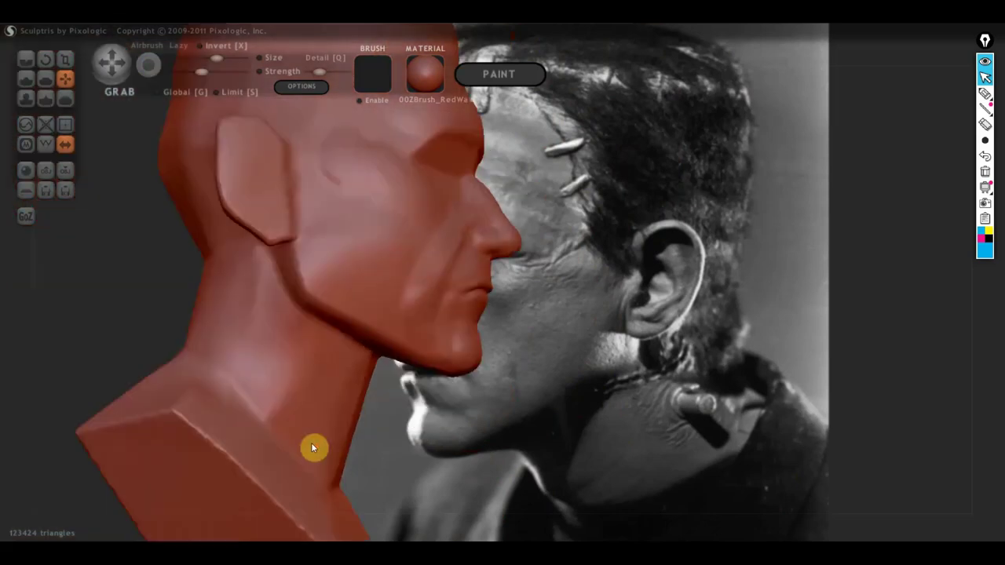
mouse_move(554, 388)
left_mouse_down()
mouse_move(525, 430)
mouse_move(440, 443)
mouse_move(354, 433)
left_mouse_up()
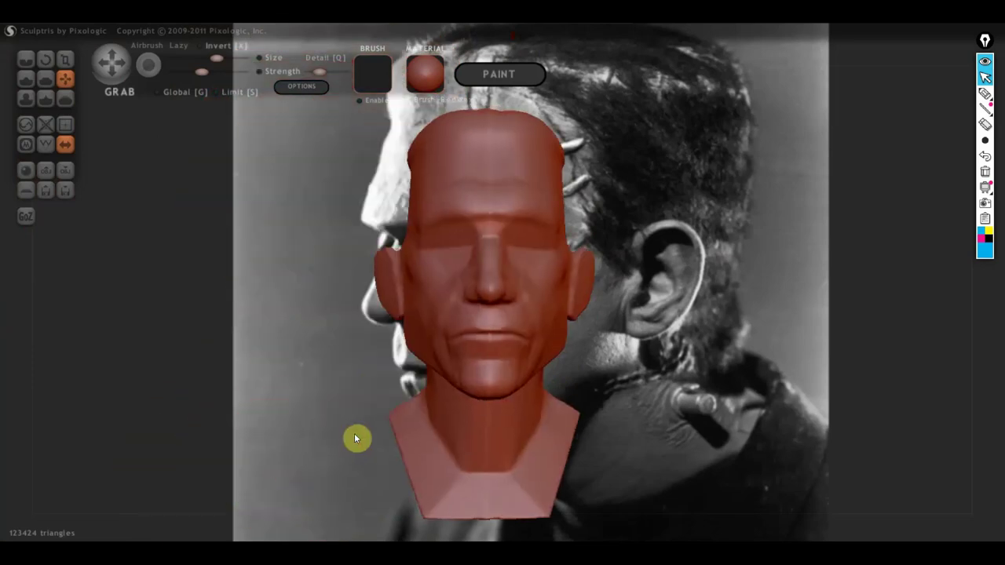
Turn to the back of the head and widen the upper skull outward with Grab
mouse_move(681, 380)
left_mouse_down()
mouse_move(464, 424)
mouse_move(464, 402)
left_mouse_up()
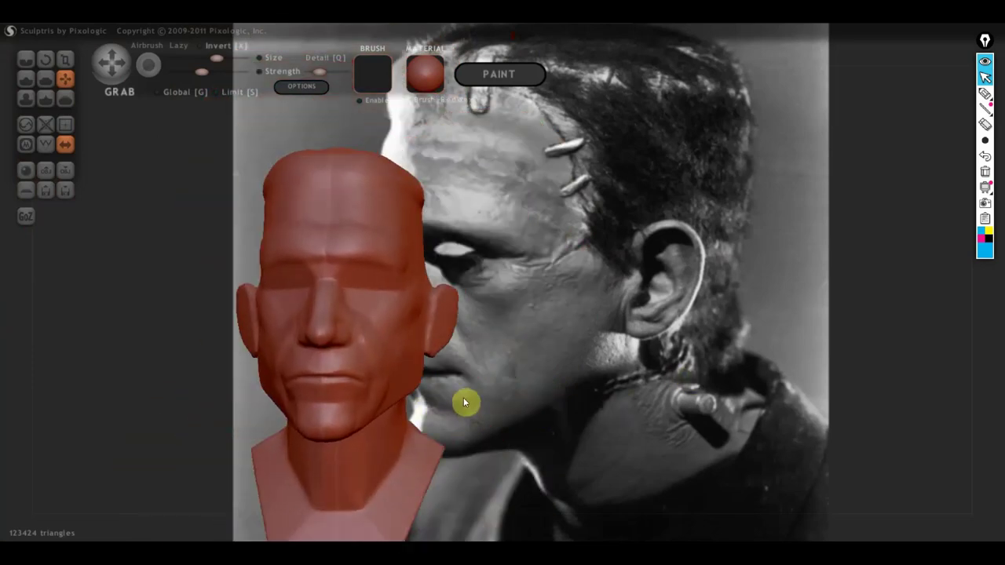
scroll(503, 404, "up", 5)
scroll(506, 404, "down", 2)
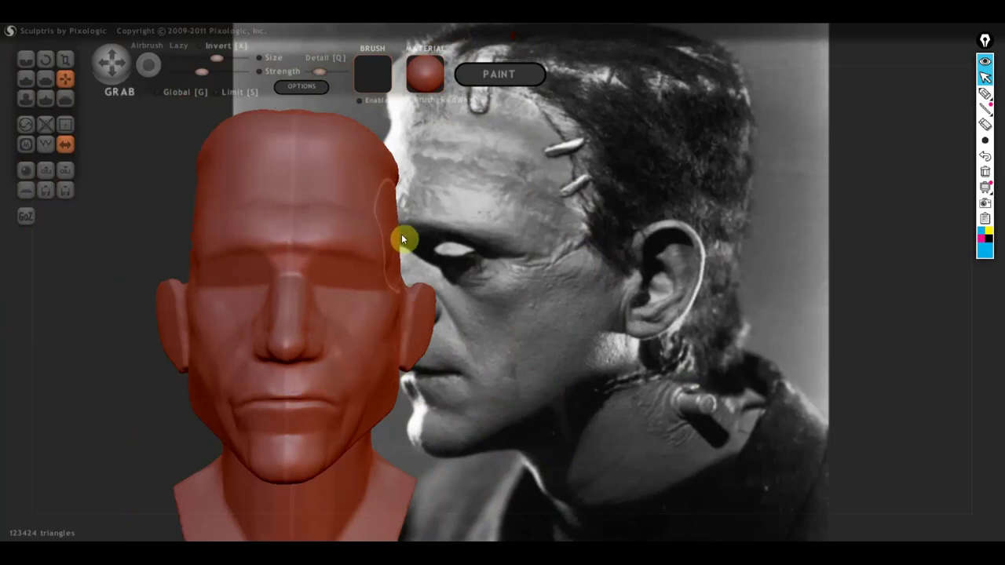
mouse_move(399, 235)
left_mouse_down()
mouse_move(384, 263)
mouse_move(92, 270)
left_mouse_up()
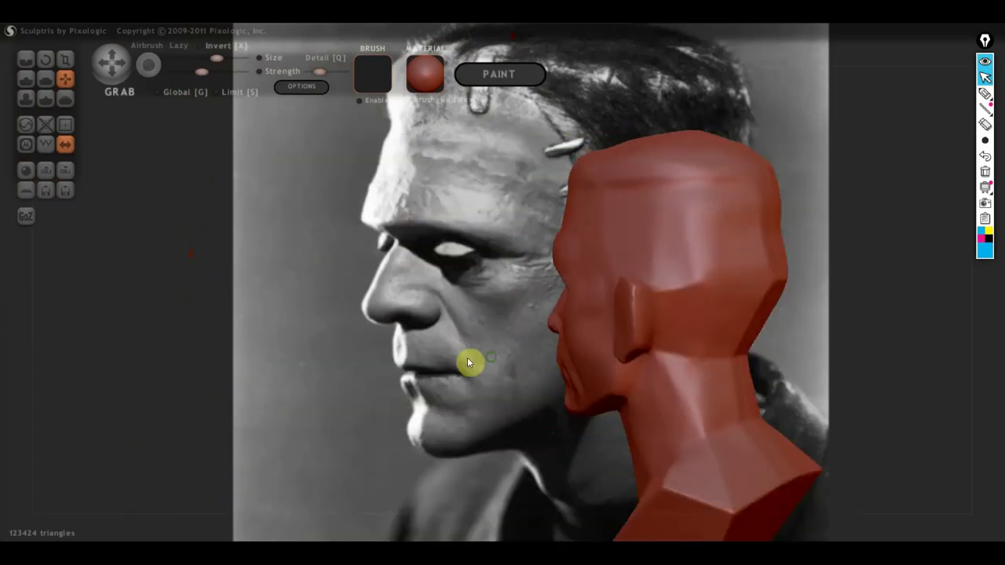
mouse_move(467, 361)
left_mouse_down()
mouse_move(361, 361)
mouse_move(399, 354)
left_mouse_up()
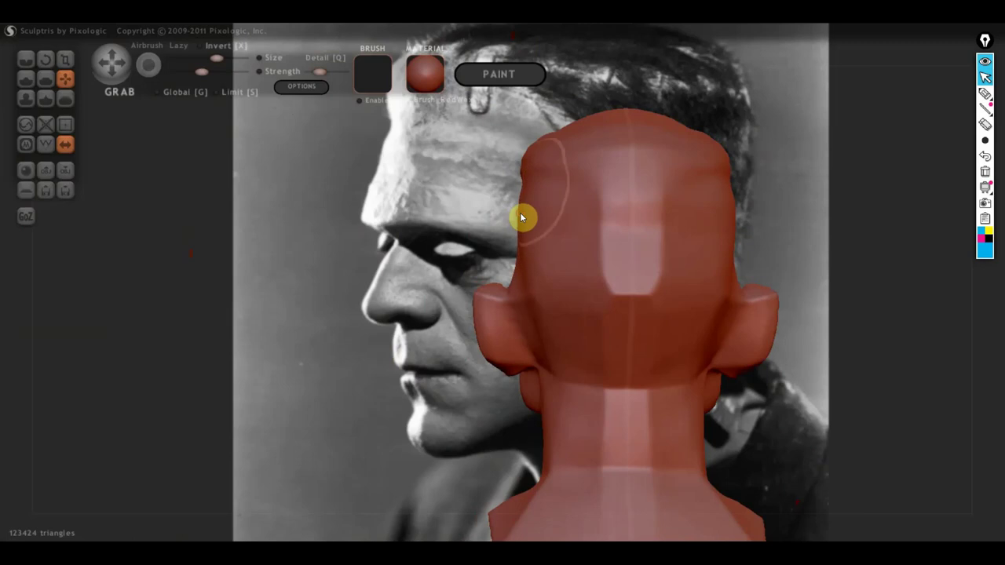
left_click_drag(529, 172, 514, 166)
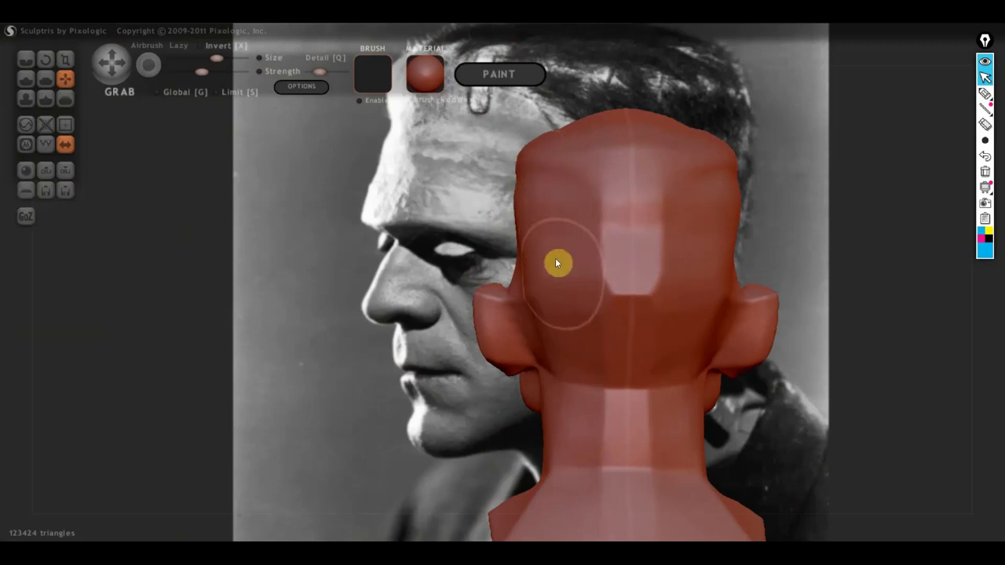
mouse_move(558, 328)
right_mouse_down()
mouse_move(758, 355)
mouse_move(764, 295)
right_mouse_up()
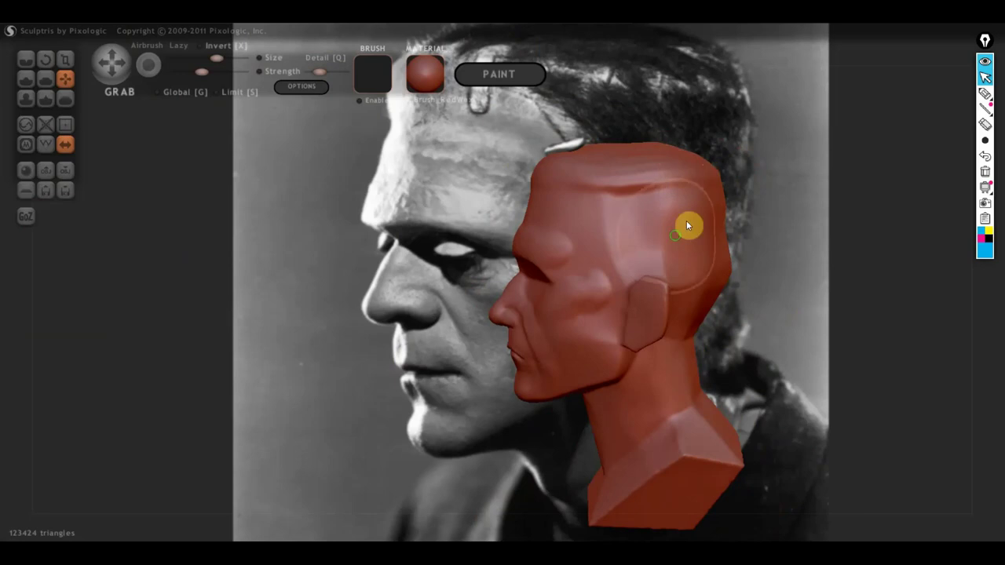
mouse_move(687, 225)
right_mouse_down()
mouse_move(727, 225)
mouse_move(674, 330)
right_mouse_up()
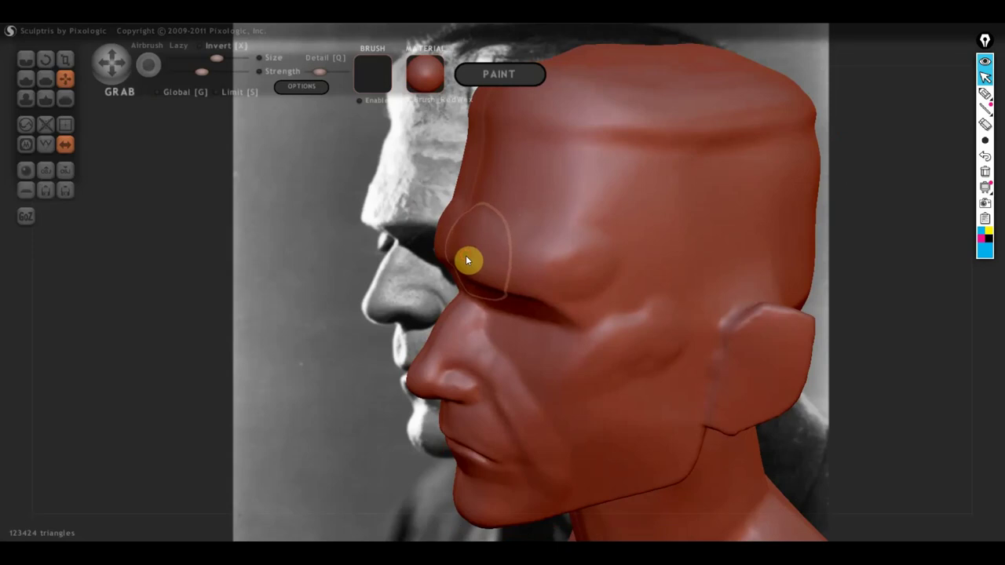
Pull the centre of the brow ridge down with Grab, then check it from front, side and below
mouse_move(469, 260)
right_mouse_down()
mouse_move(599, 323)
mouse_move(637, 325)
mouse_move(461, 294)
right_mouse_up()
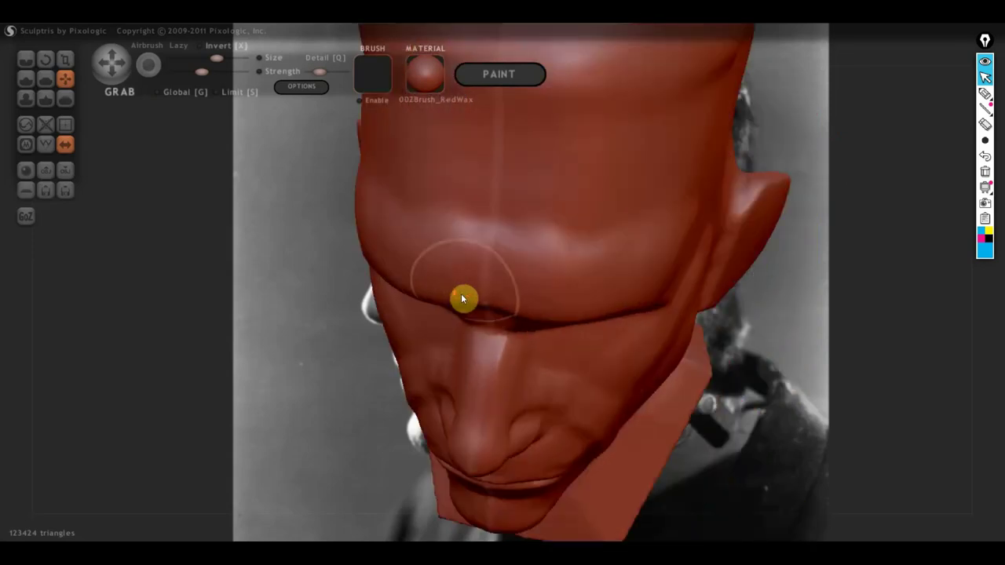
left_click_drag(486, 298, 487, 308)
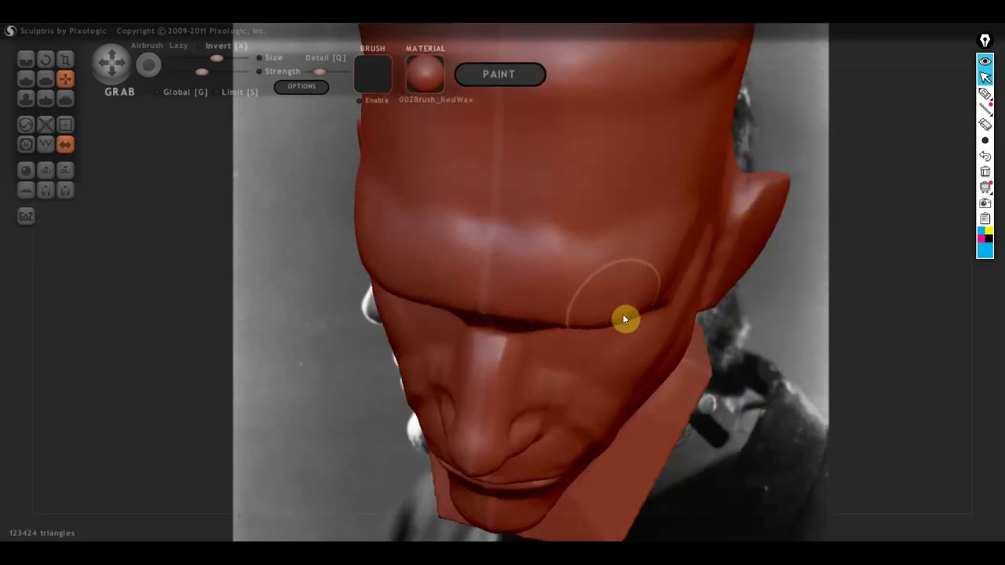
mouse_move(406, 236)
right_mouse_down()
mouse_move(518, 247)
mouse_move(521, 185)
right_mouse_up()
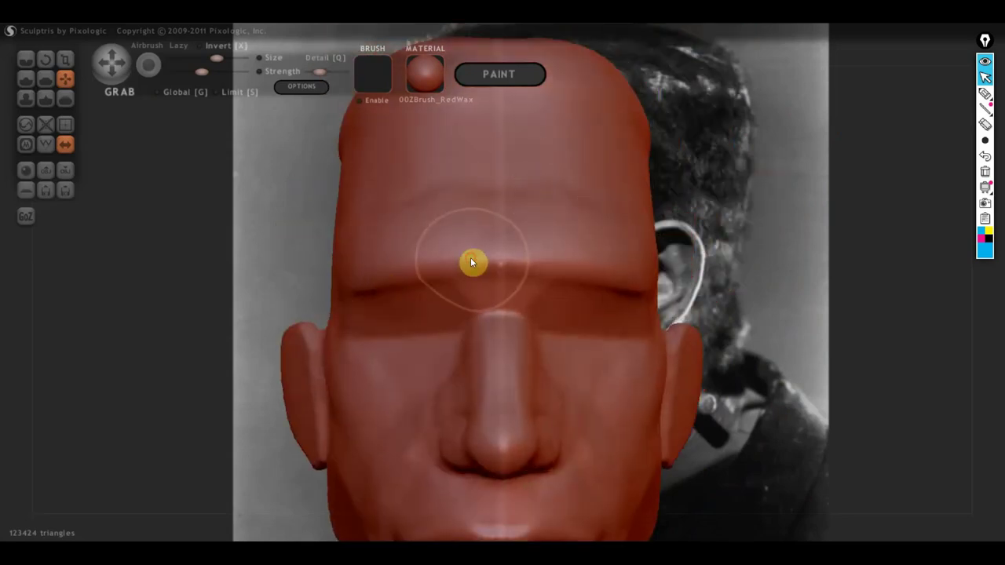
mouse_move(474, 267)
right_mouse_down()
mouse_move(449, 306)
mouse_move(362, 301)
right_mouse_up()
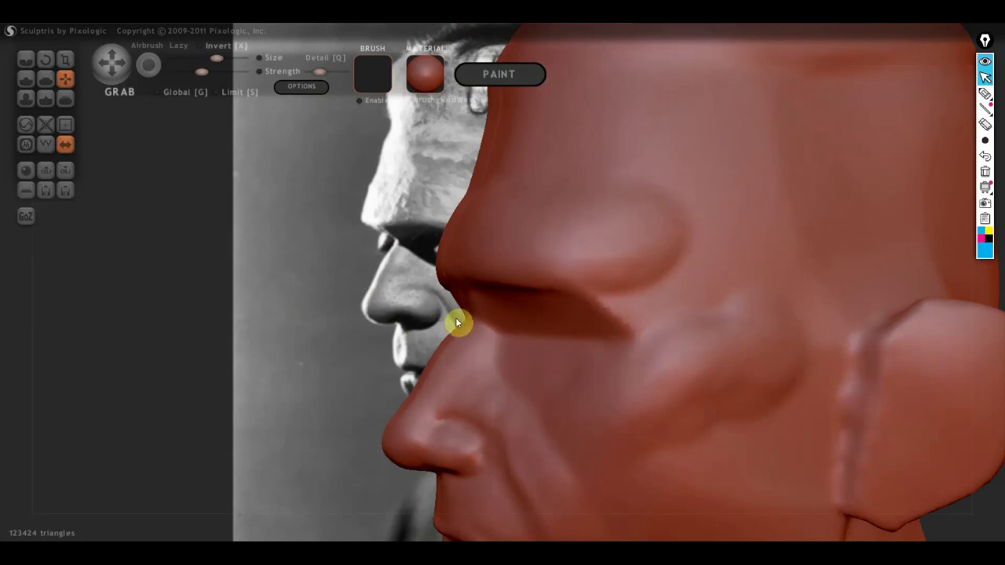
mouse_move(462, 294)
right_mouse_down()
mouse_move(504, 298)
mouse_move(539, 315)
mouse_move(431, 317)
mouse_move(656, 317)
mouse_move(644, 307)
mouse_move(365, 307)
right_mouse_up()
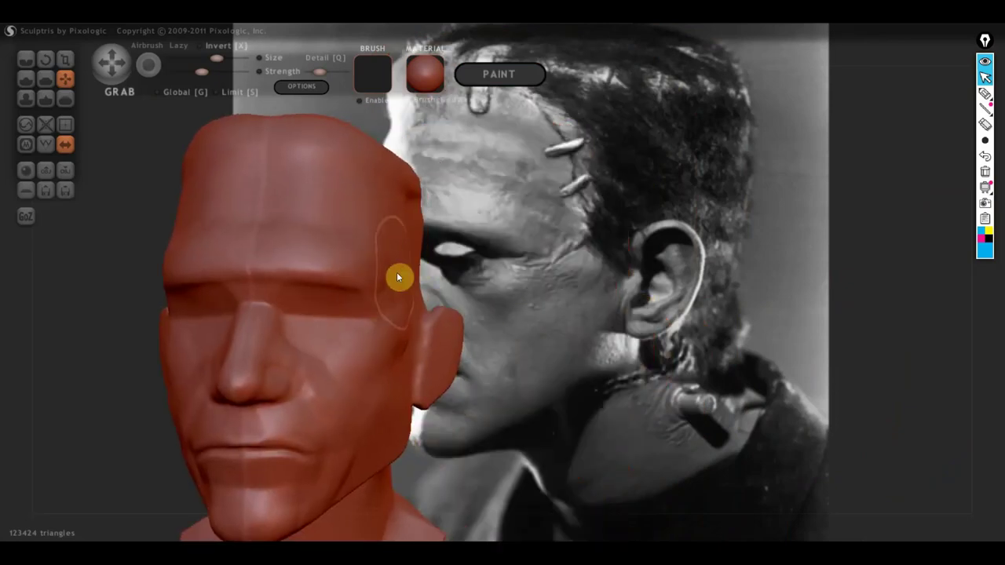
right_click_drag(498, 262, 516, 303)
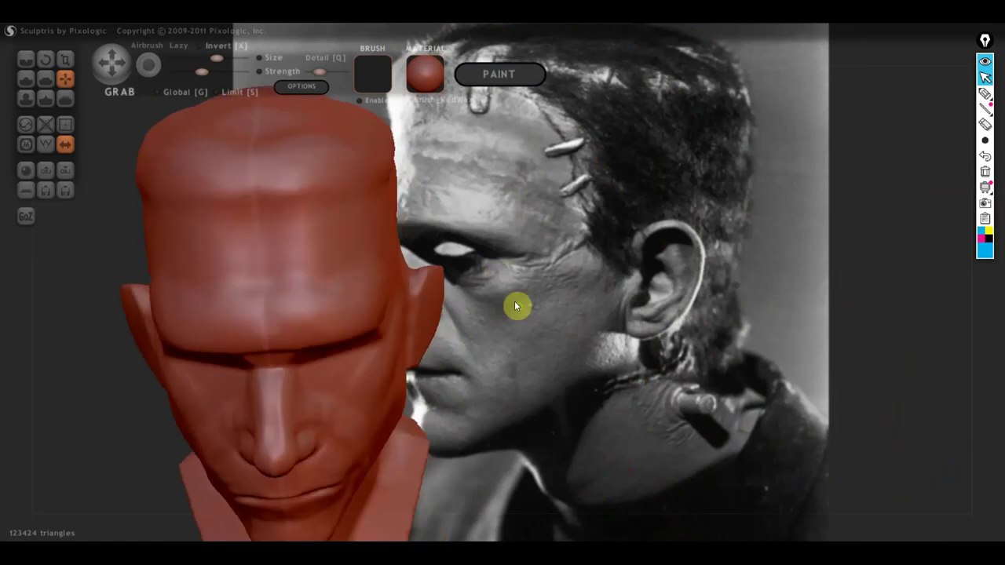
scroll(389, 319, "up", 5)
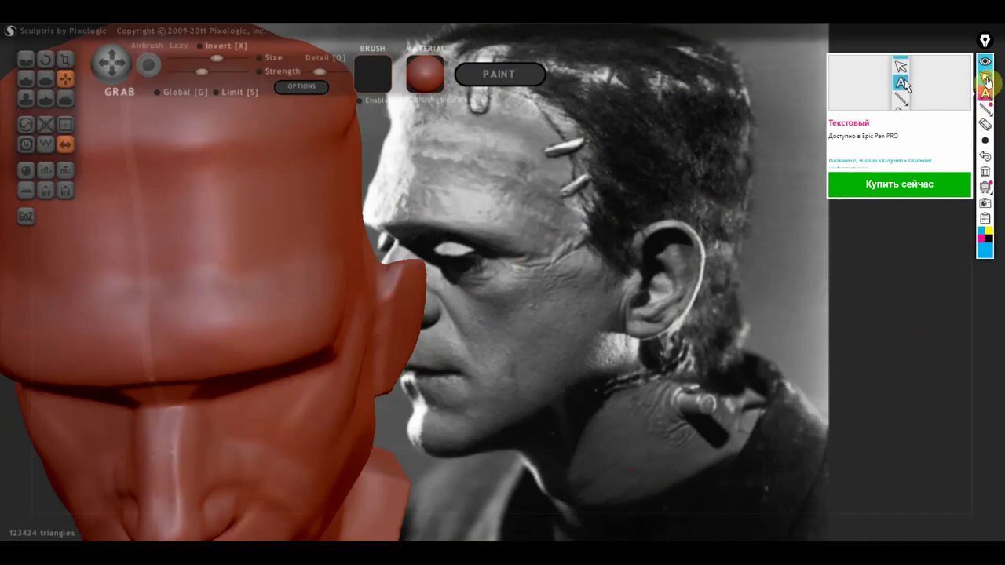
With the Epic Pen pen, trace the scar line down to the cheek and the brow line
left_click(985, 98)
left_click(986, 97)
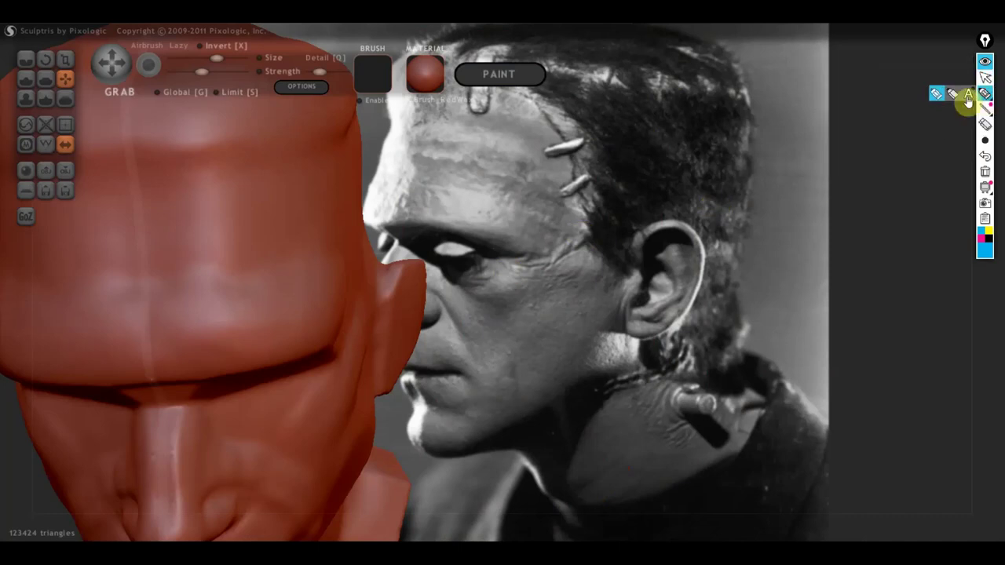
mouse_move(571, 163)
left_mouse_down()
mouse_move(547, 193)
mouse_move(558, 233)
mouse_move(471, 242)
left_mouse_up()
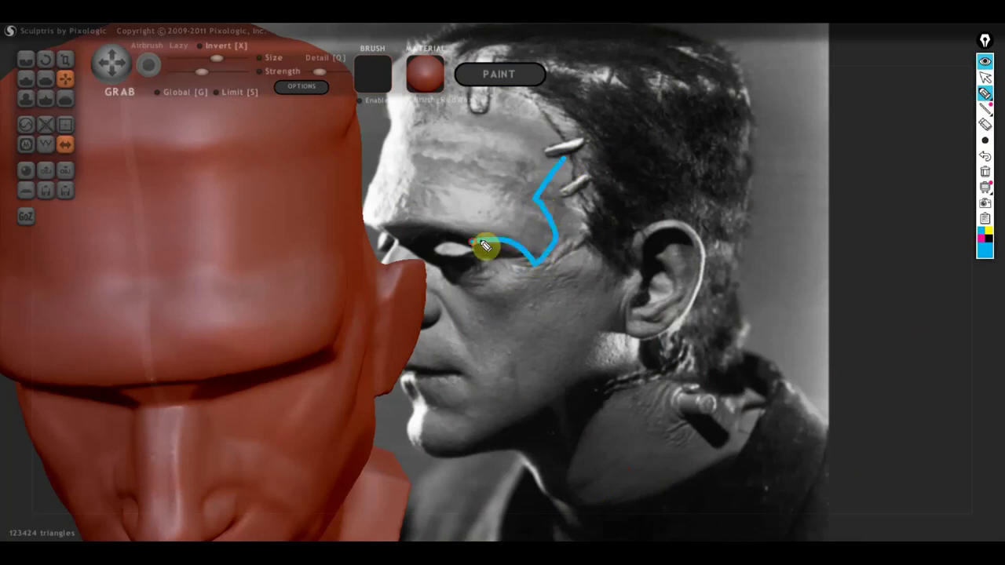
mouse_move(497, 180)
left_mouse_down()
mouse_move(548, 214)
mouse_move(529, 256)
mouse_move(420, 230)
left_mouse_up()
mouse_move(399, 161)
left_mouse_down()
mouse_move(490, 175)
mouse_move(542, 200)
left_mouse_up()
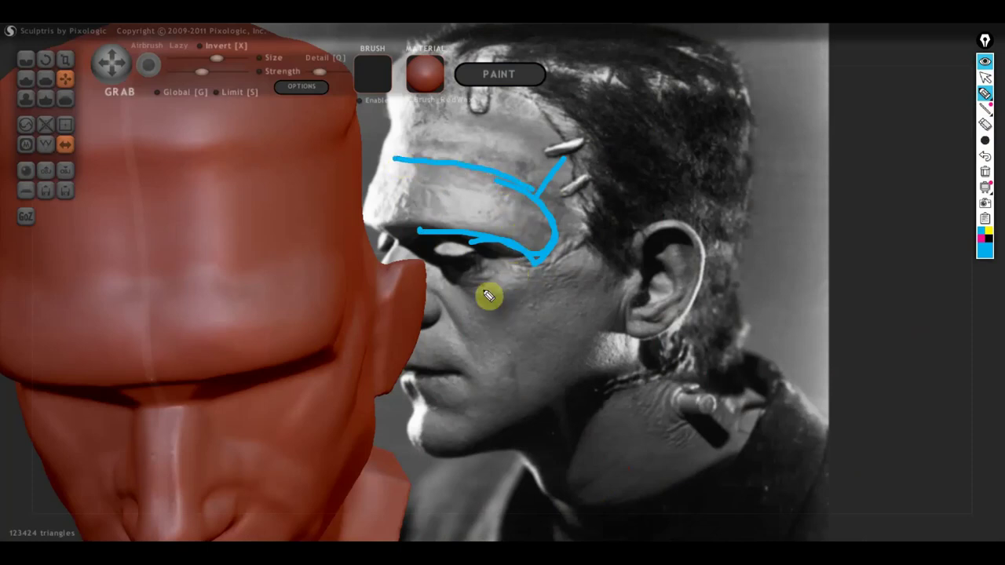
Mark the under-eye area, cheekbone, cheek plane and jaw, then return to the arrow tool
mouse_move(467, 288)
left_mouse_down()
mouse_move(489, 304)
mouse_move(549, 291)
mouse_move(505, 269)
mouse_move(479, 293)
mouse_move(516, 272)
mouse_move(503, 296)
mouse_move(541, 298)
left_mouse_up()
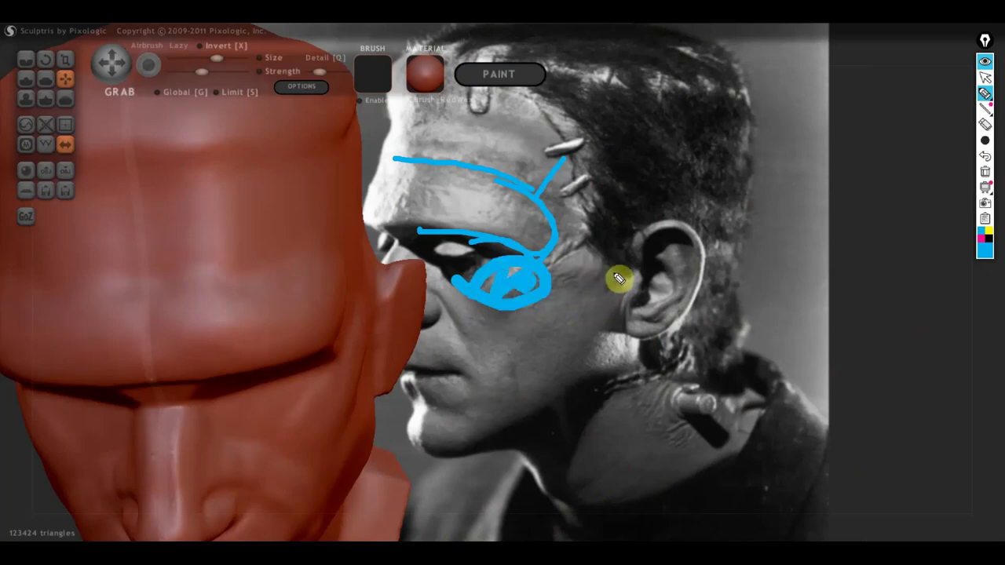
mouse_move(613, 268)
left_mouse_down()
mouse_move(568, 286)
mouse_move(610, 262)
mouse_move(570, 262)
mouse_move(602, 265)
left_mouse_up()
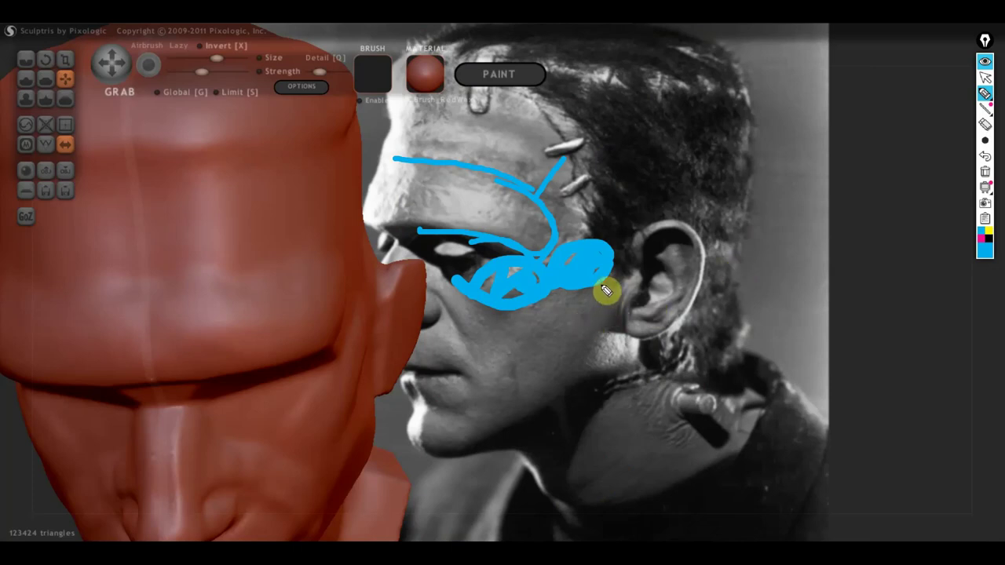
mouse_move(585, 289)
left_mouse_down()
mouse_move(529, 329)
mouse_move(492, 384)
mouse_move(450, 329)
left_mouse_up()
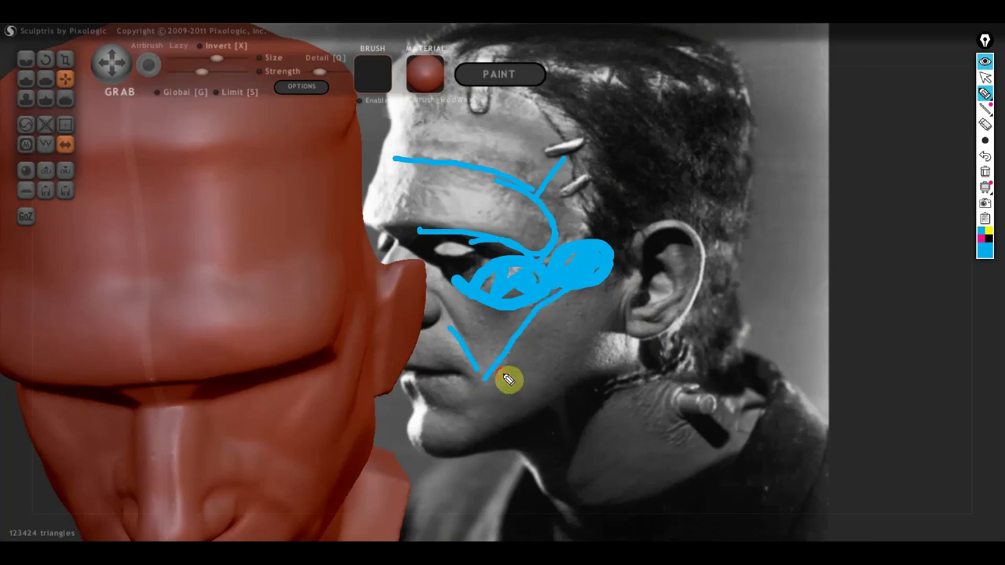
mouse_move(508, 380)
left_mouse_down()
mouse_move(489, 421)
mouse_move(525, 398)
mouse_move(508, 371)
mouse_move(566, 319)
mouse_move(538, 388)
mouse_move(636, 359)
mouse_move(547, 406)
mouse_move(548, 352)
left_mouse_up()
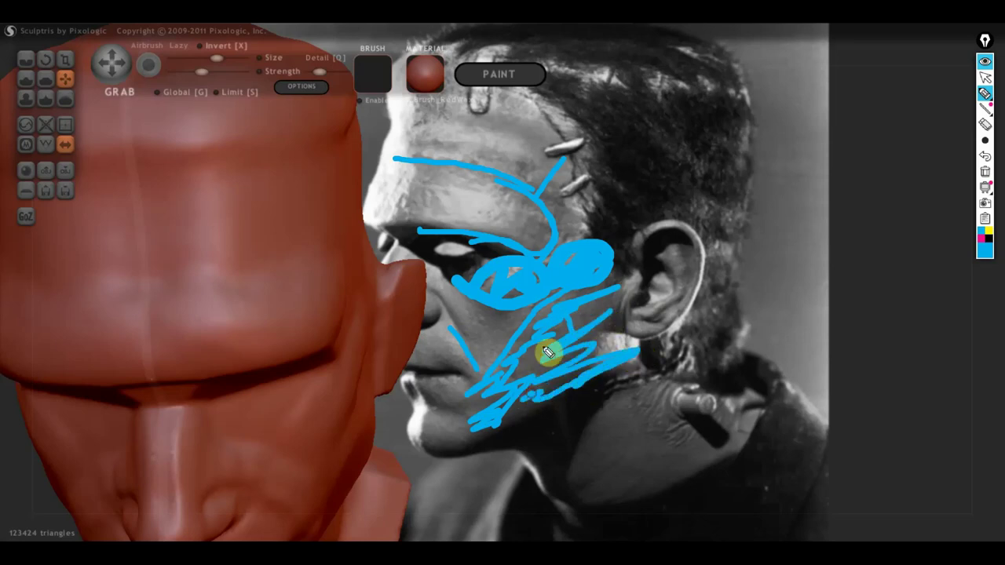
left_click_drag(480, 314, 494, 352)
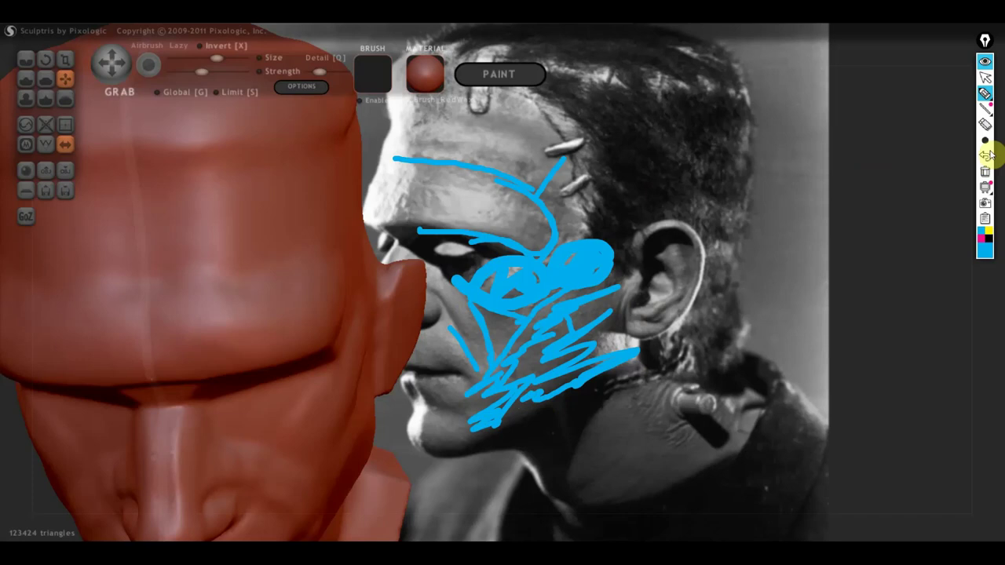
left_click(984, 77)
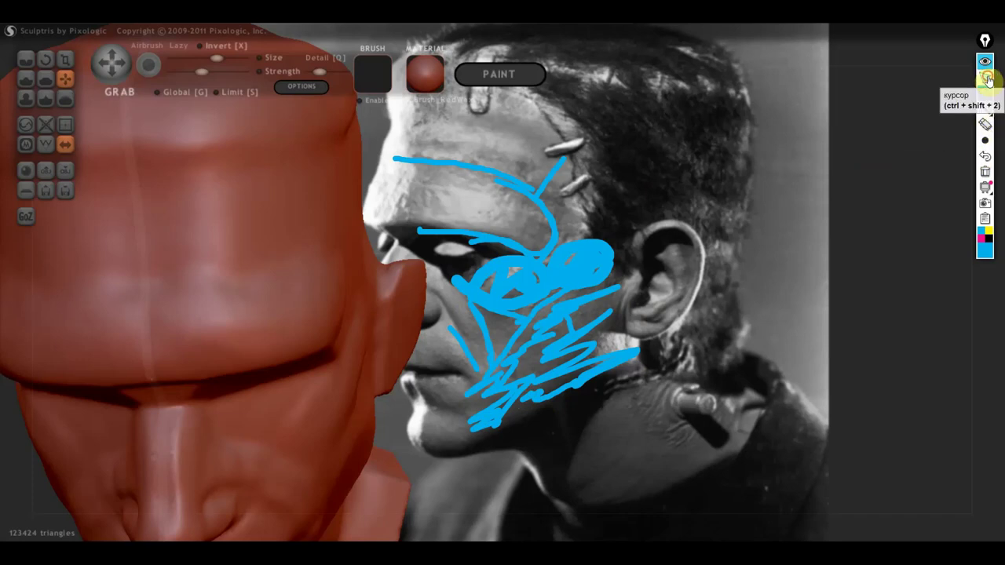
Clear all Epic Pen annotations and turn the head to a three-quarter left view
left_click(984, 171)
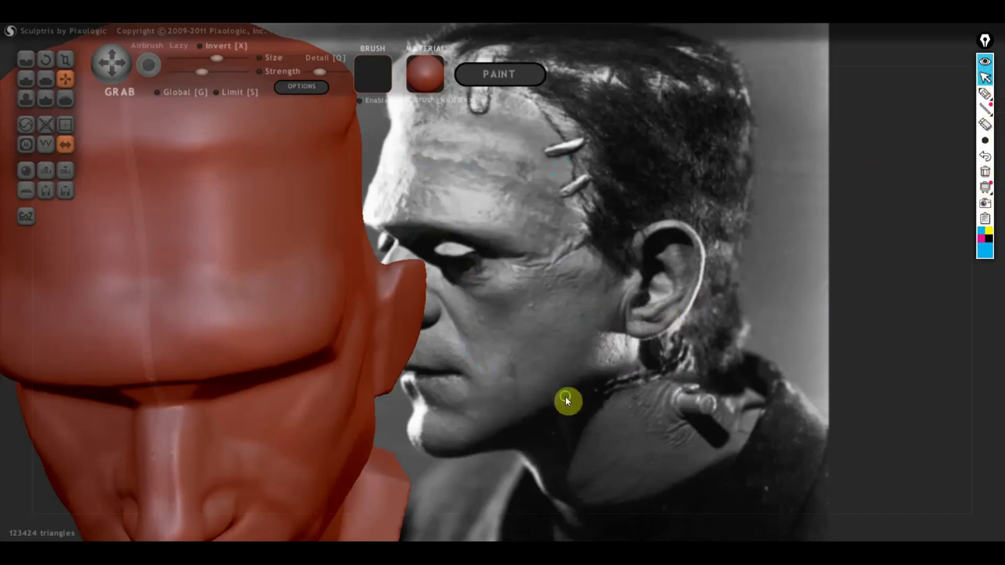
scroll(562, 385, "down", 3)
scroll(549, 384, "down", 3)
scroll(594, 382, "down", 2)
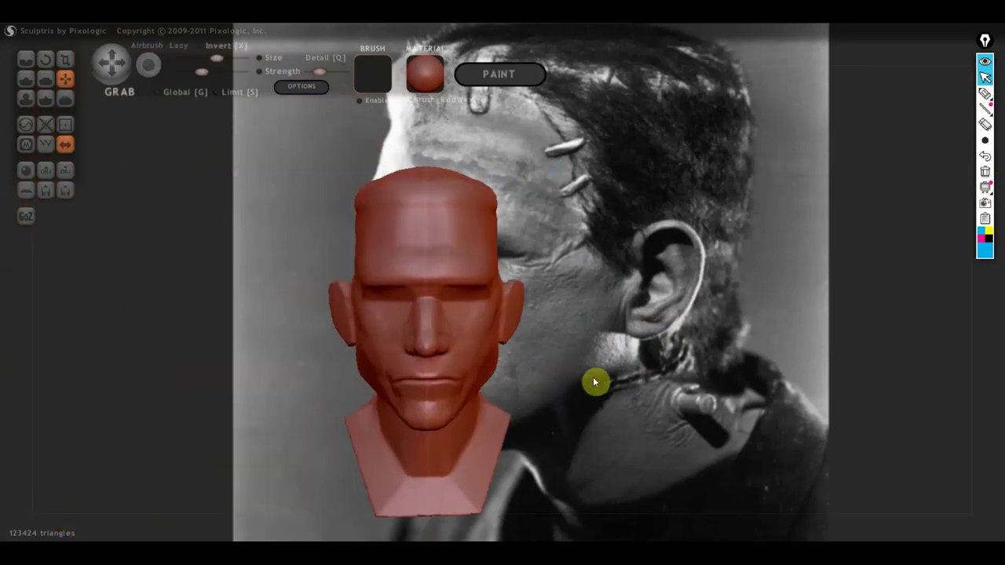
scroll(597, 377, "up", 3)
mouse_move(590, 366)
left_mouse_down()
mouse_move(499, 377)
mouse_move(583, 376)
mouse_move(392, 377)
mouse_move(467, 350)
mouse_move(420, 319)
mouse_move(449, 338)
left_mouse_up()
With the Crease brush, carve crease lines down the cheek and beside the nose
left_click(30, 62)
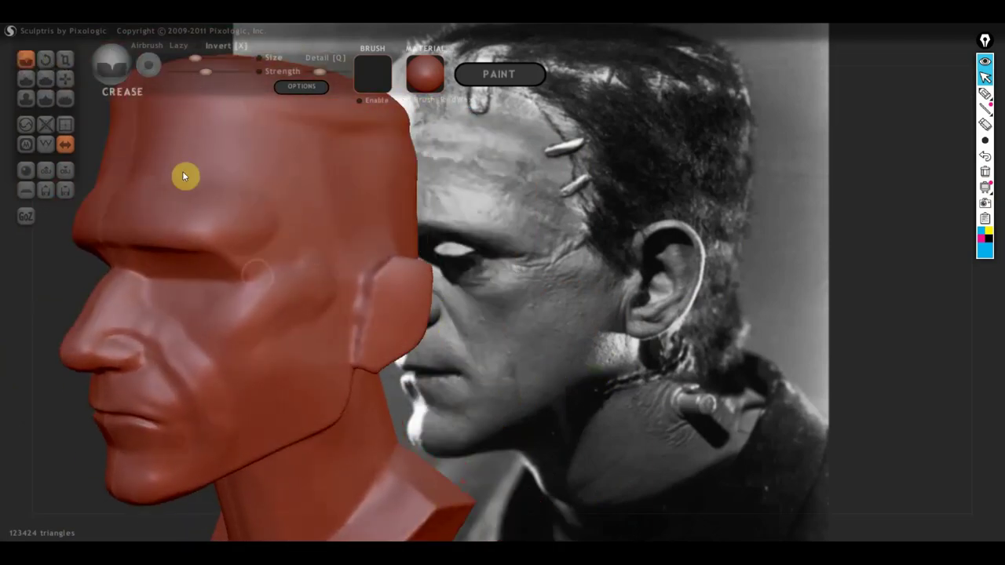
left_click_drag(176, 311, 267, 345)
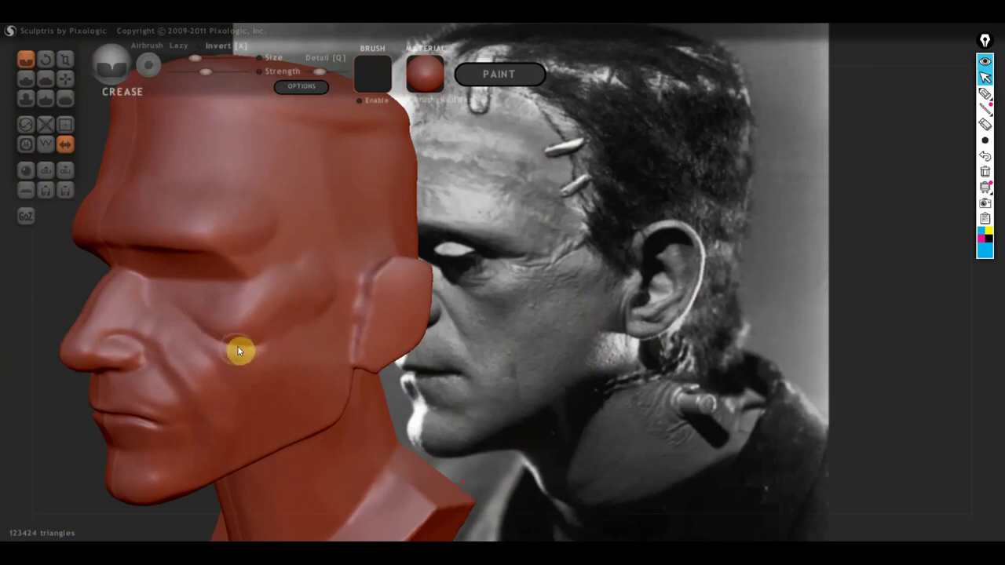
right_click_drag(256, 353, 253, 348)
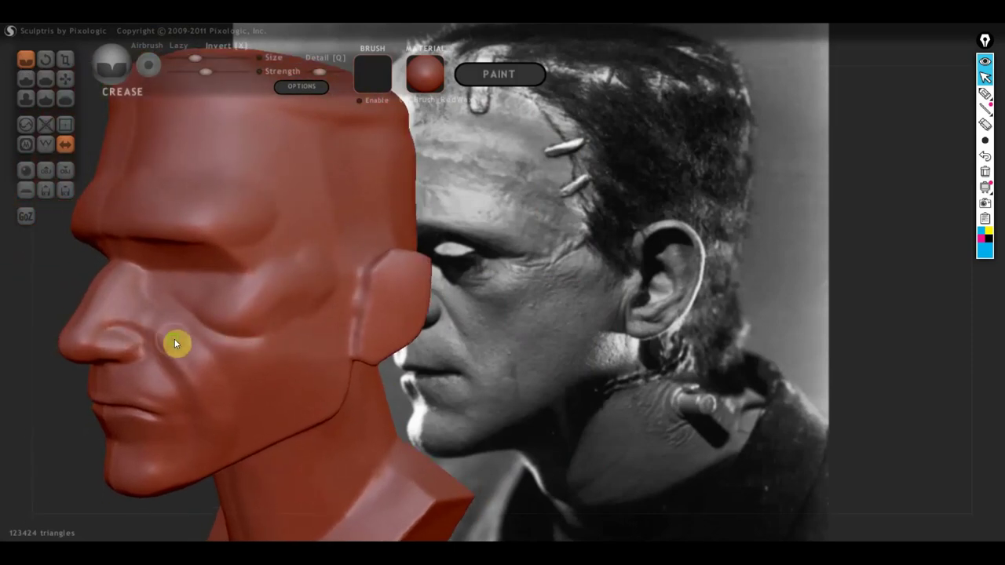
mouse_move(175, 340)
right_mouse_down()
mouse_move(159, 341)
mouse_move(291, 322)
mouse_move(294, 311)
right_mouse_up()
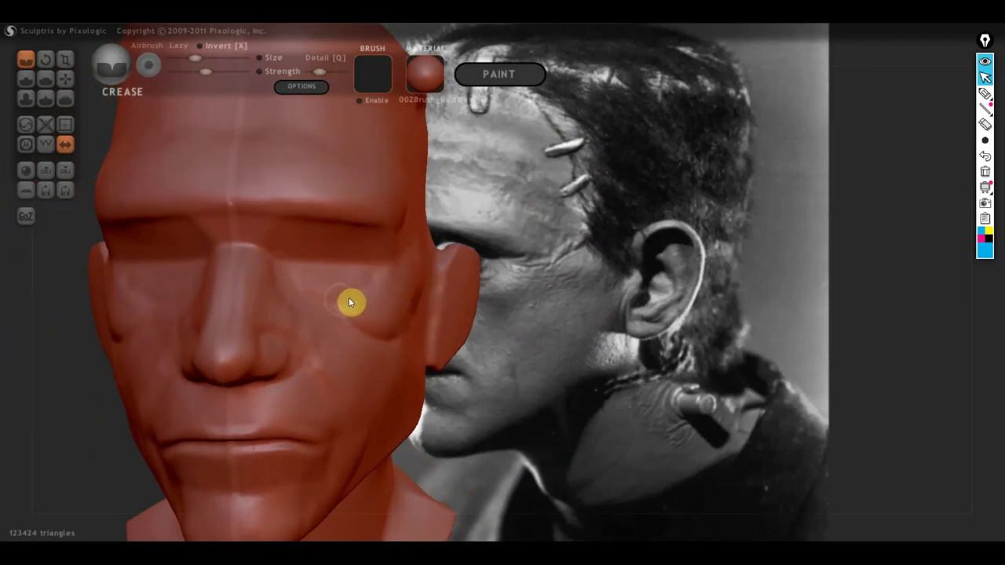
mouse_move(350, 302)
left_mouse_down()
mouse_move(303, 296)
mouse_move(366, 292)
left_mouse_up()
Crease along the brow and around the right eye socket, ending near a front view
mouse_move(377, 267)
right_mouse_down()
mouse_move(383, 277)
mouse_move(410, 267)
mouse_move(398, 274)
right_mouse_up()
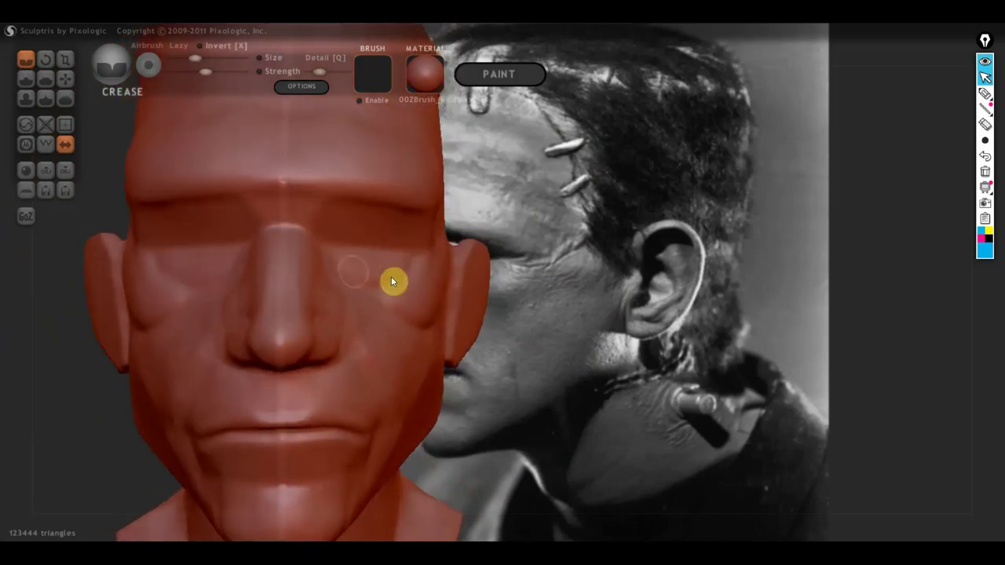
mouse_move(333, 258)
left_mouse_down()
mouse_move(394, 258)
mouse_move(343, 240)
mouse_move(416, 253)
left_mouse_up()
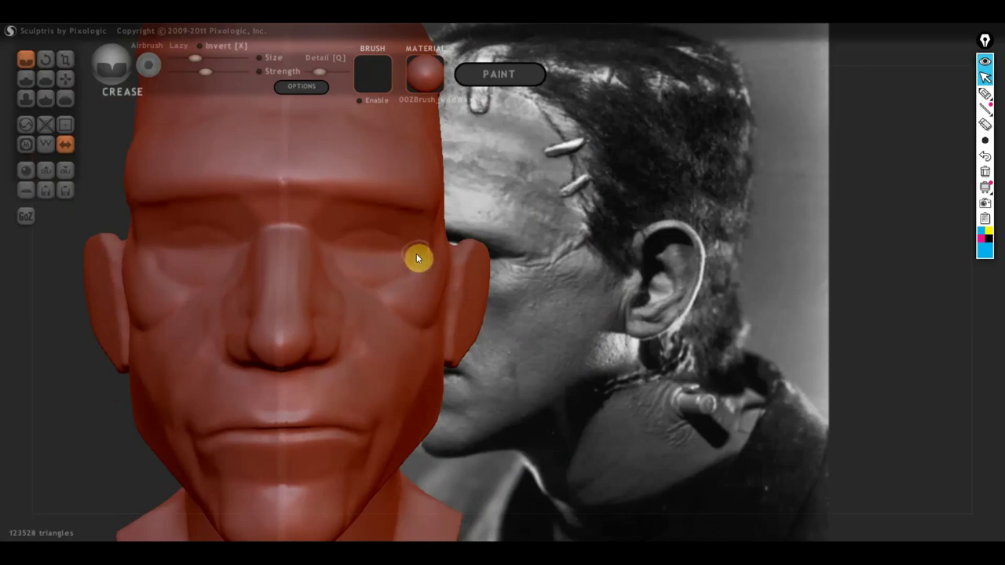
mouse_move(417, 256)
right_mouse_down()
mouse_move(304, 259)
mouse_move(411, 260)
mouse_move(453, 276)
right_mouse_up()
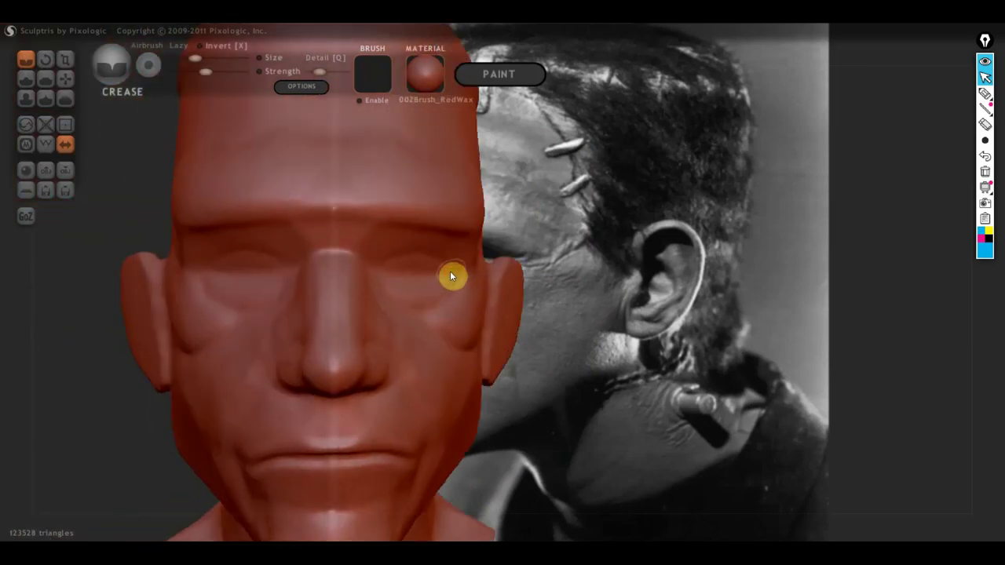
mouse_move(445, 264)
left_mouse_down()
mouse_move(411, 250)
mouse_move(381, 266)
left_mouse_up()
scroll(453, 279, "down", 2)
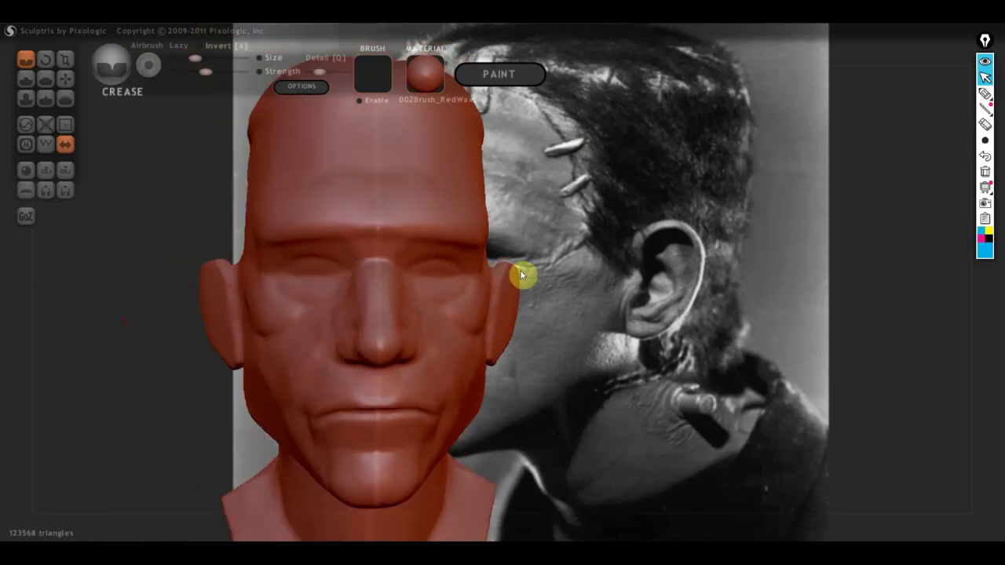
right_click_drag(512, 274, 514, 270)
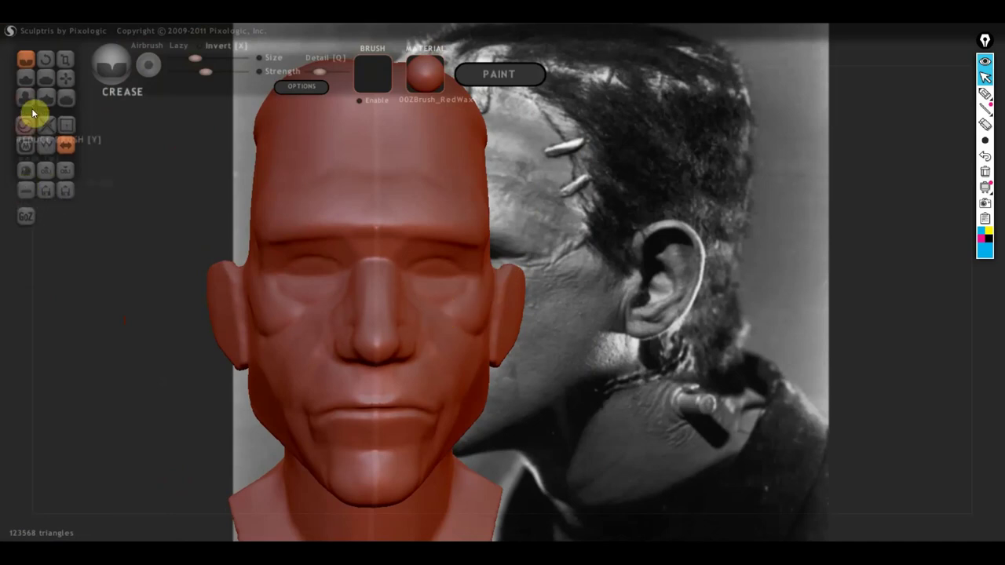
Select the Draw brush, zoom in and deepen the eyelid creases on both eyes
left_click(25, 79)
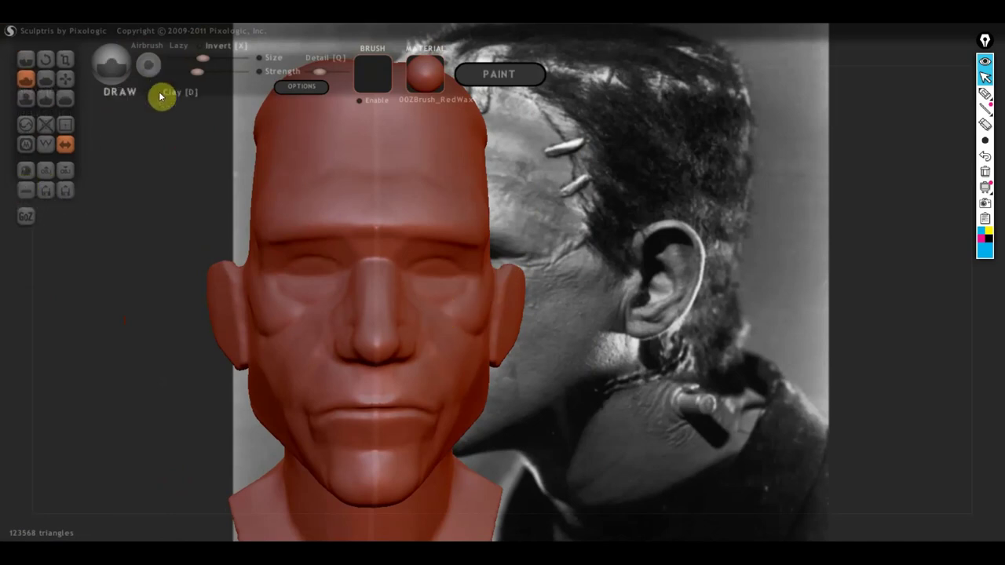
scroll(444, 289, "up", 2)
scroll(346, 220, "up", 2)
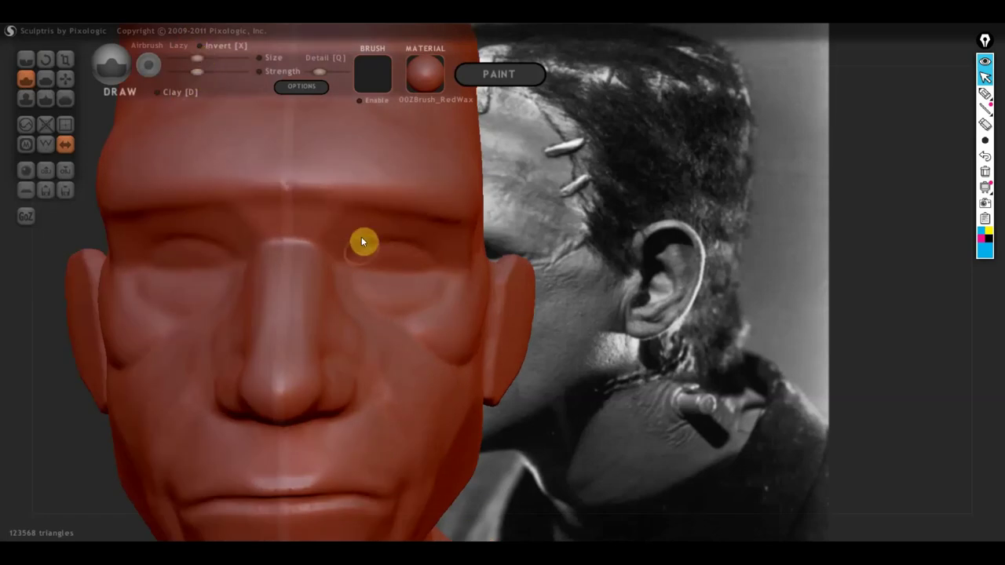
scroll(344, 257, "up", 2)
scroll(385, 260, "up", 1)
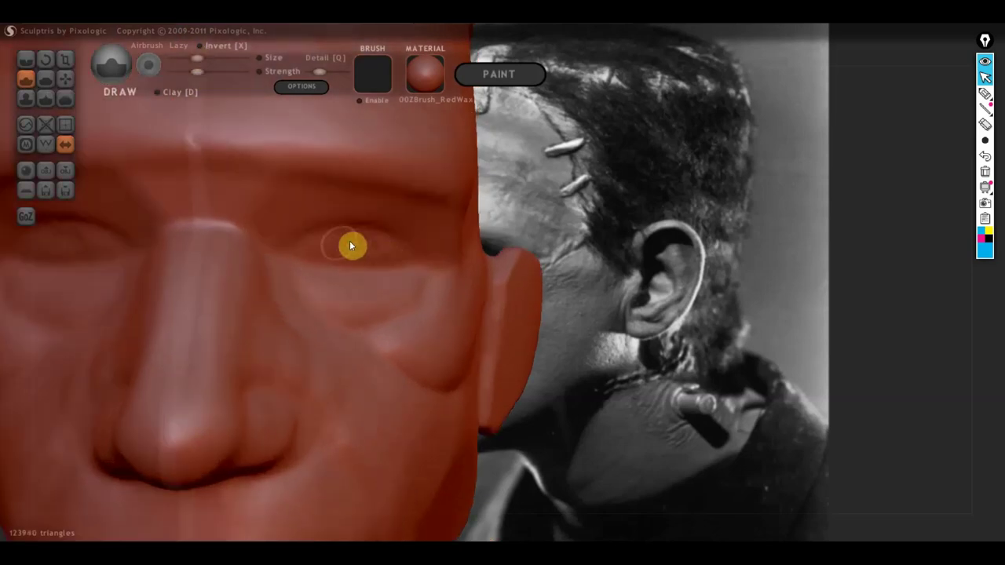
mouse_move(307, 255)
left_mouse_down()
mouse_move(321, 242)
mouse_move(393, 261)
mouse_move(305, 249)
left_mouse_up()
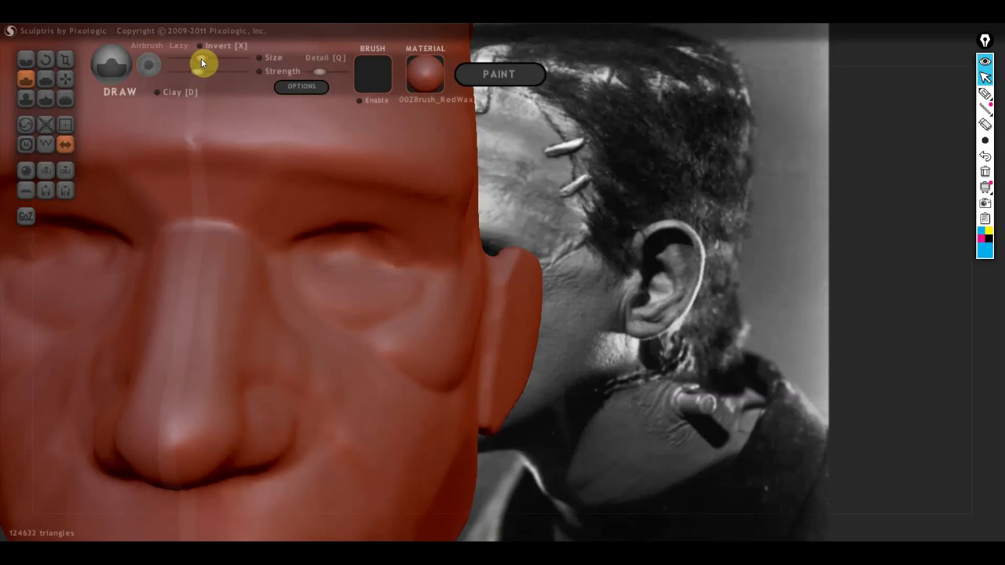
right_click_drag(304, 192, 389, 269)
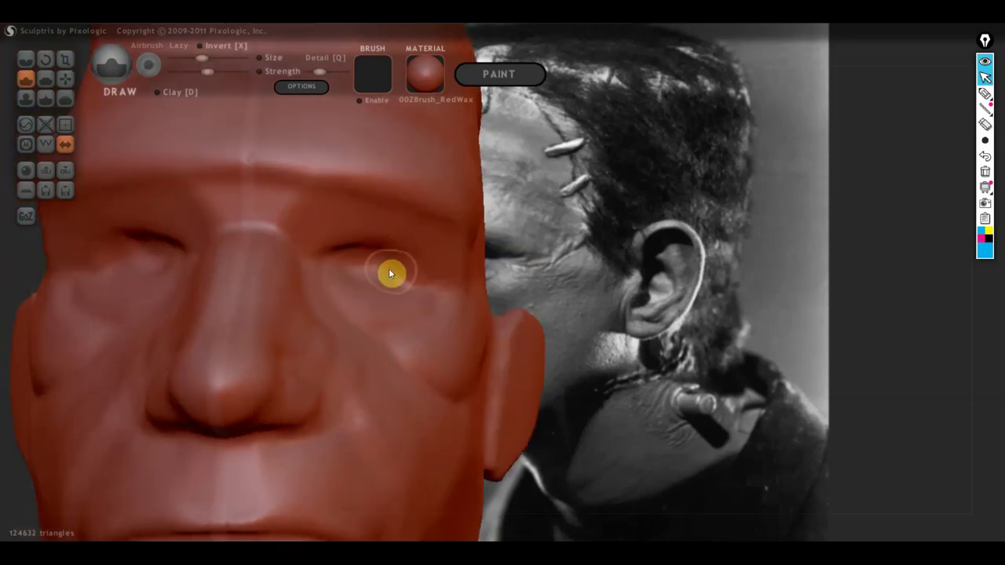
Build up the lower and upper eyelids and the inner eye corners
mouse_move(389, 271)
left_mouse_down()
mouse_move(354, 262)
mouse_move(410, 281)
mouse_move(341, 262)
left_mouse_up()
mouse_move(341, 262)
right_mouse_down()
mouse_move(393, 271)
mouse_move(399, 299)
right_mouse_up()
mouse_move(399, 298)
left_mouse_down()
mouse_move(374, 283)
mouse_move(409, 293)
left_mouse_up()
mouse_move(409, 292)
right_mouse_down()
mouse_move(388, 350)
mouse_move(400, 395)
mouse_move(403, 244)
right_mouse_up()
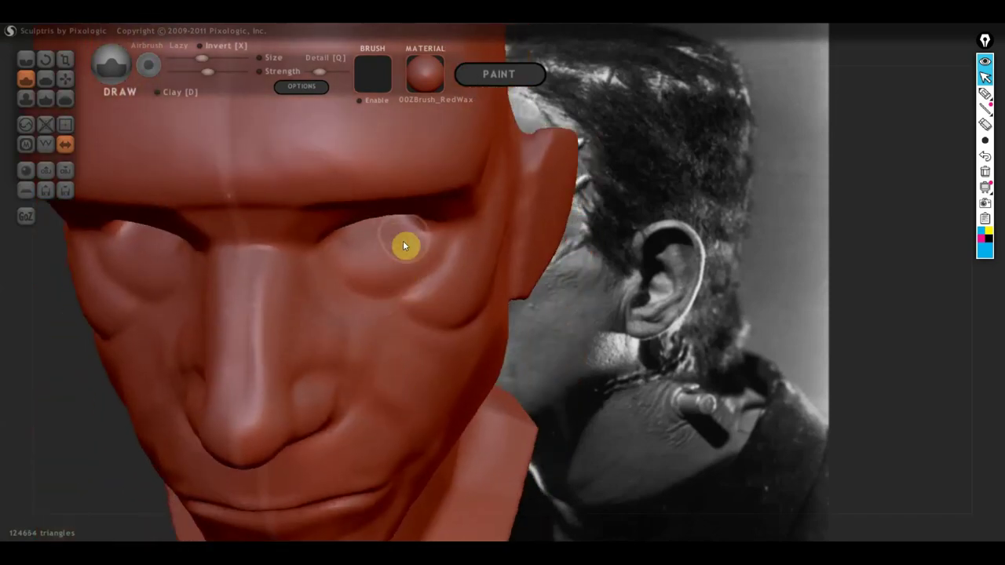
mouse_move(403, 245)
left_mouse_down()
mouse_move(354, 249)
mouse_move(413, 231)
mouse_move(348, 243)
mouse_move(400, 228)
mouse_move(355, 235)
left_mouse_up()
mouse_move(354, 235)
right_mouse_down()
mouse_move(372, 204)
mouse_move(354, 213)
right_mouse_up()
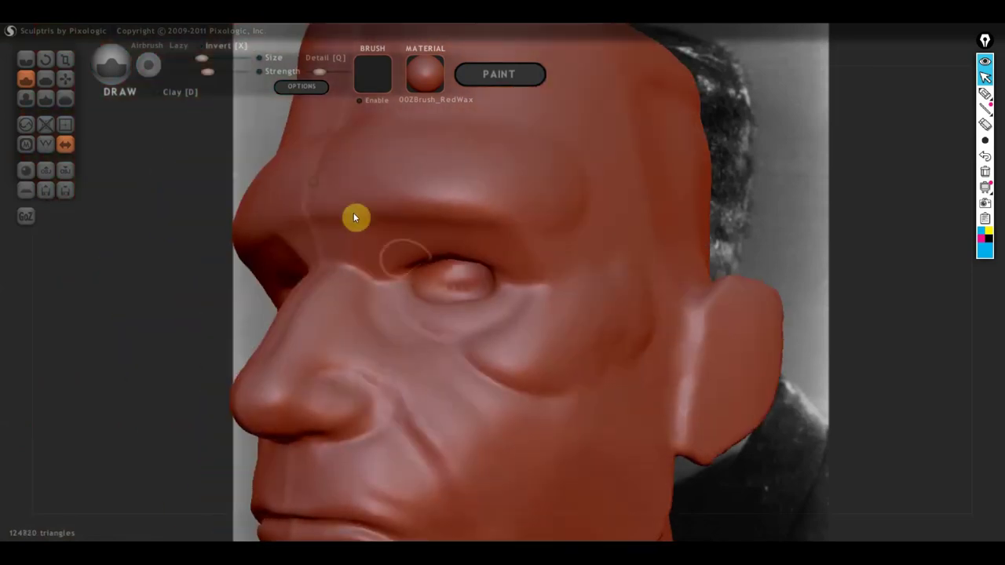
mouse_move(453, 274)
left_mouse_down()
mouse_move(421, 294)
mouse_move(466, 288)
mouse_move(458, 301)
left_mouse_up()
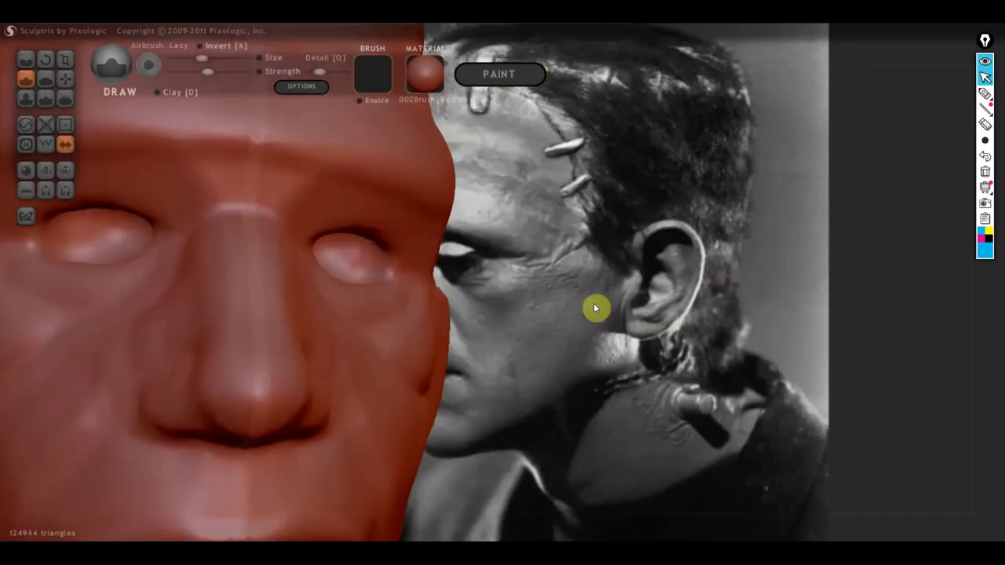
mouse_move(374, 274)
left_mouse_down()
mouse_move(343, 245)
mouse_move(374, 268)
mouse_move(359, 265)
mouse_move(369, 291)
left_mouse_up()
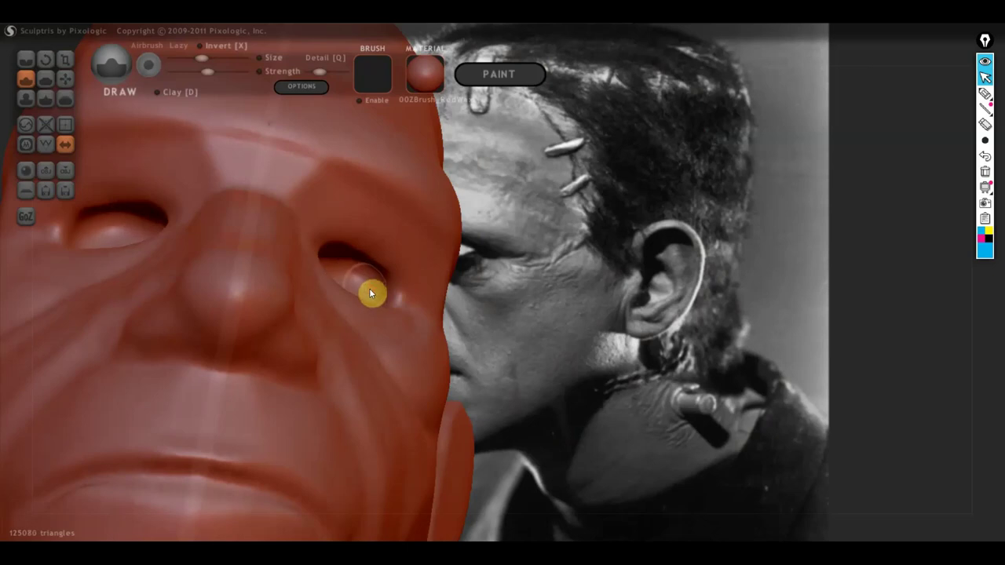
Refine the eye area from low and side angles, reaching 125468 triangles in front view
mouse_move(369, 288)
right_mouse_down()
mouse_move(334, 310)
mouse_move(305, 395)
right_mouse_up()
mouse_move(304, 395)
left_mouse_down()
mouse_move(397, 237)
mouse_move(356, 237)
mouse_move(365, 213)
mouse_move(397, 211)
left_mouse_up()
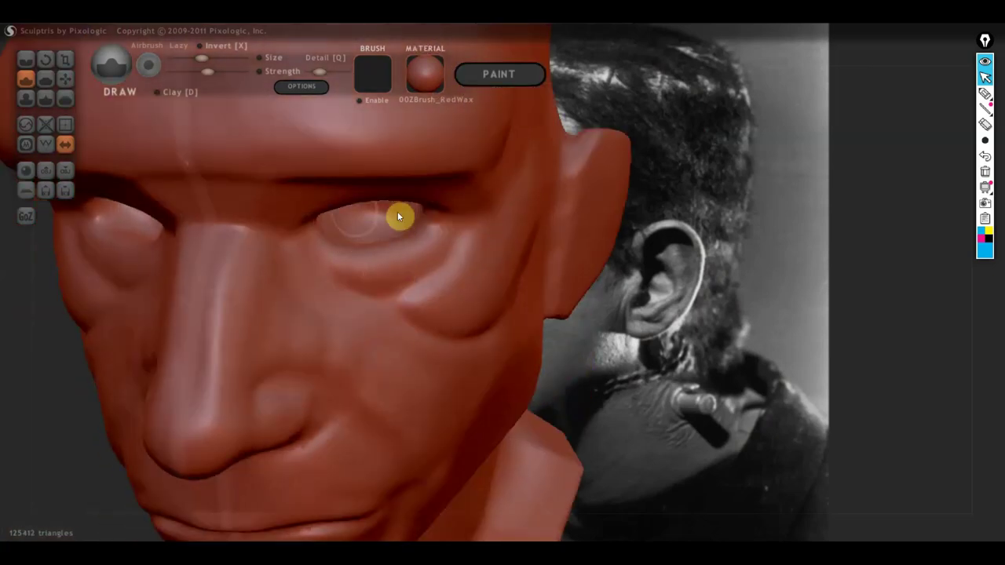
mouse_move(397, 212)
right_mouse_down()
mouse_move(374, 241)
mouse_move(300, 198)
right_mouse_up()
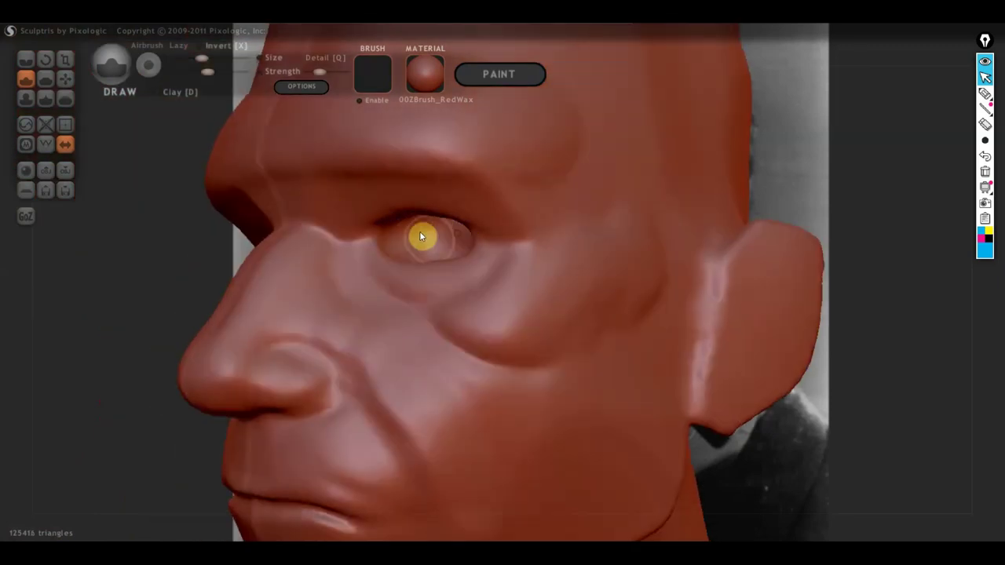
mouse_move(437, 235)
left_mouse_down()
mouse_move(397, 233)
mouse_move(465, 250)
left_mouse_up()
right_click_drag(465, 250, 618, 252)
scroll(550, 275, "down", 3)
scroll(522, 299, "down", 3)
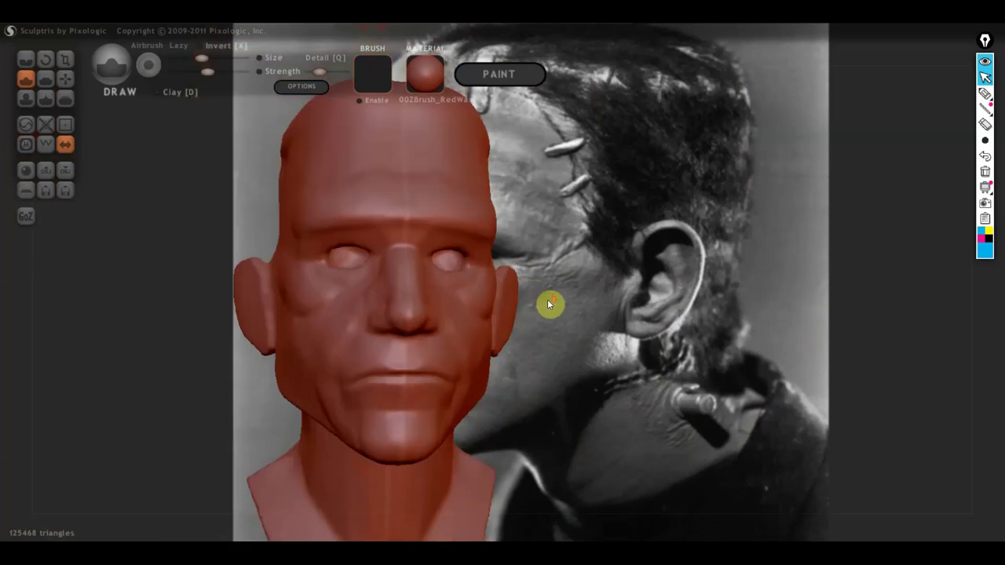
mouse_move(563, 314)
right_mouse_down("shift")
mouse_move(582, 360)
mouse_move(398, 352)
right_mouse_up("shift")
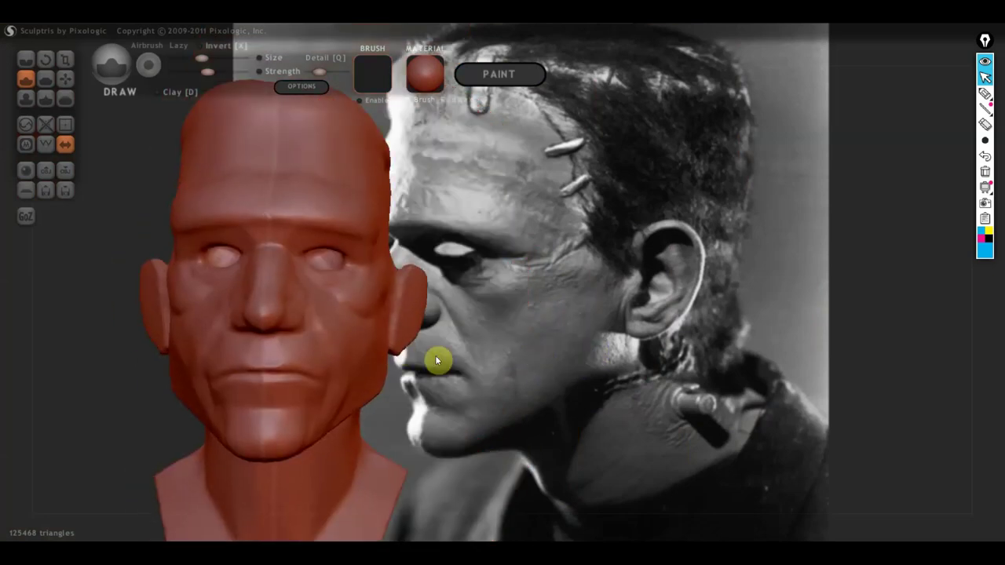
scroll(263, 348, "up", 2)
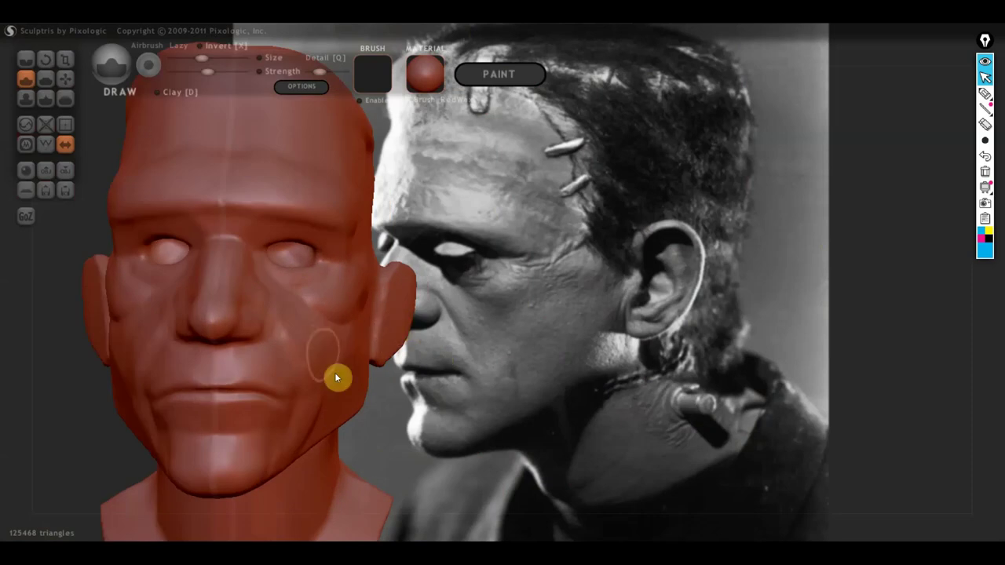
left_click(26, 60)
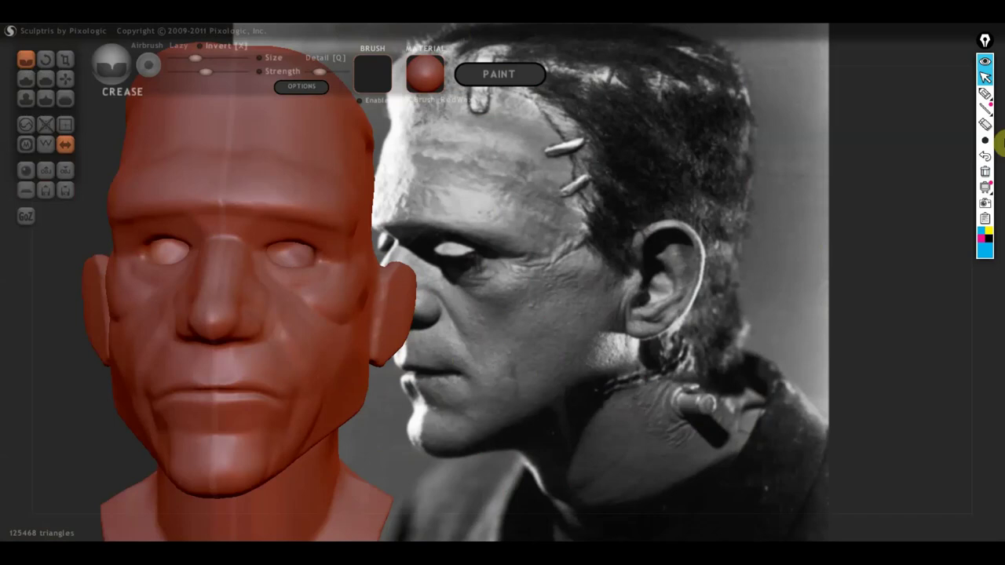
left_click(985, 94)
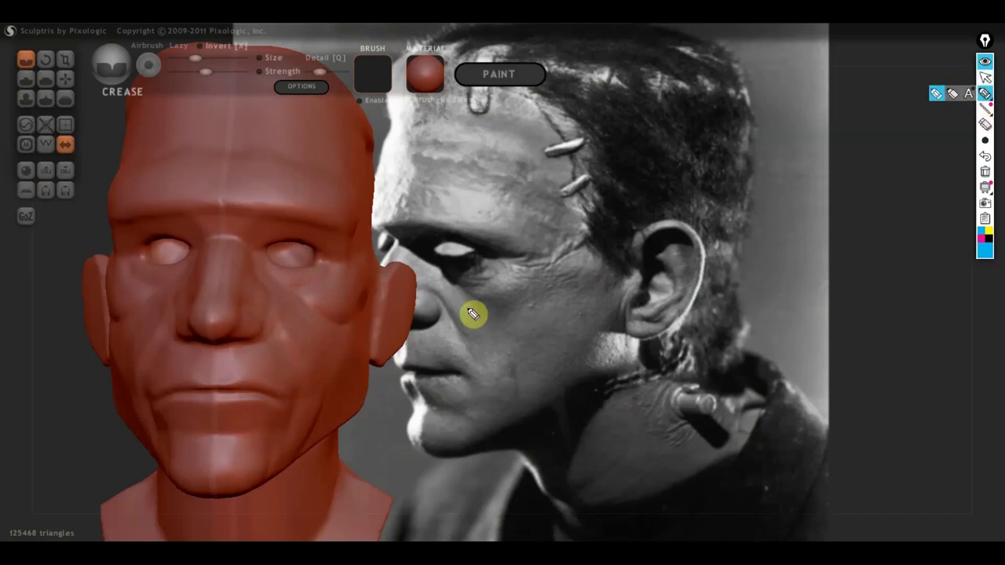
mouse_move(460, 288)
left_mouse_down()
mouse_move(493, 338)
mouse_move(477, 298)
mouse_move(511, 321)
mouse_move(498, 359)
mouse_move(477, 303)
left_mouse_up()
left_click_drag(511, 349, 517, 434)
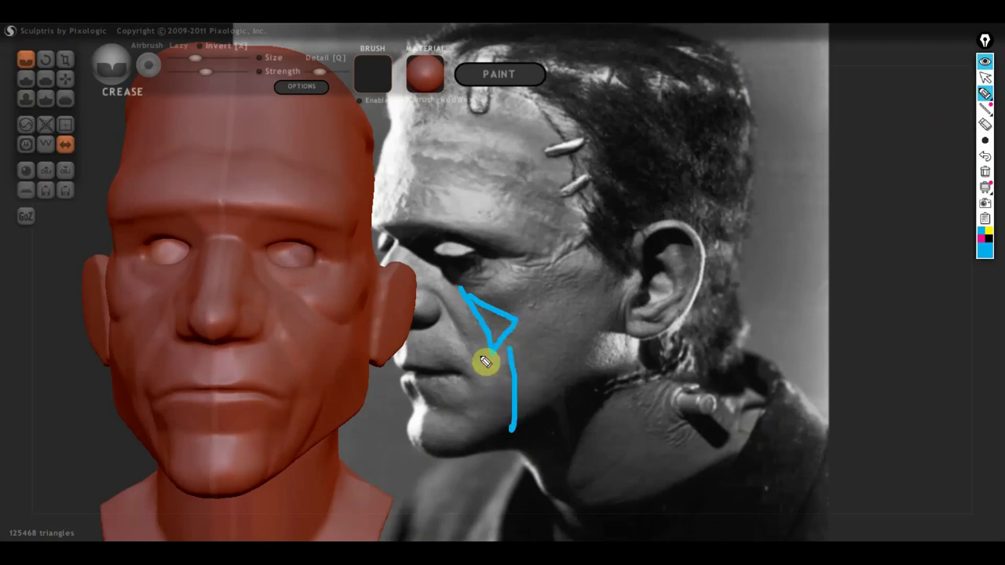
mouse_move(482, 359)
left_mouse_down()
mouse_move(488, 425)
mouse_move(480, 385)
mouse_move(445, 409)
left_mouse_up()
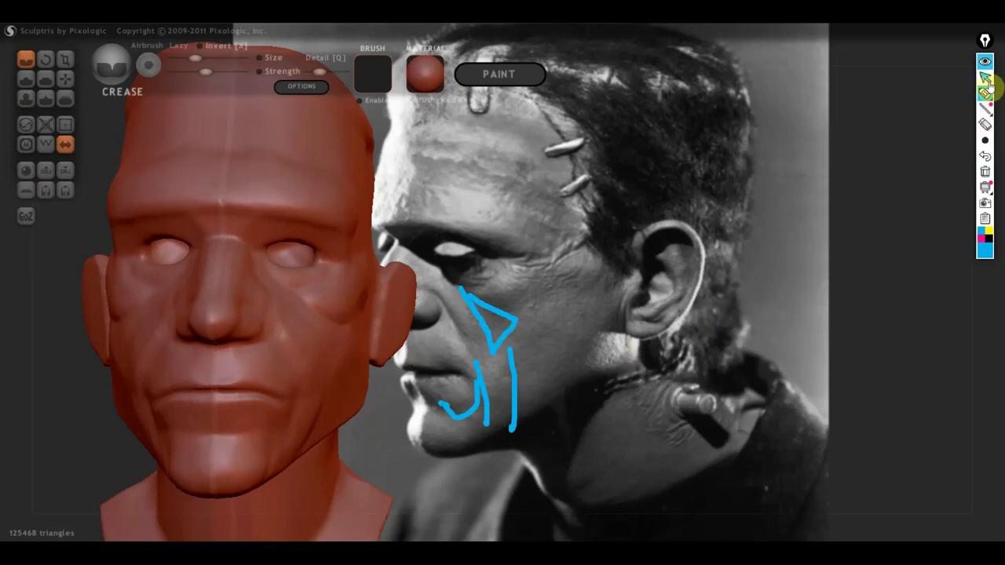
left_click(985, 77)
mouse_move(624, 381)
left_mouse_down()
mouse_move(512, 404)
mouse_move(427, 405)
left_mouse_up()
scroll(428, 402, "up", 3)
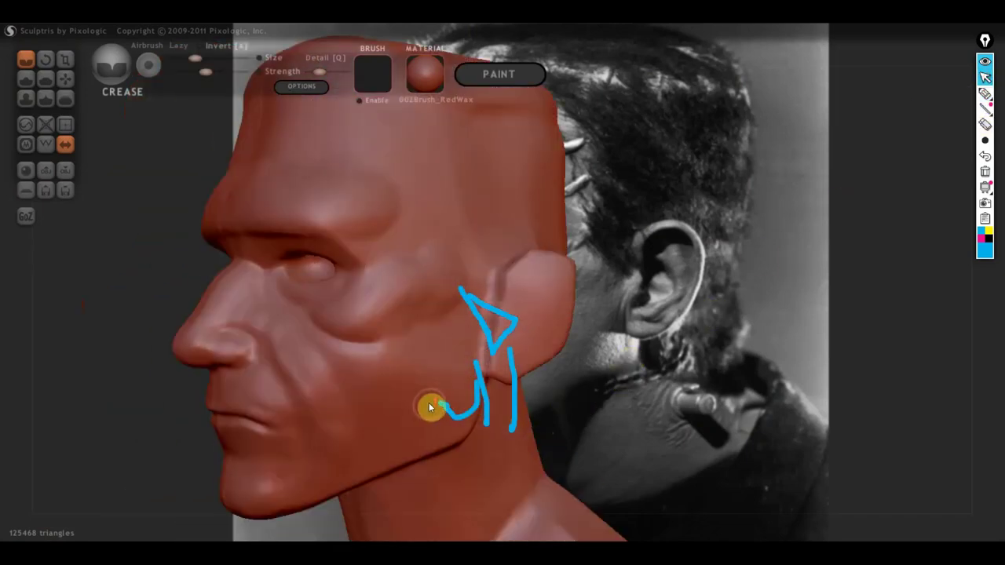
left_click(984, 171)
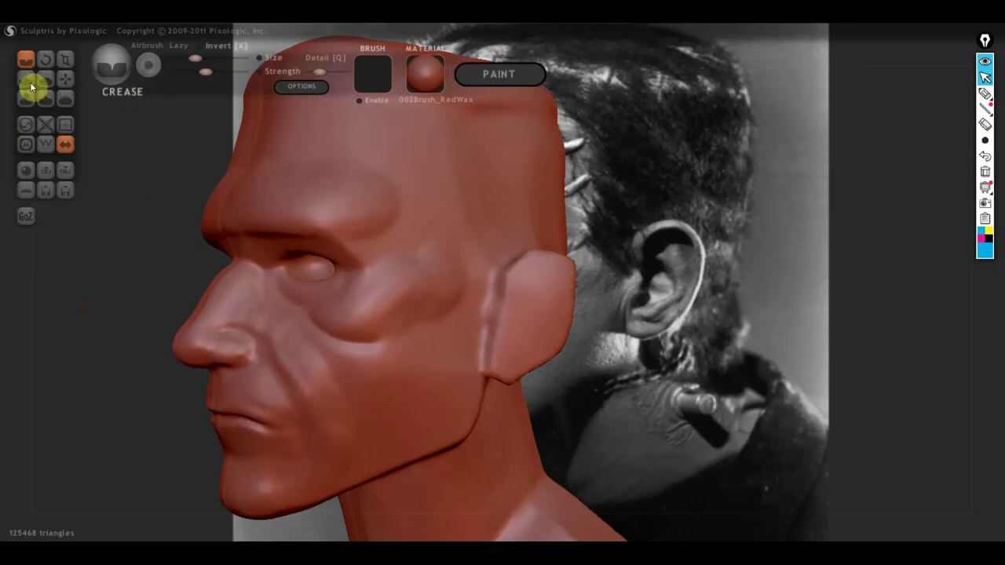
Add a Crease stroke along the cheek below the eye to define its plane
left_click_drag(344, 306, 220, 312, "alt")
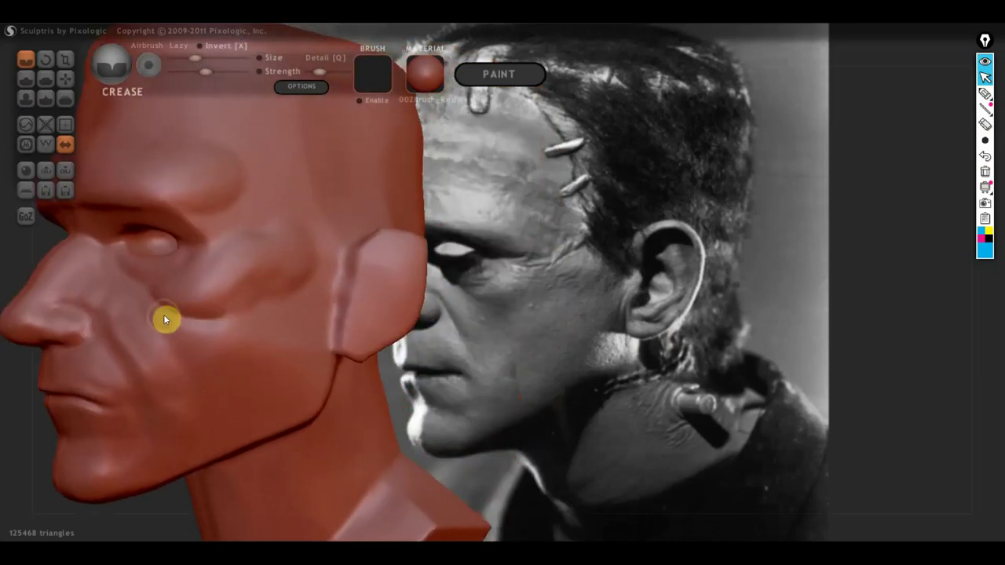
left_click_drag(132, 284, 134, 291)
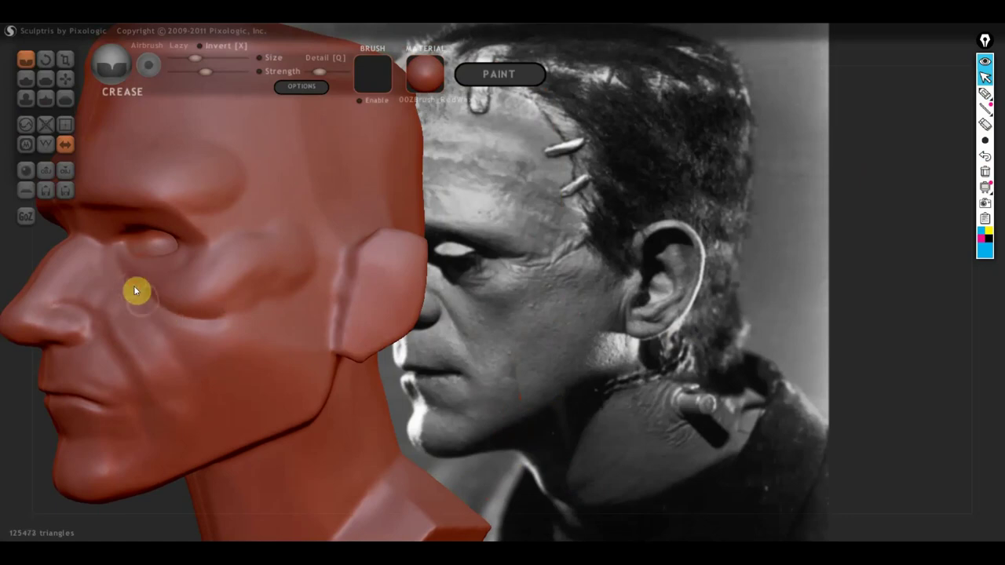
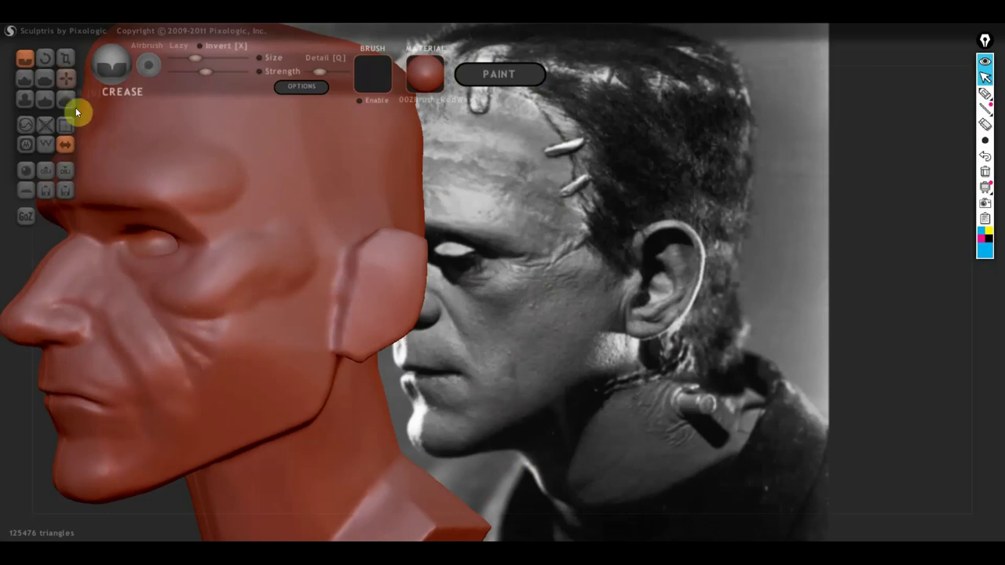
Undo the dark cheek stroke, then sculpt and smooth soft folds below the cheekbone with Clay Draw
left_click(29, 85)
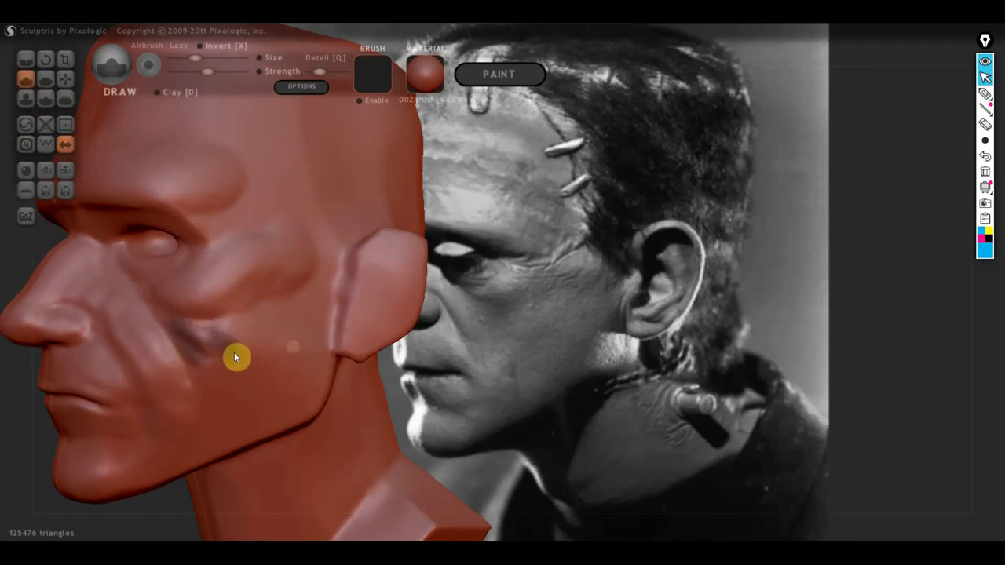
key("ctrl+z")
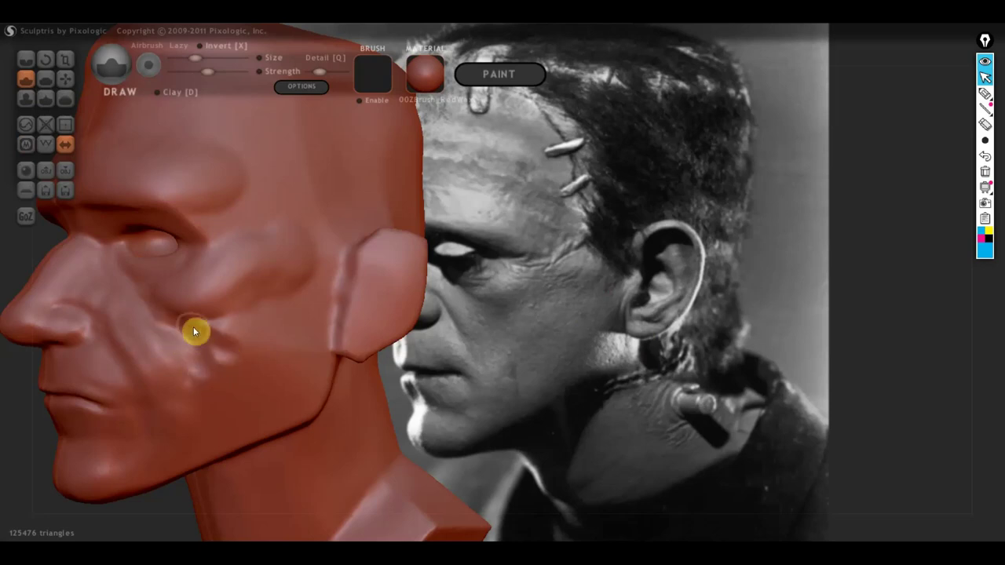
left_click(157, 92)
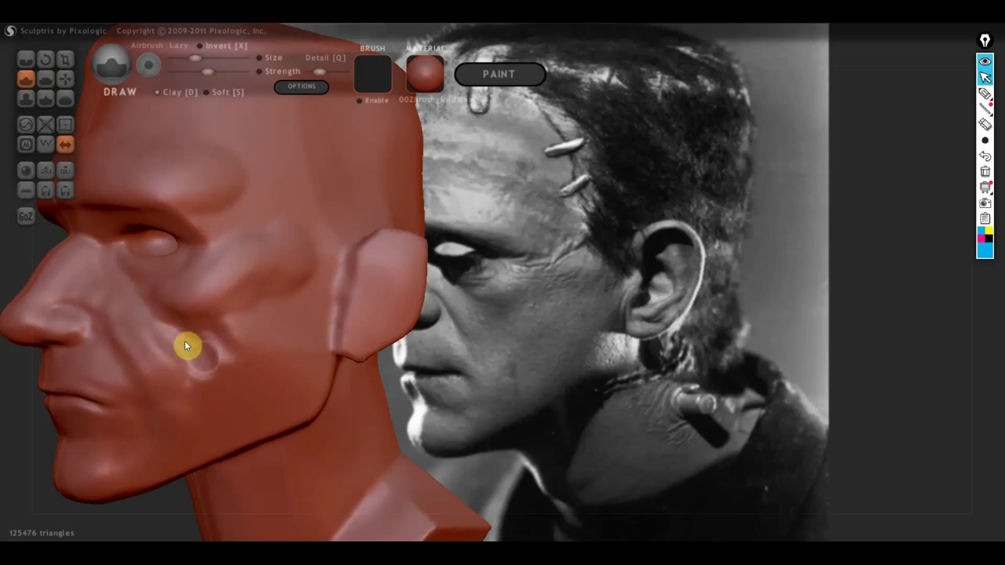
mouse_move(168, 322)
left_mouse_down()
mouse_move(197, 350)
mouse_move(215, 393)
left_mouse_up()
left_click_drag(144, 305, 202, 366)
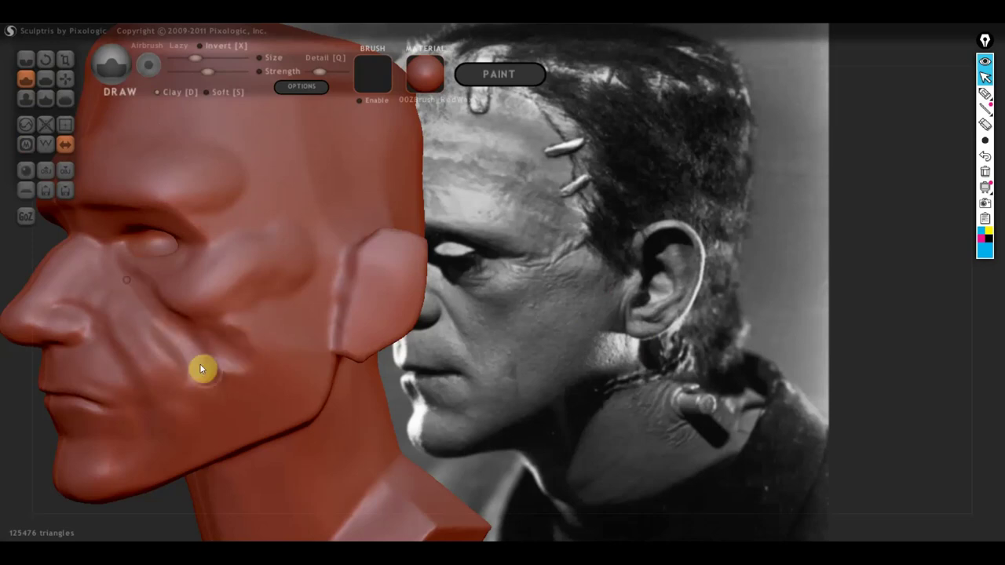
mouse_move(141, 300)
left_mouse_down("shift")
mouse_move(189, 359)
mouse_move(146, 309)
mouse_move(173, 384)
mouse_move(98, 295)
left_mouse_up("shift")
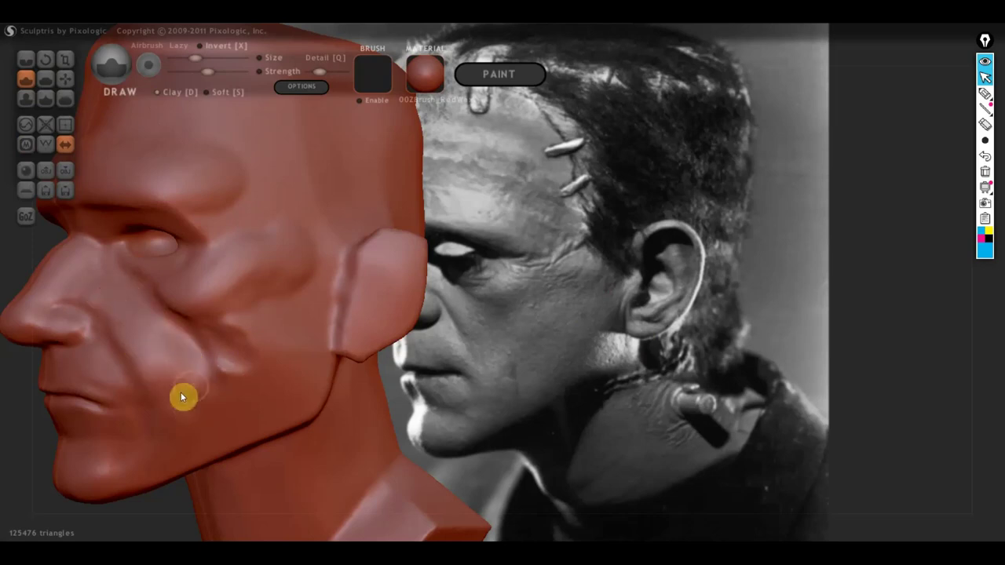
right_click_drag(216, 370, 168, 369)
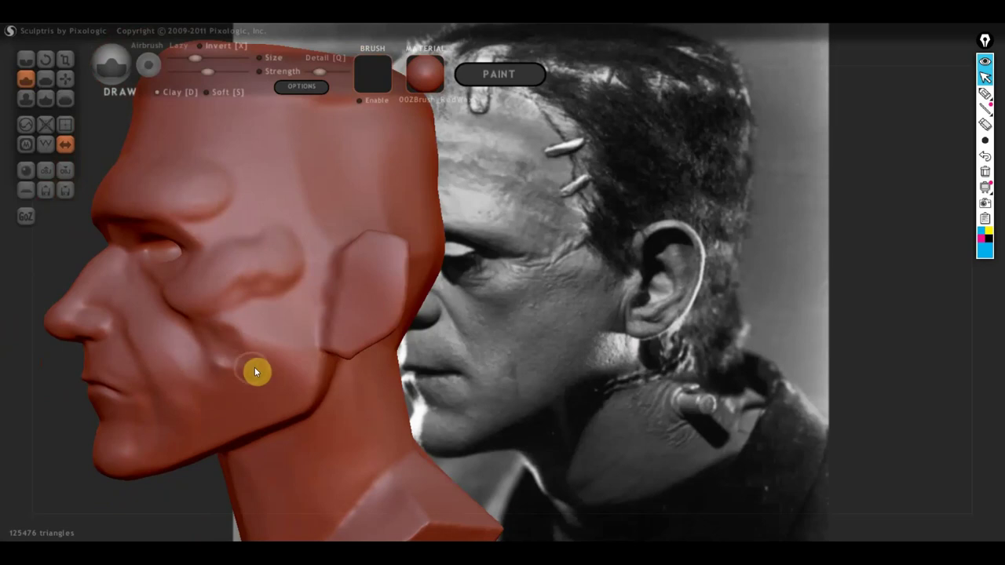
Lower the Strength slider and orbit the head round from profile to face forward
right_click_drag(258, 370, 294, 398)
scroll(373, 413, "up", 2)
right_click_drag(372, 413, 256, 350)
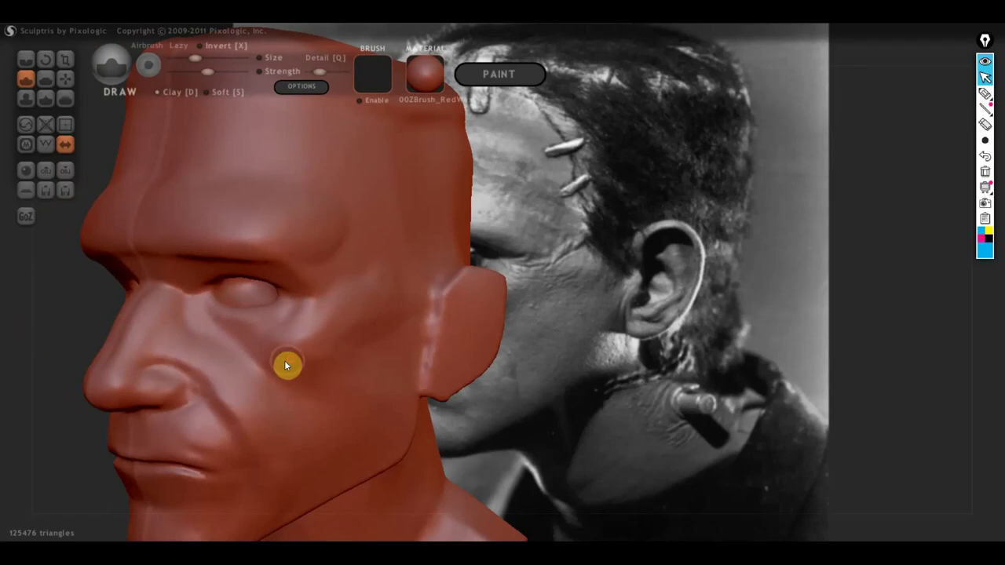
left_click(191, 72)
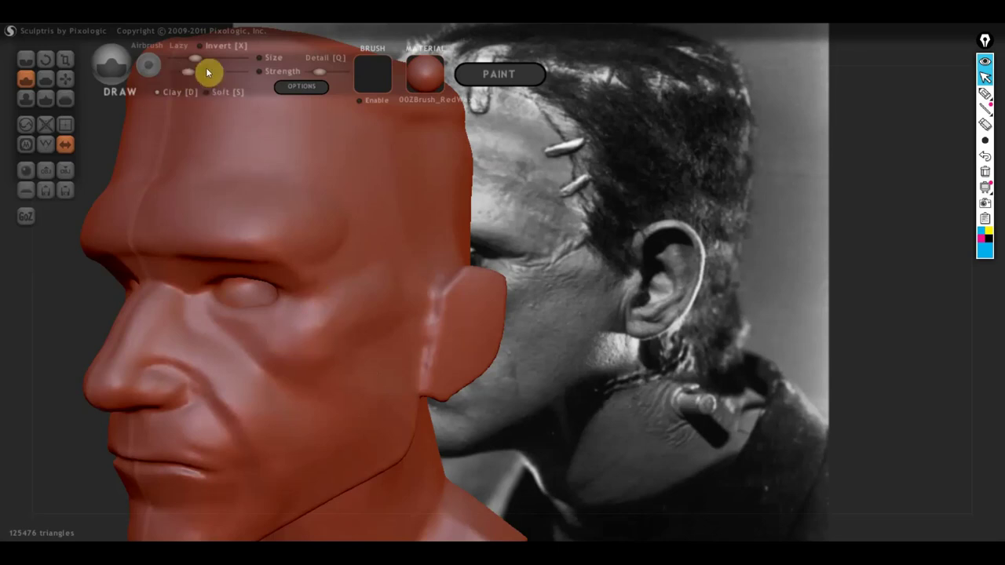
mouse_move(399, 368)
right_mouse_down()
mouse_move(422, 373)
mouse_move(408, 382)
mouse_move(416, 407)
right_mouse_up()
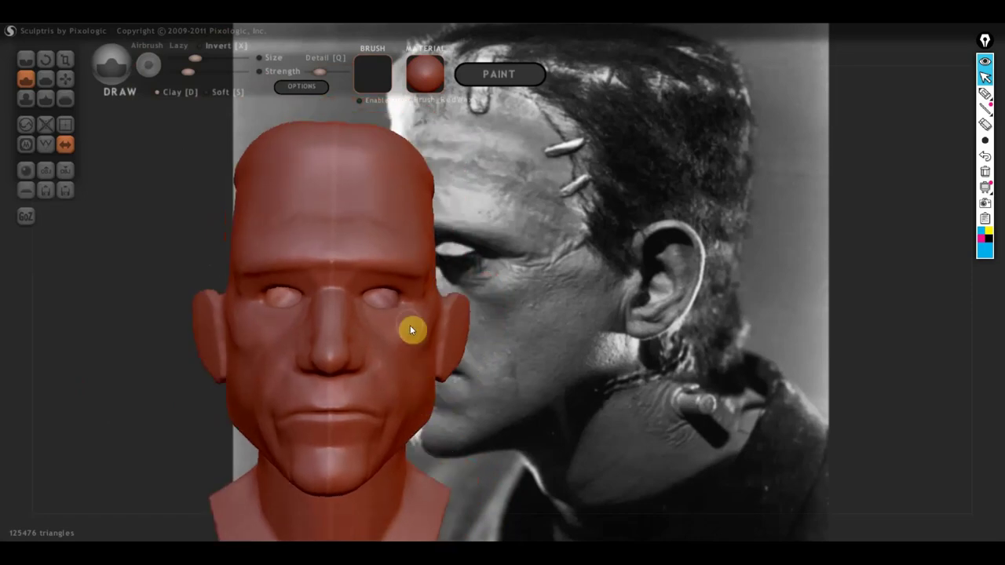
Zoom in and build up the brow above the right eye, adding a small bulge
scroll(410, 325, "up", 2)
scroll(410, 325, "up", 3)
scroll(398, 314, "up", 1)
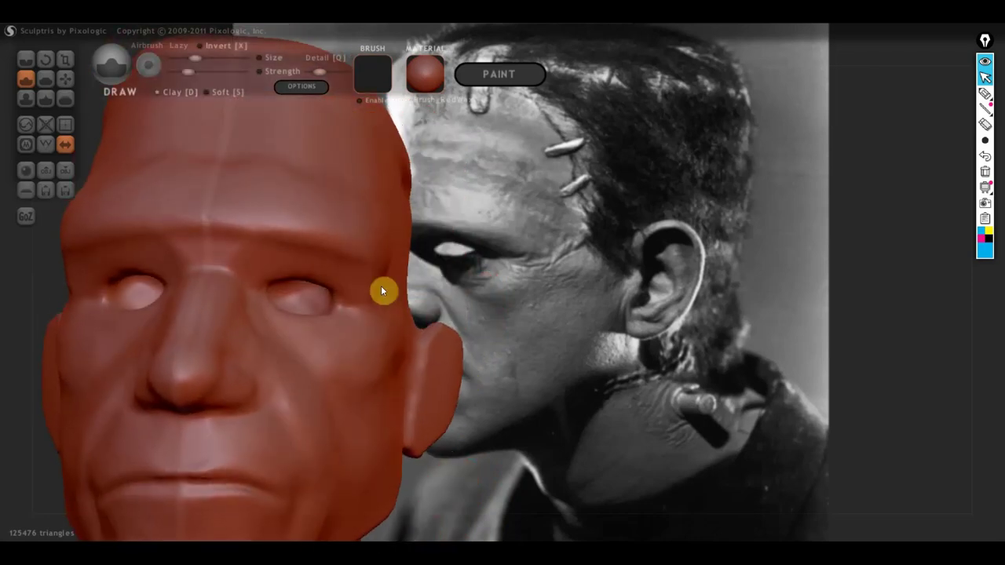
mouse_move(380, 291)
right_mouse_down()
mouse_move(392, 283)
mouse_move(374, 277)
right_mouse_up()
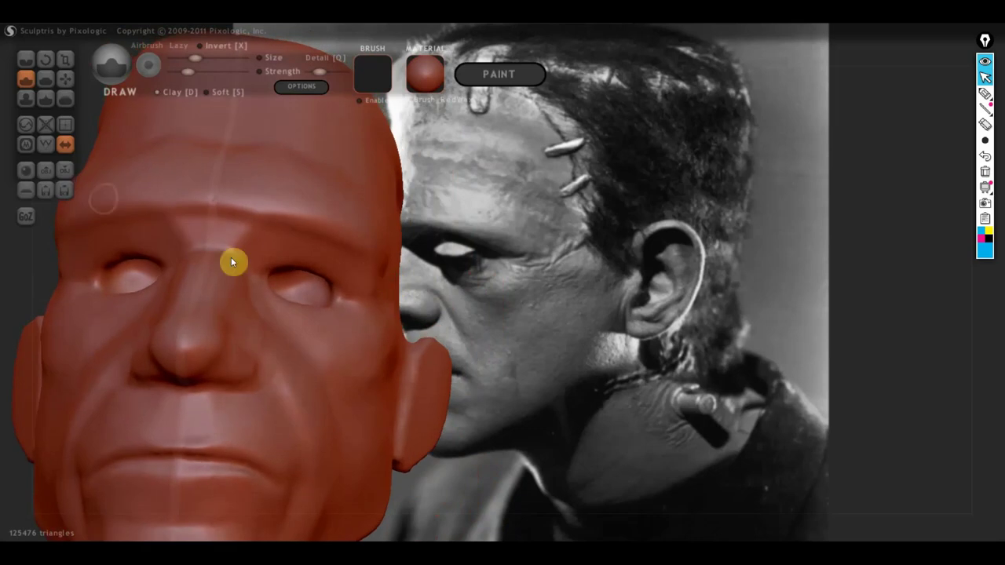
mouse_move(351, 251)
left_mouse_down()
mouse_move(345, 272)
mouse_move(362, 287)
mouse_move(338, 278)
mouse_move(354, 260)
mouse_move(331, 253)
mouse_move(356, 249)
mouse_move(353, 267)
left_mouse_up()
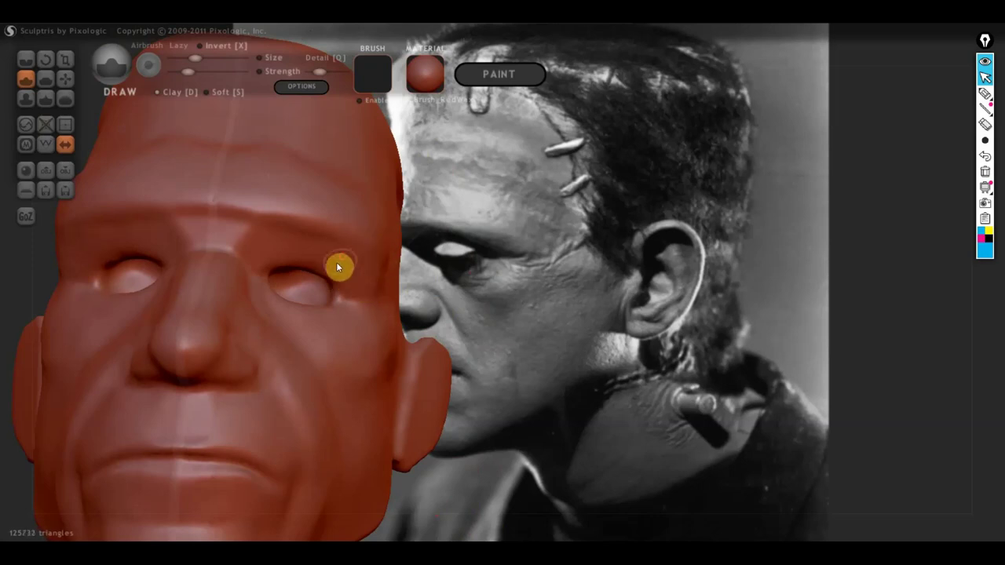
mouse_move(336, 262)
right_mouse_down()
mouse_move(309, 267)
mouse_move(342, 280)
right_mouse_up()
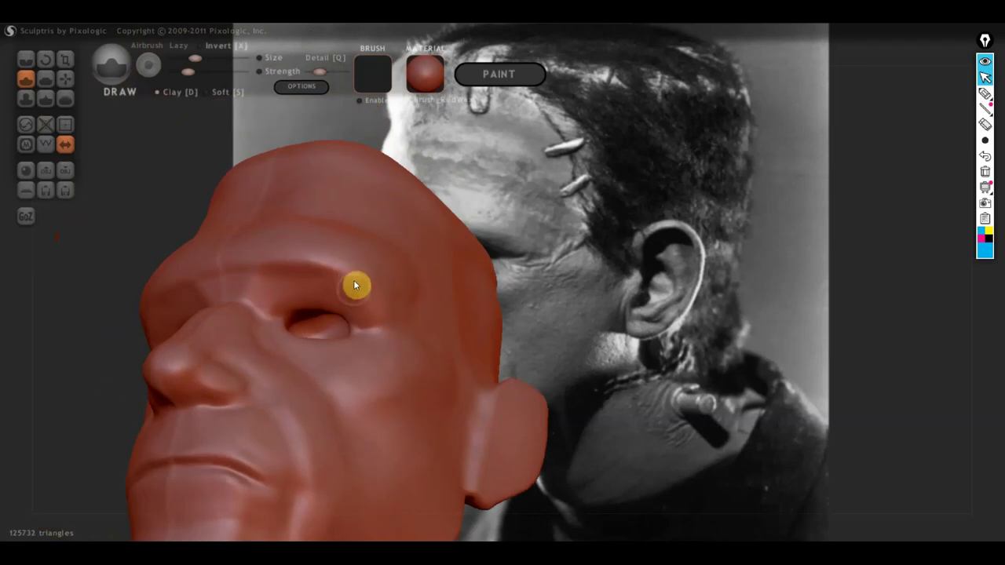
mouse_move(380, 274)
left_mouse_down()
mouse_move(393, 289)
mouse_move(323, 265)
left_mouse_up()
right_click_drag(368, 286, 428, 321)
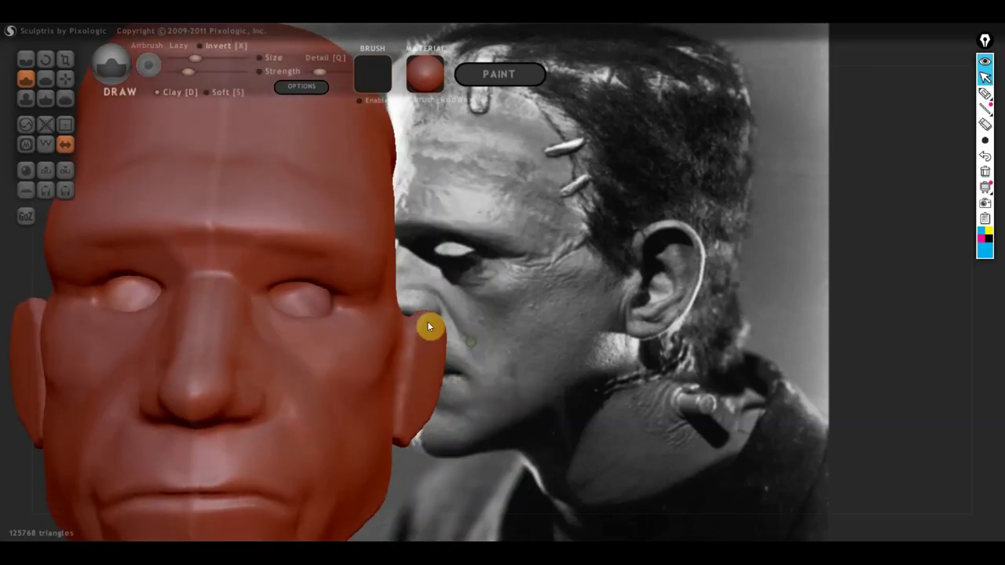
With the Crease brush, carve a line from the nose bridge along the brow and near the right eye
left_click(26, 60)
mouse_move(246, 316)
left_mouse_down()
mouse_move(258, 268)
mouse_move(284, 253)
mouse_move(309, 264)
left_mouse_up()
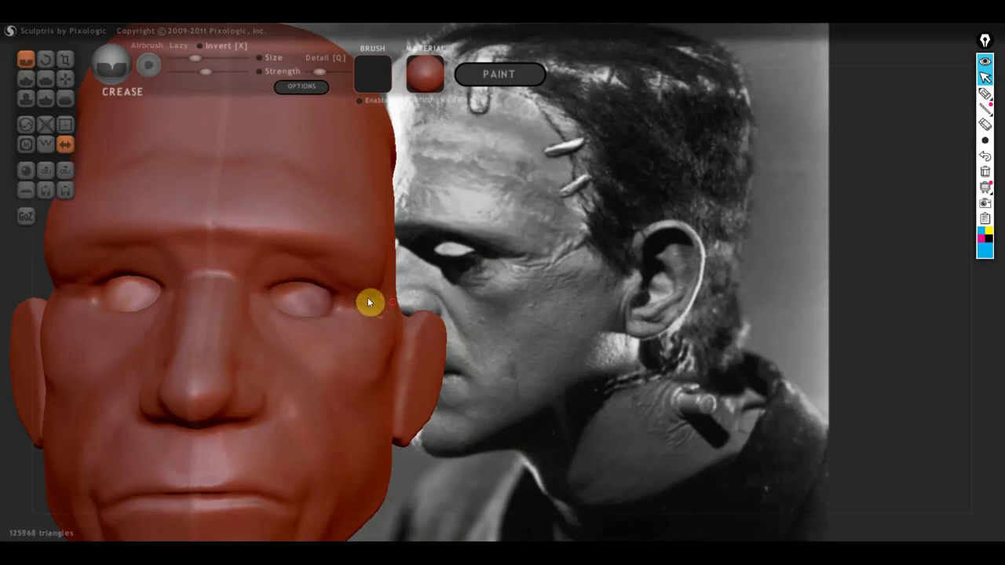
mouse_move(370, 301)
left_mouse_down()
mouse_move(289, 270)
mouse_move(287, 250)
mouse_move(263, 262)
mouse_move(253, 291)
mouse_move(269, 338)
mouse_move(308, 354)
mouse_move(353, 330)
mouse_move(294, 361)
mouse_move(267, 334)
left_mouse_up()
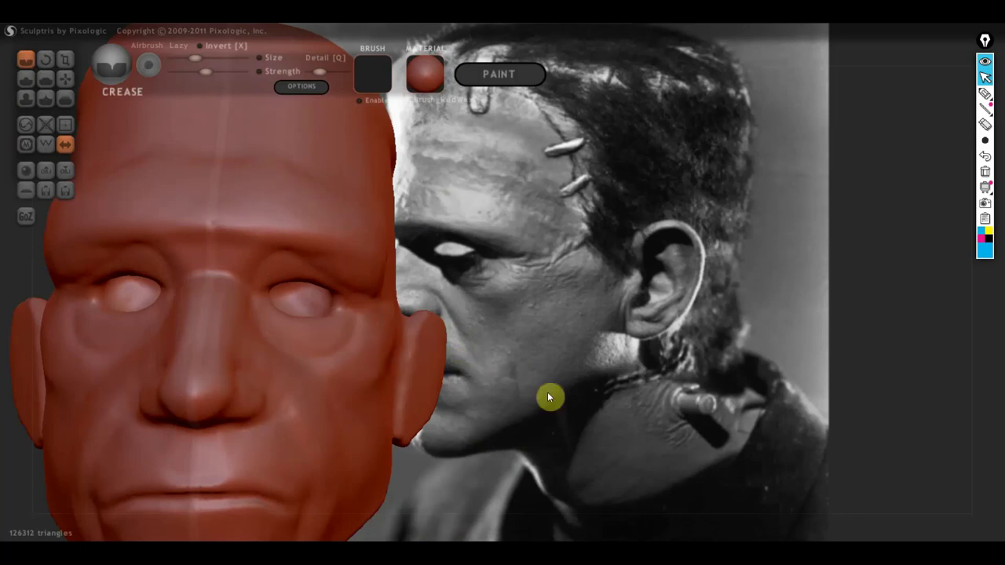
left_click(984, 93)
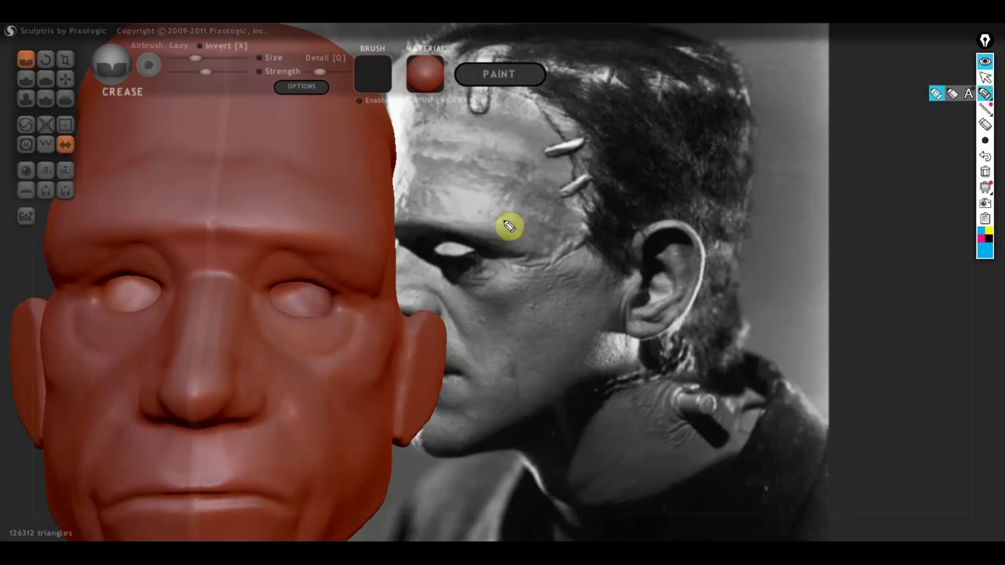
mouse_move(378, 297)
left_mouse_down()
mouse_move(354, 297)
mouse_move(312, 262)
mouse_move(272, 260)
mouse_move(254, 298)
mouse_move(265, 336)
mouse_move(305, 359)
mouse_move(350, 348)
mouse_move(355, 319)
left_mouse_up()
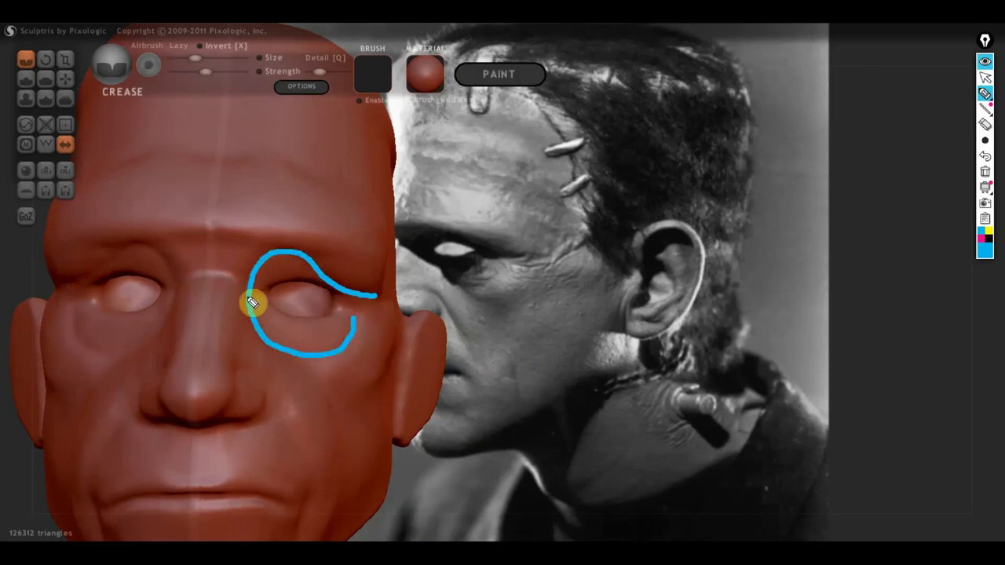
mouse_move(271, 310)
left_mouse_down()
mouse_move(317, 298)
mouse_move(329, 314)
left_mouse_up()
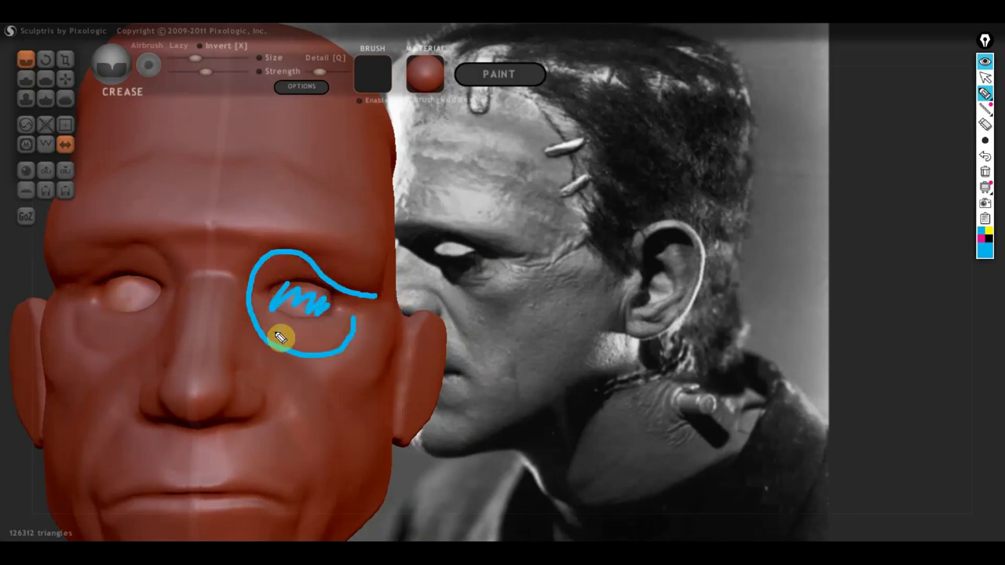
left_click_drag(233, 366, 310, 450)
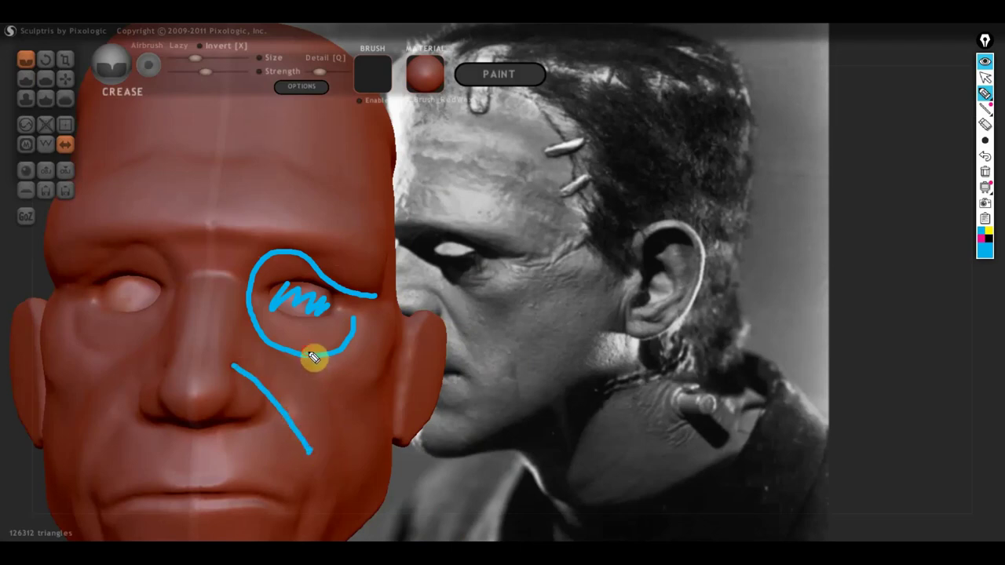
left_click_drag(313, 357, 348, 436)
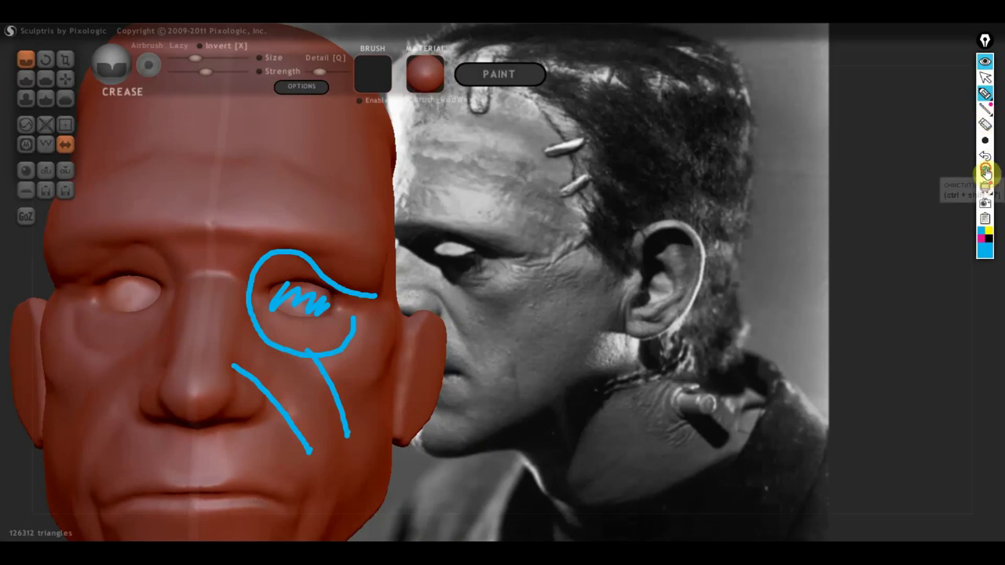
left_click(986, 171)
left_click(984, 77)
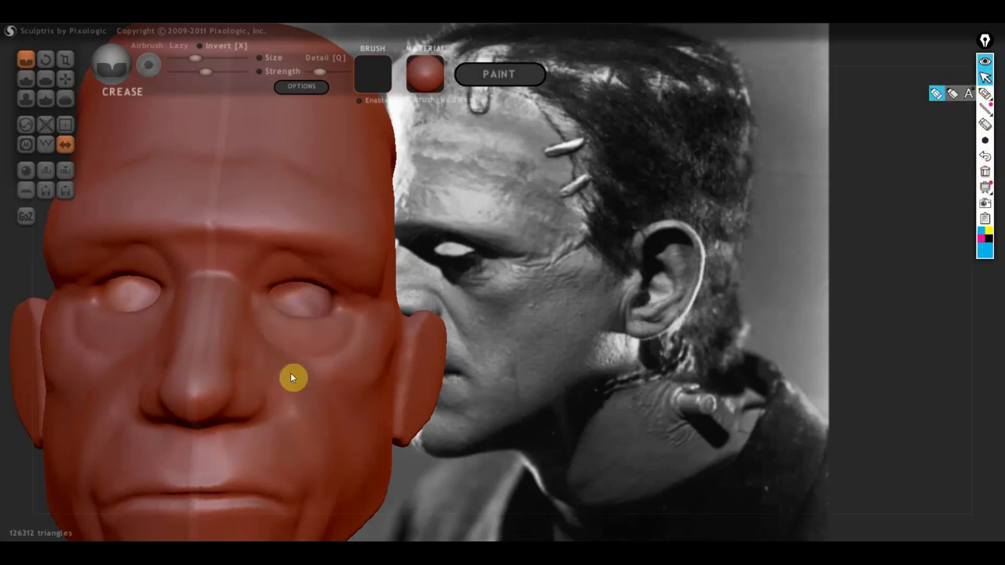
Build up the lower lid under the right eye with Draw, deepening its ridges
left_click(25, 79)
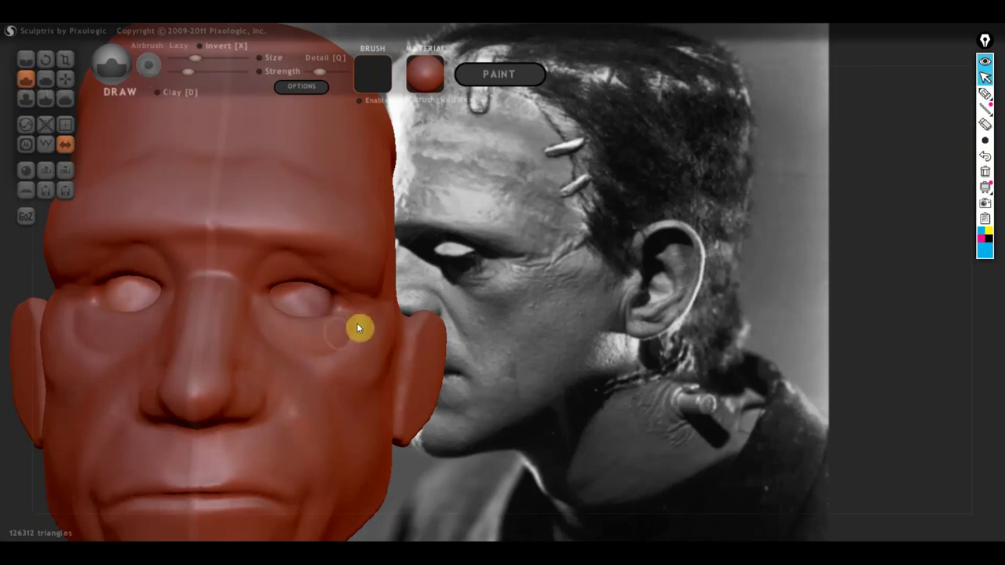
right_click_drag(359, 327, 263, 360)
mouse_move(218, 329)
left_mouse_down()
mouse_move(245, 344)
mouse_move(290, 340)
mouse_move(315, 321)
mouse_move(240, 358)
mouse_move(293, 370)
left_mouse_up()
mouse_move(319, 338)
left_mouse_down()
mouse_move(288, 370)
mouse_move(316, 339)
left_mouse_up()
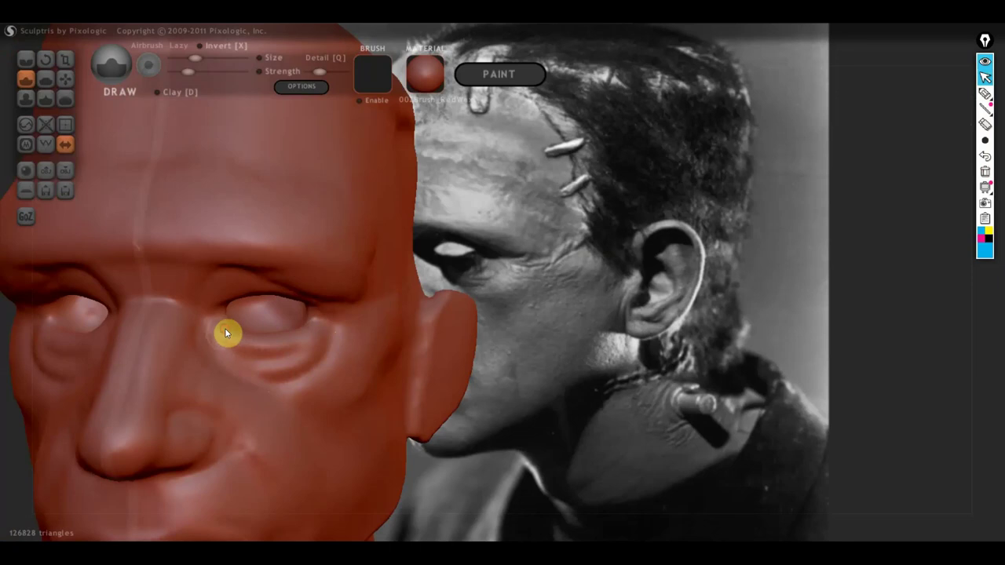
mouse_move(257, 367)
right_mouse_down()
mouse_move(395, 327)
mouse_move(385, 329)
right_mouse_up()
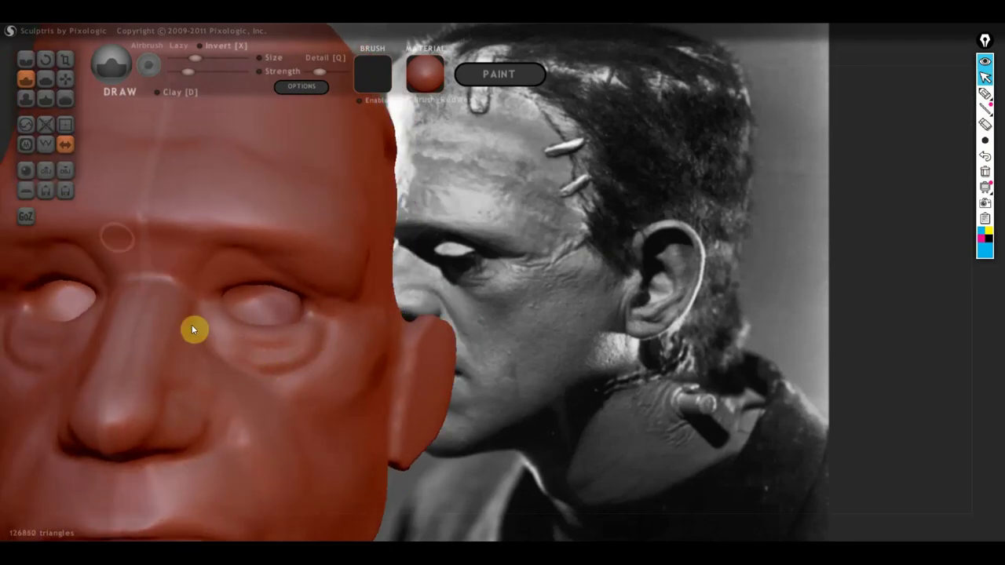
Carve two crease lines below the right eye with the Crease brush
left_click(26, 59)
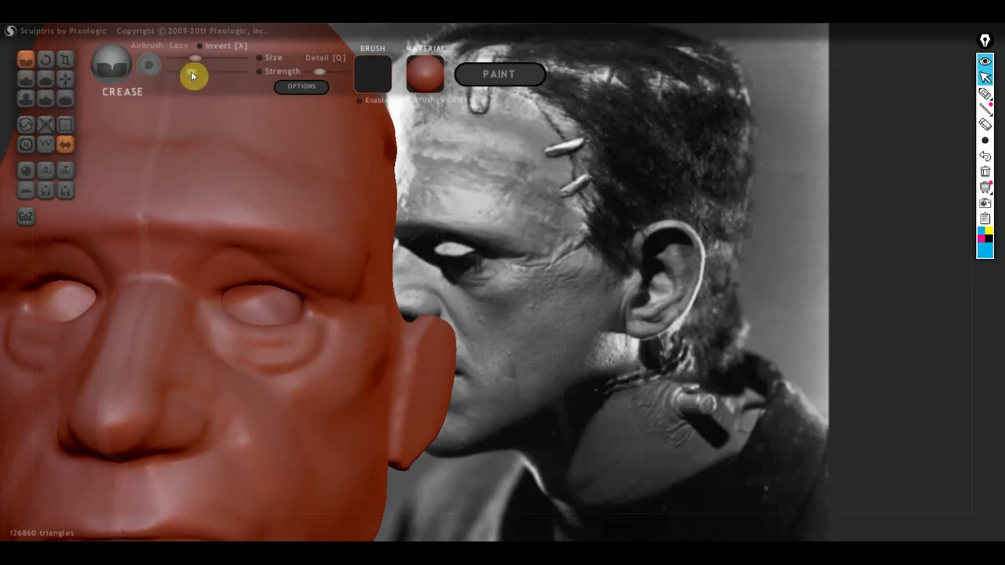
mouse_move(213, 324)
left_mouse_down()
mouse_move(252, 369)
mouse_move(212, 326)
mouse_move(233, 345)
mouse_move(226, 317)
mouse_move(211, 313)
left_mouse_up()
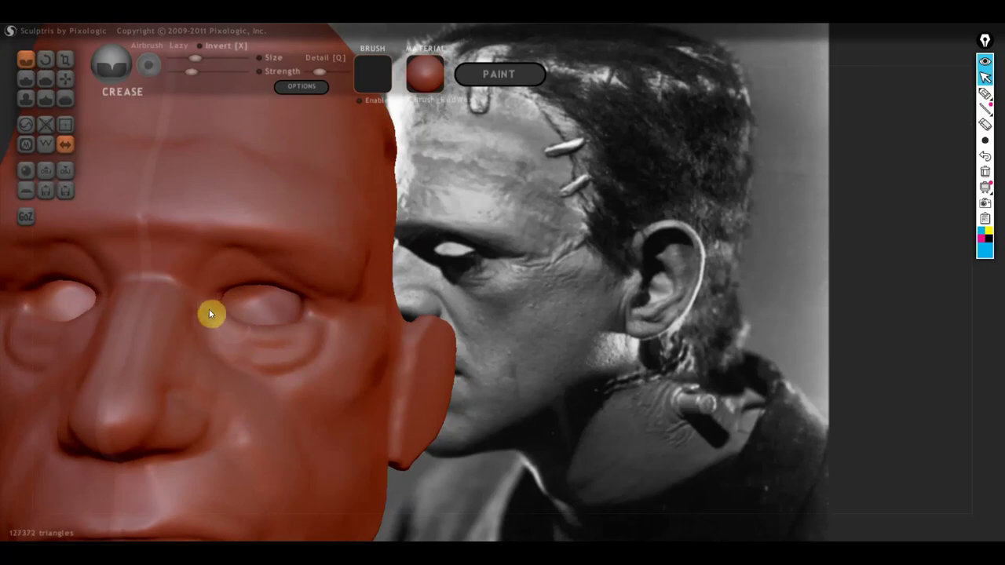
mouse_move(286, 344)
left_mouse_down()
mouse_move(316, 325)
mouse_move(289, 381)
mouse_move(220, 345)
mouse_move(265, 378)
left_mouse_up()
mouse_move(264, 374)
right_mouse_down()
mouse_move(325, 348)
mouse_move(213, 370)
mouse_move(148, 355)
mouse_move(200, 369)
mouse_move(267, 364)
mouse_move(374, 408)
mouse_move(373, 420)
right_mouse_up()
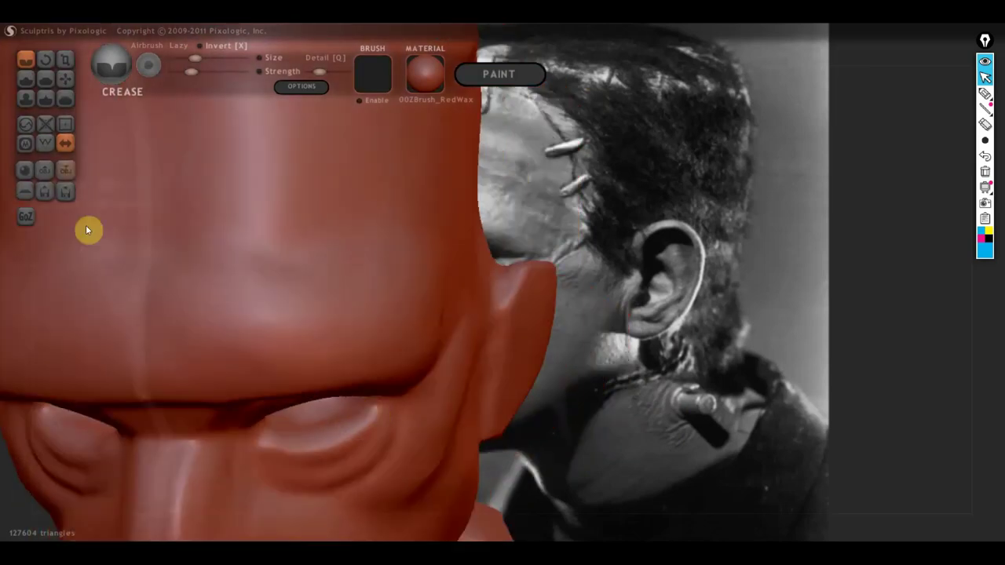
Pull the cheek under the eye outward into a rounded bulge with Grab, then check from the front
left_click(65, 79)
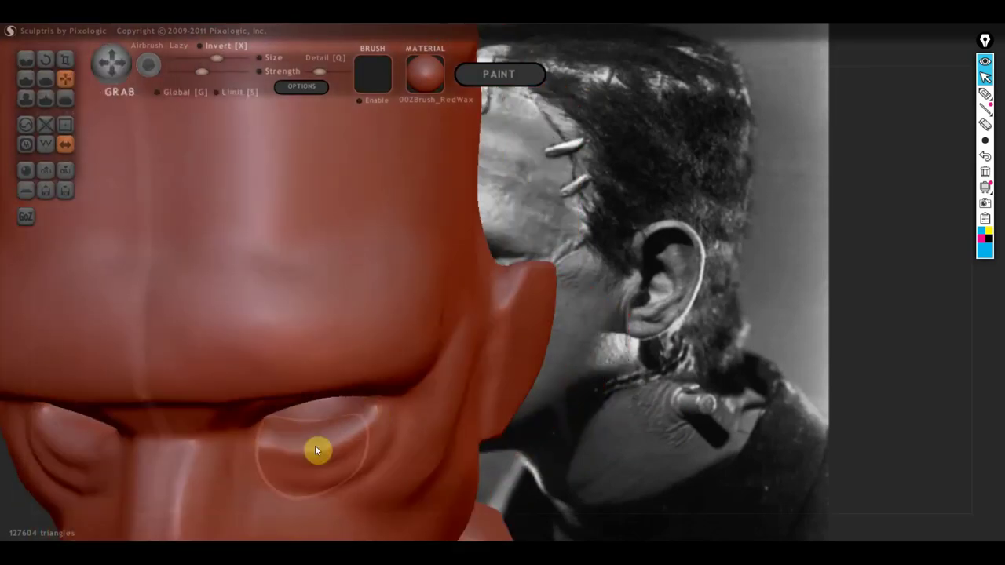
scroll(316, 446, "up", 3)
scroll(280, 391, "down", 3)
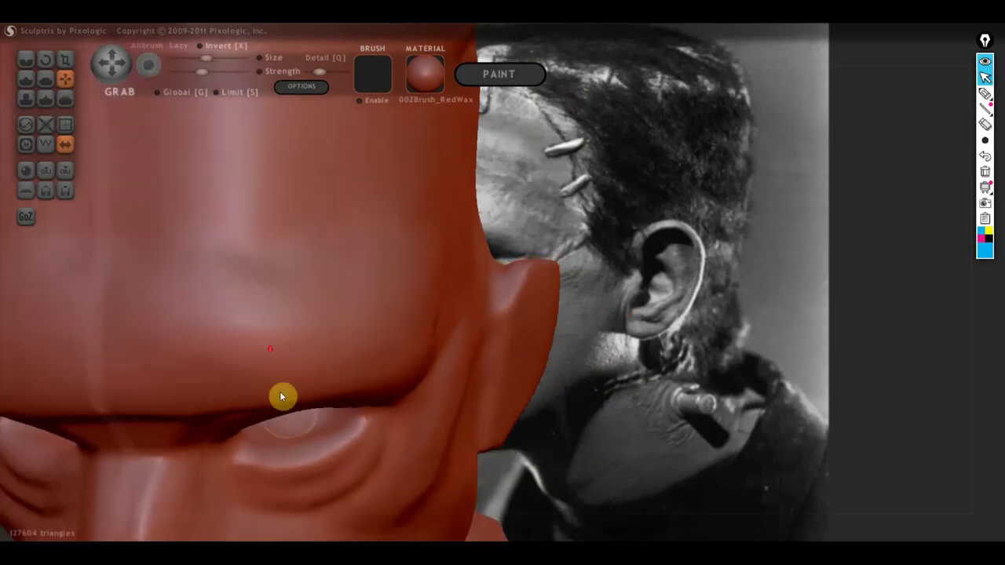
mouse_move(279, 391)
right_mouse_down()
mouse_move(340, 440)
mouse_move(178, 323)
mouse_move(180, 370)
right_mouse_up()
scroll(340, 440, "down", 1)
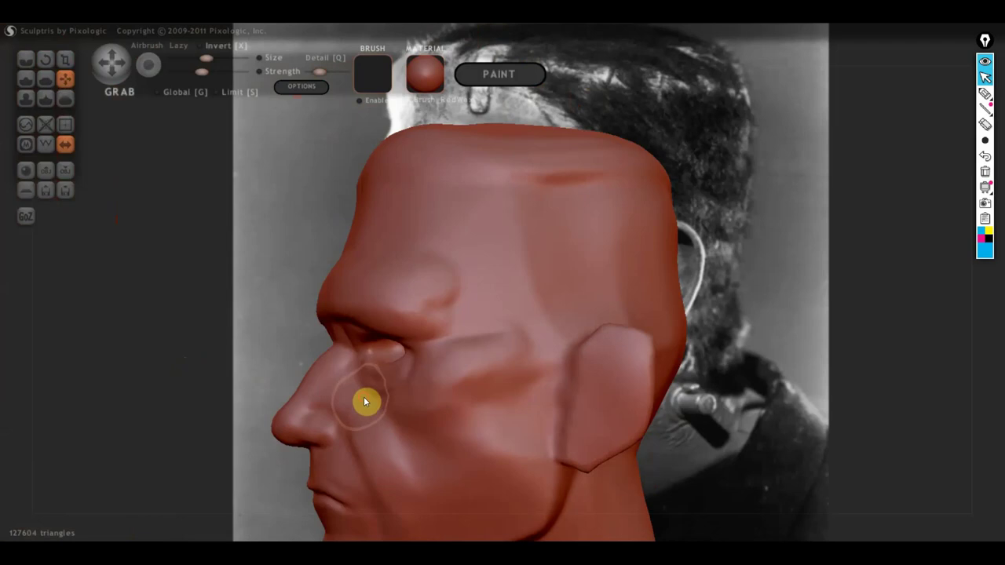
left_click_drag(355, 399, 388, 409)
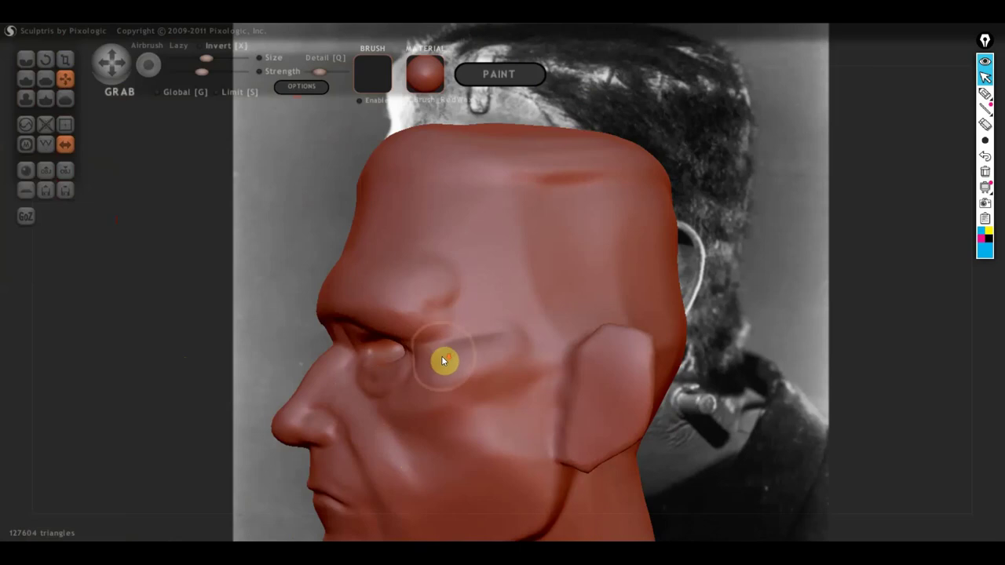
scroll(441, 356, "down", 3)
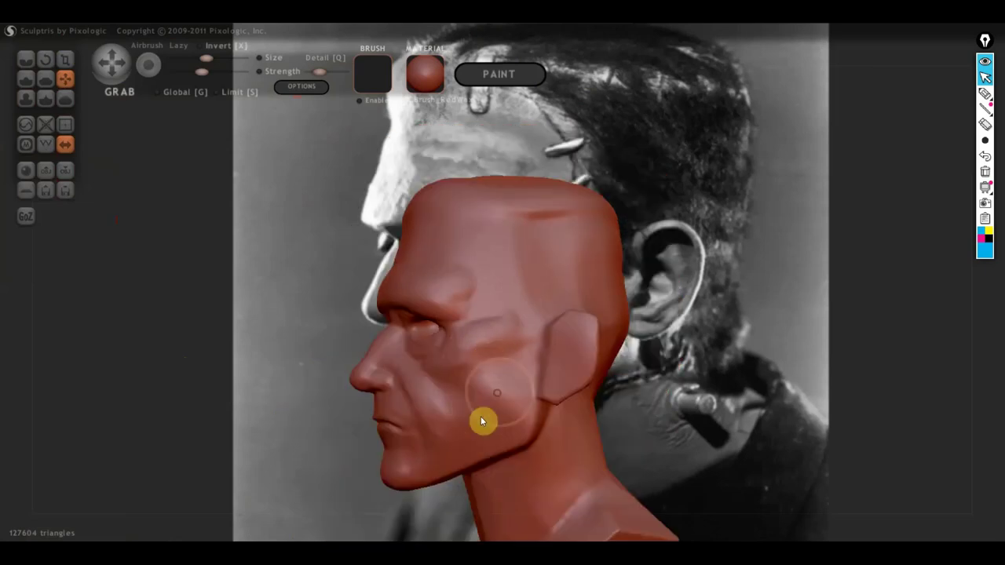
mouse_move(504, 406)
right_mouse_down()
mouse_move(529, 407)
mouse_move(222, 391)
mouse_move(352, 378)
right_mouse_up()
mouse_move(411, 404)
right_mouse_down()
mouse_move(517, 405)
mouse_move(535, 395)
mouse_move(523, 405)
right_mouse_up()
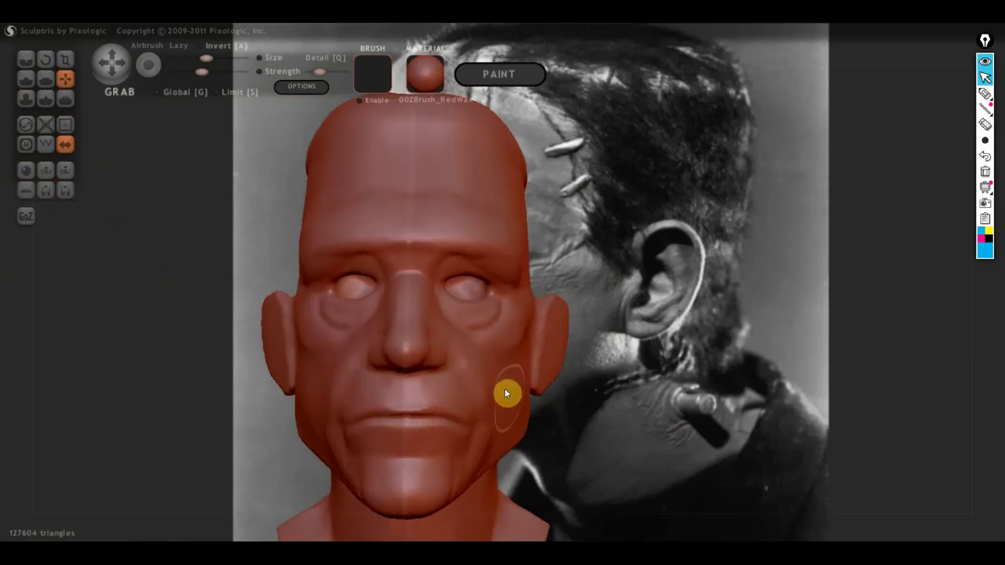
Reshape the jaw and chin symmetrically with Grab, checking from below and in profile
scroll(525, 391, "down", 2)
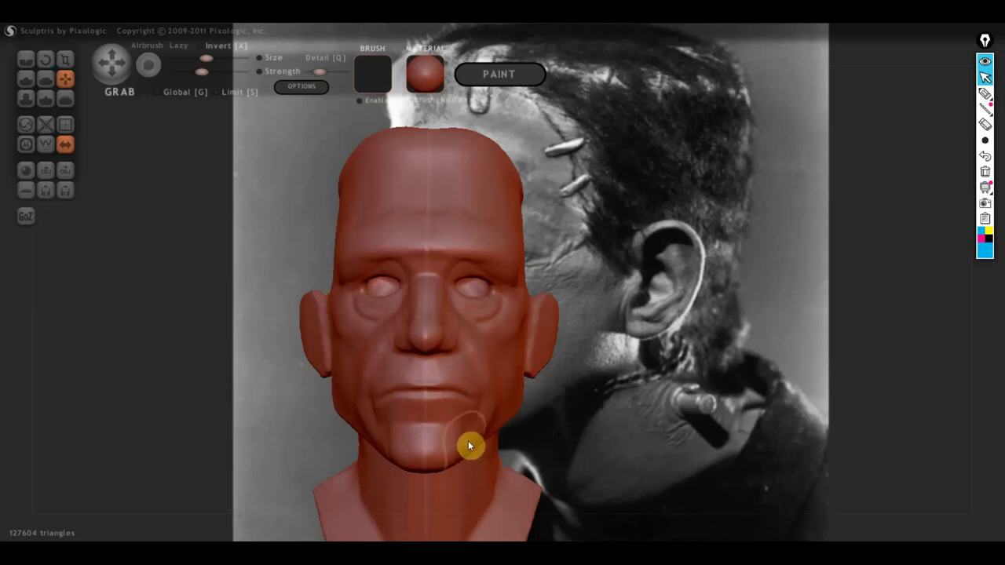
left_click_drag(473, 443, 482, 451)
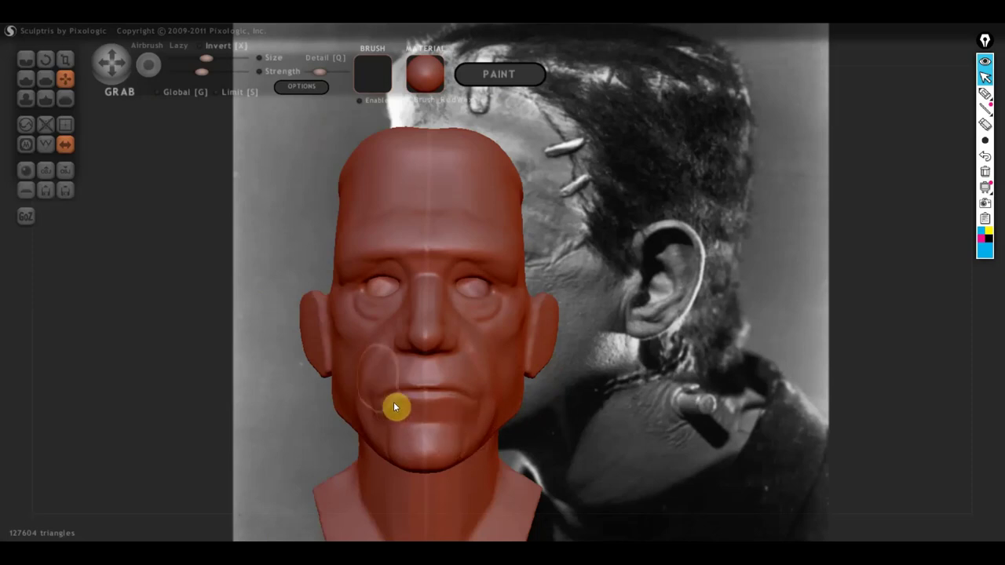
scroll(431, 369, "up", 3)
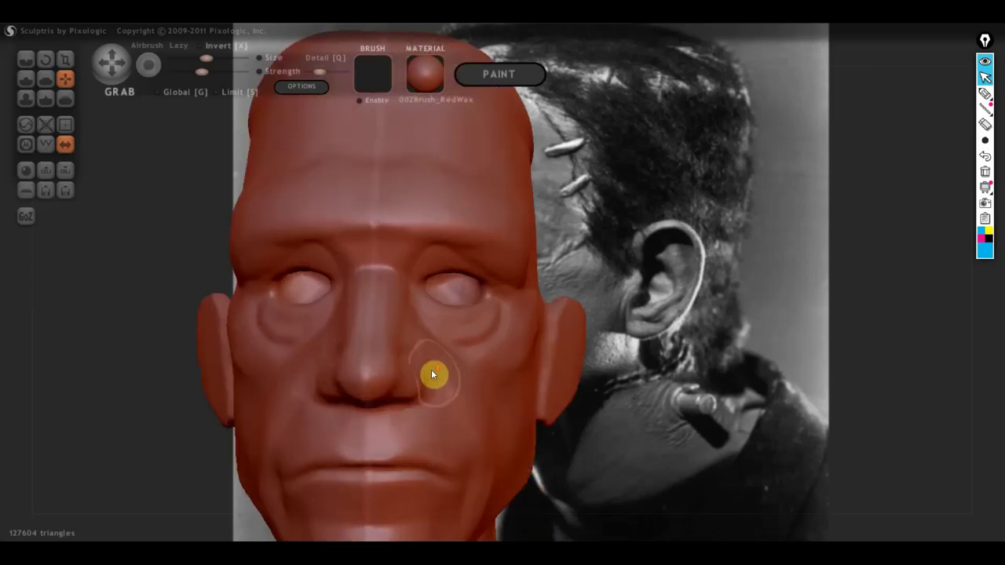
mouse_move(452, 386)
right_mouse_down()
mouse_move(231, 387)
mouse_move(468, 360)
right_mouse_up()
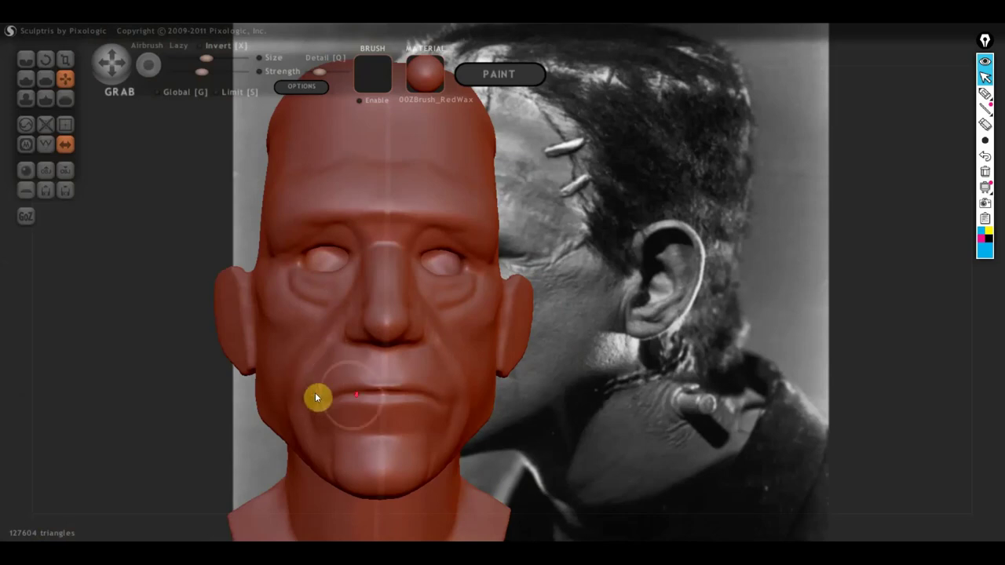
scroll(523, 420, "down", 3)
scroll(515, 414, "up", 3)
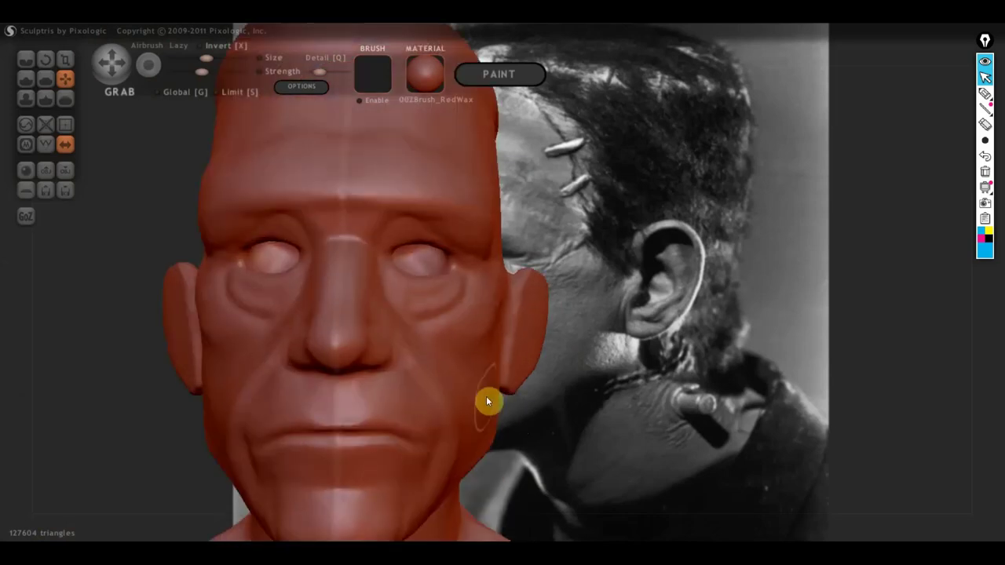
mouse_move(398, 421)
right_mouse_down()
mouse_move(415, 409)
mouse_move(408, 369)
right_mouse_up()
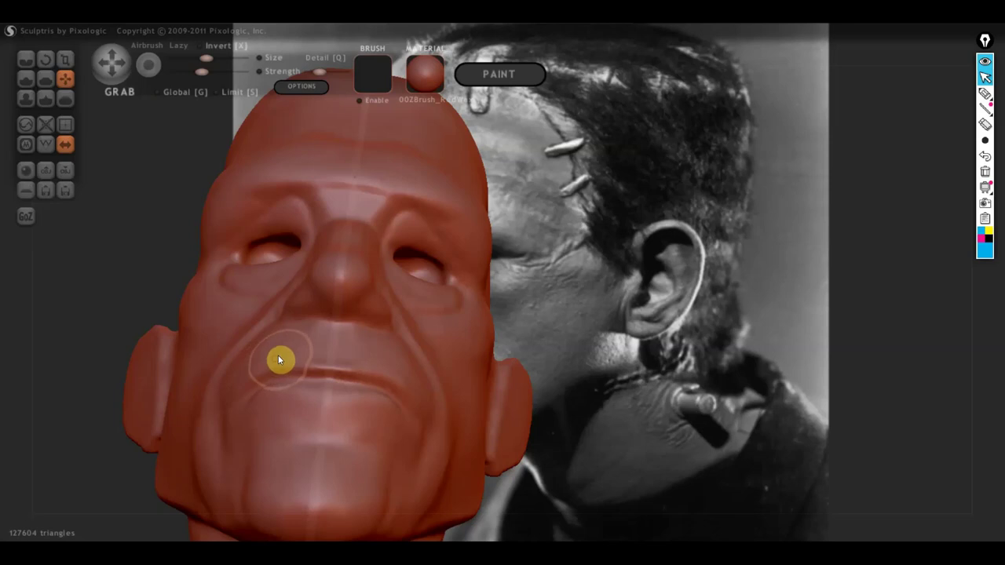
mouse_move(304, 345)
right_mouse_down()
mouse_move(330, 363)
mouse_move(332, 457)
mouse_move(401, 440)
mouse_move(476, 448)
mouse_move(526, 426)
right_mouse_up()
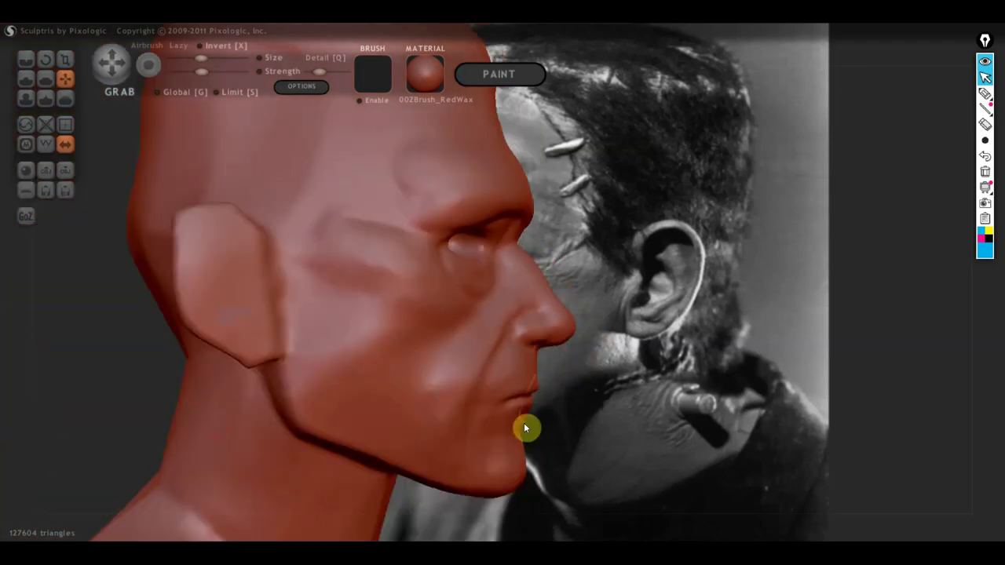
mouse_move(539, 306)
right_mouse_down()
mouse_move(415, 329)
mouse_move(263, 390)
mouse_move(460, 365)
right_mouse_up()
scroll(361, 371, "down", 2)
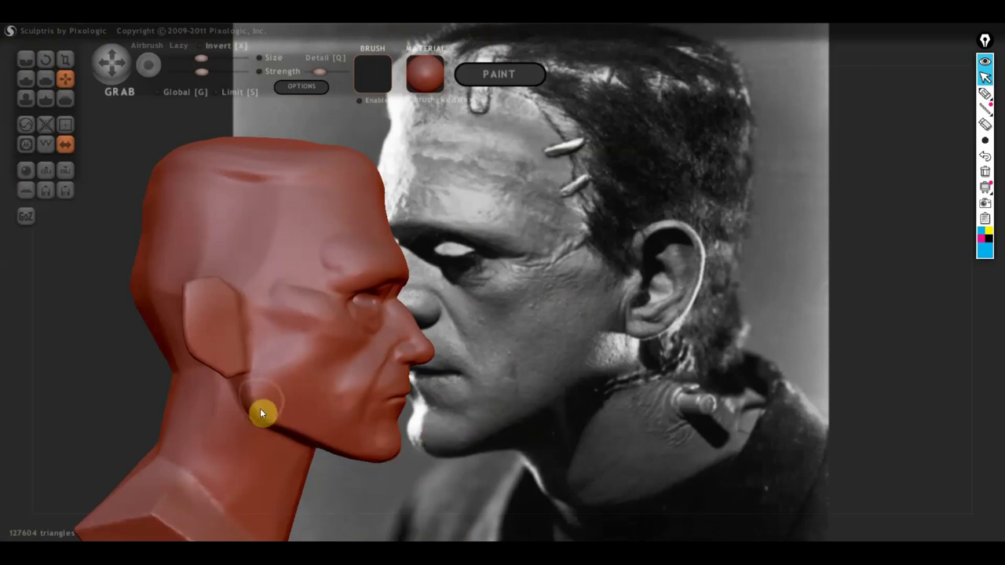
scroll(263, 406, "down", 2)
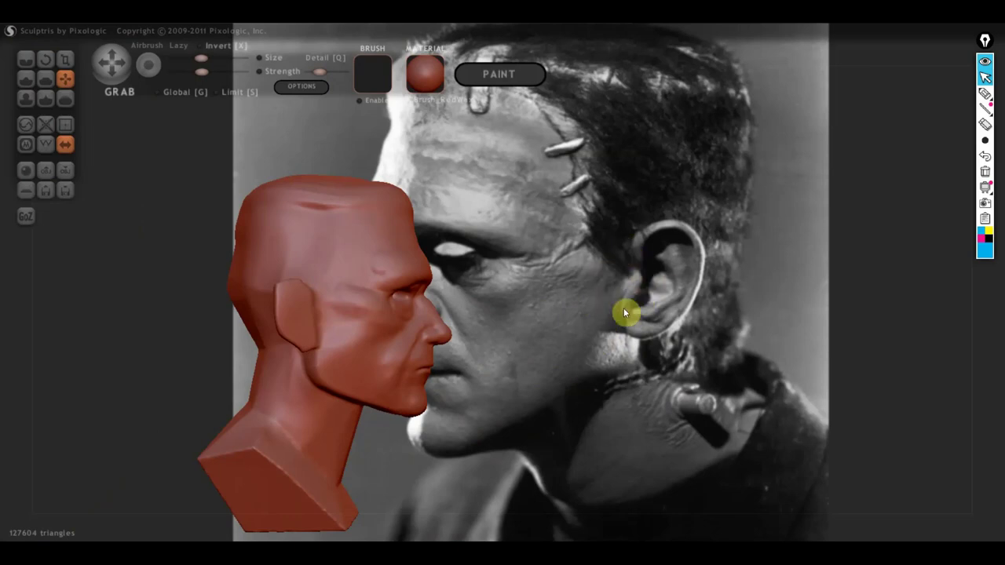
Adjust the brow and eye area on both sides after comparing front and side views
mouse_move(469, 351)
left_mouse_down()
mouse_move(442, 353)
mouse_move(469, 348)
left_mouse_up()
scroll(469, 348, "up", 2)
scroll(327, 333, "up", 2)
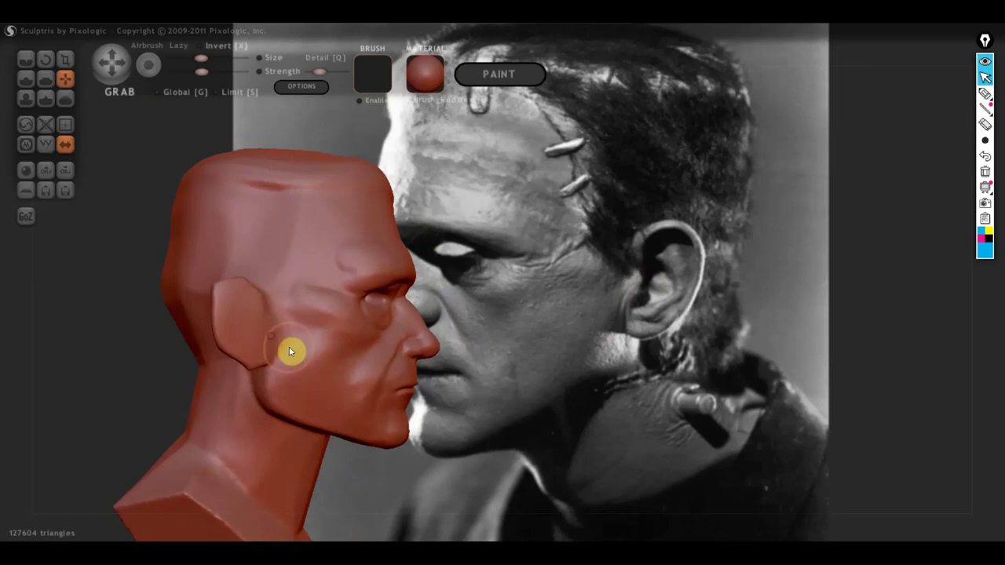
mouse_move(312, 354)
right_mouse_down()
mouse_move(166, 370)
mouse_move(182, 360)
mouse_move(503, 366)
mouse_move(416, 361)
right_mouse_up()
scroll(453, 298, "up", 3)
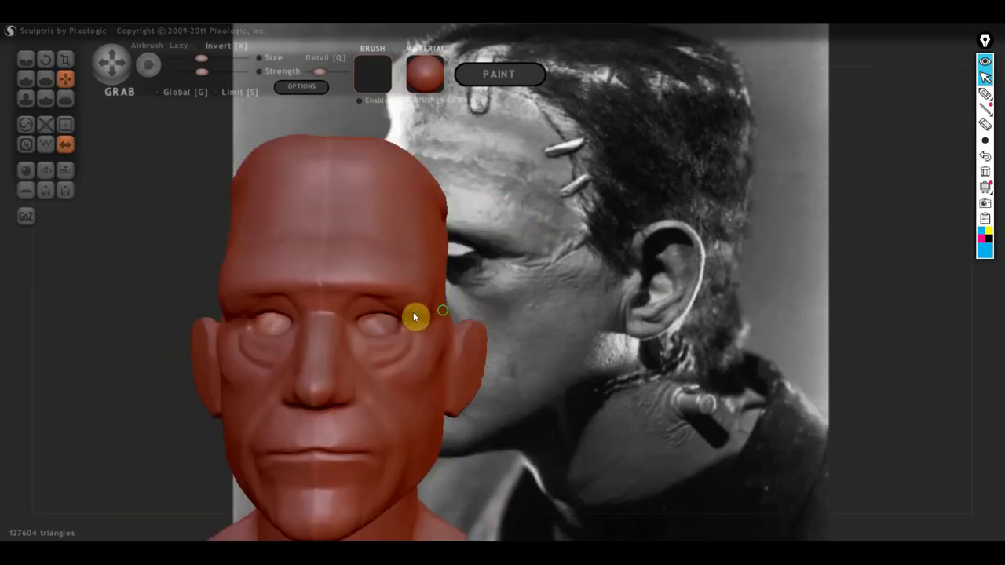
mouse_move(413, 312)
right_mouse_down()
mouse_move(264, 323)
mouse_move(457, 304)
right_mouse_up()
scroll(375, 295, "down", 2)
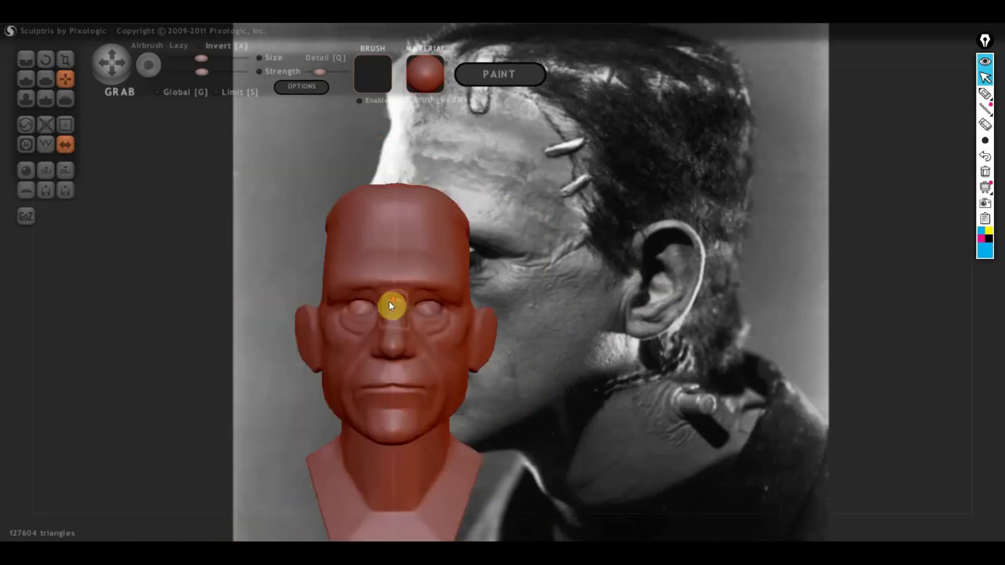
mouse_move(389, 301)
right_mouse_down()
mouse_move(519, 314)
mouse_move(373, 314)
mouse_move(309, 286)
right_mouse_up()
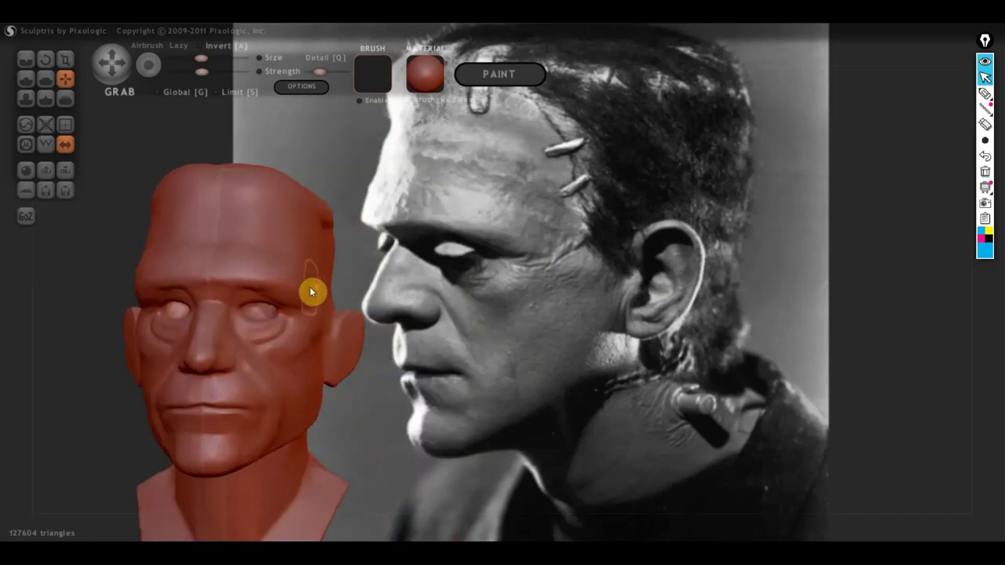
right_click_drag(245, 289, 400, 325)
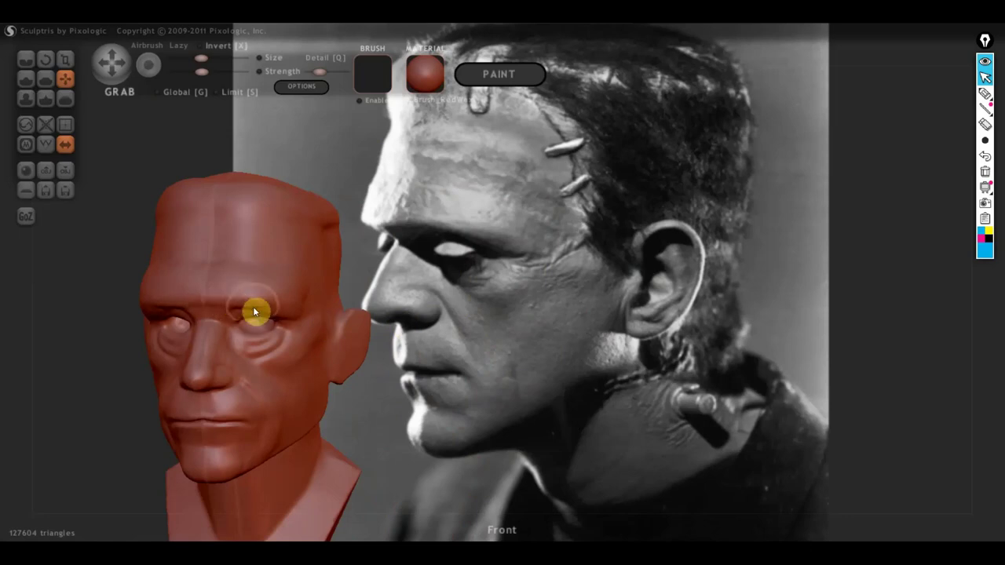
left_click_drag(253, 306, 258, 316)
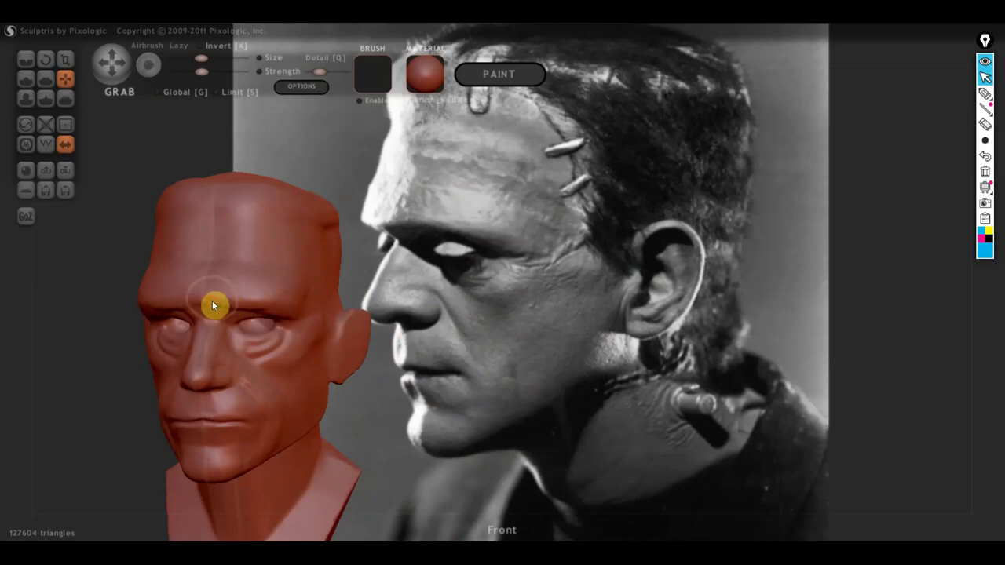
Tilt the head to inspect the flat, squared-off top of the skull in profile
right_click_drag(208, 326, 71, 322)
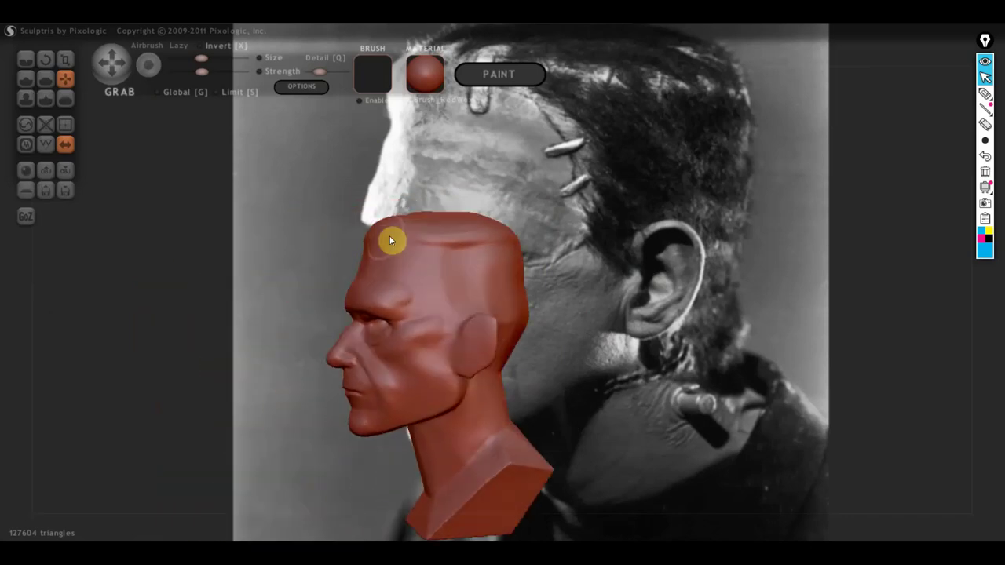
mouse_move(383, 240)
right_mouse_down()
mouse_move(411, 288)
mouse_move(406, 256)
mouse_move(440, 234)
mouse_move(410, 343)
right_mouse_up()
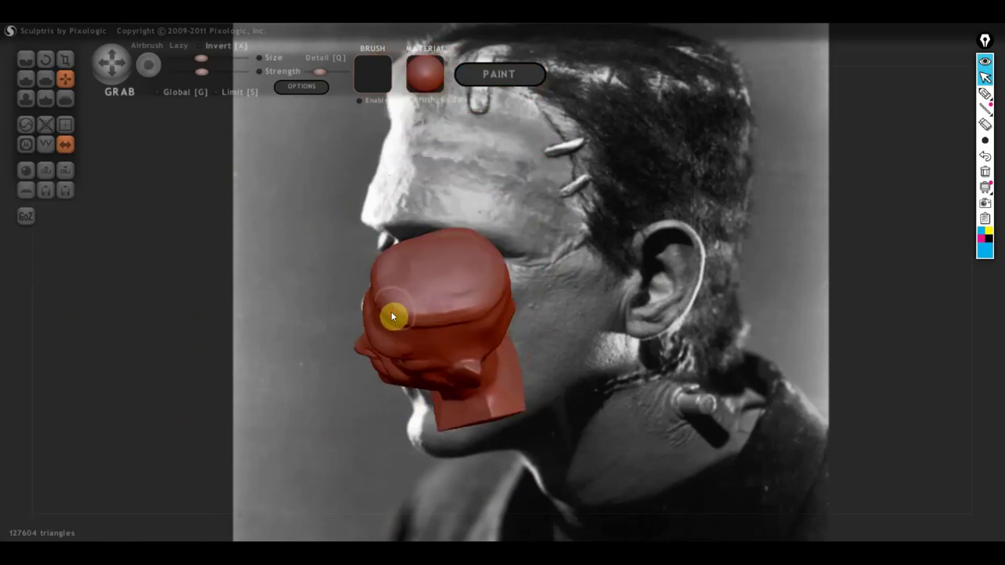
mouse_move(403, 291)
right_mouse_down()
mouse_move(426, 271)
mouse_move(421, 289)
mouse_move(412, 268)
right_mouse_up()
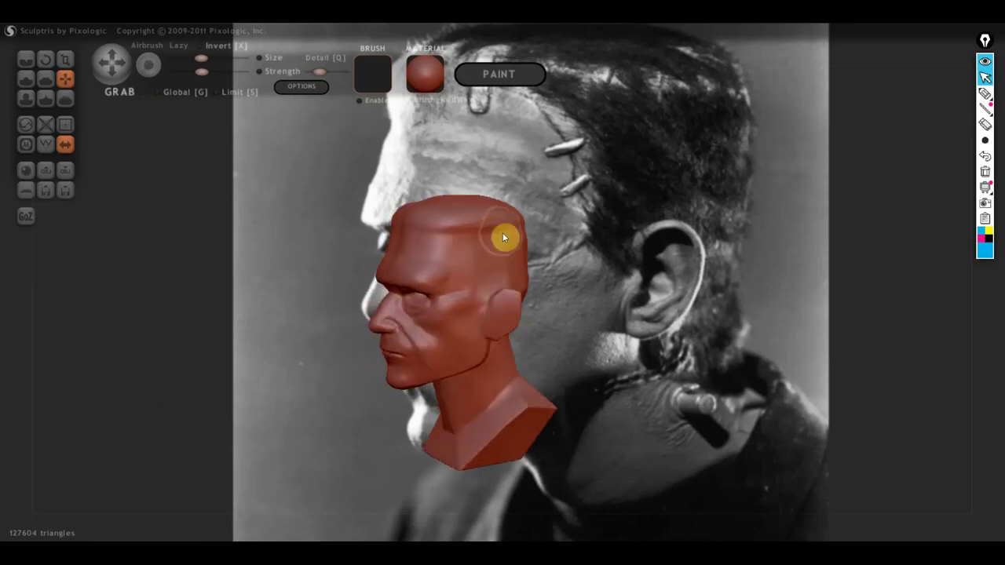
left_click_drag(585, 232, 468, 257)
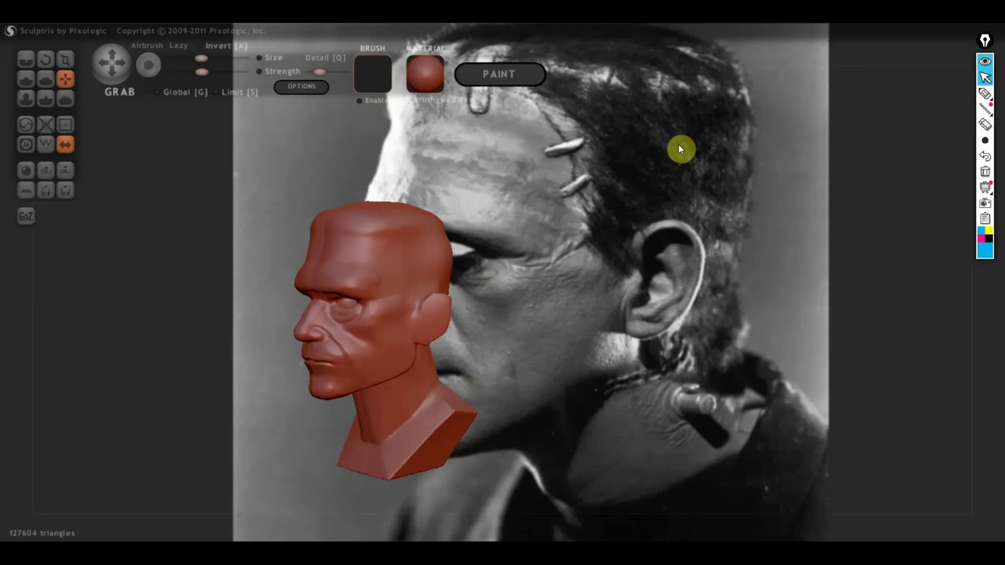
mouse_move(524, 243)
left_mouse_down()
mouse_move(442, 242)
mouse_move(511, 231)
mouse_move(588, 150)
left_mouse_up()
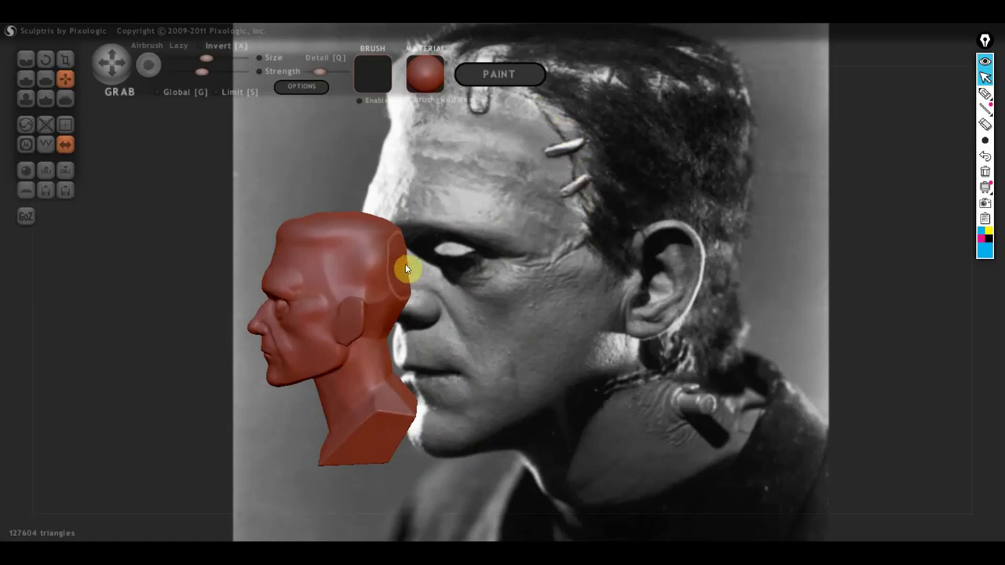
mouse_move(403, 274)
left_mouse_down()
mouse_move(338, 286)
mouse_move(337, 269)
left_mouse_up()
scroll(337, 269, "up", 2)
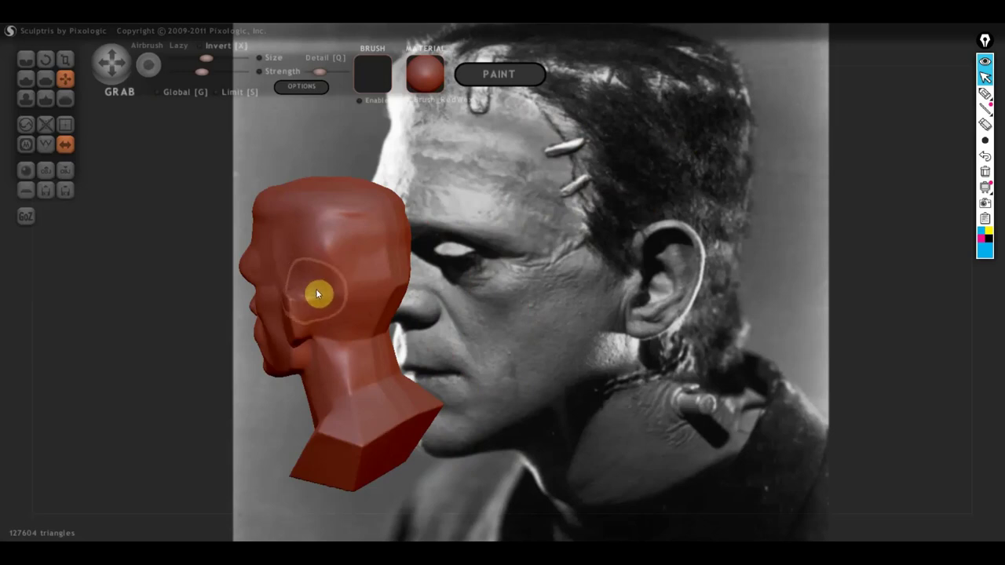
mouse_move(319, 291)
right_mouse_down()
mouse_move(384, 292)
mouse_move(402, 336)
mouse_move(404, 324)
mouse_move(377, 303)
right_mouse_up()
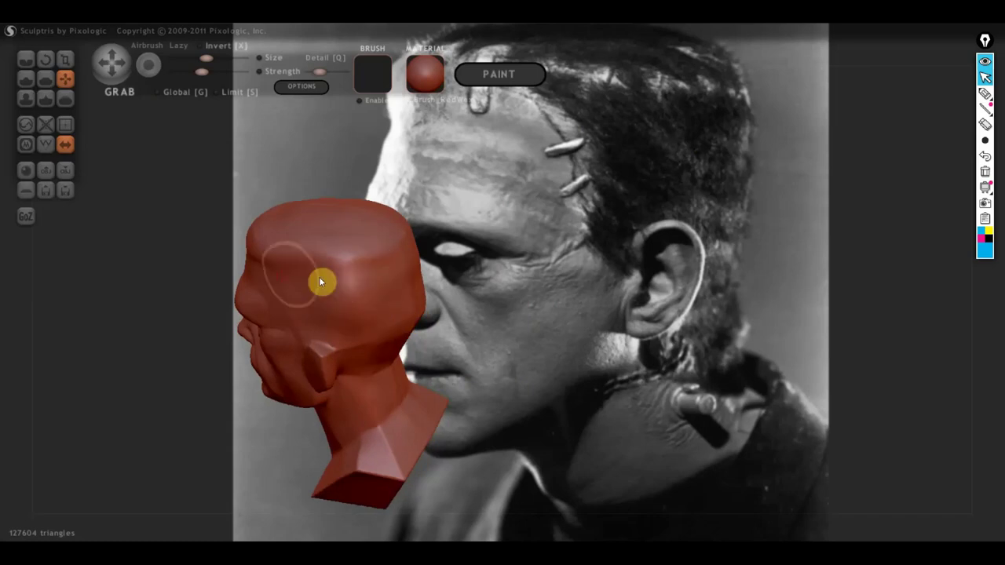
right_click_drag(321, 281, 422, 276)
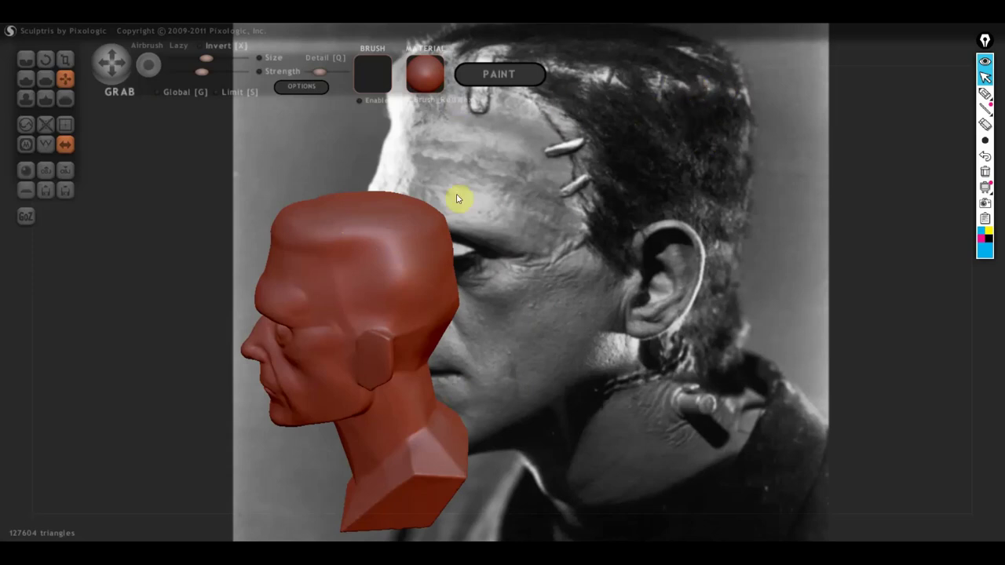
right_click_drag(429, 238, 589, 222)
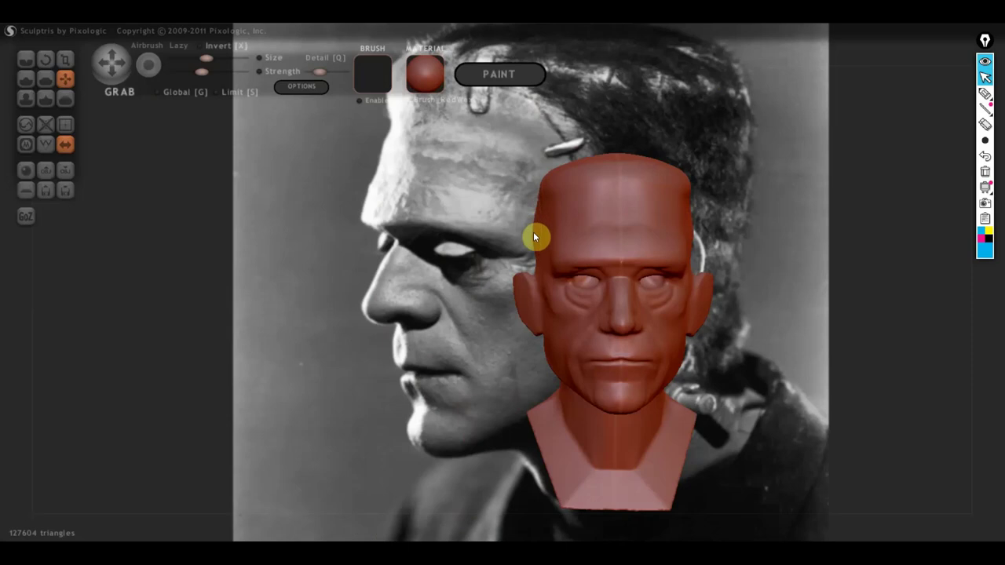
right_click_drag(533, 236, 552, 245)
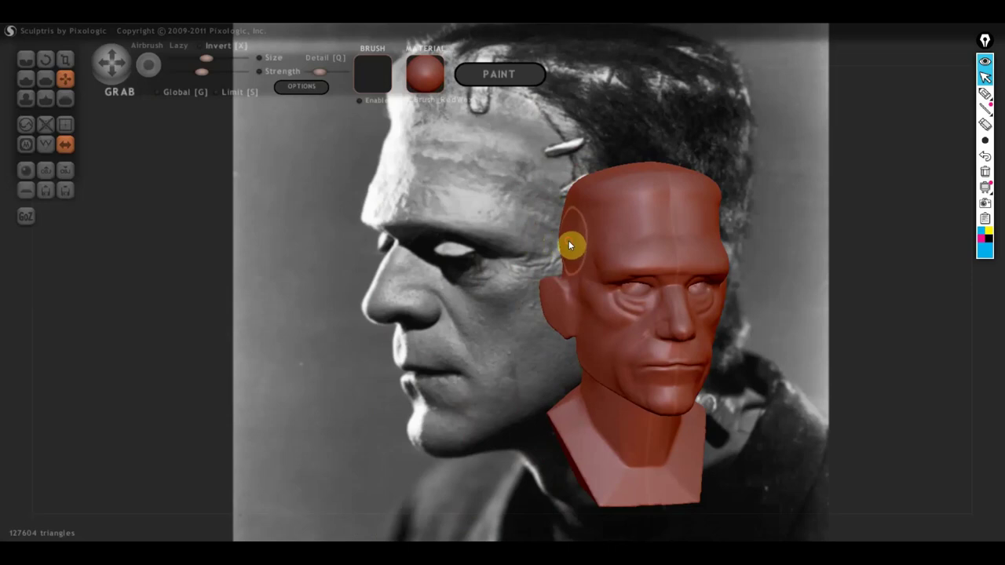
right_click_drag(578, 235, 534, 221)
middle_click_drag(746, 231, 568, 235)
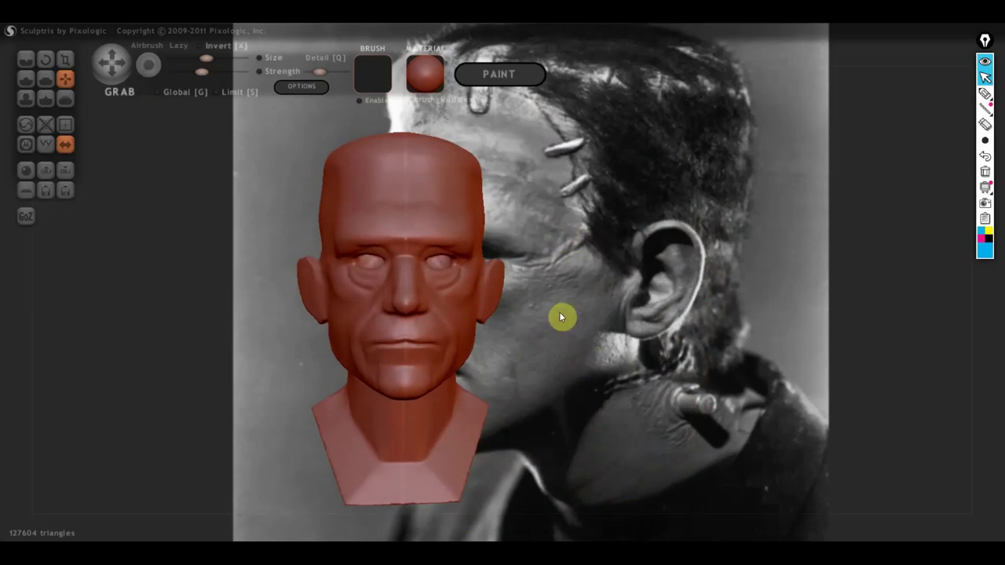
In right-facing profile, pull the neck base and jaw bulk lower with Grab
scroll(559, 312, "down", 5)
scroll(518, 367, "down", 1)
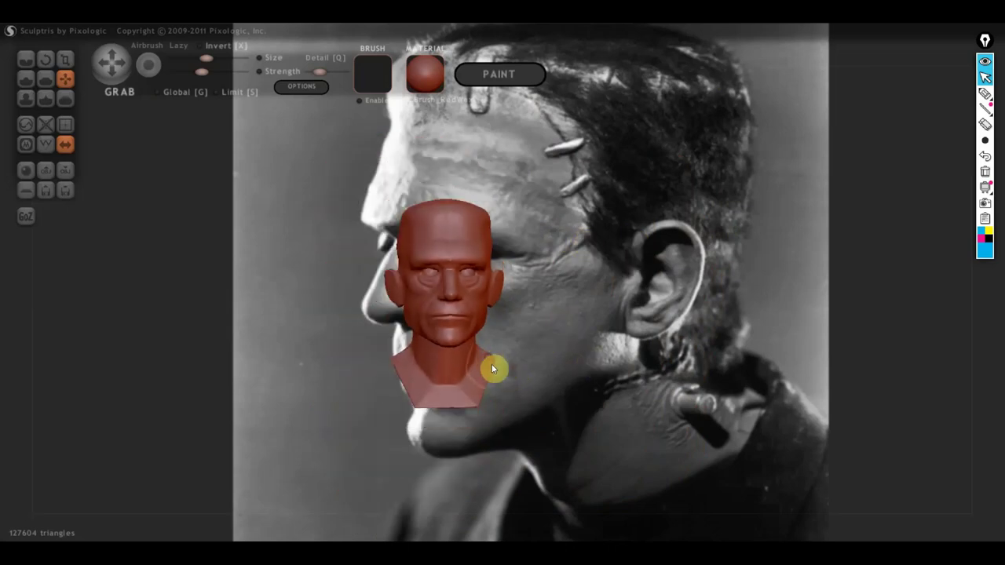
mouse_move(495, 364)
right_mouse_down()
mouse_move(452, 402)
mouse_move(618, 406)
mouse_move(487, 359)
right_mouse_up()
left_click_drag(475, 359, 473, 379)
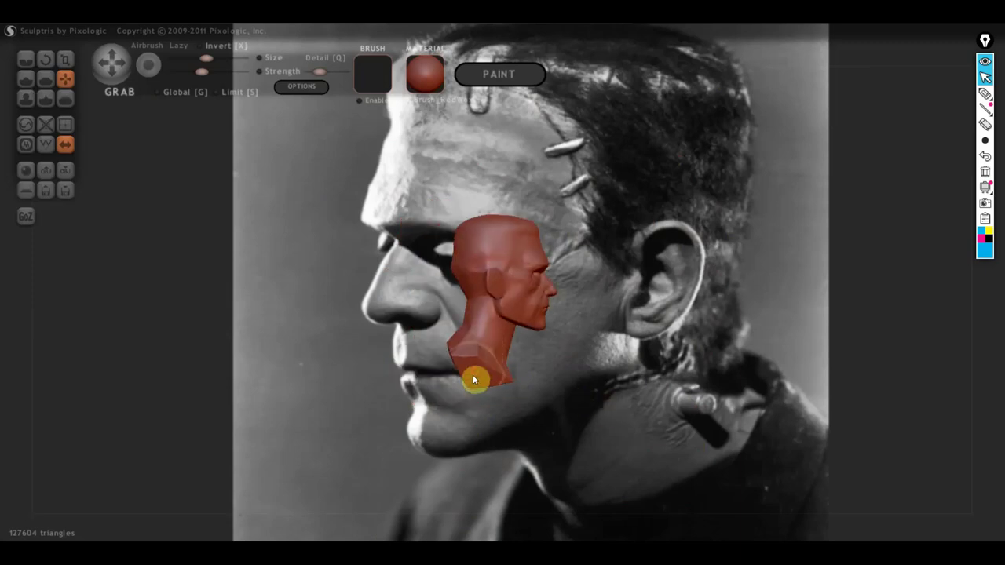
scroll(452, 330, "up", 2)
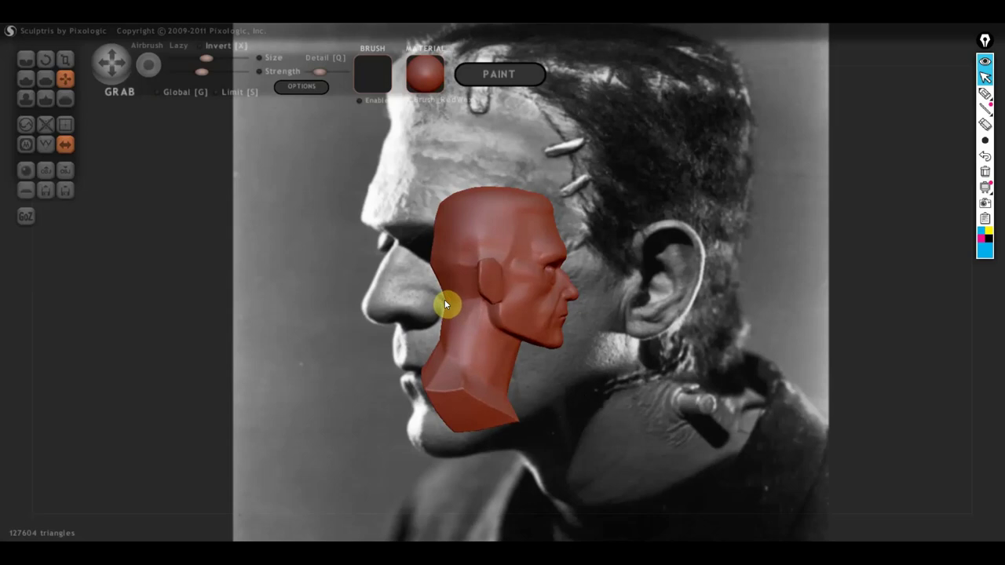
left_click_drag(445, 299, 498, 351)
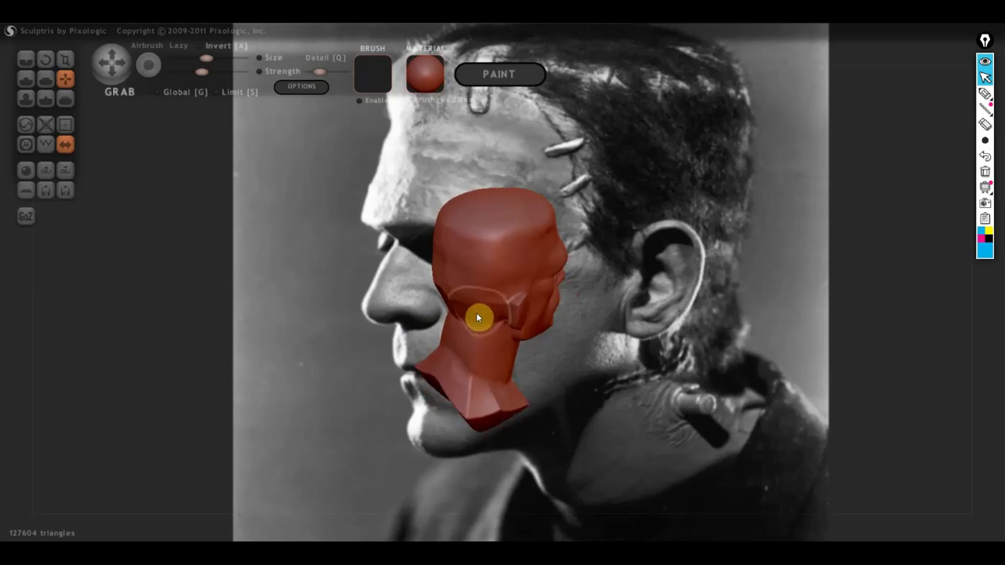
Reshape the neck contour under the jaw and extend the neck bottom downward
mouse_move(466, 313)
right_mouse_down()
mouse_move(544, 275)
mouse_move(440, 290)
right_mouse_up()
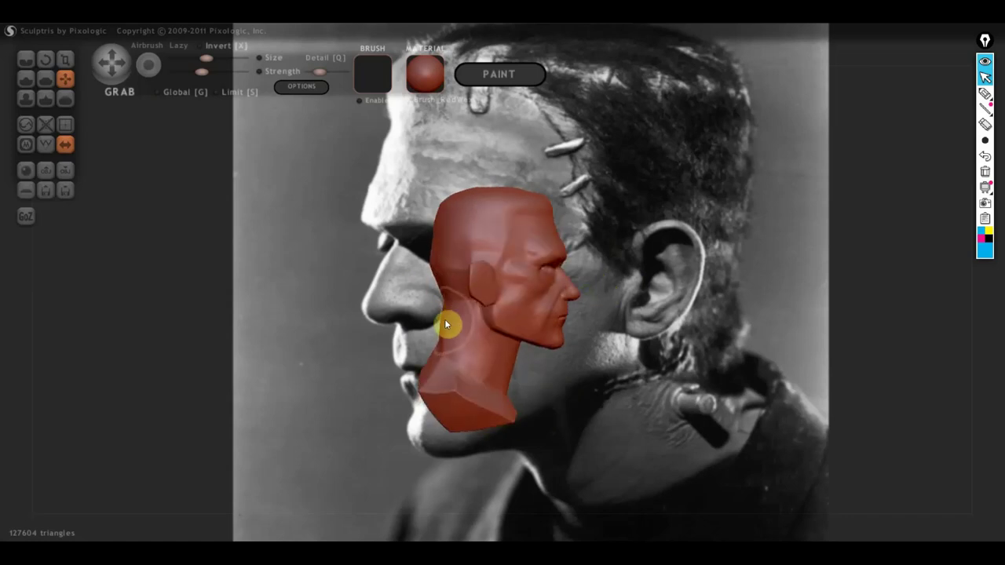
left_click_drag(448, 321, 441, 369)
right_click_drag(438, 369, 271, 376)
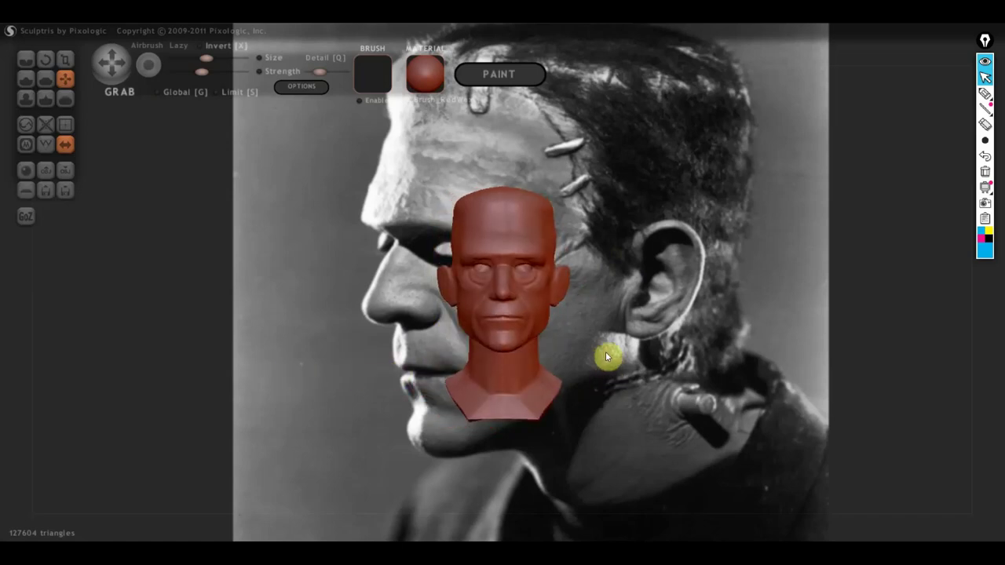
scroll(606, 354, "up", 2)
scroll(560, 490, "down", 2)
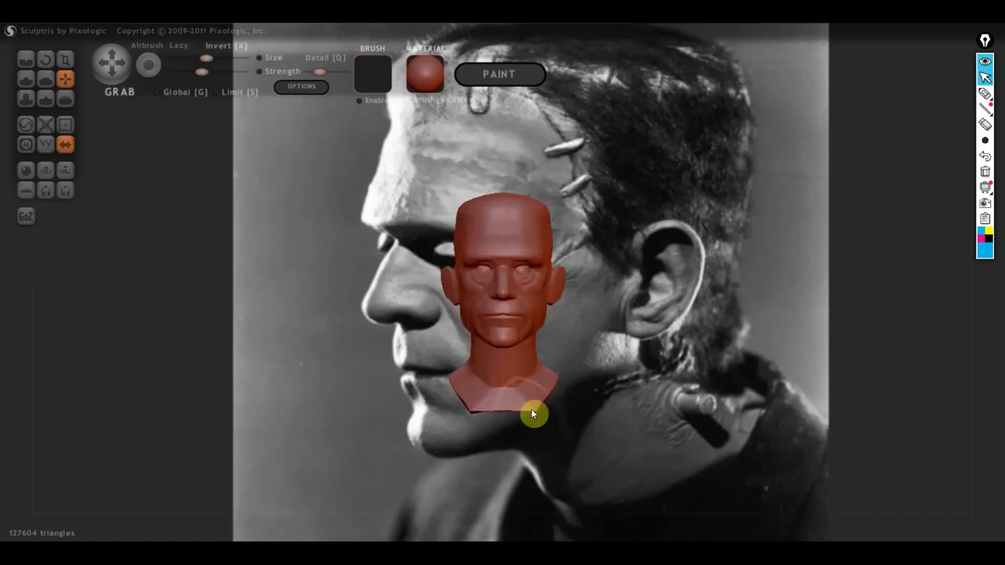
mouse_move(531, 413)
left_mouse_down()
mouse_move(539, 435)
mouse_move(525, 453)
mouse_move(555, 405)
mouse_move(570, 405)
mouse_move(509, 429)
mouse_move(528, 439)
left_mouse_up()
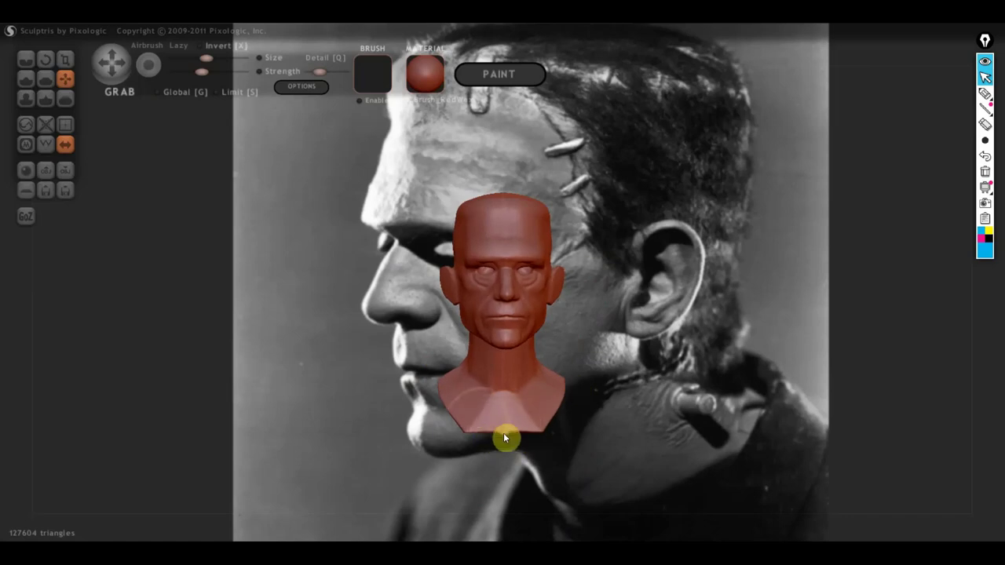
Orbit between right profile and front views to check the lengthened neck
mouse_move(475, 407)
right_mouse_down()
mouse_move(557, 430)
mouse_move(643, 428)
mouse_move(555, 431)
mouse_move(595, 413)
mouse_move(531, 386)
right_mouse_up()
scroll(689, 427, "up", 2)
scroll(683, 428, "up", 3)
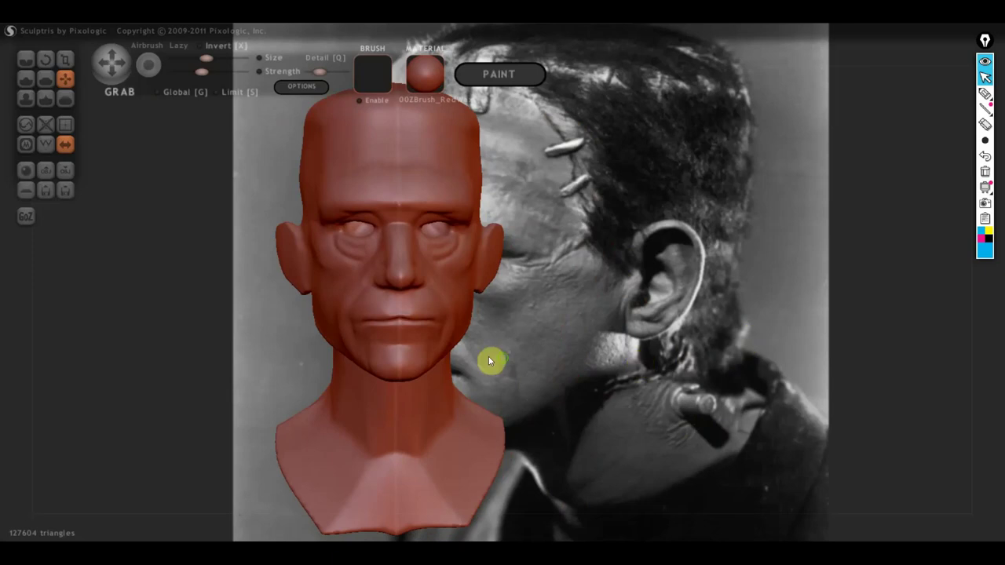
right_click_drag(488, 361, 680, 363)
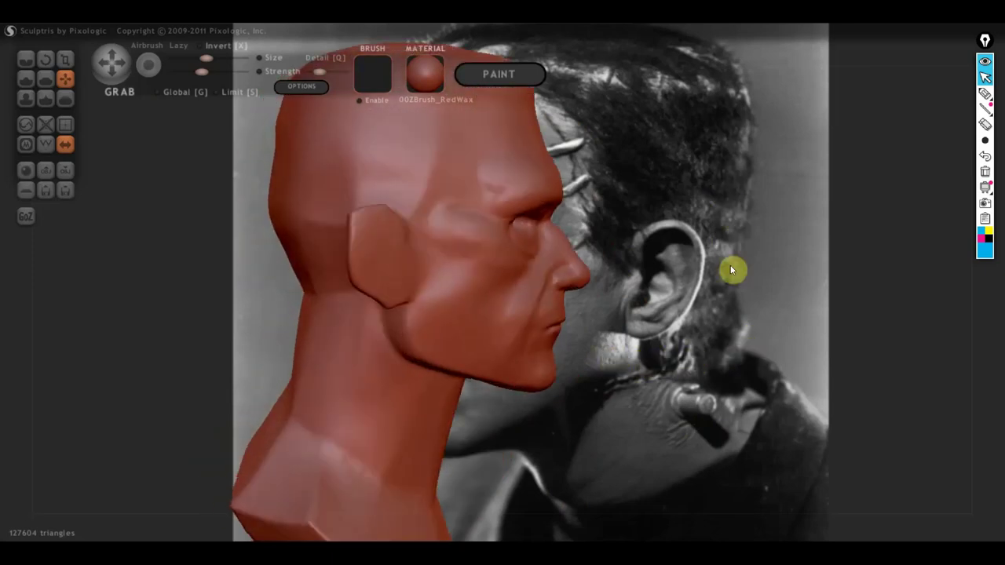
scroll(361, 311, "down", 2)
scroll(375, 304, "down", 2)
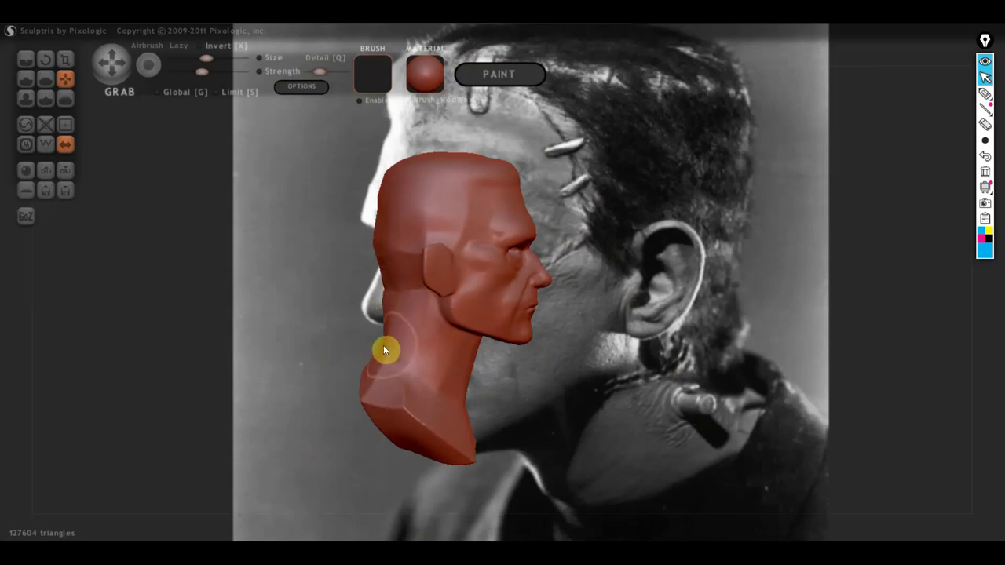
scroll(378, 350, "down", 2)
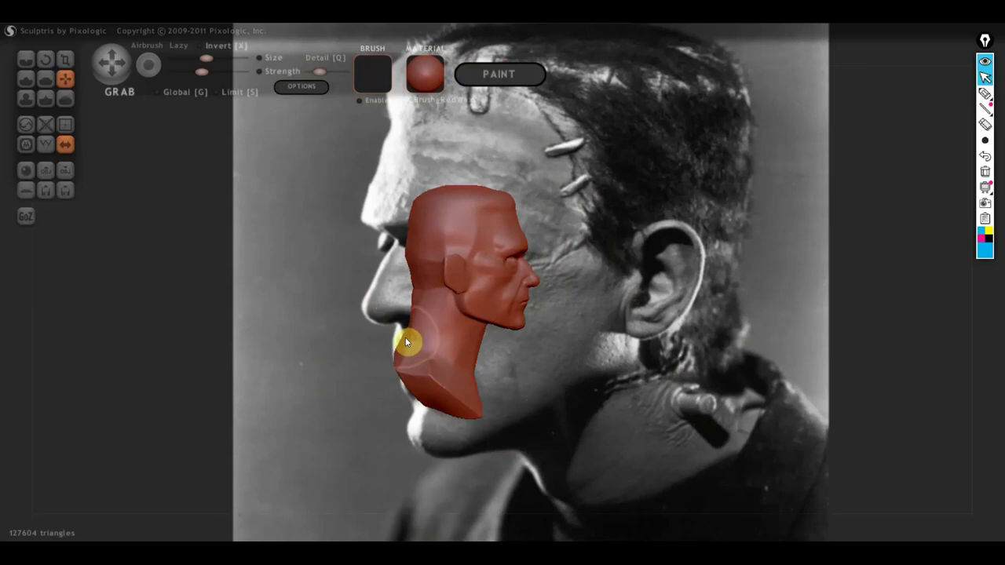
right_click_drag(405, 337, 499, 342)
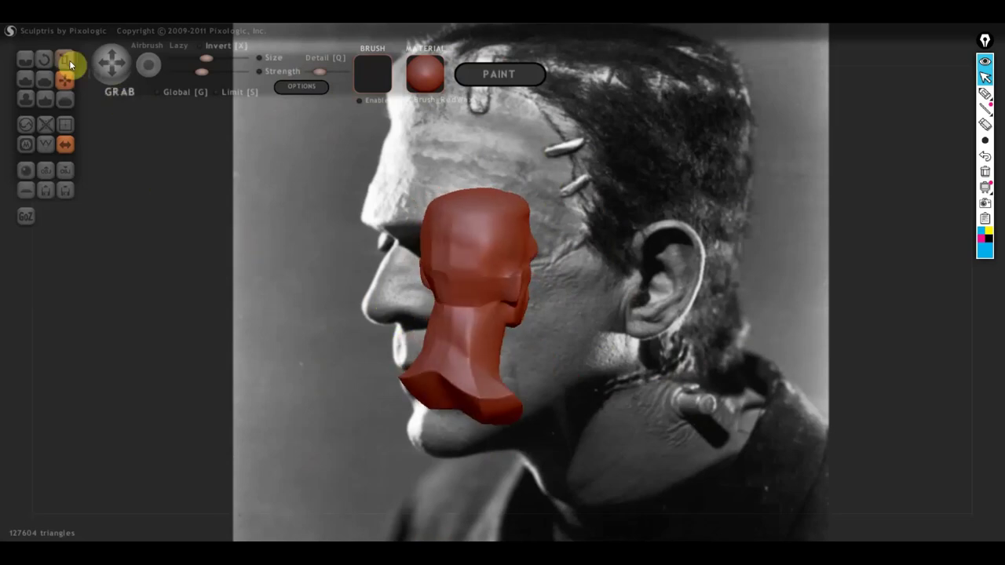
Flatten the cheek and forehead, lower the brush strength, then smooth the neck
left_click(47, 77)
scroll(434, 276, "up", 2)
mouse_move(433, 276)
left_mouse_down()
mouse_move(451, 256)
mouse_move(433, 265)
mouse_move(437, 221)
mouse_move(466, 280)
mouse_move(451, 396)
mouse_move(458, 327)
mouse_move(466, 363)
left_mouse_up()
left_click_drag(222, 72, 196, 70)
mouse_move(424, 367)
left_mouse_down()
mouse_move(433, 375)
mouse_move(448, 328)
mouse_move(464, 376)
mouse_move(471, 338)
mouse_move(448, 372)
mouse_move(446, 328)
mouse_move(421, 344)
left_mouse_up()
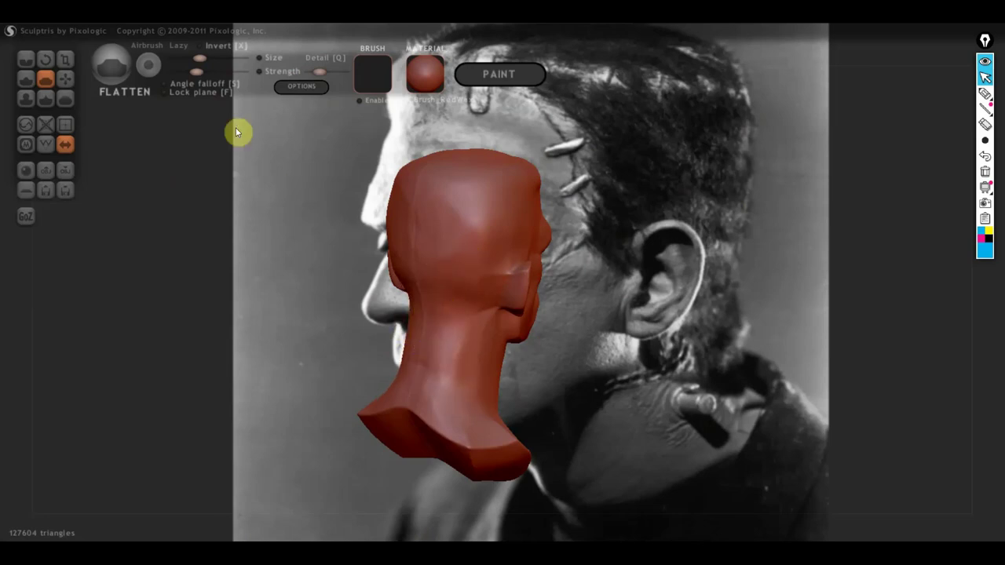
Review the smoothed head from profile, front and three-quarter views, then pick the Draw brush
mouse_move(512, 304)
right_mouse_down()
mouse_move(411, 316)
mouse_move(406, 300)
mouse_move(443, 293)
right_mouse_up()
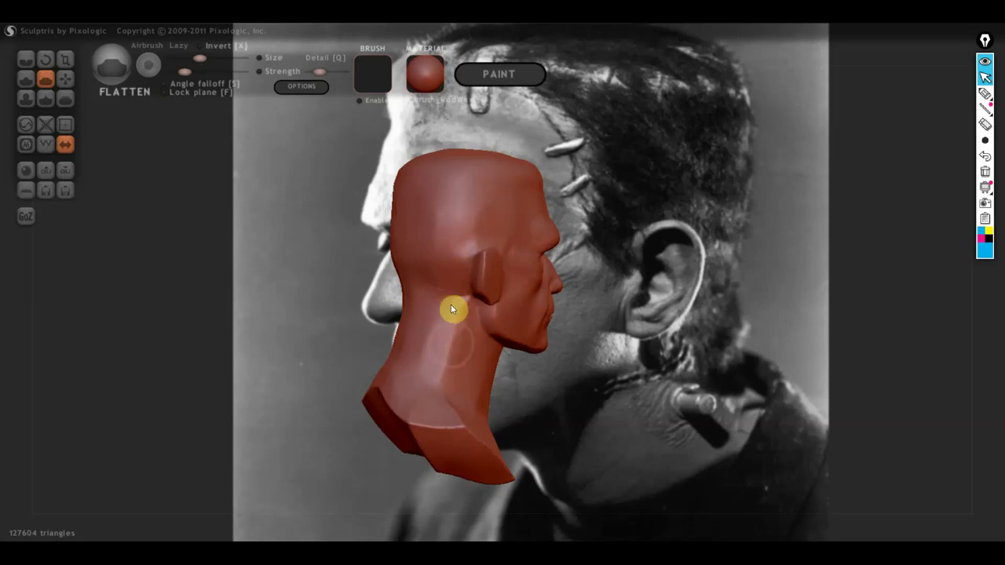
left_click_drag(443, 388, 240, 377)
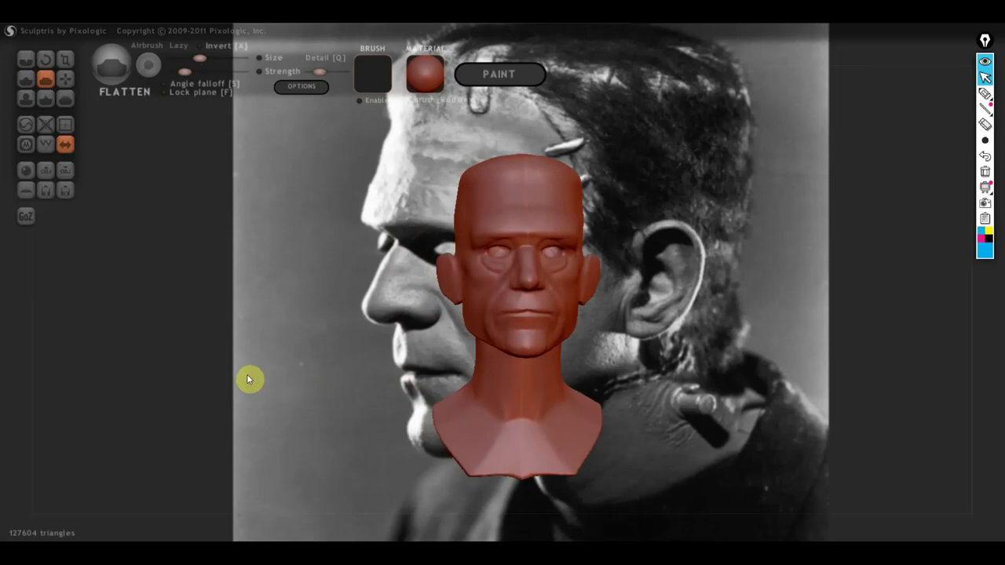
mouse_move(589, 417)
left_mouse_down("alt")
mouse_move(460, 388)
mouse_move(494, 397)
mouse_move(291, 385)
mouse_move(543, 395)
left_mouse_up("alt")
scroll(478, 382, "up", 3)
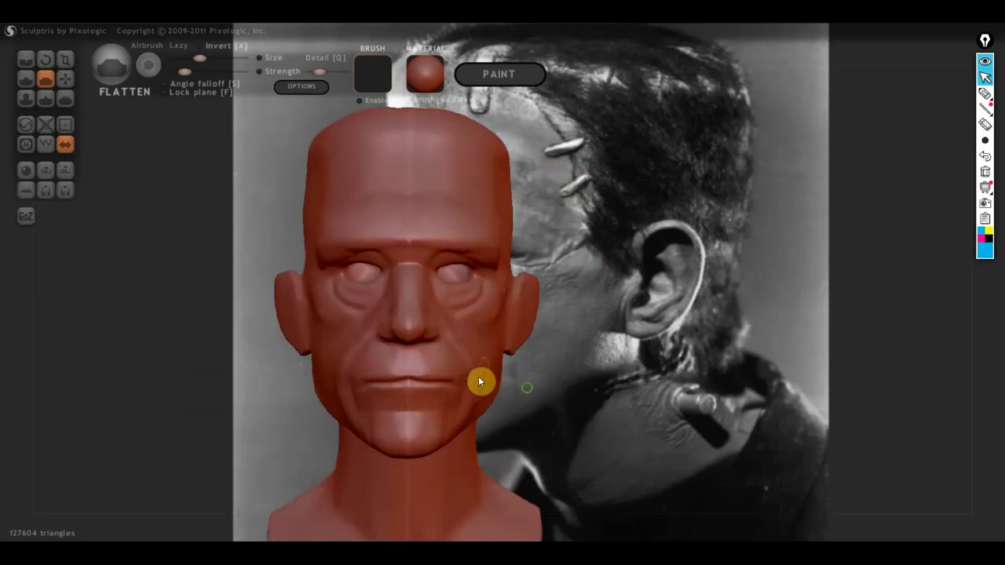
left_click_drag(478, 381, 660, 384)
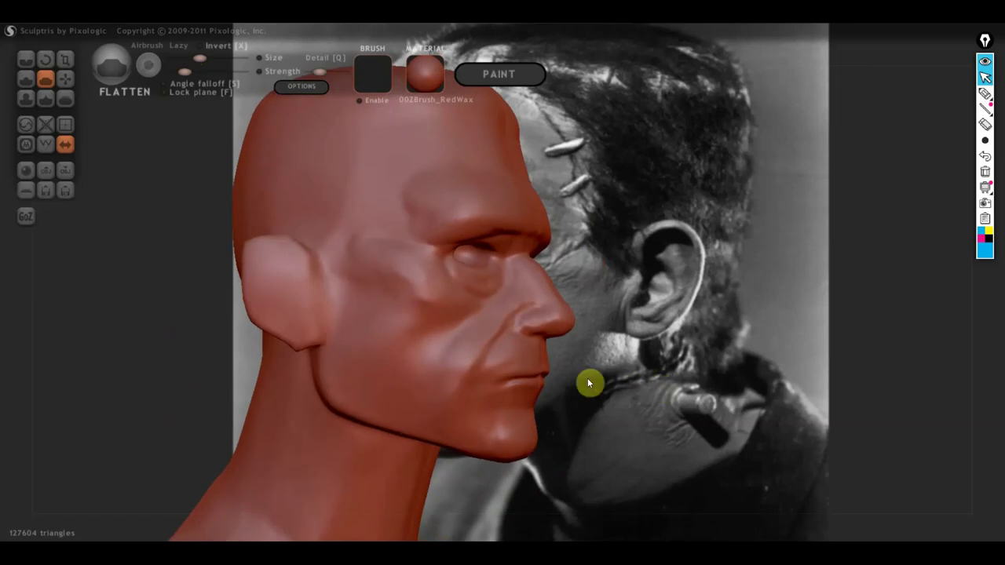
left_click(26, 78)
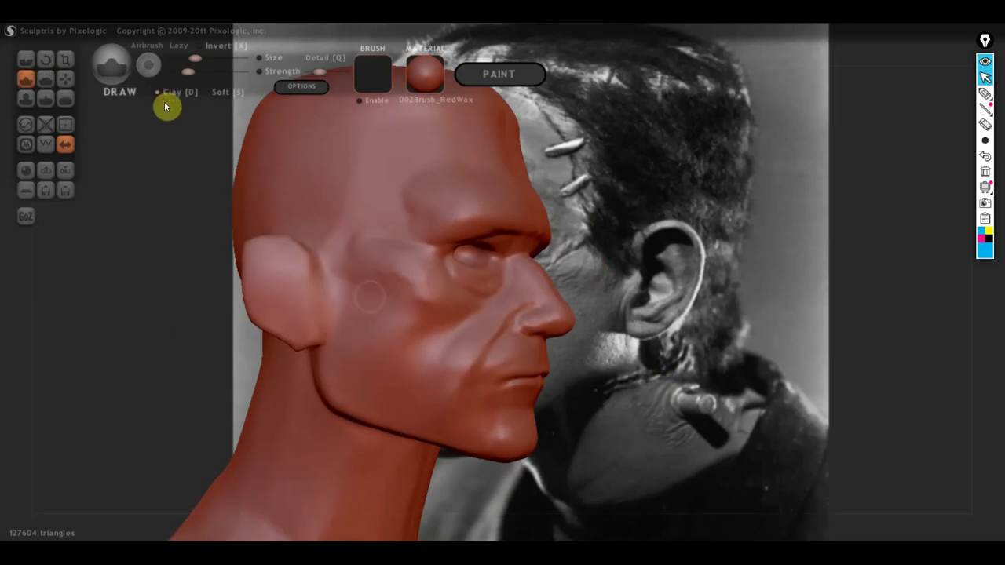
Turn on Clay for Draw and add a small stroke along the lower lip
scroll(415, 347, "up", 3)
scroll(416, 347, "down", 3)
scroll(475, 355, "up", 3)
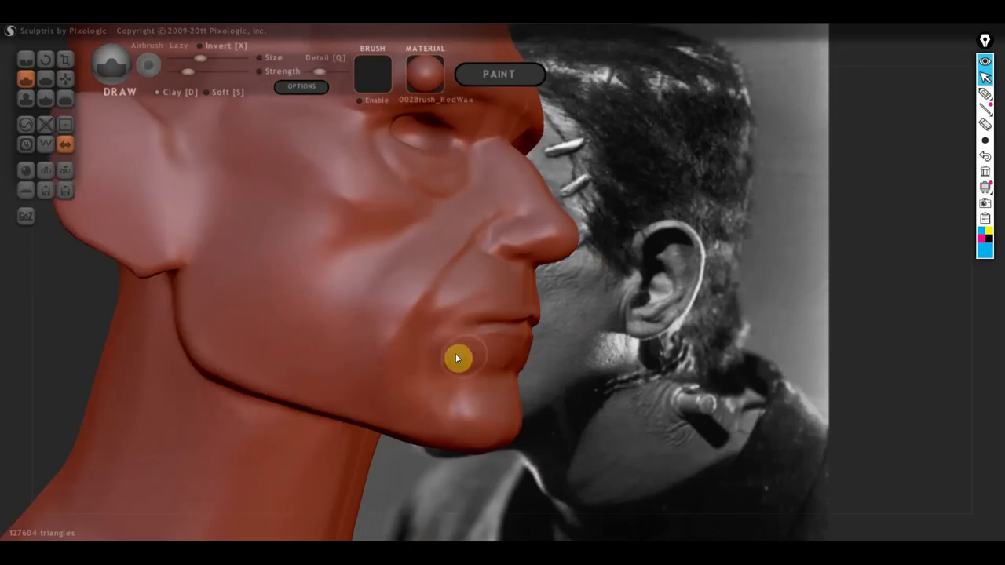
mouse_move(561, 377)
left_mouse_down()
mouse_move(416, 395)
mouse_move(467, 367)
mouse_move(461, 376)
mouse_move(499, 385)
mouse_move(294, 350)
left_mouse_up()
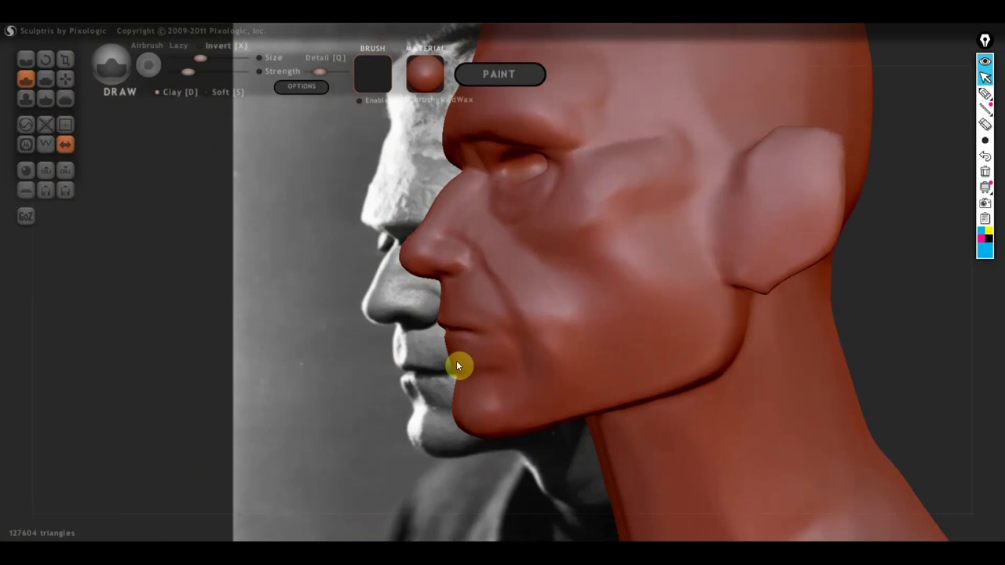
left_click_drag(458, 366, 448, 361)
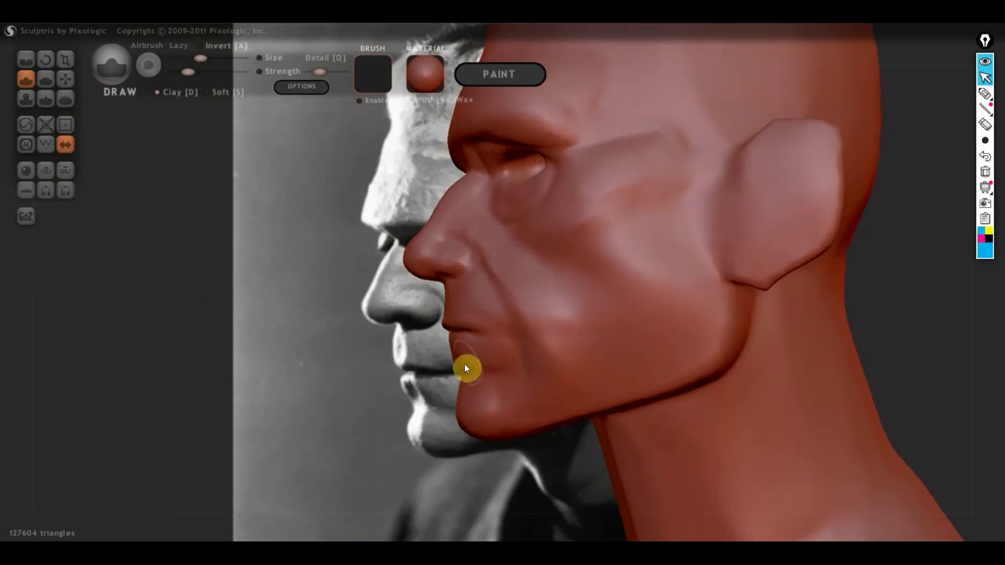
left_click(158, 93)
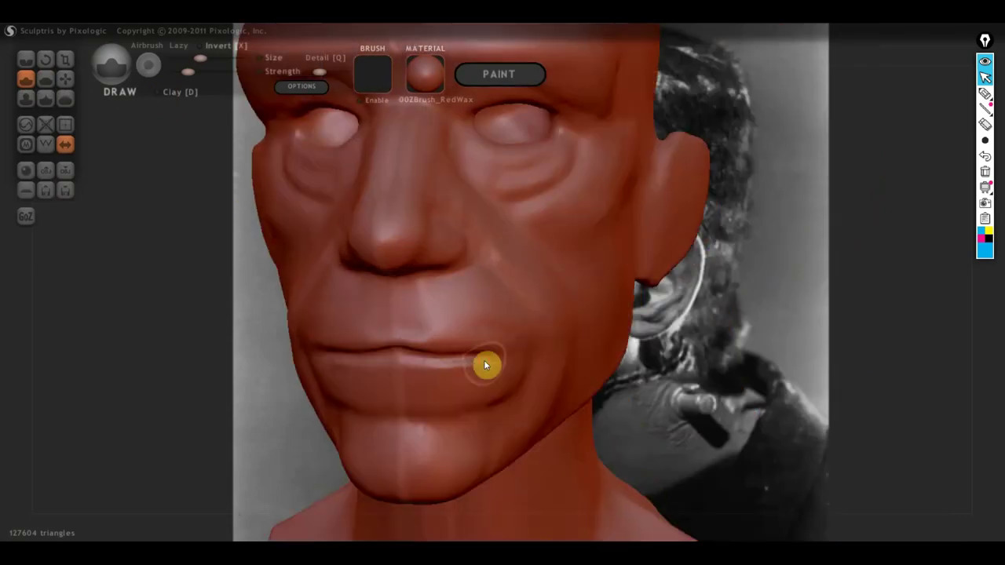
left_click(408, 377)
left_click_drag(407, 378, 341, 377)
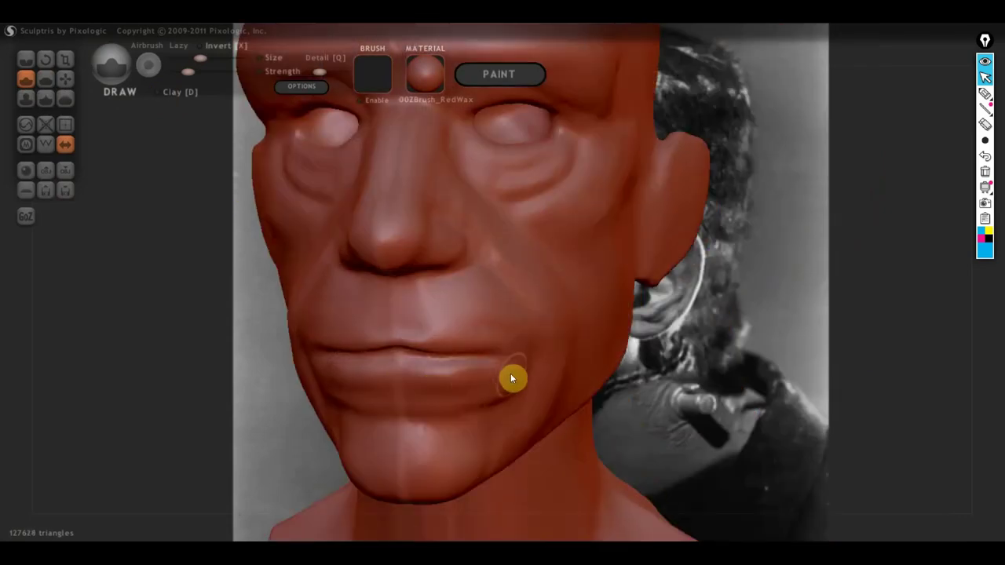
Build up the upper lip symmetrically, checking from profile and three-quarter views
right_click_drag(478, 393, 307, 393)
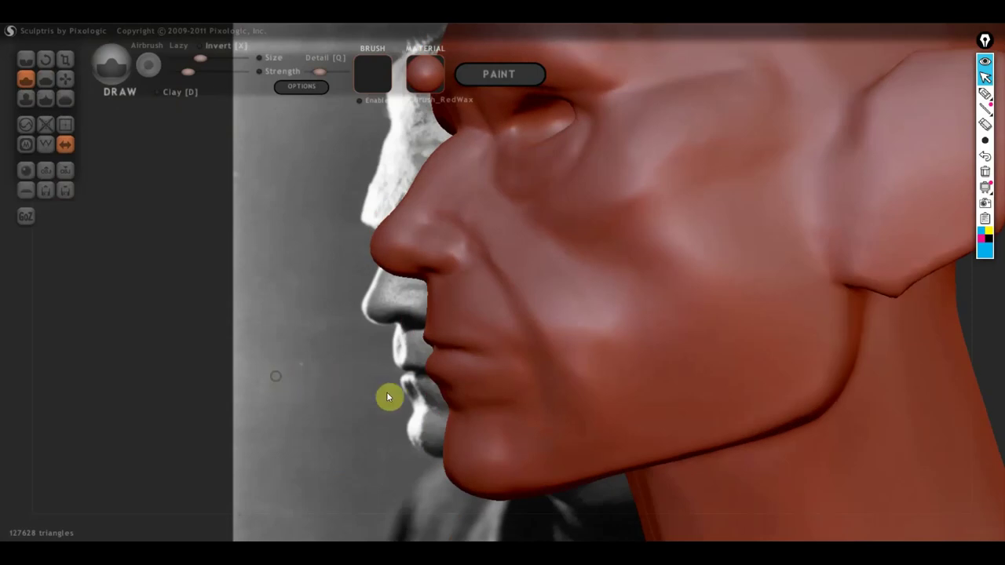
mouse_move(428, 421)
right_mouse_down()
mouse_move(471, 375)
mouse_move(574, 419)
mouse_move(750, 420)
mouse_move(574, 382)
right_mouse_up()
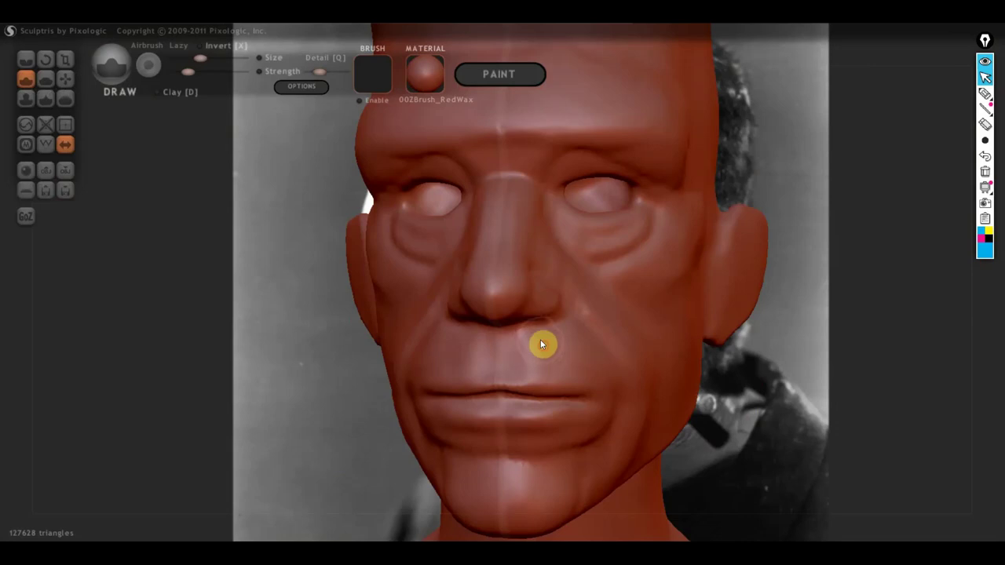
left_click_drag(542, 342, 552, 355)
mouse_move(552, 366)
right_mouse_down()
mouse_move(460, 366)
mouse_move(491, 348)
right_mouse_up()
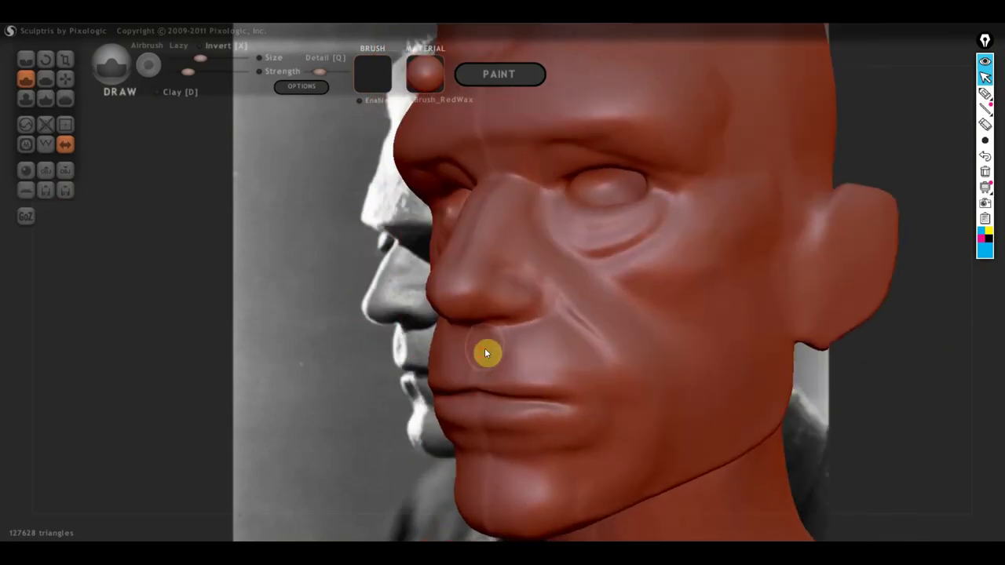
Flatten the area above the upper lip and review it from several angles
left_click(37, 76)
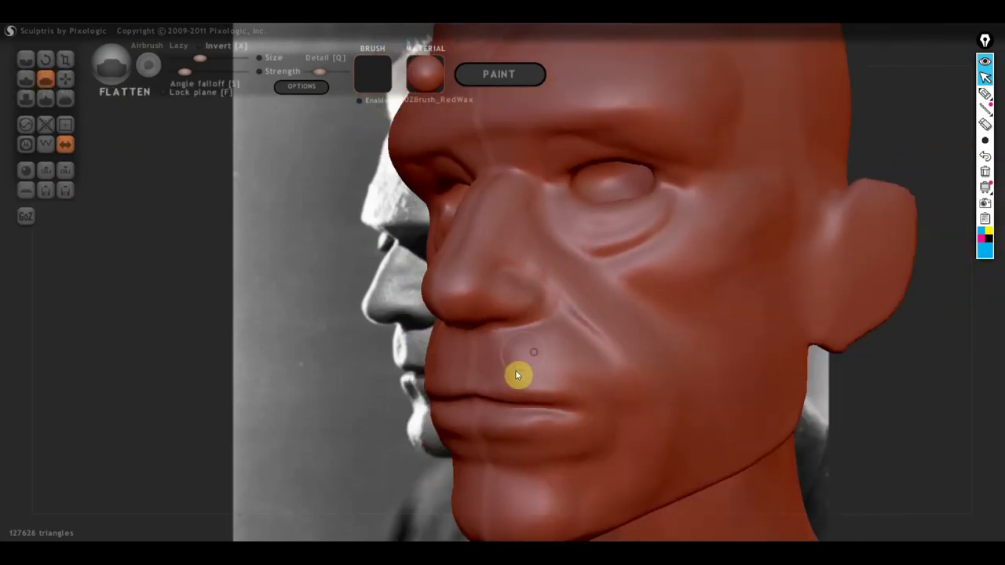
mouse_move(504, 375)
left_mouse_down()
mouse_move(521, 354)
mouse_move(526, 361)
left_mouse_up()
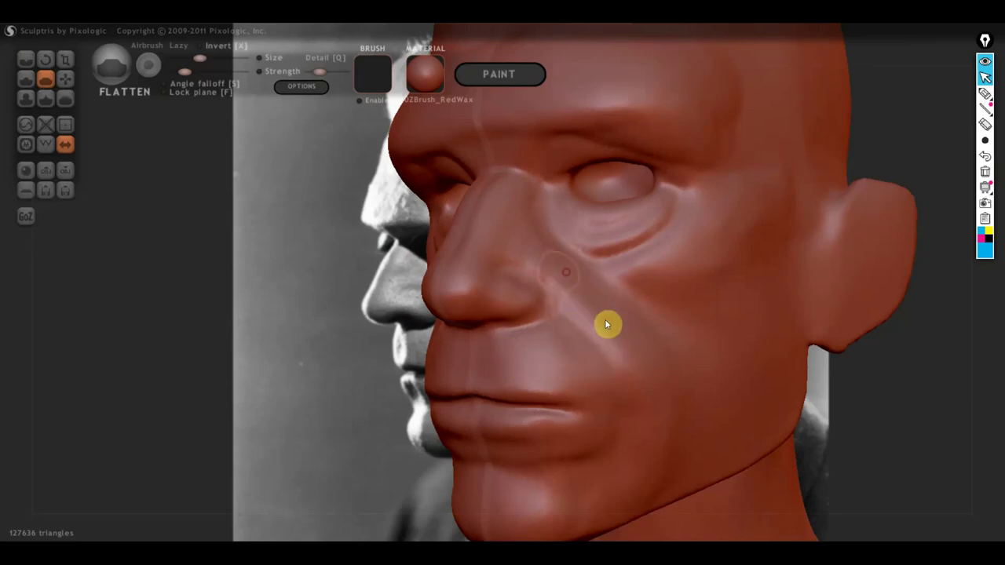
mouse_move(520, 204)
right_mouse_down()
mouse_move(529, 227)
mouse_move(498, 210)
right_mouse_up()
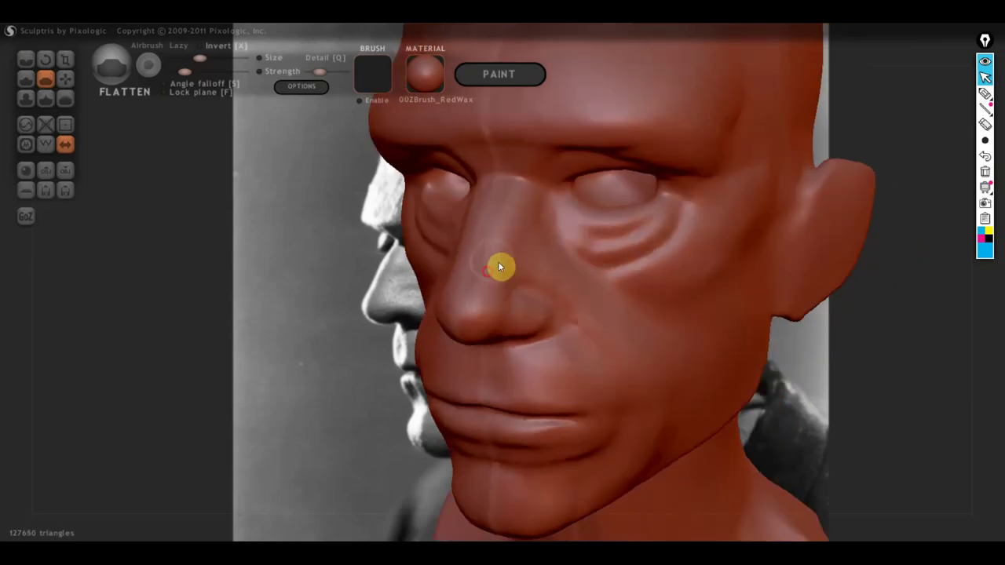
right_click_drag(516, 282, 547, 216)
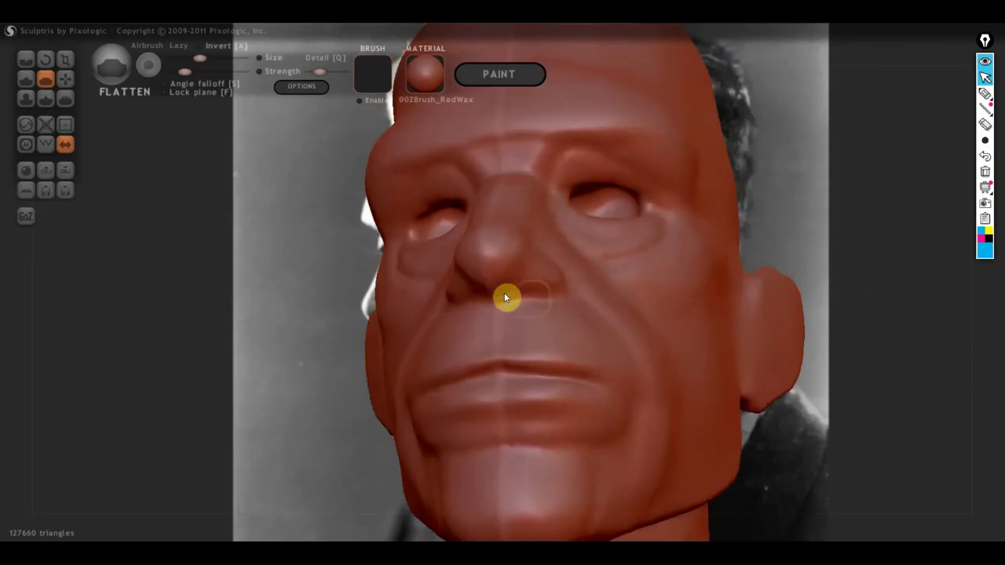
mouse_move(582, 333)
right_mouse_down()
mouse_move(426, 384)
mouse_move(437, 393)
mouse_move(539, 372)
mouse_move(461, 378)
right_mouse_up()
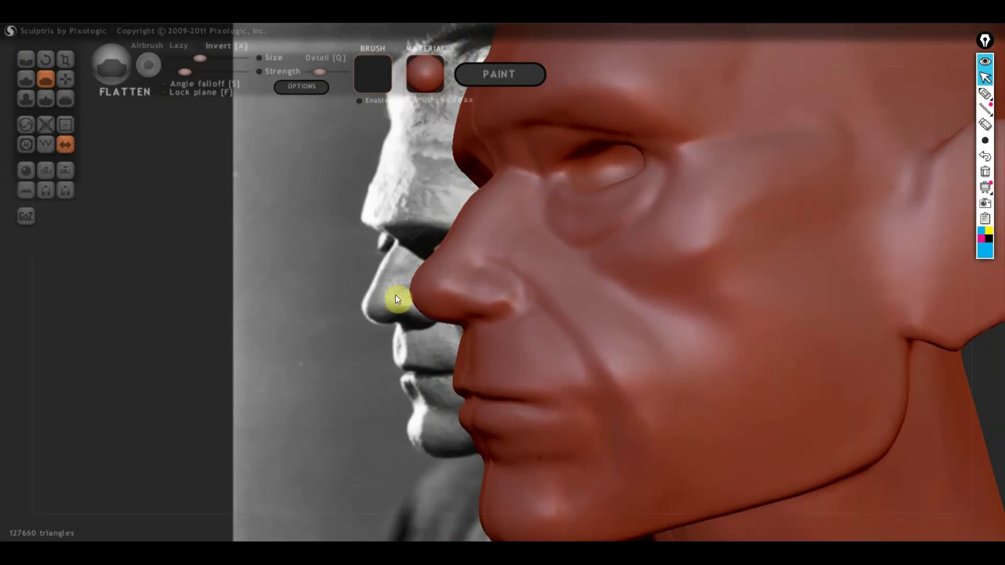
With Draw and Clay off, reshape and refine the nostril wing on the side of the nose
left_click(26, 78)
scroll(410, 336, "up", 2)
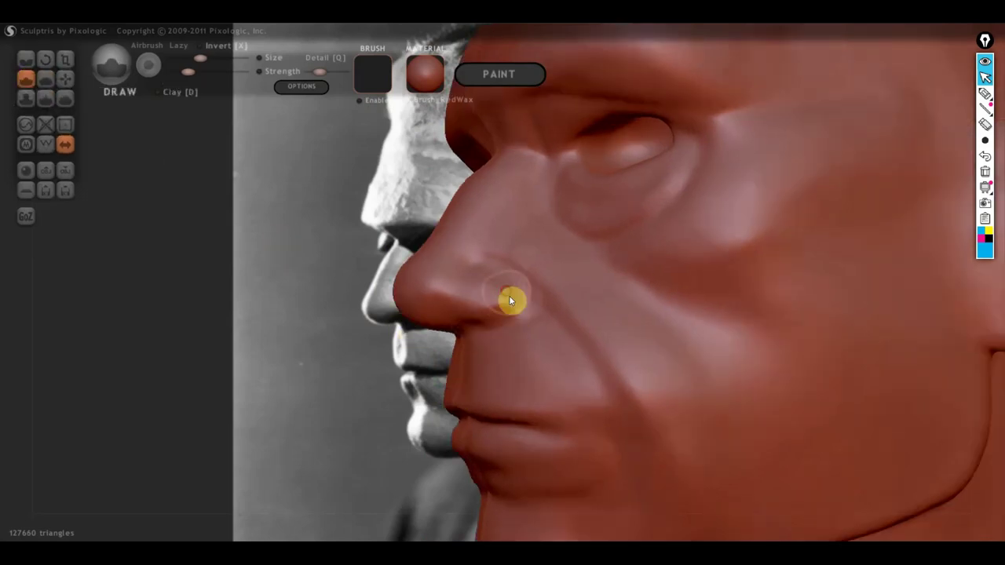
left_click(160, 92)
left_click(157, 92)
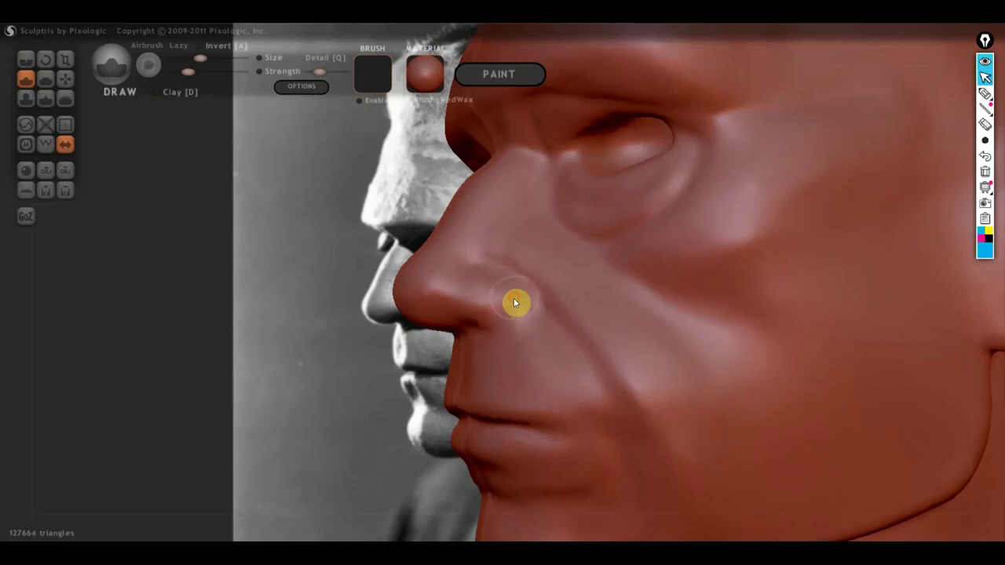
left_click_drag(515, 299, 477, 318)
left_click_drag(463, 309, 466, 300)
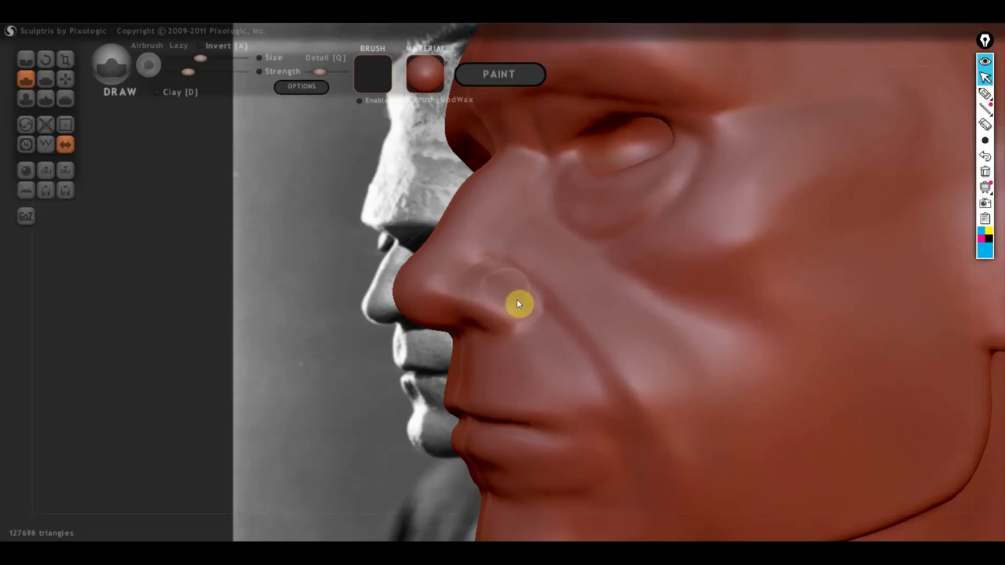
mouse_move(523, 359)
left_mouse_down("alt")
mouse_move(572, 397)
mouse_move(515, 371)
mouse_move(661, 355)
mouse_move(519, 318)
mouse_move(597, 313)
left_mouse_up("alt")
Flatten the surface around the nostril and near the nose tip
left_click(68, 77)
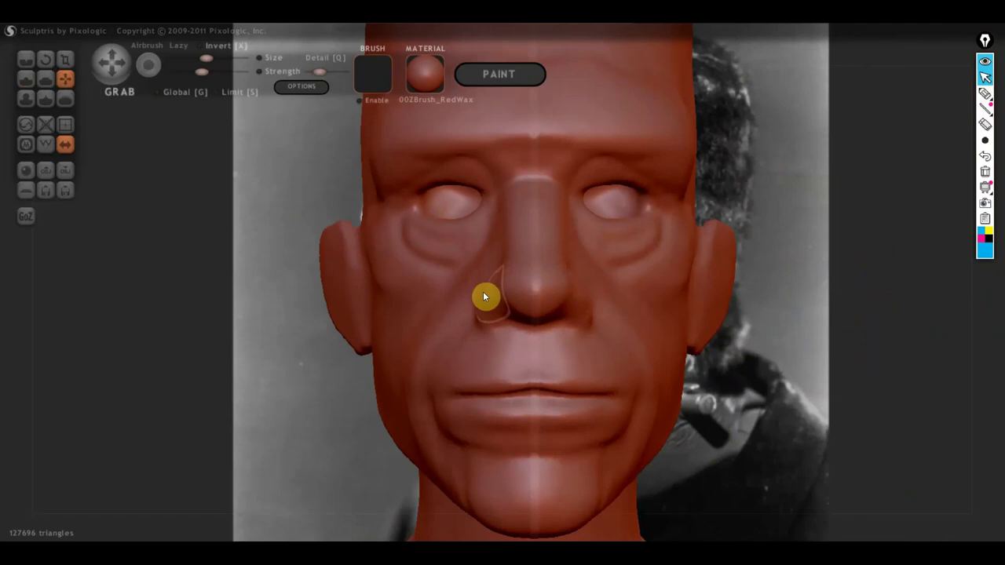
right_click_drag(553, 326, 671, 347)
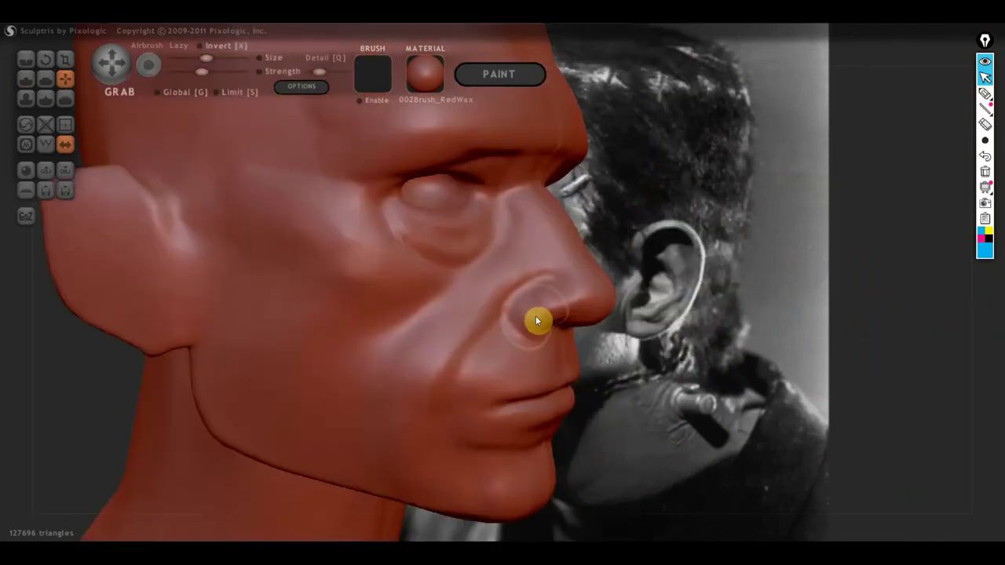
mouse_move(610, 350)
right_mouse_down()
mouse_move(271, 369)
mouse_move(341, 360)
mouse_move(303, 347)
mouse_move(327, 350)
right_mouse_up()
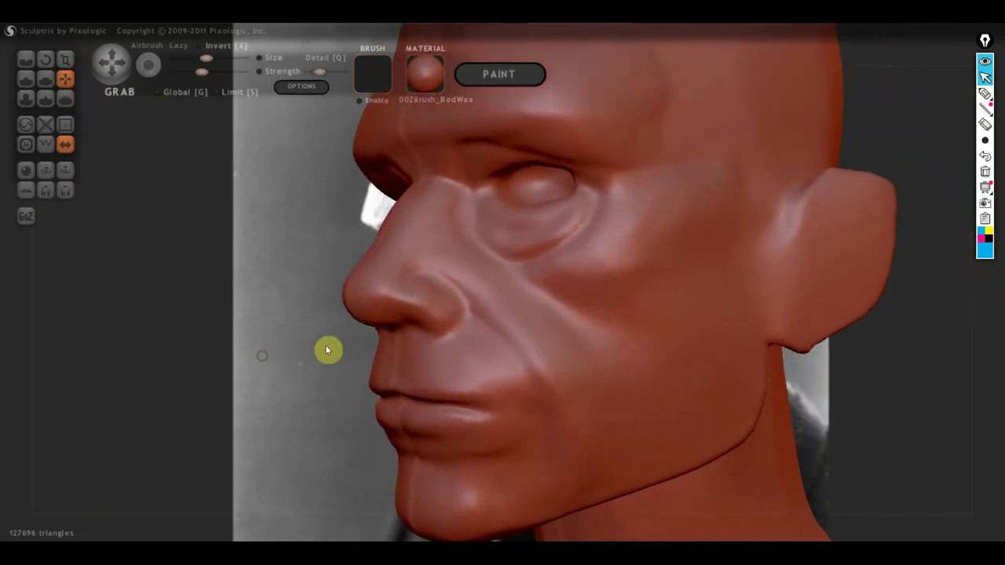
left_click(44, 79)
scroll(289, 224, "up", 3)
scroll(289, 224, "up", 2)
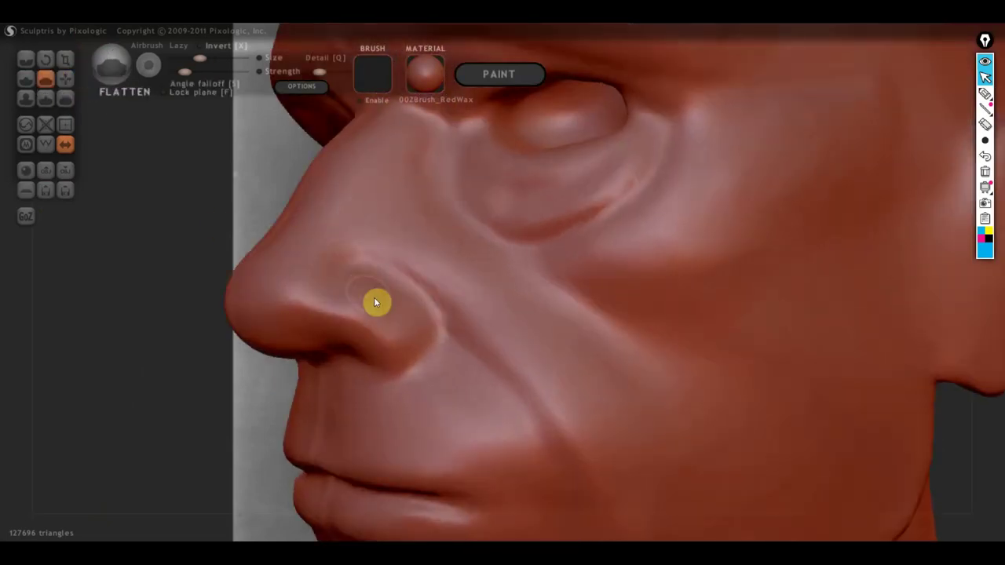
mouse_move(374, 299)
left_mouse_down()
mouse_move(318, 314)
mouse_move(392, 271)
mouse_move(407, 282)
mouse_move(385, 325)
mouse_move(334, 304)
left_mouse_up()
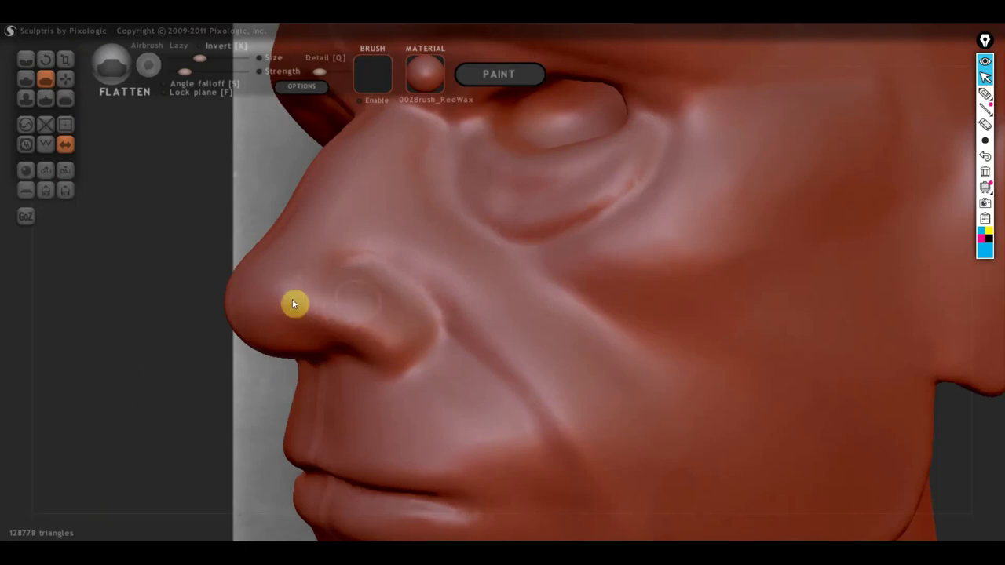
mouse_move(351, 304)
left_mouse_down()
mouse_move(323, 314)
mouse_move(304, 346)
mouse_move(256, 283)
mouse_move(385, 321)
left_mouse_up()
Carve a crease from the nostril edge down toward the upper lip
left_click(26, 59)
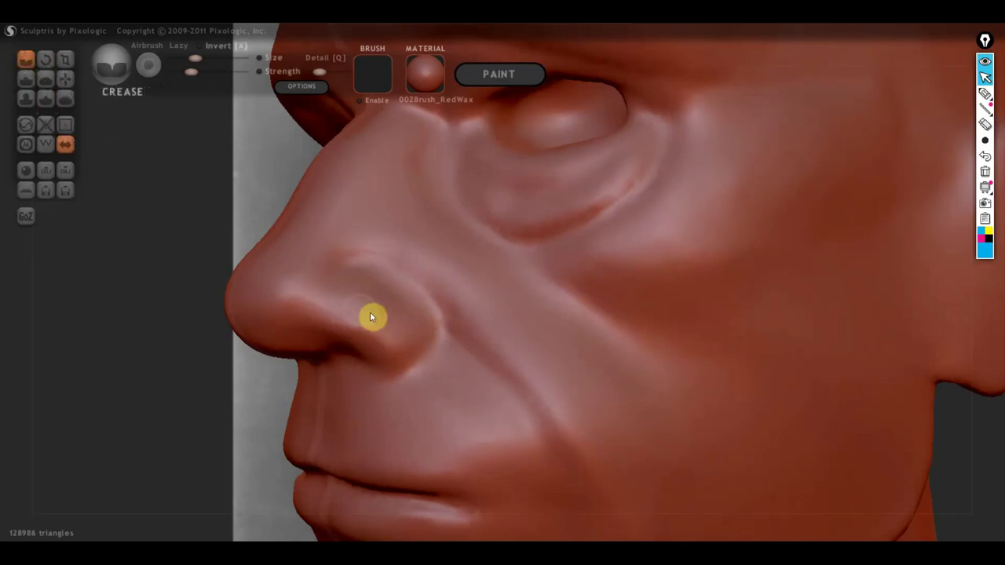
mouse_move(442, 328)
left_mouse_down()
mouse_move(402, 372)
mouse_move(354, 361)
mouse_move(365, 367)
left_mouse_up()
scroll(441, 369, "down", 5)
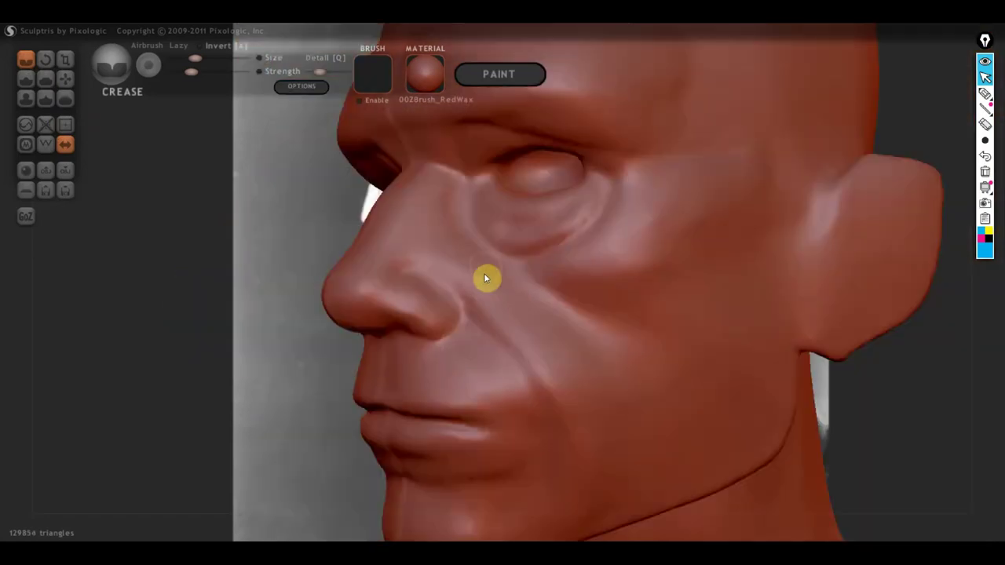
scroll(487, 278, "down", 2)
mouse_move(580, 269)
right_mouse_down()
mouse_move(554, 343)
mouse_move(481, 342)
right_mouse_up()
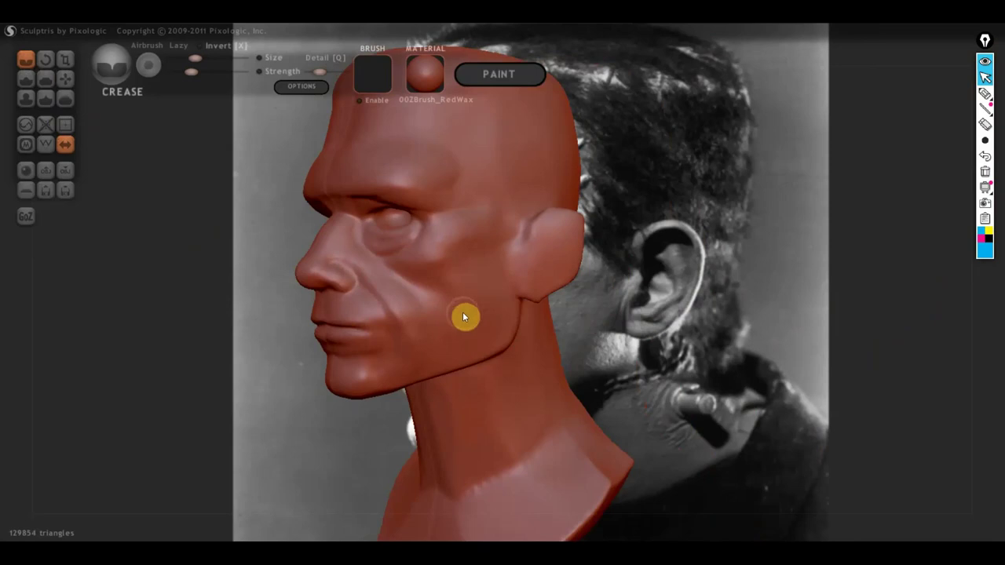
left_click(26, 80)
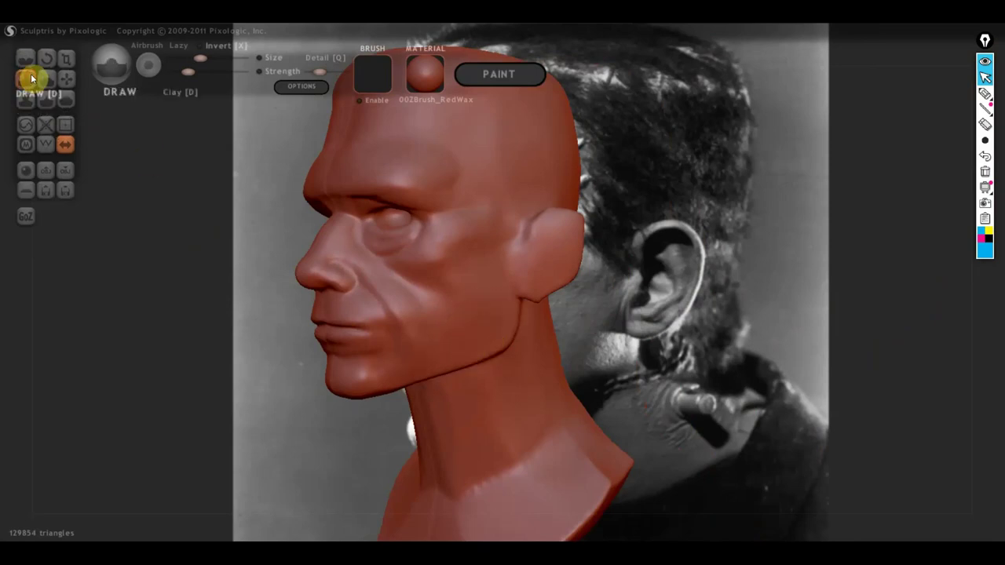
right_click_drag(506, 283, 500, 316)
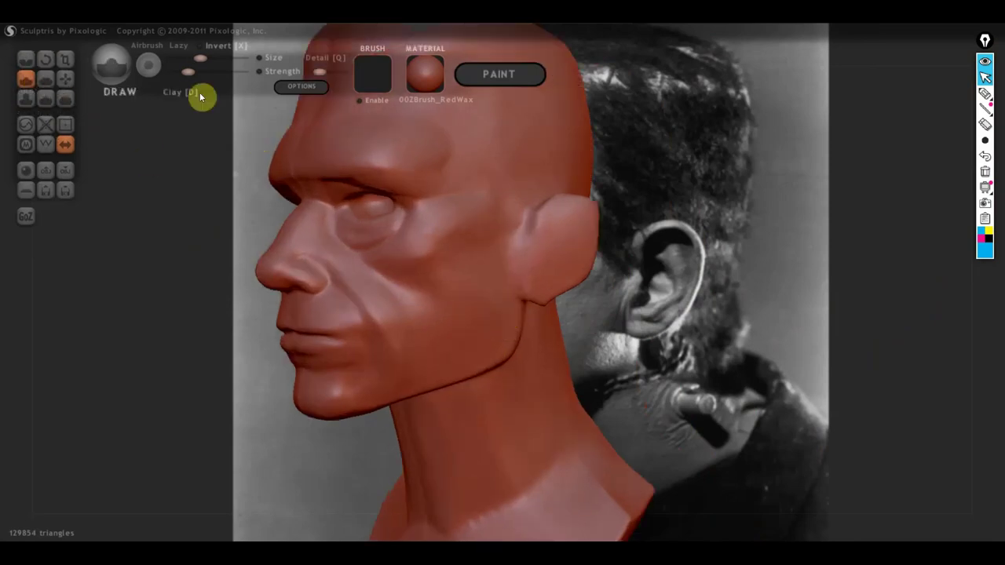
scroll(541, 291, "down", 3)
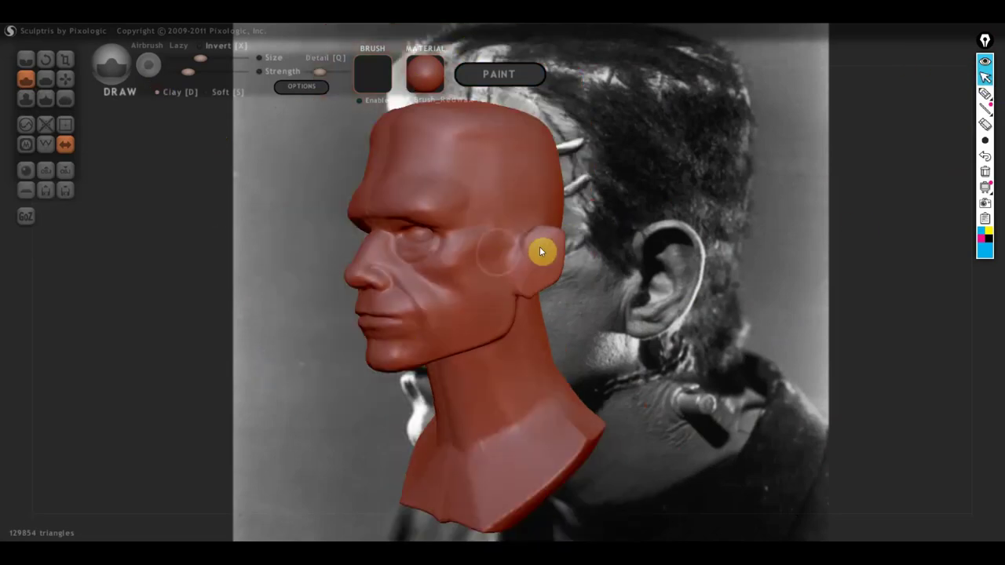
Draw blue guide strokes over the lips, mid-face to temple, nose, mouth-chin area and forehead
left_click(984, 93)
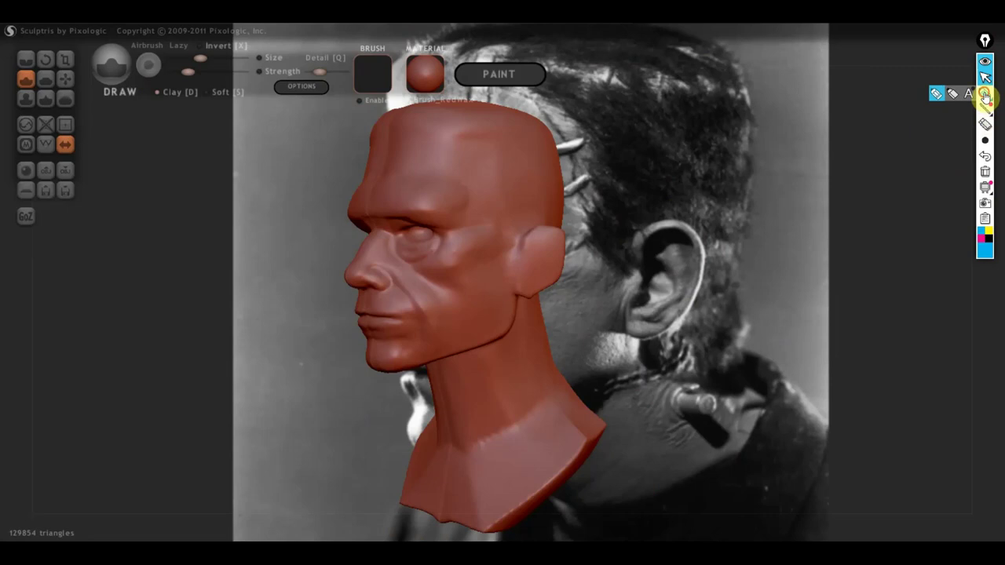
mouse_move(382, 315)
left_mouse_down()
mouse_move(422, 239)
mouse_move(376, 277)
mouse_move(542, 257)
mouse_move(498, 290)
mouse_move(444, 155)
mouse_move(386, 167)
mouse_move(379, 197)
mouse_move(382, 164)
mouse_move(442, 353)
mouse_move(389, 367)
mouse_move(399, 340)
left_mouse_up()
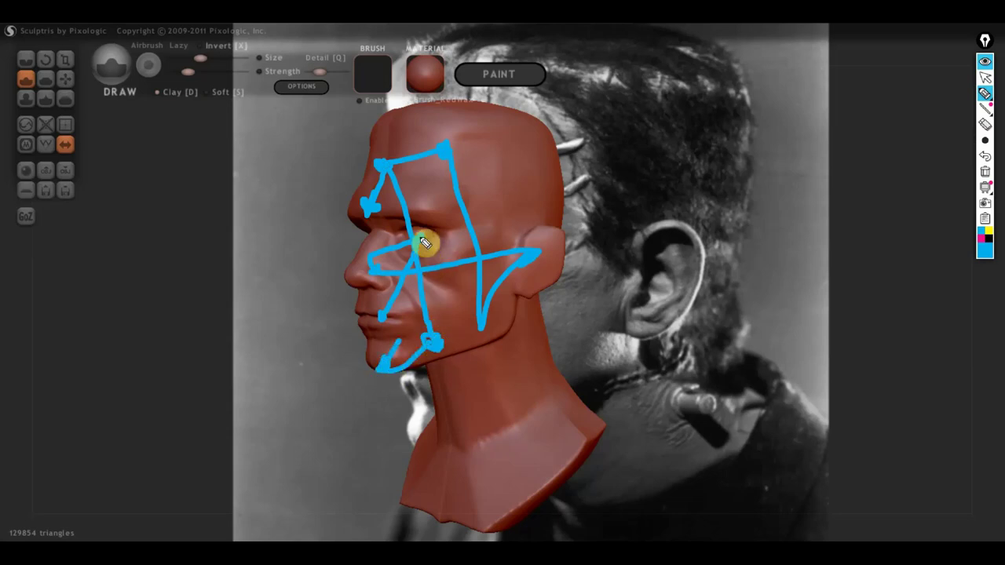
mouse_move(417, 238)
left_mouse_down()
mouse_move(535, 190)
mouse_move(531, 183)
left_mouse_up()
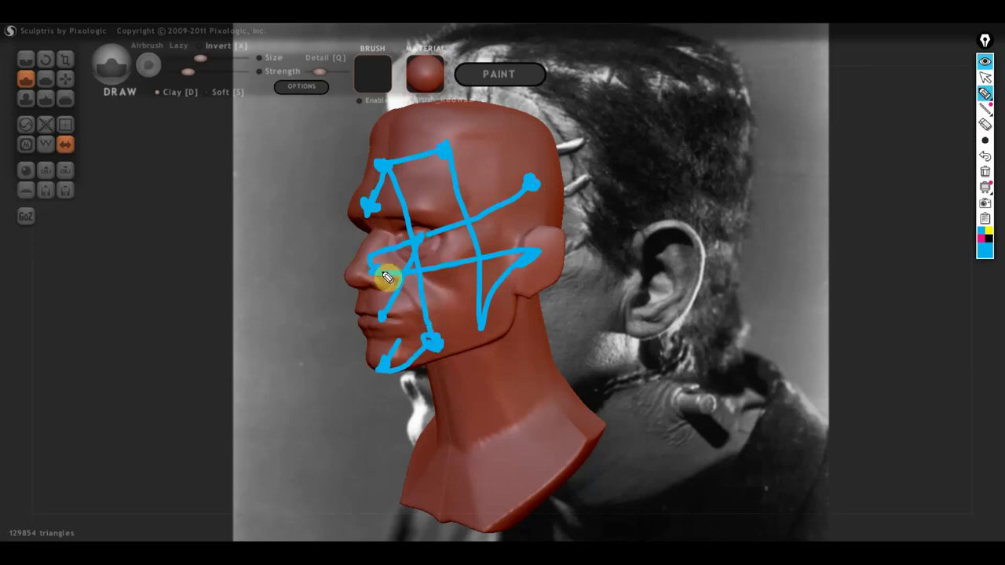
mouse_move(391, 262)
left_mouse_down()
mouse_move(382, 261)
mouse_move(431, 214)
mouse_move(423, 199)
mouse_move(442, 265)
mouse_move(521, 303)
left_mouse_up()
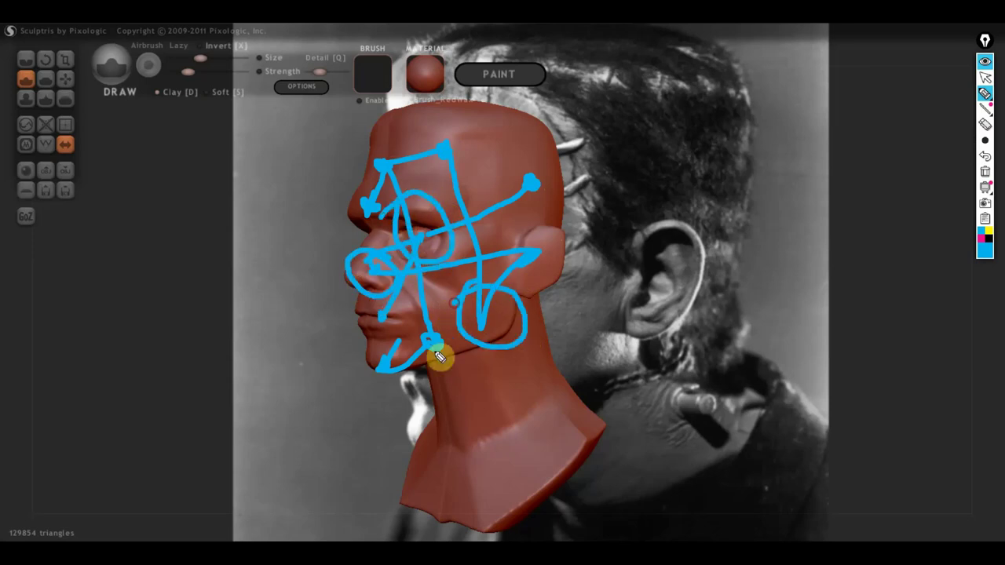
mouse_move(399, 321)
left_mouse_down()
mouse_move(388, 374)
mouse_move(353, 337)
mouse_move(408, 309)
left_mouse_up()
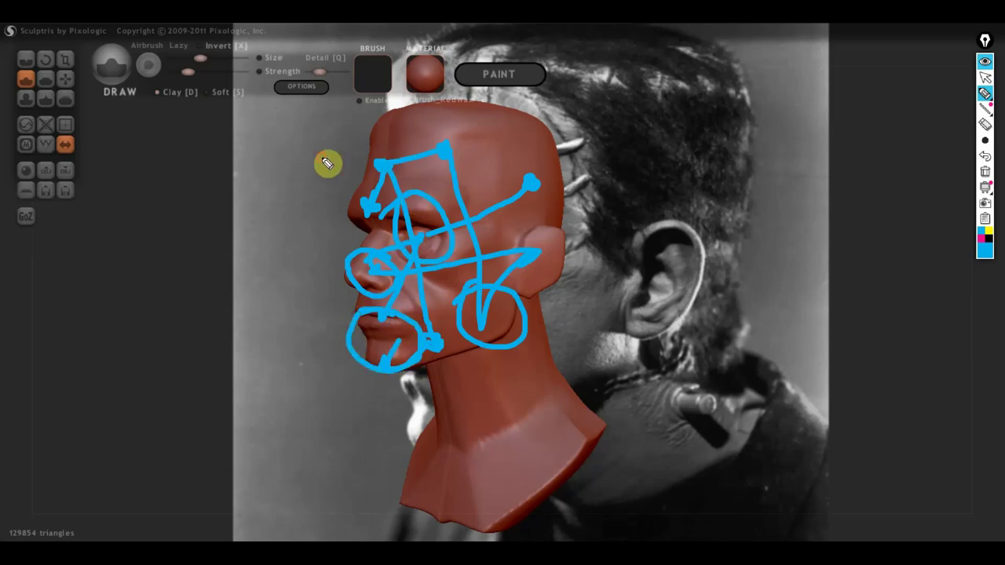
left_click_drag(320, 157, 715, 105)
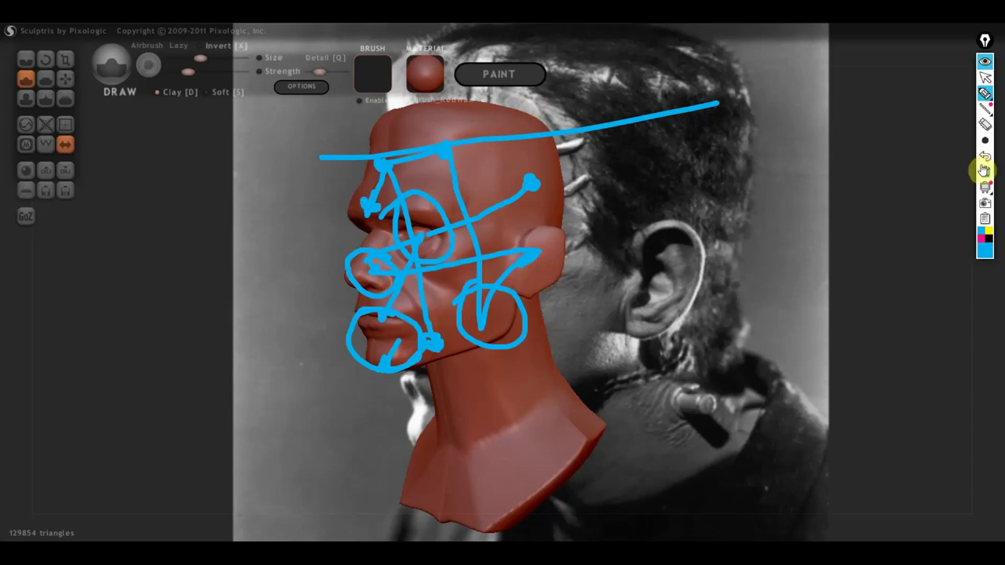
Clear the guide lines and turn the head into profile beside the reference photo
left_click(985, 175)
left_click(984, 77)
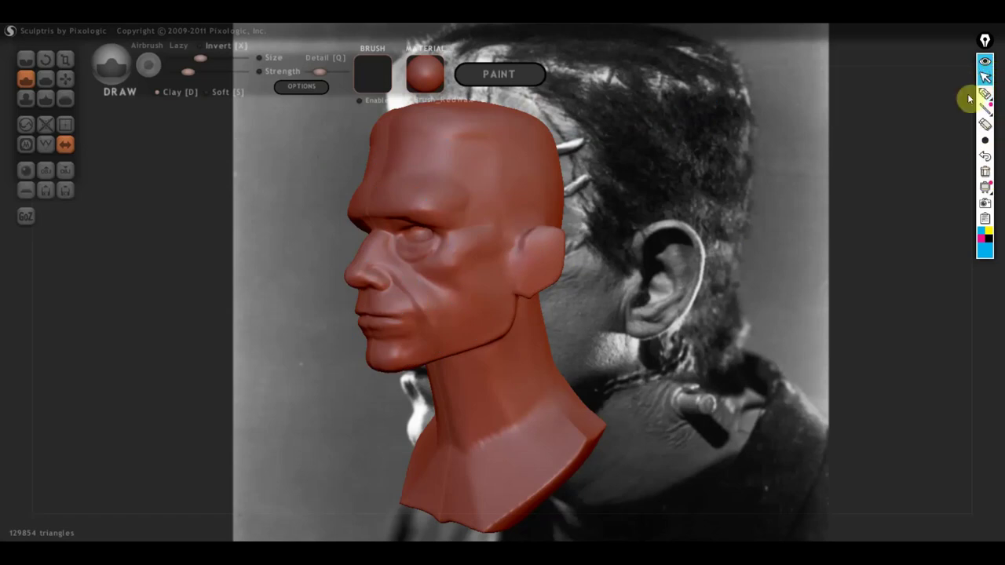
mouse_move(584, 297)
left_mouse_down("alt")
mouse_move(372, 313)
mouse_move(413, 337)
mouse_move(477, 280)
mouse_move(498, 287)
mouse_move(427, 315)
left_mouse_up("alt")
scroll(450, 320, "up", 2)
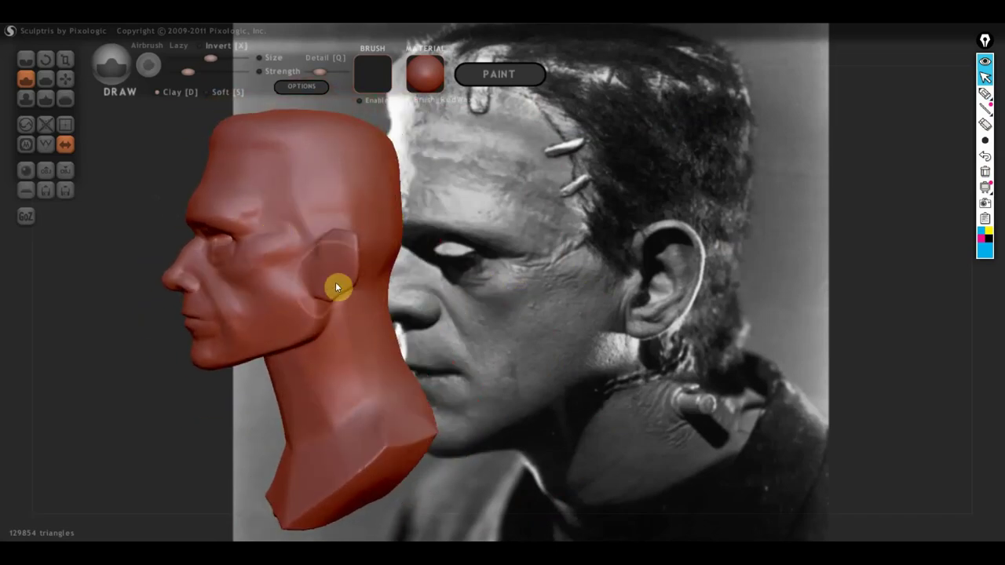
left_click_drag(379, 277, 399, 283)
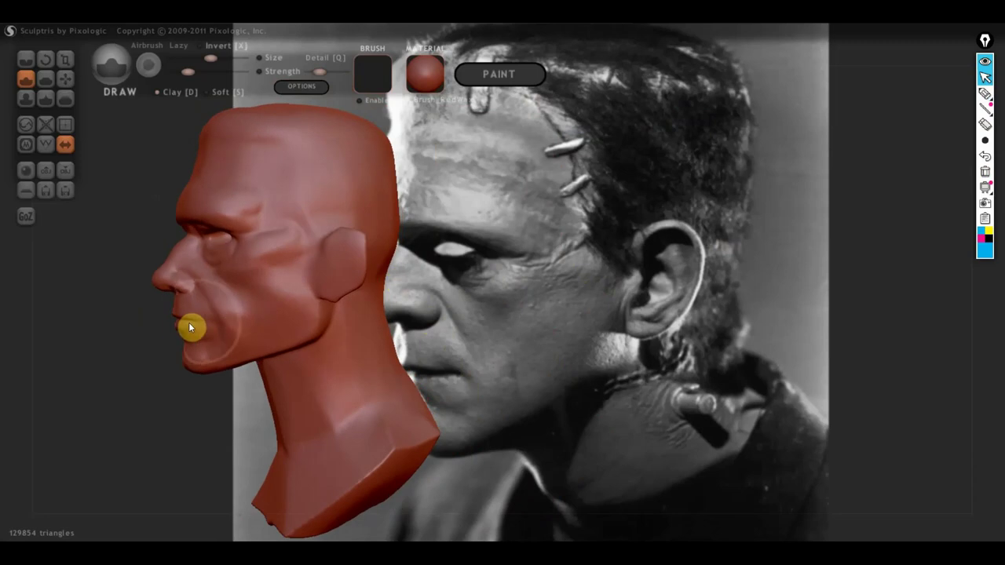
Carve a curved crease along the jawline, undoing the extra mouth-to-chin crease
left_click_drag(185, 333, 249, 360)
mouse_move(386, 363)
left_mouse_down()
mouse_move(287, 362)
mouse_move(326, 363)
left_mouse_up()
left_click_drag(235, 358, 164, 364)
key("ctrl+z")
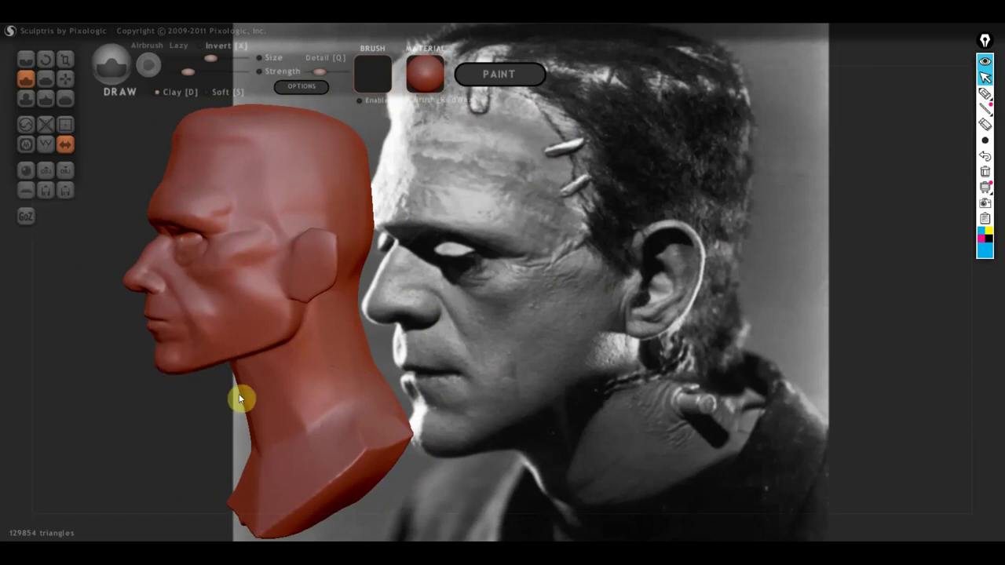
scroll(249, 434, "down", 1)
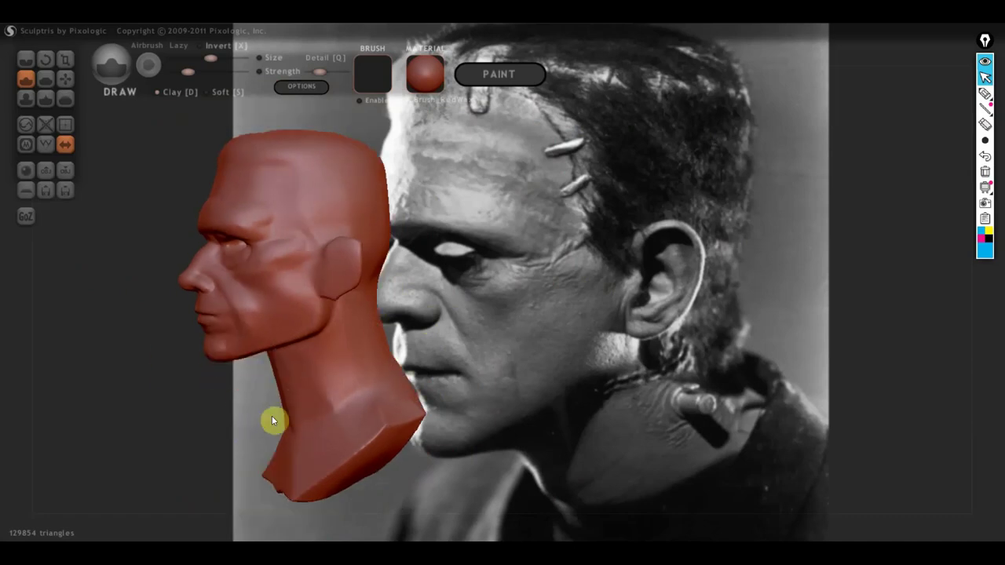
left_click(65, 79)
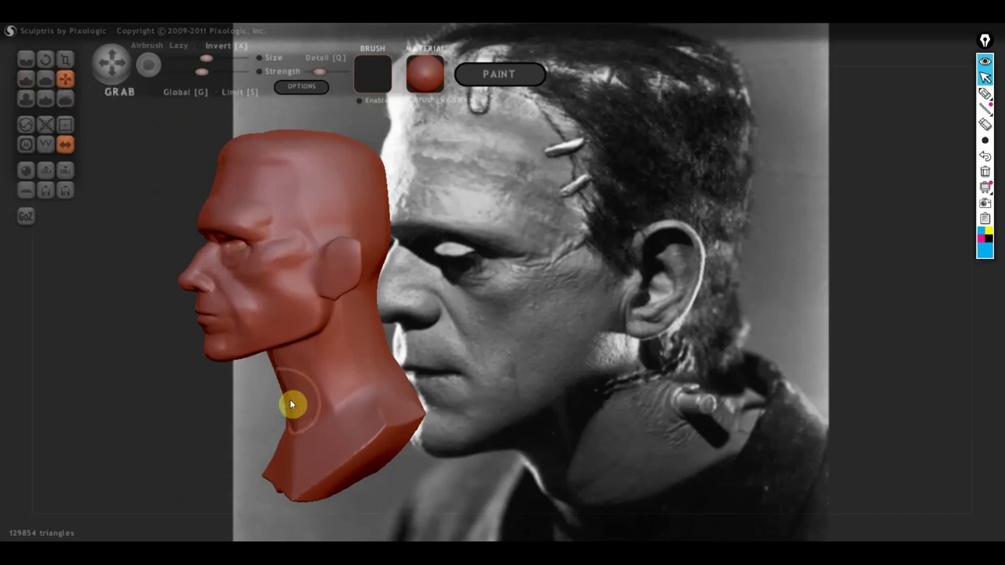
left_click_drag(291, 385, 291, 403)
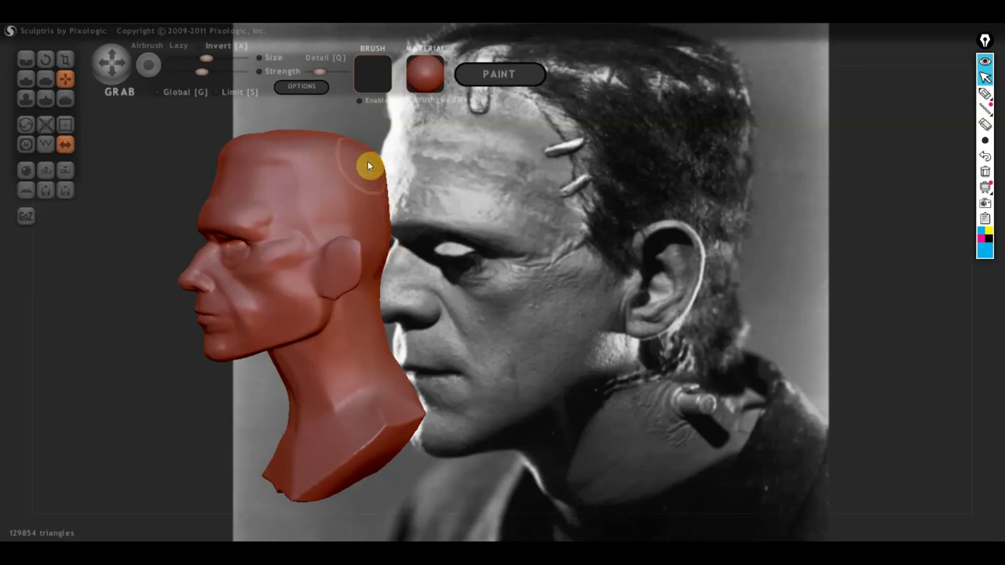
scroll(368, 161, "down", 2)
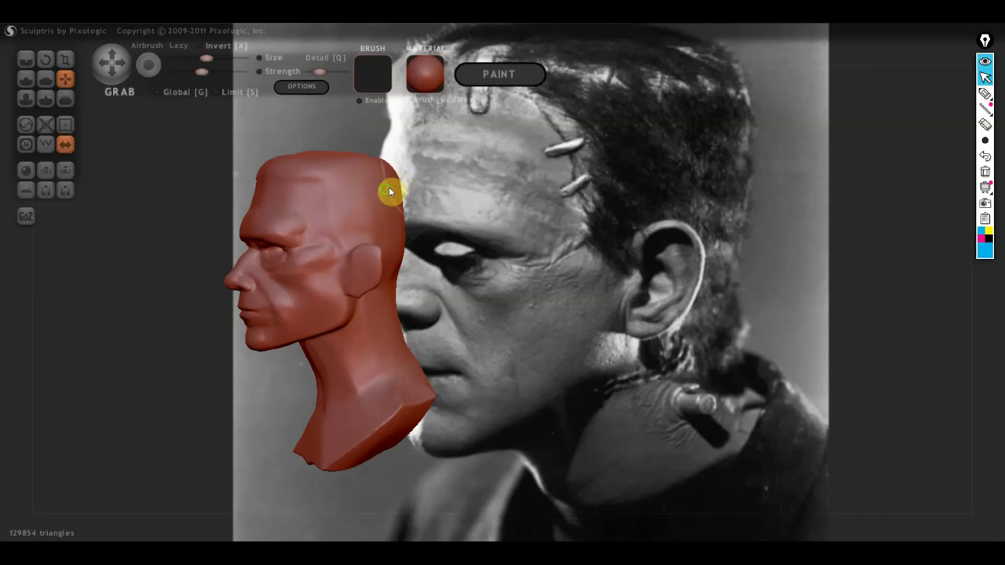
right_click_drag(389, 189, 350, 188)
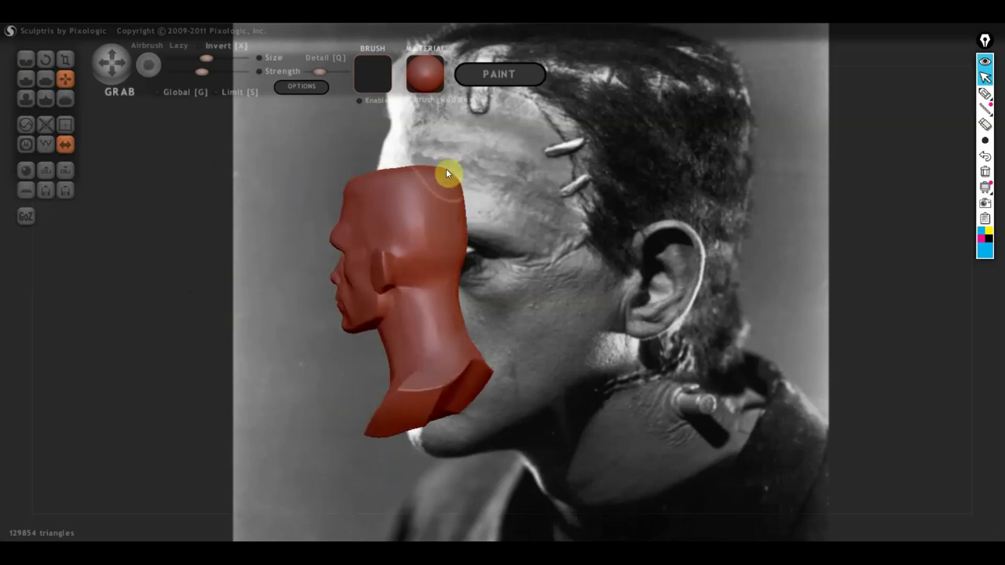
mouse_move(399, 180)
right_mouse_down()
mouse_move(422, 219)
mouse_move(350, 206)
mouse_move(437, 186)
right_mouse_up()
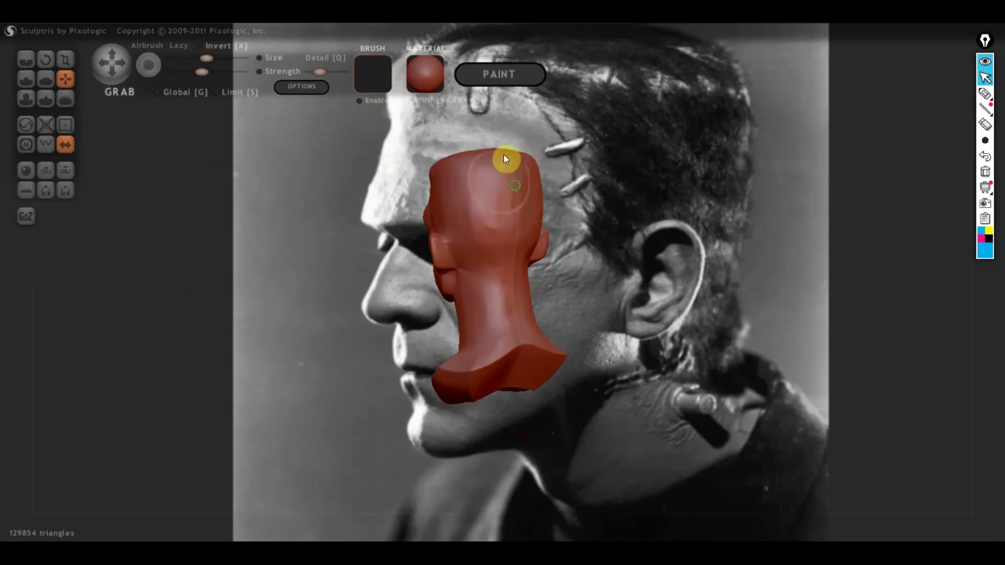
mouse_move(503, 154)
right_mouse_down()
mouse_move(630, 172)
mouse_move(736, 164)
right_mouse_up()
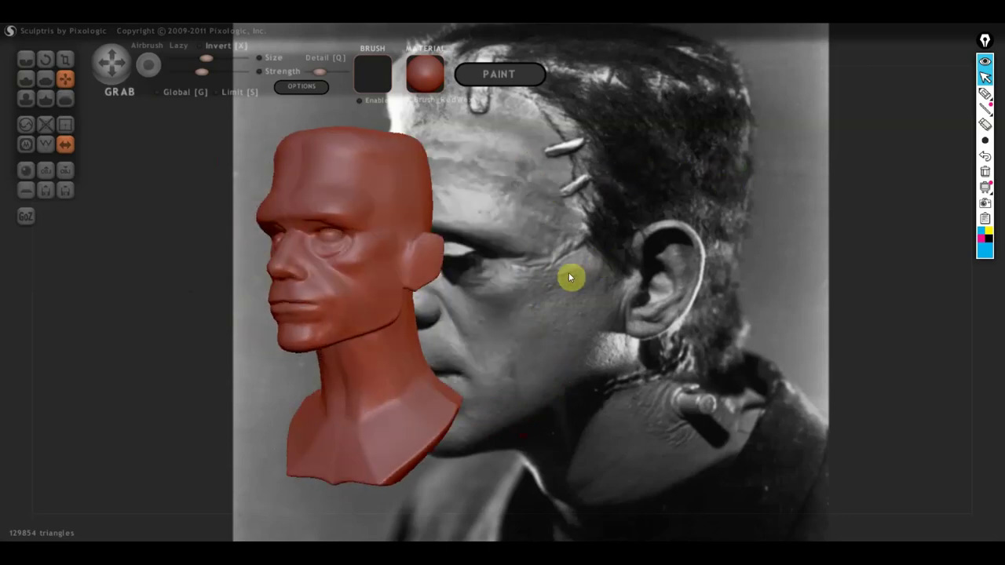
mouse_move(502, 287)
right_mouse_down()
mouse_move(572, 292)
mouse_move(367, 315)
mouse_move(399, 311)
right_mouse_up()
scroll(568, 294, "up", 3)
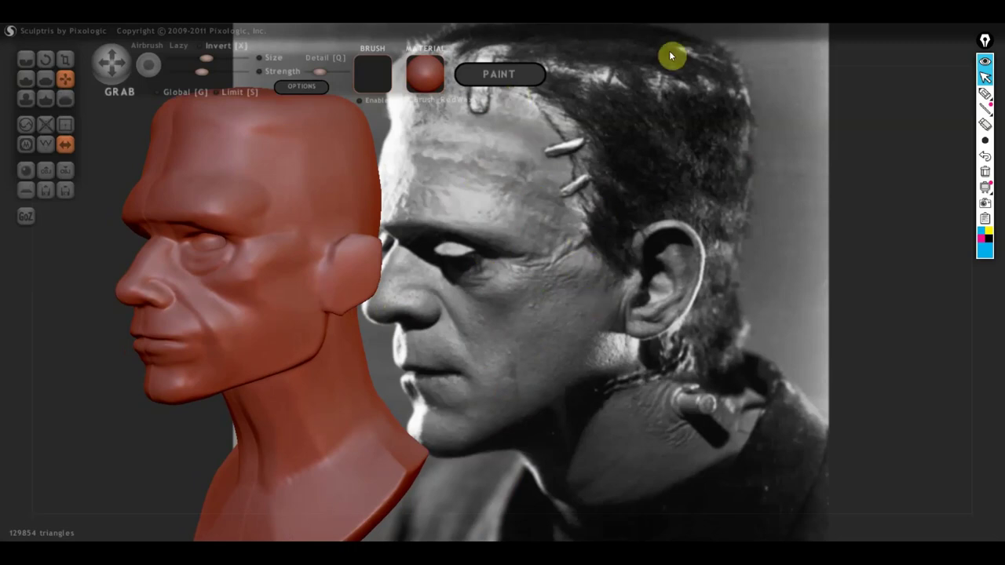
scroll(605, 180, "down", 2)
scroll(541, 213, "down", 2)
scroll(457, 181, "down", 1)
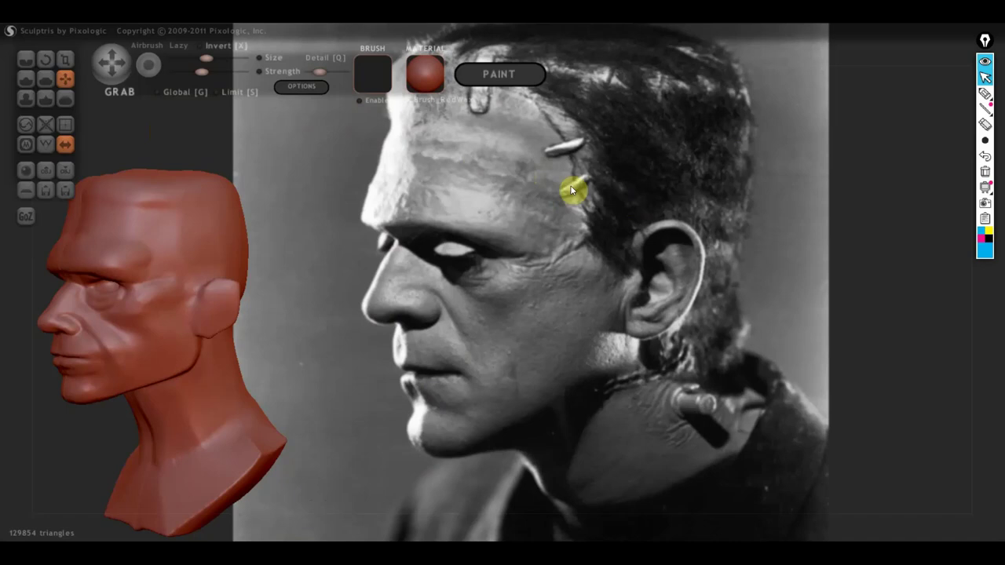
scroll(310, 288, "down", 2)
left_click_drag(309, 287, 541, 217, "alt")
scroll(540, 218, "up", 3)
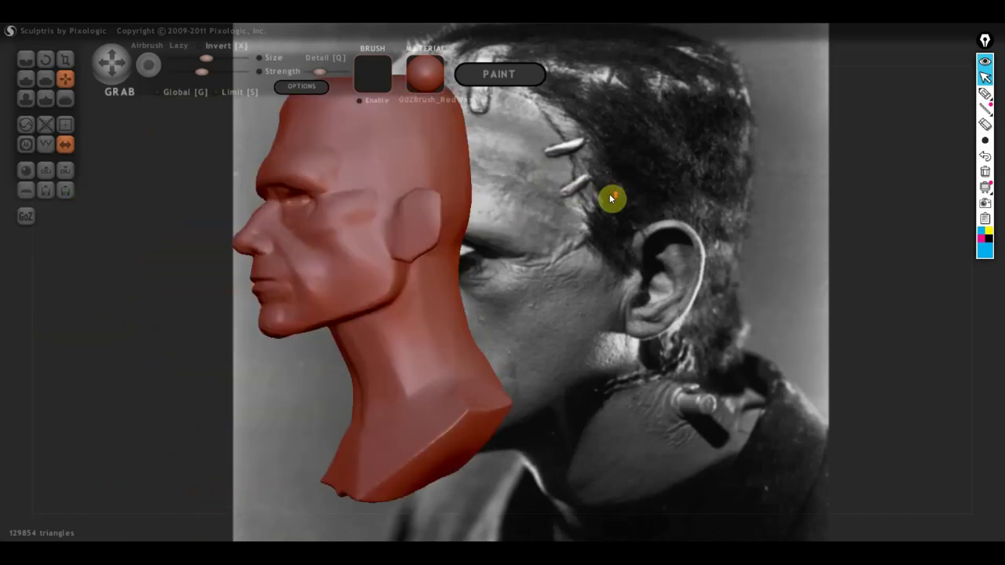
mouse_move(586, 203)
left_mouse_down("alt")
mouse_move(626, 216)
mouse_move(629, 198)
left_mouse_up("alt")
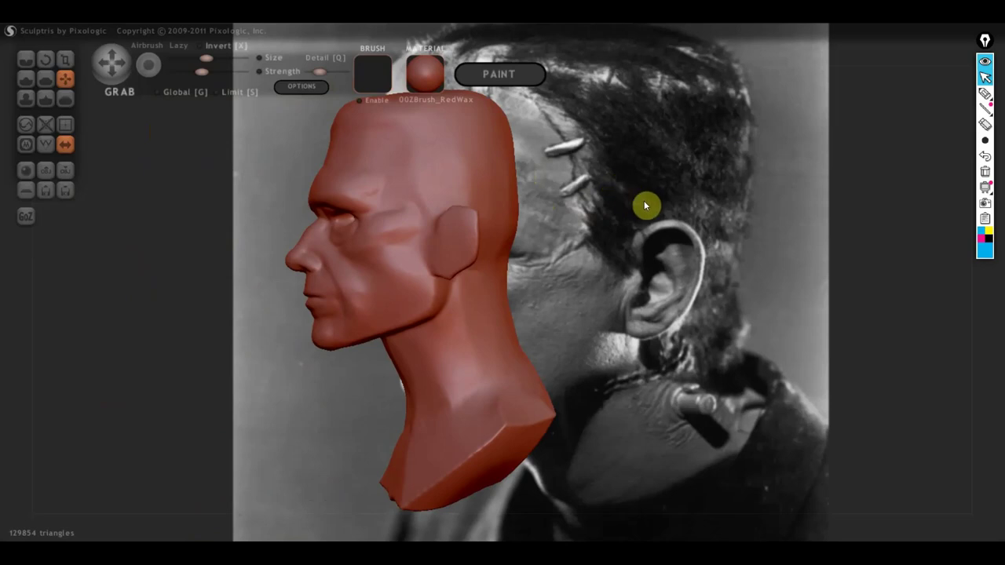
left_click_drag(613, 230, 348, 269, "alt")
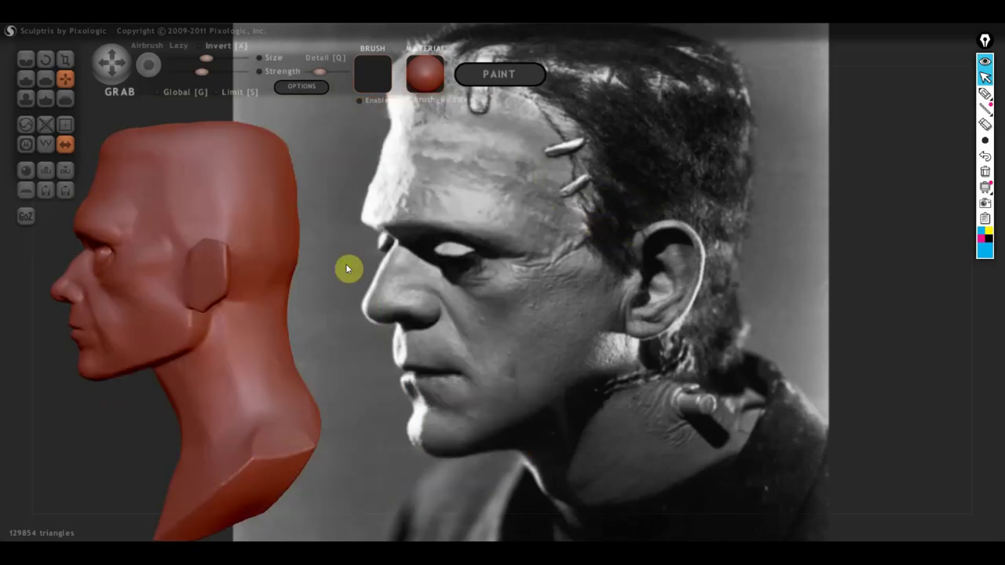
Trace the photo's jawline, neck lines, neck bolt and under-eye bag with blue marker strokes
left_click(985, 92)
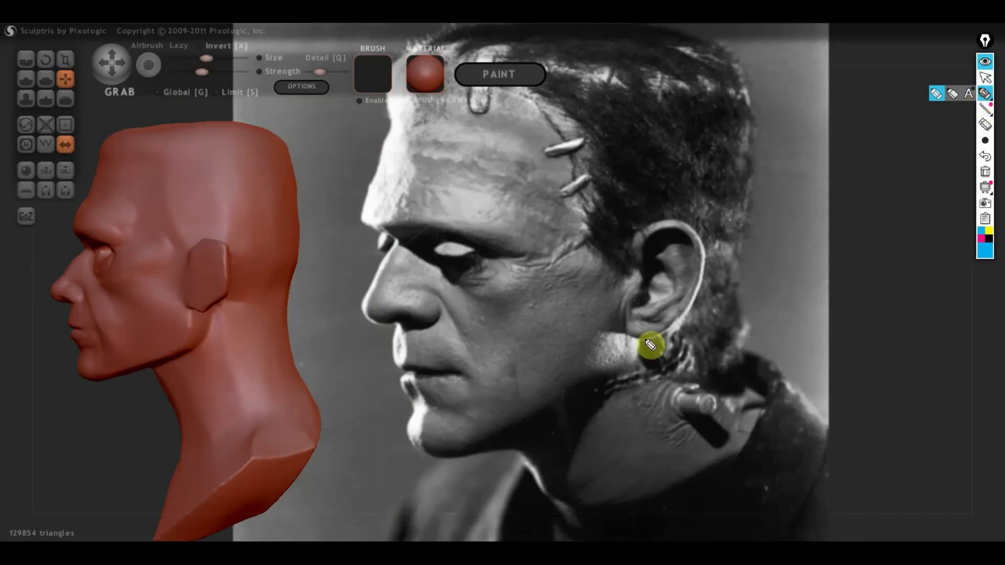
left_click_drag(461, 453, 555, 482)
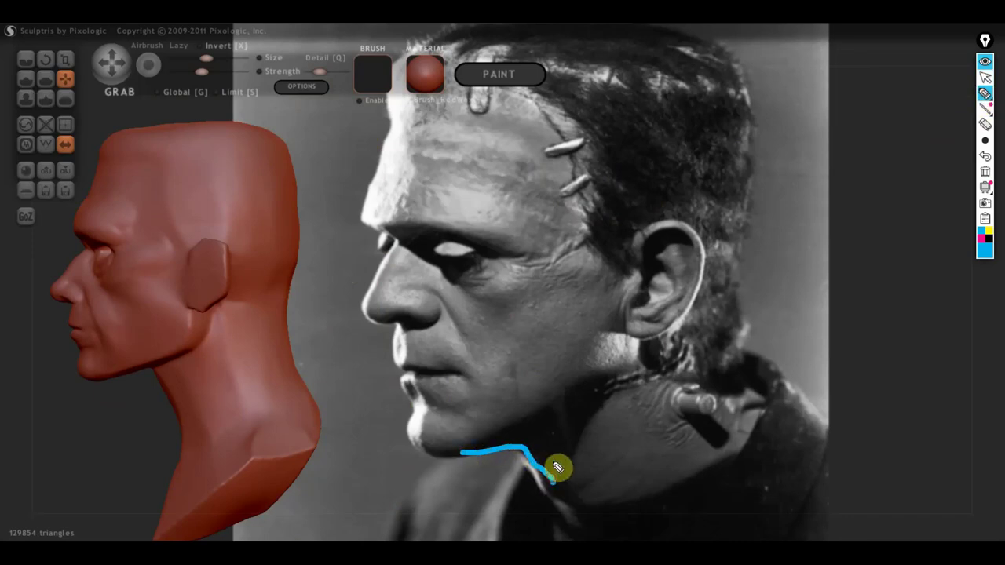
left_click_drag(571, 398, 481, 444)
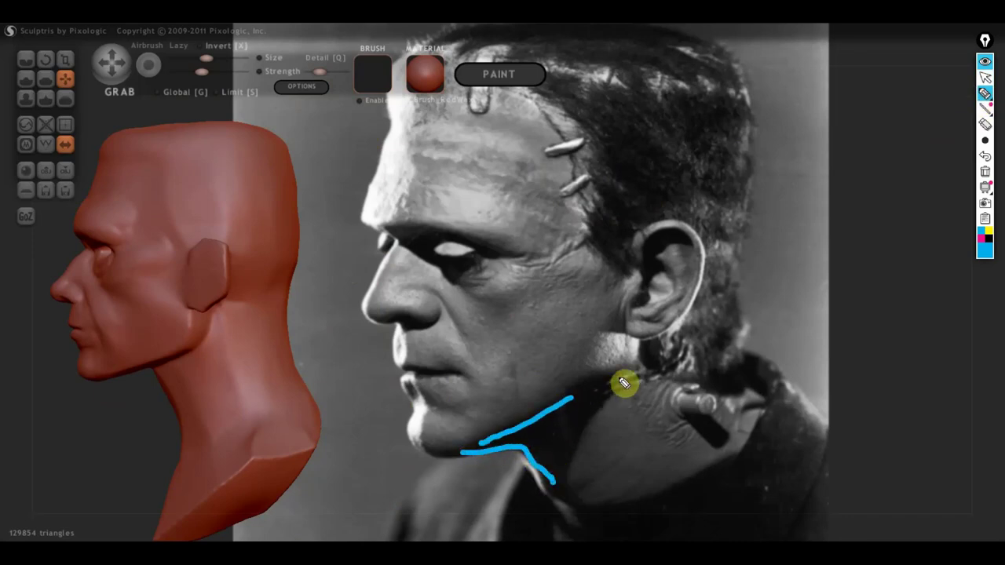
mouse_move(581, 431)
left_mouse_down()
mouse_move(628, 378)
mouse_move(568, 478)
mouse_move(541, 445)
mouse_move(545, 463)
mouse_move(594, 410)
left_mouse_up()
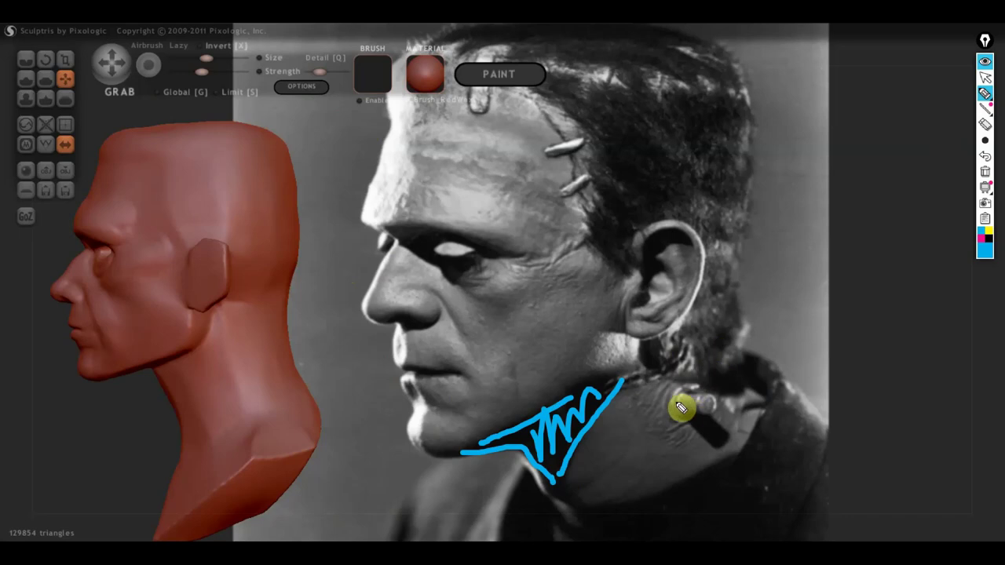
left_click_drag(679, 387, 669, 401)
left_click_drag(483, 279, 469, 291)
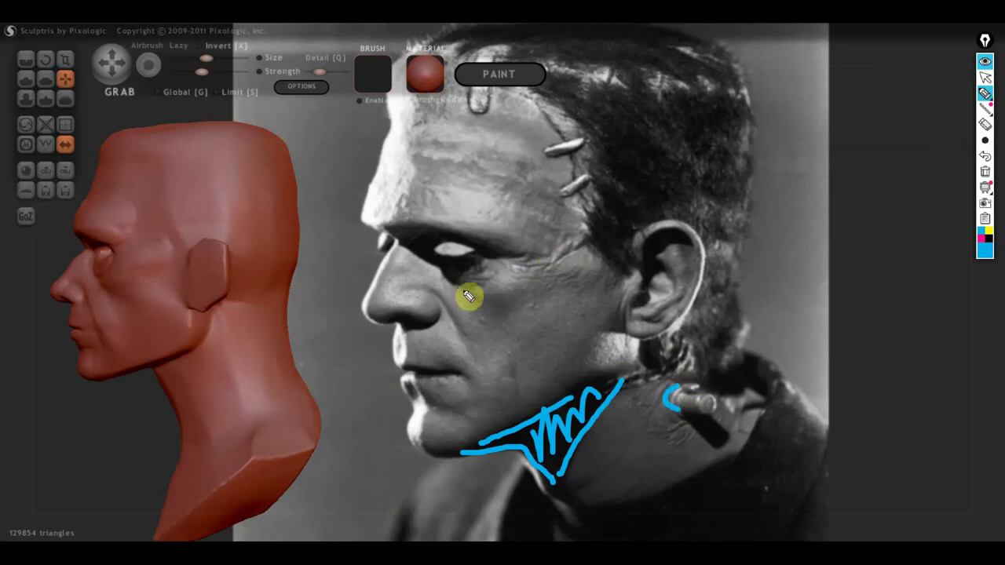
left_click_drag(494, 259, 547, 276)
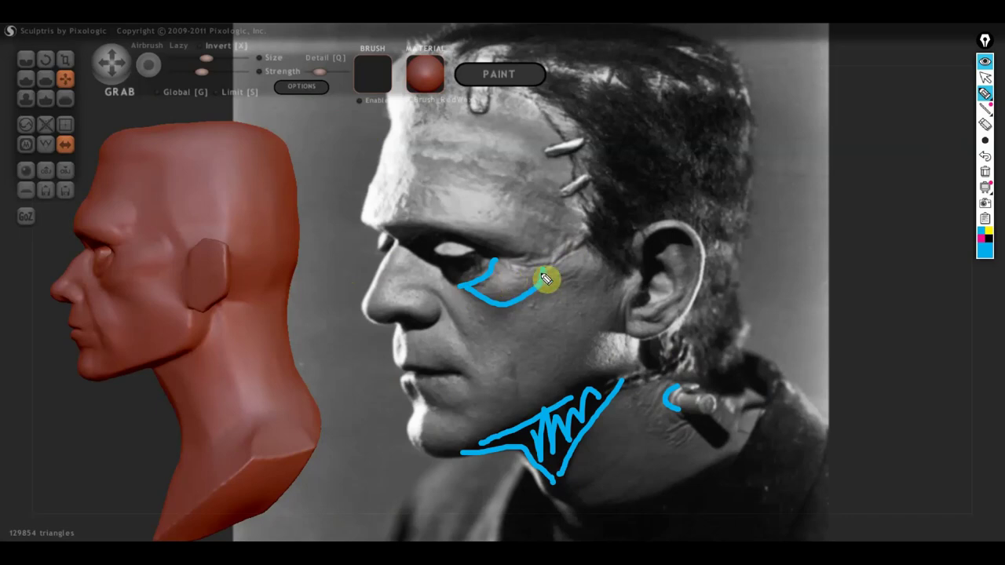
left_click_drag(507, 252, 579, 257)
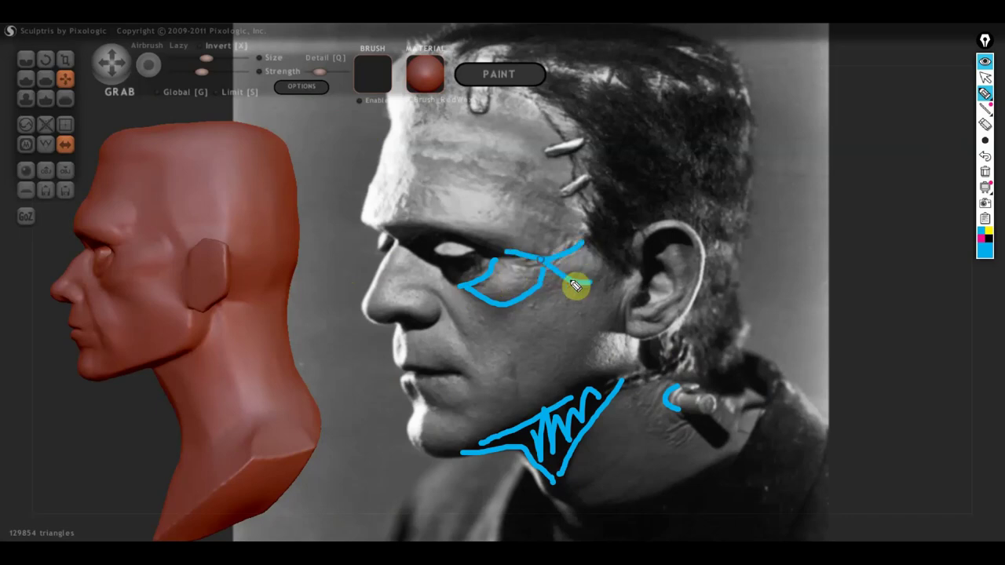
Leave annotation mode, inspect the head from several angles, and select the Draw brush
left_click(985, 77)
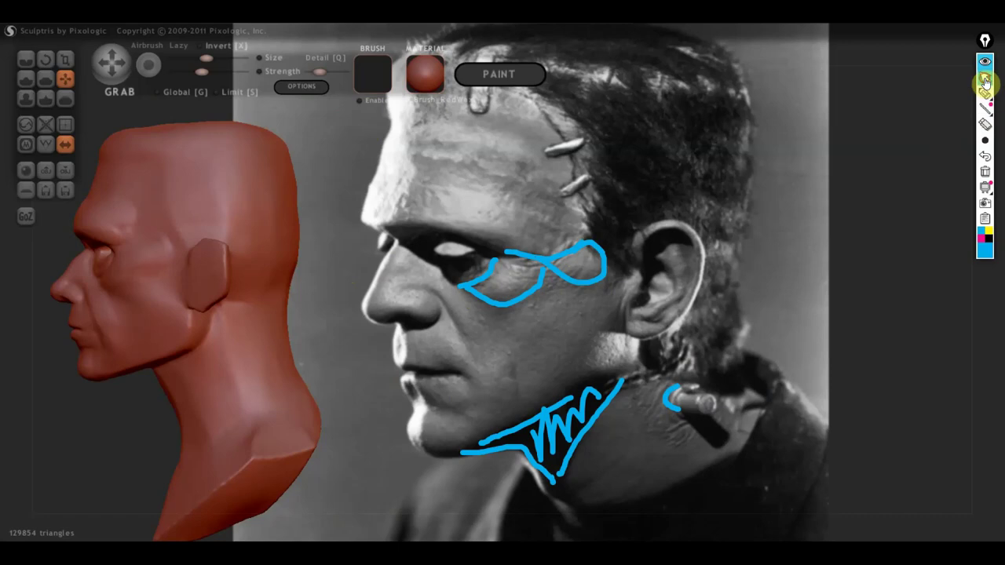
mouse_move(495, 328)
left_mouse_down()
mouse_move(552, 325)
mouse_move(576, 350)
left_mouse_up()
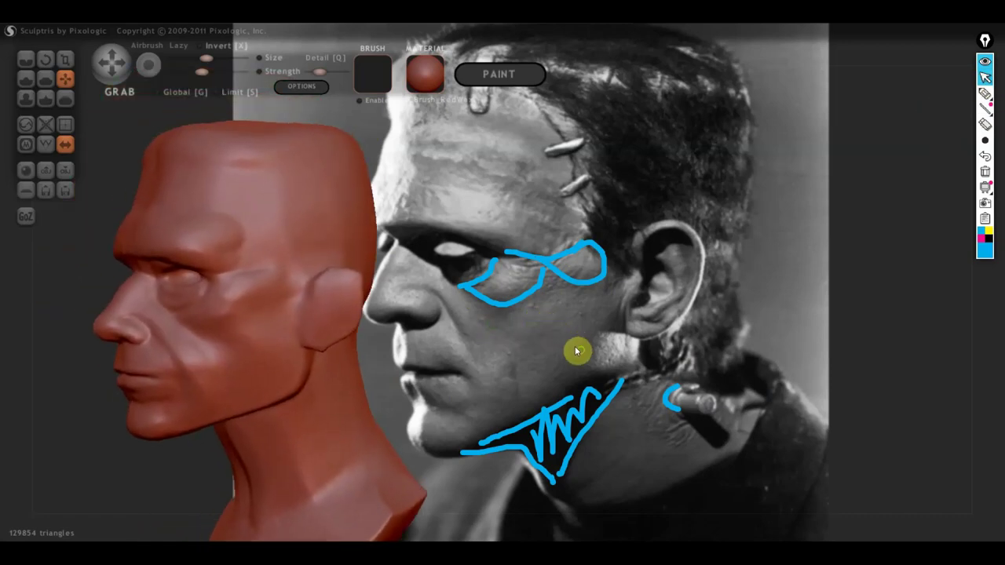
scroll(268, 288, "up", 5)
scroll(169, 291, "down", 3)
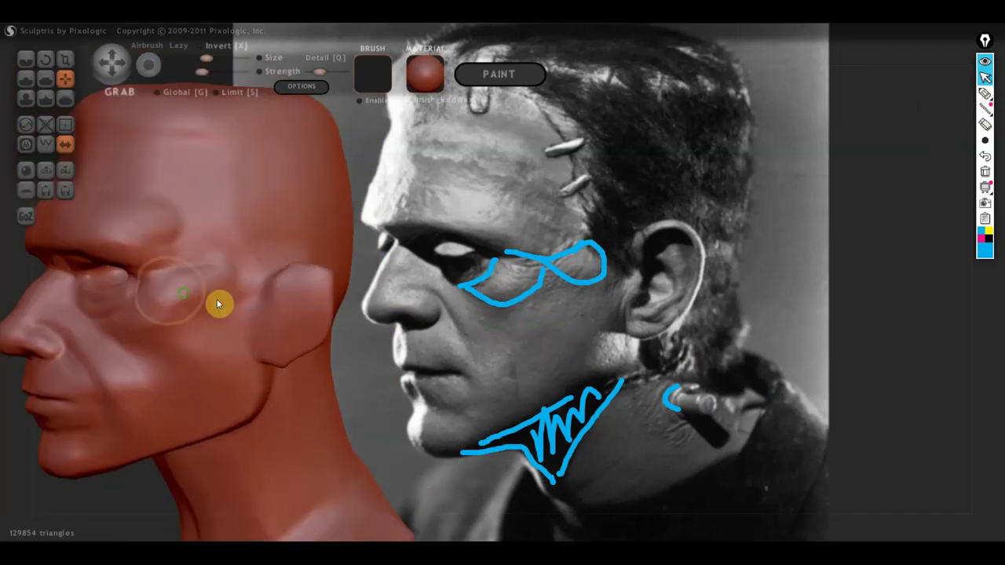
right_click_drag(218, 303, 241, 305)
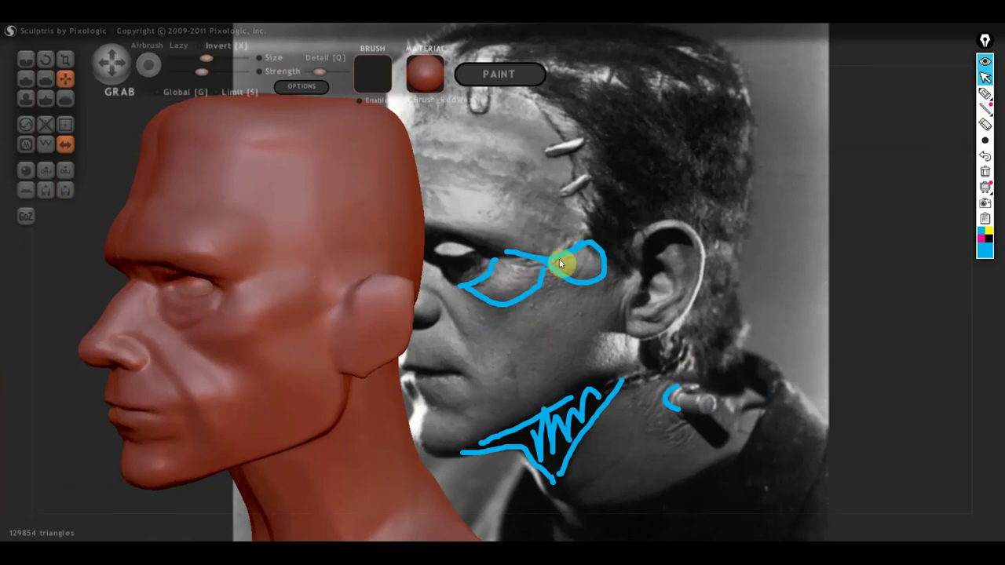
mouse_move(560, 264)
left_mouse_down()
mouse_move(426, 291)
mouse_move(529, 275)
mouse_move(613, 289)
mouse_move(709, 283)
left_mouse_up()
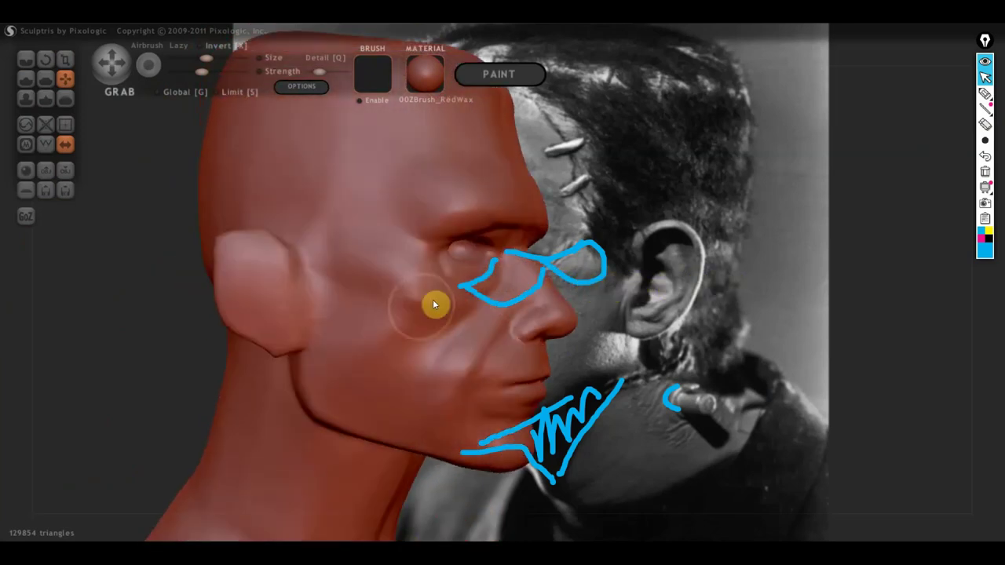
scroll(432, 305, "up", 2)
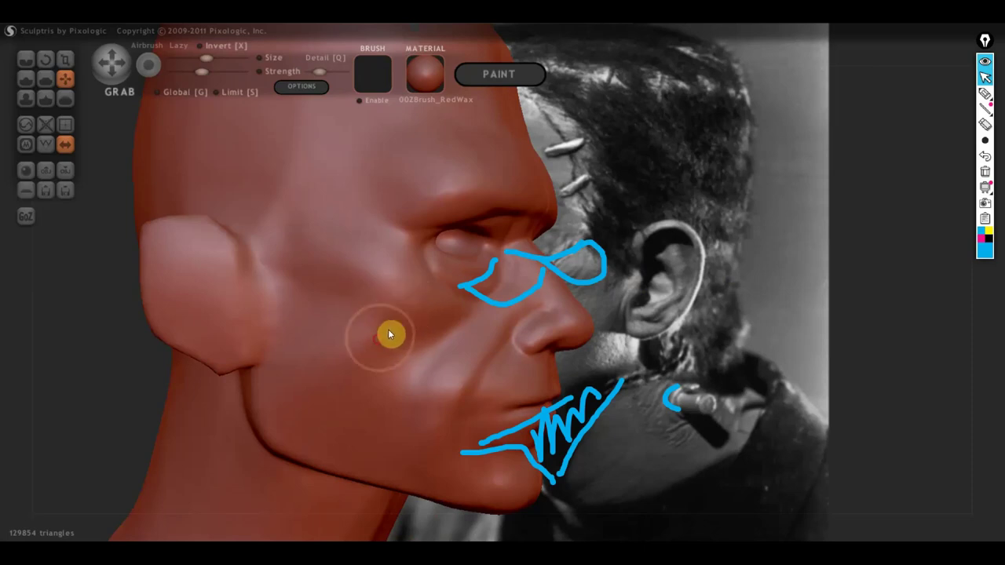
left_click(26, 79)
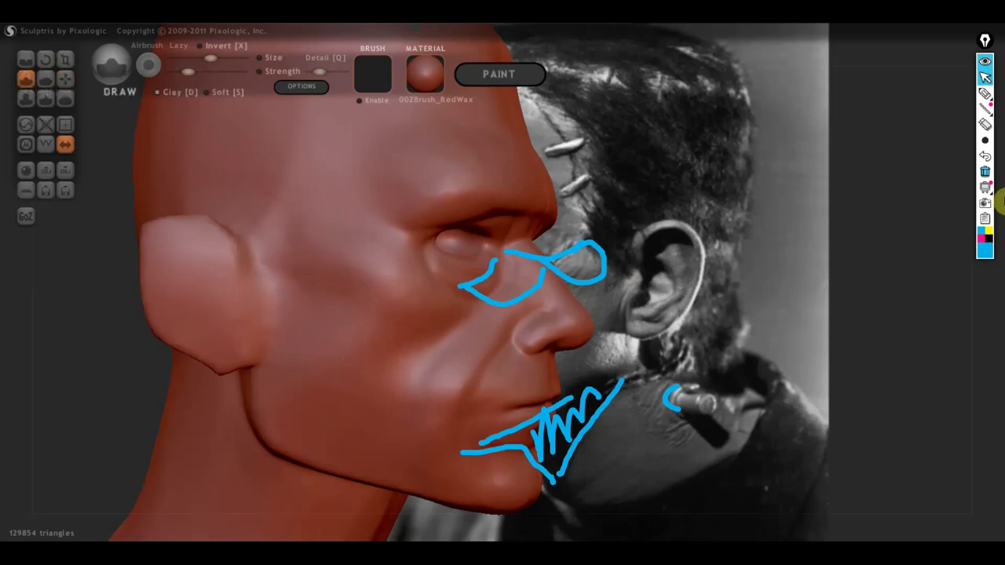
Clear the marker lines, shrink the brush size and add a stroke across the brow
left_click(985, 172)
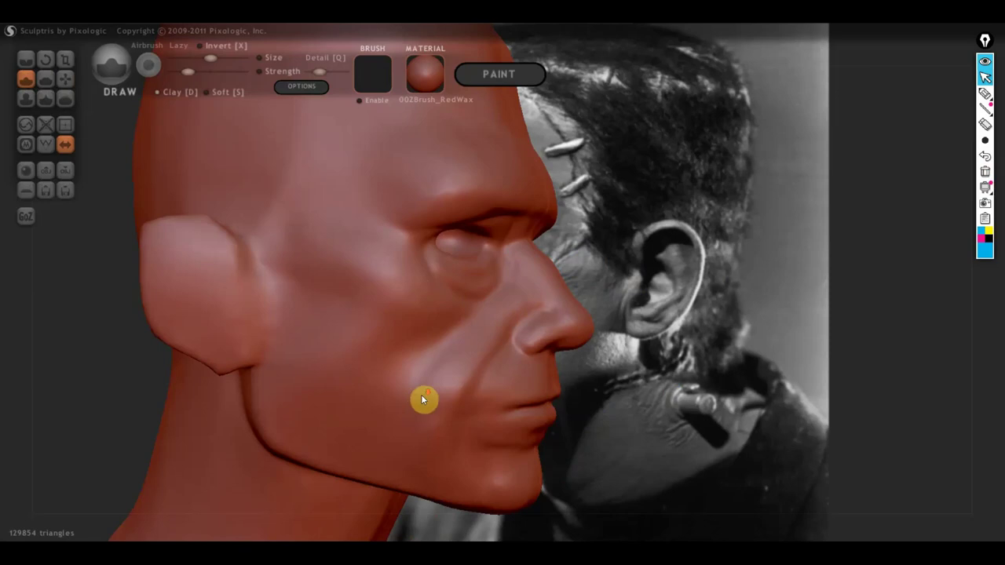
scroll(597, 377, "down", 2)
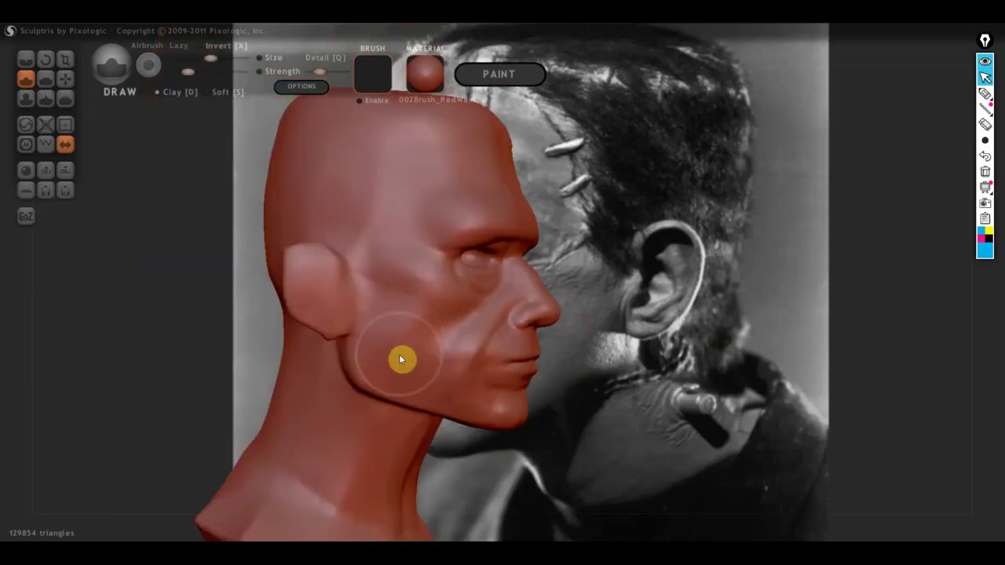
left_click_drag(211, 58, 200, 59)
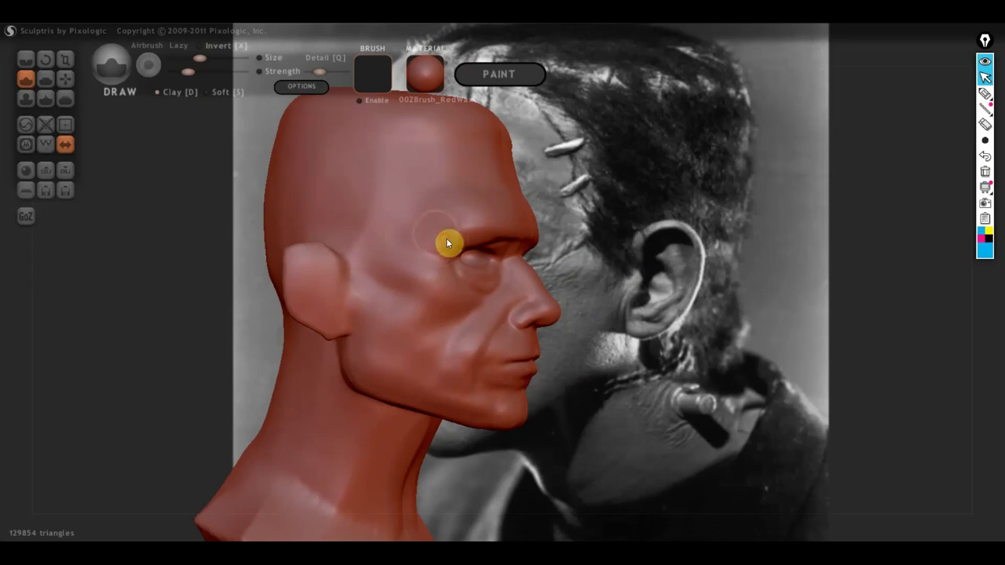
left_click_drag(439, 223, 395, 227)
Smooth the bump on the head's temple, then return to a front view
mouse_move(387, 224)
right_mouse_down()
mouse_move(487, 260)
mouse_move(298, 260)
right_mouse_up()
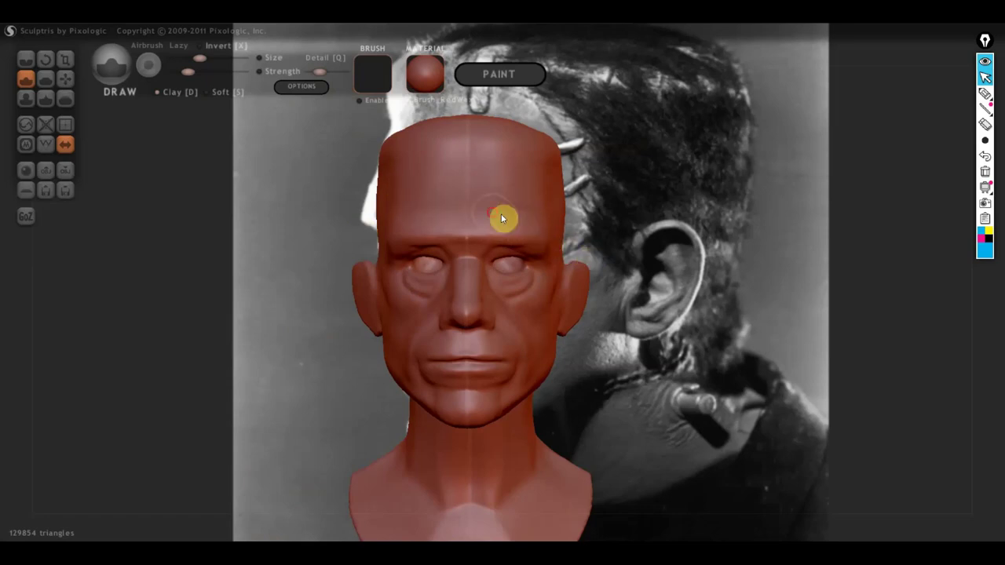
right_click_drag(529, 225, 532, 240)
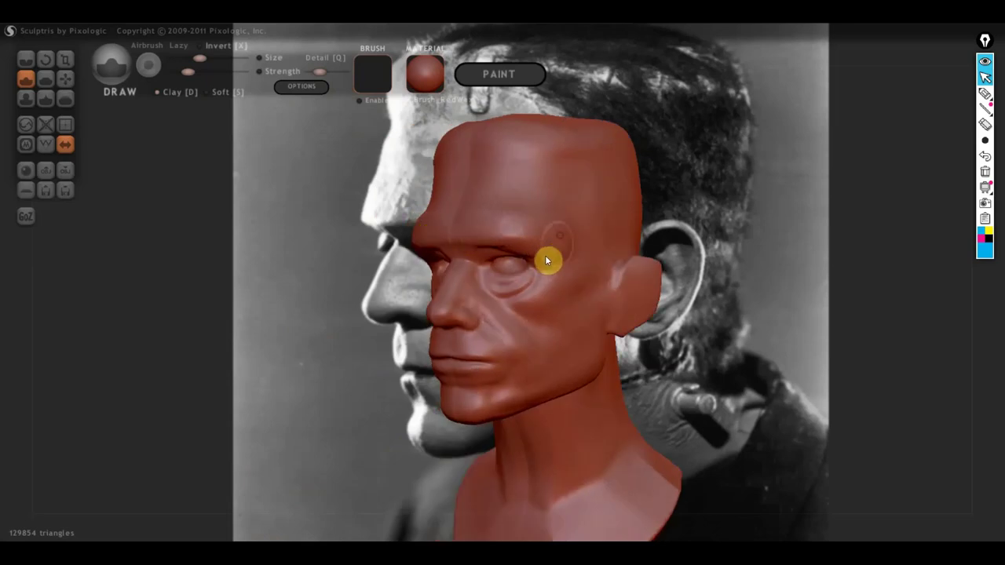
mouse_move(545, 256)
right_mouse_down()
mouse_move(565, 247)
mouse_move(564, 260)
mouse_move(489, 257)
right_mouse_up()
scroll(488, 258, "up", 3)
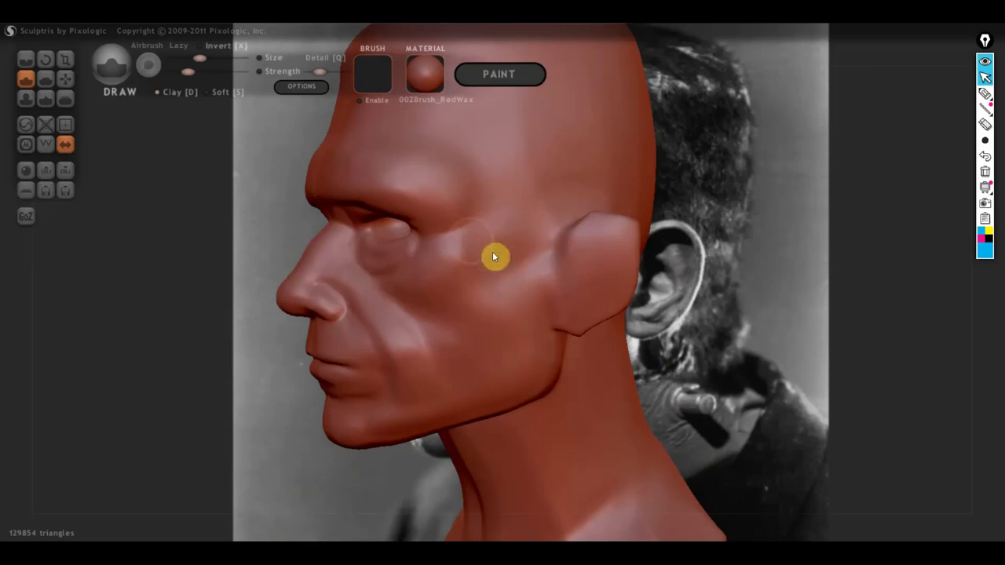
mouse_move(447, 246)
left_mouse_down("shift")
mouse_move(460, 259)
mouse_move(475, 244)
left_mouse_up("shift")
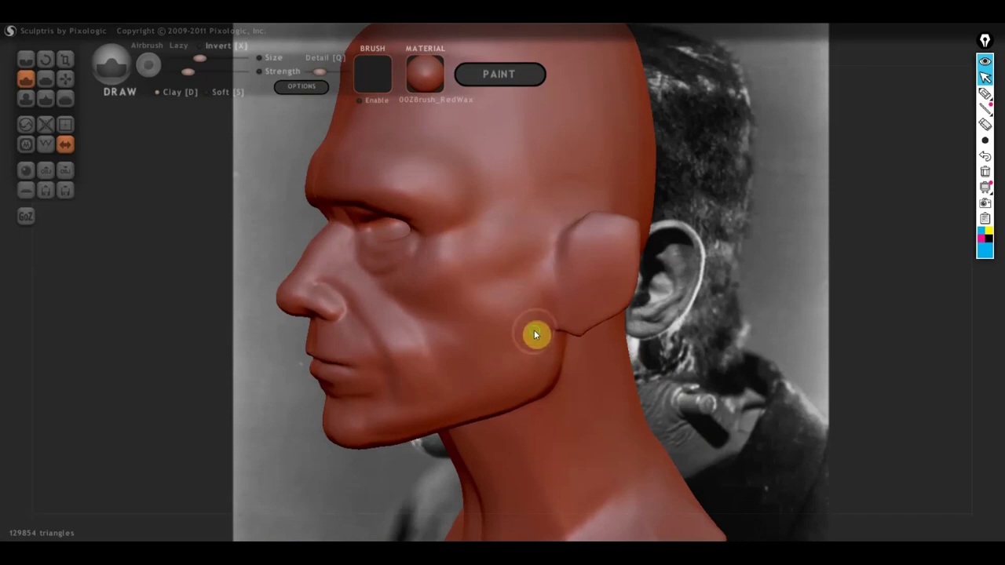
mouse_move(536, 334)
right_mouse_down()
mouse_move(620, 341)
mouse_move(699, 322)
right_mouse_up()
scroll(695, 323, "down", 1)
scroll(659, 333, "down", 1)
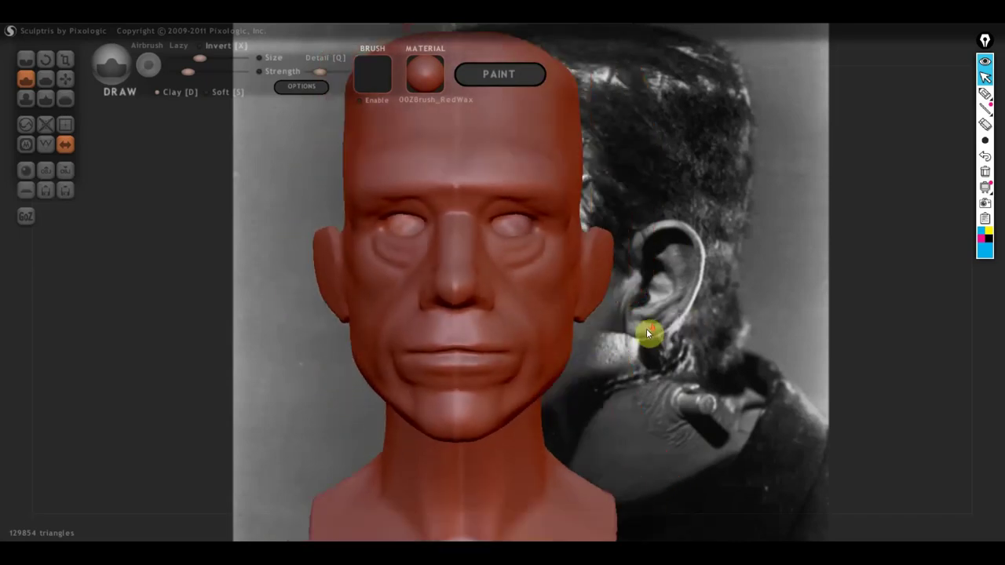
scroll(644, 336, "down", 1)
scroll(597, 337, "down", 1)
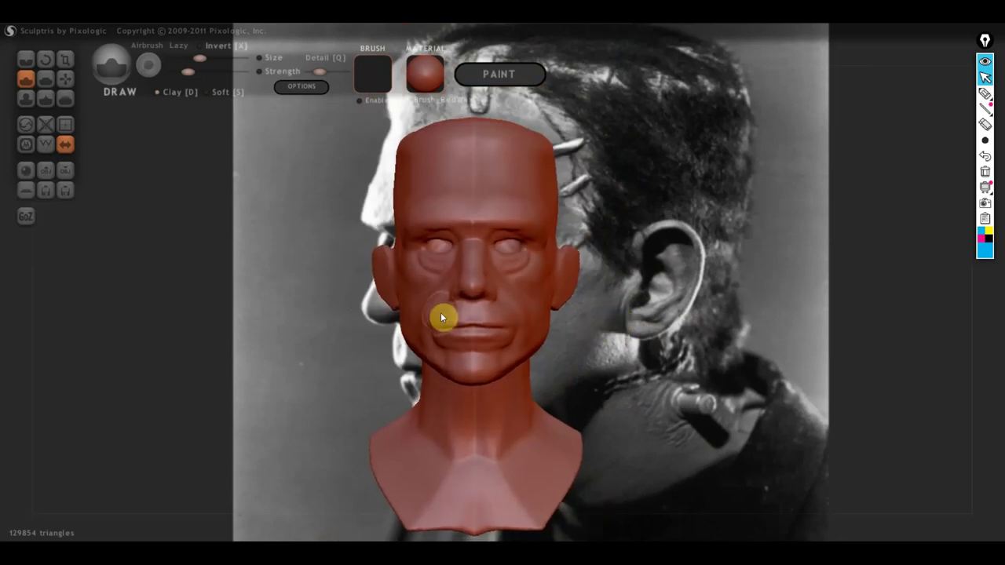
scroll(435, 355, "up", 2)
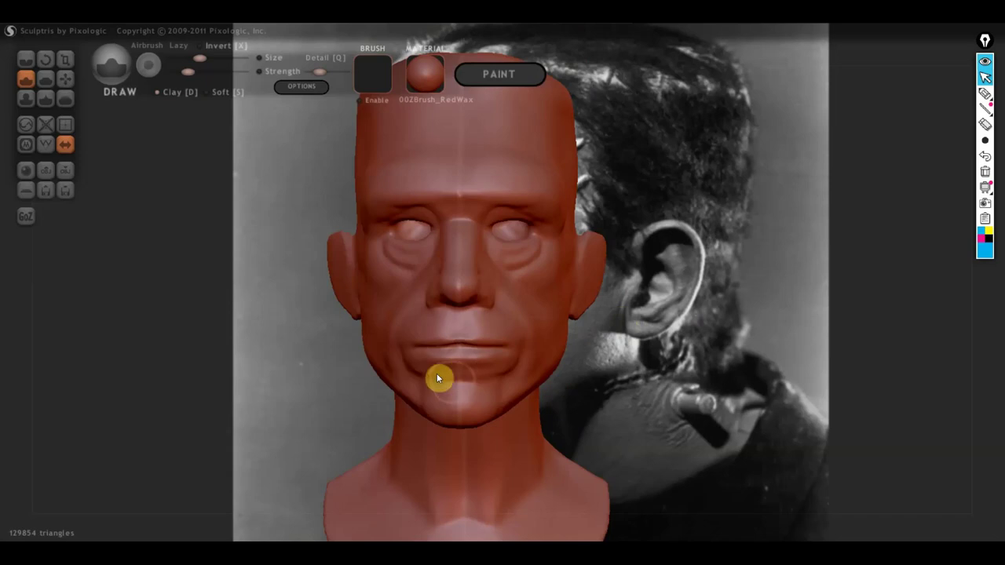
scroll(433, 385, "up", 1)
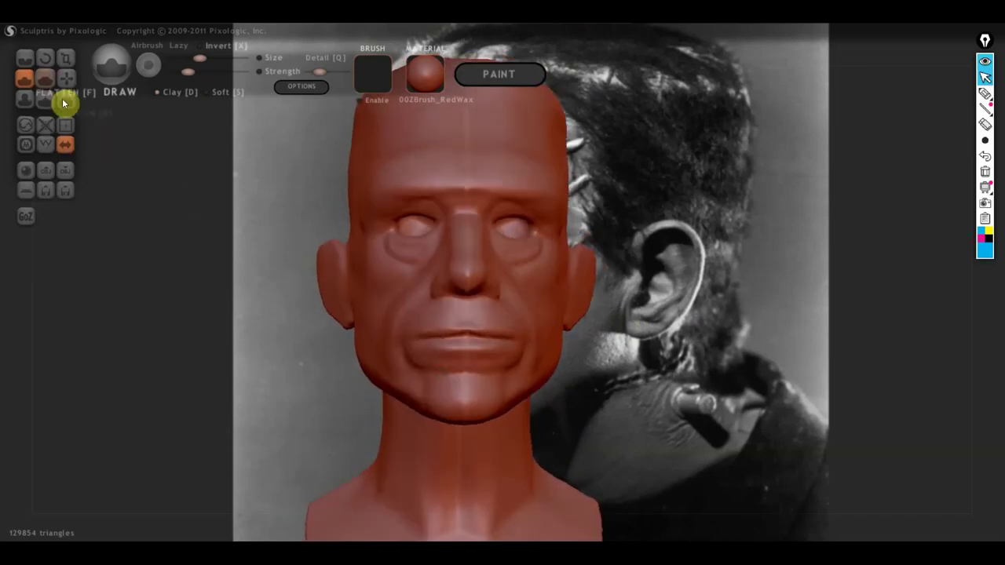
Flatten the chin and lower chin area with the Flatten brush
left_click(46, 78)
scroll(444, 369, "up", 2)
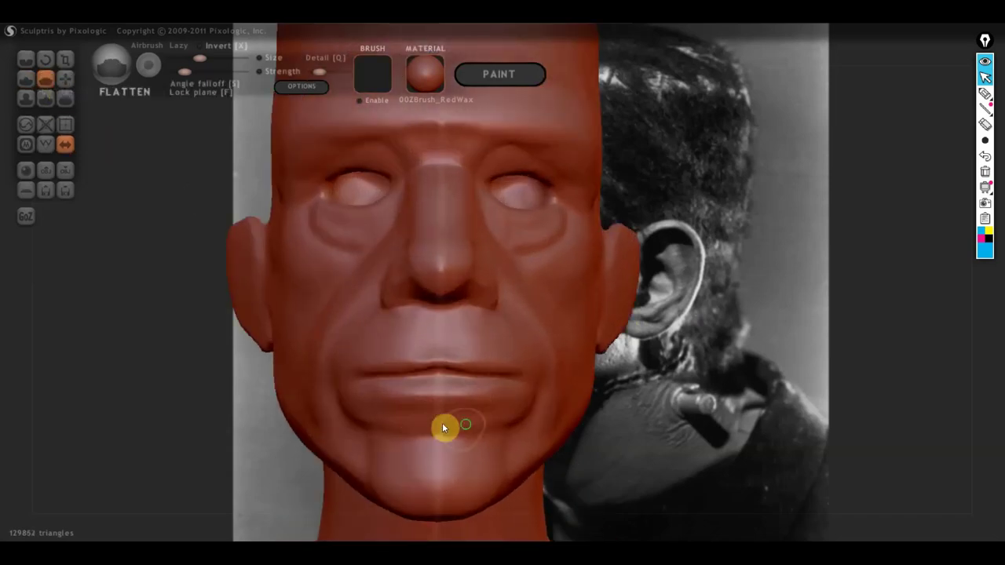
mouse_move(442, 422)
right_mouse_down()
mouse_move(458, 381)
mouse_move(484, 417)
right_mouse_up()
mouse_move(382, 411)
left_mouse_down()
mouse_move(372, 397)
mouse_move(339, 410)
left_mouse_up()
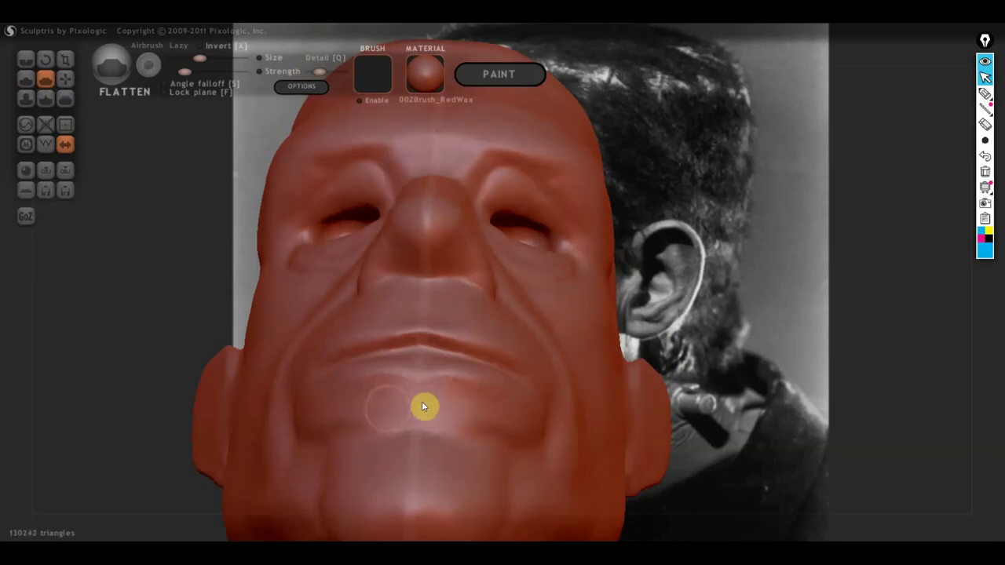
left_click_drag(423, 393, 377, 402)
right_click_drag(377, 401, 406, 406)
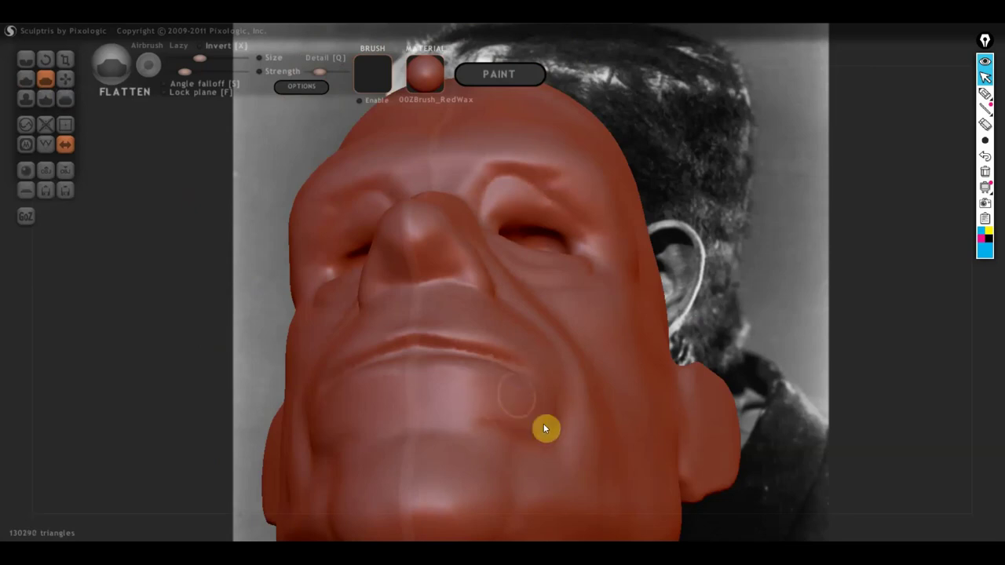
left_click_drag(507, 397, 539, 409)
left_click_drag(503, 413, 498, 395)
Flatten the upper lip slightly
right_click_drag(498, 397, 492, 357)
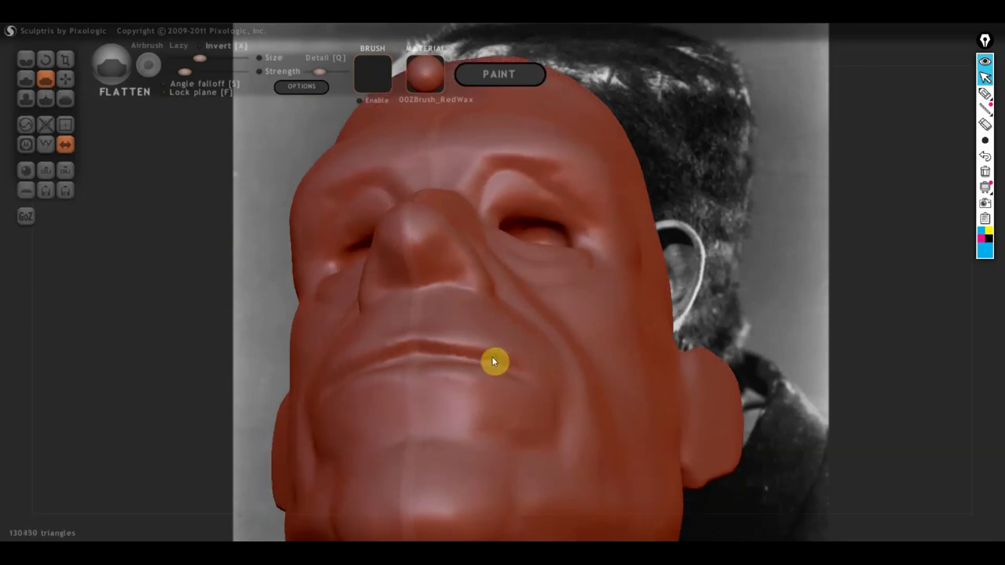
mouse_move(448, 320)
left_mouse_down()
mouse_move(423, 336)
mouse_move(489, 324)
left_mouse_up()
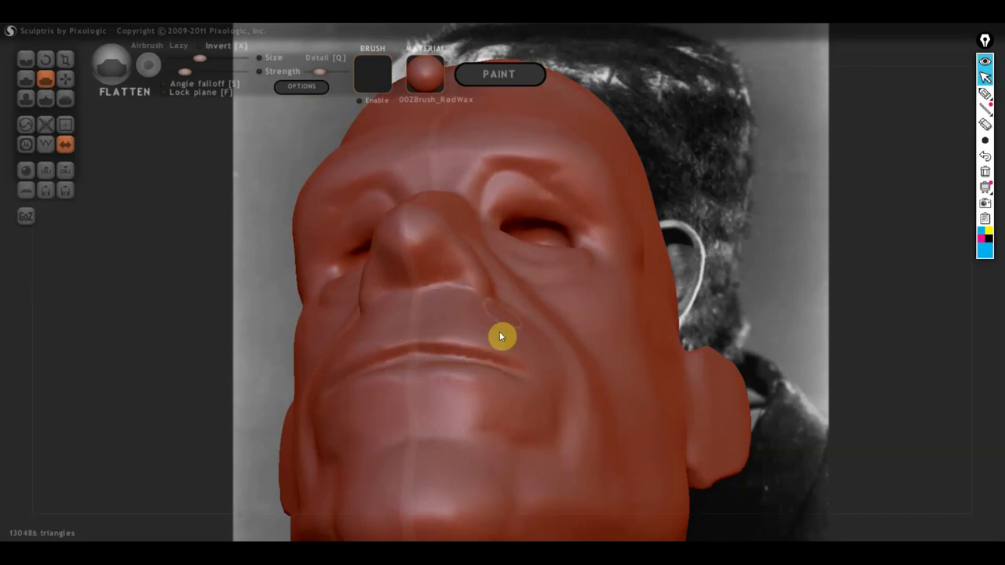
left_click_drag(502, 336, 502, 308)
right_click_drag(486, 314, 529, 346)
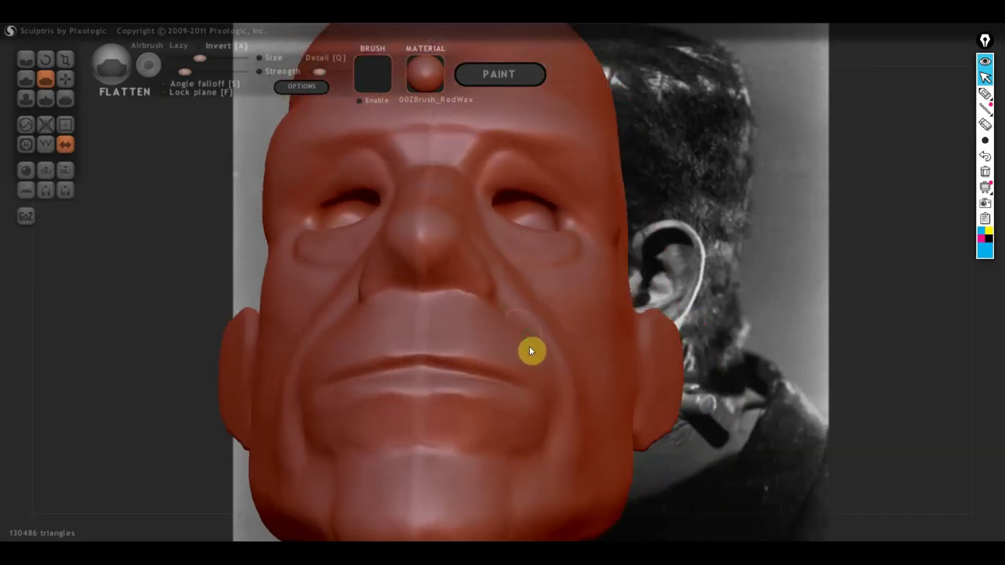
left_click(29, 77)
mouse_move(196, 157)
right_mouse_down()
mouse_move(308, 237)
mouse_move(403, 281)
right_mouse_up()
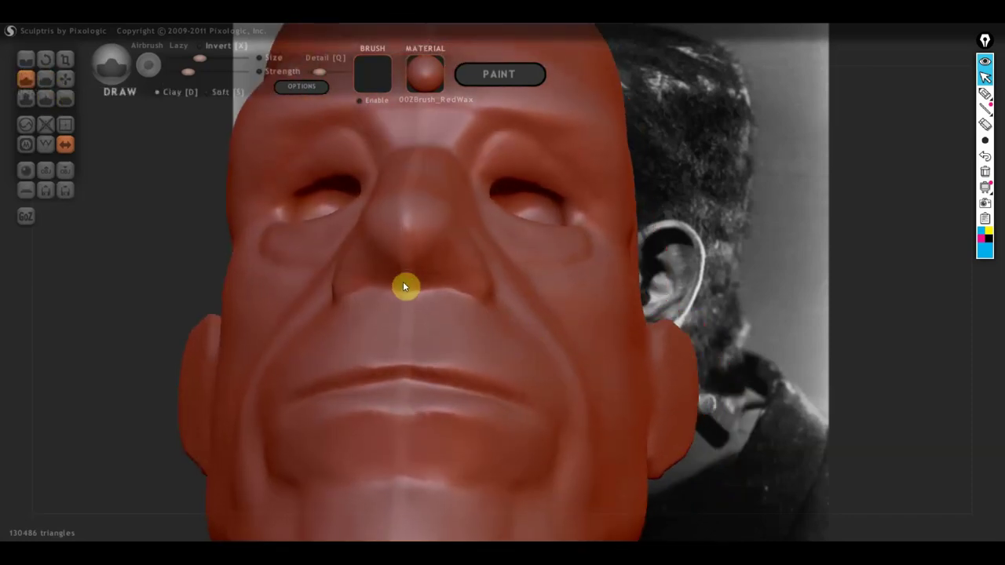
Build up clay under the nose, then with Clay off carve a nostril into it
left_click_drag(411, 267, 416, 301)
mouse_move(431, 307)
right_mouse_down()
mouse_move(365, 339)
mouse_move(252, 364)
mouse_move(391, 333)
mouse_move(425, 289)
right_mouse_up()
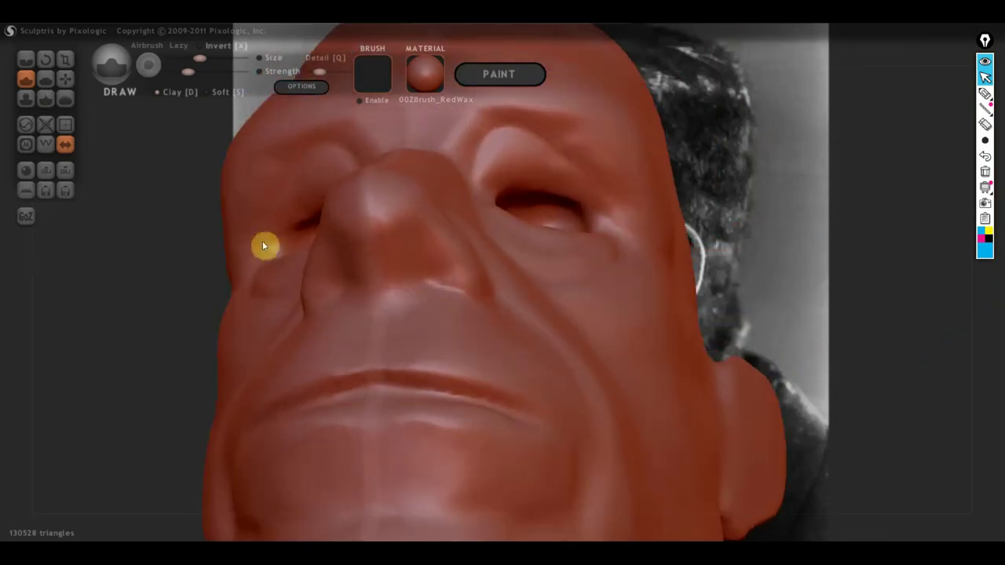
left_click(153, 93)
mouse_move(420, 266)
left_mouse_down()
mouse_move(432, 274)
mouse_move(401, 253)
mouse_move(427, 243)
mouse_move(441, 275)
mouse_move(418, 251)
left_mouse_up()
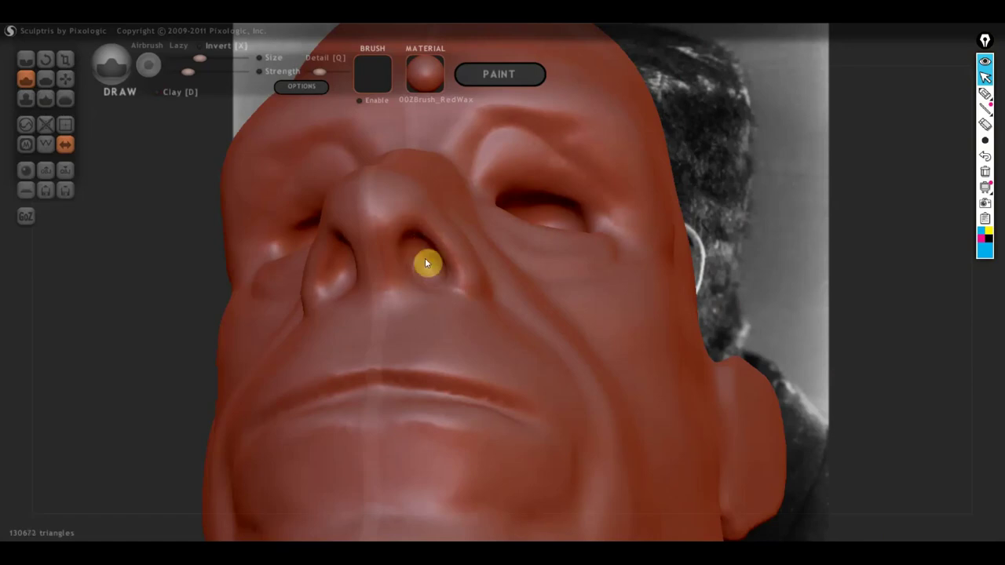
mouse_move(427, 272)
right_mouse_down()
mouse_move(369, 403)
mouse_move(244, 374)
right_mouse_up()
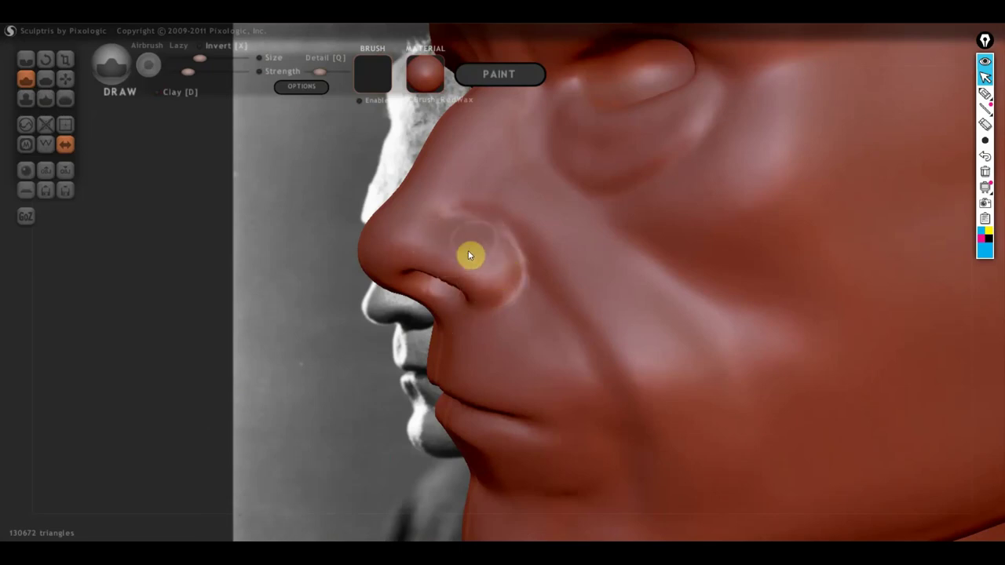
mouse_move(468, 253)
right_mouse_down()
mouse_move(834, 254)
mouse_move(460, 314)
mouse_move(437, 304)
right_mouse_up()
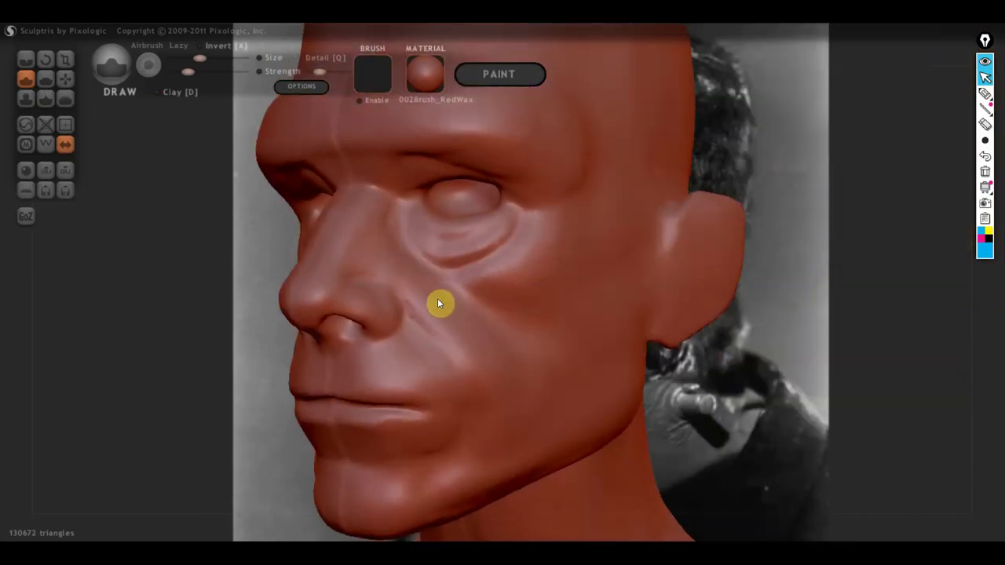
Flatten the side of the nose and along its length
left_click(49, 88)
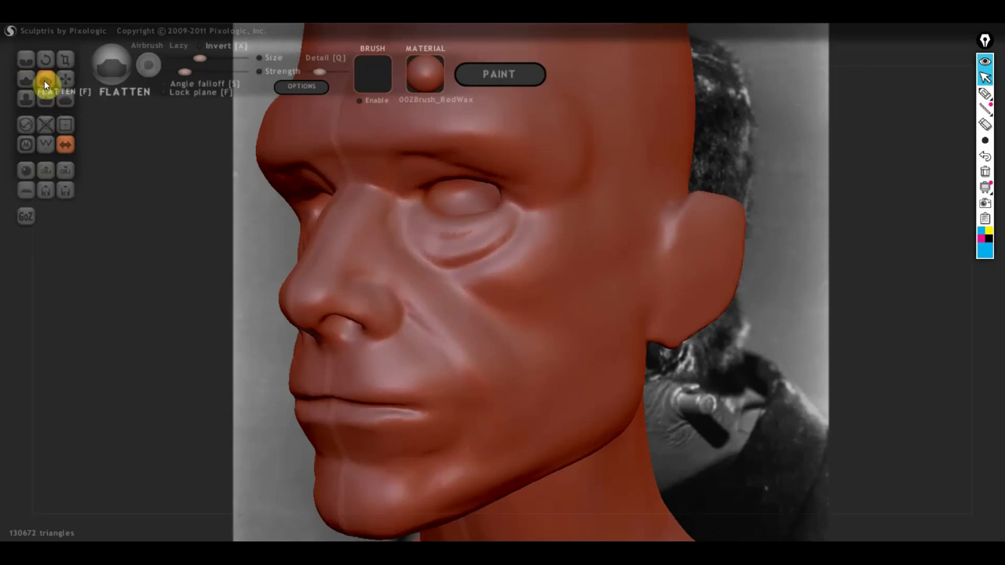
scroll(342, 259, "up", 2)
left_click_drag(362, 270, 358, 255)
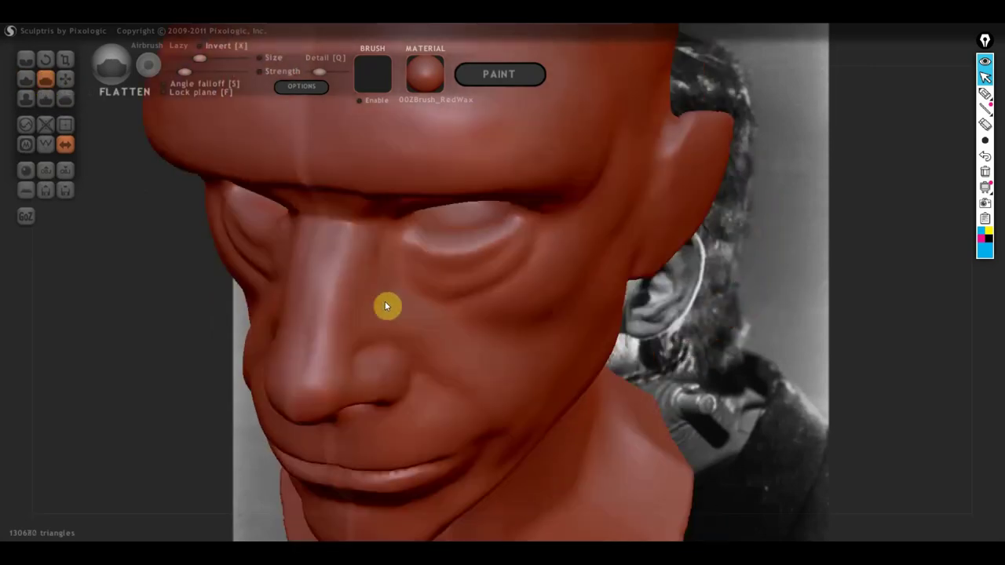
right_click_drag(360, 260, 397, 314)
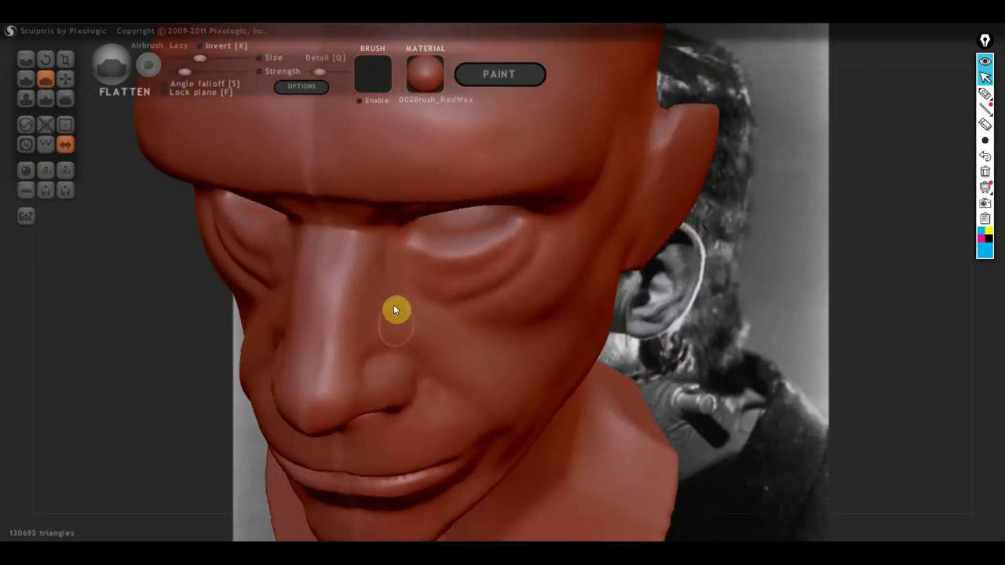
left_click_drag(394, 310, 393, 307)
left_click_drag(352, 253, 329, 345)
left_click_drag(353, 255, 369, 333)
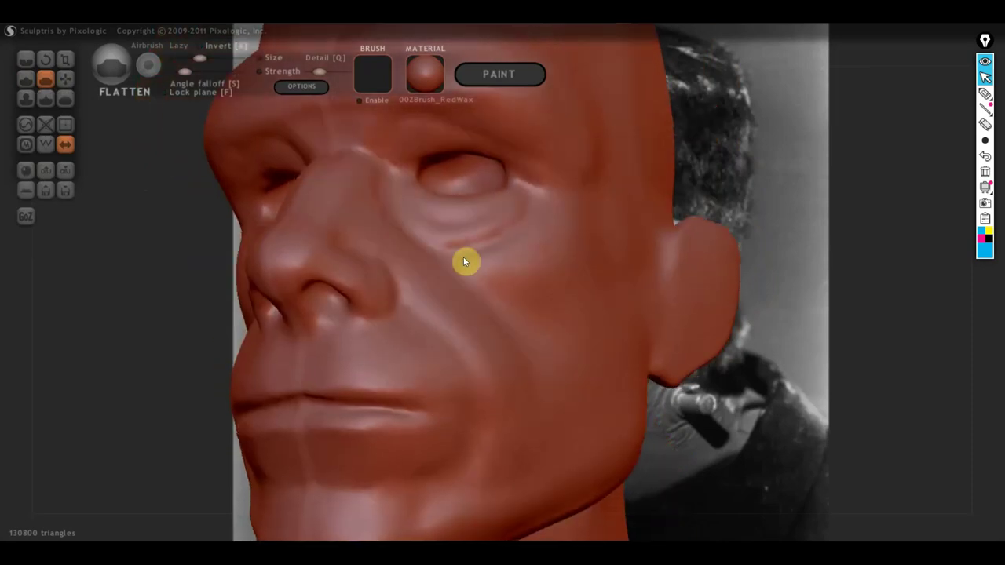
Flatten and lightly smooth the cheek surface from a three-quarter view
right_click_drag(503, 375, 432, 299)
left_click_drag(433, 299, 465, 354)
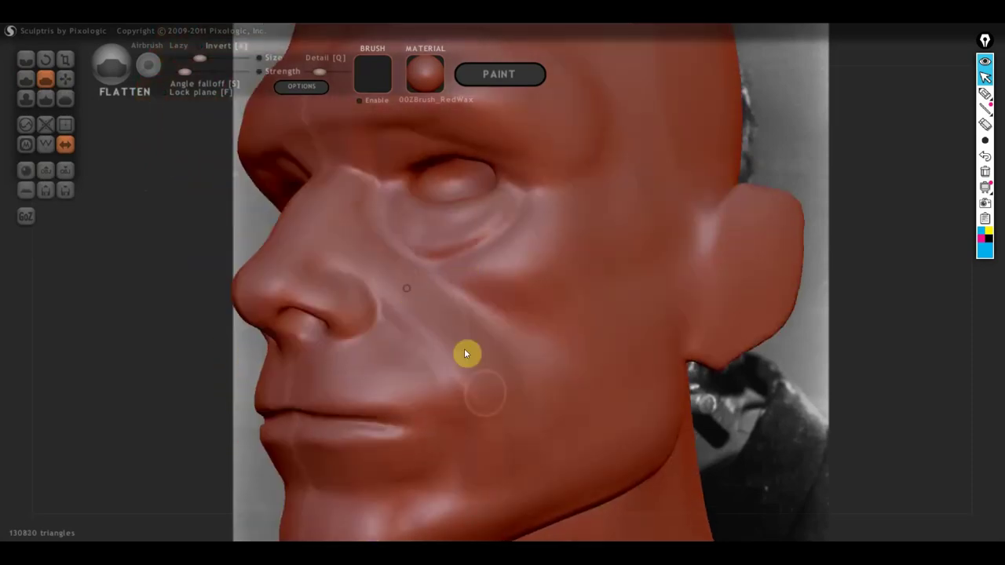
left_click_drag(479, 390, 493, 359)
left_click_drag(530, 409, 537, 399)
left_click_drag(478, 356, 527, 381)
mouse_move(518, 379)
left_mouse_down()
mouse_move(532, 442)
mouse_move(549, 395)
left_mouse_up()
left_click_drag(540, 473, 569, 310)
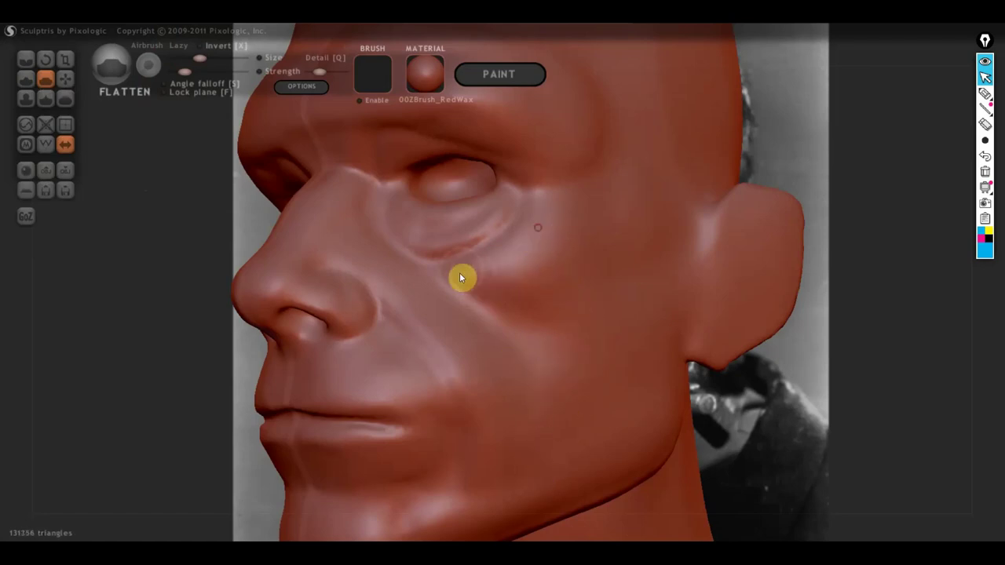
right_click_drag(460, 271, 518, 297)
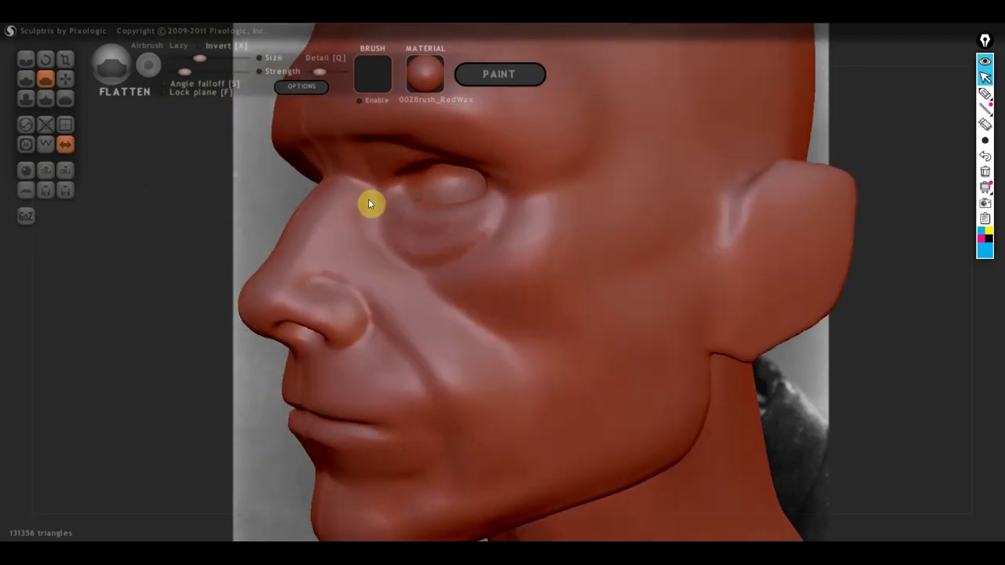
mouse_move(359, 227)
right_mouse_down()
mouse_move(370, 204)
mouse_move(419, 186)
mouse_move(433, 157)
right_mouse_up()
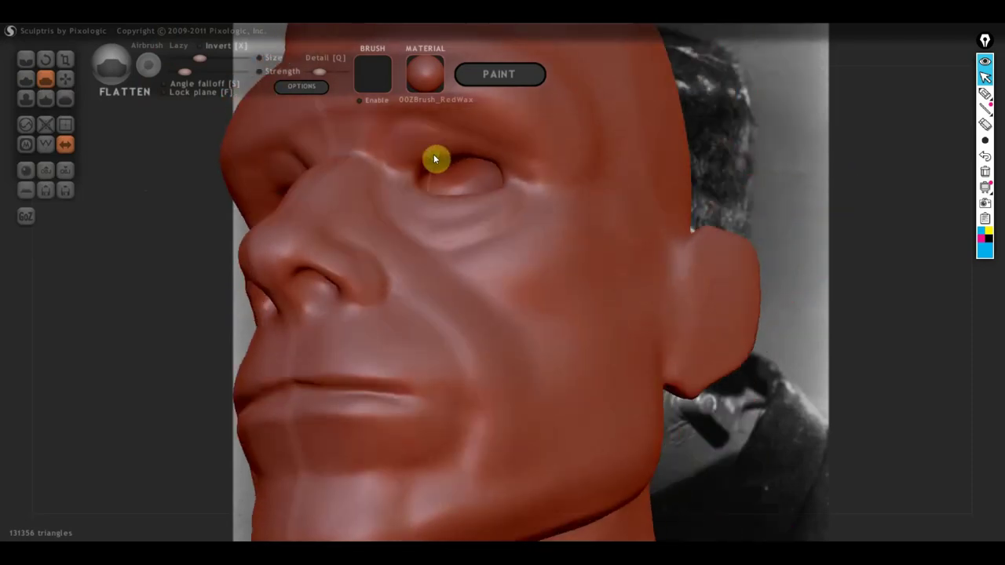
mouse_move(454, 236)
right_mouse_down()
mouse_move(413, 213)
mouse_move(417, 308)
mouse_move(503, 355)
right_mouse_up()
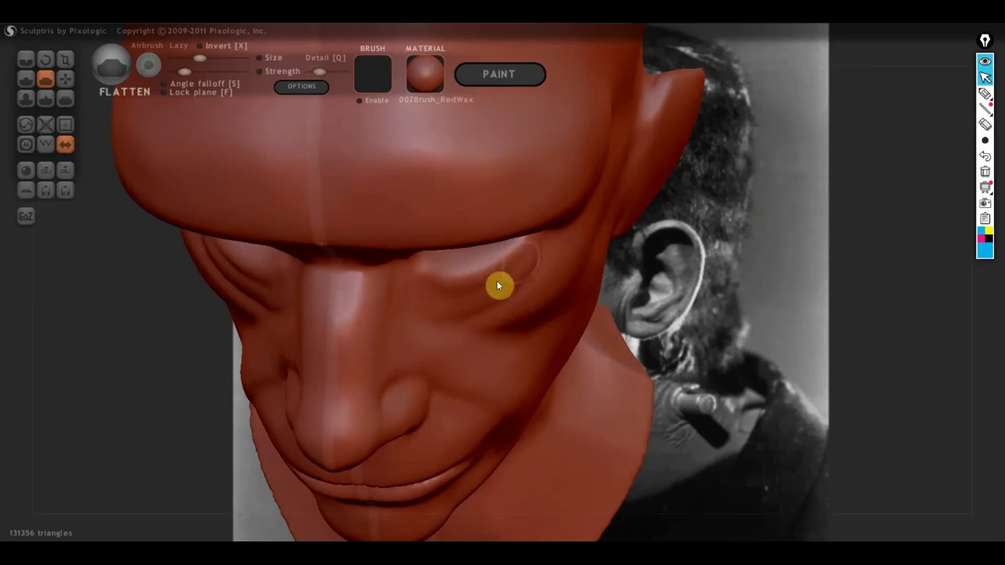
mouse_move(410, 309)
right_mouse_down()
mouse_move(498, 297)
mouse_move(433, 281)
right_mouse_up()
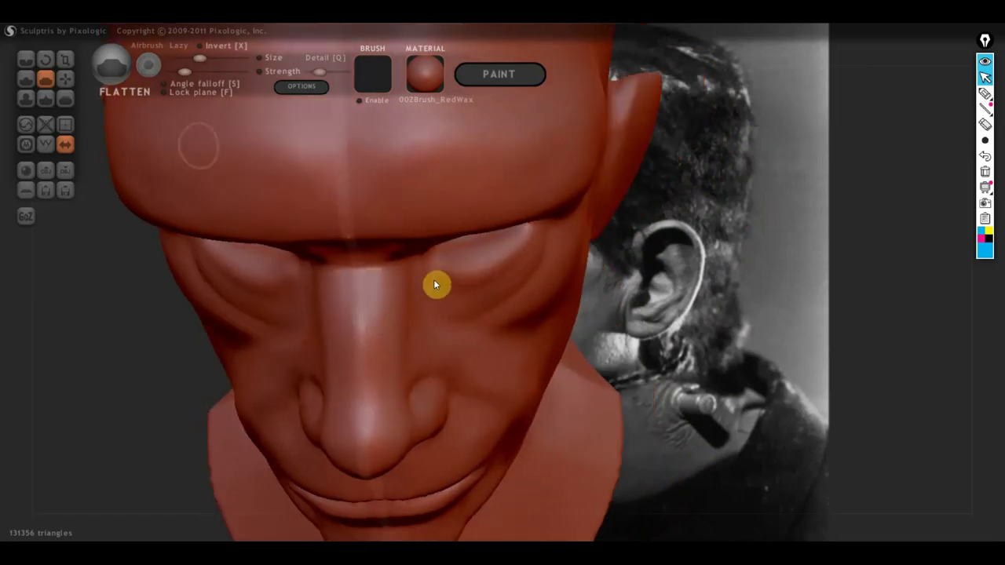
Use Grab to pull the brow down, reshape the eye area and dent the neck below the jaw
left_click(66, 78)
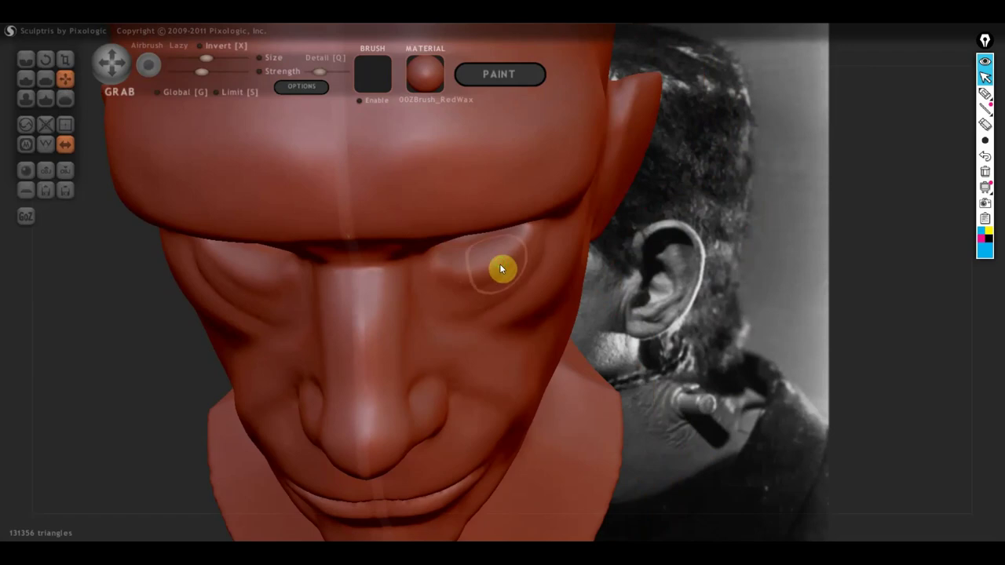
mouse_move(500, 262)
left_mouse_down()
mouse_move(516, 259)
mouse_move(500, 267)
mouse_move(510, 275)
left_mouse_up()
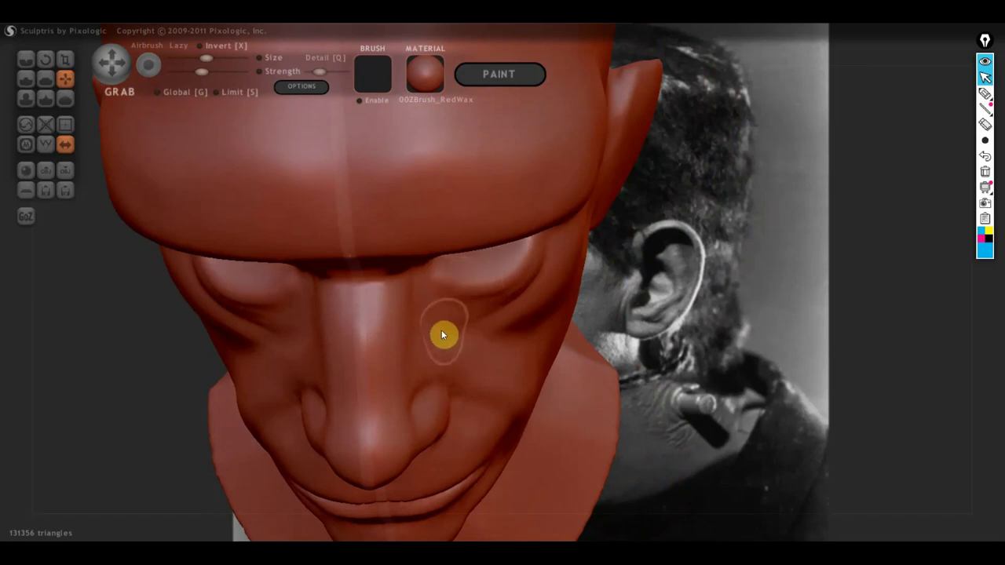
left_click_drag(511, 307, 514, 309)
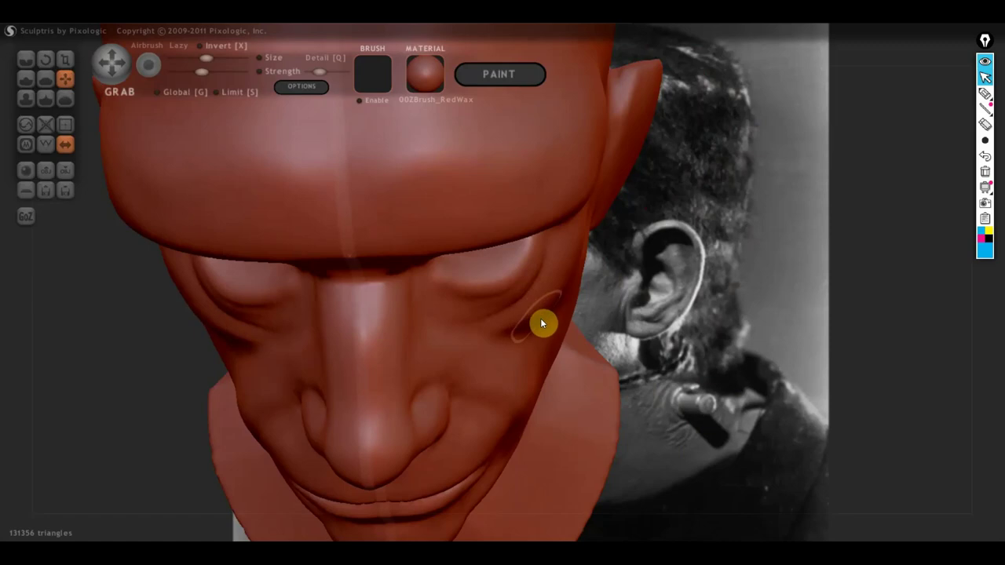
mouse_move(540, 318)
right_mouse_down()
mouse_move(526, 296)
mouse_move(422, 236)
mouse_move(526, 340)
mouse_move(603, 361)
mouse_move(468, 303)
mouse_move(282, 301)
mouse_move(308, 310)
mouse_move(439, 274)
mouse_move(413, 175)
right_mouse_up()
scroll(539, 350, "down", 5)
scroll(309, 306, "up", 2)
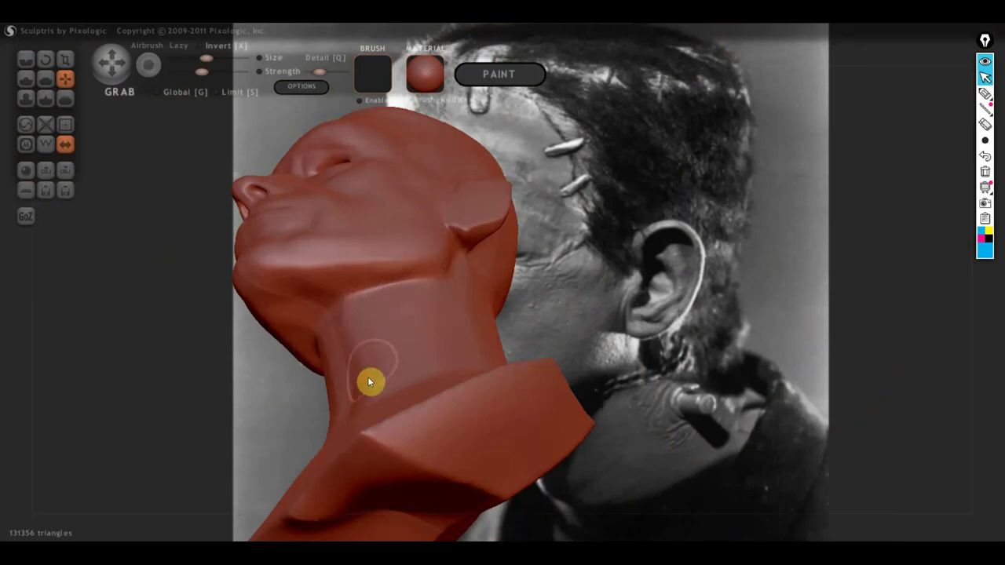
left_click_drag(369, 379, 352, 333)
With the Draw brush, add a small neck ridge and soft build-ups under and on the chin
left_click(33, 79)
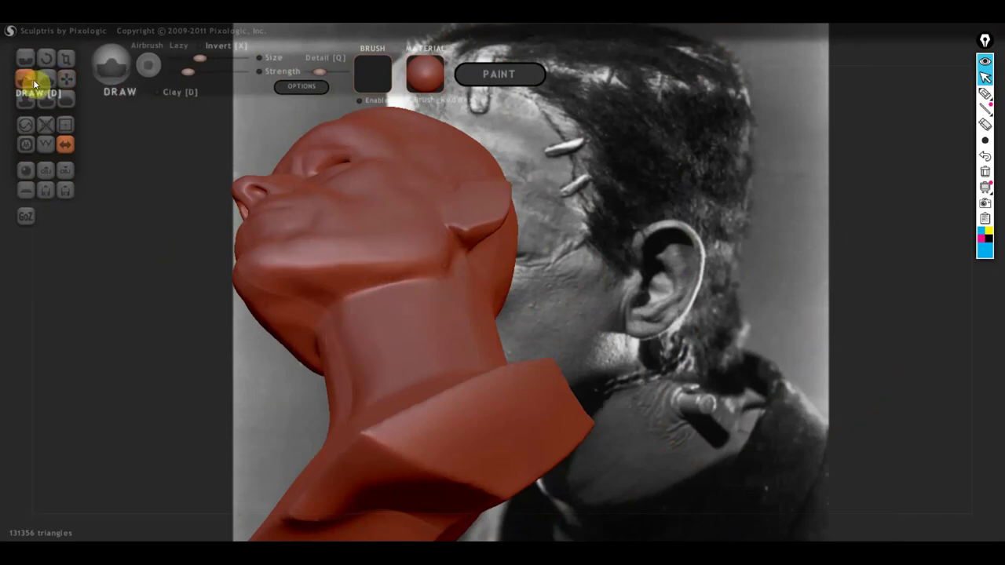
mouse_move(295, 262)
right_mouse_down()
mouse_move(292, 238)
mouse_move(303, 231)
right_mouse_up()
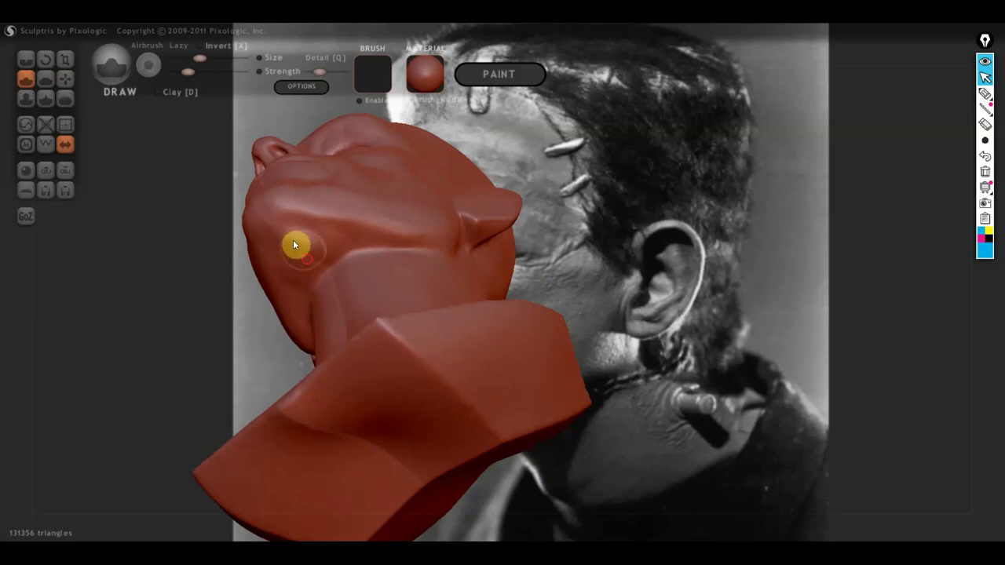
left_click_drag(293, 240, 322, 283)
mouse_move(330, 282)
right_mouse_down()
mouse_move(325, 274)
mouse_move(463, 285)
mouse_move(465, 382)
mouse_move(471, 348)
right_mouse_up()
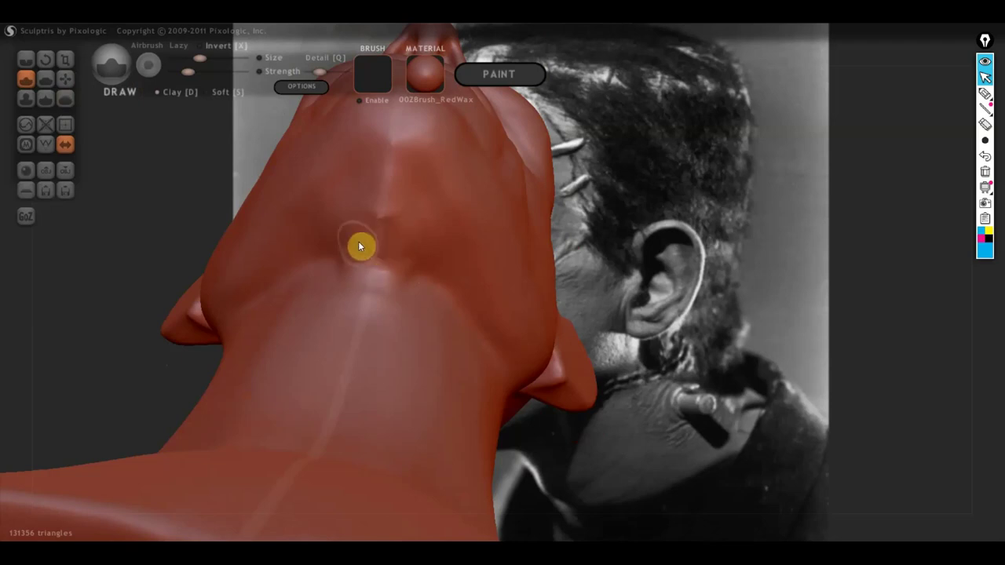
mouse_move(364, 271)
right_mouse_down()
mouse_move(326, 317)
mouse_move(341, 343)
right_mouse_up()
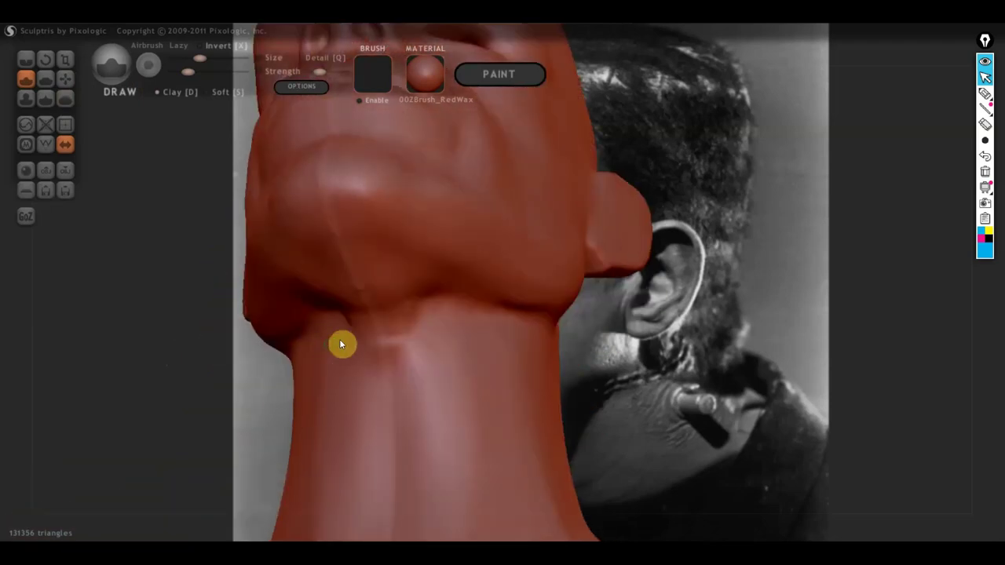
right_click_drag(406, 323, 382, 271)
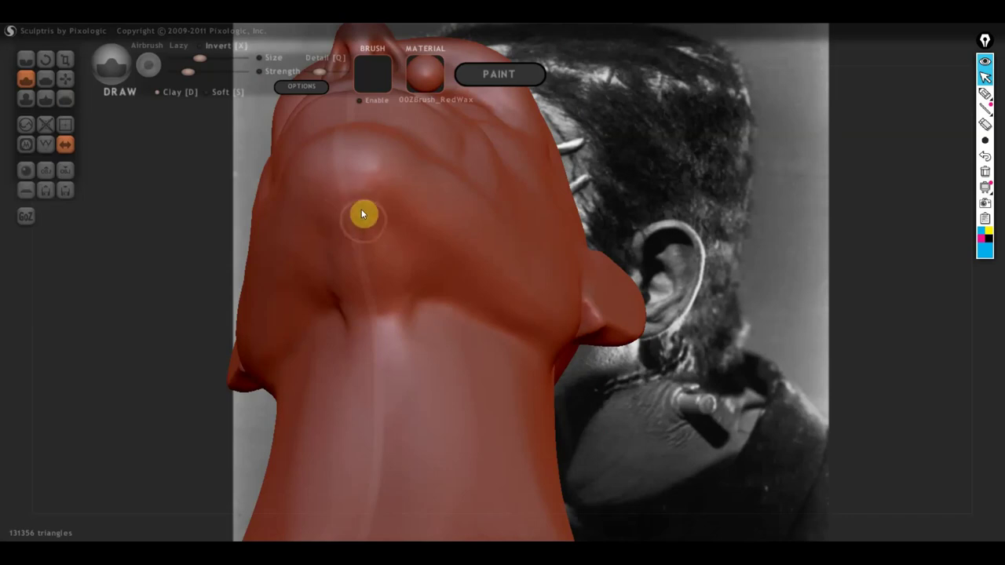
mouse_move(368, 206)
left_mouse_down()
mouse_move(416, 173)
mouse_move(362, 178)
left_mouse_up()
mouse_move(377, 191)
right_mouse_down()
mouse_move(356, 329)
mouse_move(278, 328)
mouse_move(278, 315)
mouse_move(381, 321)
mouse_move(464, 294)
mouse_move(484, 254)
right_mouse_up()
left_click_drag(485, 254, 497, 226)
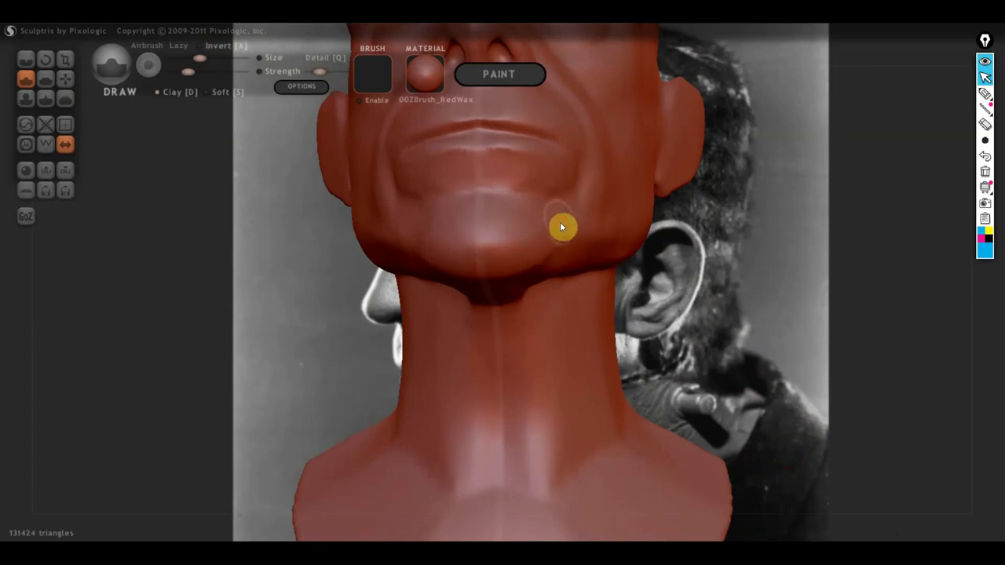
Turn the bust to a right profile beside the reference photo for comparison
mouse_move(568, 233)
right_mouse_down()
mouse_move(567, 262)
mouse_move(514, 272)
right_mouse_up()
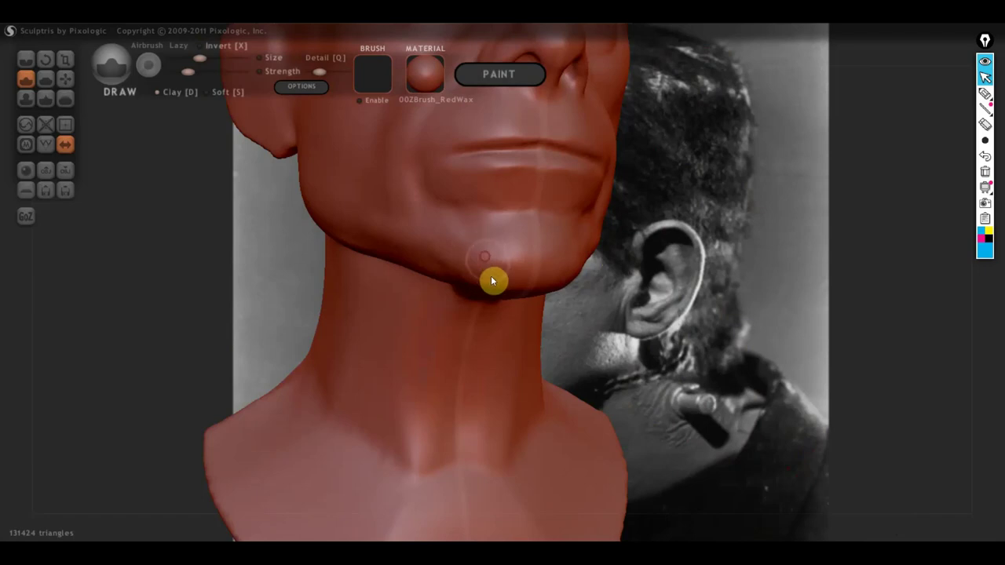
mouse_move(514, 276)
right_mouse_down()
mouse_move(439, 285)
mouse_move(573, 303)
mouse_move(641, 295)
right_mouse_up()
scroll(471, 285, "down", 3)
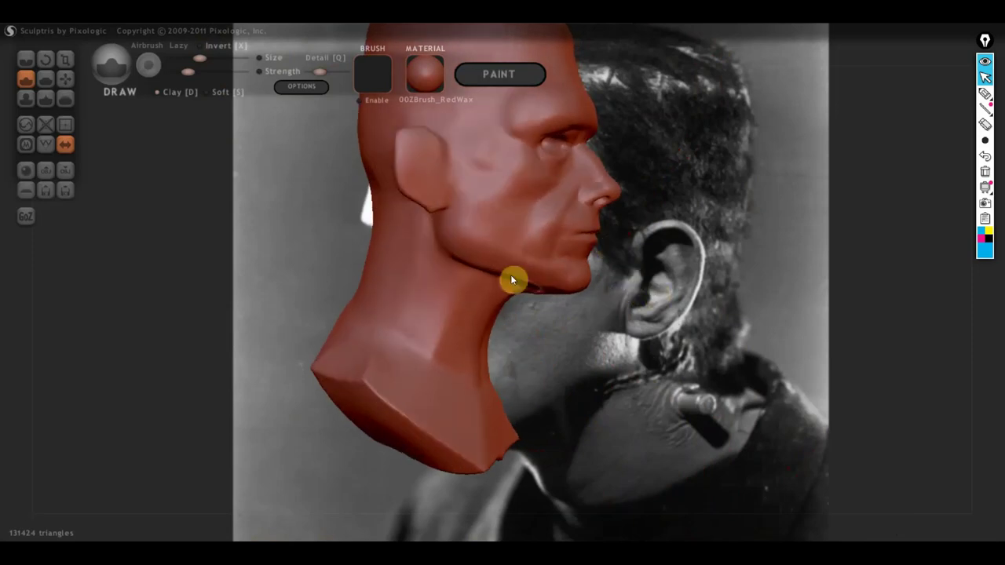
mouse_move(511, 278)
right_mouse_down("alt")
mouse_move(574, 292)
mouse_move(256, 300)
mouse_move(288, 298)
right_mouse_up("alt")
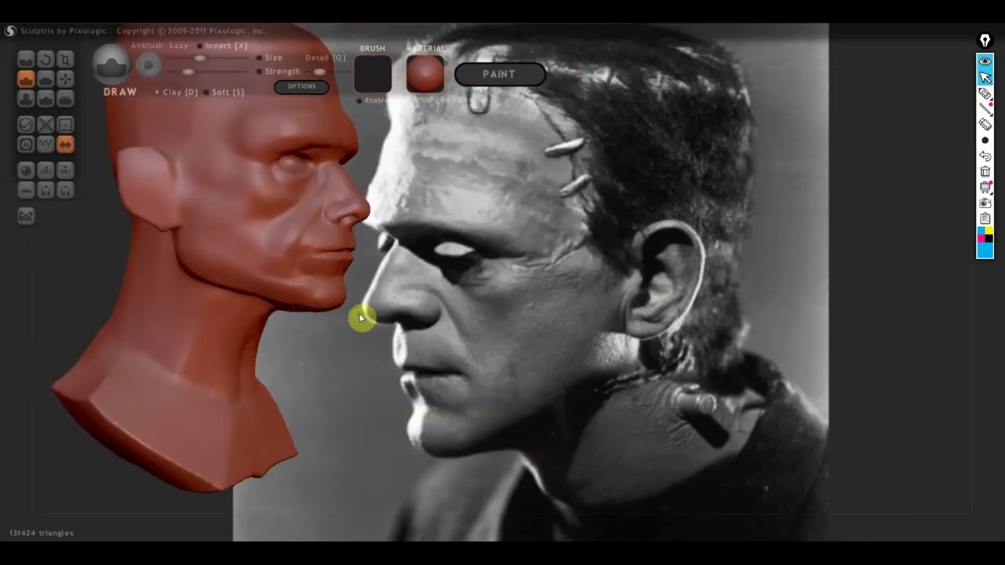
right_click_drag(359, 312, 396, 318)
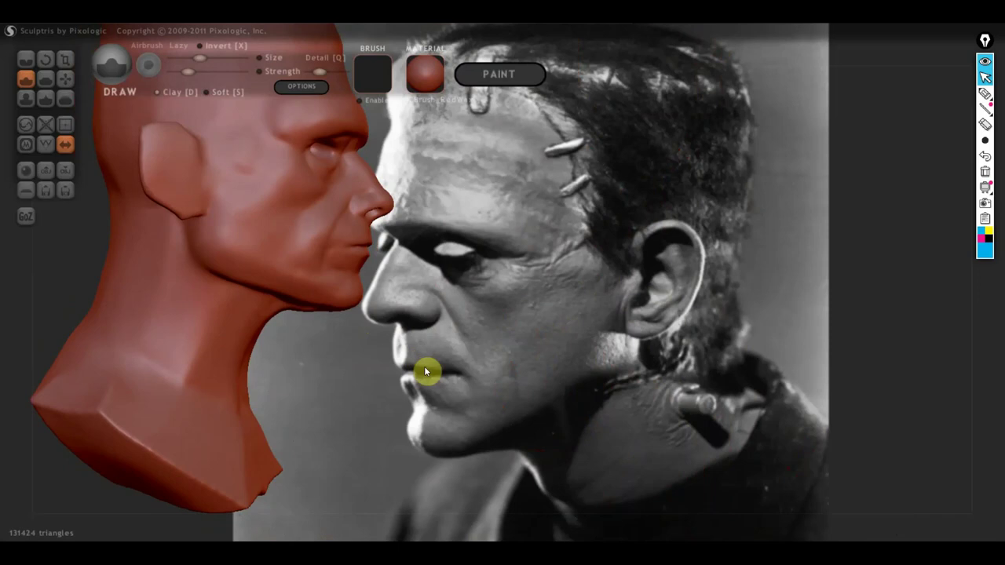
mouse_move(508, 421)
right_mouse_down()
mouse_move(393, 359)
mouse_move(251, 240)
right_mouse_up()
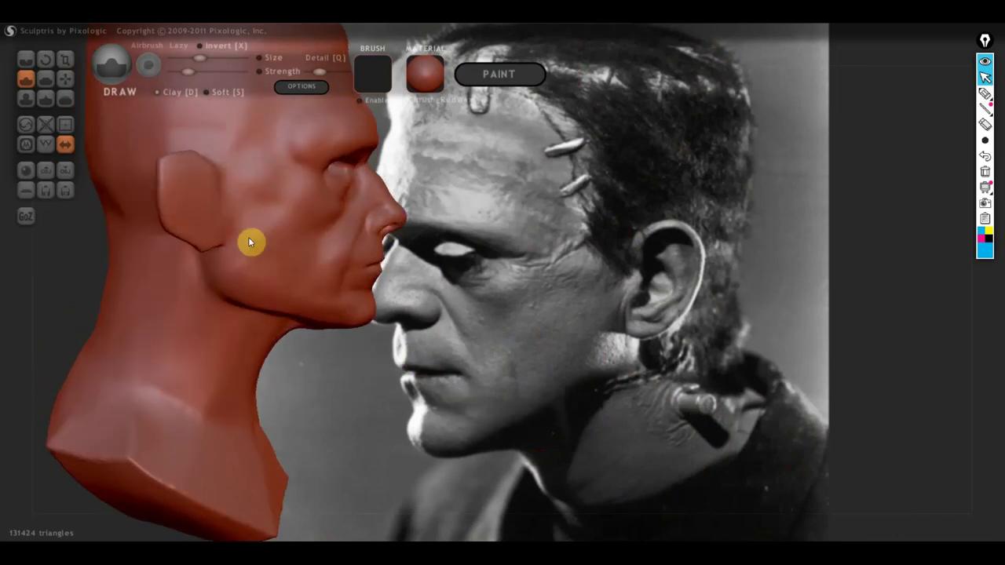
With the Grab brush, pull the chin-to-neck junction into a new shape
left_click(72, 88)
scroll(300, 354, "up", 2)
scroll(290, 303, "up", 2)
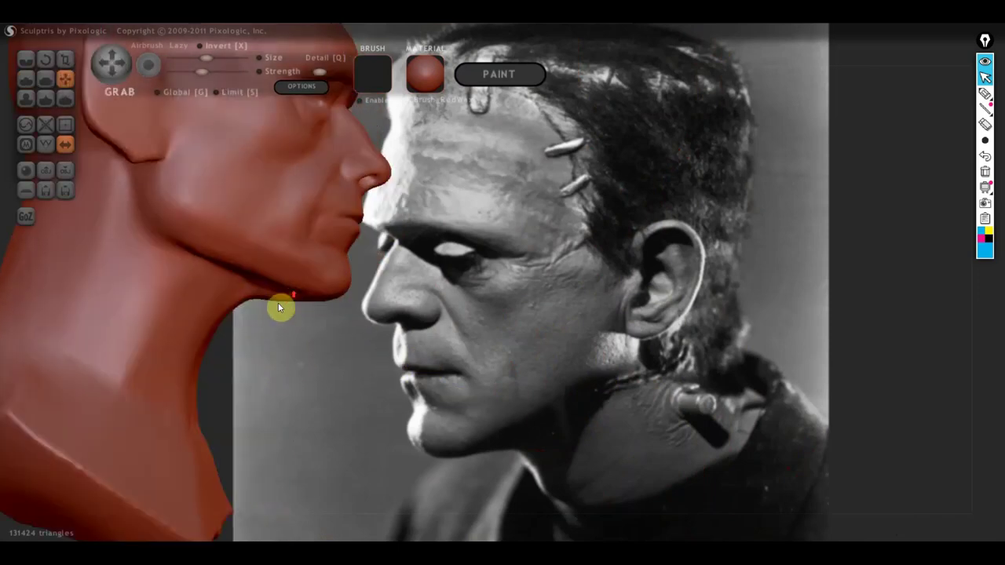
mouse_move(278, 307)
left_mouse_down()
mouse_move(239, 310)
mouse_move(258, 307)
left_mouse_up()
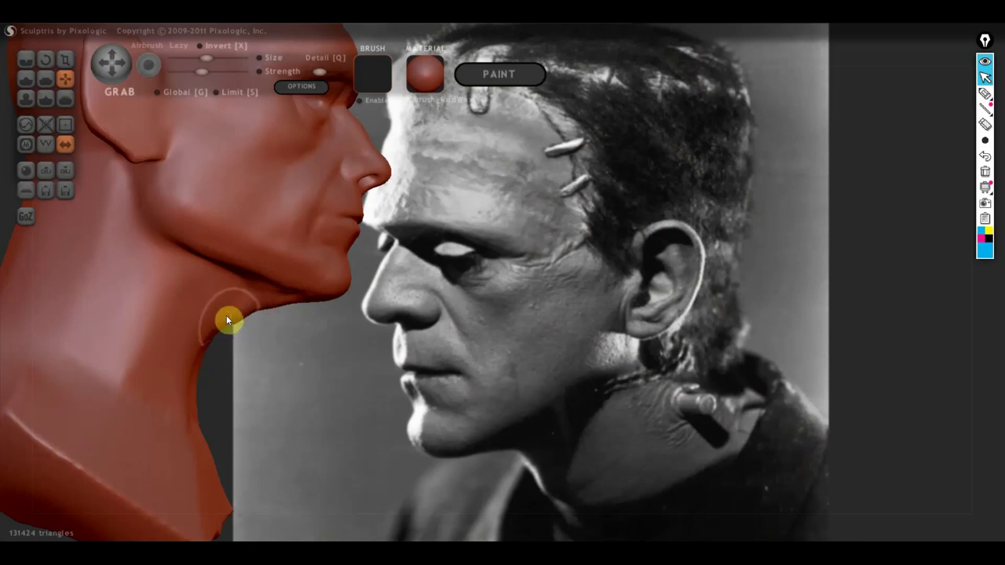
scroll(209, 349, "down", 3)
Tilt the bust to look under the chin and pull the neck's underside into shape
right_click_drag(211, 354, 85, 384)
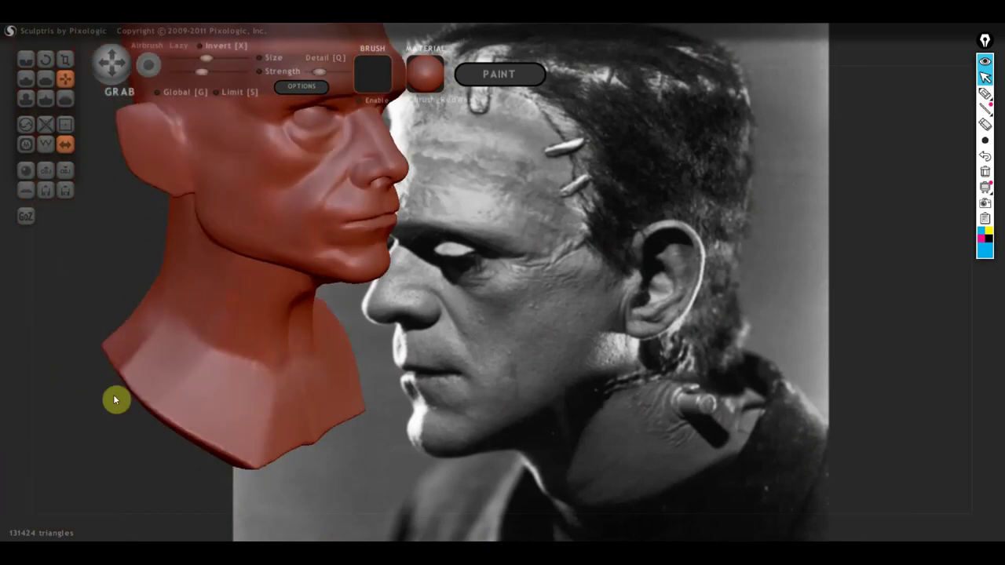
left_click_drag(86, 384, 275, 371, "alt")
right_click_drag(275, 371, 183, 338)
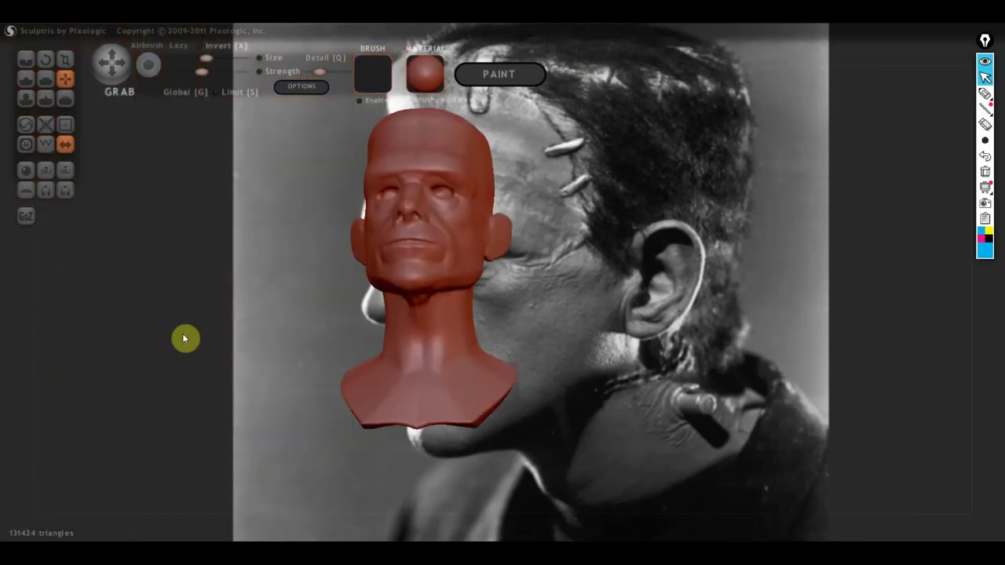
scroll(414, 306, "up", 2)
right_click_drag(414, 303, 215, 201)
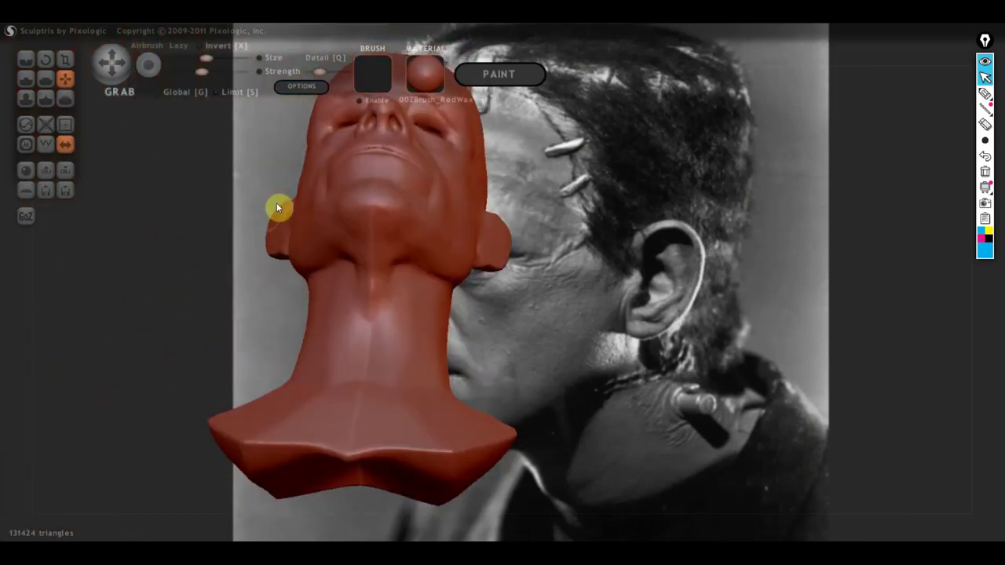
left_click_drag(392, 284, 406, 287)
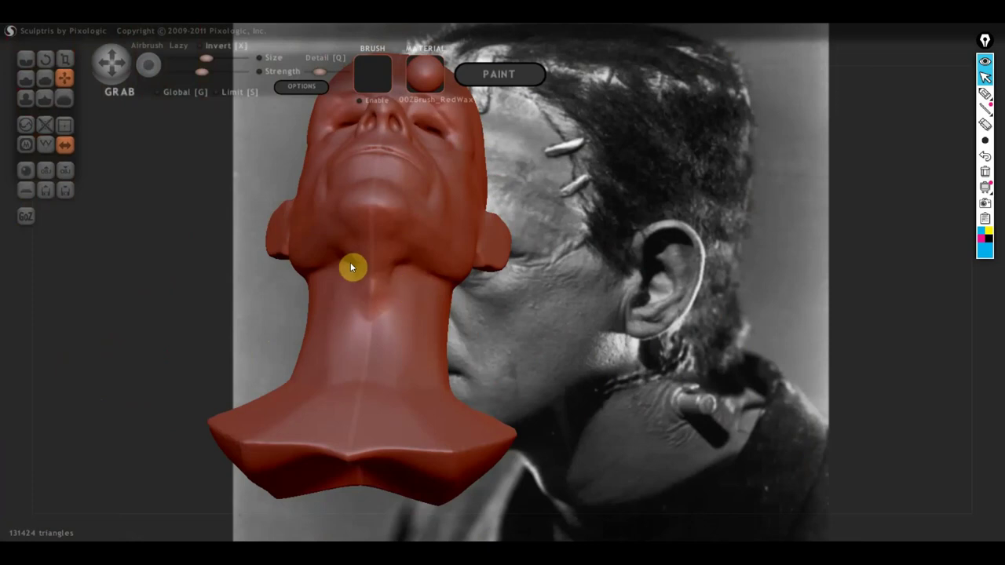
left_click(45, 78)
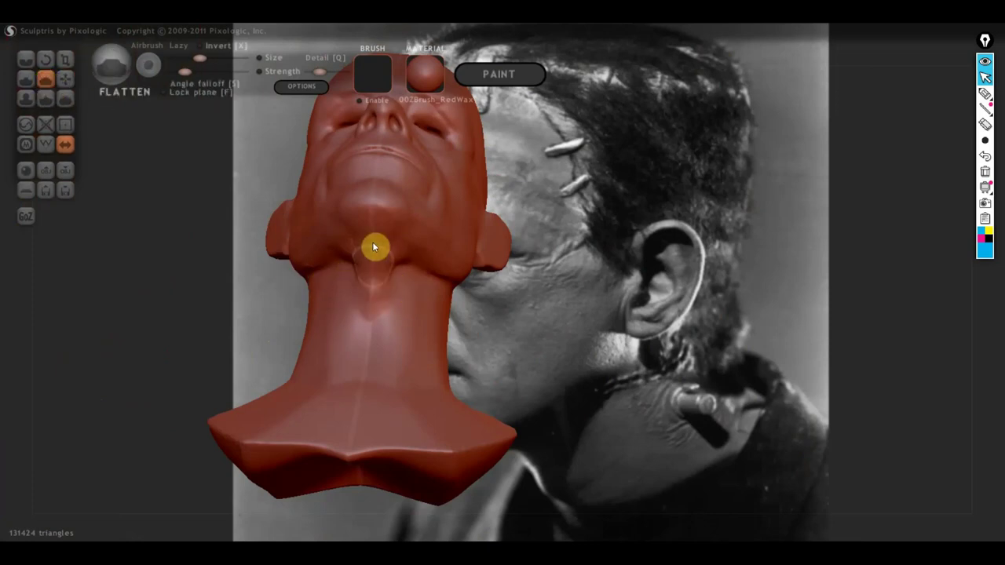
With the Draw brush, add a small raised bump on the neck below the jaw
right_click_drag(372, 255, 378, 326)
scroll(381, 329, "up", 3)
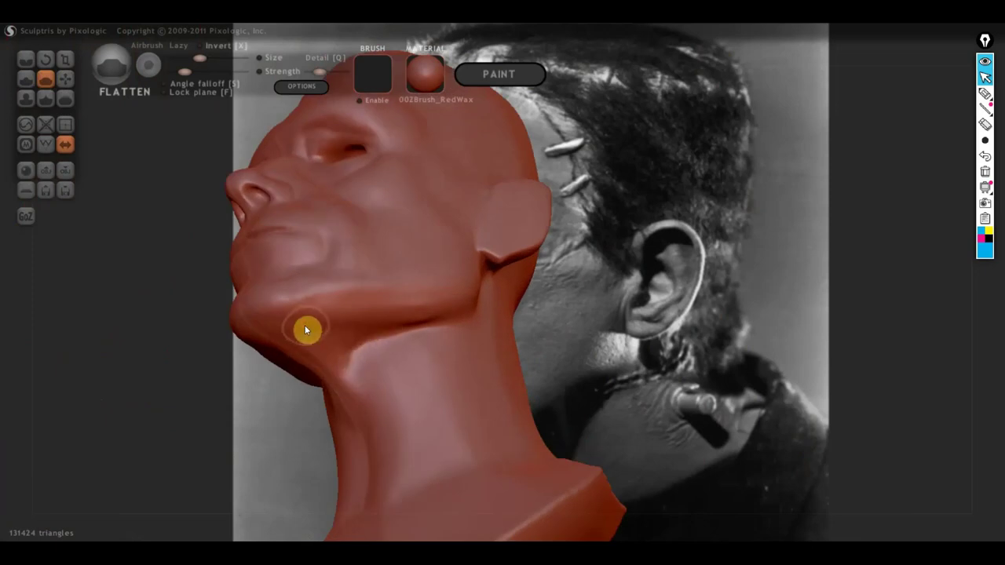
left_click(26, 79)
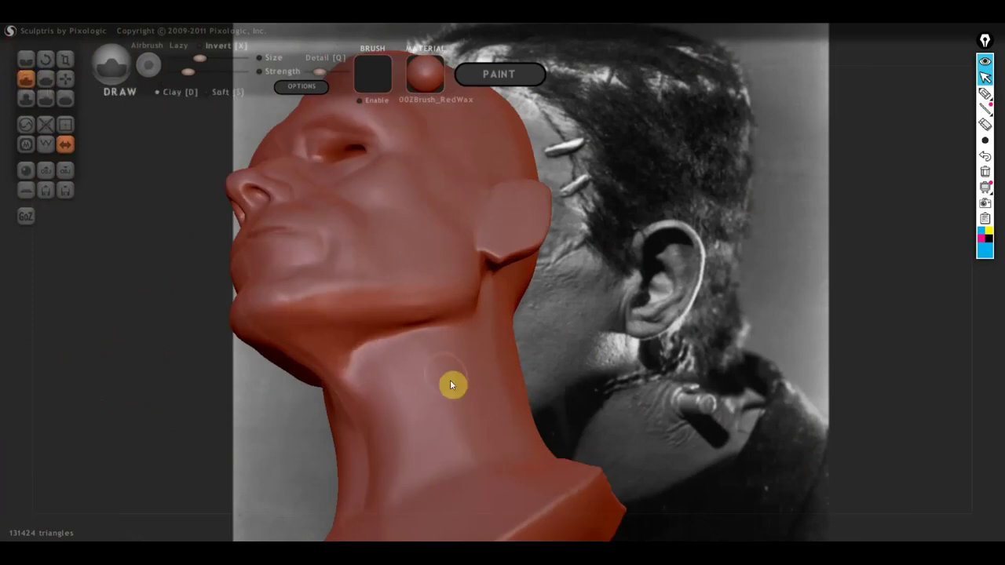
left_click(354, 358)
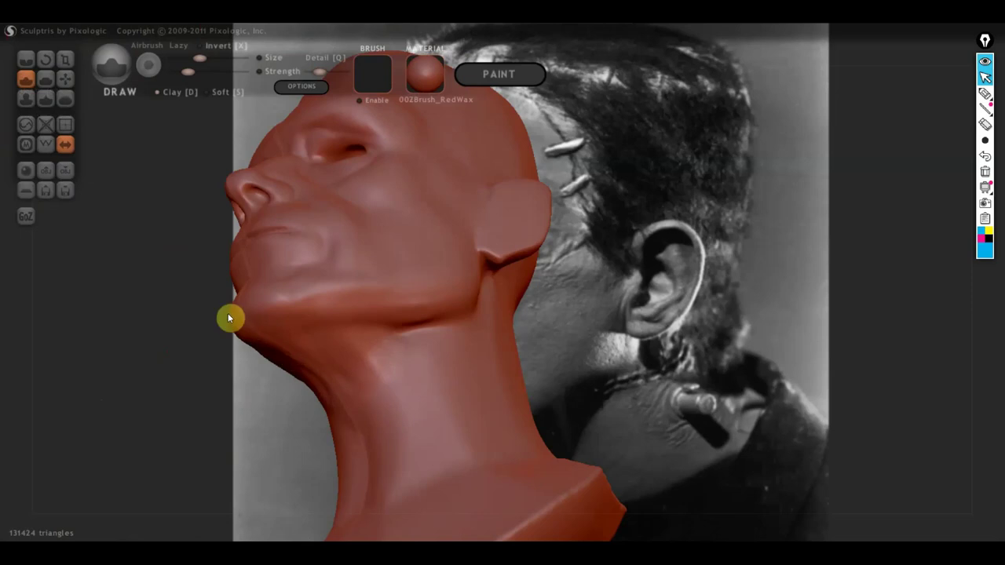
Flatten the neck surface below the jaw into smoother planes and check it in profile
left_click(44, 79)
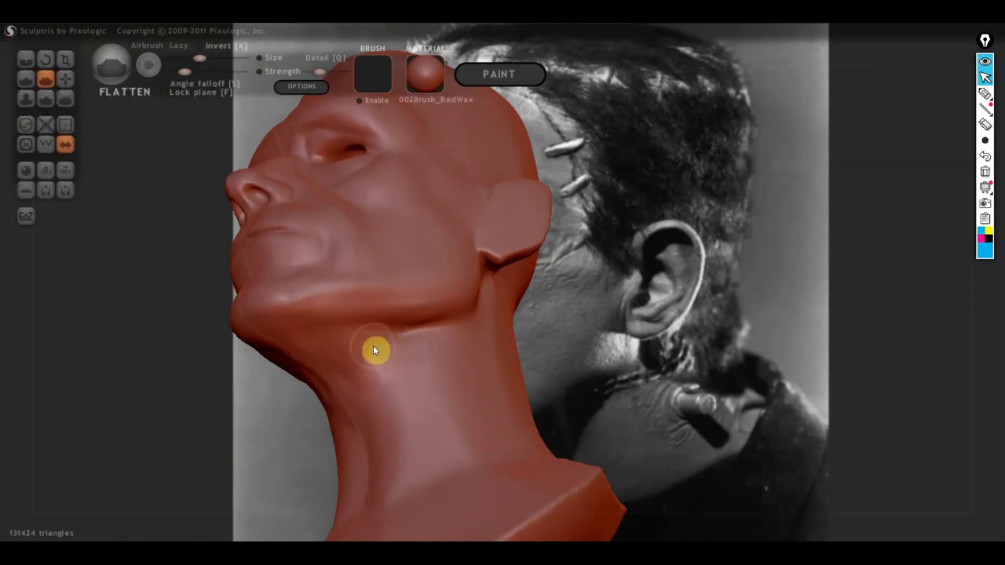
left_click_drag(374, 351, 373, 364)
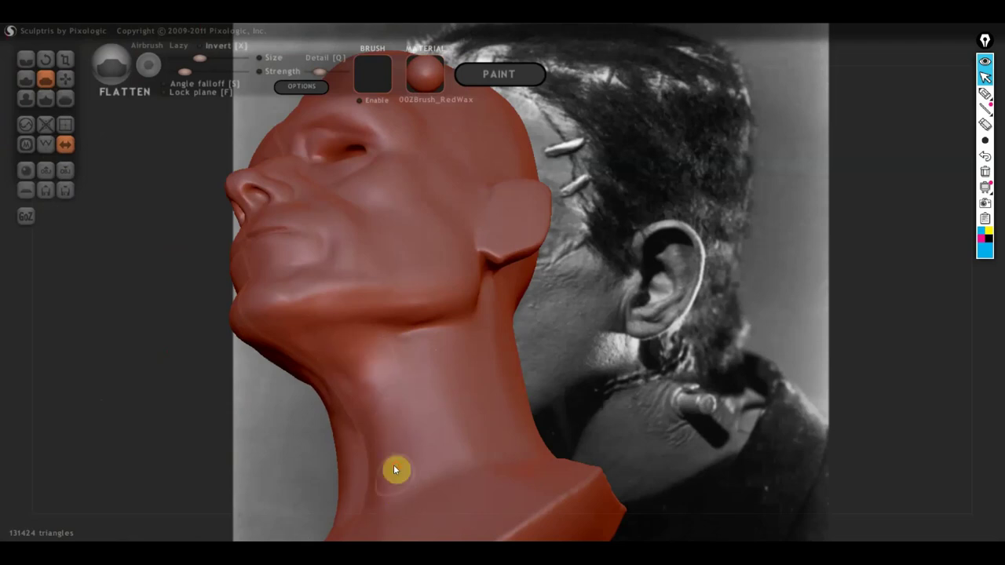
mouse_move(394, 465)
right_mouse_down()
mouse_move(468, 468)
mouse_move(482, 531)
right_mouse_up()
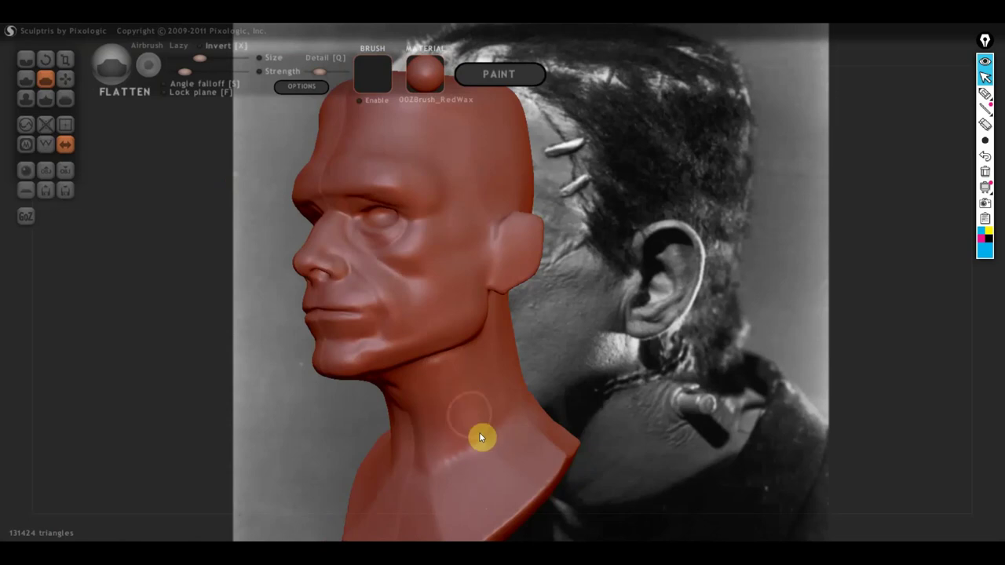
mouse_move(439, 381)
right_mouse_down()
mouse_move(353, 382)
mouse_move(400, 377)
mouse_move(447, 408)
mouse_move(223, 437)
mouse_move(399, 410)
mouse_move(450, 420)
right_mouse_up()
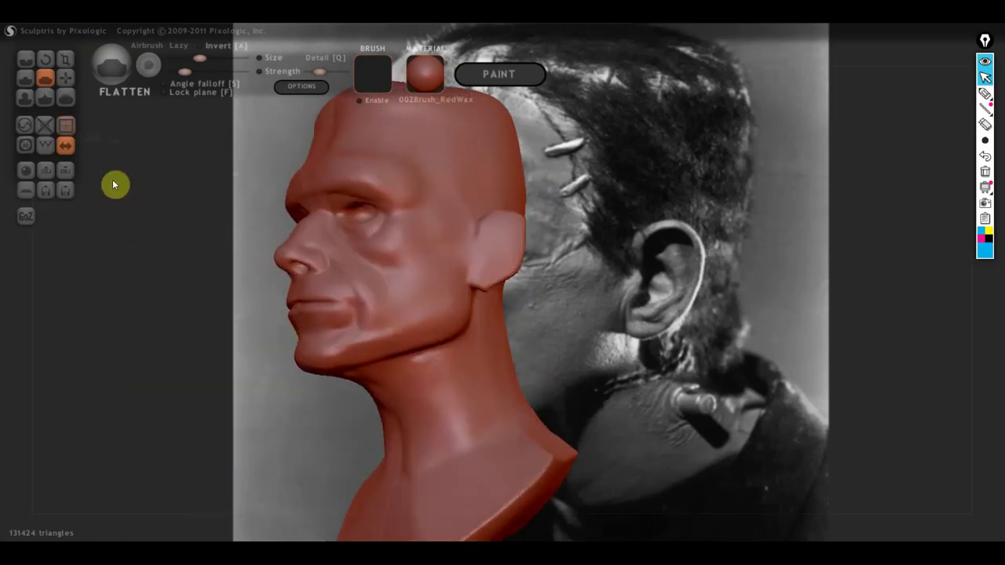
left_click(24, 61)
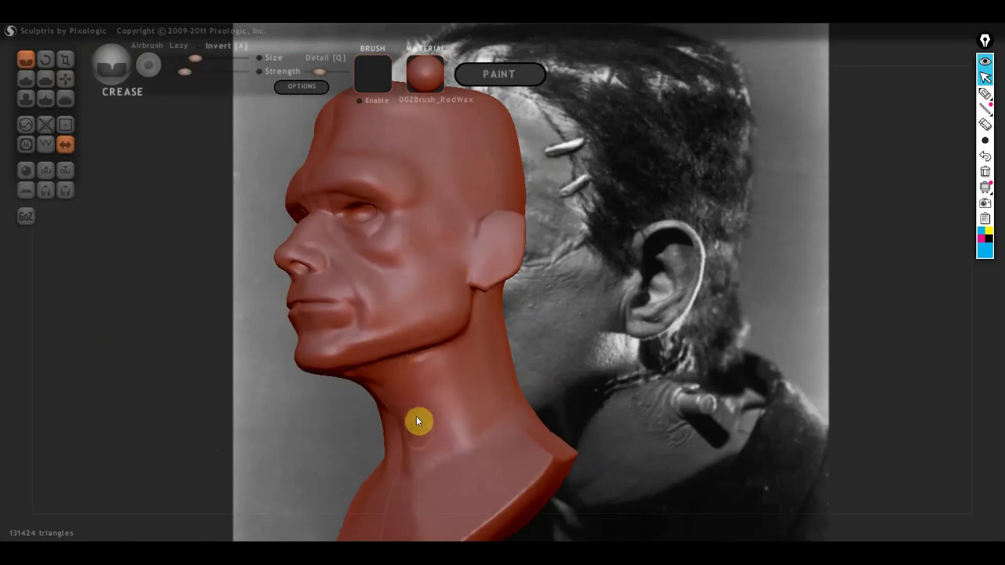
Dismiss the notification pop-up and carve faint crease lines down the front of the neck
mouse_move(410, 439)
right_mouse_down()
mouse_move(413, 431)
mouse_move(474, 427)
right_mouse_up()
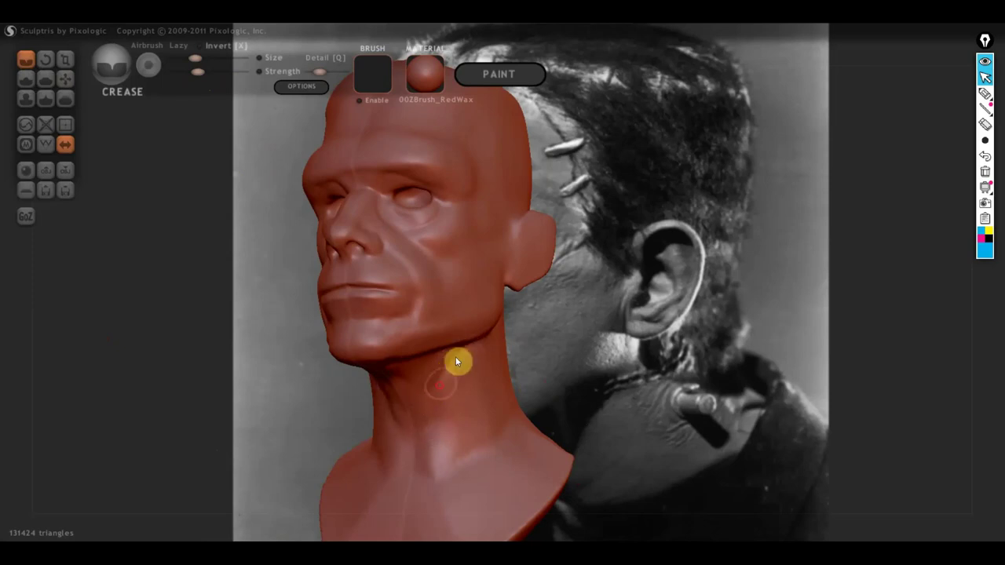
right_click_drag(455, 359, 568, 369)
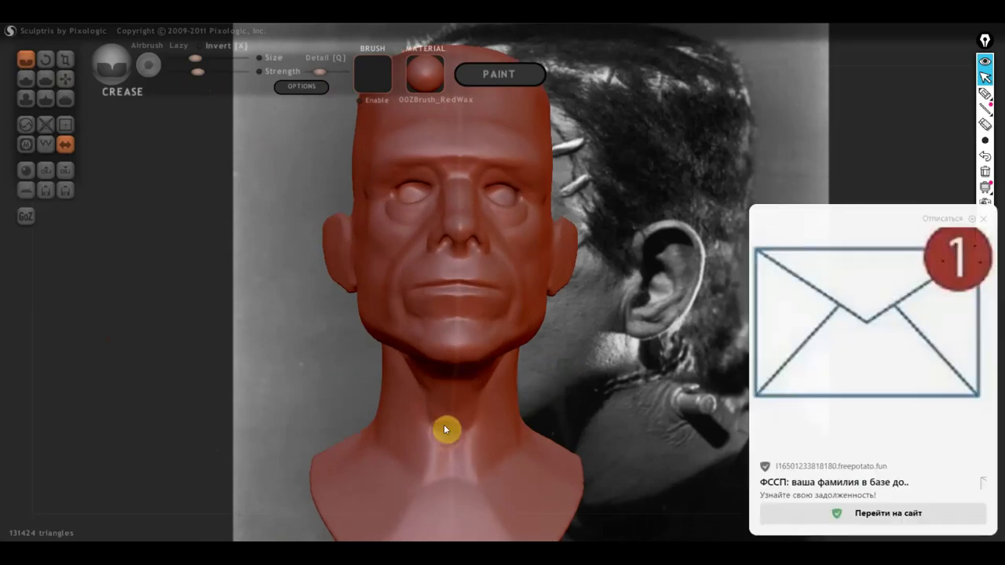
left_click(986, 222)
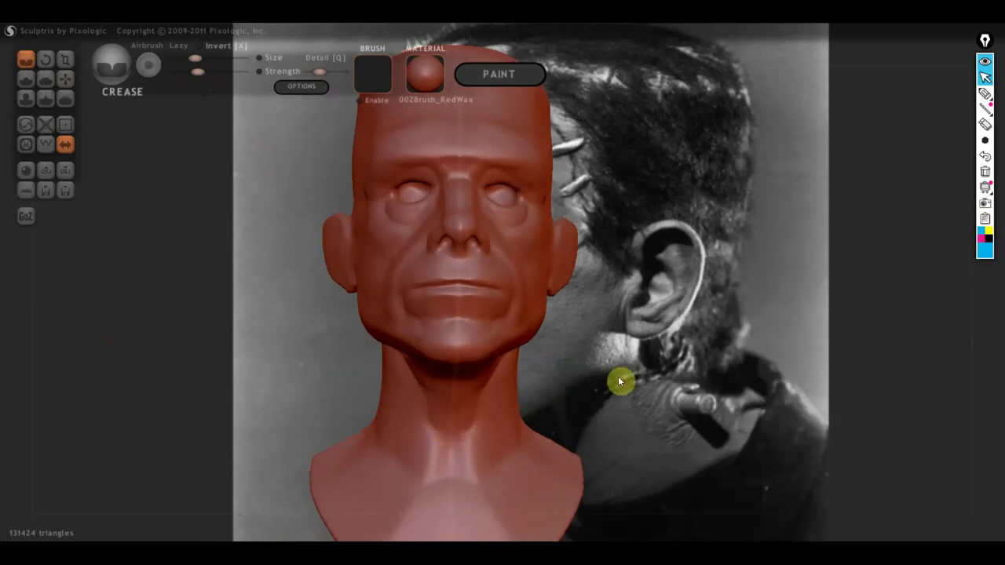
scroll(481, 463, "down", 2)
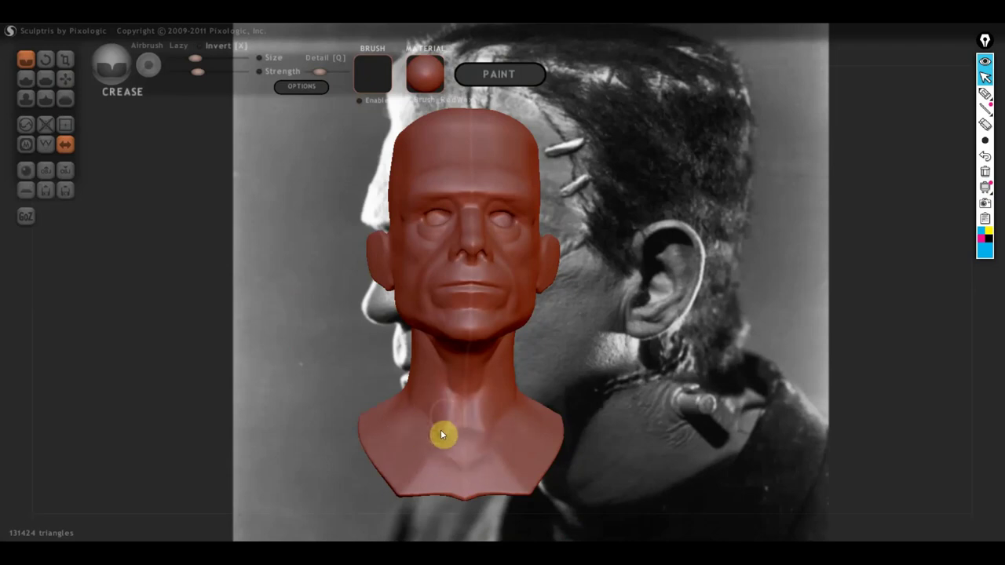
left_click_drag(449, 409, 446, 385)
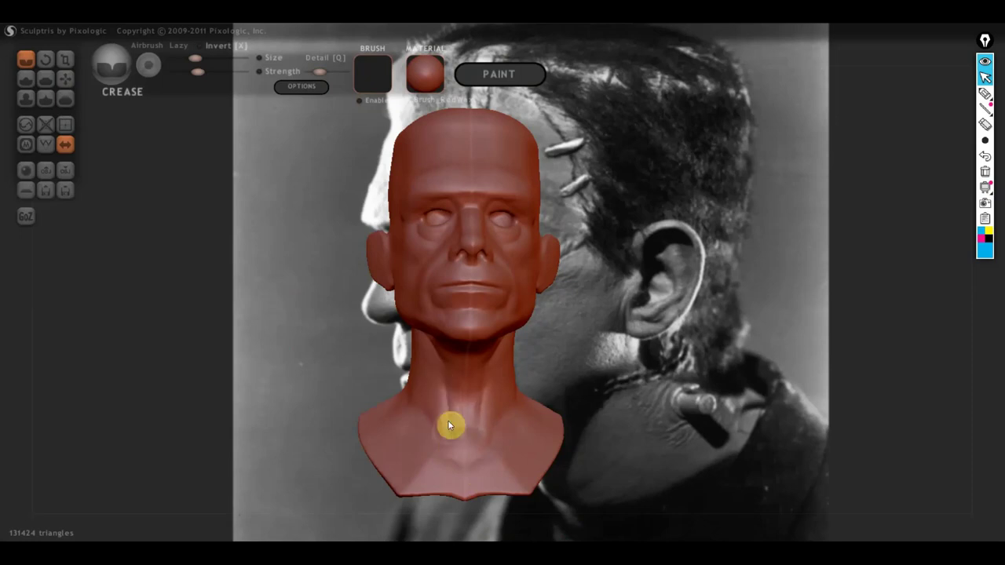
Inspect the head from both sides, below and behind, then select the Draw brush
mouse_move(450, 422)
right_mouse_down()
mouse_move(515, 420)
mouse_move(509, 398)
right_mouse_up()
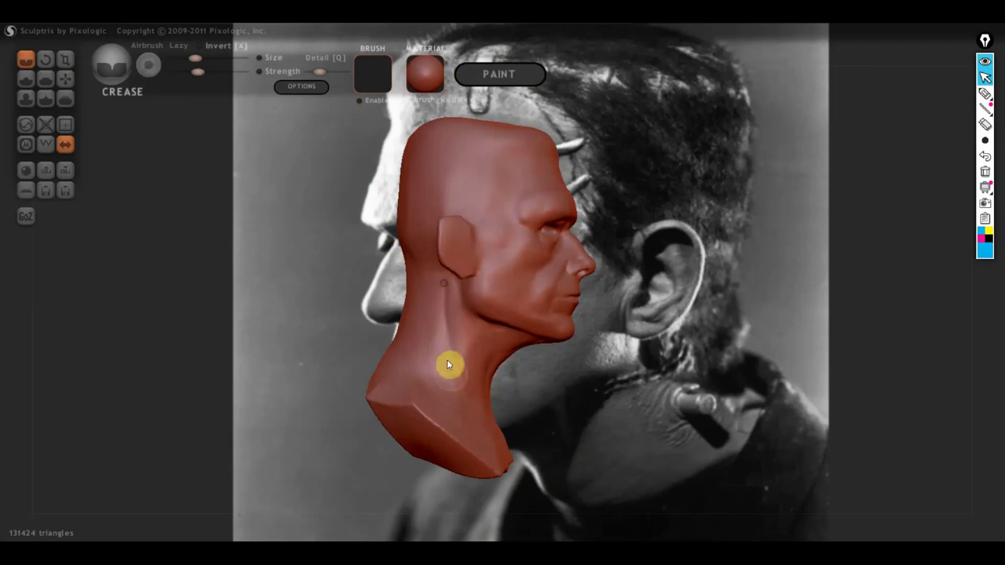
right_click_drag(452, 400, 411, 451)
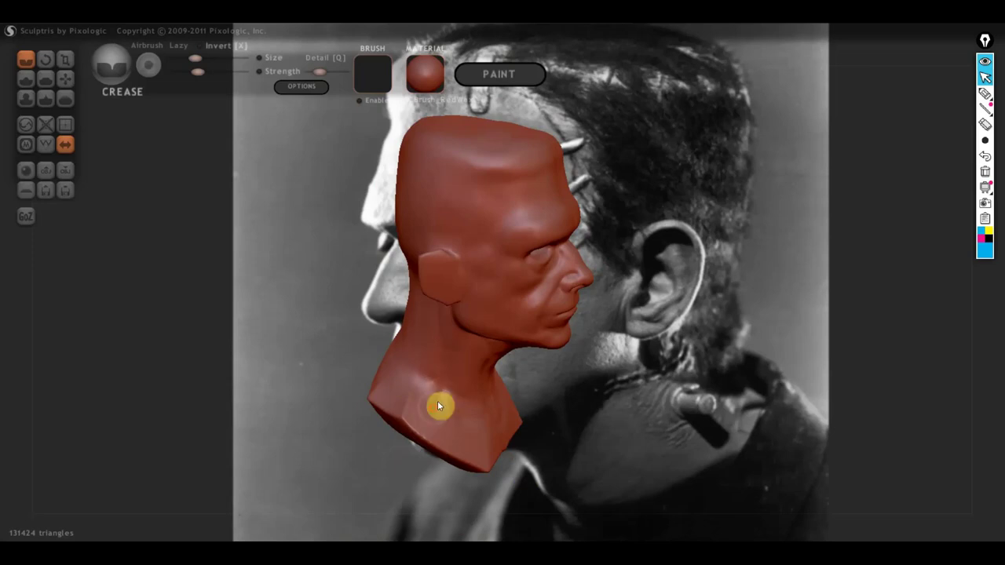
mouse_move(439, 406)
right_mouse_down()
mouse_move(366, 348)
mouse_move(415, 404)
mouse_move(400, 386)
mouse_move(622, 395)
mouse_move(592, 372)
right_mouse_up()
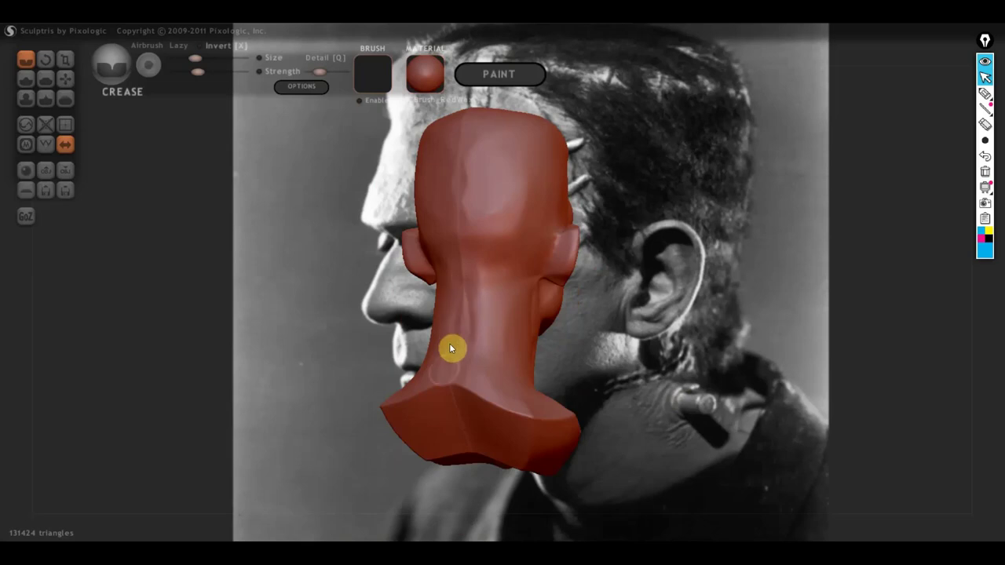
right_click_drag(458, 375, 399, 395)
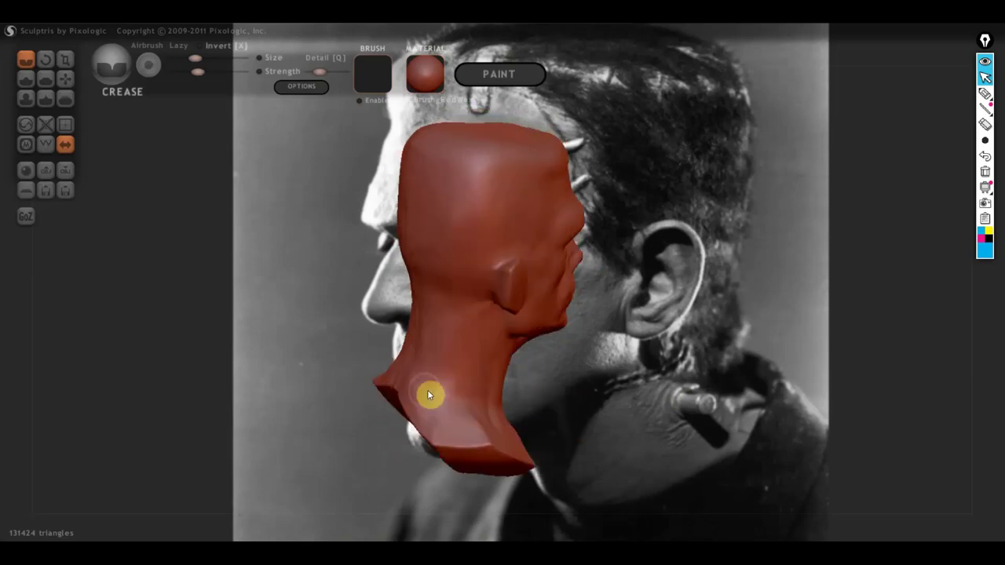
right_click_drag(476, 385, 601, 379)
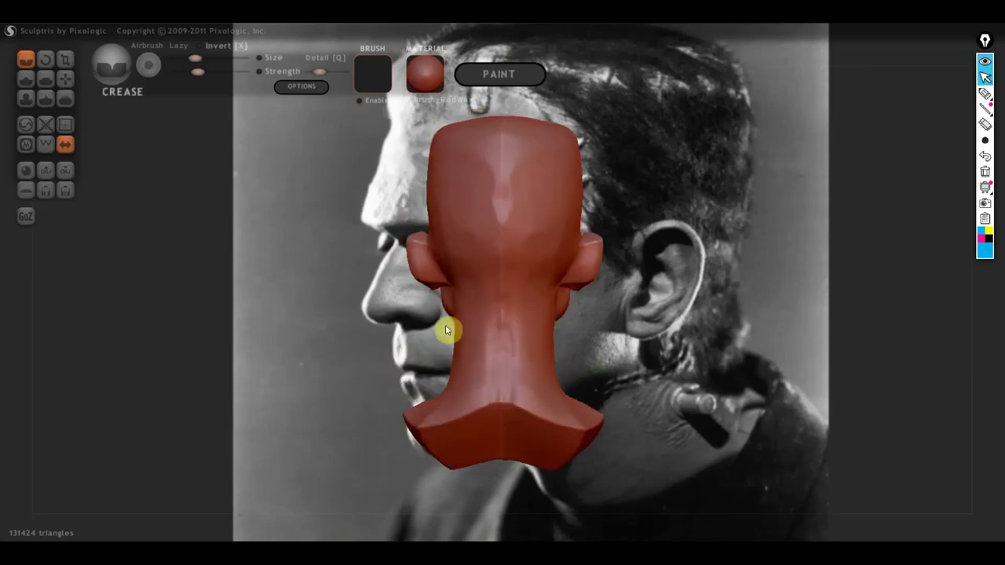
left_click(25, 78)
right_click_drag(529, 359, 523, 404)
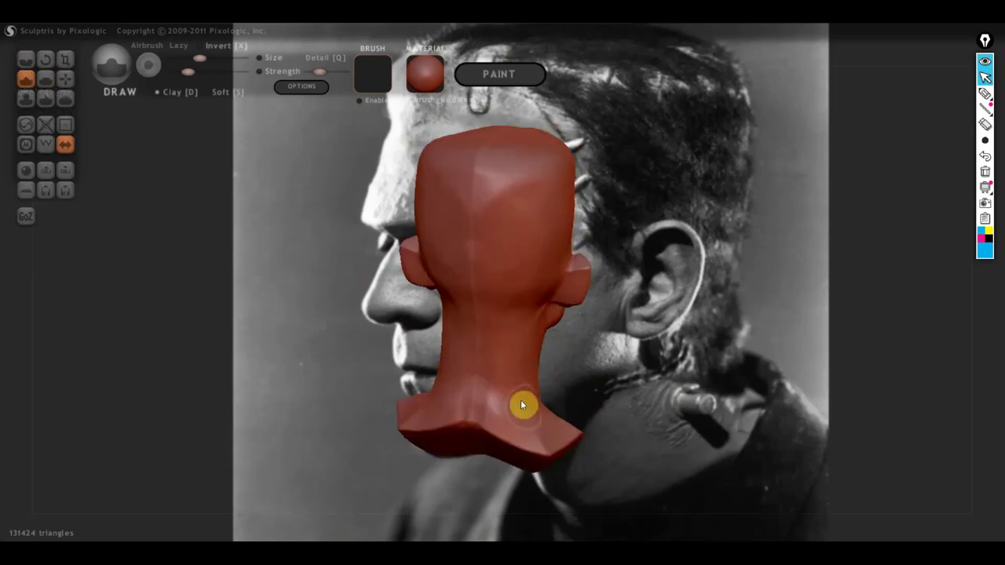
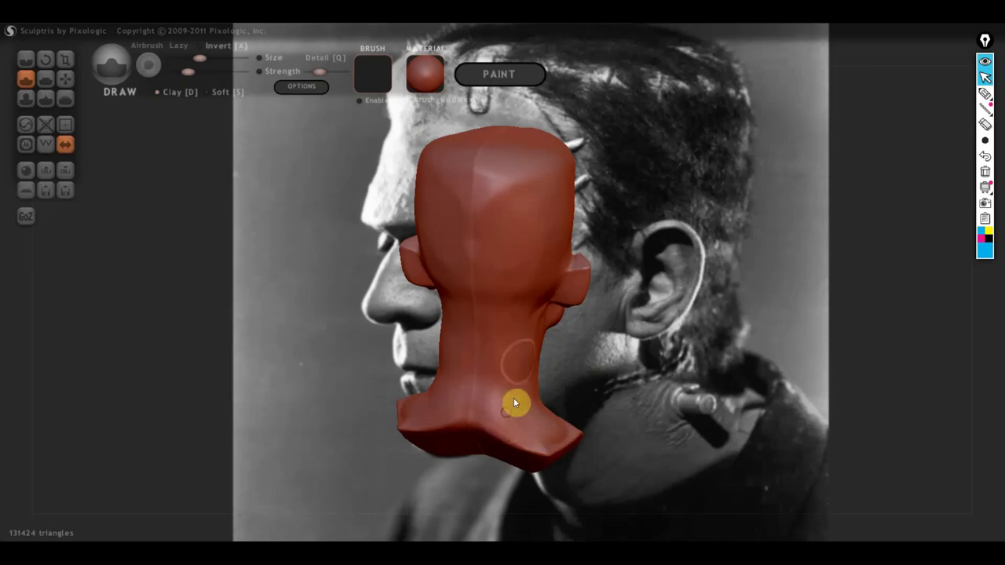
Orbit the head through profile, three-quarter and front views to compare with the reference photo
mouse_move(516, 403)
right_mouse_down()
mouse_move(438, 390)
mouse_move(457, 386)
right_mouse_up()
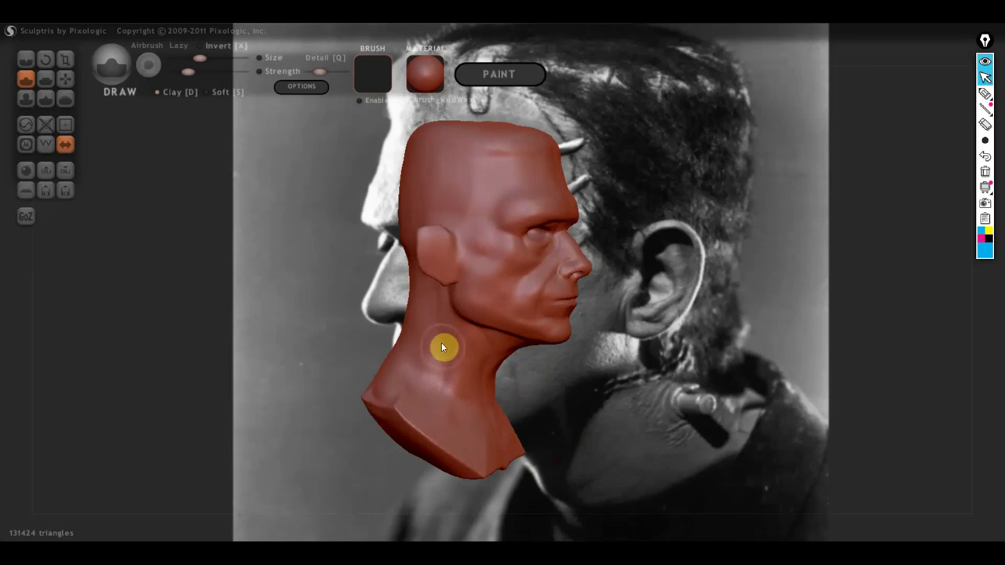
right_click_drag(409, 407, 450, 388)
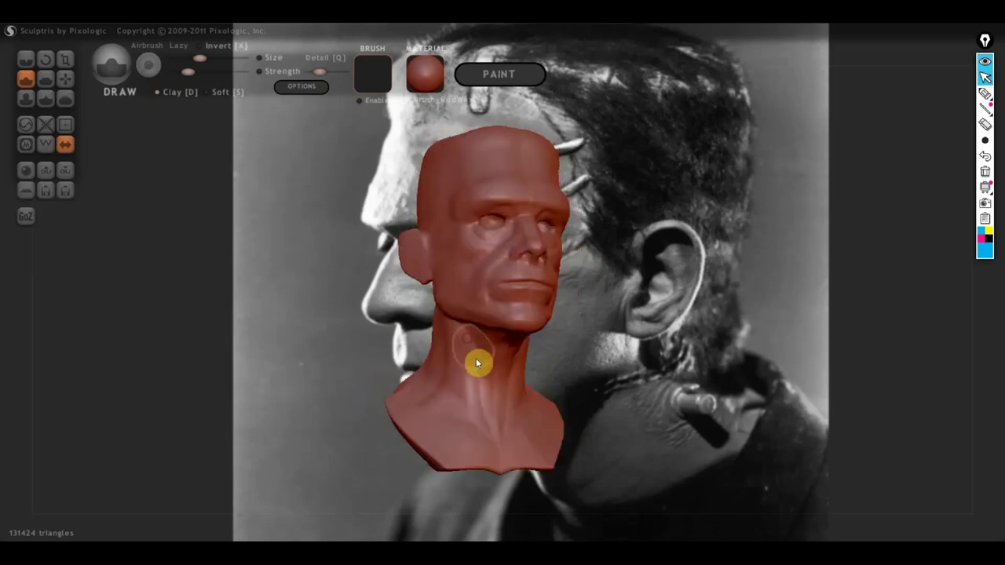
mouse_move(485, 424)
right_mouse_down()
mouse_move(448, 386)
mouse_move(511, 416)
mouse_move(547, 451)
mouse_move(656, 450)
right_mouse_up()
scroll(451, 383, "up", 3)
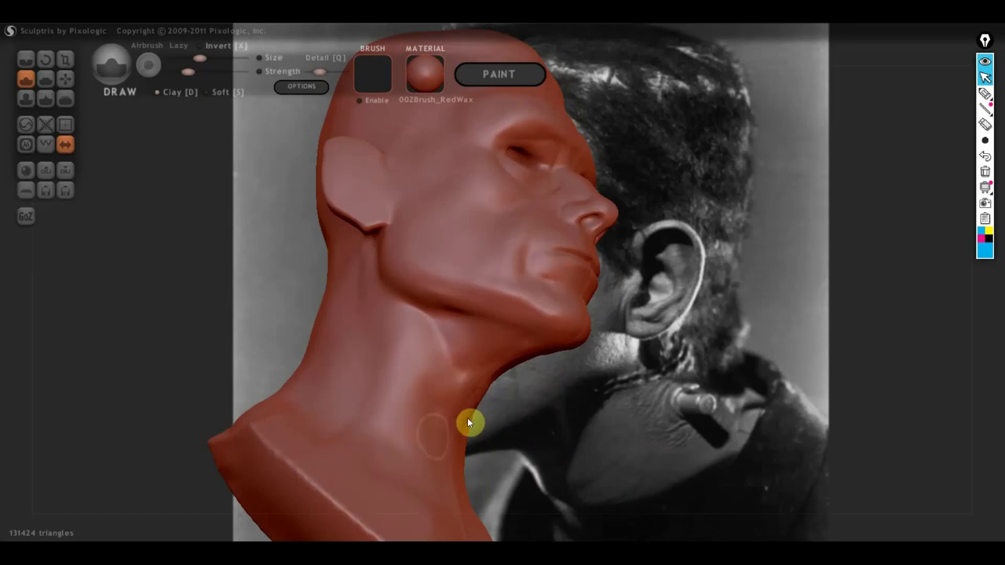
right_click_drag(467, 418, 292, 476)
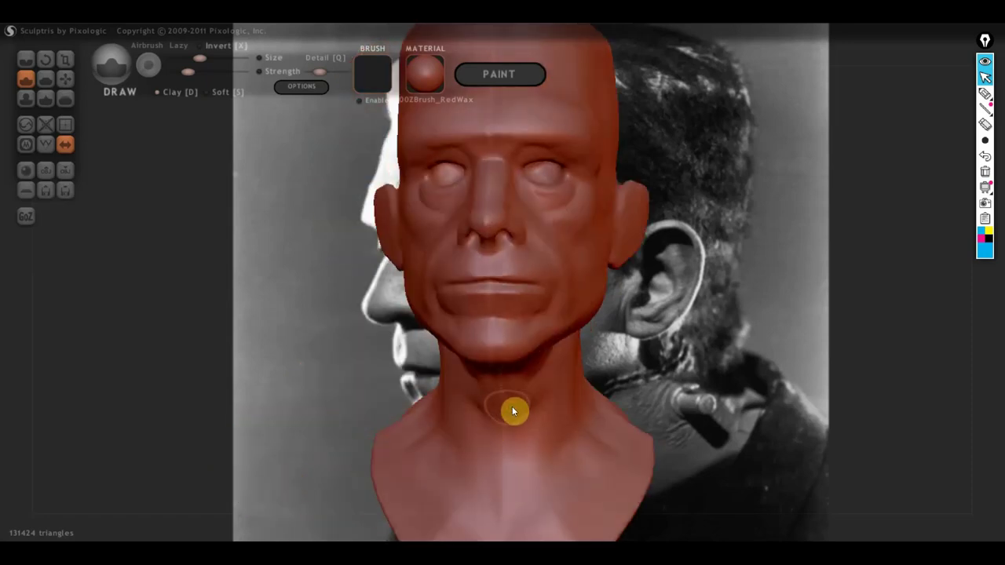
mouse_move(502, 394)
right_mouse_down()
mouse_move(454, 406)
mouse_move(556, 411)
mouse_move(534, 404)
mouse_move(537, 444)
right_mouse_up()
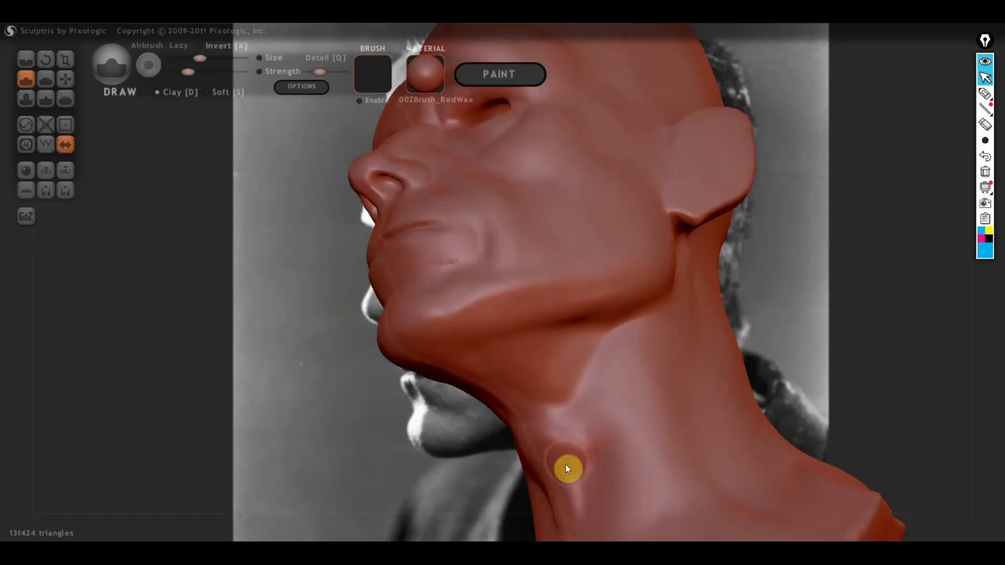
Raise a subtle Adam's apple bump on the neck and check it from below the jaw
left_click_drag(572, 471, 566, 435)
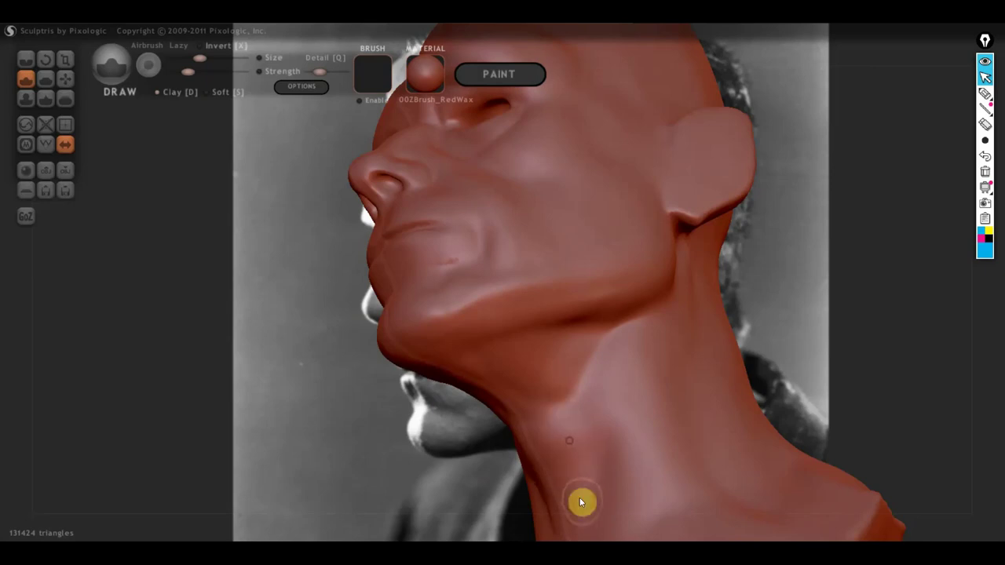
mouse_move(580, 497)
right_mouse_down()
mouse_move(500, 533)
mouse_move(626, 458)
mouse_move(293, 438)
mouse_move(375, 452)
mouse_move(325, 423)
mouse_move(388, 363)
mouse_move(426, 474)
mouse_move(440, 404)
mouse_move(386, 347)
mouse_move(473, 439)
mouse_move(413, 395)
right_mouse_up()
scroll(500, 533, "down", 5)
scroll(326, 426, "up", 3)
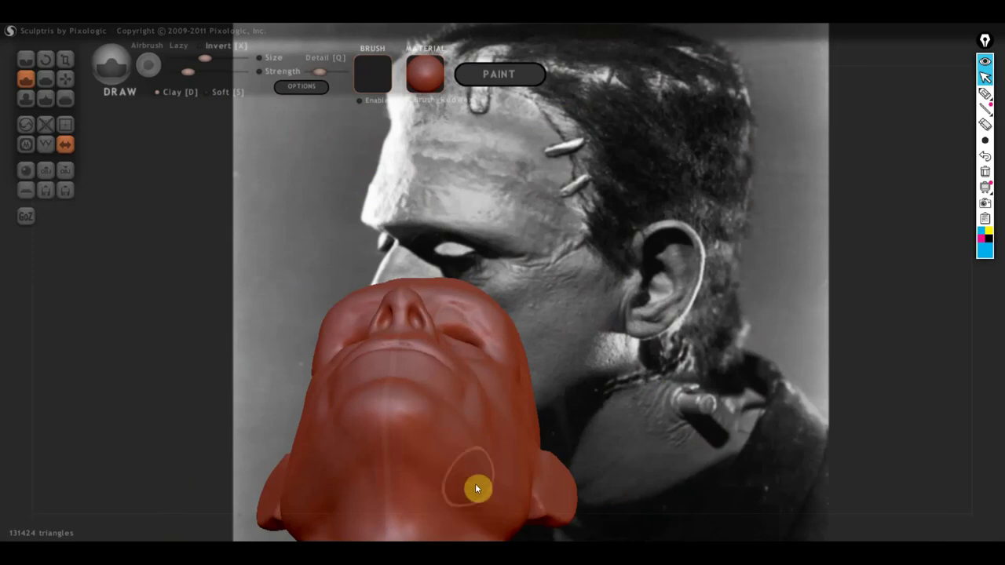
mouse_move(476, 483)
right_mouse_down()
mouse_move(455, 486)
mouse_move(495, 489)
mouse_move(653, 414)
right_mouse_up()
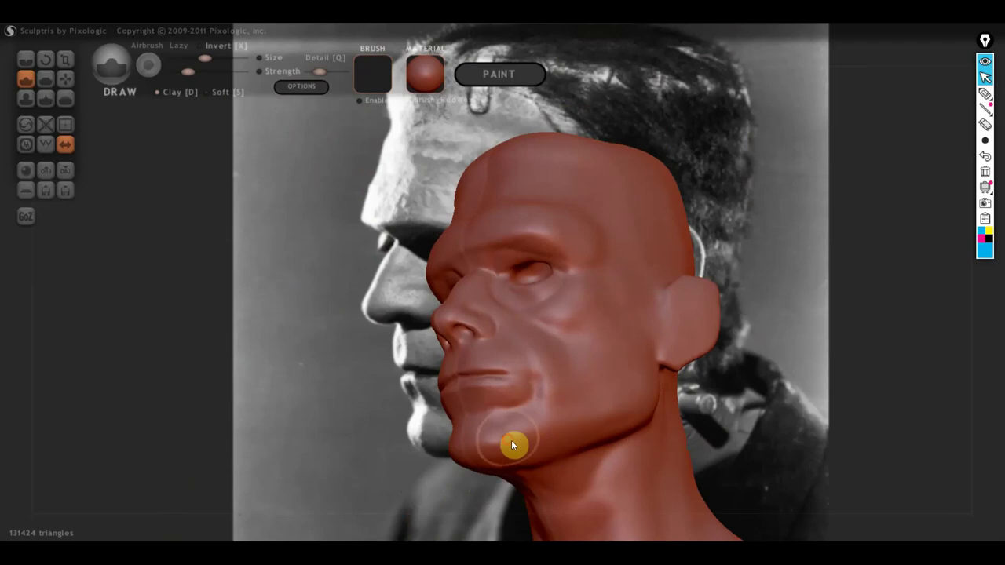
mouse_move(612, 421)
right_mouse_down()
mouse_move(602, 361)
mouse_move(484, 370)
mouse_move(573, 366)
right_mouse_up()
scroll(502, 432, "up", 3)
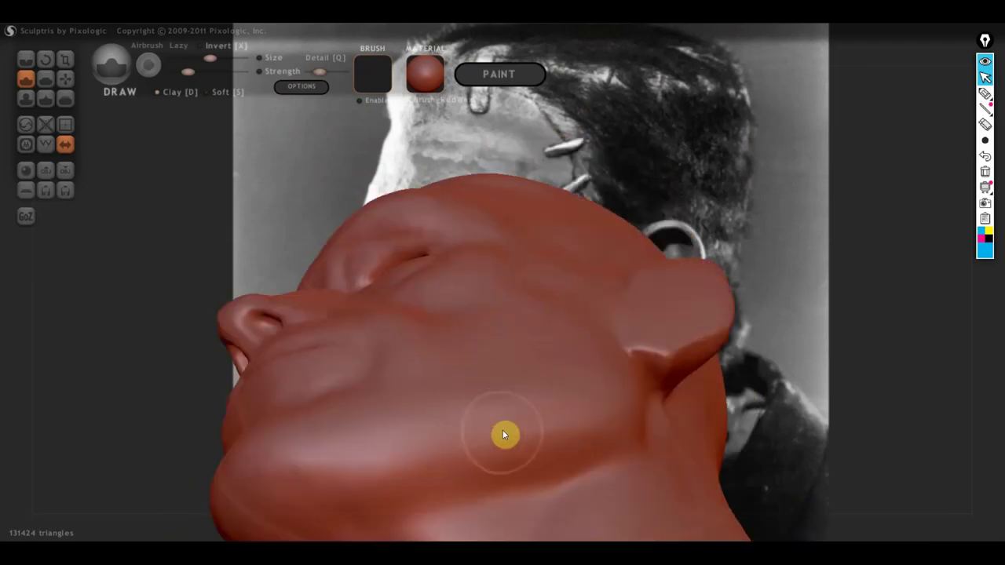
scroll(666, 278, "down", 2)
left_click(985, 93)
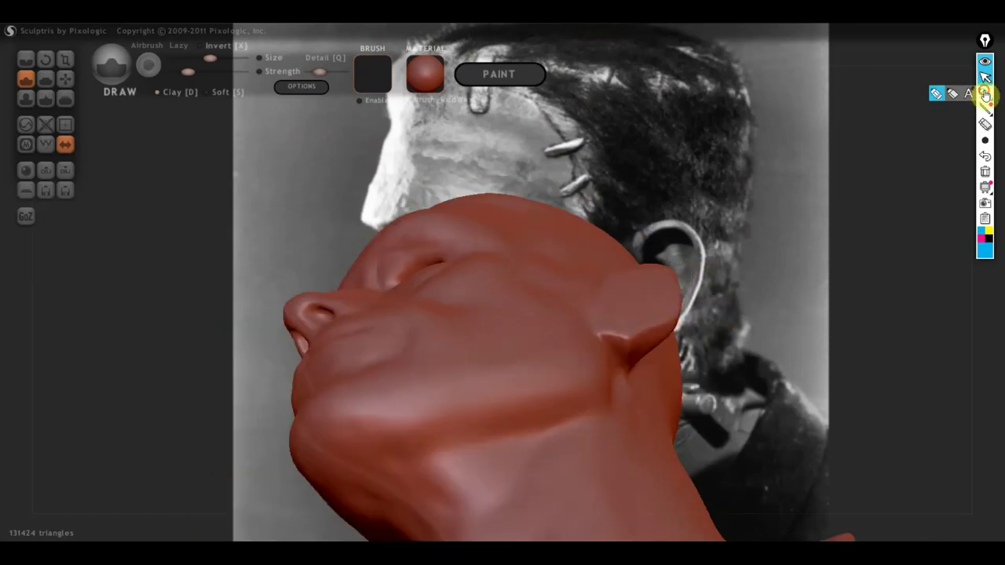
left_click_drag(541, 356, 554, 414)
left_click_drag(498, 369, 522, 428)
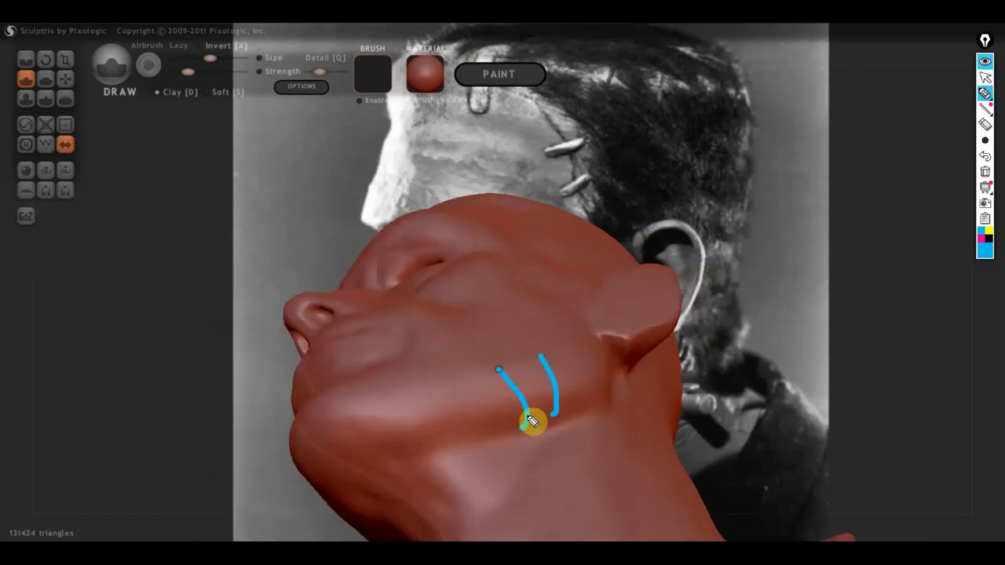
left_click_drag(457, 376, 484, 434)
left_click_drag(414, 377, 454, 445)
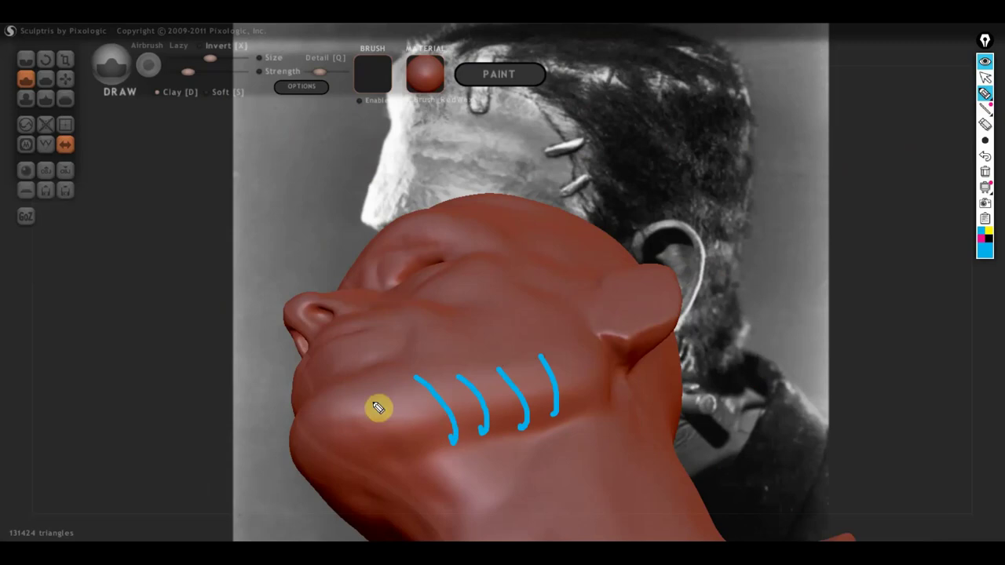
mouse_move(369, 397)
left_mouse_down()
mouse_move(411, 446)
mouse_move(365, 496)
left_mouse_up()
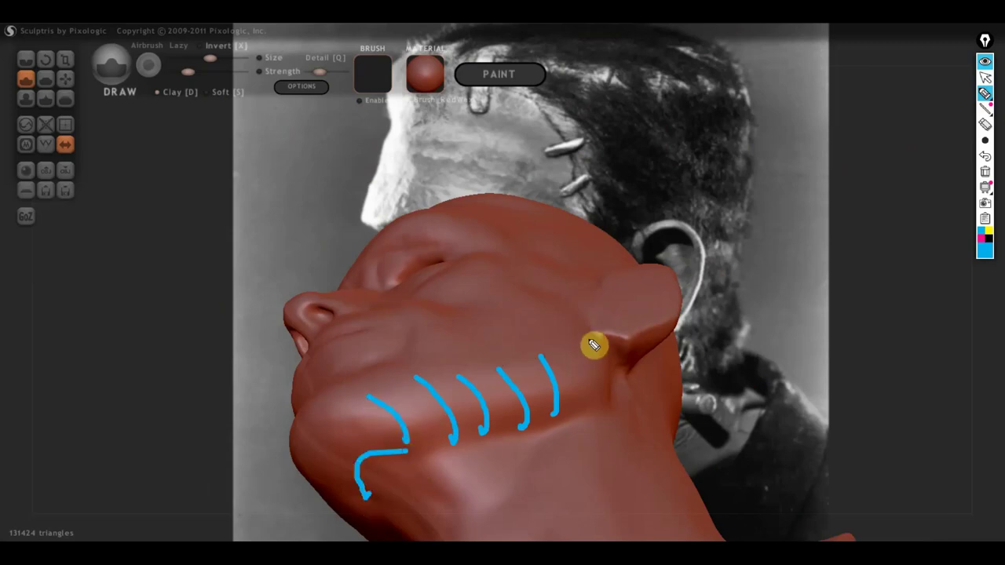
left_click_drag(585, 338, 604, 398)
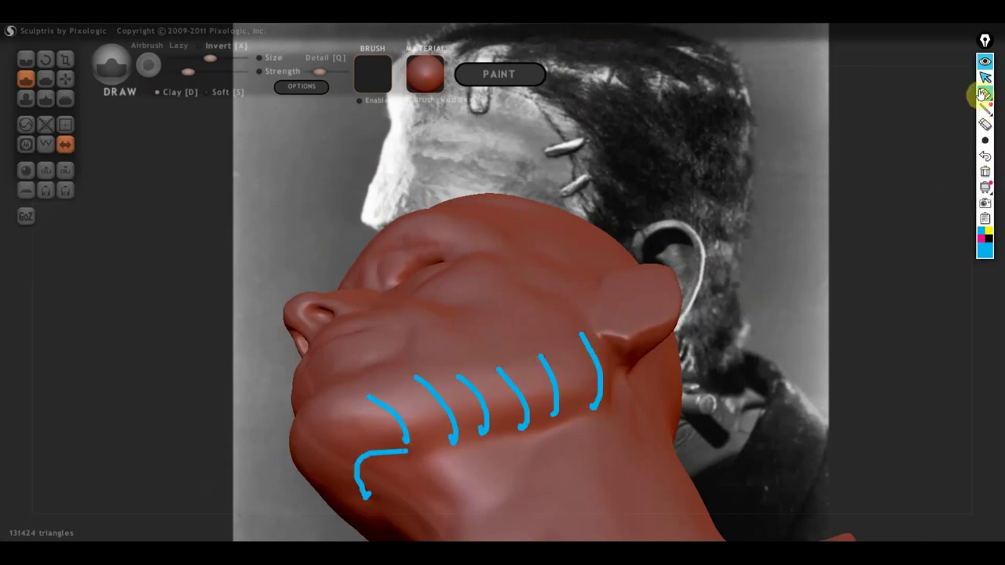
left_click(985, 79)
left_click_drag(717, 277, 665, 416)
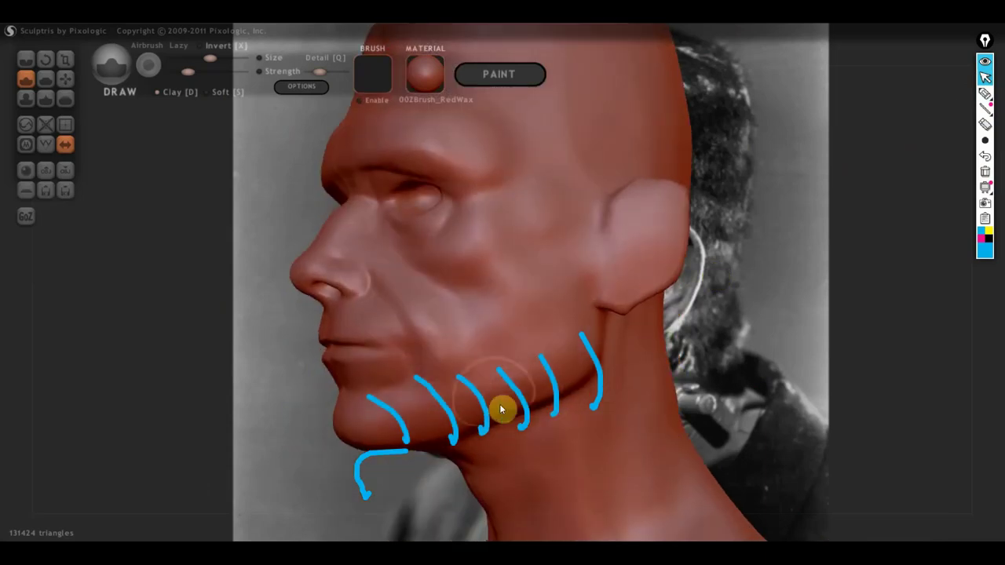
left_click(986, 172)
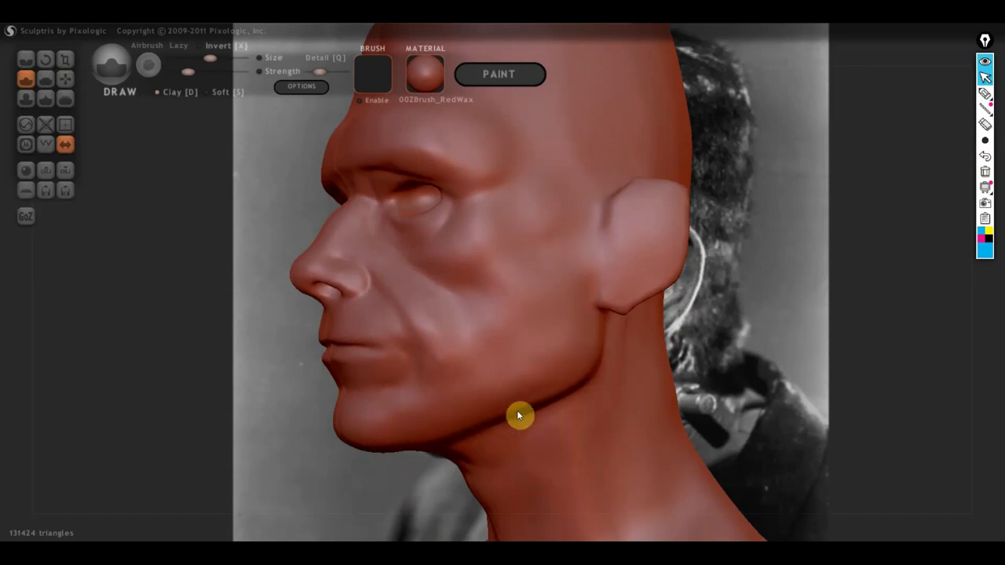
Tilt the chin up and set the Draw brush to a smaller size and lower strength
right_click_drag(518, 416, 550, 363)
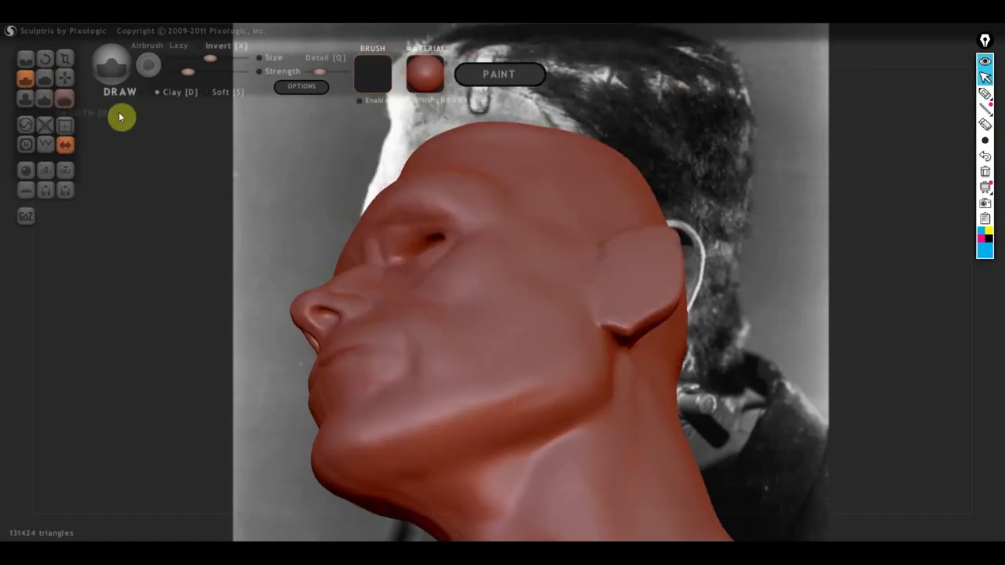
left_click(45, 78)
right_click_drag(471, 345, 529, 393)
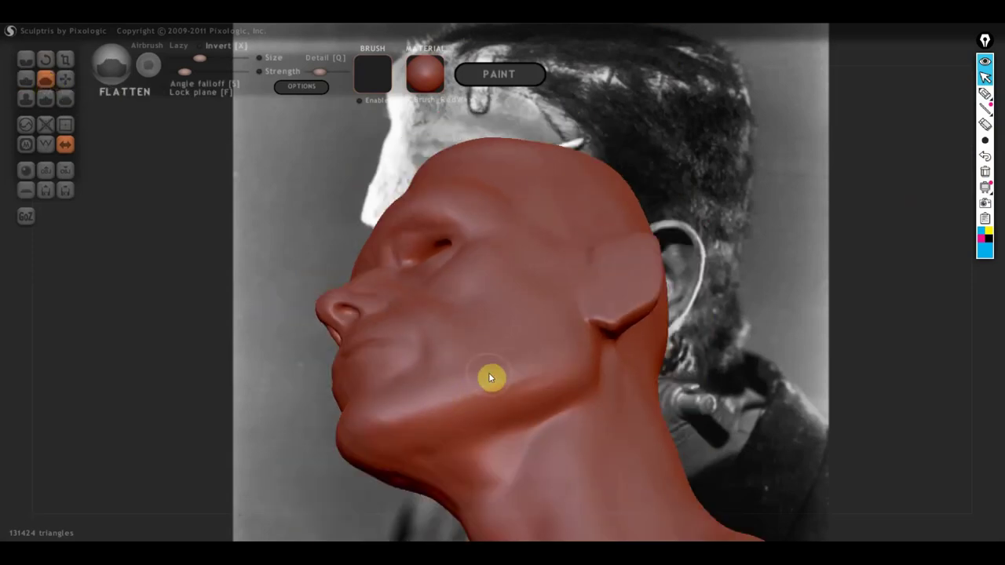
mouse_move(409, 401)
right_mouse_down()
mouse_move(549, 320)
mouse_move(573, 271)
right_mouse_up()
scroll(569, 274, "up", 2)
left_click(25, 81)
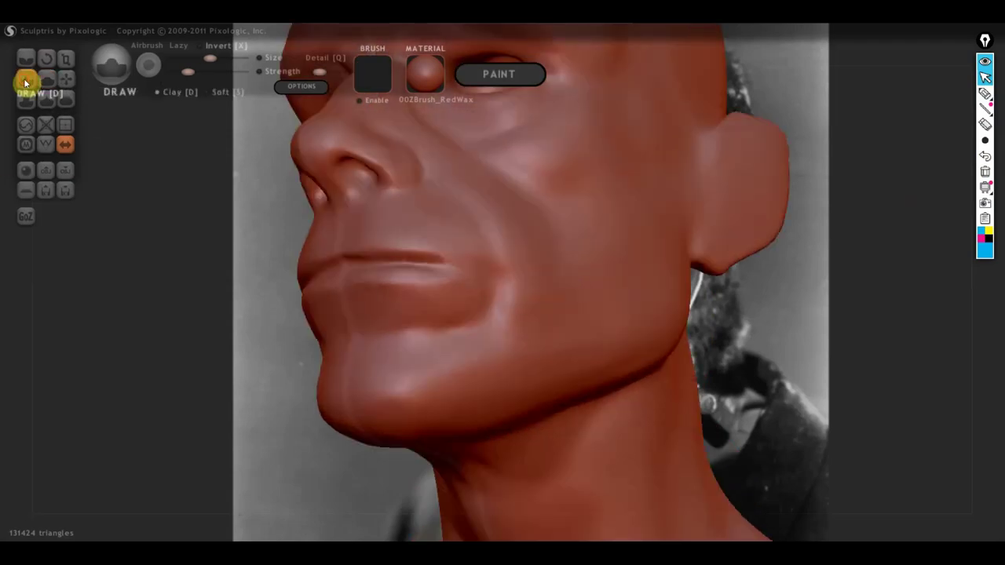
left_click_drag(207, 59, 187, 72)
right_click_drag(330, 299, 363, 320)
Deepen the groove under the lower lip, then carve a Crease line on the chin by the mouth corner
mouse_move(393, 314)
left_mouse_down()
mouse_move(372, 330)
mouse_move(400, 321)
mouse_move(416, 337)
mouse_move(440, 314)
mouse_move(495, 334)
mouse_move(455, 296)
mouse_move(377, 314)
mouse_move(455, 346)
mouse_move(345, 301)
mouse_move(411, 332)
mouse_move(416, 319)
mouse_move(468, 351)
left_mouse_up()
mouse_move(383, 333)
left_mouse_down()
mouse_move(456, 348)
mouse_move(480, 321)
left_mouse_up()
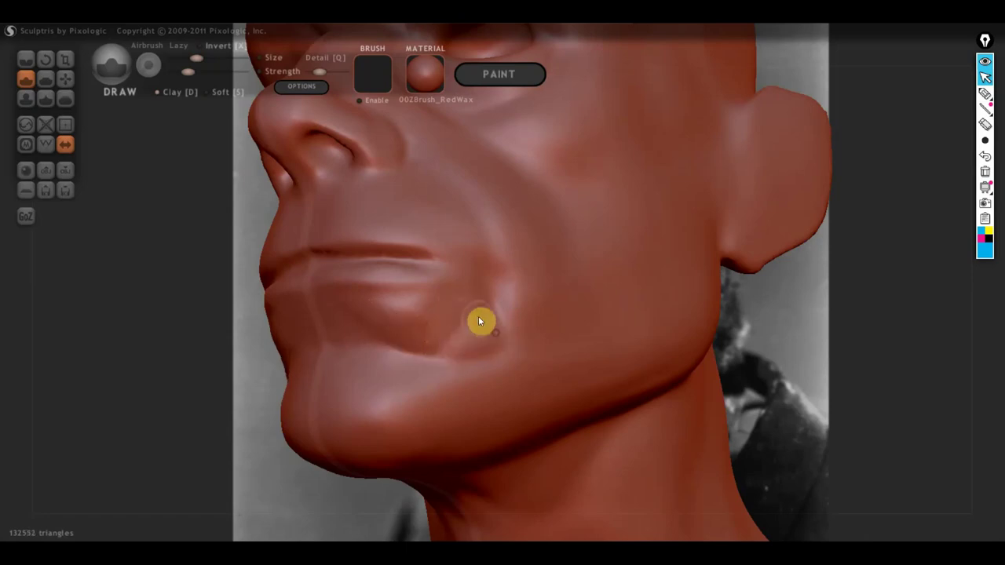
mouse_move(475, 336)
right_mouse_down()
mouse_move(547, 347)
mouse_move(542, 368)
mouse_move(358, 371)
mouse_move(65, 406)
mouse_move(251, 366)
mouse_move(375, 368)
right_mouse_up()
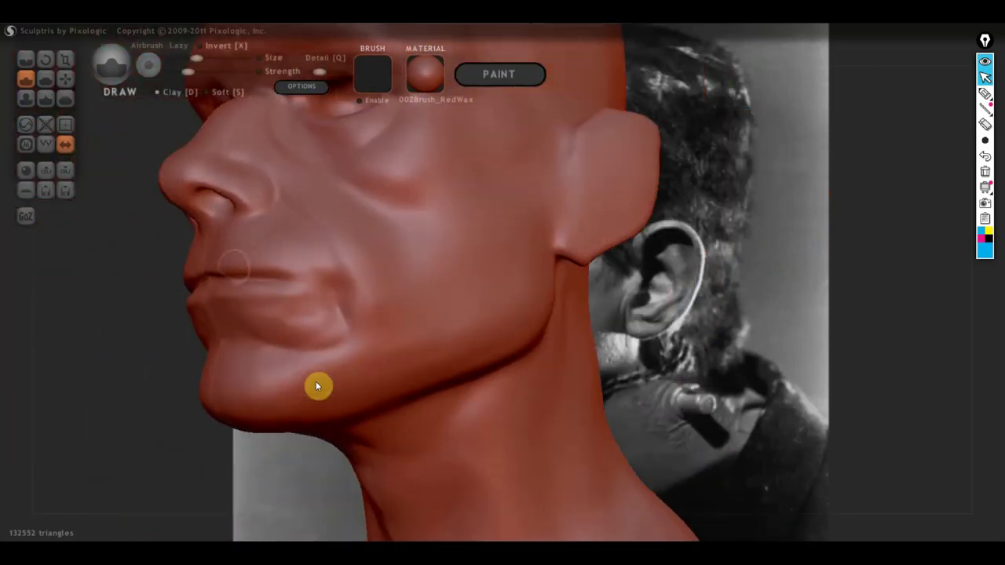
left_click(26, 59)
mouse_move(314, 353)
left_mouse_down()
mouse_move(329, 370)
mouse_move(350, 363)
mouse_move(328, 375)
mouse_move(353, 338)
mouse_move(350, 390)
left_mouse_up()
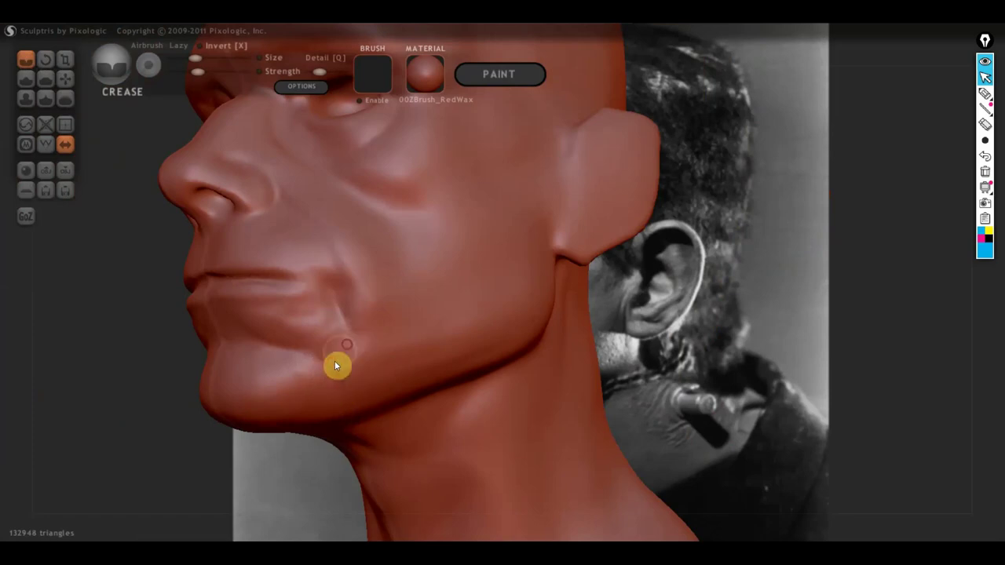
Carve Crease fold lines from the cheek to the mouth corner and beside the nose
left_click(317, 235)
left_click_drag(317, 235, 346, 306)
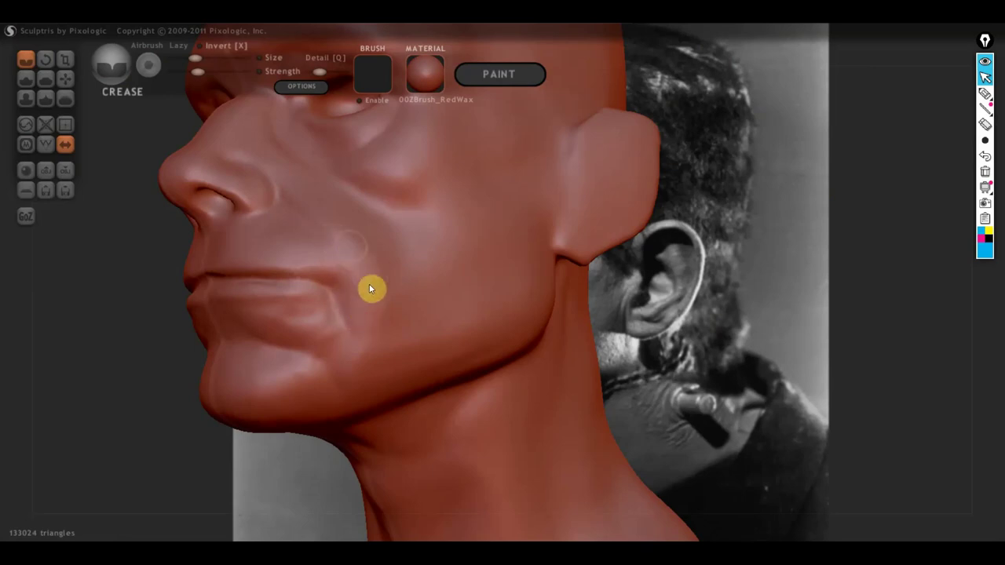
right_click_drag(382, 328, 403, 353)
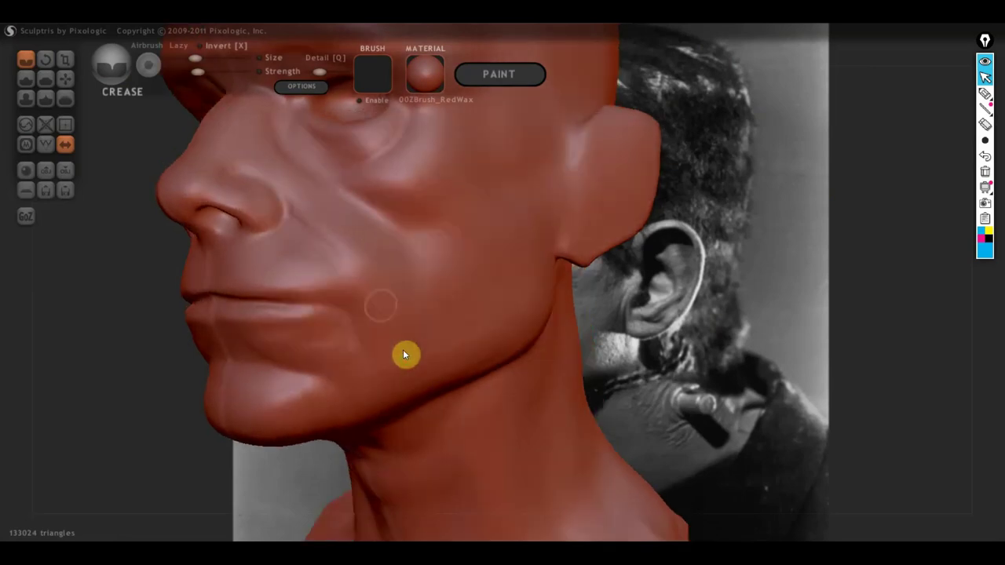
mouse_move(285, 217)
left_mouse_down()
mouse_move(318, 237)
mouse_move(351, 284)
mouse_move(361, 322)
left_mouse_up()
left_click_drag(335, 251, 370, 326)
mouse_move(370, 325)
right_mouse_down()
mouse_move(360, 281)
mouse_move(354, 314)
right_mouse_up()
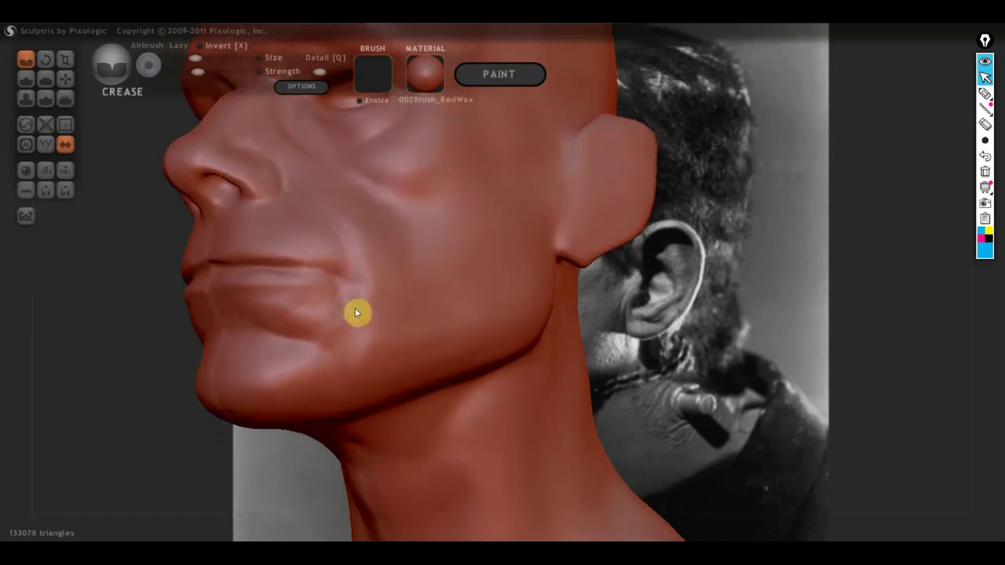
With the Draw brush, build up the cheek fold and deepen the crease below the mouth corner
left_click(26, 79)
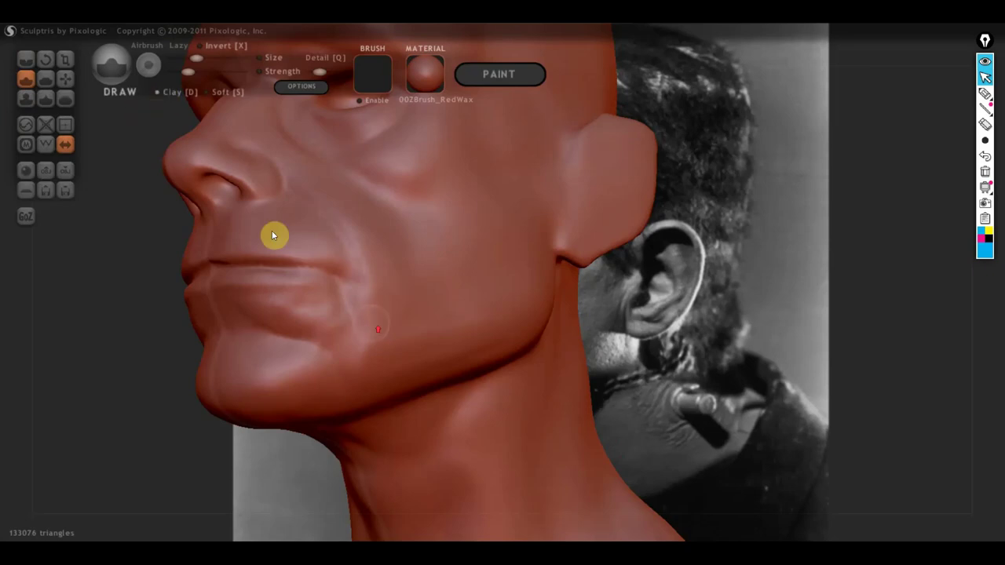
scroll(267, 267, "up", 3)
scroll(256, 304, "down", 3)
mouse_move(311, 296)
left_mouse_down()
mouse_move(295, 296)
mouse_move(325, 328)
mouse_move(312, 359)
mouse_move(282, 321)
mouse_move(267, 326)
mouse_move(271, 305)
left_mouse_up()
left_click_drag(286, 340, 335, 338)
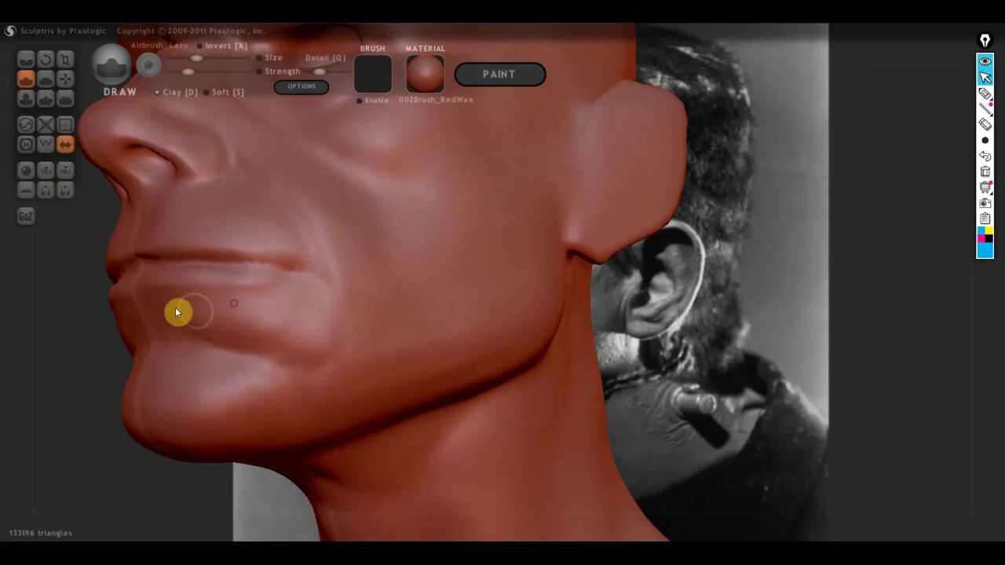
right_click_drag(203, 316, 323, 328)
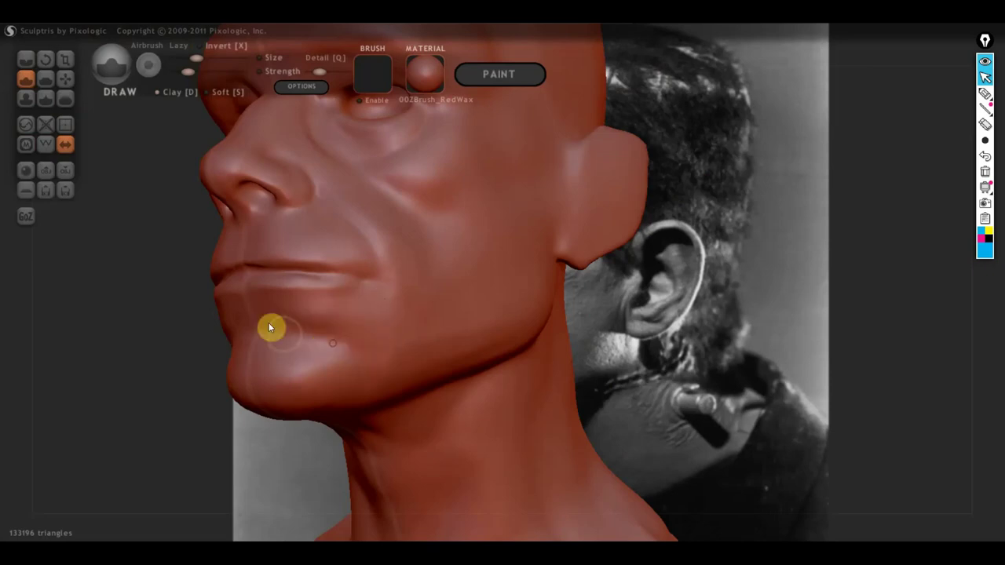
Reshape the upper lip surface and the philtrum from a frontal view
left_click(377, 363)
right_click_drag(390, 368, 358, 362)
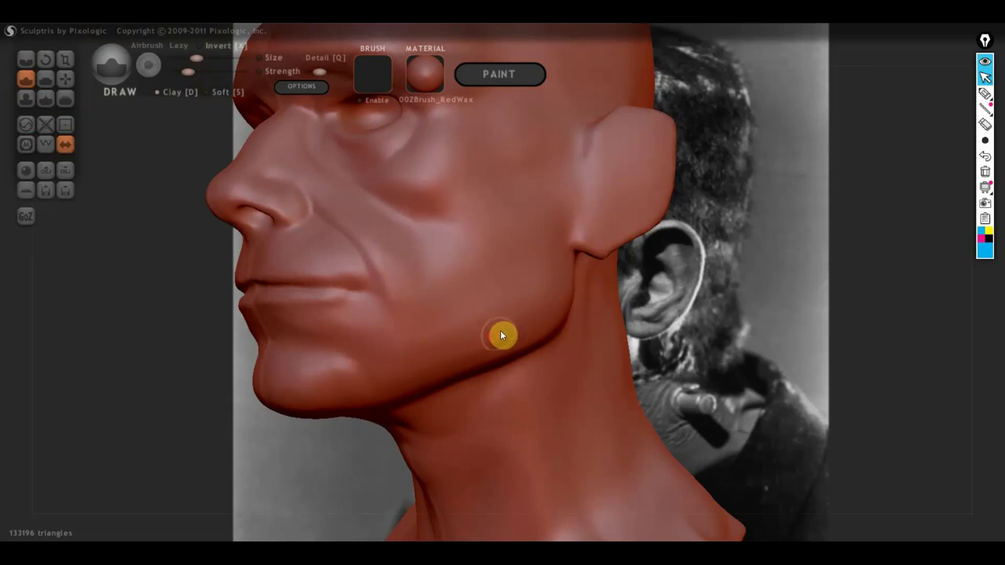
mouse_move(508, 338)
right_mouse_down()
mouse_move(543, 314)
mouse_move(639, 330)
right_mouse_up()
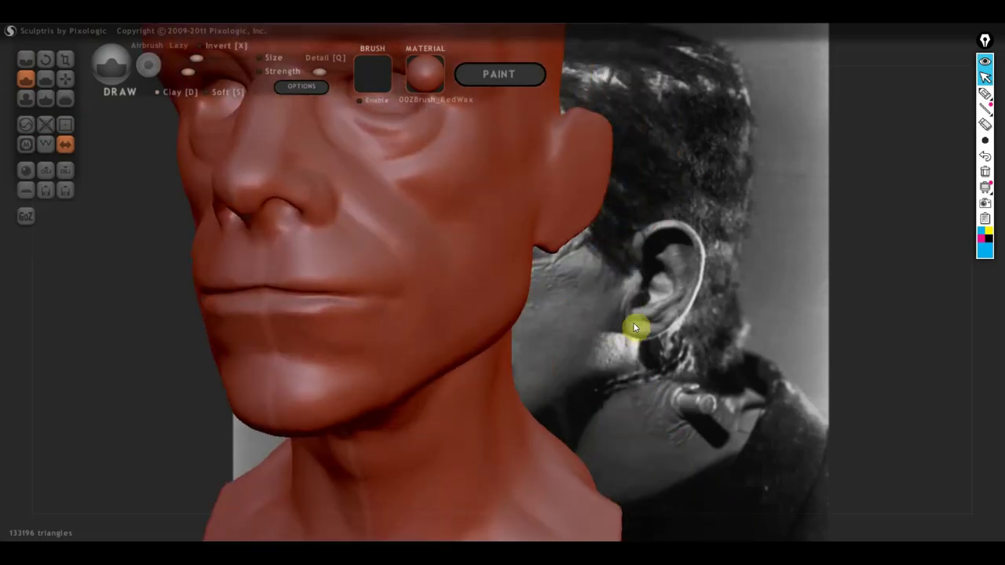
mouse_move(507, 261)
right_mouse_down()
mouse_move(523, 306)
mouse_move(489, 330)
mouse_move(521, 330)
right_mouse_up()
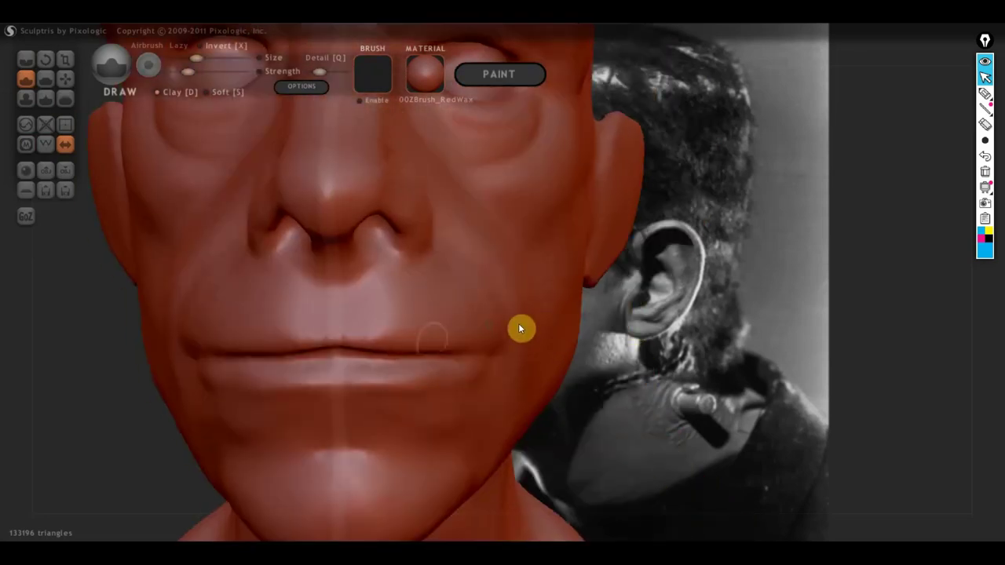
mouse_move(369, 337)
left_mouse_down()
mouse_move(287, 343)
mouse_move(404, 332)
mouse_move(465, 340)
left_mouse_up()
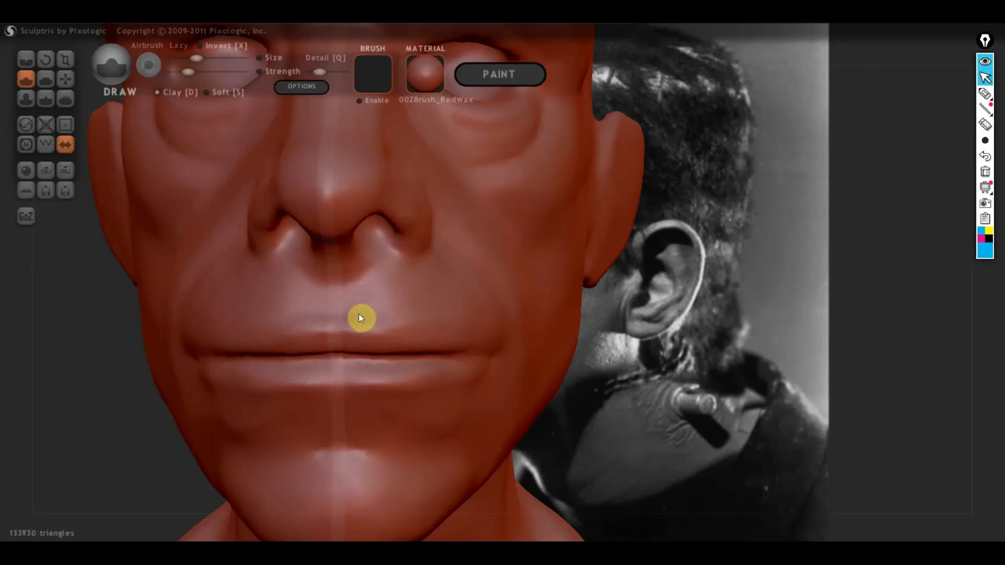
mouse_move(359, 315)
left_mouse_down()
mouse_move(358, 324)
mouse_move(358, 285)
mouse_move(391, 298)
left_mouse_up()
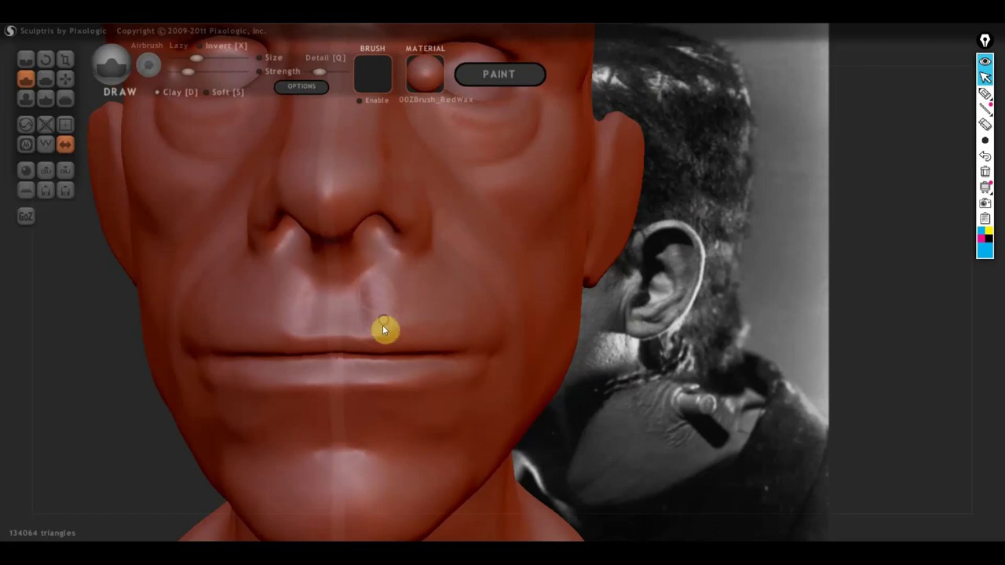
left_click_drag(382, 325, 374, 316)
Add volume along the upper lip contour and deepen the cheek folds beside the mouth
left_click(428, 326)
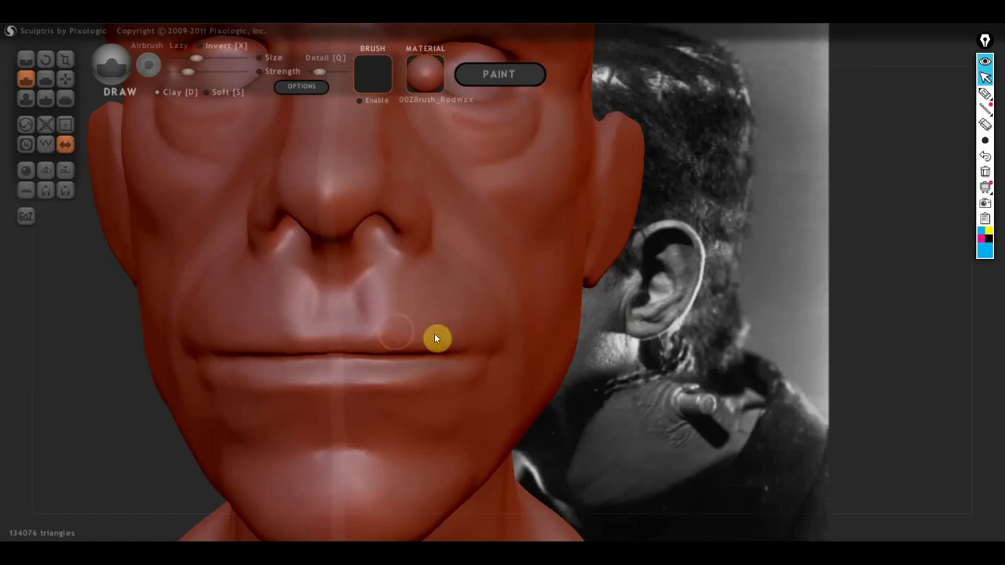
left_click(359, 306)
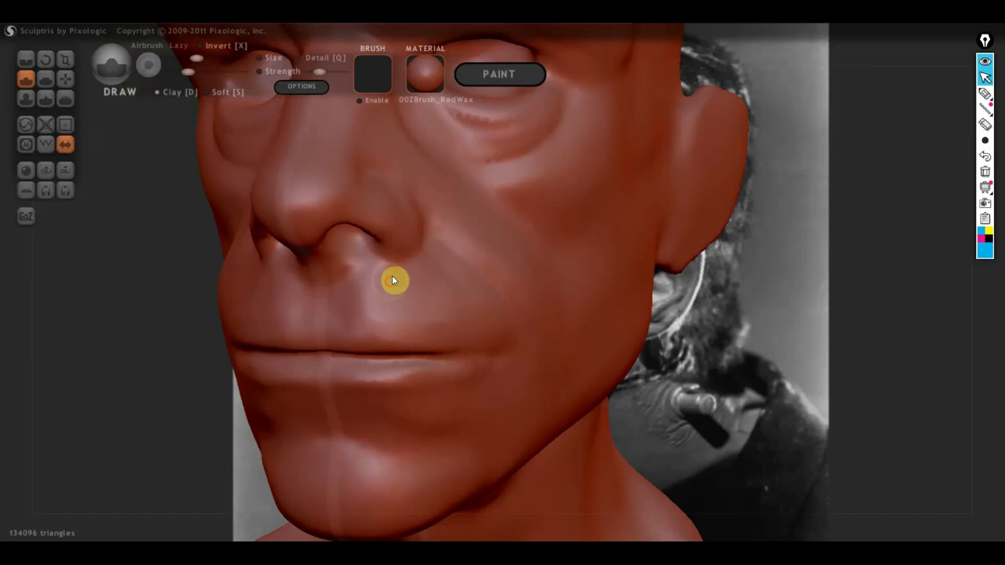
left_click_drag(392, 280, 413, 314)
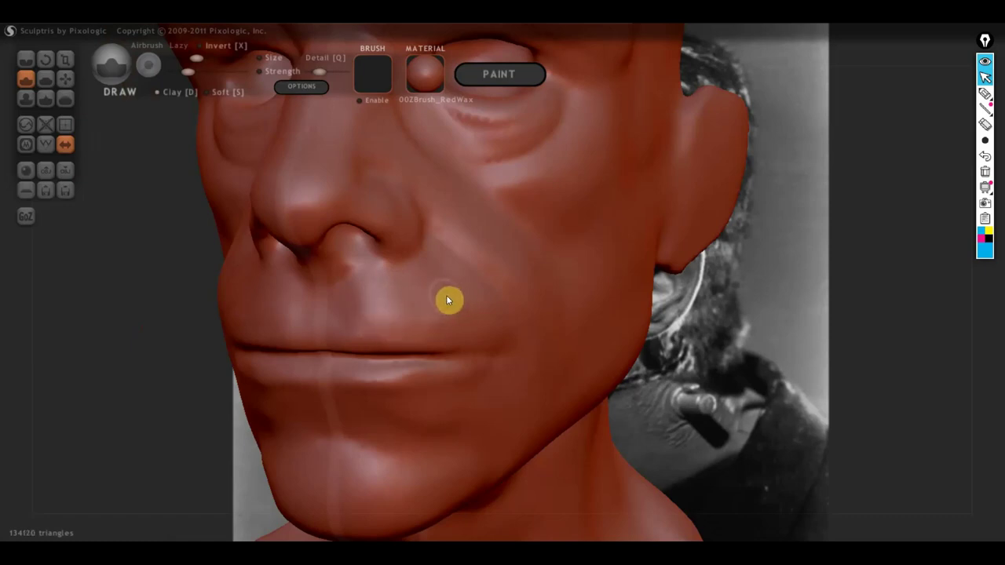
mouse_move(442, 280)
left_mouse_down()
mouse_move(417, 281)
mouse_move(433, 318)
mouse_move(449, 300)
left_mouse_up()
mouse_move(454, 260)
left_mouse_down()
mouse_move(458, 285)
mouse_move(492, 305)
mouse_move(486, 328)
left_mouse_up()
mouse_move(453, 265)
left_mouse_down()
mouse_move(494, 317)
mouse_move(495, 326)
mouse_move(468, 329)
left_mouse_up()
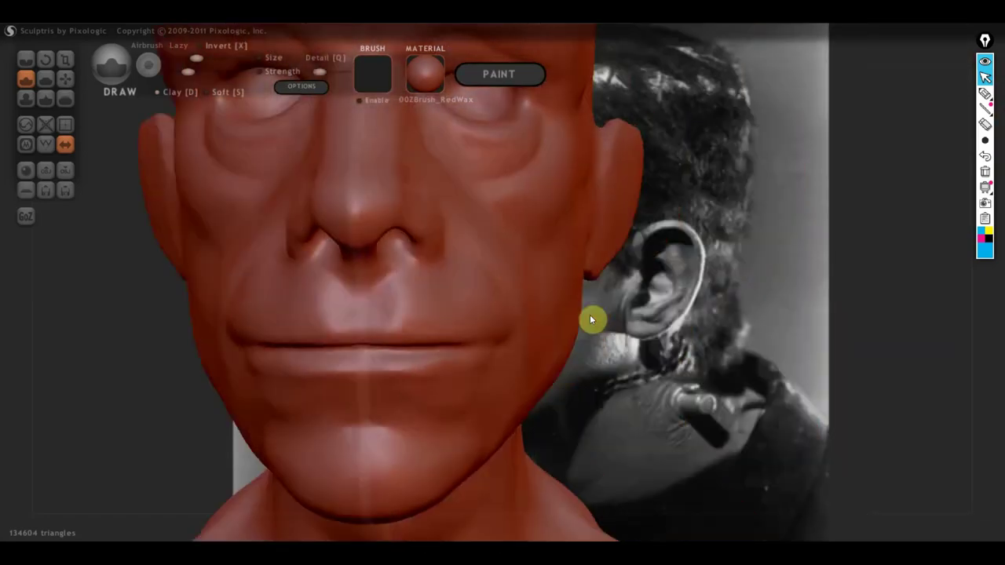
left_click(26, 59)
right_click_drag(389, 330, 476, 226)
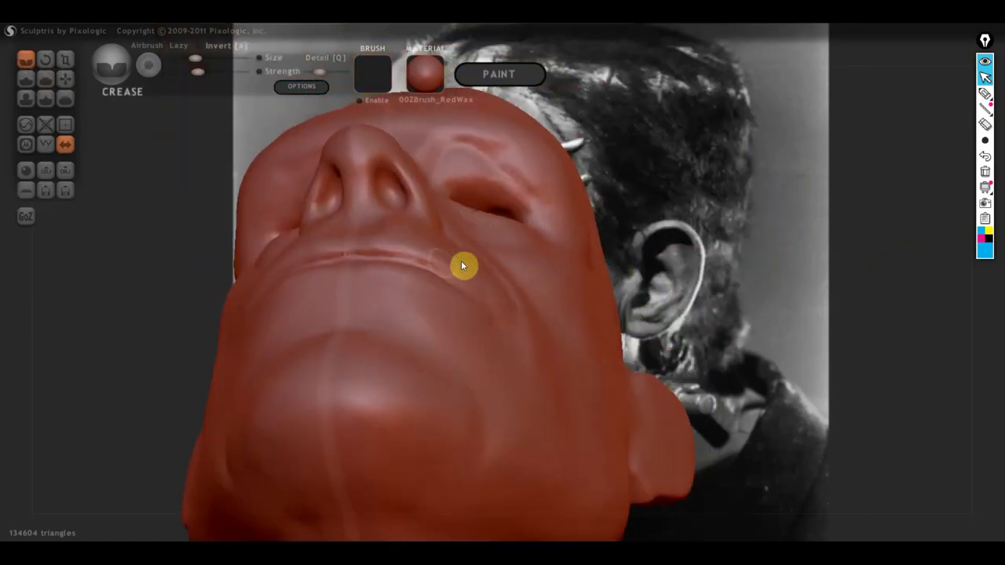
Draw blue Epic Pen guide lines along the upper lip, its corner hook and the fold below
left_click(985, 94)
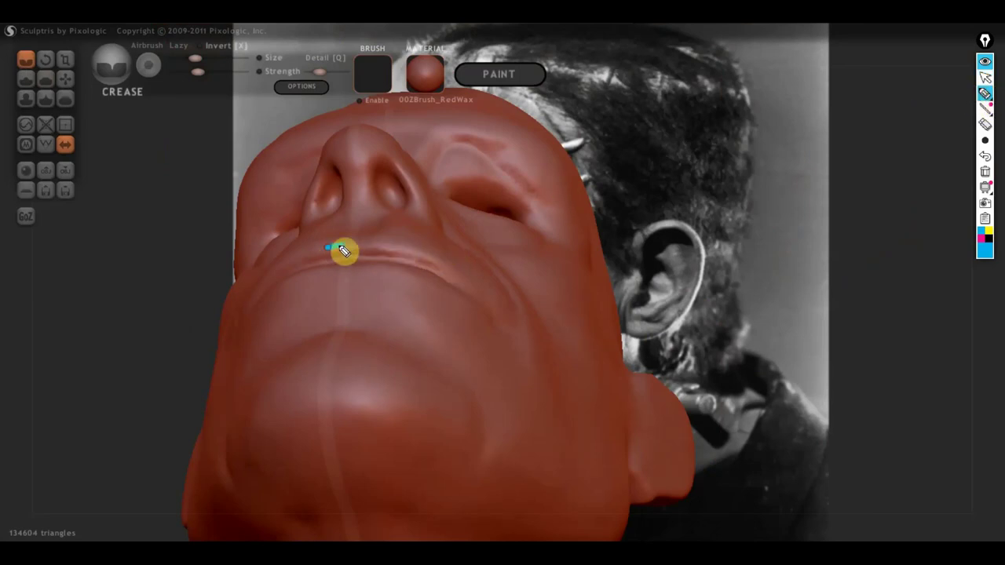
left_click_drag(344, 251, 407, 249)
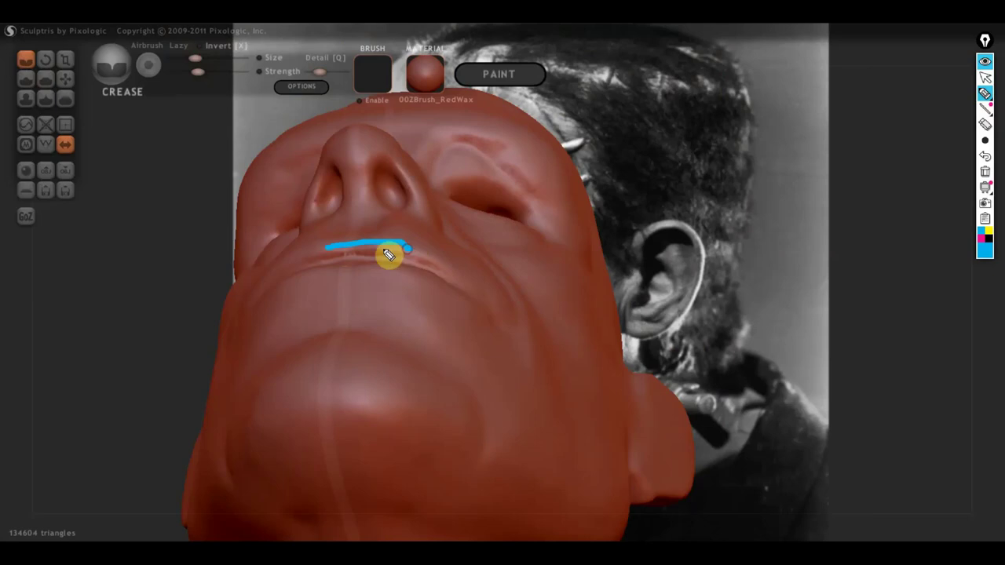
mouse_move(366, 249)
left_mouse_down()
mouse_move(413, 237)
mouse_move(433, 260)
left_mouse_up()
mouse_move(366, 245)
left_mouse_down()
mouse_move(385, 217)
mouse_move(388, 240)
mouse_move(492, 288)
mouse_move(520, 346)
left_mouse_up()
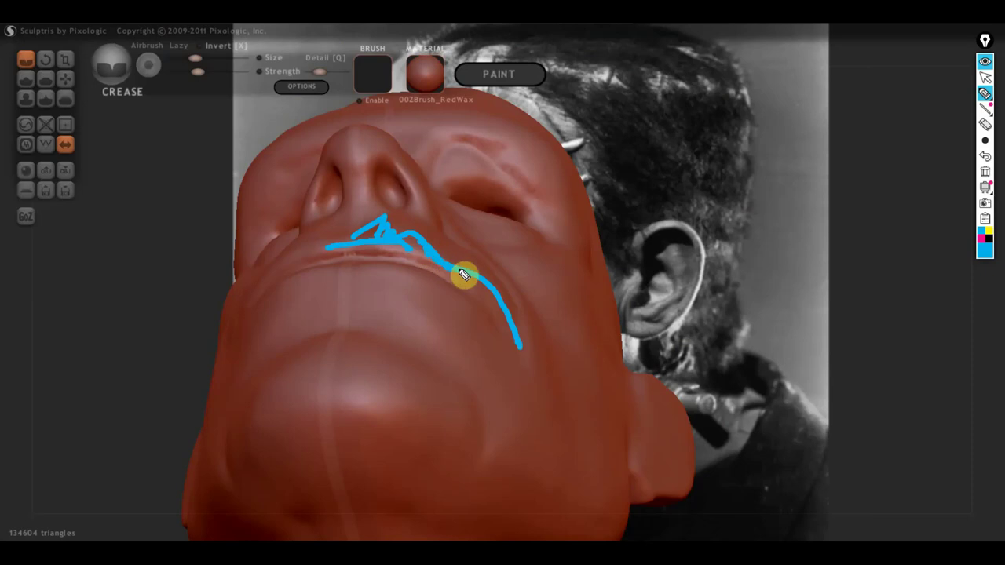
left_click_drag(432, 254, 472, 271)
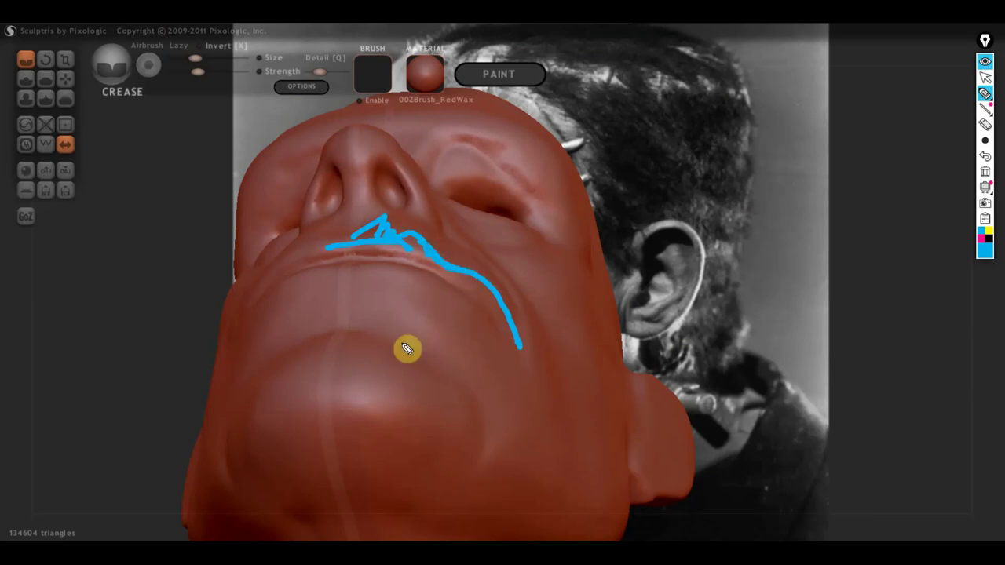
Erase the blue Epic Pen strokes, return to the arrow, and turn the bust to a three-quarter view
left_click(984, 171)
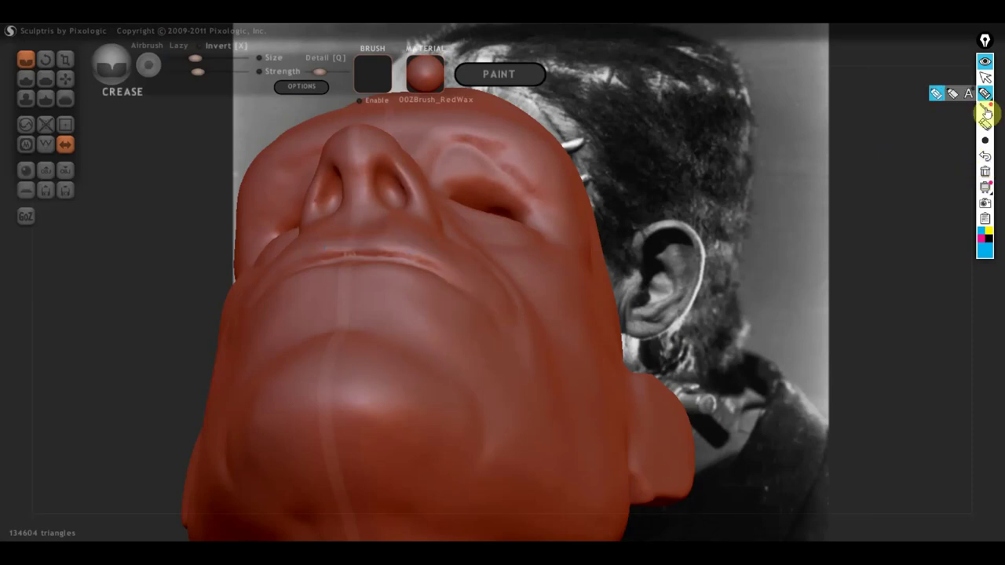
left_click(985, 77)
mouse_move(713, 220)
left_mouse_down()
mouse_move(693, 294)
mouse_move(567, 339)
left_mouse_up()
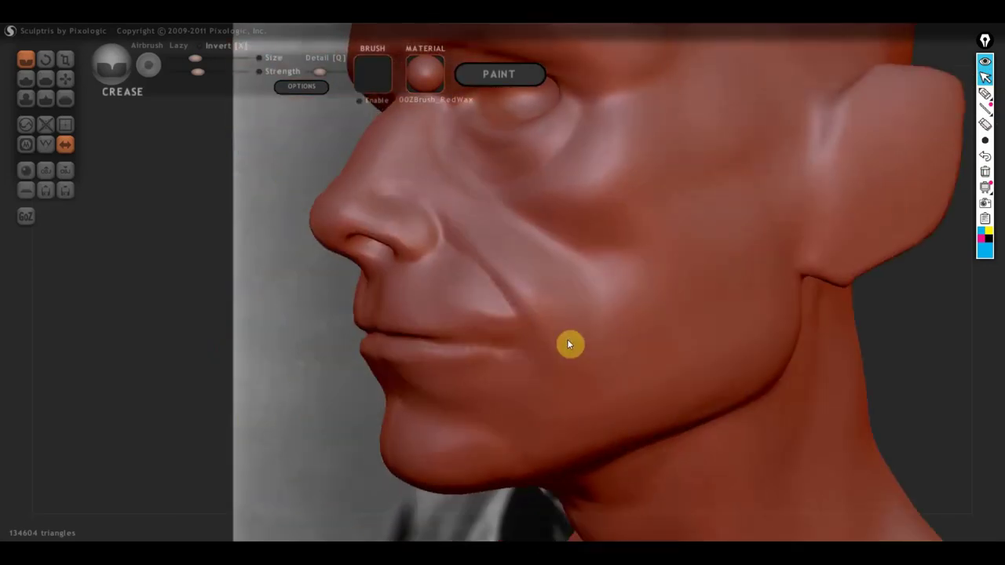
mouse_move(568, 344)
right_mouse_down()
mouse_move(634, 332)
mouse_move(672, 405)
mouse_move(704, 384)
right_mouse_up()
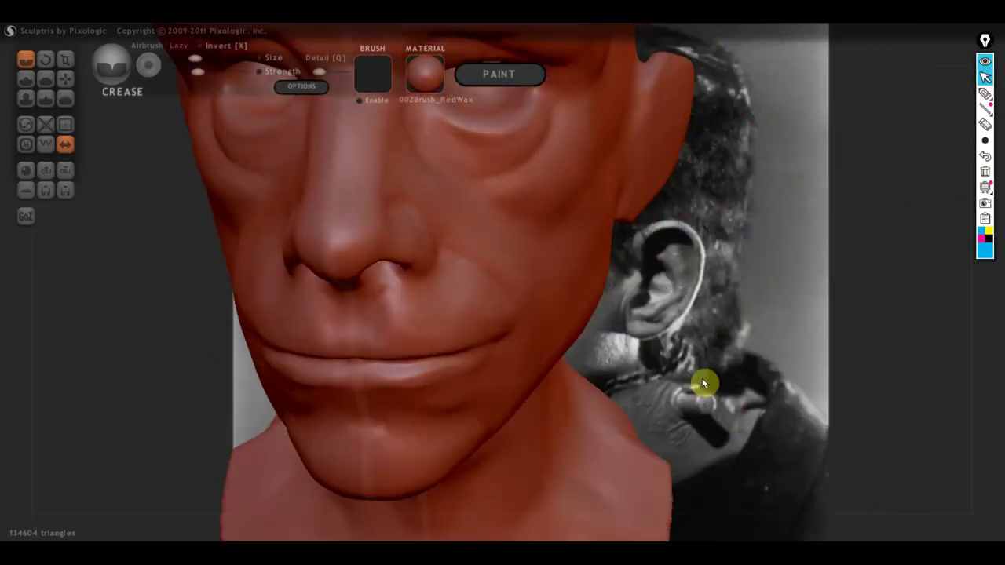
scroll(702, 383, "down", 5)
scroll(727, 348, "down", 3)
mouse_move(727, 348)
right_mouse_down()
mouse_move(660, 332)
mouse_move(713, 292)
mouse_move(463, 364)
mouse_move(638, 319)
right_mouse_up()
scroll(463, 355, "up", 5)
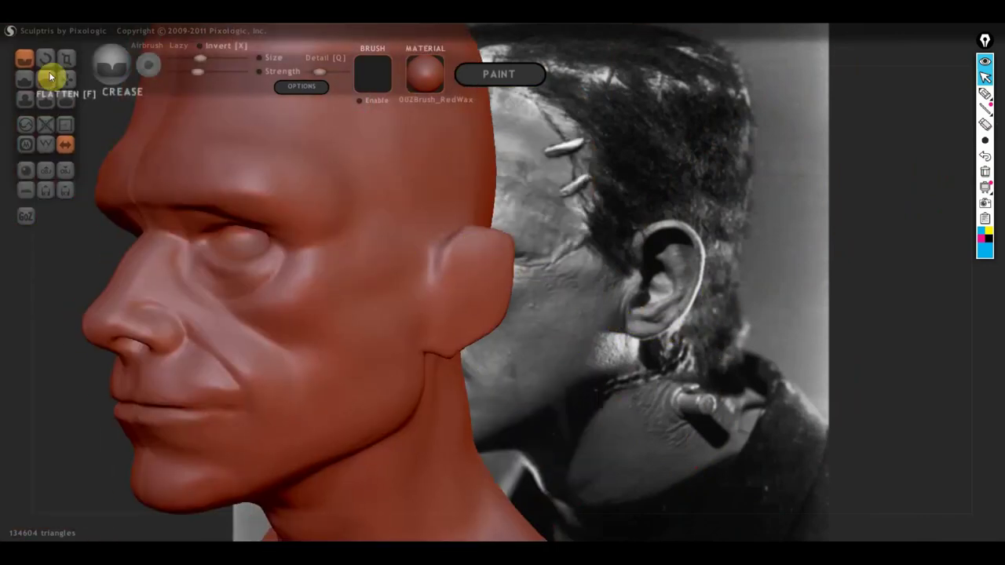
scroll(433, 213, "up", 3)
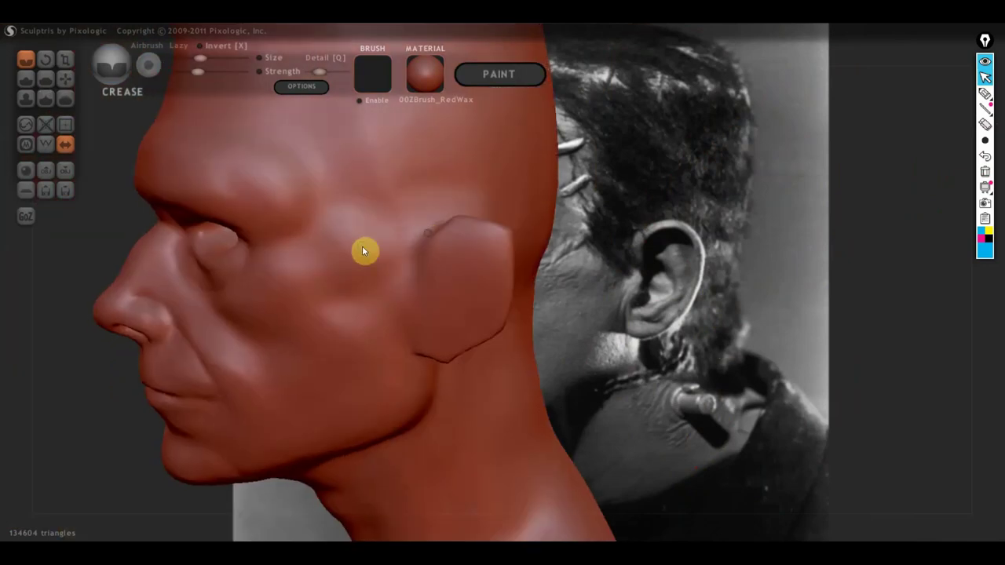
With the Flatten brush, flatten the ear's face, back edge, base bump and underside from several angles
left_click(46, 81)
mouse_move(486, 250)
right_mouse_down()
mouse_move(363, 287)
mouse_move(483, 276)
right_mouse_up()
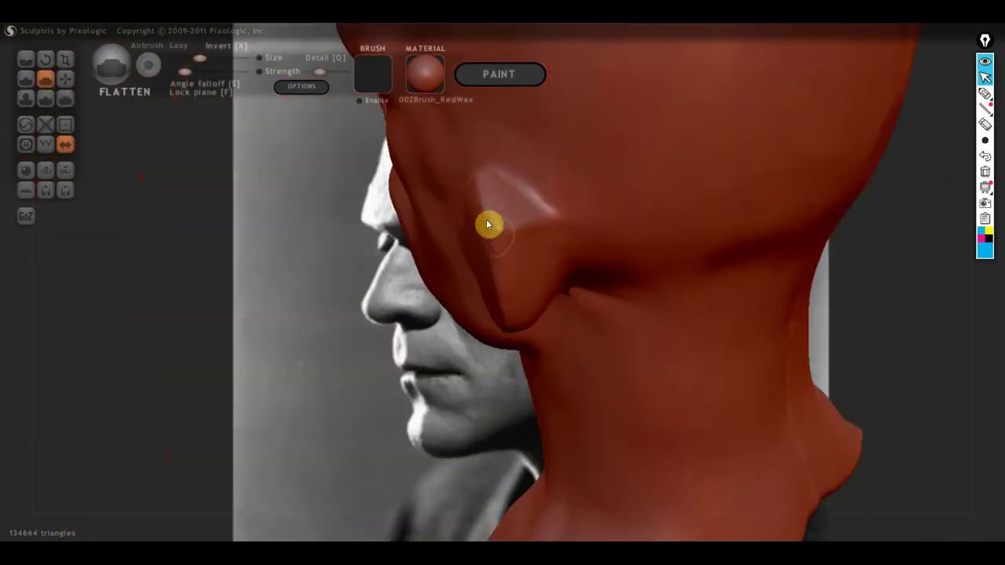
mouse_move(487, 225)
left_mouse_down()
mouse_move(507, 238)
mouse_move(496, 231)
mouse_move(518, 224)
mouse_move(510, 246)
left_mouse_up()
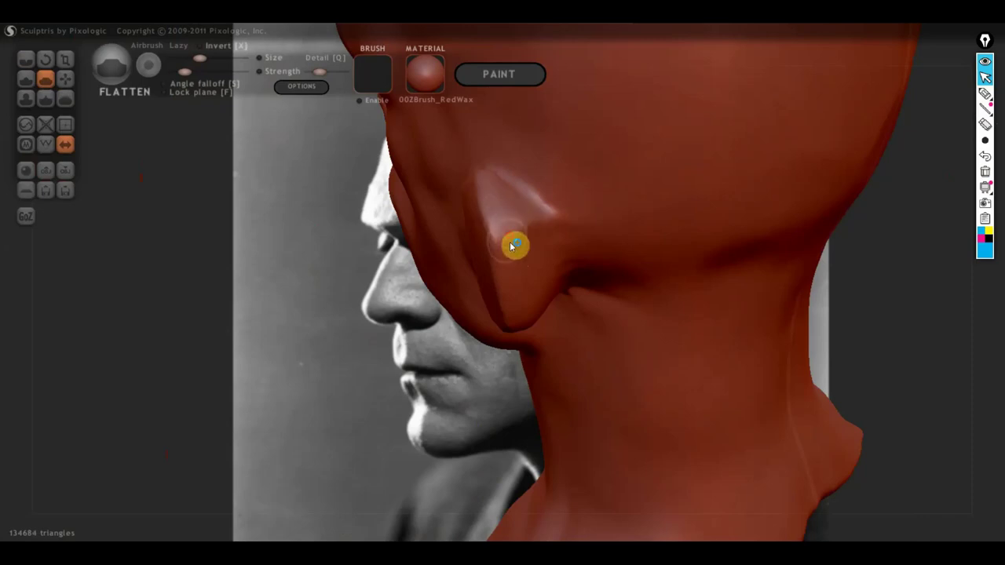
mouse_move(512, 246)
right_mouse_down()
mouse_move(539, 229)
mouse_move(495, 197)
right_mouse_up()
left_click_drag(495, 198, 528, 318)
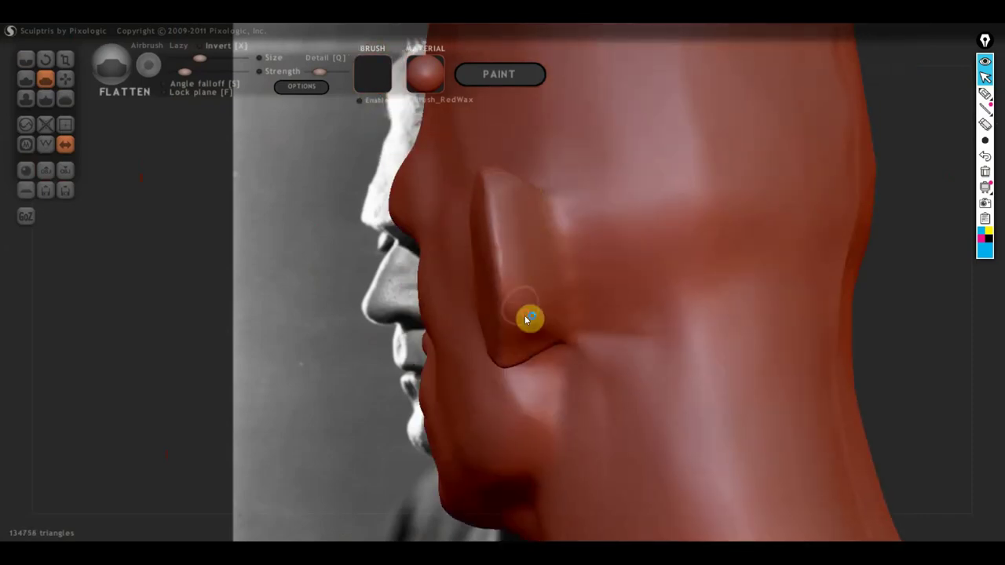
right_click_drag(528, 318, 529, 231)
left_click_drag(529, 231, 513, 272)
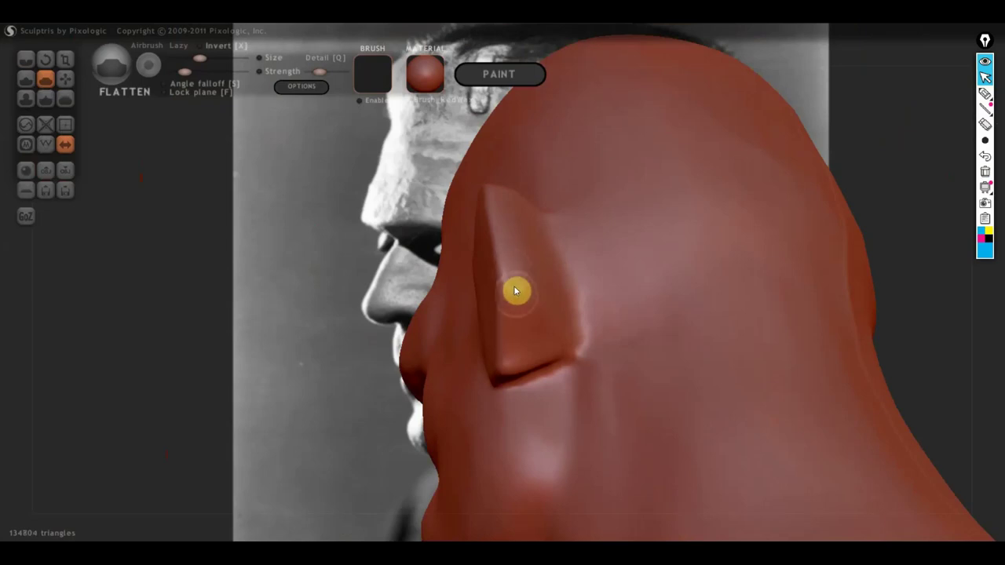
mouse_move(523, 298)
right_mouse_down()
mouse_move(531, 244)
mouse_move(592, 242)
right_mouse_up()
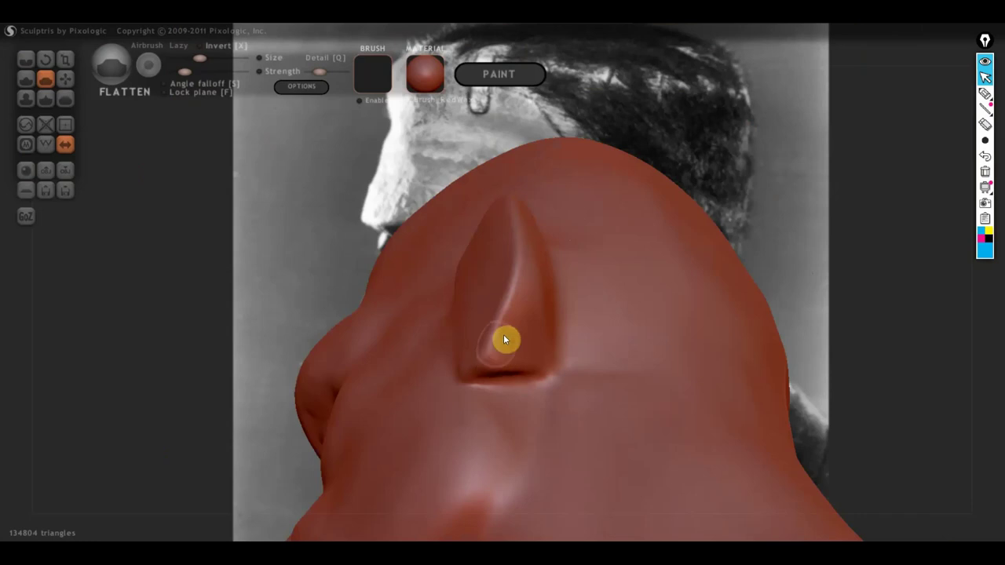
mouse_move(491, 366)
left_mouse_down()
mouse_move(525, 340)
mouse_move(515, 276)
left_mouse_up()
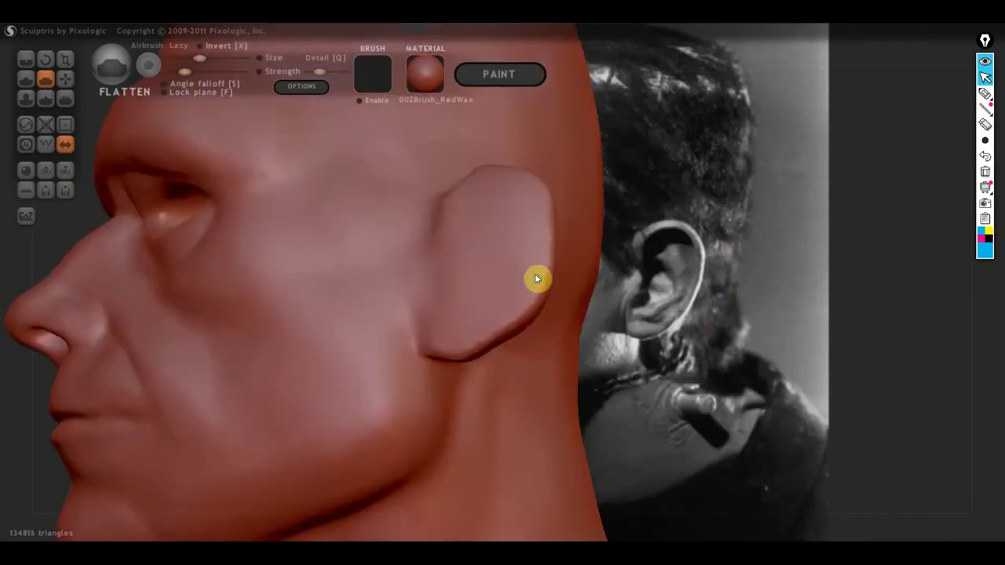
mouse_move(537, 278)
right_mouse_down()
mouse_move(722, 382)
mouse_move(516, 348)
right_mouse_up()
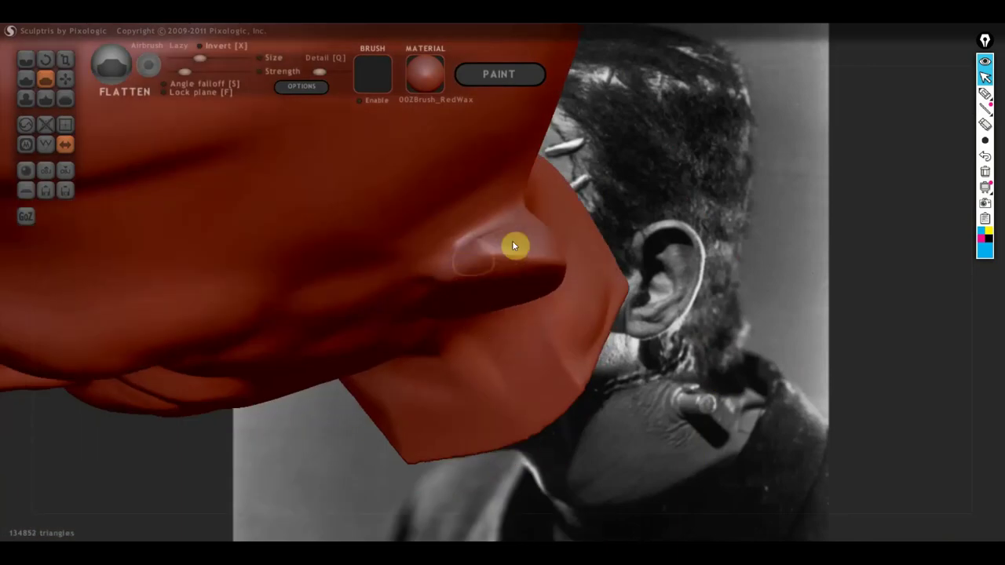
left_click_drag(511, 247, 532, 255)
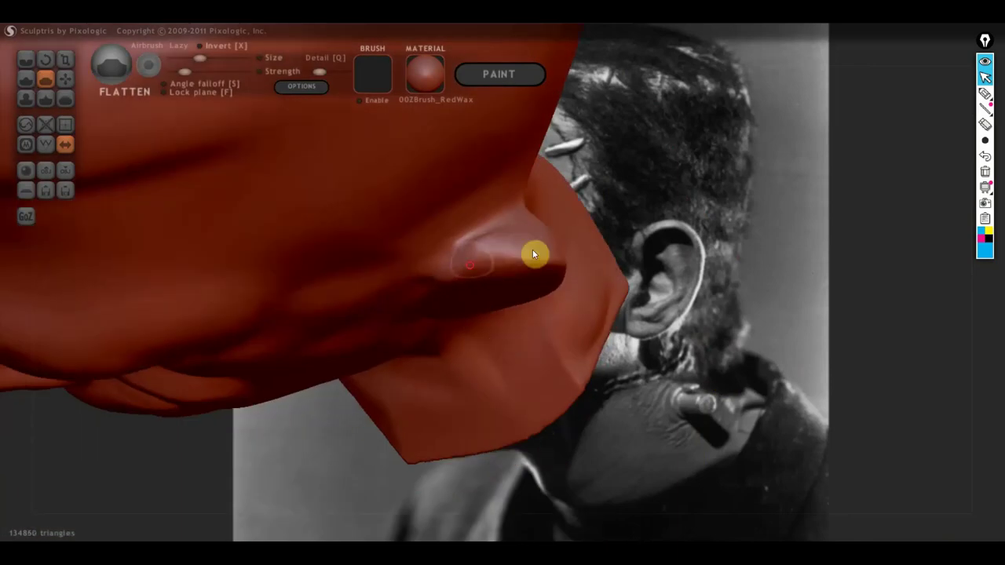
mouse_move(533, 255)
right_mouse_down()
mouse_move(515, 228)
mouse_move(491, 120)
mouse_move(539, 289)
right_mouse_up()
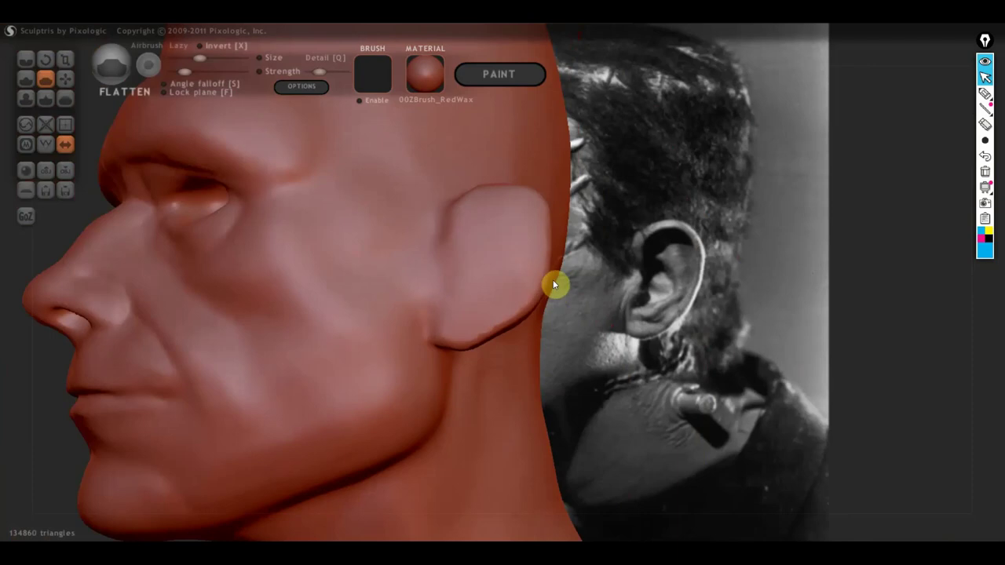
Select Grab, then sketch and clear Epic Pen guides over the reference ear's edge, inner fold and antihelix
left_click(66, 78)
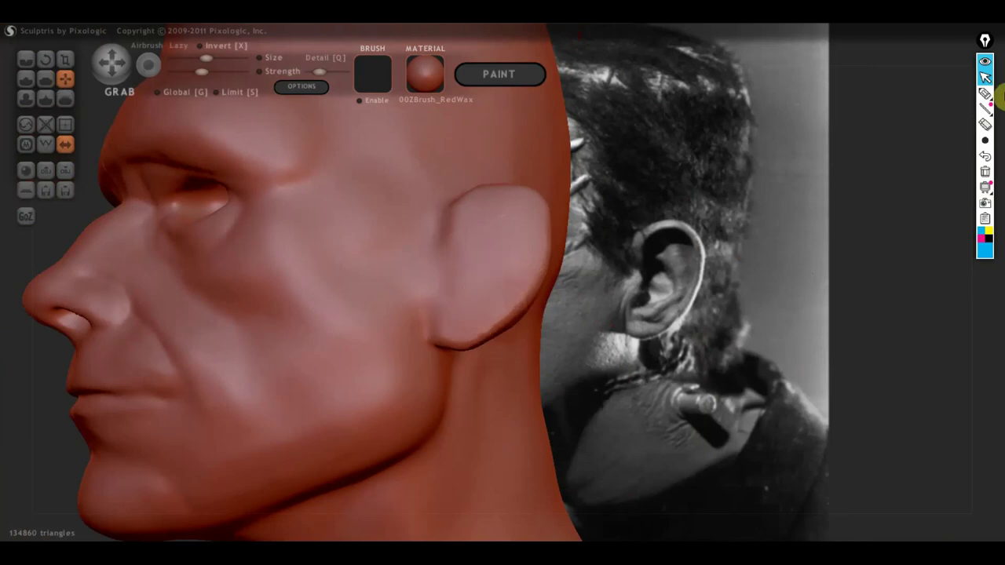
left_click(985, 93)
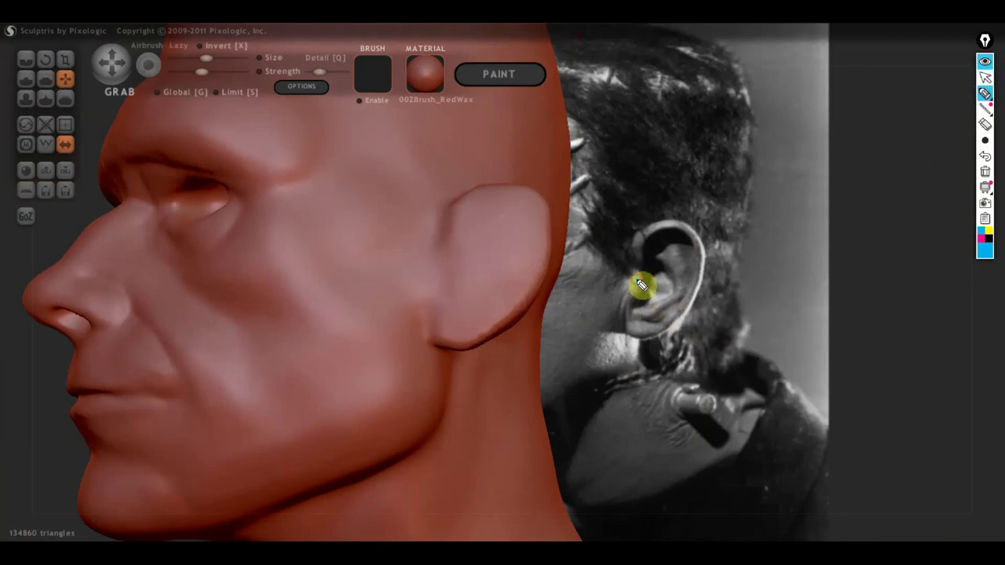
mouse_move(640, 281)
left_mouse_down()
mouse_move(655, 339)
mouse_move(701, 243)
mouse_move(667, 231)
mouse_move(647, 243)
mouse_move(644, 260)
mouse_move(650, 251)
left_mouse_up()
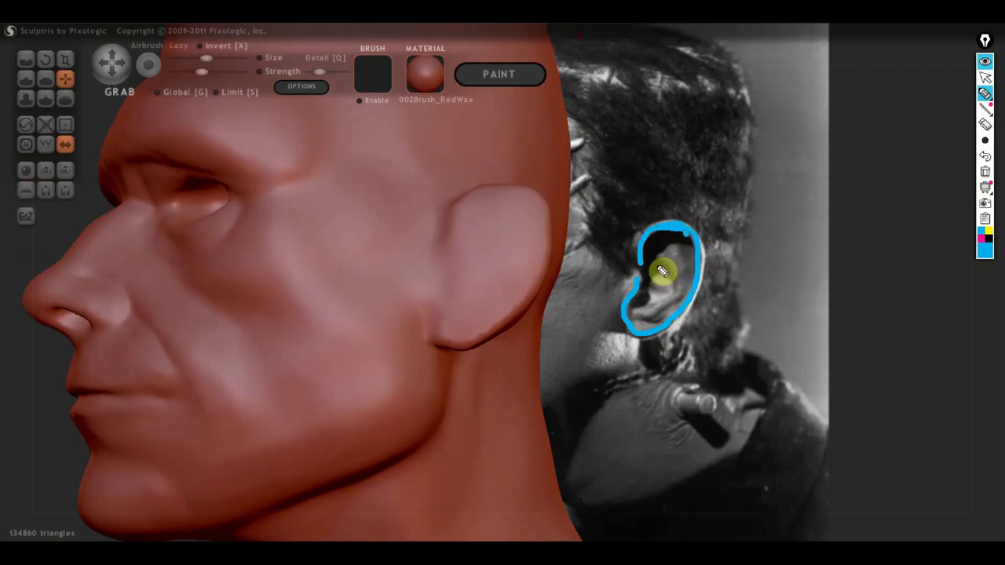
left_click_drag(658, 272, 669, 293)
left_click_drag(669, 238, 680, 293)
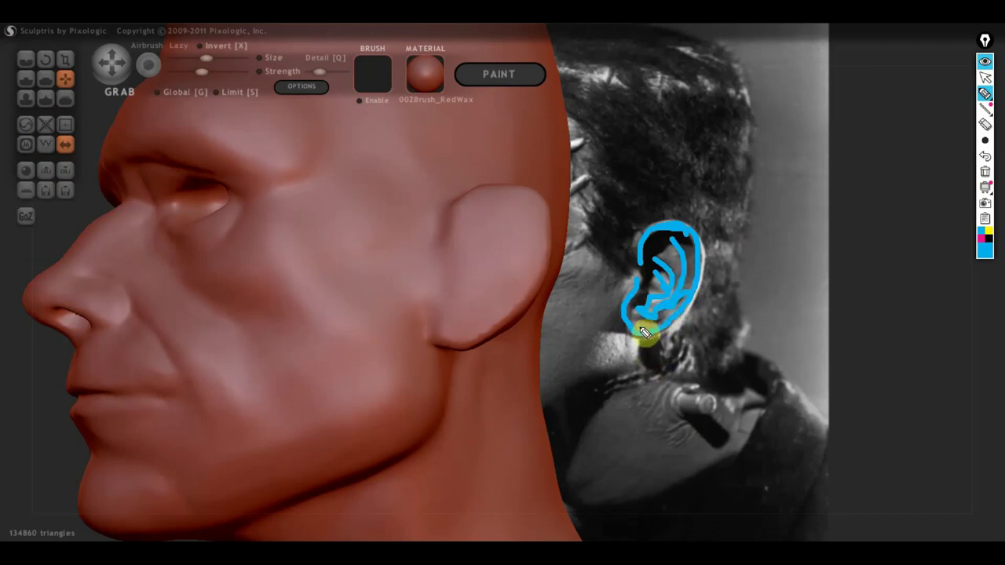
left_click(986, 80)
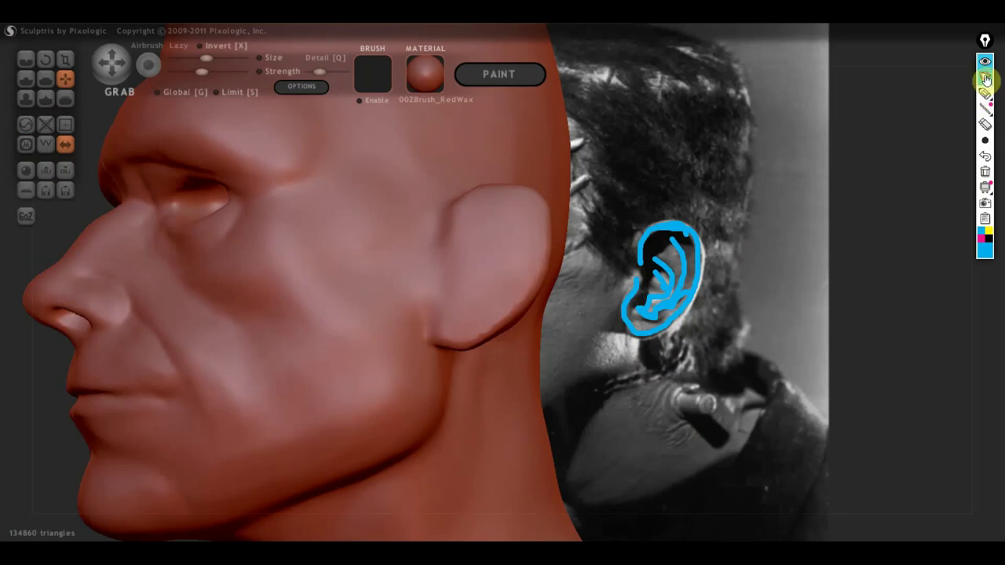
left_click(986, 171)
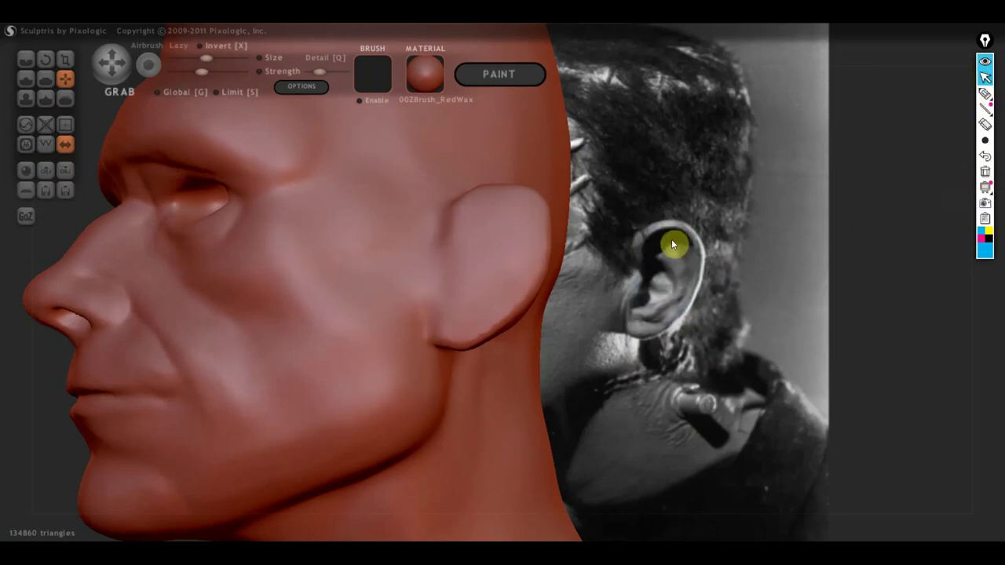
With the Draw brush, carve grooves and detail into the ear's inner bowl
left_click(26, 61)
left_click(30, 82)
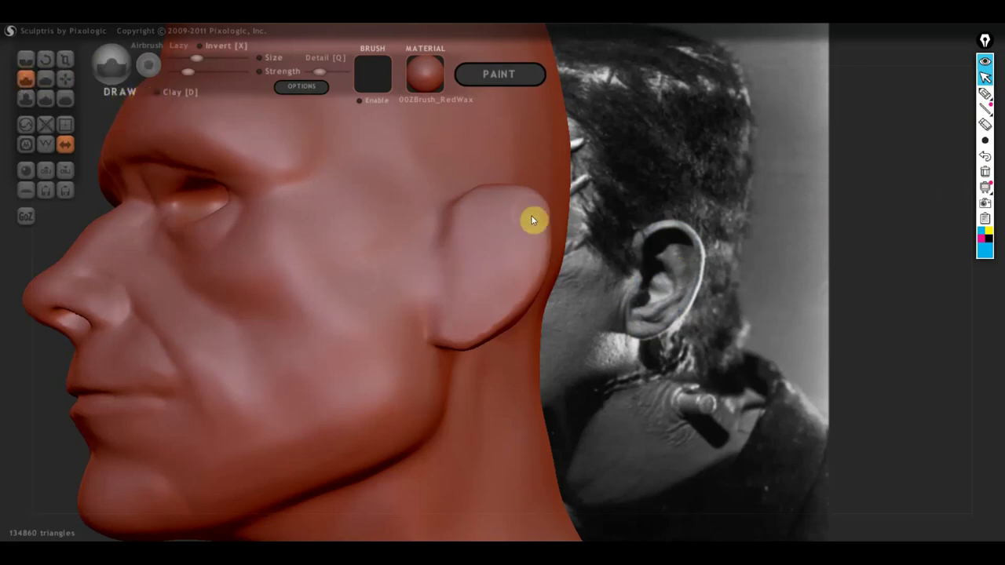
mouse_move(532, 218)
left_mouse_down()
mouse_move(475, 224)
mouse_move(478, 246)
mouse_move(489, 223)
mouse_move(516, 228)
mouse_move(504, 269)
mouse_move(525, 242)
mouse_move(483, 288)
left_mouse_up()
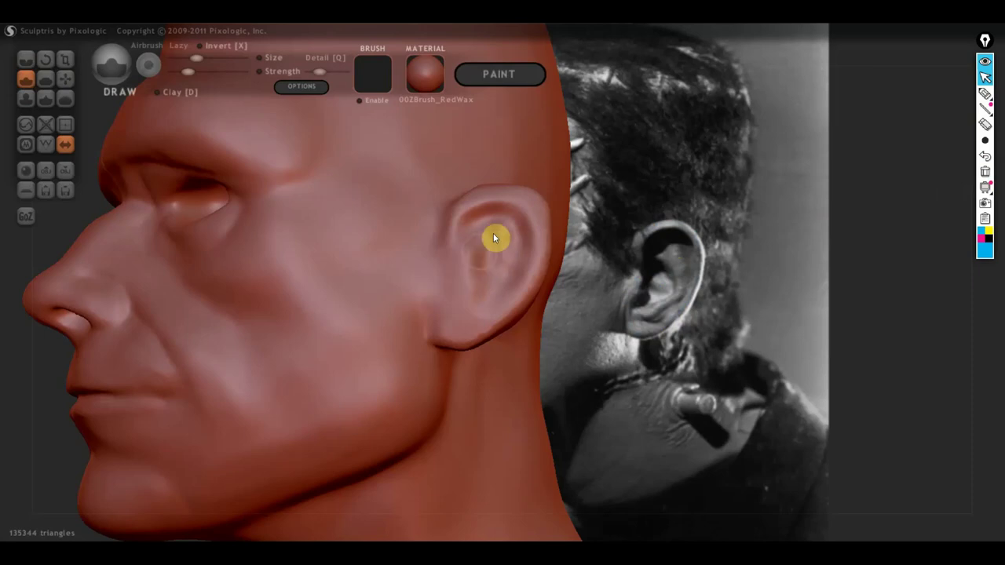
left_click_drag(493, 233, 502, 236)
left_click_drag(471, 281, 471, 258)
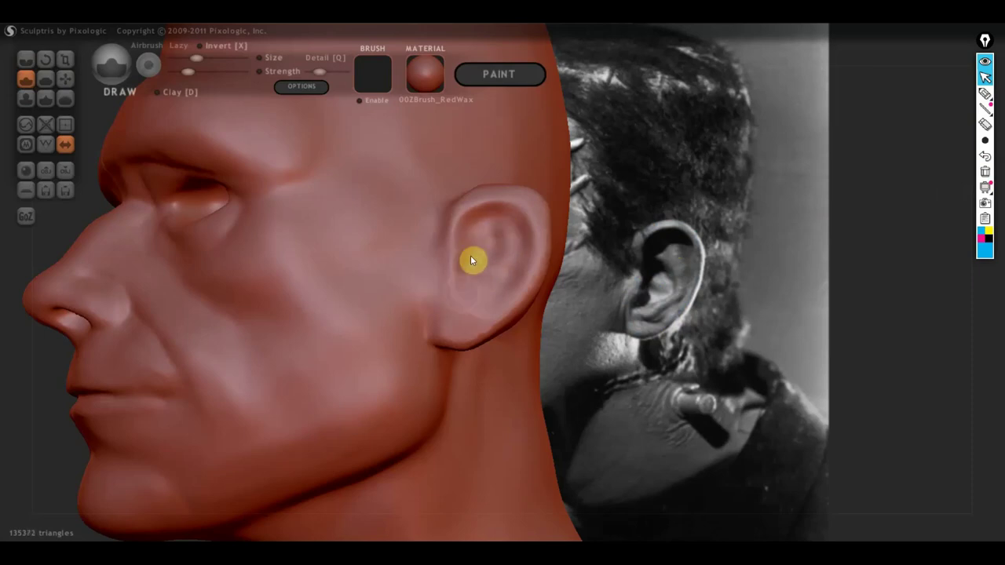
mouse_move(478, 300)
left_mouse_down()
mouse_move(471, 309)
mouse_move(510, 256)
mouse_move(515, 220)
left_mouse_up()
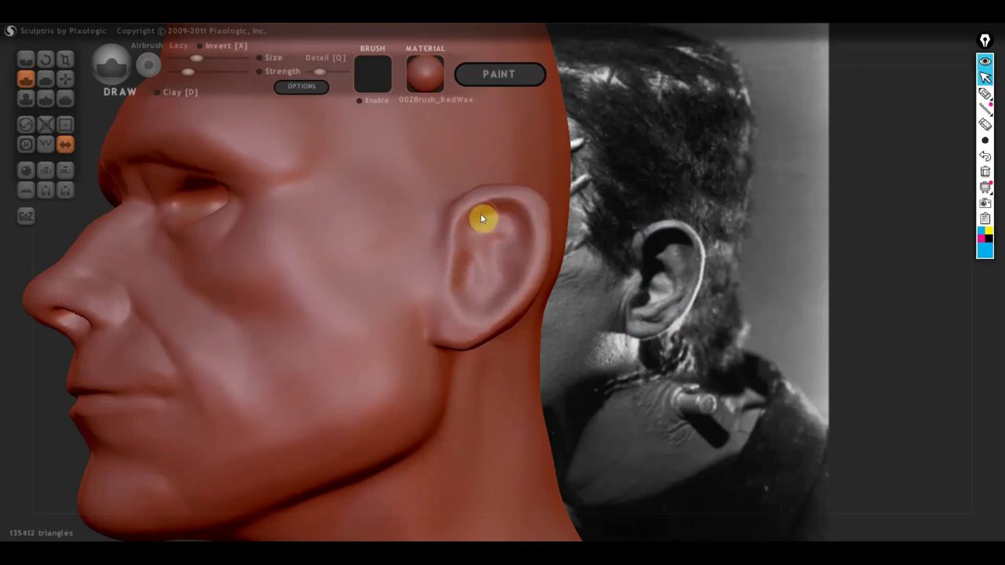
left_click_drag(521, 236, 549, 259)
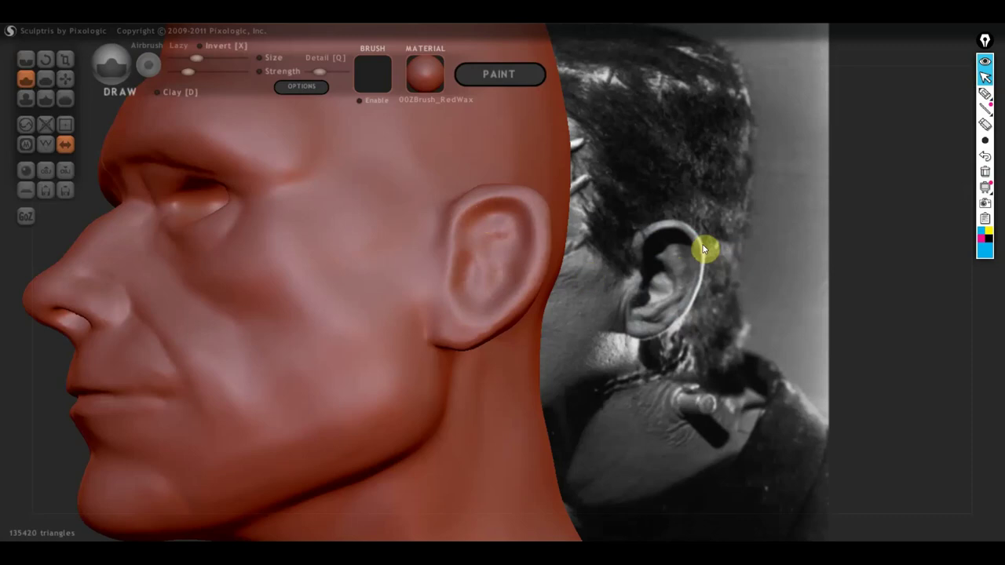
Orbit around the head to check the ear, then add surface detail along the earlobe
left_click_drag(700, 246, 486, 247)
right_click_drag(487, 247, 453, 224)
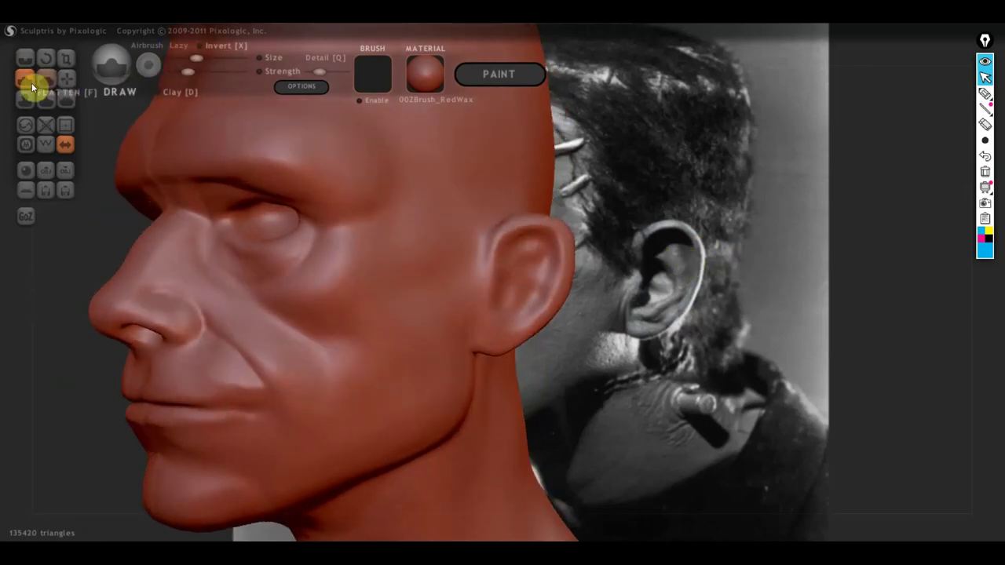
right_click_drag(314, 196, 551, 207)
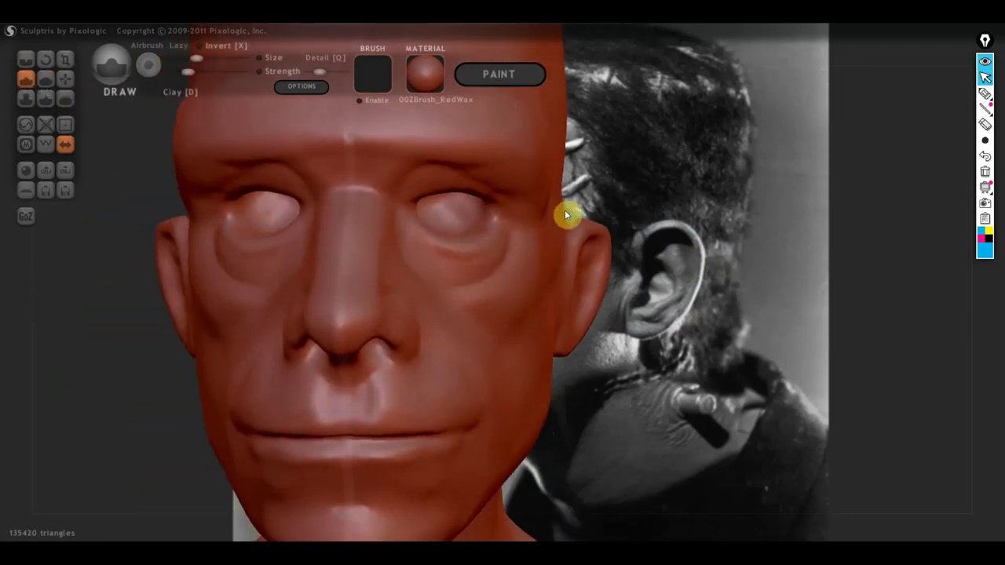
scroll(550, 203, "down", 2)
scroll(548, 201, "down", 2)
scroll(551, 206, "up", 3)
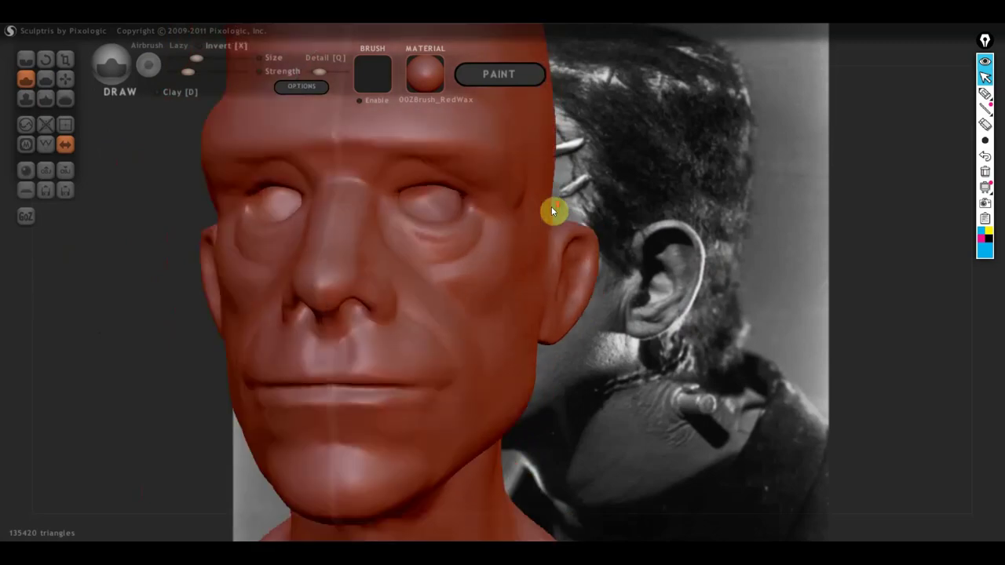
mouse_move(551, 207)
right_mouse_down()
mouse_move(414, 226)
mouse_move(534, 199)
mouse_move(646, 197)
mouse_move(514, 244)
right_mouse_up()
scroll(225, 259, "up", 3)
scroll(449, 218, "down", 3)
scroll(506, 250, "up", 2)
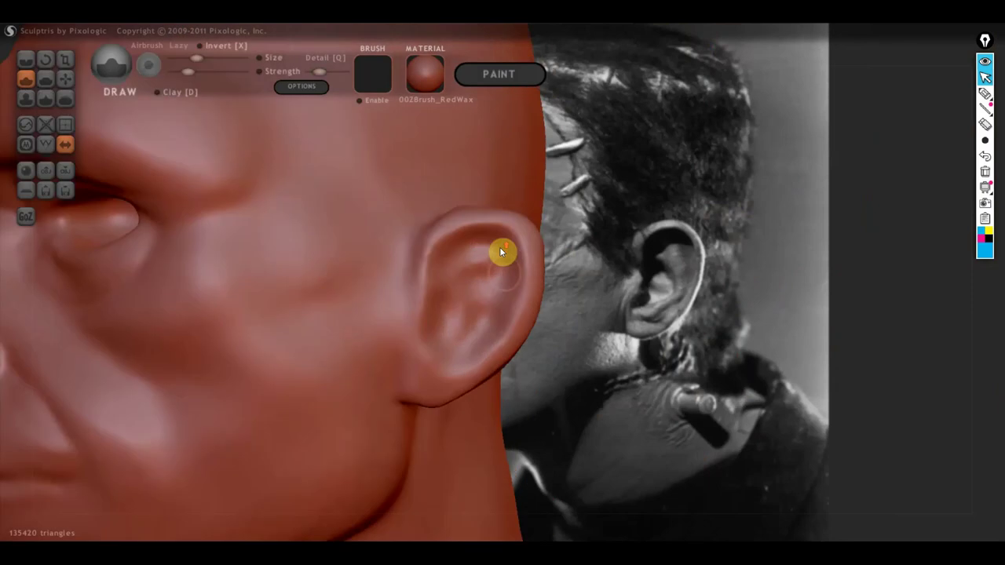
scroll(519, 290, "up", 2)
left_click_drag(524, 328, 475, 376)
left_click_drag(505, 338, 518, 315)
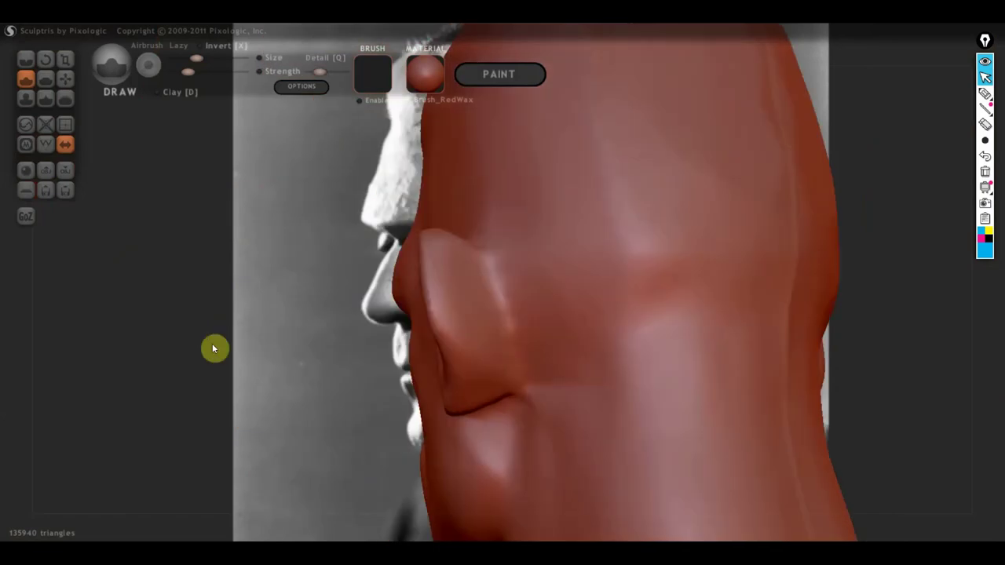
With the Grab brush, pull the ear's back edge and top slightly upward, then view the left profile
left_click(65, 78)
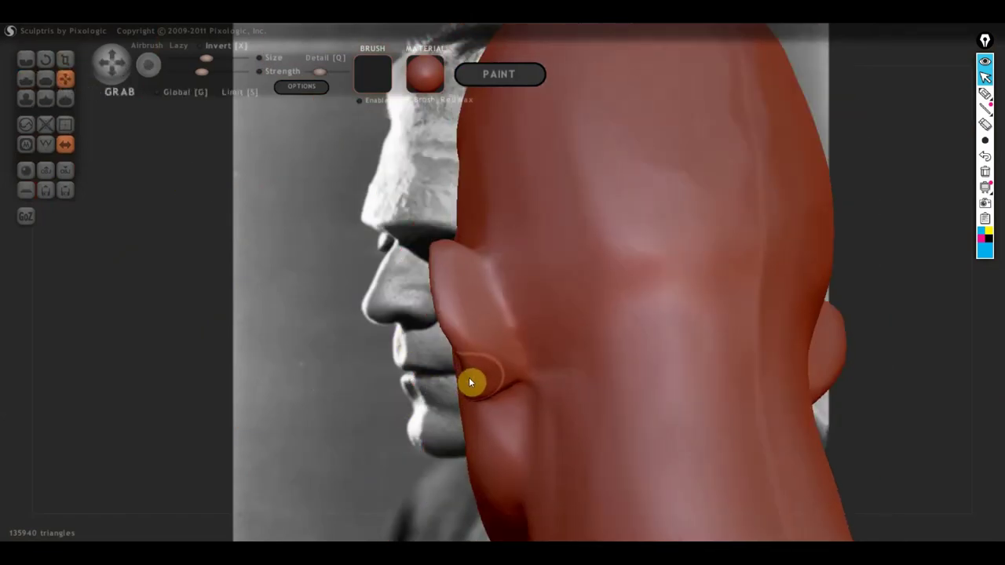
mouse_move(448, 322)
left_mouse_down()
mouse_move(441, 250)
mouse_move(823, 324)
left_mouse_up()
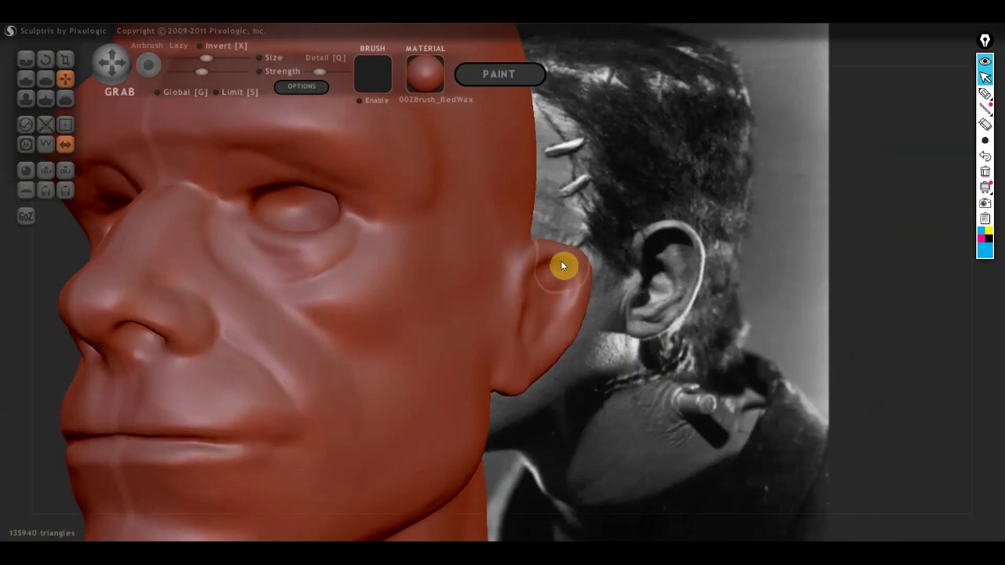
mouse_move(561, 259)
left_mouse_down()
mouse_move(565, 240)
mouse_move(593, 273)
left_mouse_up()
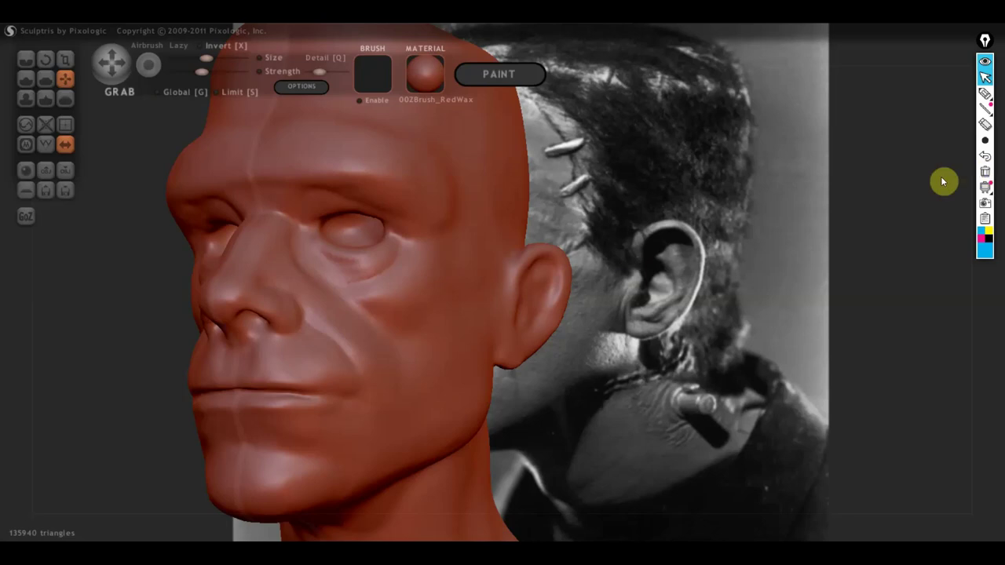
left_click_drag(708, 336, 455, 327)
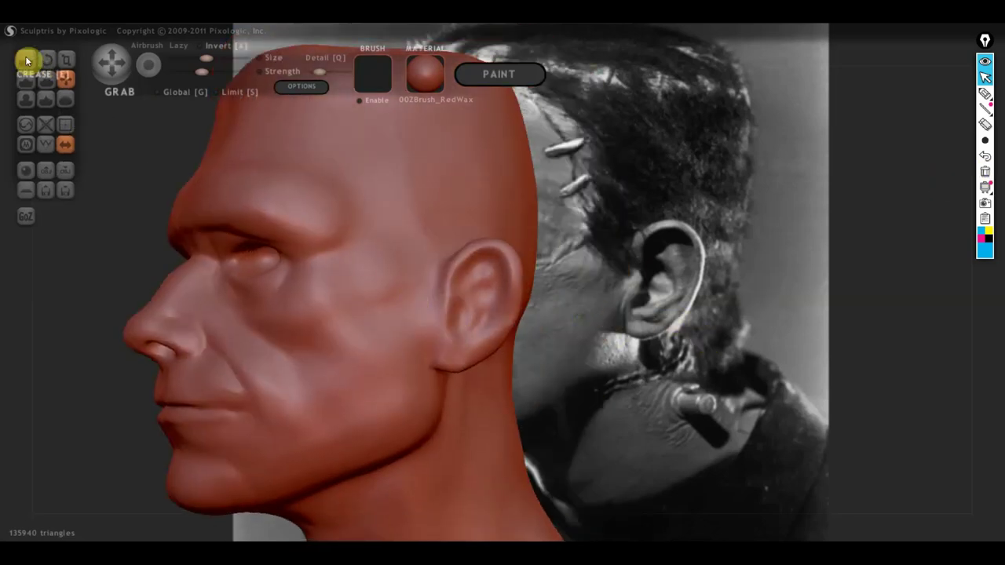
With the Draw brush, add small strokes and bumps to the earlobe and ear
left_click(26, 79)
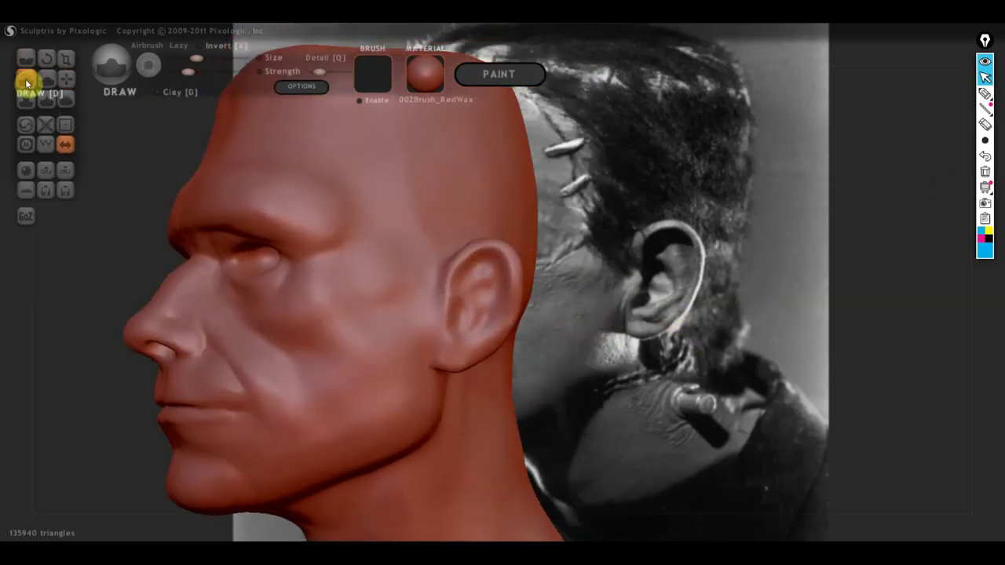
scroll(462, 301, "up", 2)
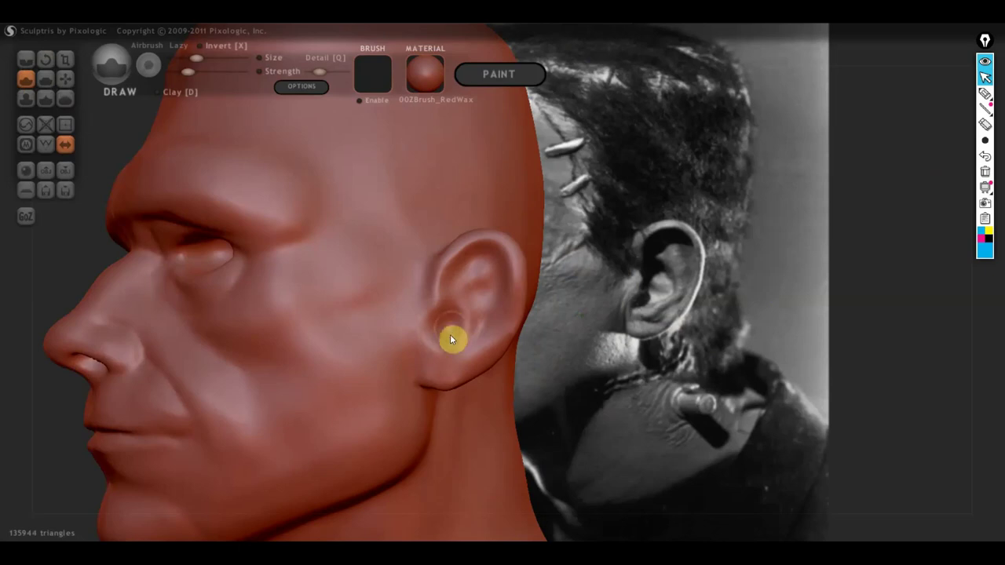
mouse_move(450, 336)
left_mouse_down()
mouse_move(461, 315)
mouse_move(450, 336)
left_mouse_up()
right_click_drag(452, 331, 416, 333)
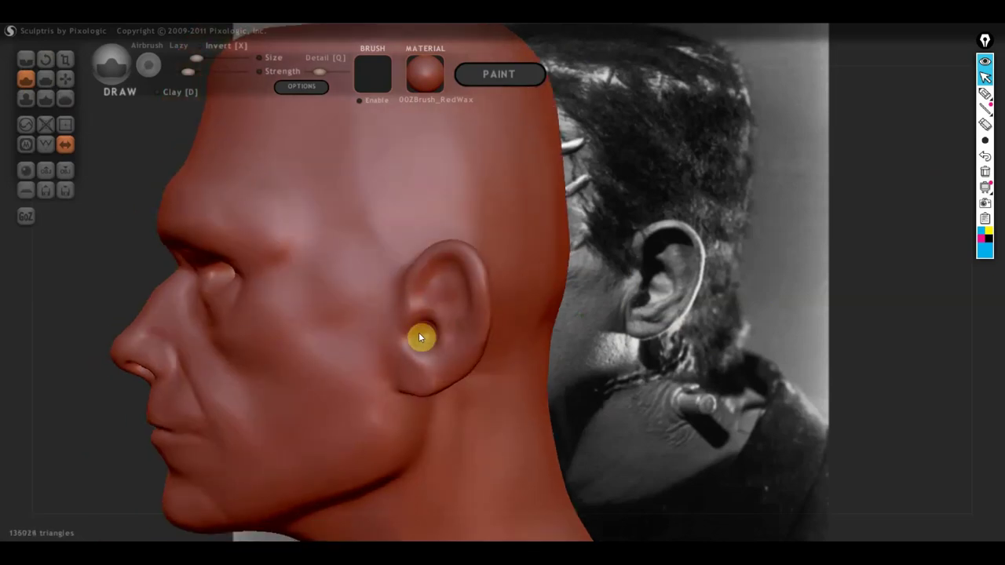
left_click_drag(420, 336, 424, 333)
mouse_move(423, 333)
right_mouse_down()
mouse_move(436, 314)
mouse_move(415, 336)
right_mouse_up()
left_click(415, 336)
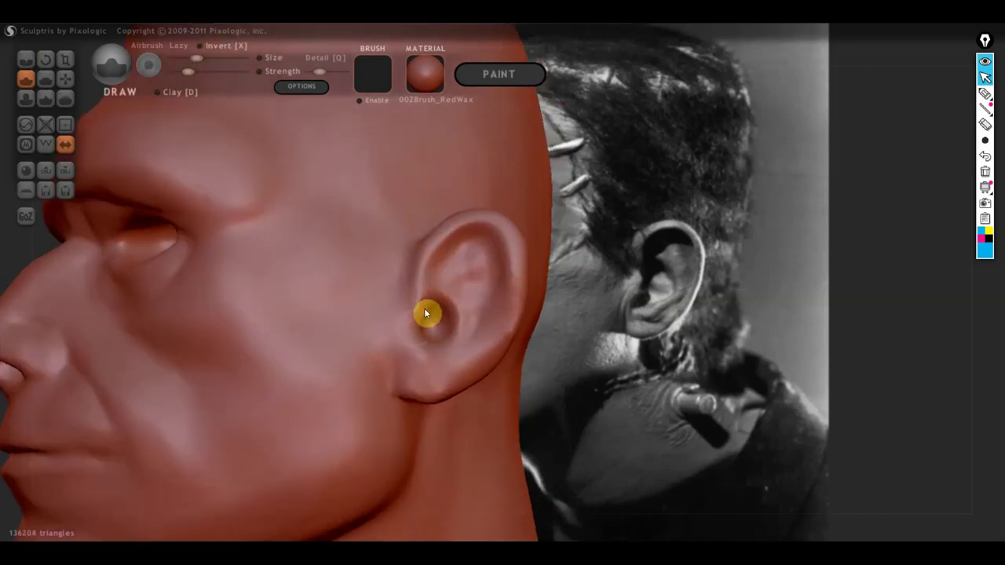
left_click_drag(425, 314, 419, 323)
Carve a horizontal crease across the earlobe, reshape its lower edge, and inspect the ear
scroll(431, 353, "up", 2)
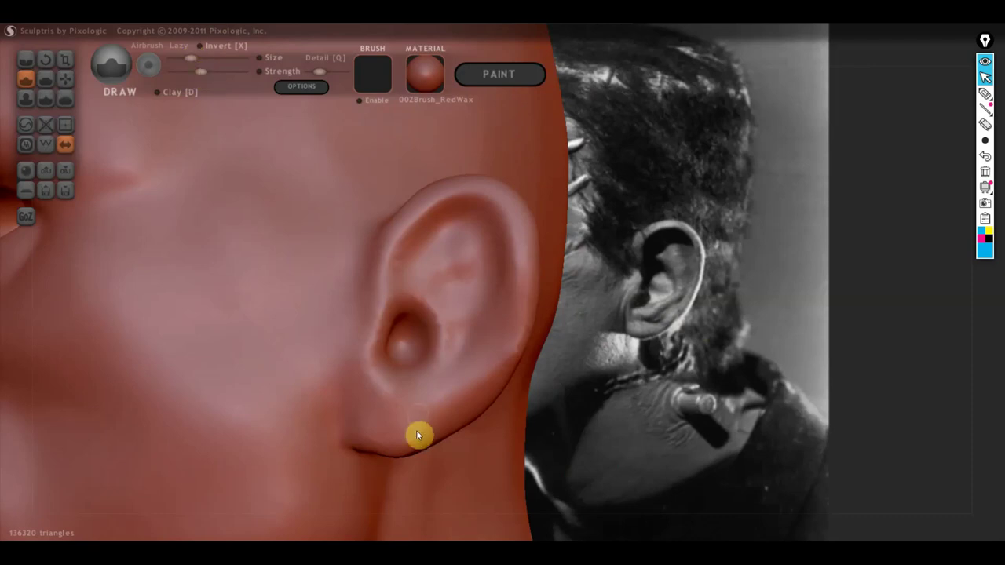
mouse_move(388, 422)
left_mouse_down()
mouse_move(437, 409)
mouse_move(397, 407)
mouse_move(433, 410)
mouse_move(471, 374)
mouse_move(398, 397)
left_mouse_up()
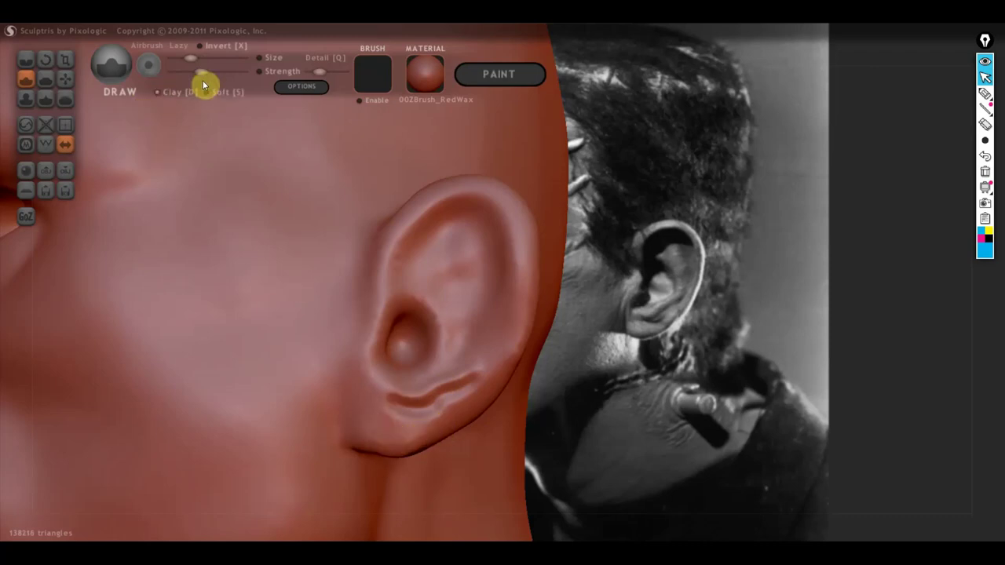
mouse_move(370, 412)
left_mouse_down()
mouse_move(361, 446)
mouse_move(357, 423)
mouse_move(393, 433)
mouse_move(415, 422)
mouse_move(420, 437)
mouse_move(440, 427)
left_mouse_up()
right_click_drag(401, 419, 345, 329)
scroll(405, 356, "up", 2)
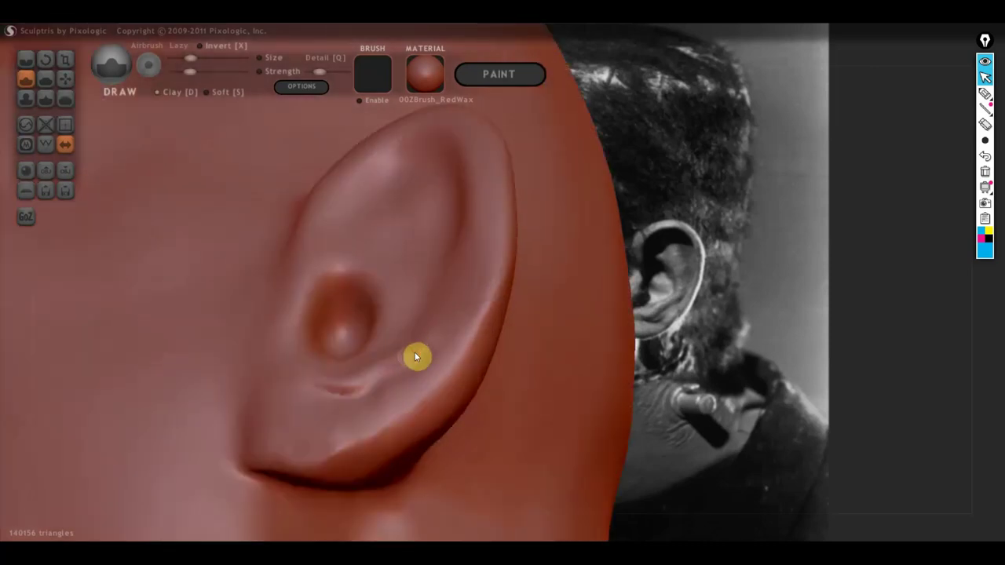
mouse_move(305, 383)
right_mouse_down()
mouse_move(382, 456)
mouse_move(418, 452)
right_mouse_up()
right_click_drag(430, 418, 442, 433)
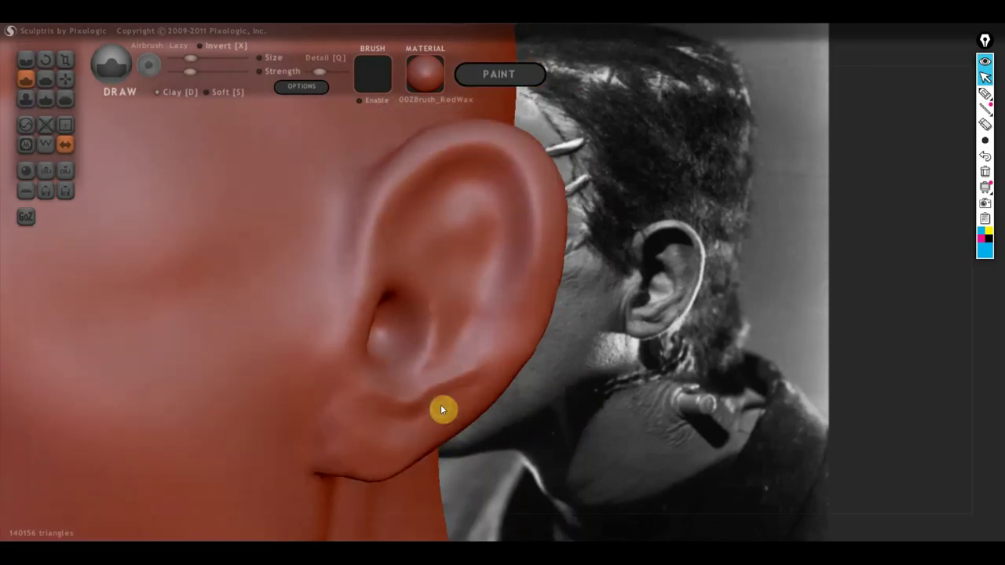
mouse_move(471, 398)
right_mouse_down()
mouse_move(484, 399)
mouse_move(443, 356)
right_mouse_up()
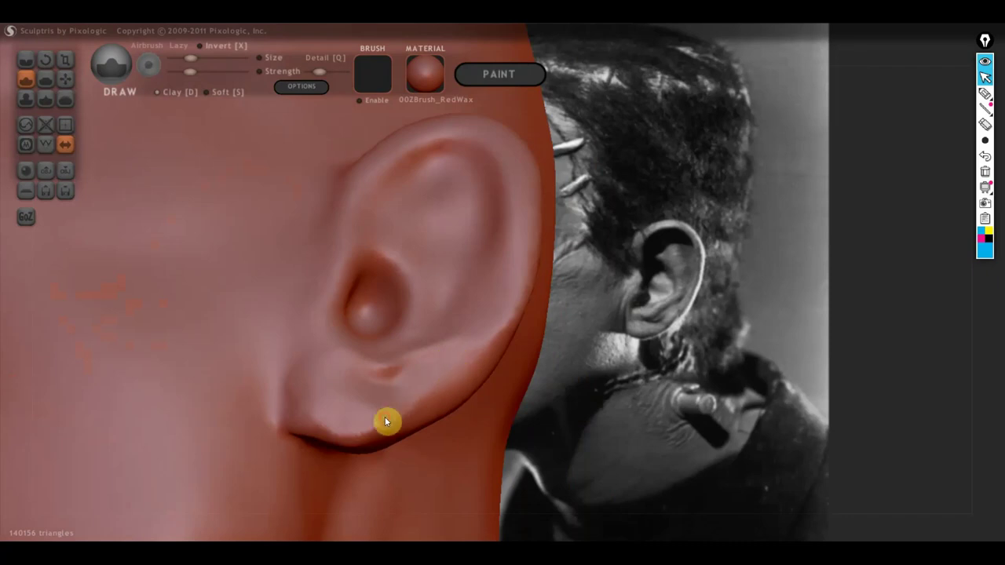
right_click_drag(331, 413, 373, 404)
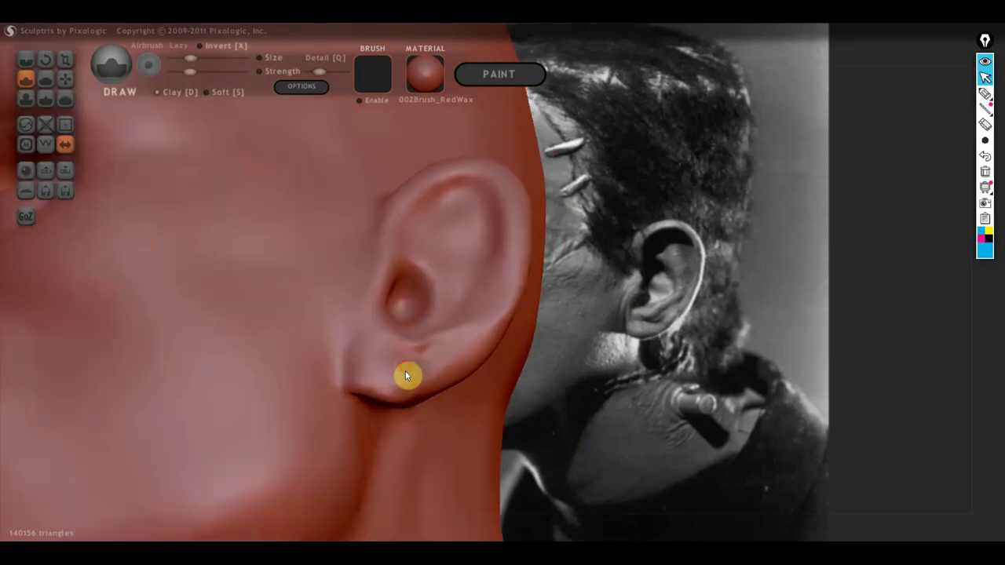
Add a bump under the earlobe and sculpt ridges and grooves in the upper inner ear
mouse_move(405, 374)
left_mouse_down()
mouse_move(377, 353)
mouse_move(357, 383)
mouse_move(412, 392)
left_mouse_up()
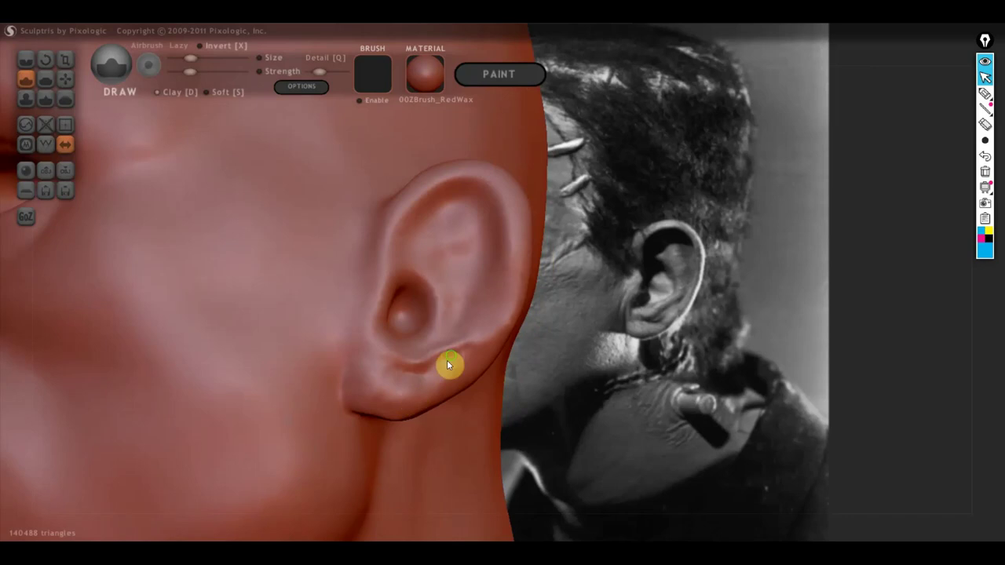
right_click_drag(448, 363, 357, 382)
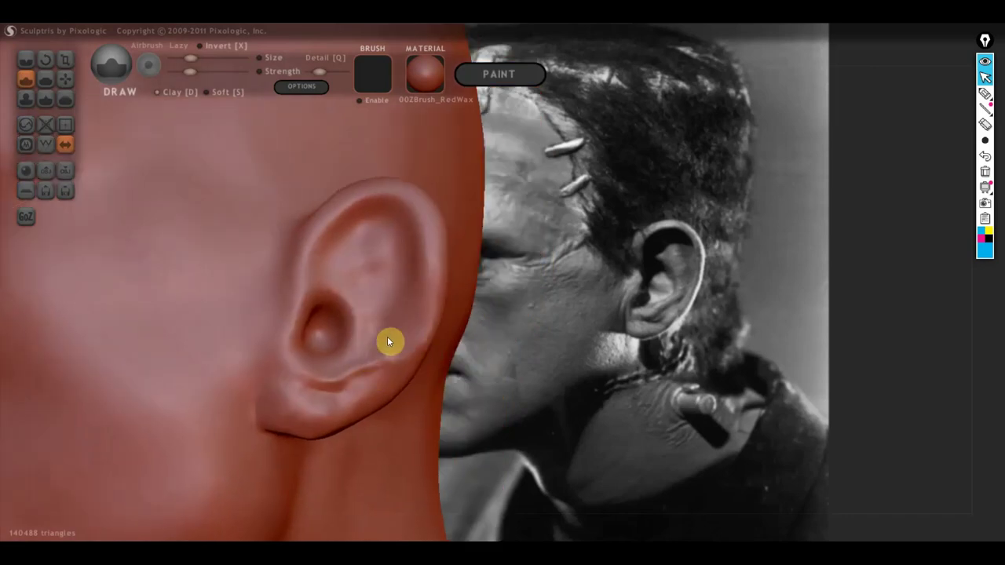
mouse_move(393, 284)
left_mouse_down()
mouse_move(366, 231)
mouse_move(399, 301)
left_mouse_up()
mouse_move(388, 249)
left_mouse_down()
mouse_move(405, 262)
mouse_move(402, 282)
left_mouse_up()
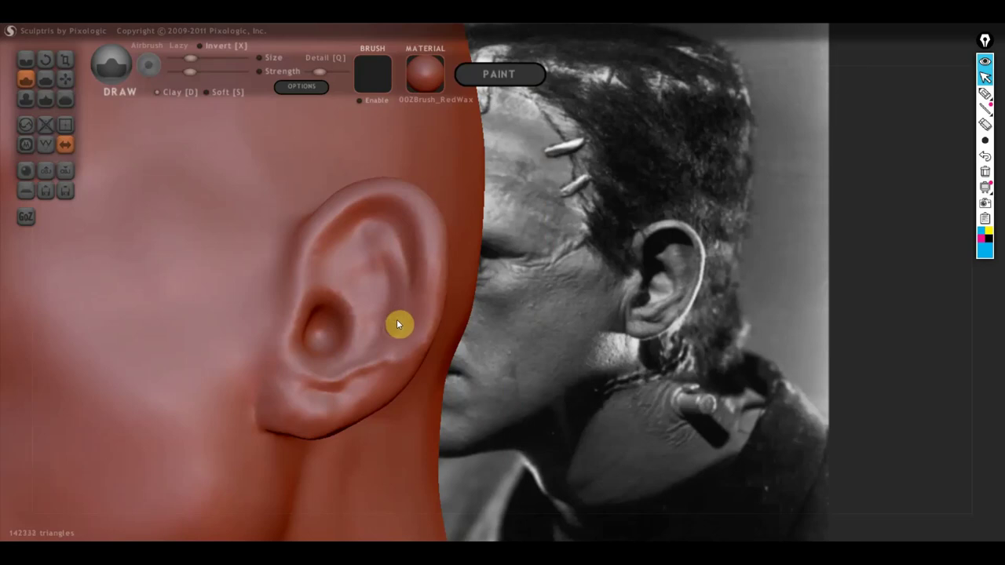
left_click_drag(397, 319, 382, 329)
mouse_move(335, 264)
left_mouse_down()
mouse_move(377, 297)
mouse_move(377, 345)
mouse_move(349, 257)
left_mouse_up()
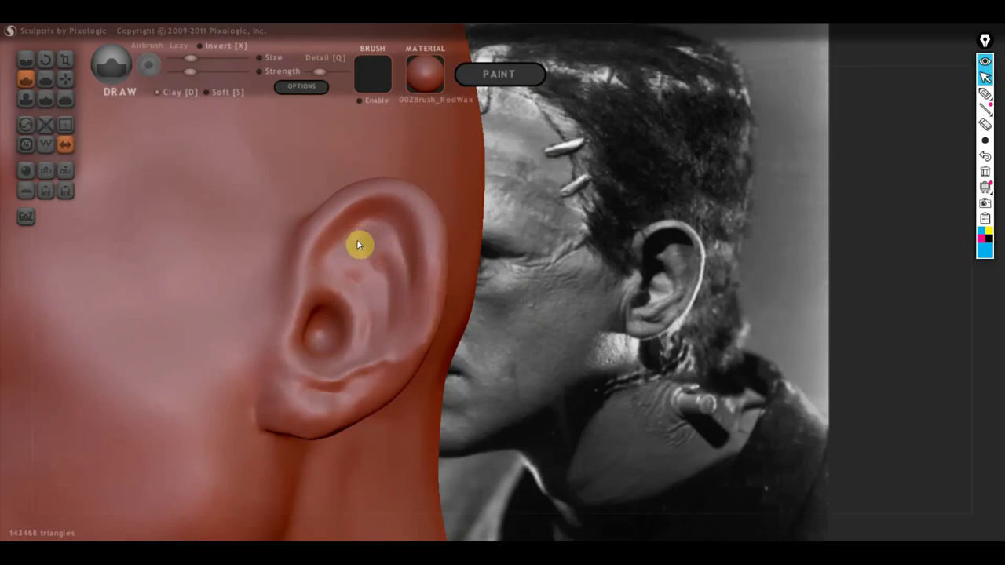
left_click_drag(359, 242, 347, 238)
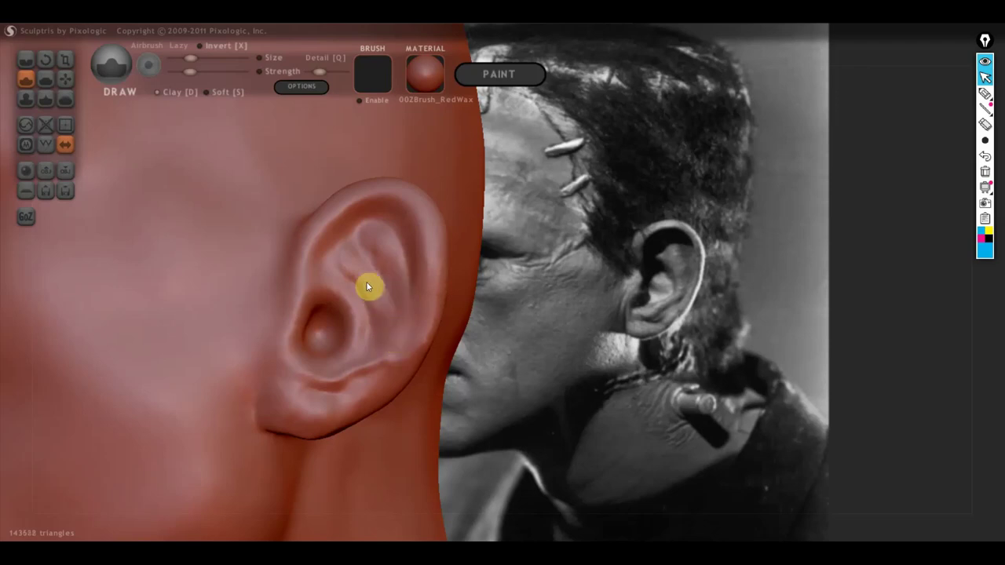
mouse_move(349, 257)
left_mouse_down()
mouse_move(343, 249)
mouse_move(362, 245)
left_mouse_up()
Refine the earlobe, carve a new groove inside the ear, and deepen the lower ear bowl
left_click(374, 358)
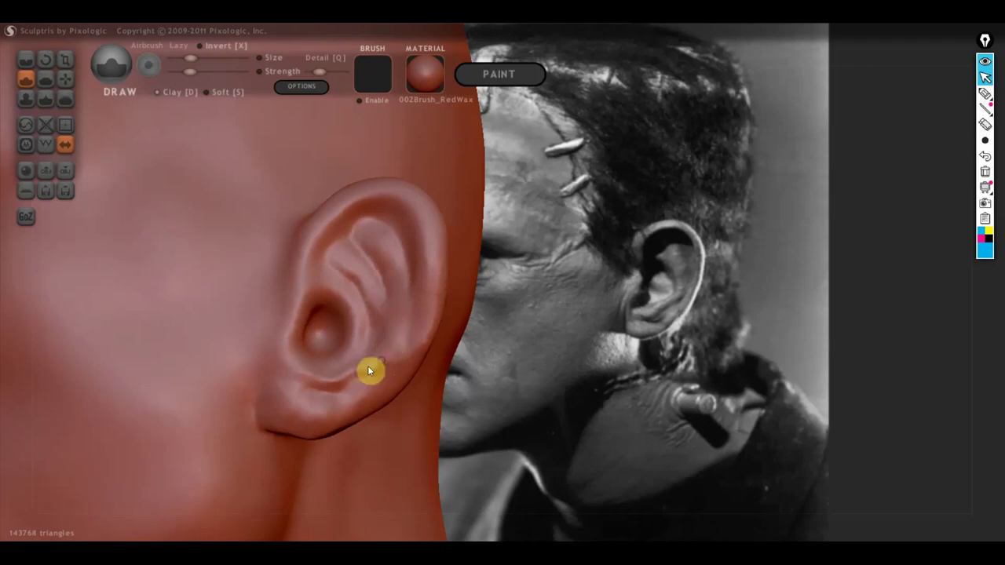
right_click_drag(370, 366, 418, 400)
left_click_drag(392, 394, 369, 401)
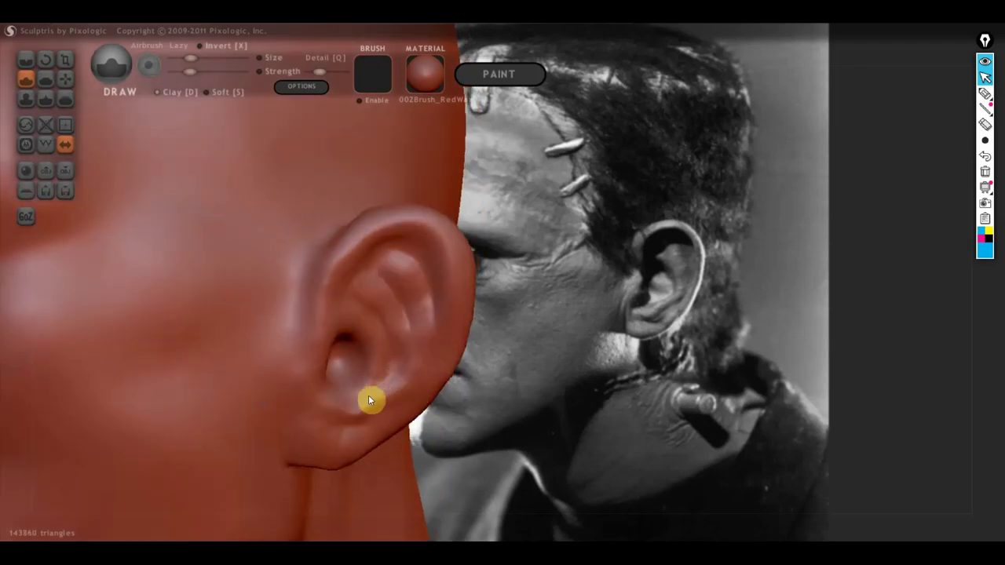
right_click_drag(382, 382, 350, 325)
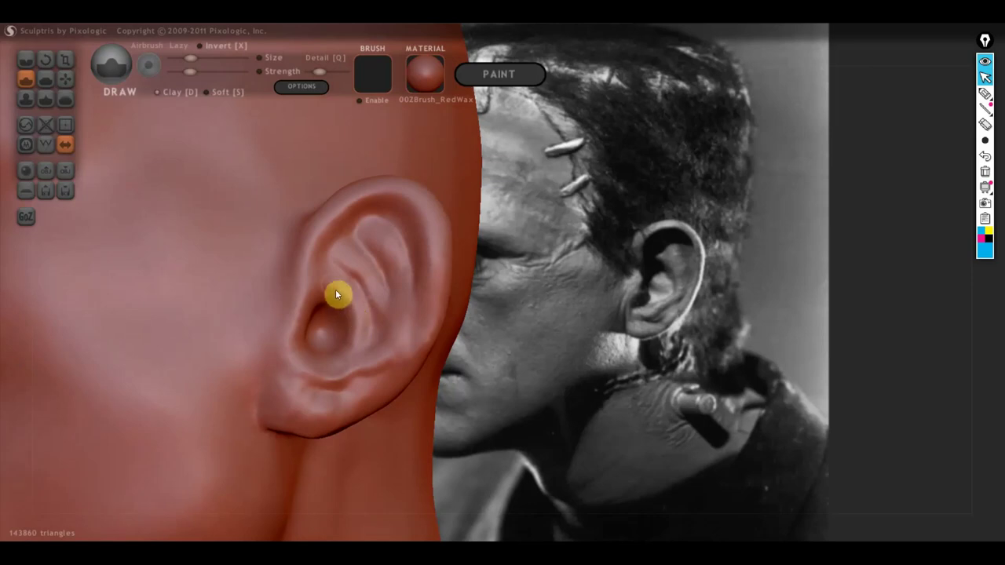
mouse_move(334, 271)
left_mouse_down()
mouse_move(369, 297)
mouse_move(377, 332)
mouse_move(361, 294)
mouse_move(332, 288)
mouse_move(336, 272)
mouse_move(325, 292)
mouse_move(358, 311)
mouse_move(353, 341)
left_mouse_up()
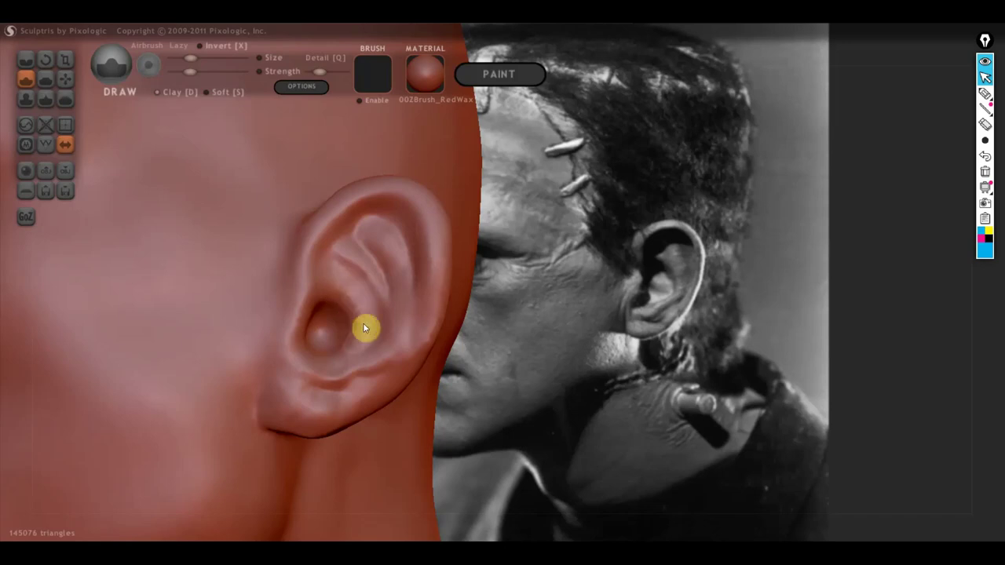
left_click_drag(363, 328, 339, 355)
right_click_drag(367, 346, 366, 386)
mouse_move(366, 410)
left_mouse_down()
mouse_move(351, 413)
mouse_move(348, 403)
left_mouse_up()
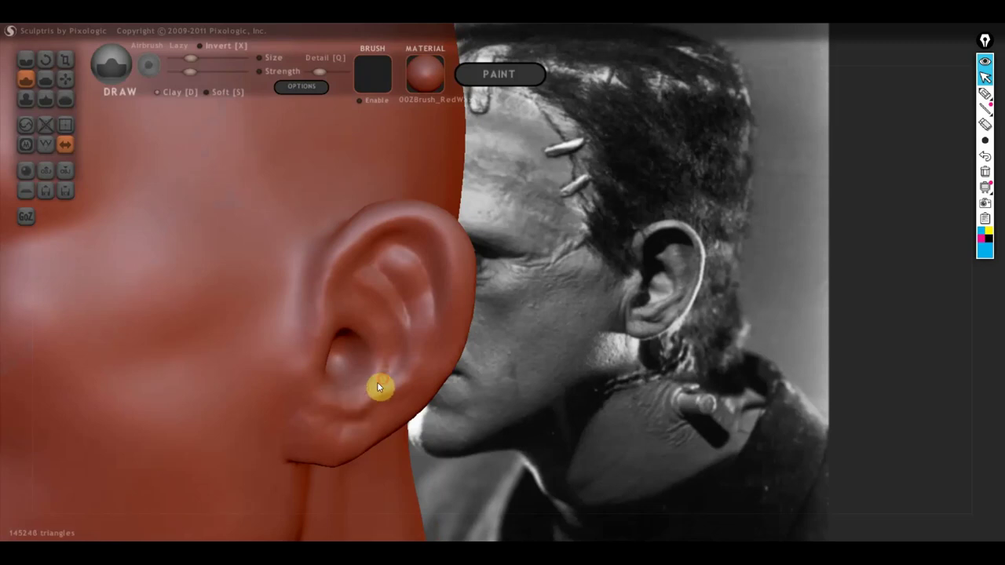
left_click_drag(372, 388, 385, 392)
mouse_move(376, 396)
right_mouse_down()
mouse_move(394, 365)
mouse_move(314, 330)
right_mouse_up()
With the Crease brush, cut sharp creases along the earlobe and the lower ear rim
left_click(25, 59)
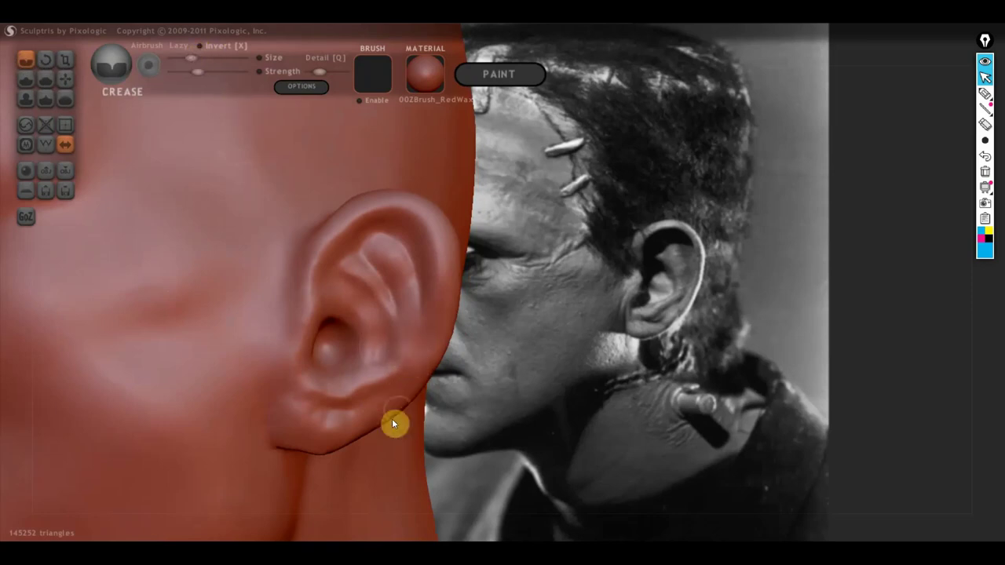
mouse_move(405, 370)
left_mouse_down()
mouse_move(393, 395)
mouse_move(314, 403)
mouse_move(318, 370)
mouse_move(313, 388)
left_mouse_up()
right_click_drag(318, 379, 342, 429)
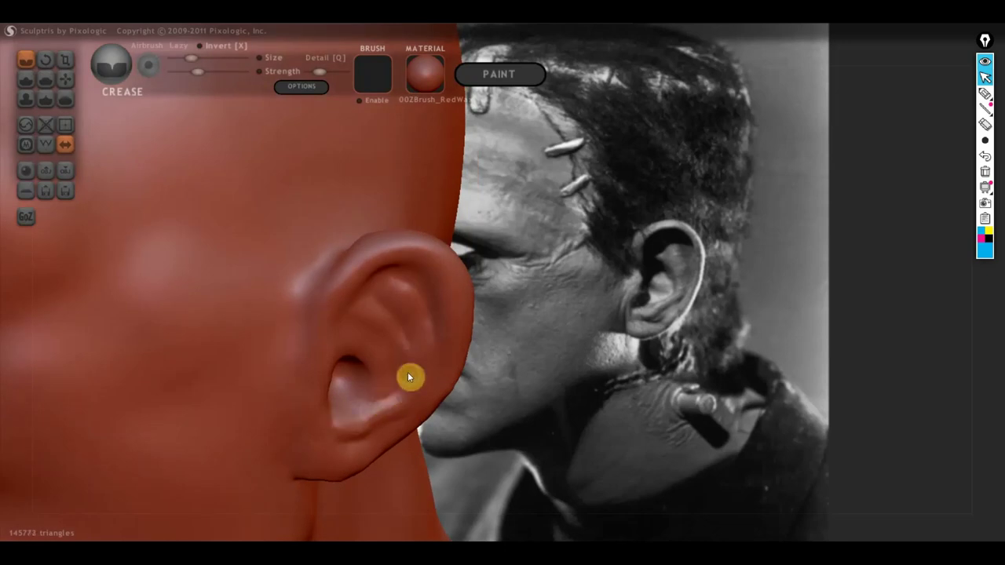
right_click_drag(375, 397, 359, 359)
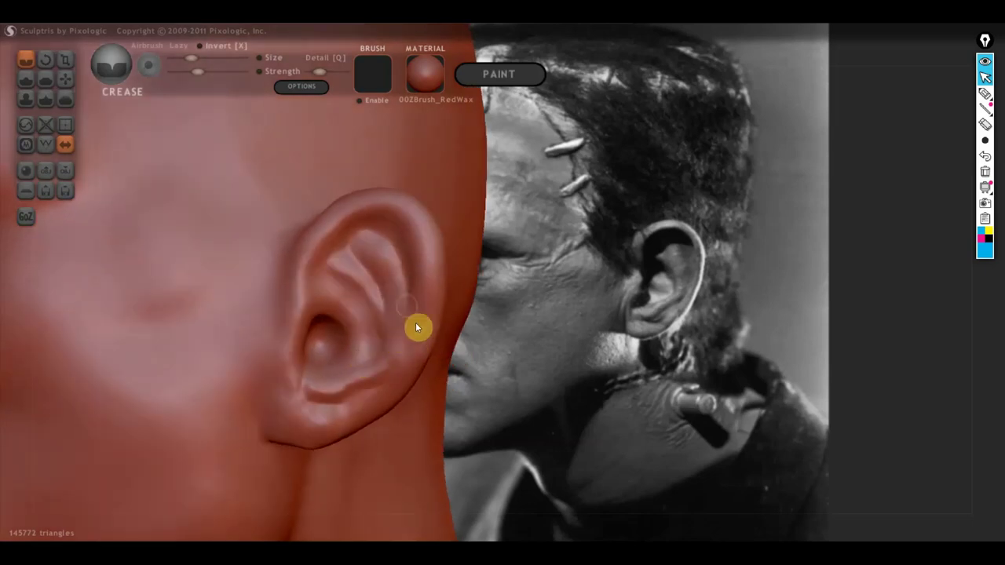
mouse_move(399, 280)
left_mouse_down()
mouse_move(399, 363)
mouse_move(411, 326)
left_mouse_up()
mouse_move(416, 286)
left_mouse_down()
mouse_move(411, 334)
mouse_move(404, 231)
mouse_move(422, 311)
left_mouse_up()
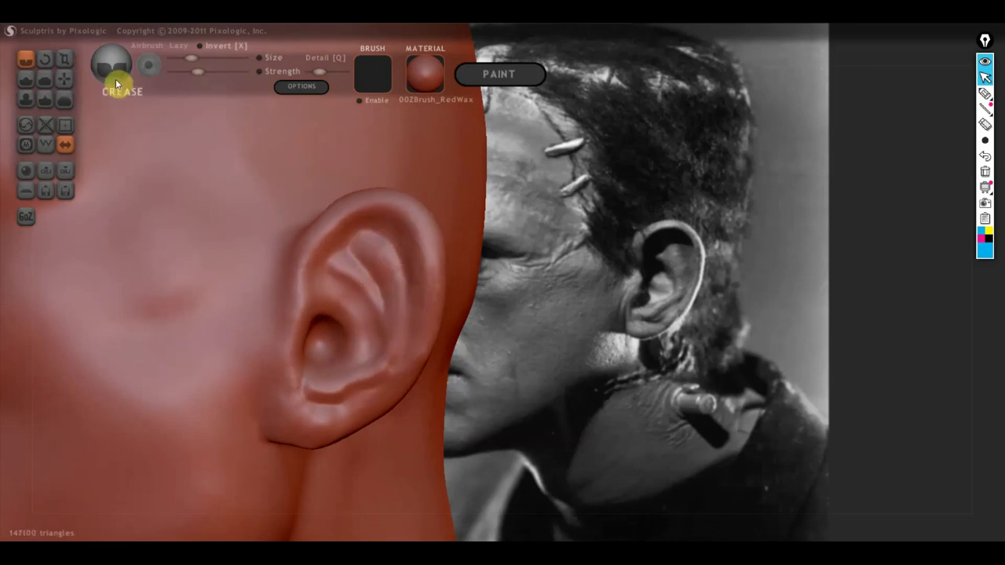
Build up and reshape the upper ear rim with the Draw brush
left_click(26, 79)
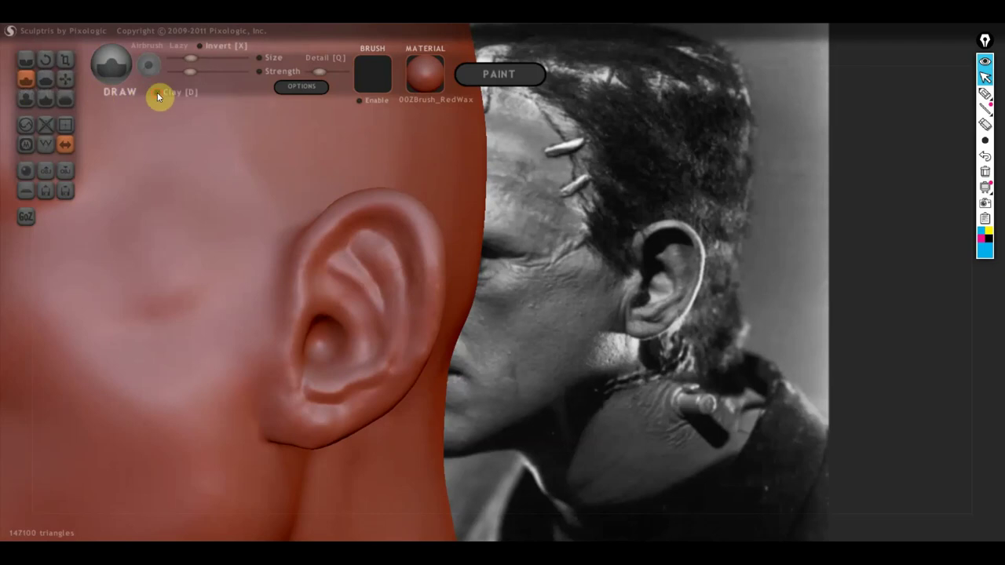
right_click_drag(374, 264, 424, 260)
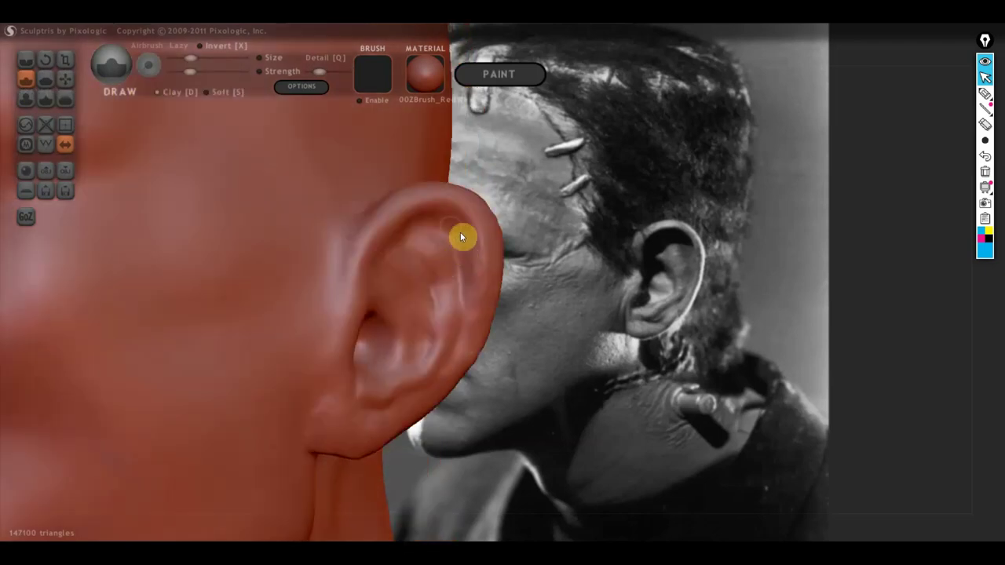
left_click_drag(462, 237, 469, 274)
mouse_move(458, 229)
left_mouse_down()
mouse_move(470, 253)
mouse_move(471, 300)
mouse_move(456, 354)
mouse_move(463, 332)
mouse_move(464, 353)
left_mouse_up()
mouse_move(472, 310)
left_mouse_down()
mouse_move(481, 285)
mouse_move(459, 216)
mouse_move(461, 230)
mouse_move(401, 240)
mouse_move(420, 225)
mouse_move(404, 236)
mouse_move(411, 258)
left_mouse_up()
right_click_drag(411, 258, 366, 224)
left_click_drag(383, 198, 373, 197)
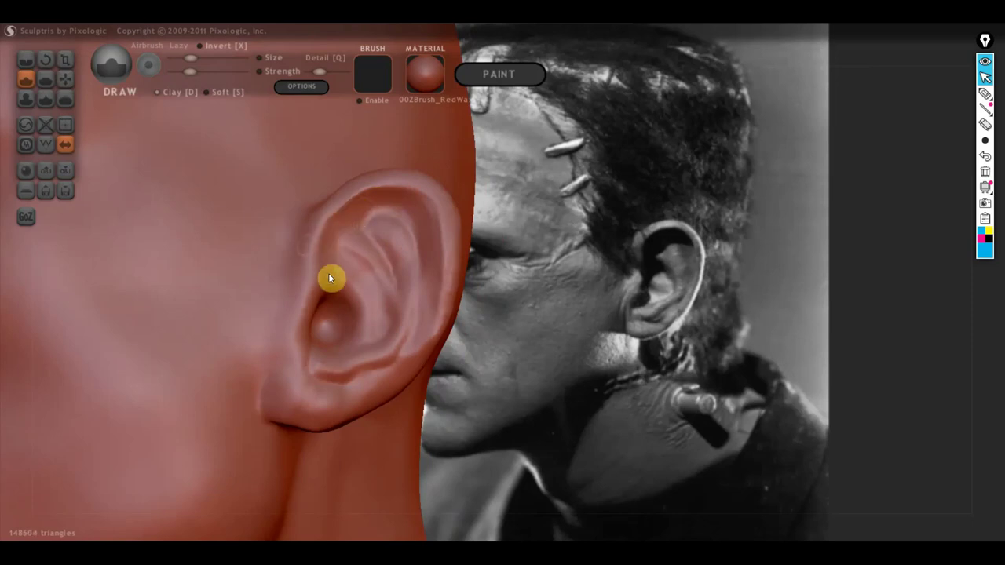
With the Crease brush, crease along the ear rim and the ear's front edge
left_click(26, 61)
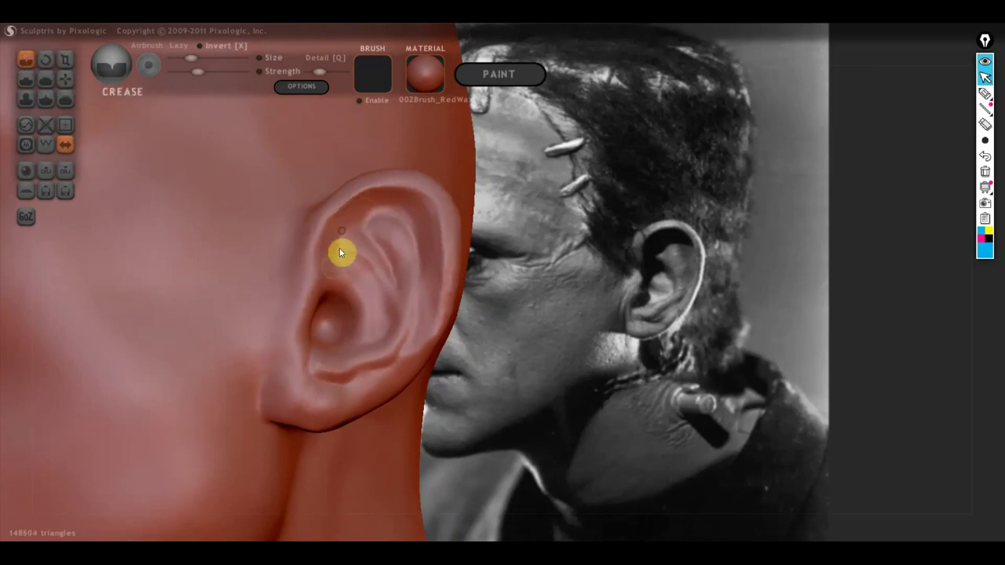
mouse_move(340, 233)
left_mouse_down()
mouse_move(335, 263)
mouse_move(369, 213)
mouse_move(348, 234)
mouse_move(386, 213)
mouse_move(374, 241)
left_mouse_up()
mouse_move(424, 303)
left_mouse_down()
mouse_move(433, 246)
mouse_move(428, 313)
left_mouse_up()
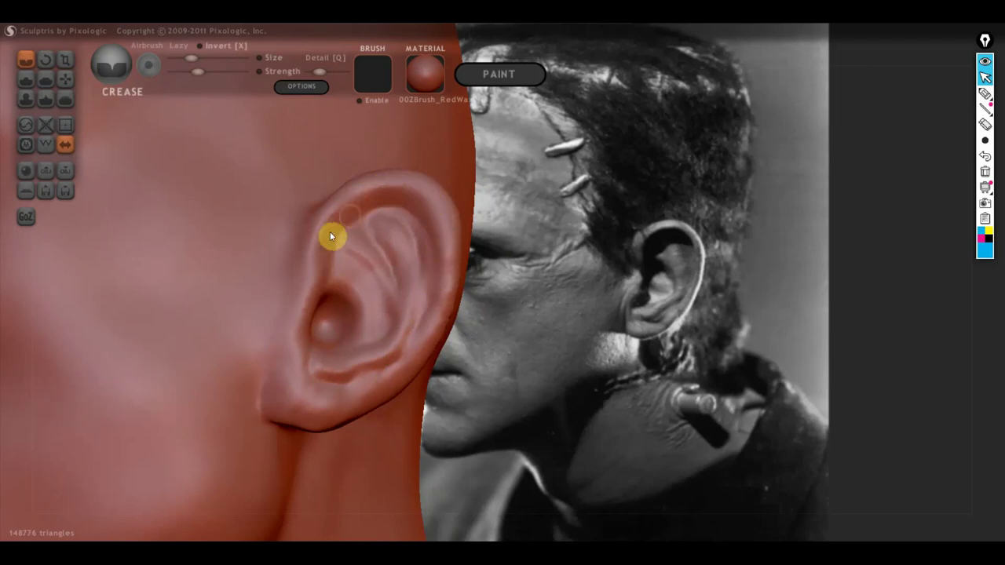
scroll(342, 297, "down", 2)
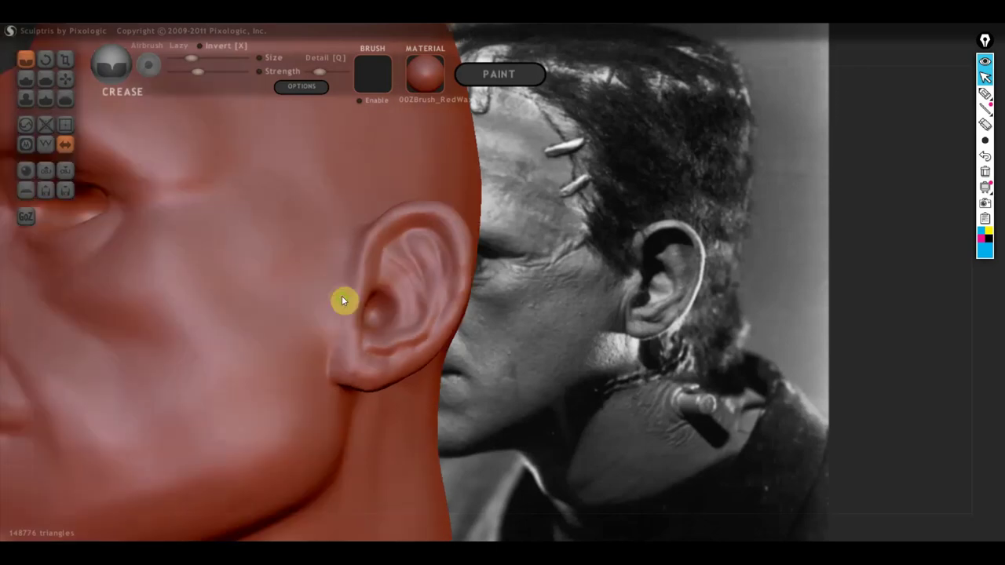
left_click_drag(359, 263, 355, 249)
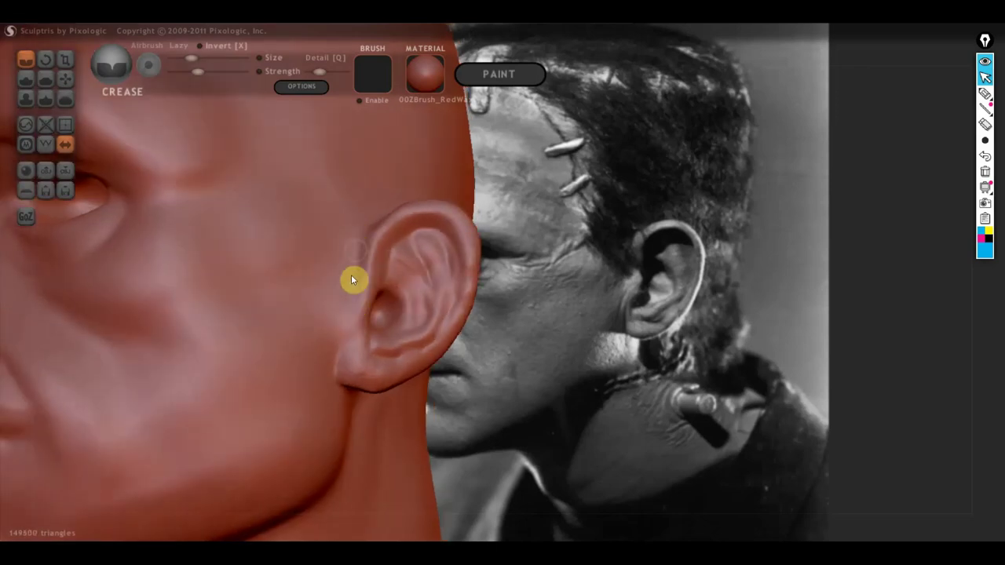
left_click_drag(354, 293, 349, 320)
right_click_drag(368, 316, 284, 305)
Use the Grab brush to nudge the earlobe and pull up a ridge in the concha
left_click(65, 76)
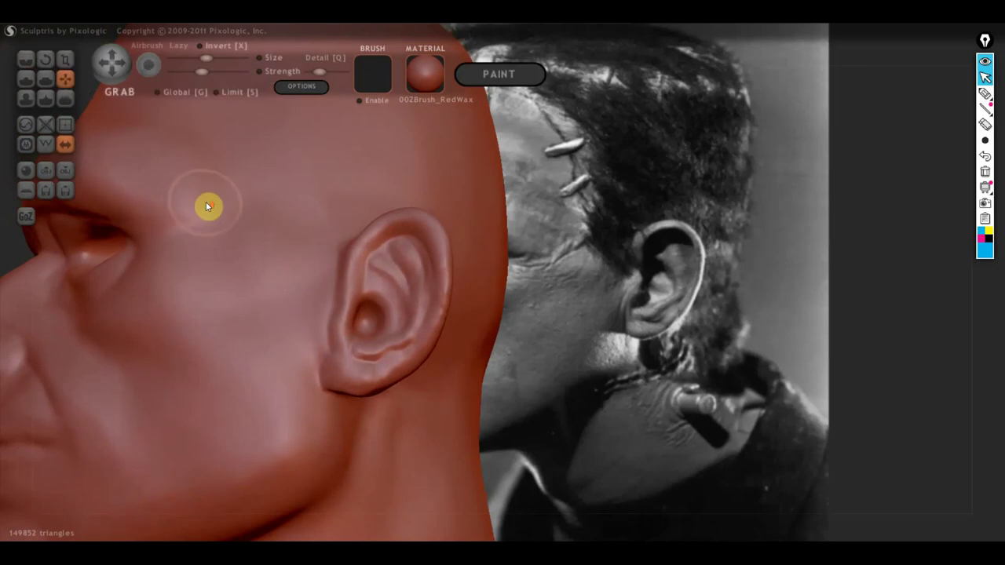
right_click_drag(206, 204, 325, 361)
scroll(340, 359, "up", 3)
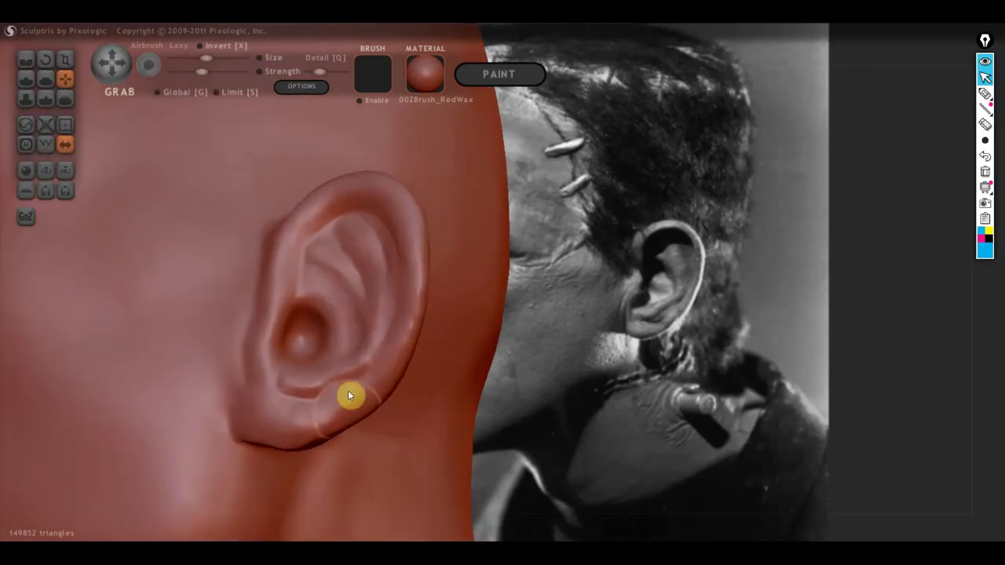
left_click_drag(325, 405, 296, 396)
right_click_drag(329, 364, 320, 370)
scroll(303, 385, "up", 2)
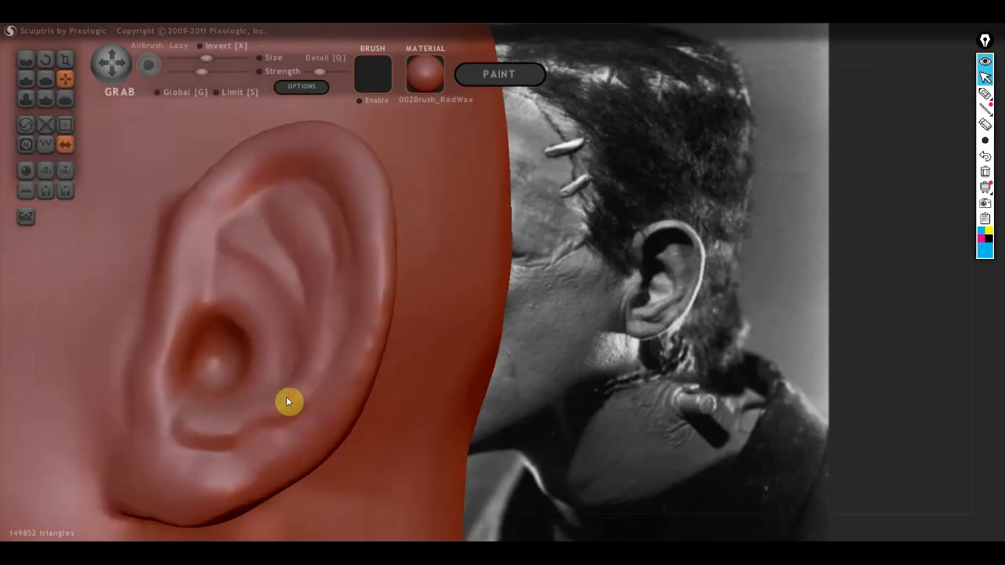
scroll(259, 405, "up", 2)
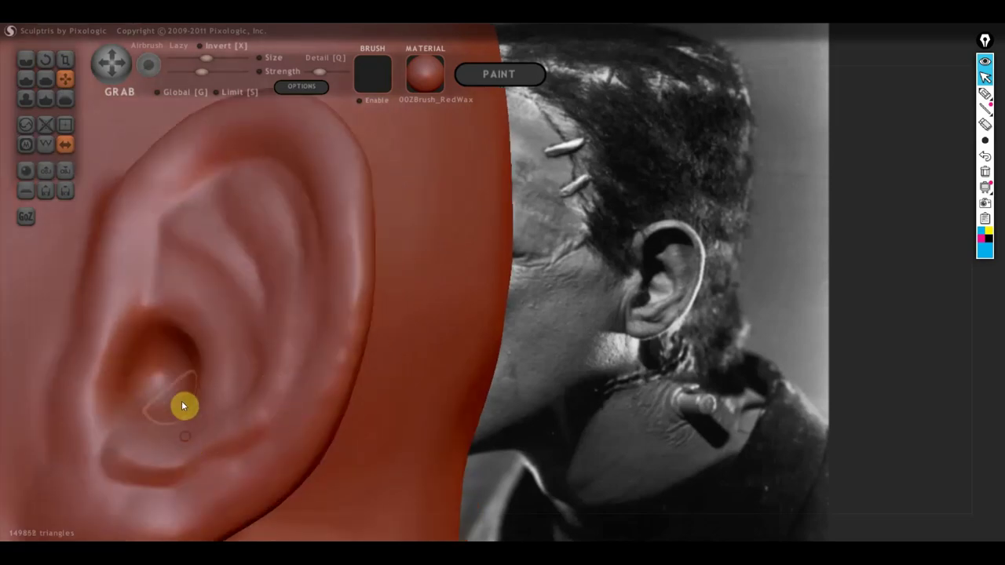
mouse_move(181, 400)
left_mouse_down()
mouse_move(205, 393)
mouse_move(203, 361)
left_mouse_up()
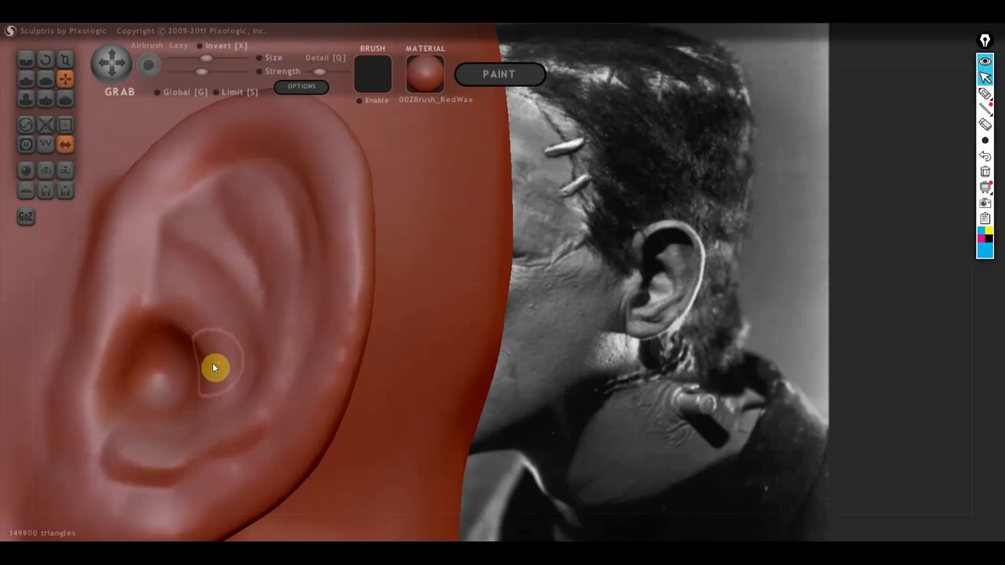
scroll(224, 365, "down", 2)
scroll(267, 361, "down", 1)
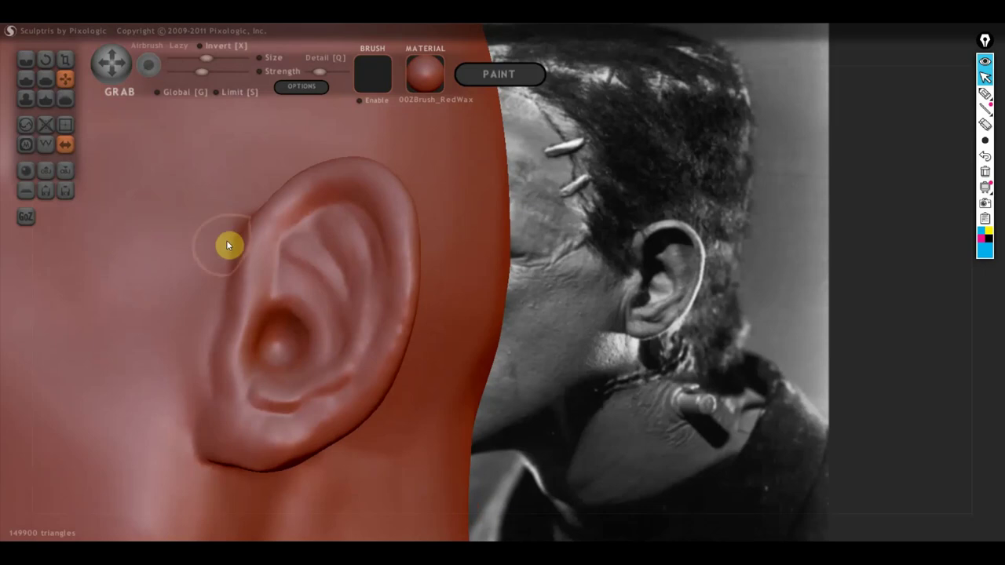
Raise and reshape the top of the ear with the Grab brush
left_click(26, 80)
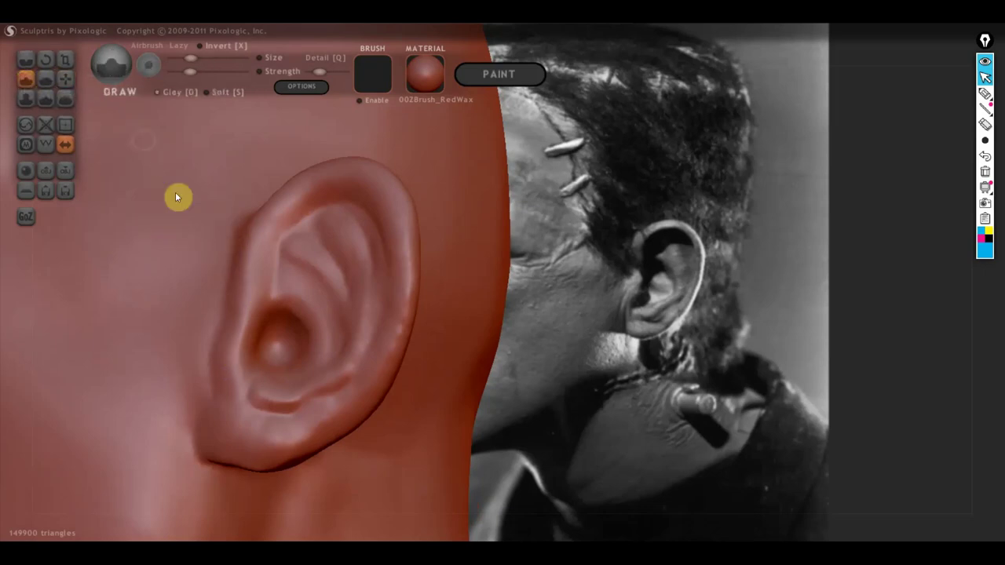
left_click(65, 78)
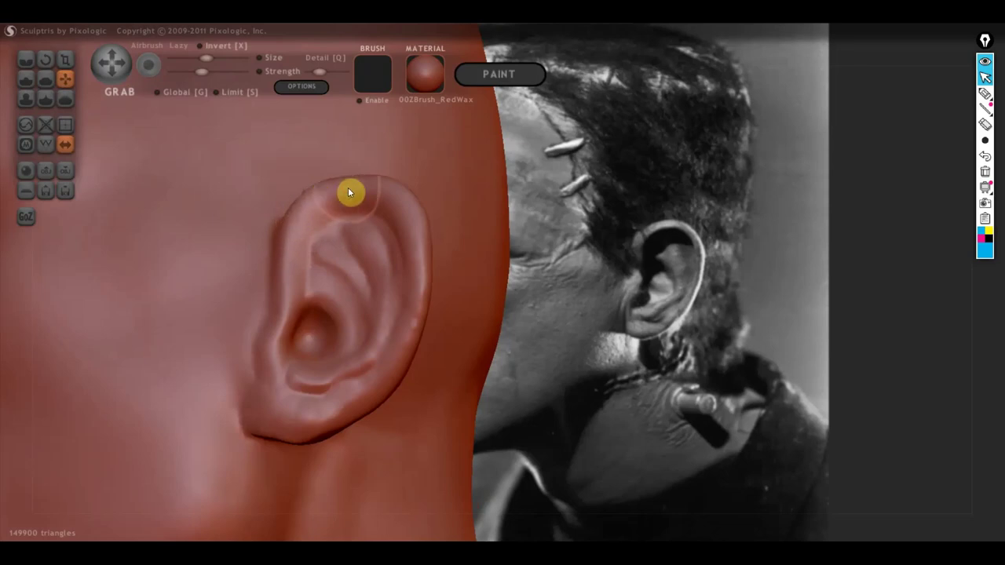
left_click_drag(377, 183, 372, 189)
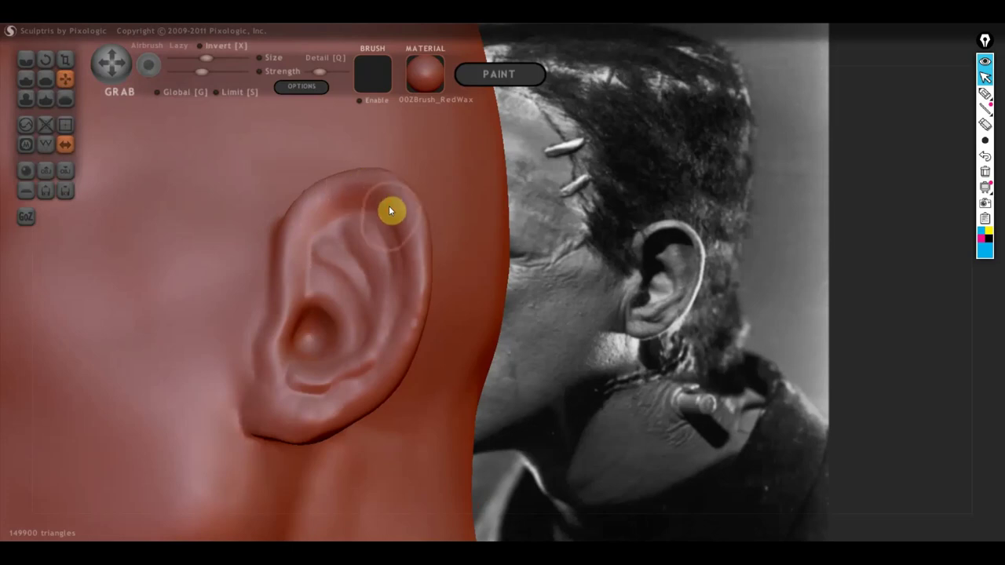
left_click(25, 78)
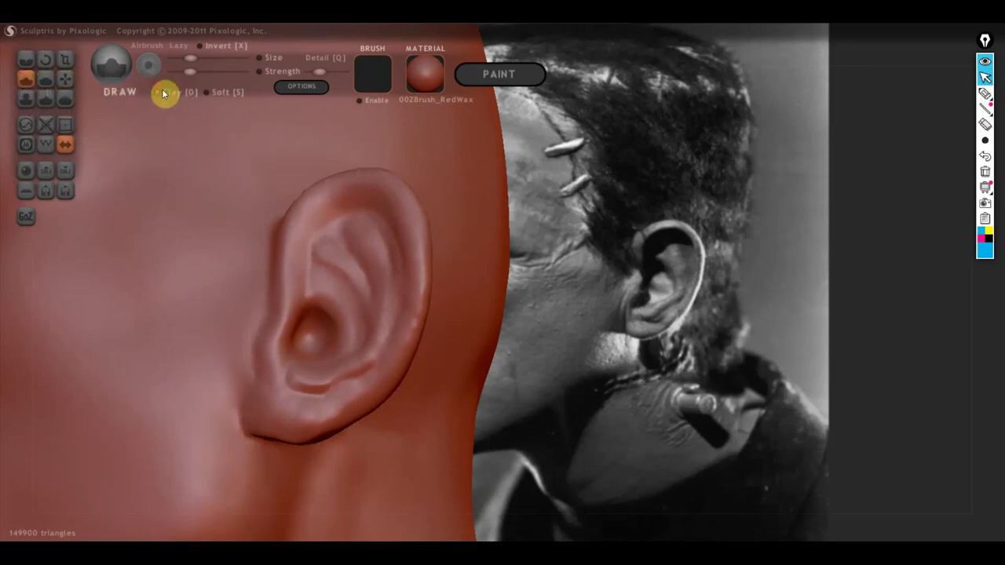
Enable Clay on the Draw brush and sculpt a curved concha ridge and inner ear detail
left_click(163, 93)
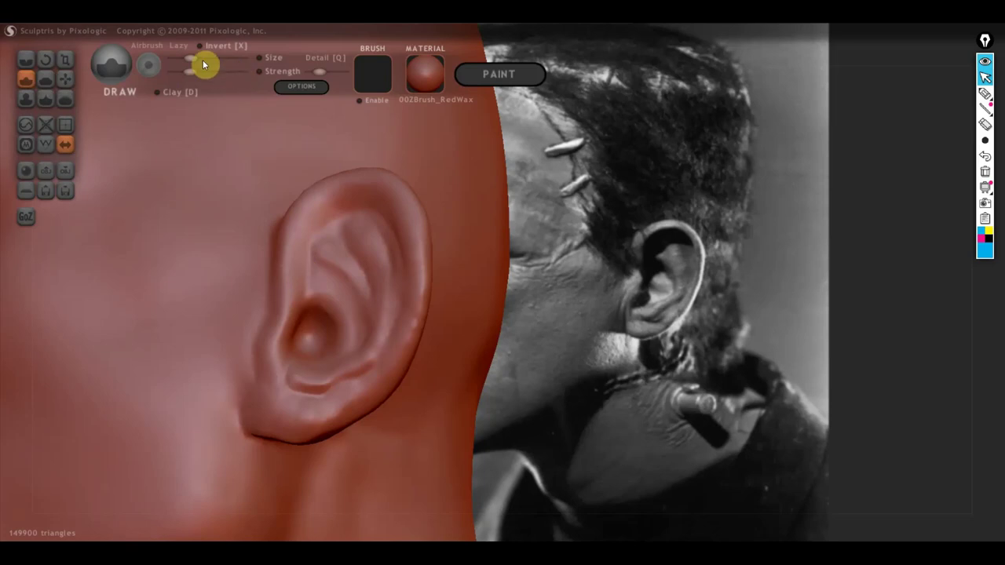
left_click_drag(191, 59, 199, 59)
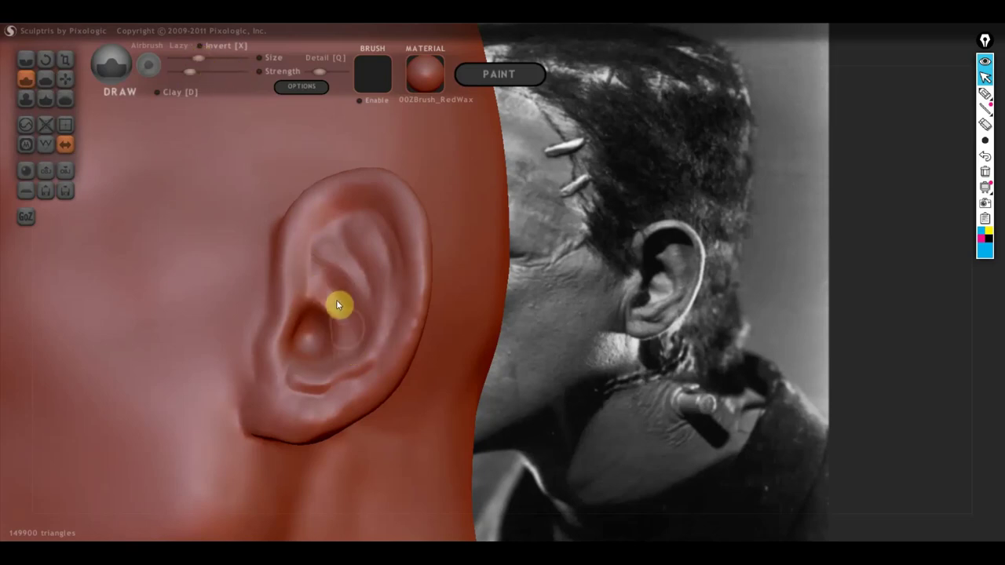
left_click_drag(329, 277, 343, 308)
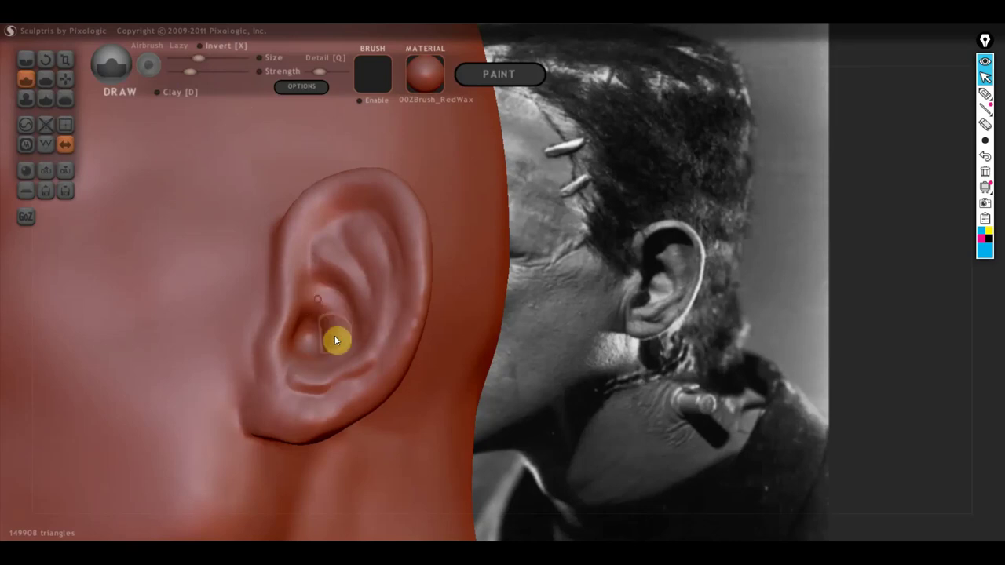
left_click_drag(335, 339, 326, 326)
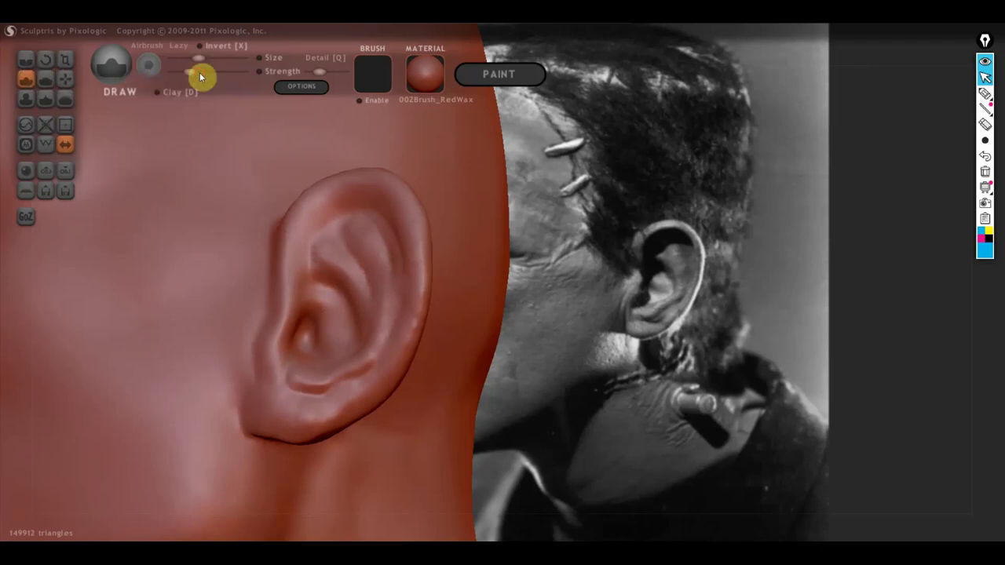
left_click_drag(196, 58, 189, 58)
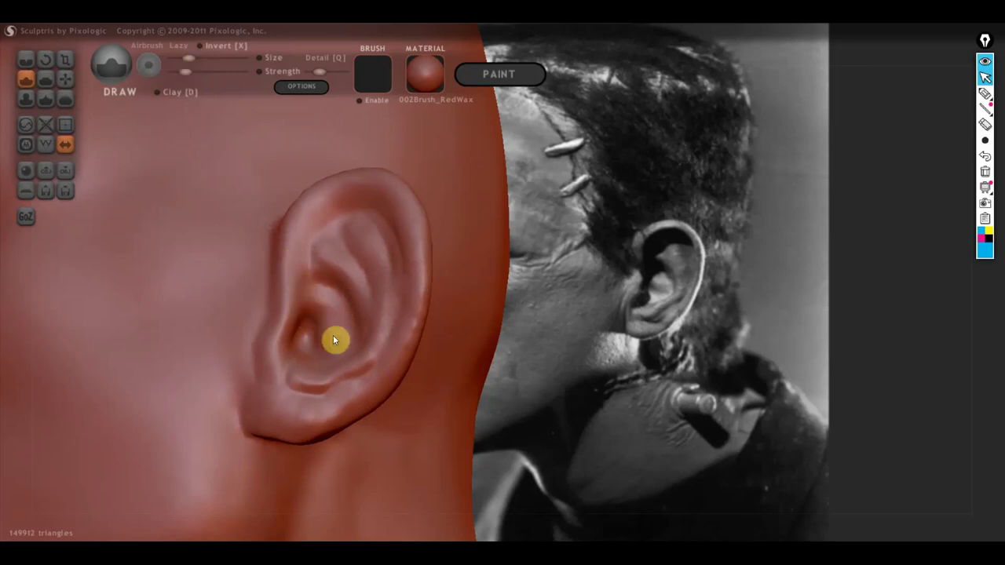
left_click_drag(349, 334, 316, 322)
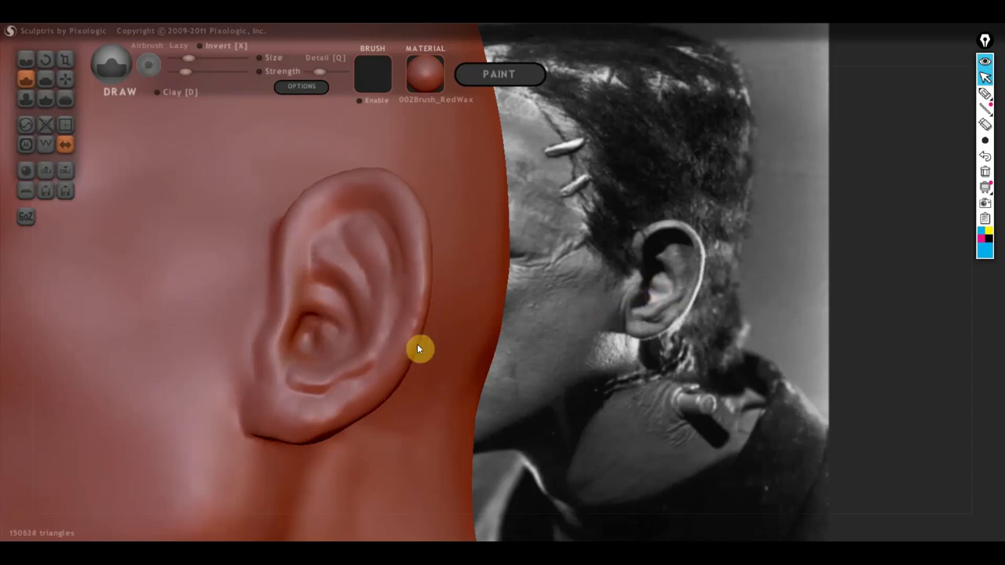
mouse_move(319, 336)
left_mouse_down()
mouse_move(307, 334)
mouse_move(303, 371)
mouse_move(293, 362)
mouse_move(310, 384)
mouse_move(306, 374)
left_mouse_up()
Raise the brush strength and deepen and refine the ear canal
left_click(196, 71)
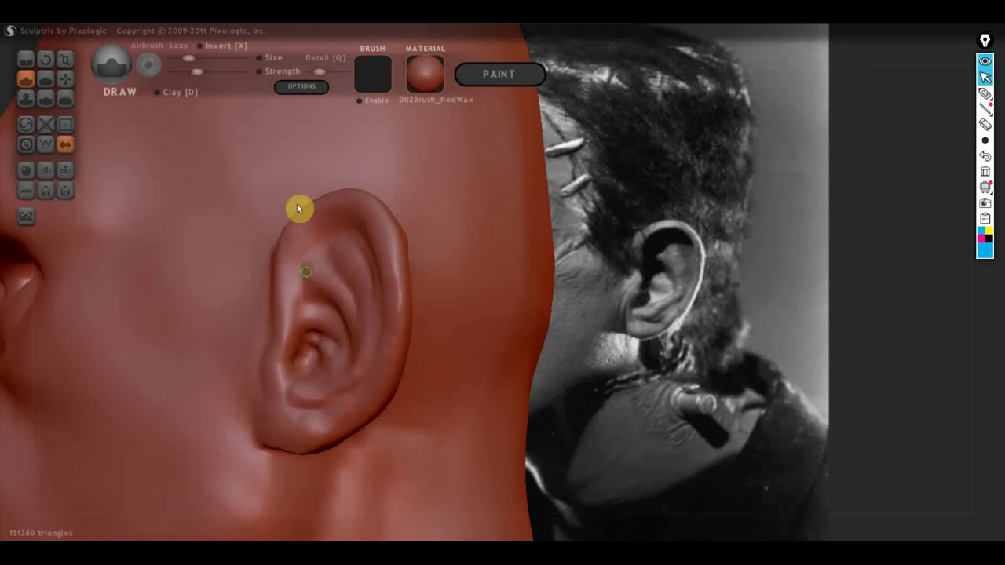
right_click_drag(297, 203, 298, 306)
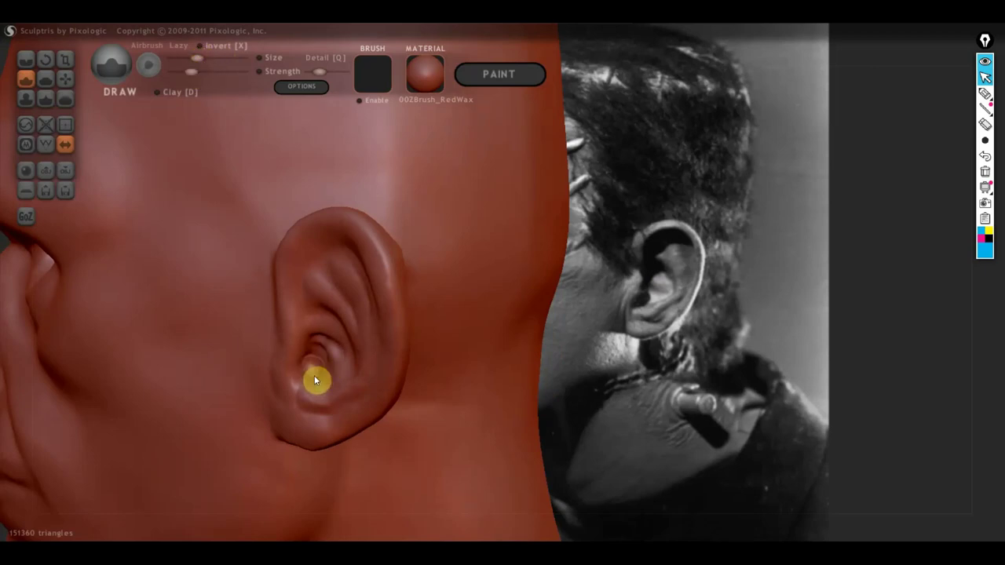
left_click_drag(312, 351, 317, 375)
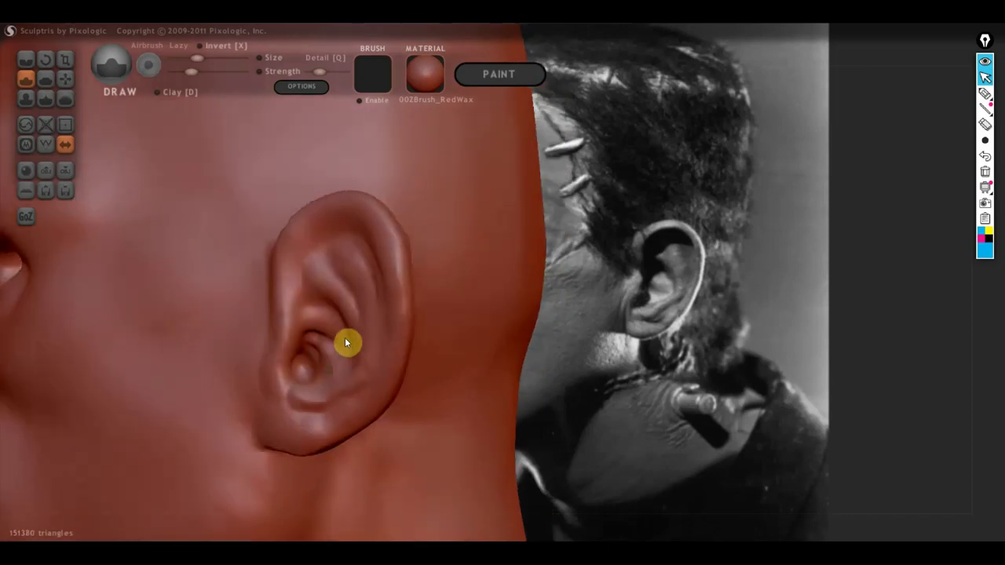
mouse_move(317, 375)
right_mouse_down()
mouse_move(305, 350)
mouse_move(318, 369)
right_mouse_up()
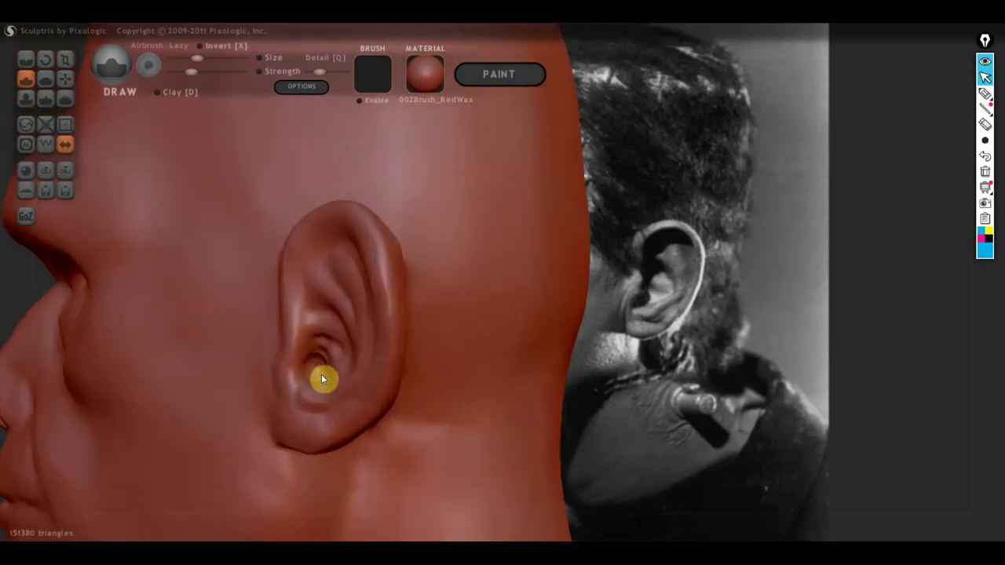
left_click_drag(322, 375, 316, 371)
right_click_drag(353, 379, 427, 401)
Sculpt horizontal wrinkle ridges across the forehead and dab a small mark on it
scroll(306, 366, "down", 5)
scroll(361, 346, "down", 2)
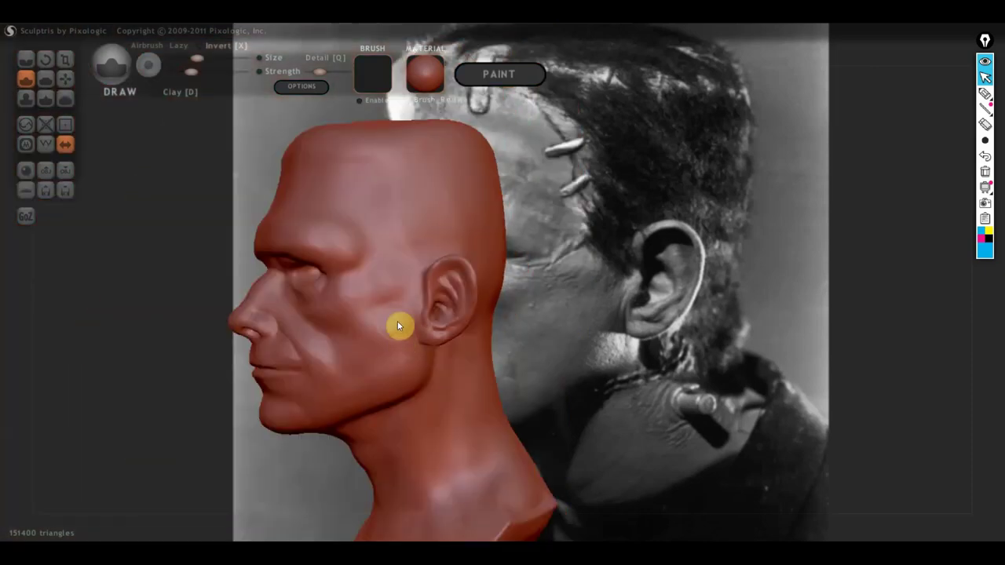
scroll(424, 337, "down", 2)
mouse_move(444, 350)
right_mouse_down()
mouse_move(531, 362)
mouse_move(574, 353)
mouse_move(481, 407)
mouse_move(484, 438)
mouse_move(502, 451)
right_mouse_up()
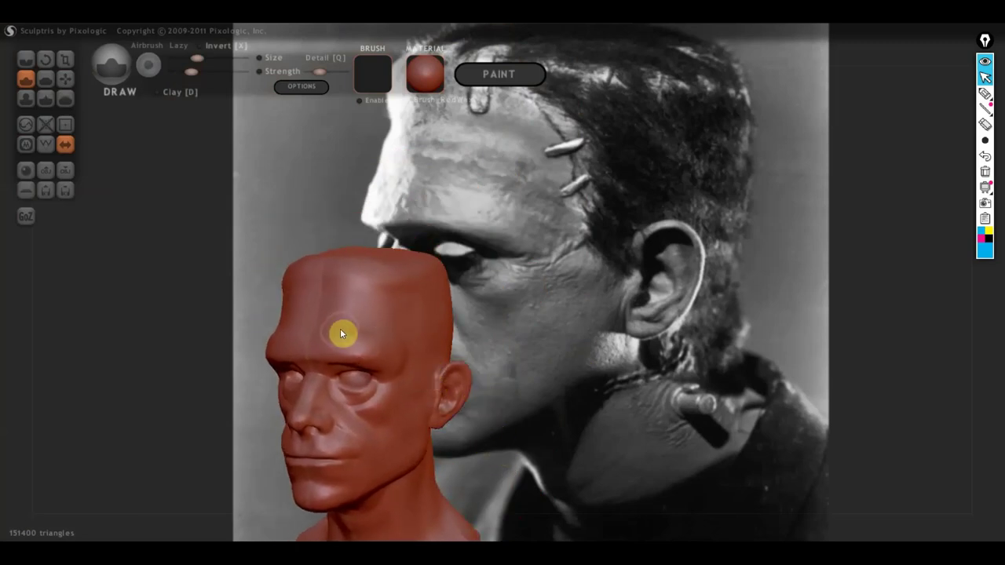
scroll(338, 327, "up", 1)
right_click_drag(337, 325, 394, 324)
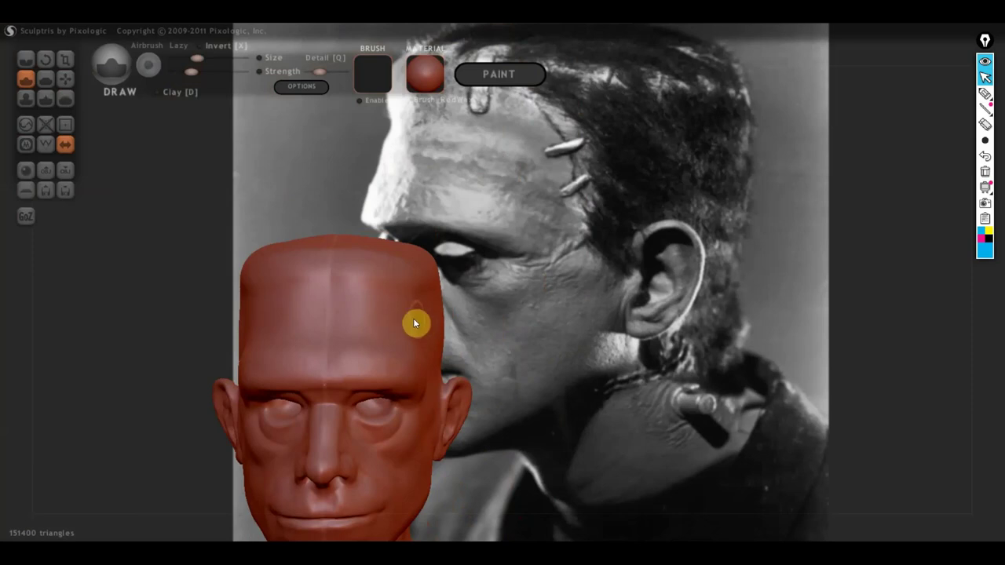
mouse_move(360, 318)
left_mouse_down()
mouse_move(317, 319)
mouse_move(397, 336)
left_mouse_up()
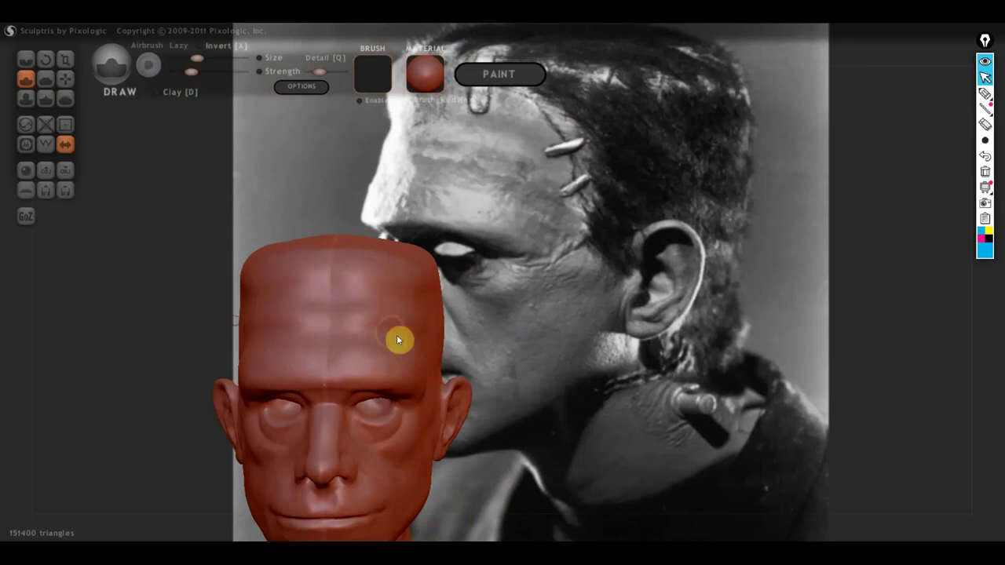
right_click_drag(389, 326, 318, 328)
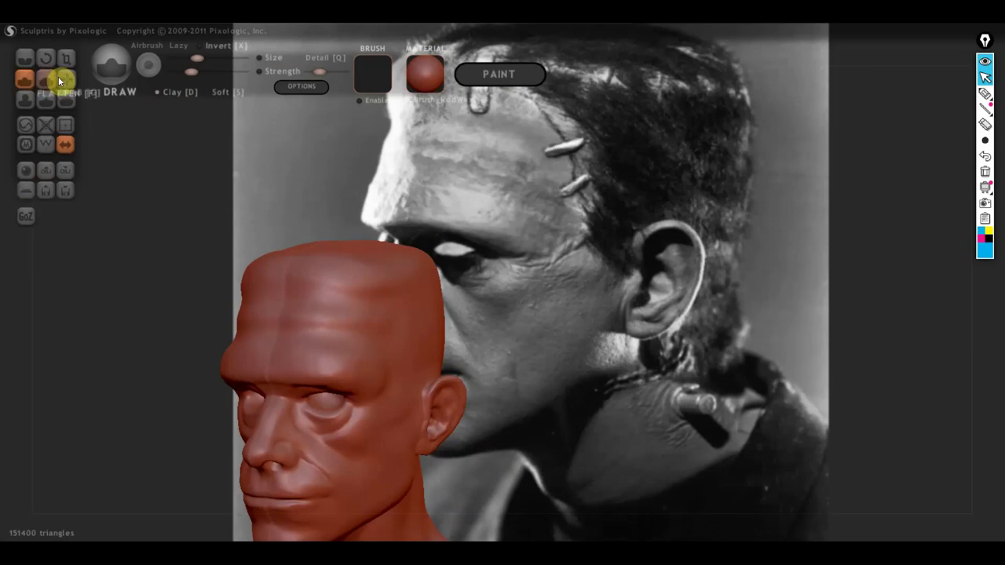
scroll(258, 255, "up", 2)
mouse_move(258, 255)
right_mouse_down("alt")
mouse_move(353, 335)
mouse_move(413, 325)
right_mouse_up("alt")
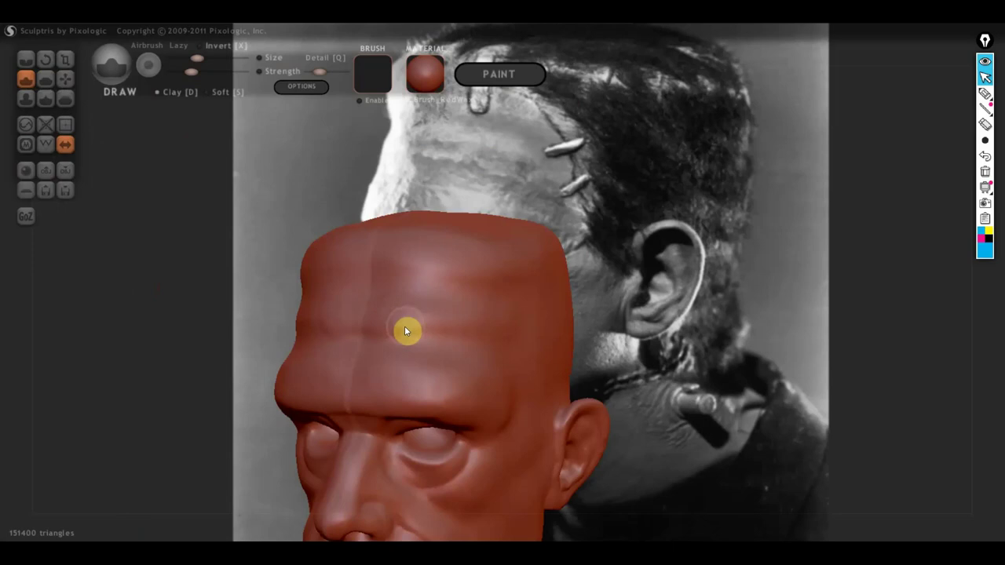
left_click(462, 321)
Carve a horizontal groove across the upper forehead and extend it along the side of the head
right_click_drag(453, 325, 371, 312)
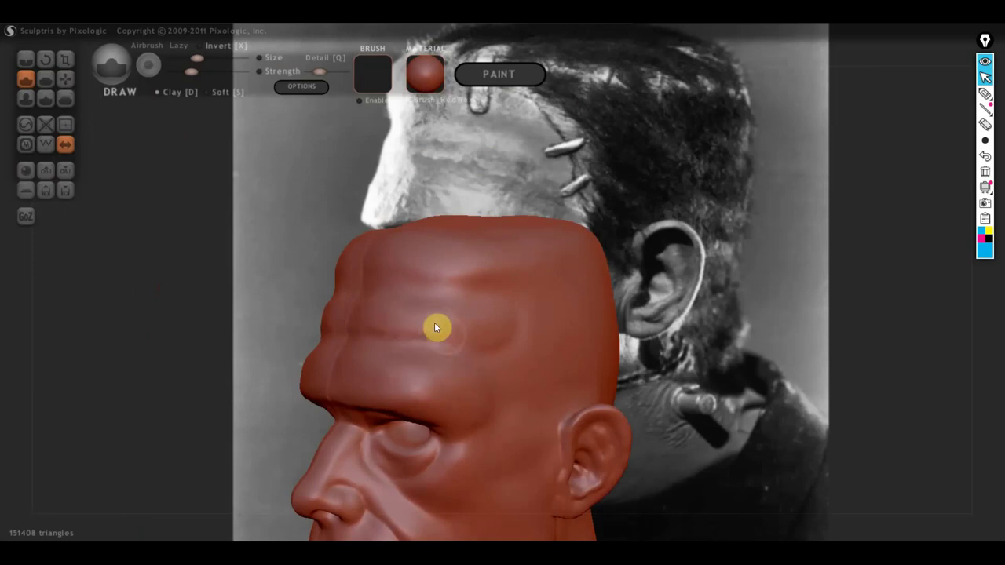
left_click_drag(385, 253, 510, 272)
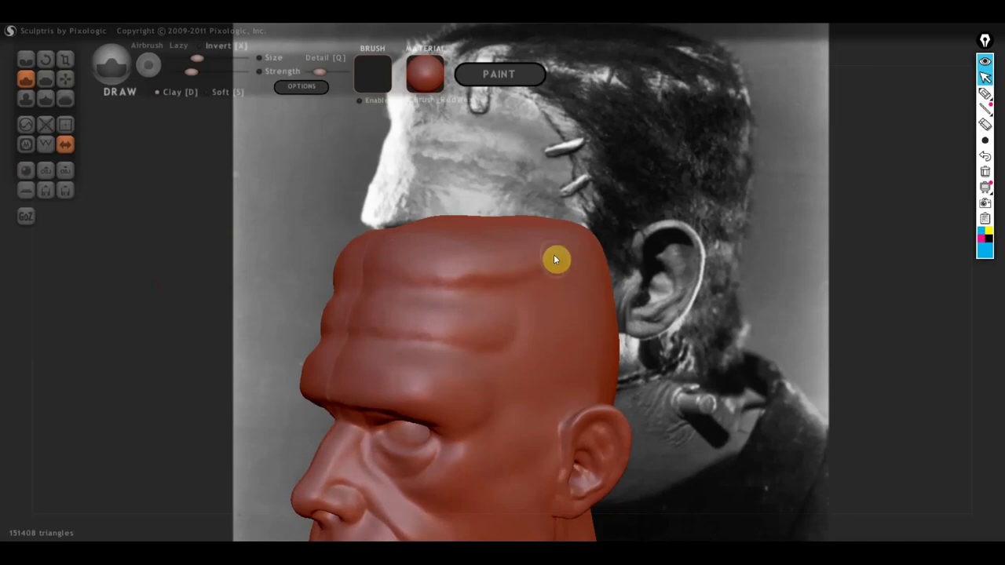
mouse_move(585, 253)
right_mouse_down()
mouse_move(591, 259)
mouse_move(432, 249)
right_mouse_up()
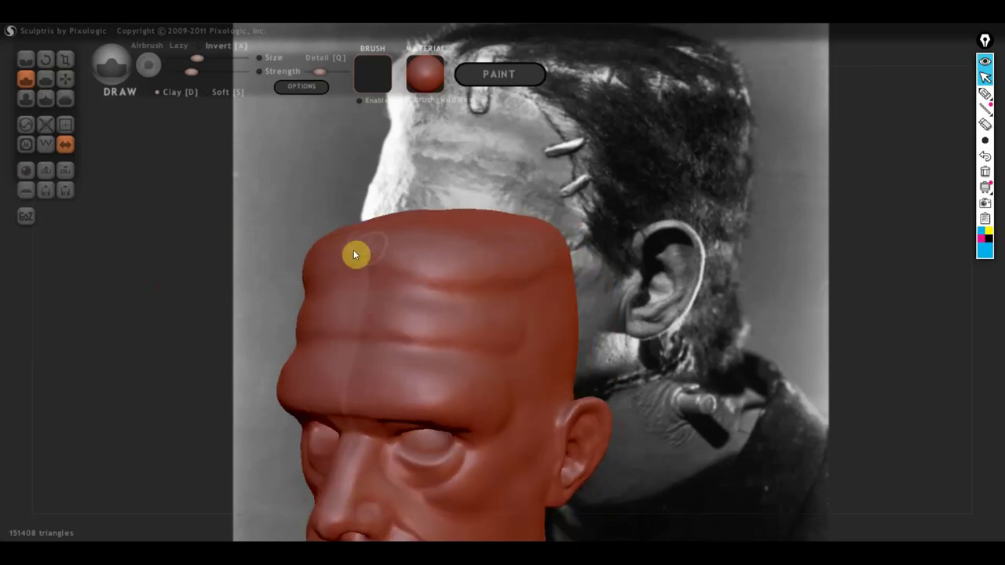
mouse_move(427, 256)
right_mouse_down()
mouse_move(504, 253)
mouse_move(520, 291)
right_mouse_up()
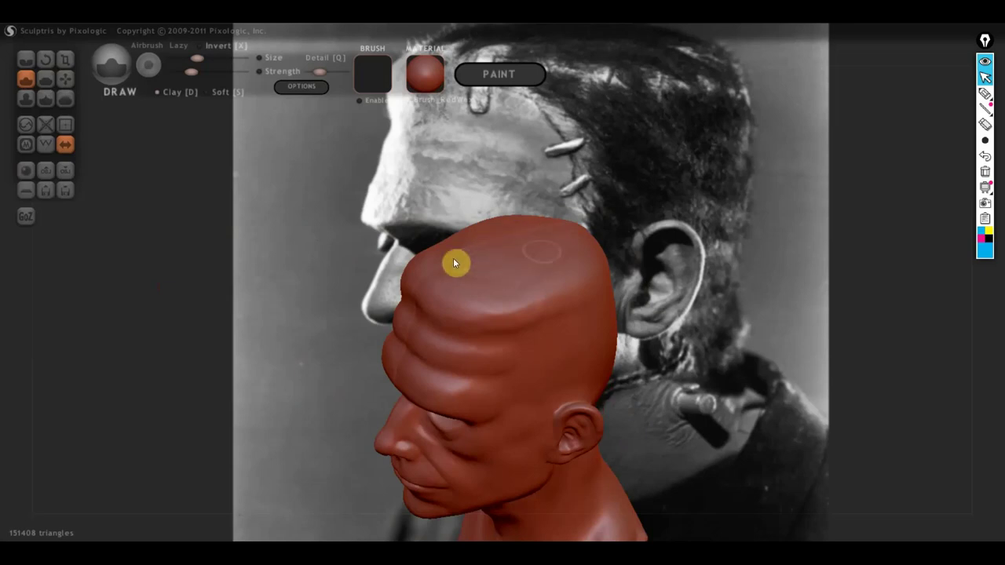
mouse_move(500, 240)
right_mouse_down()
mouse_move(545, 213)
mouse_move(525, 189)
mouse_move(492, 240)
mouse_move(475, 320)
right_mouse_up()
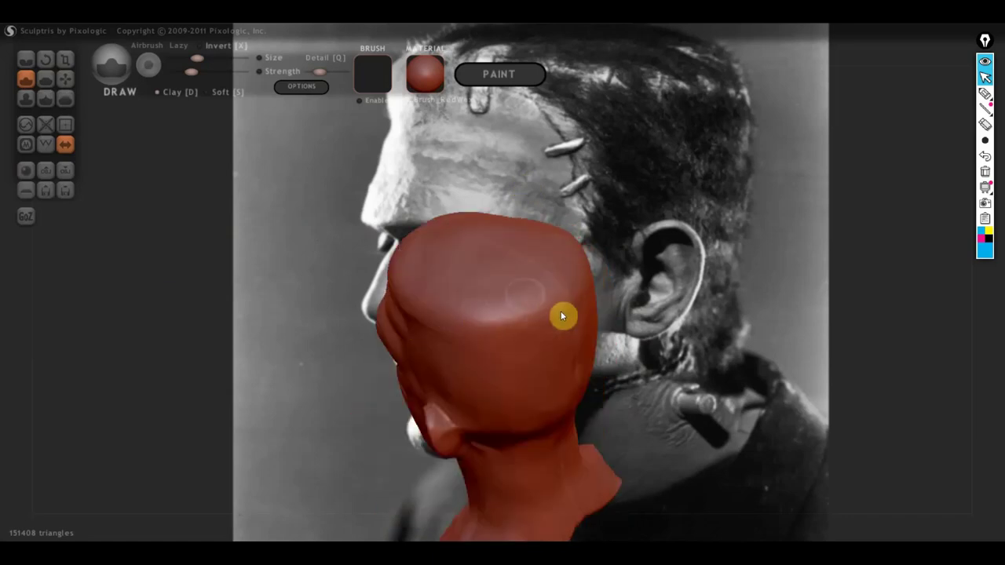
mouse_move(474, 307)
right_mouse_down()
mouse_move(494, 321)
mouse_move(526, 263)
right_mouse_up()
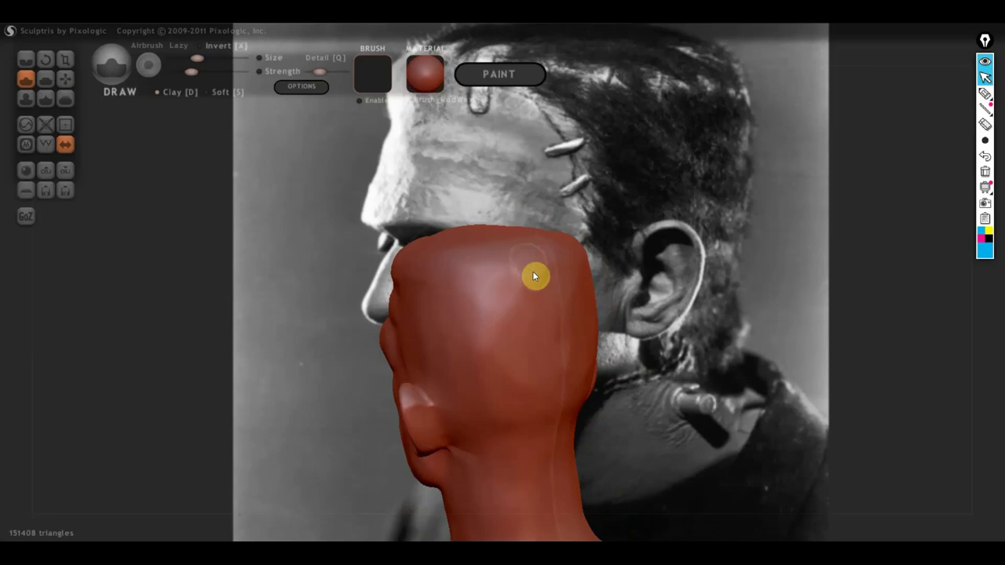
left_click_drag(483, 277, 463, 268)
right_click_drag(421, 272, 515, 274)
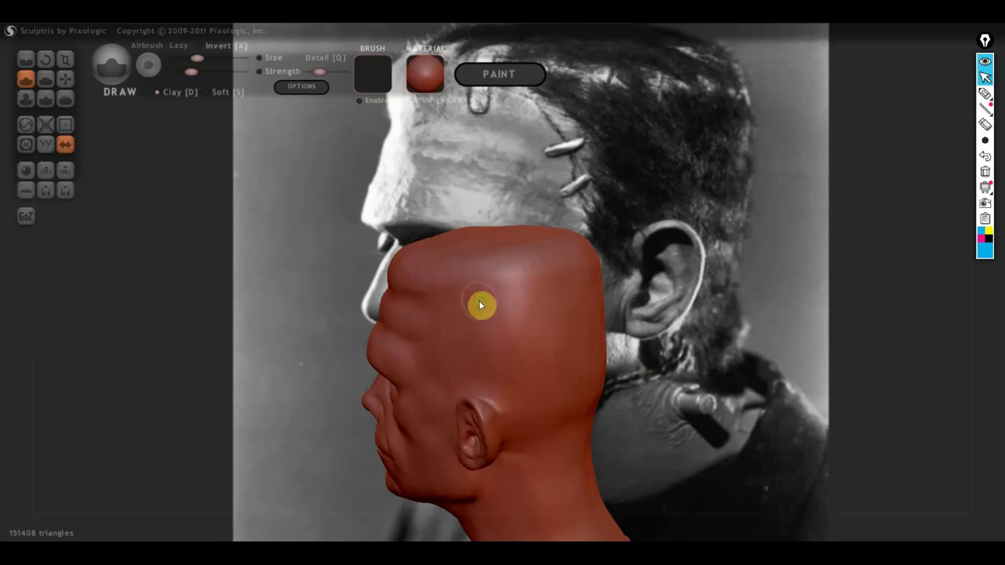
right_click_drag(479, 302, 666, 276)
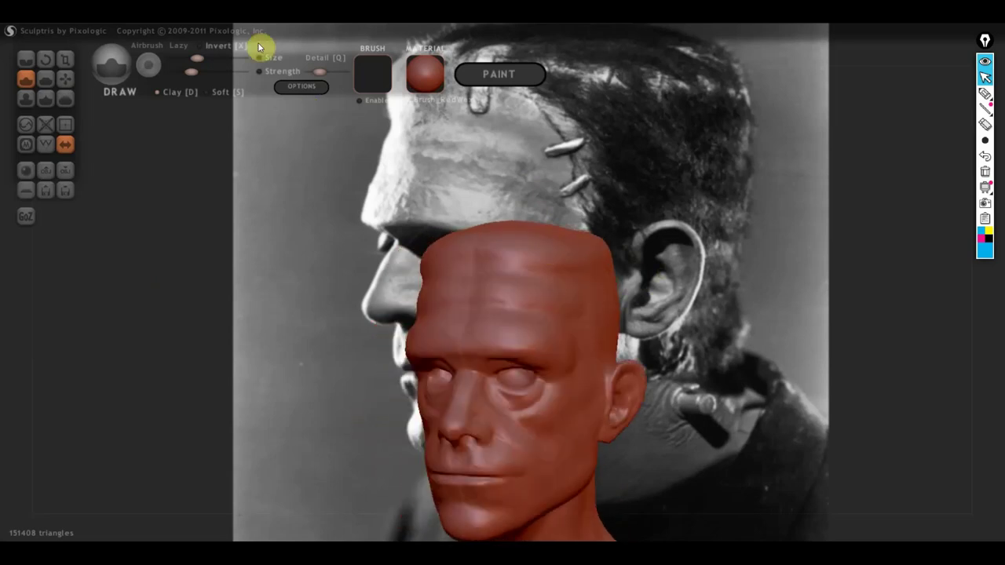
Select Grab, lower its strength, and inspect the skull top and side profile
left_click(65, 78)
mouse_move(497, 293)
right_mouse_down()
mouse_move(542, 297)
mouse_move(517, 273)
right_mouse_up()
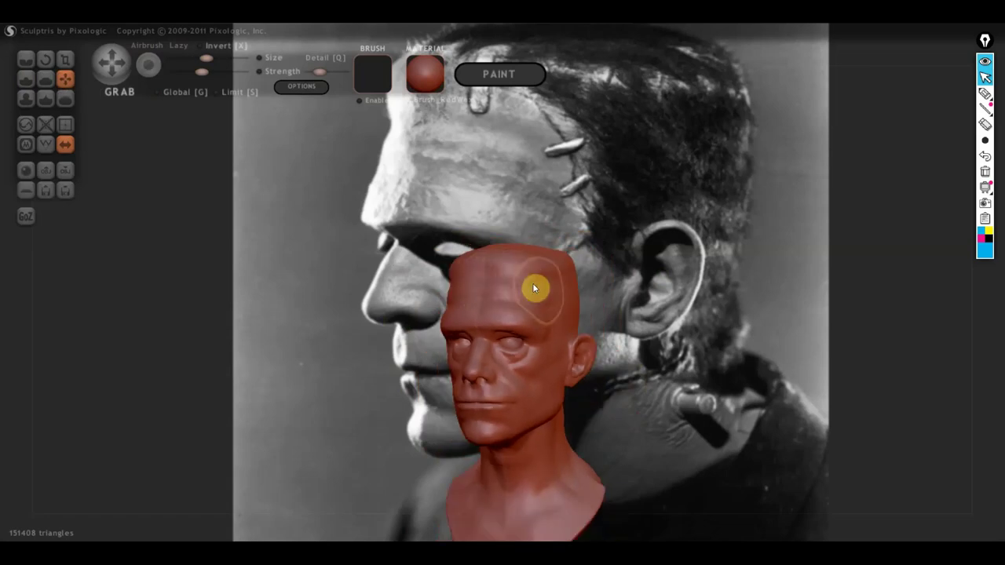
scroll(566, 304, "up", 2)
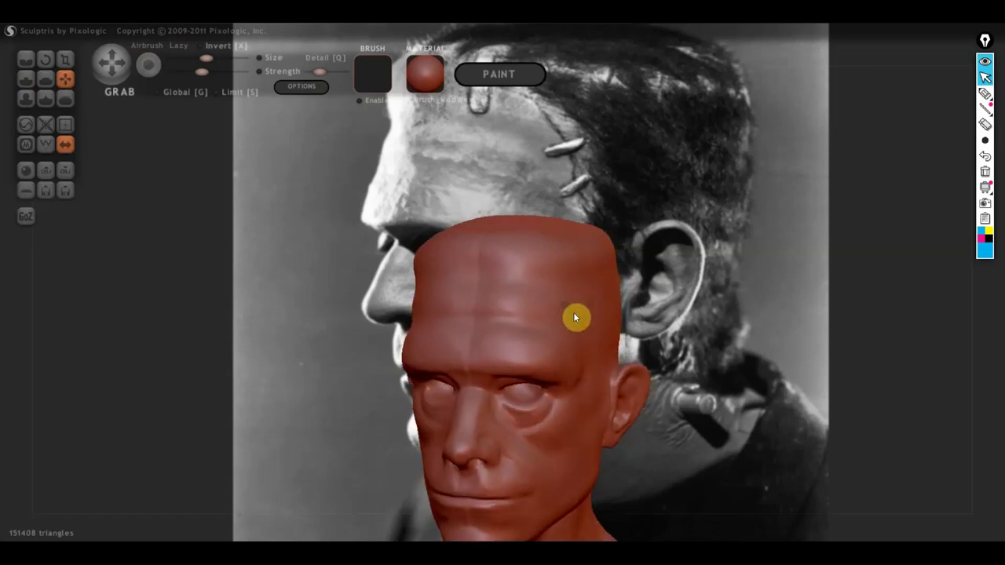
mouse_move(574, 316)
right_mouse_down()
mouse_move(612, 353)
mouse_move(550, 352)
mouse_move(601, 382)
mouse_move(619, 409)
mouse_move(564, 380)
mouse_move(549, 322)
right_mouse_up()
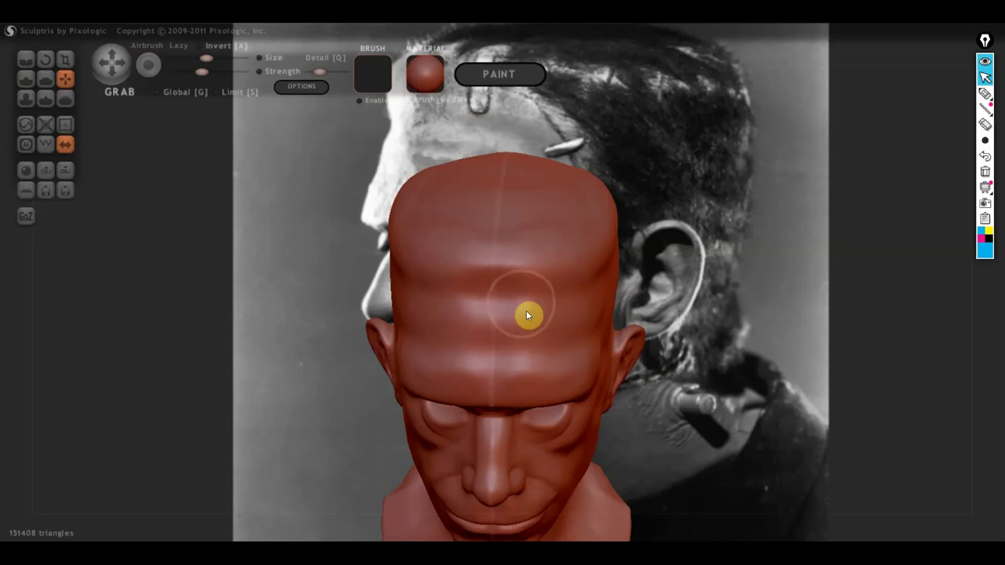
mouse_move(522, 329)
right_mouse_down()
mouse_move(438, 339)
mouse_move(366, 312)
mouse_move(353, 290)
right_mouse_up()
right_click_drag(415, 270, 482, 292)
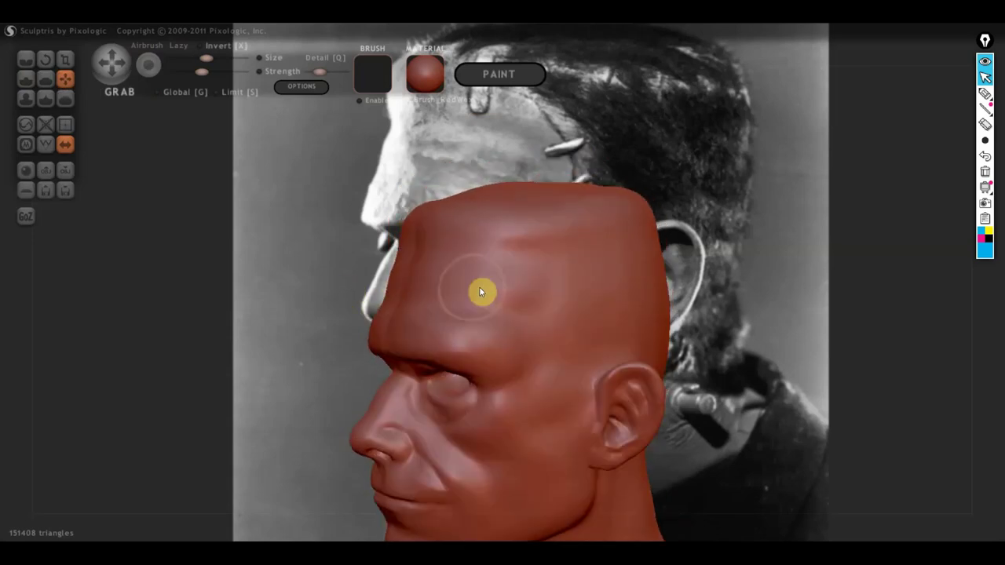
scroll(414, 281, "up", 2)
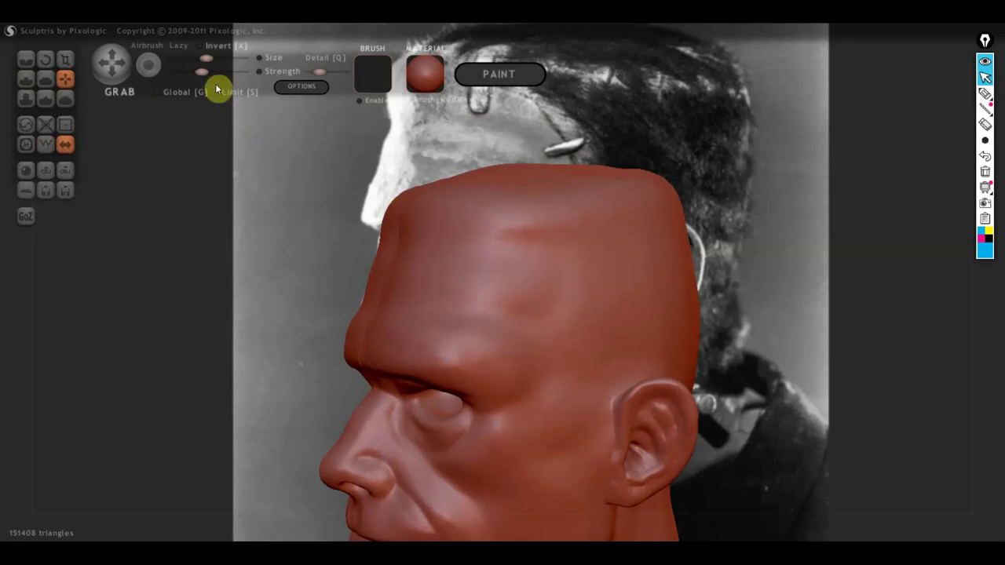
left_click_drag(202, 71, 193, 72)
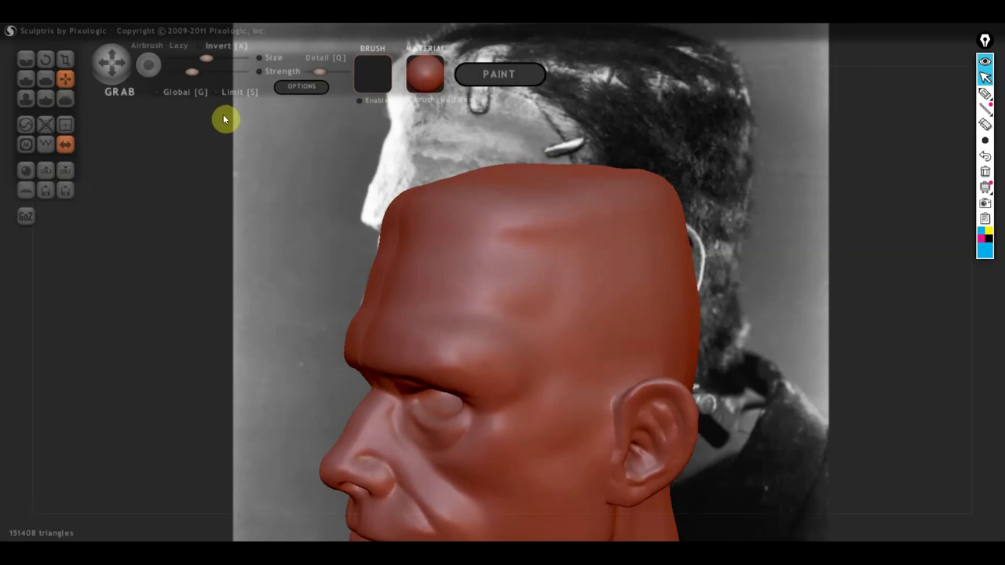
mouse_move(423, 283)
right_mouse_down()
mouse_move(507, 314)
mouse_move(539, 314)
right_mouse_up()
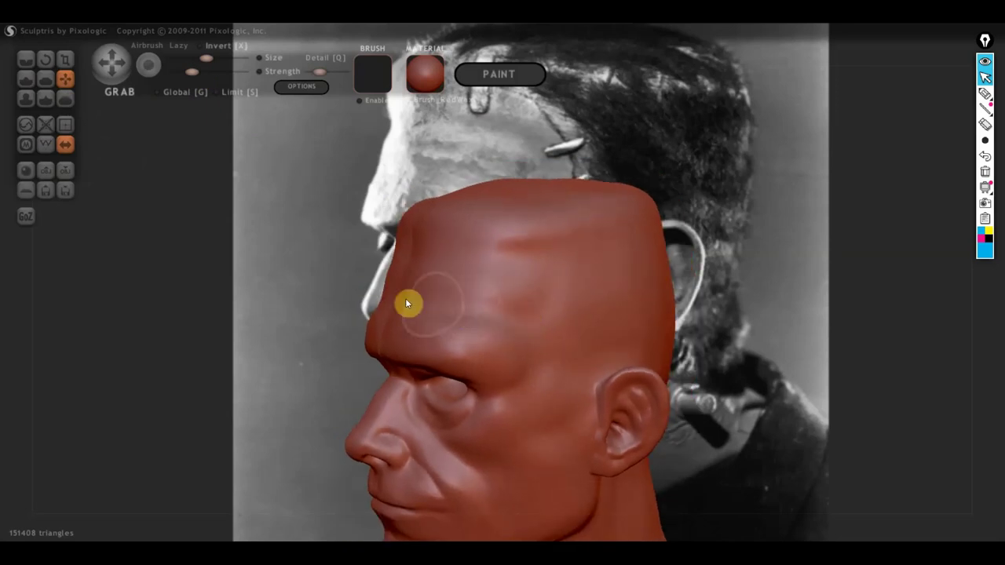
Enlarge the Draw brush and dab a small rounded bump on the left forehead
left_click(33, 80)
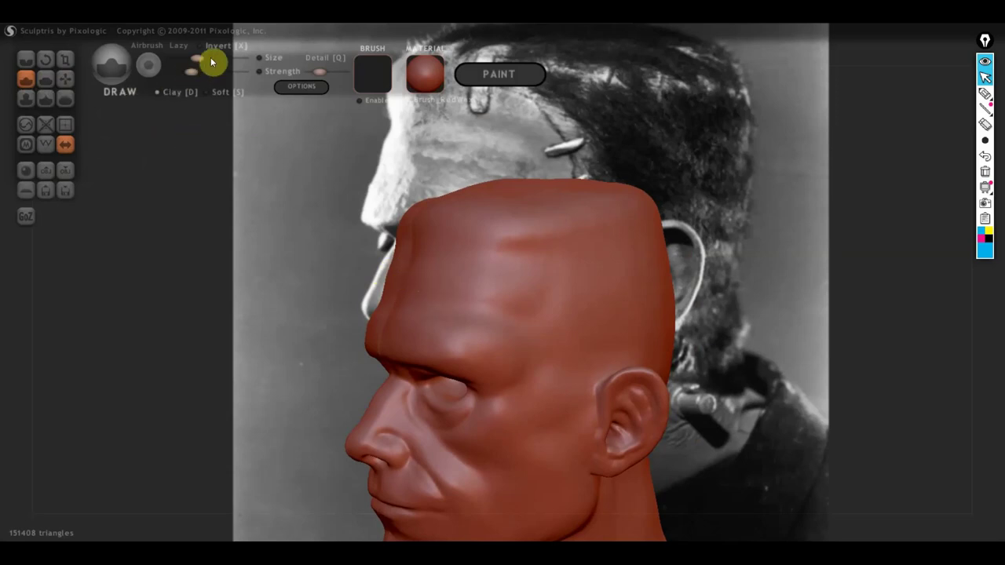
left_click_drag(213, 61, 206, 60)
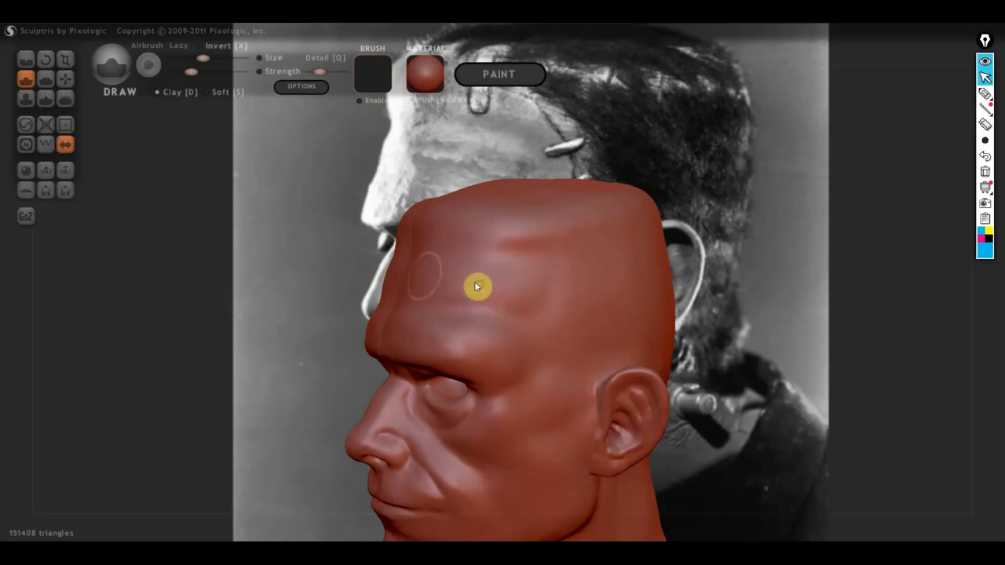
left_click(494, 284)
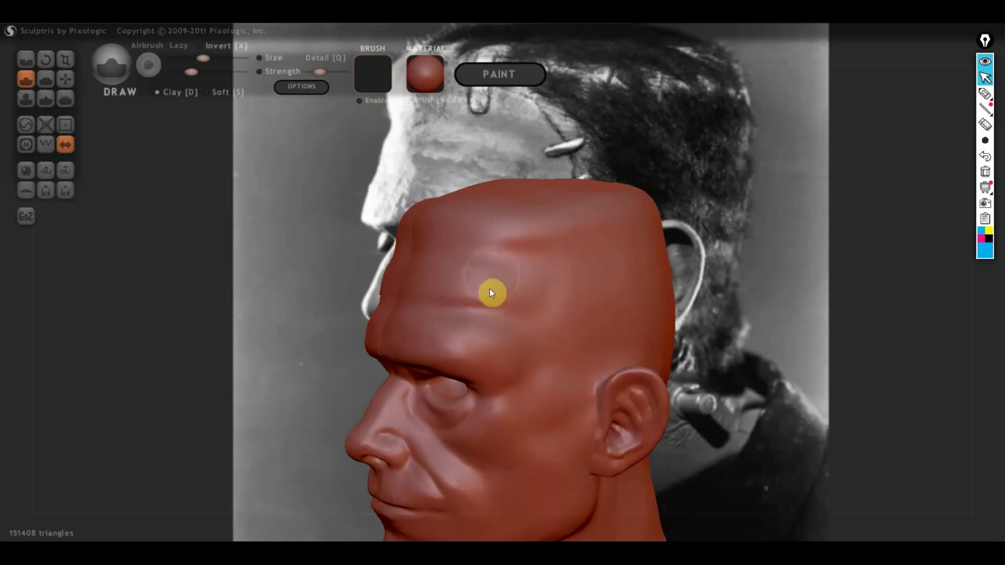
left_click_drag(490, 289, 498, 284)
scroll(383, 287, "up", 3)
left_click(985, 94)
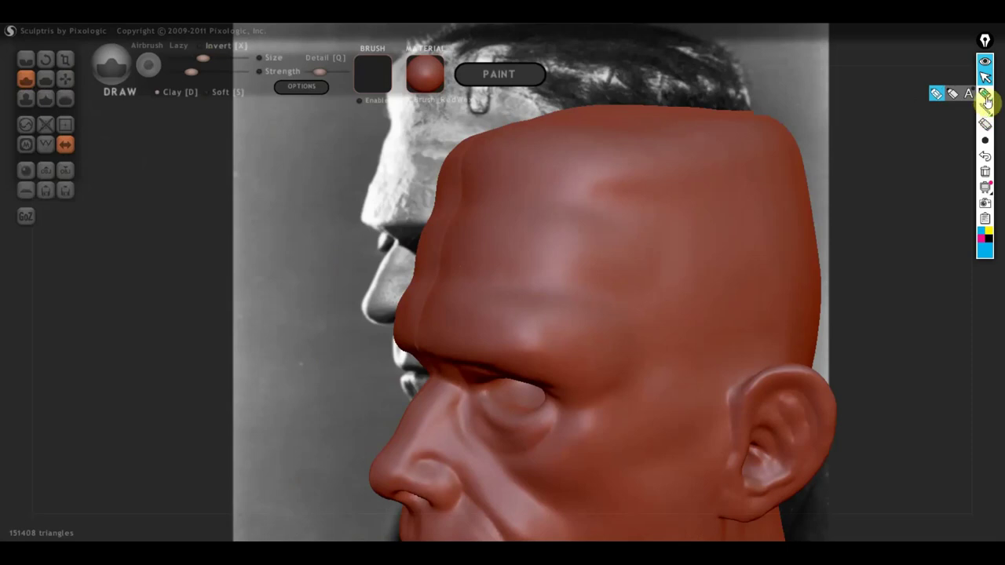
left_click_drag(443, 227, 417, 292)
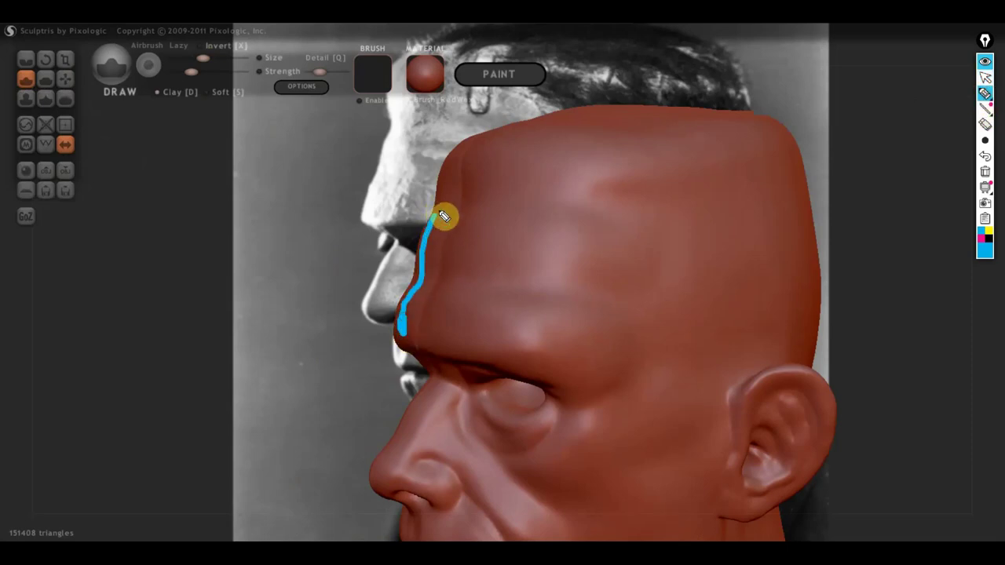
mouse_move(433, 187)
left_mouse_down()
mouse_move(438, 214)
mouse_move(425, 158)
left_mouse_up()
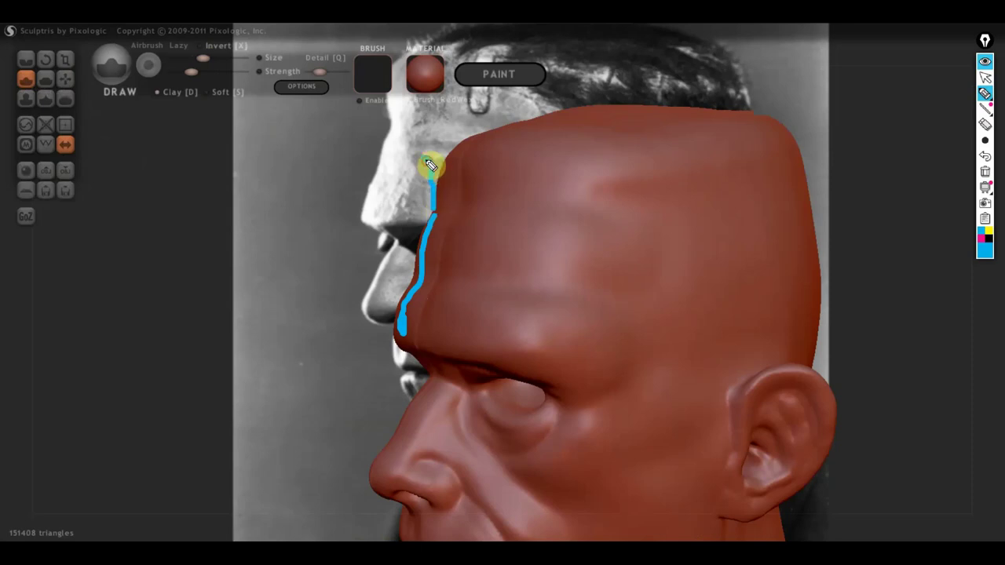
mouse_move(482, 130)
left_mouse_down()
mouse_move(415, 148)
mouse_move(426, 197)
left_mouse_up()
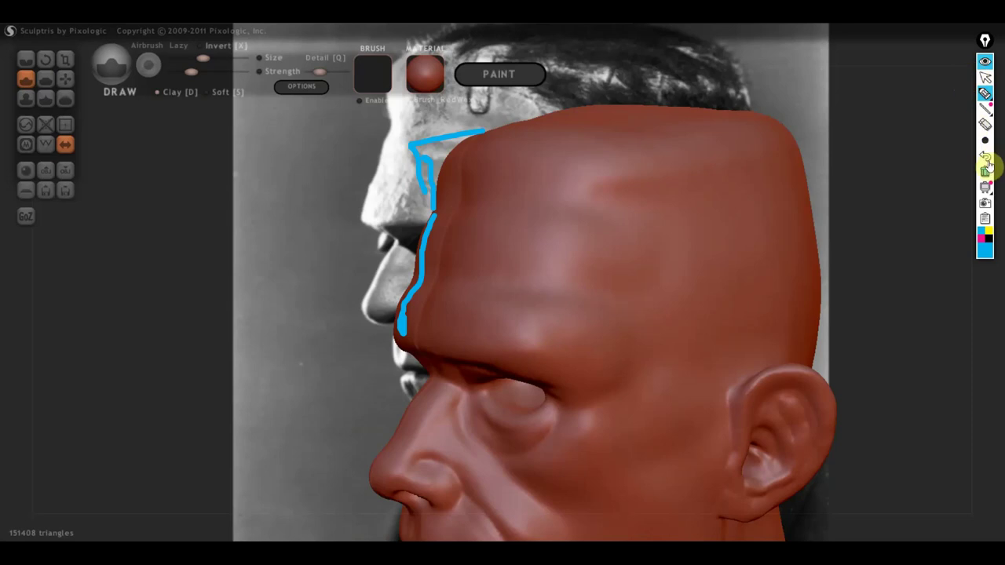
left_click(985, 171)
left_click(985, 77)
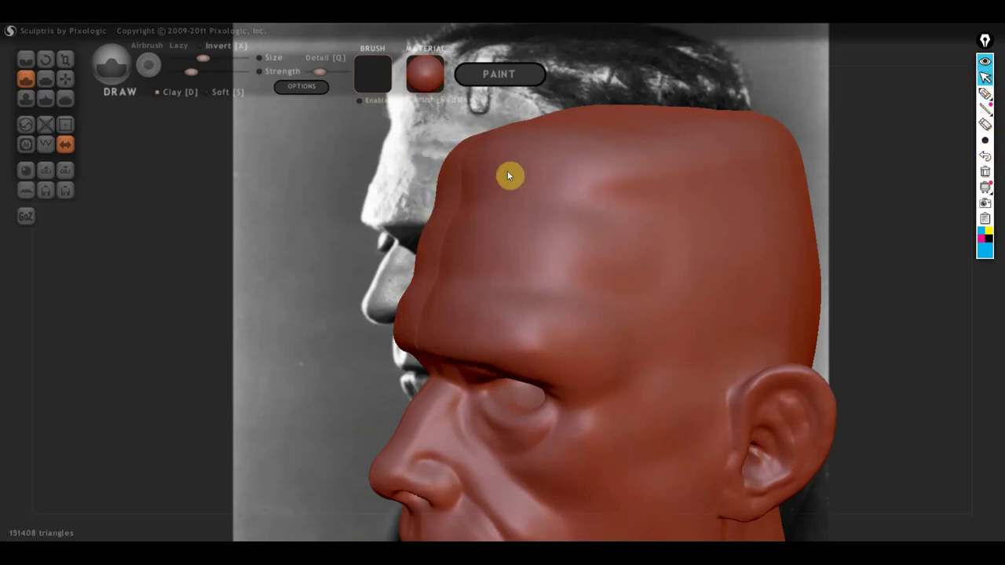
With Grab, smooth the lower face ridges and pull the forehead forward into a creased brow
left_click(65, 80)
scroll(590, 202, "down", 2)
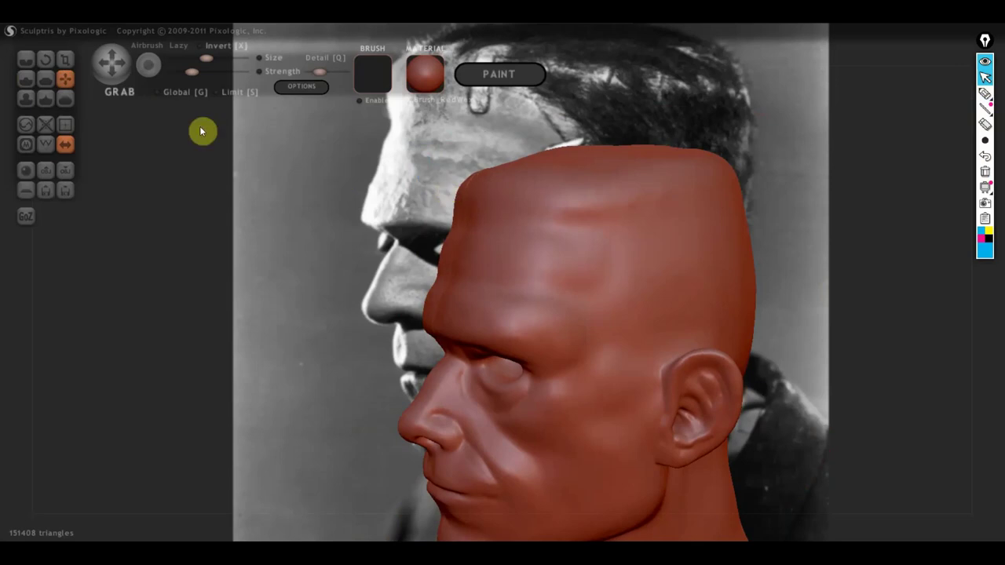
left_click_drag(202, 128, 499, 331)
scroll(499, 331, "down", 2)
scroll(463, 294, "down", 2)
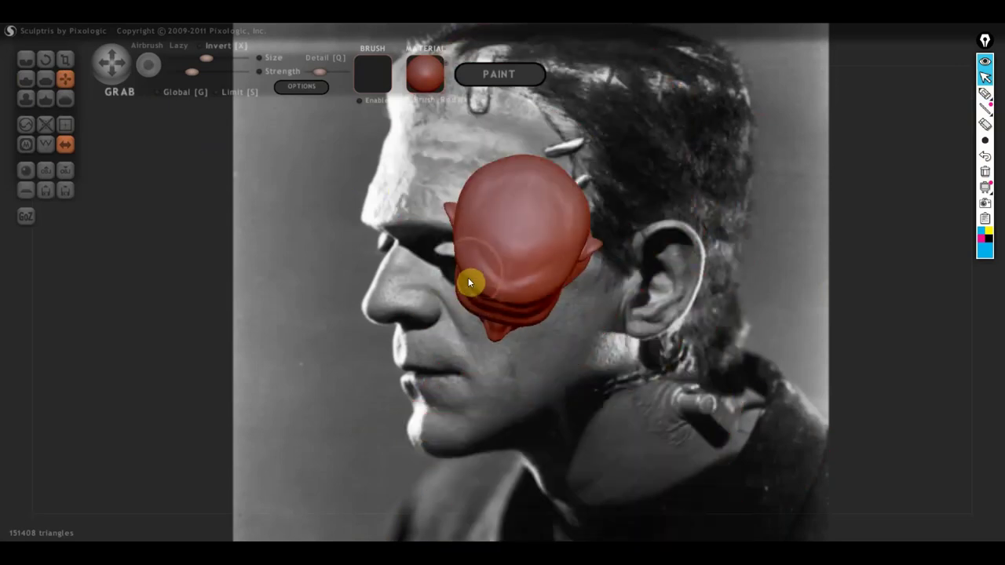
mouse_move(459, 288)
left_mouse_down()
mouse_move(469, 271)
mouse_move(498, 275)
mouse_move(501, 296)
left_mouse_up()
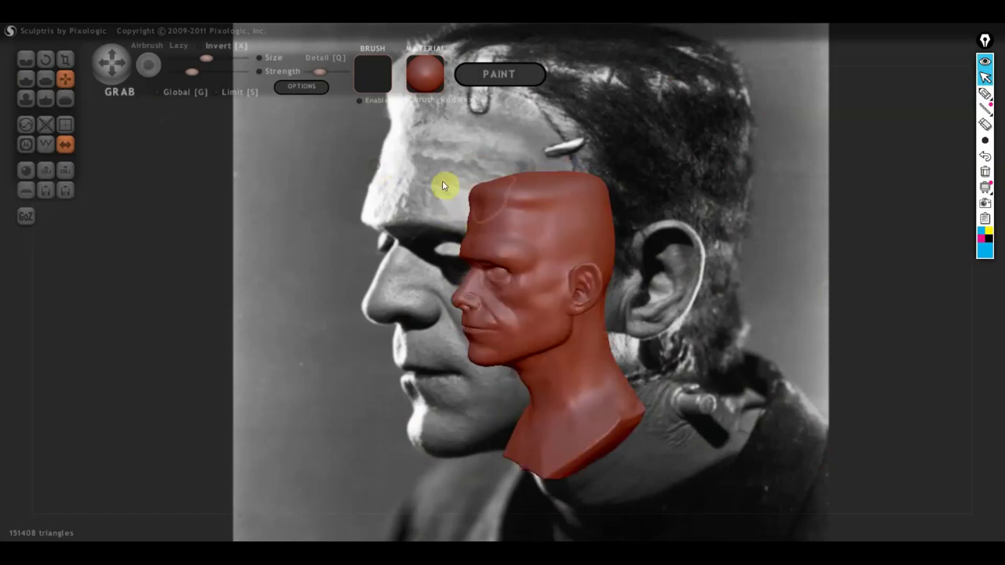
scroll(442, 186, "up", 3)
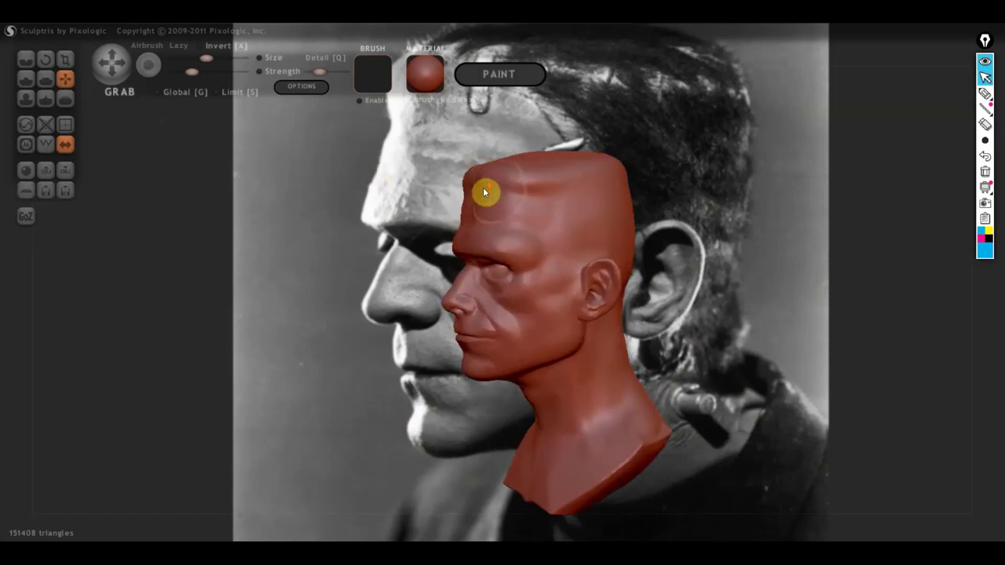
left_click_drag(510, 189, 476, 170)
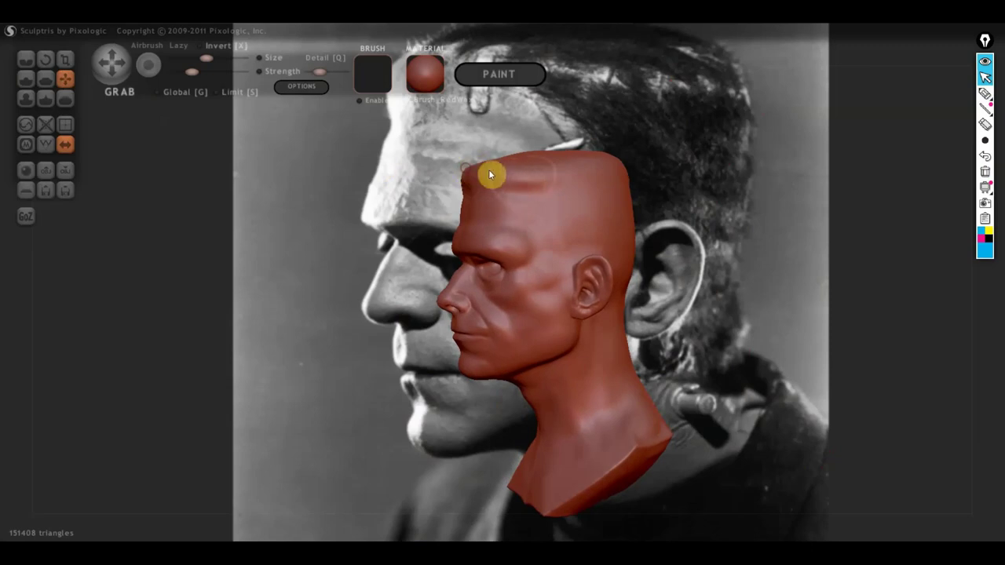
mouse_move(489, 170)
right_mouse_down()
mouse_move(470, 228)
mouse_move(460, 205)
mouse_move(528, 284)
mouse_move(493, 295)
mouse_move(590, 227)
mouse_move(583, 197)
right_mouse_up()
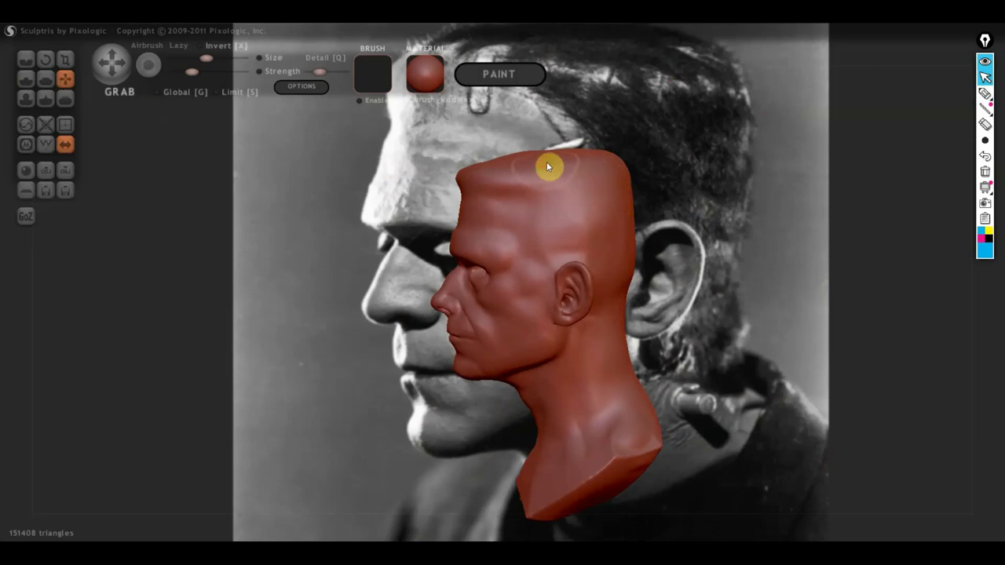
mouse_move(581, 233)
right_mouse_down()
mouse_move(588, 205)
mouse_move(620, 217)
mouse_move(667, 275)
mouse_move(715, 212)
mouse_move(702, 192)
right_mouse_up()
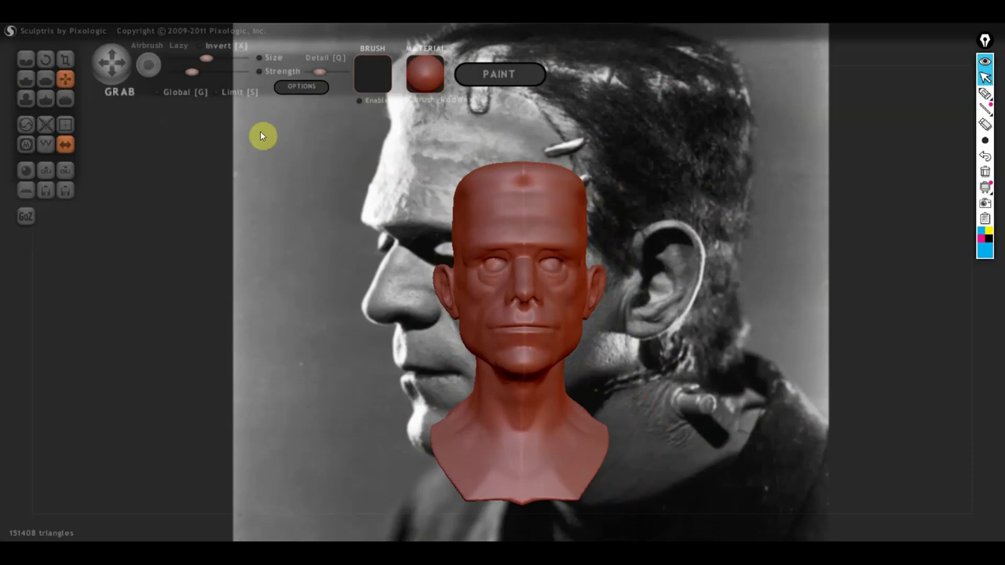
Use the Flatten brush to plane the skull top and smooth down the forehead ridge
left_click(45, 78)
scroll(546, 206, "up", 2)
scroll(590, 213, "up", 2)
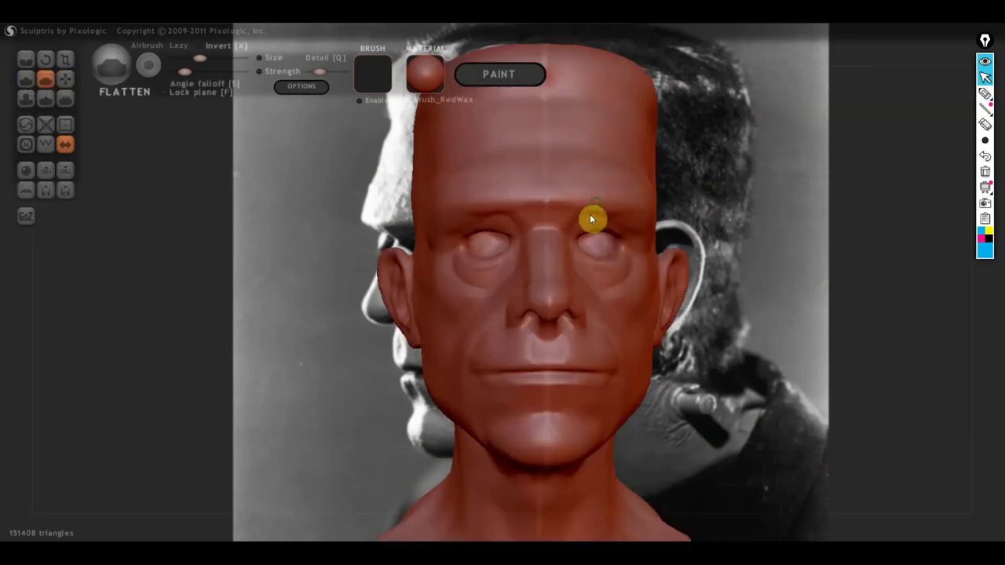
mouse_move(590, 213)
right_mouse_down("alt")
mouse_move(555, 377)
mouse_move(564, 285)
right_mouse_up("alt")
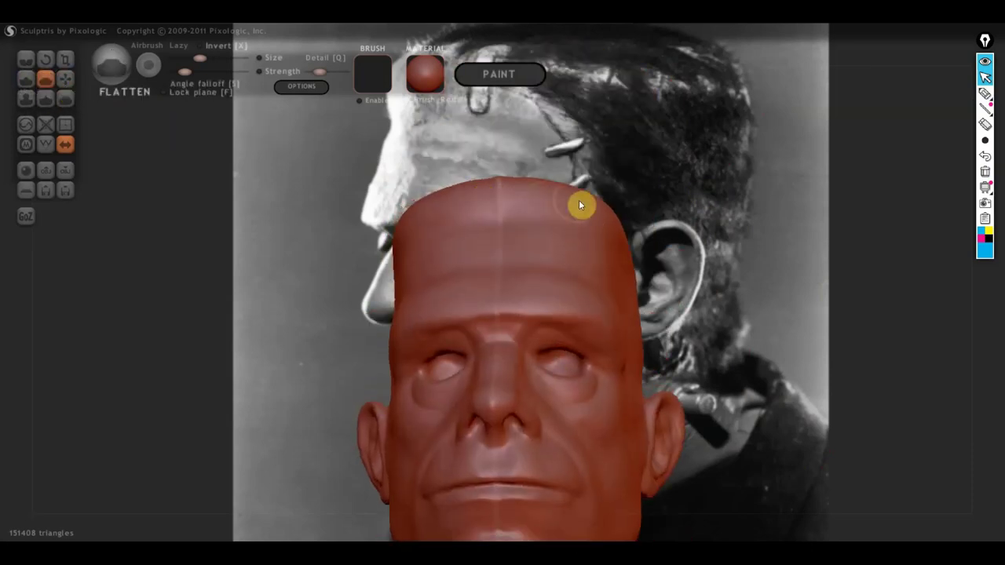
left_click_drag(572, 198, 429, 220)
right_click_drag(548, 209, 540, 283)
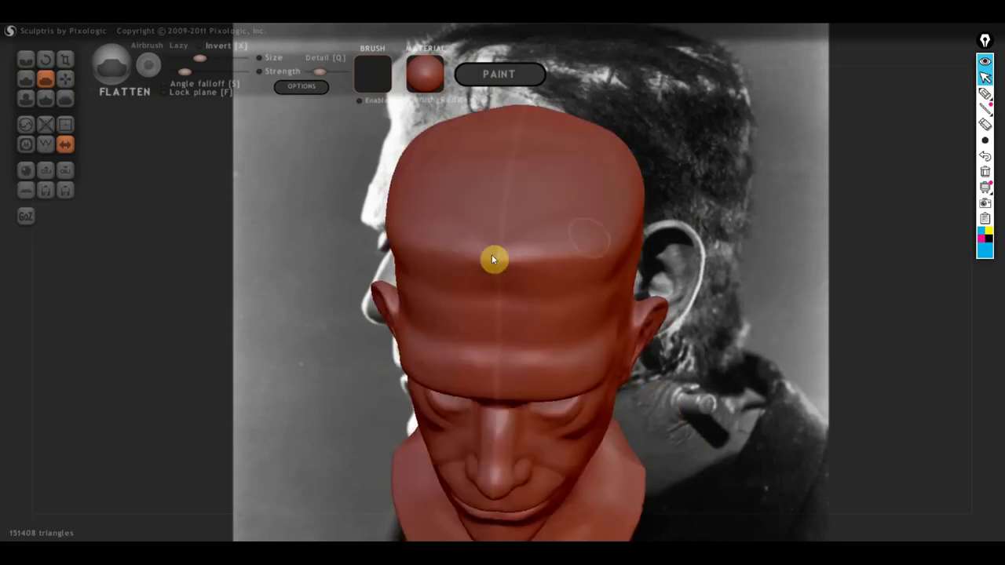
mouse_move(493, 259)
left_mouse_down()
mouse_move(541, 244)
mouse_move(430, 235)
left_mouse_up()
mouse_move(556, 252)
right_mouse_down()
mouse_move(456, 199)
mouse_move(477, 199)
mouse_move(552, 256)
mouse_move(493, 216)
right_mouse_up()
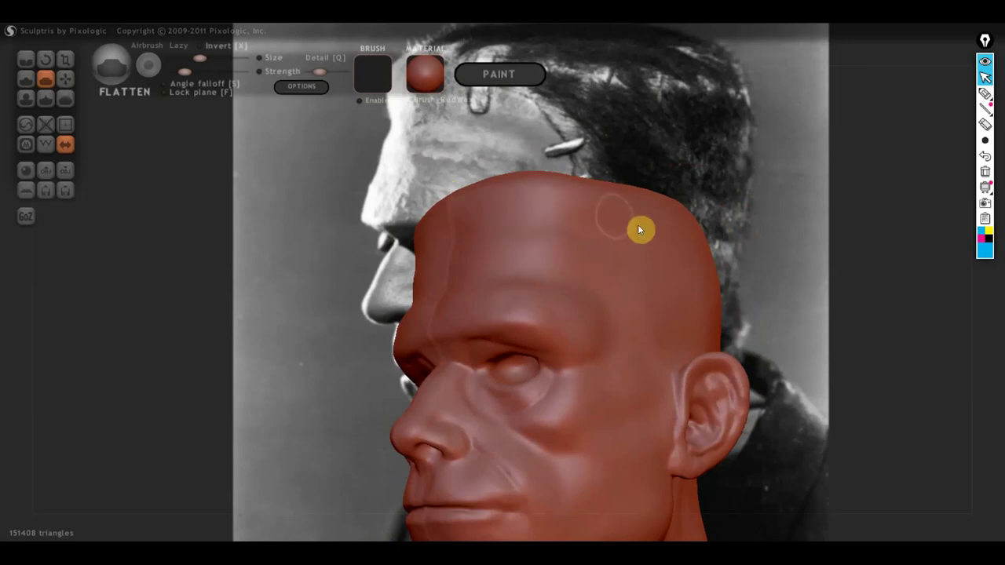
mouse_move(633, 210)
right_mouse_down()
mouse_move(702, 258)
mouse_move(731, 217)
mouse_move(666, 171)
right_mouse_up()
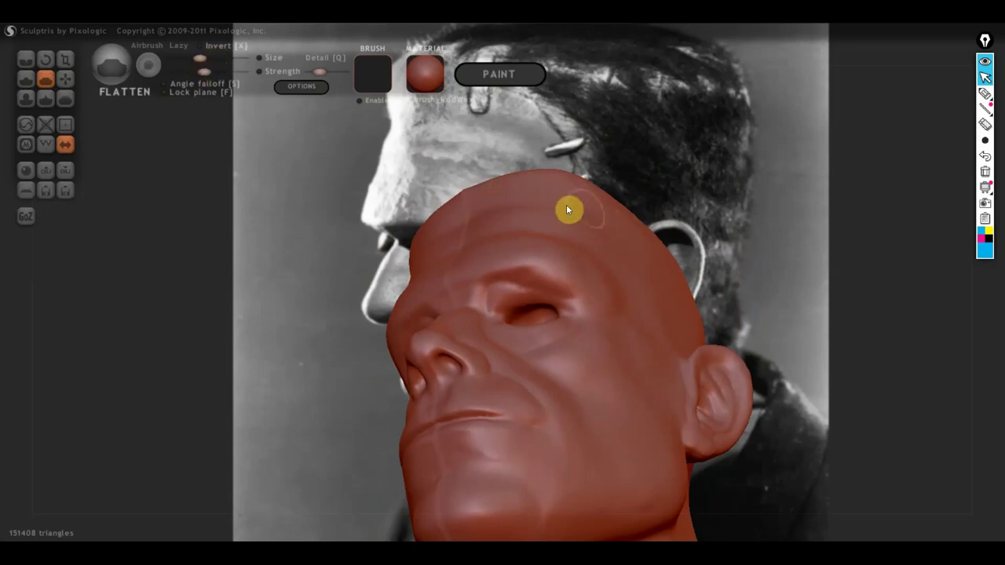
mouse_move(636, 234)
right_mouse_down()
mouse_move(584, 302)
mouse_move(525, 318)
mouse_move(615, 319)
mouse_move(564, 320)
right_mouse_up()
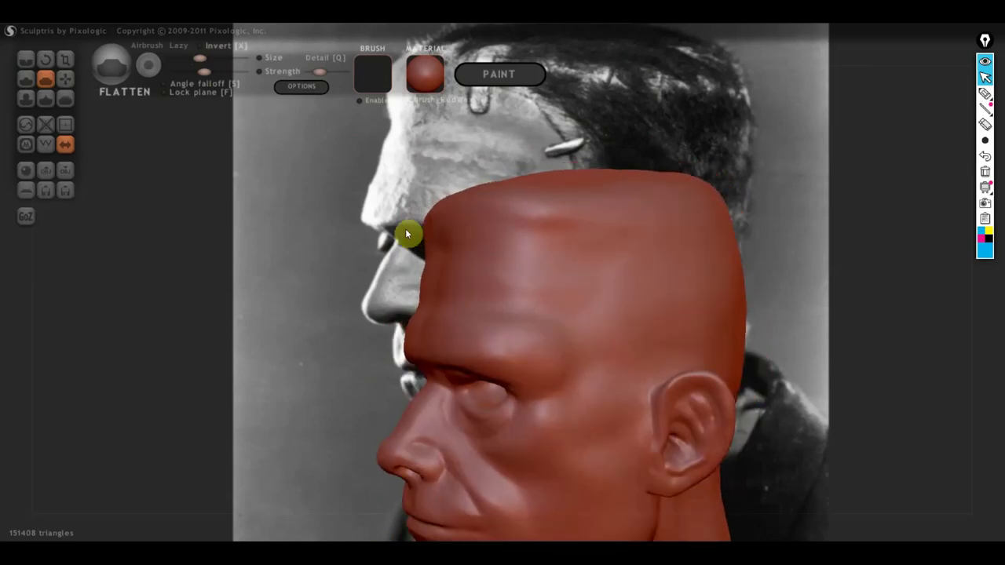
right_click_drag(443, 250, 554, 259)
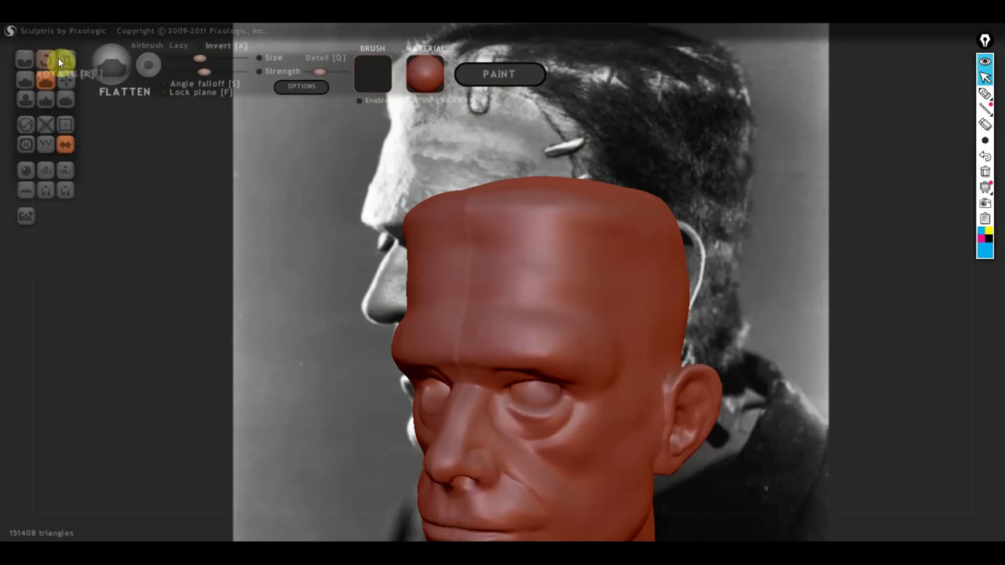
Switch to the Draw brush and orbit the head to check forehead, cheeks and mouth from below, front and profile
left_click(23, 77)
right_click_drag(490, 271, 499, 253)
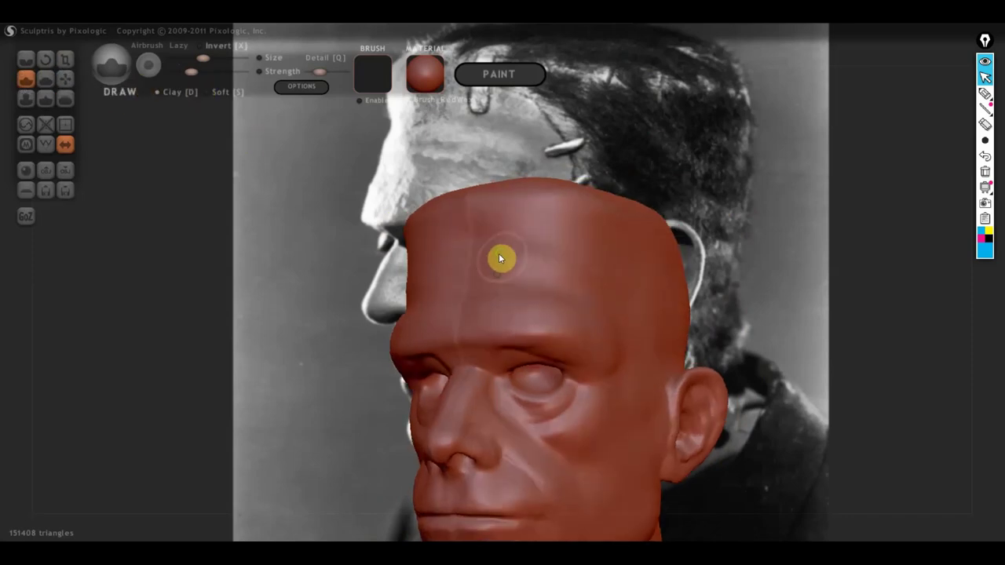
scroll(527, 215, "up", 2)
right_click_drag(527, 216, 525, 187)
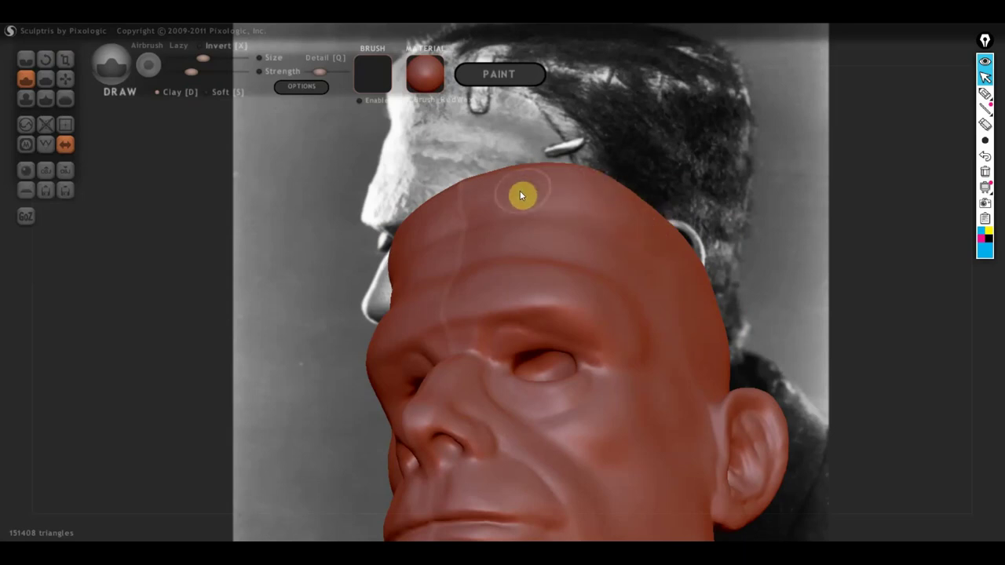
mouse_move(463, 201)
right_mouse_down()
mouse_move(426, 274)
mouse_move(381, 264)
right_mouse_up()
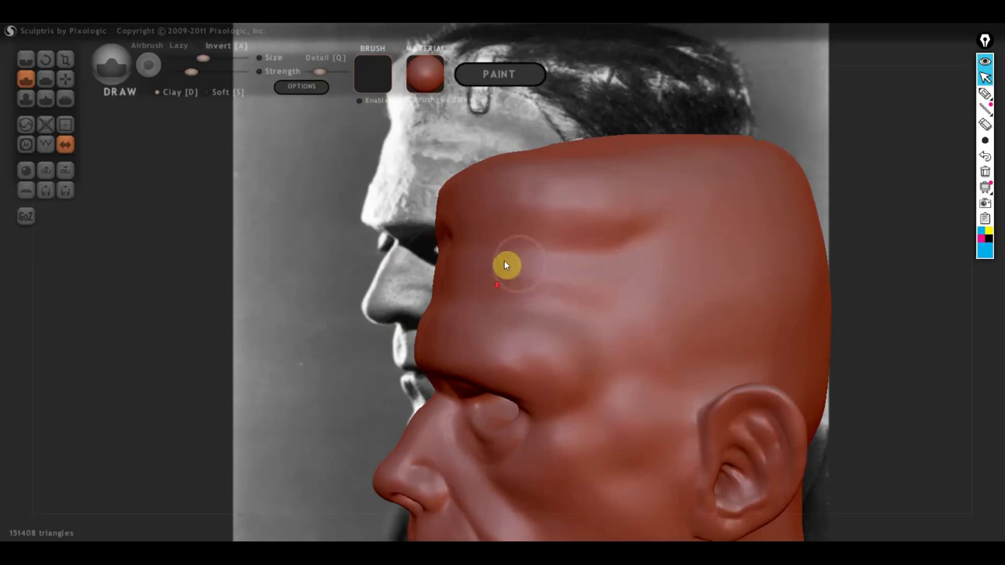
mouse_move(504, 266)
right_mouse_down()
mouse_move(327, 348)
mouse_move(478, 359)
mouse_move(612, 348)
mouse_move(515, 246)
right_mouse_up()
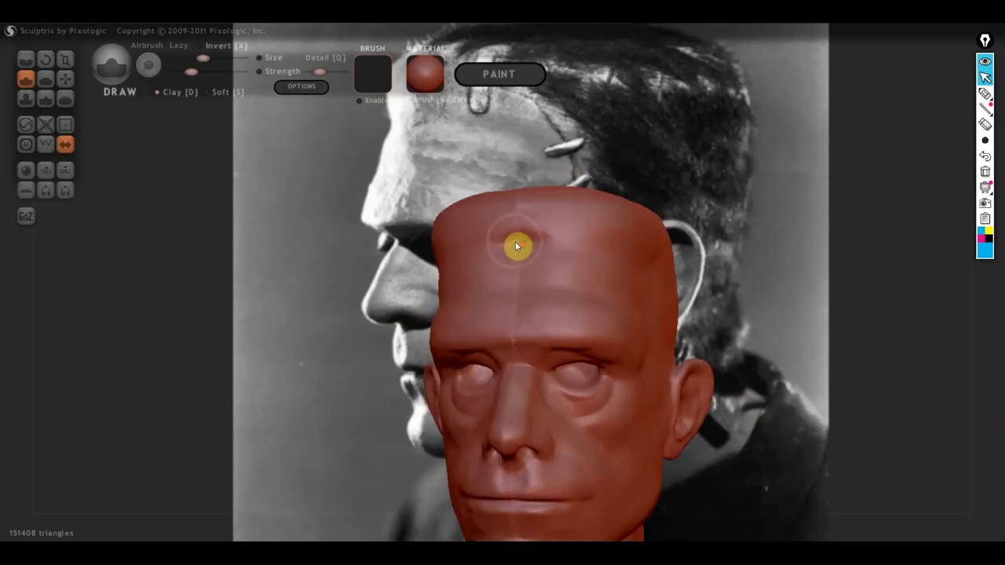
scroll(515, 246, "up", 2)
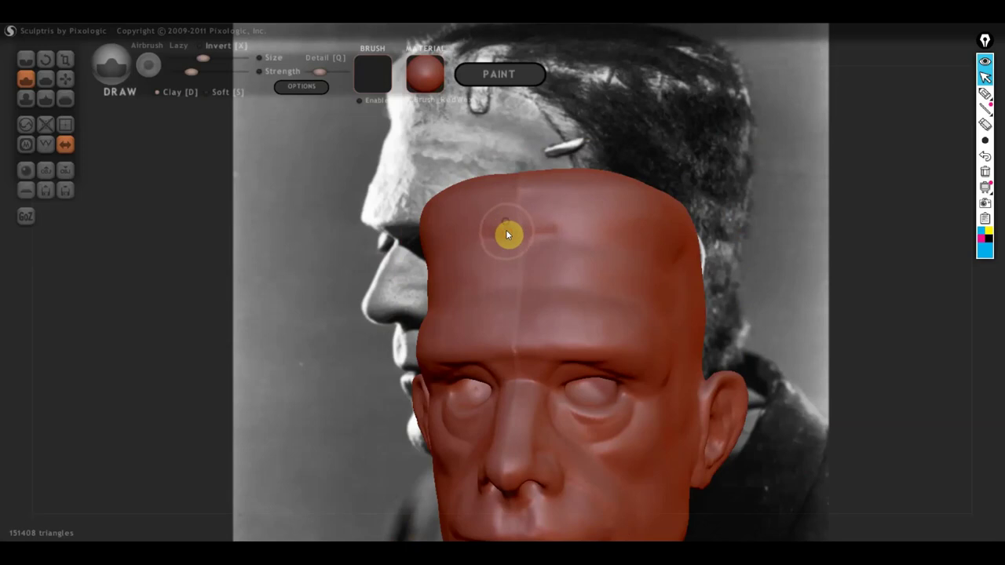
right_click_drag(518, 254, 401, 283)
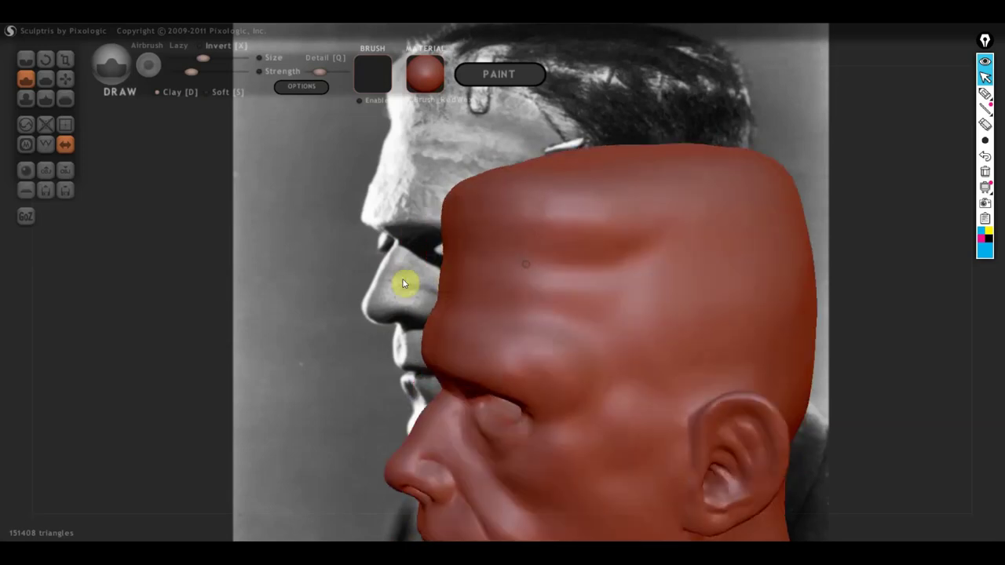
scroll(547, 240, "down", 2)
scroll(612, 231, "down", 1)
mouse_move(628, 311)
right_mouse_down("alt")
mouse_move(596, 220)
mouse_move(654, 213)
mouse_move(642, 226)
right_mouse_up("alt")
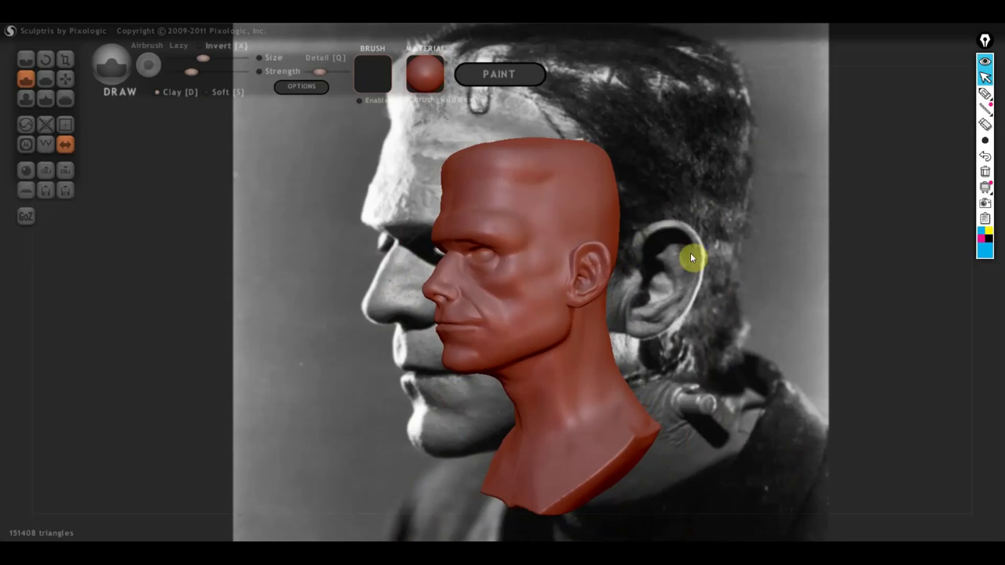
mouse_move(691, 253)
right_mouse_down()
mouse_move(738, 245)
mouse_move(585, 247)
right_mouse_up()
scroll(586, 248, "up", 2)
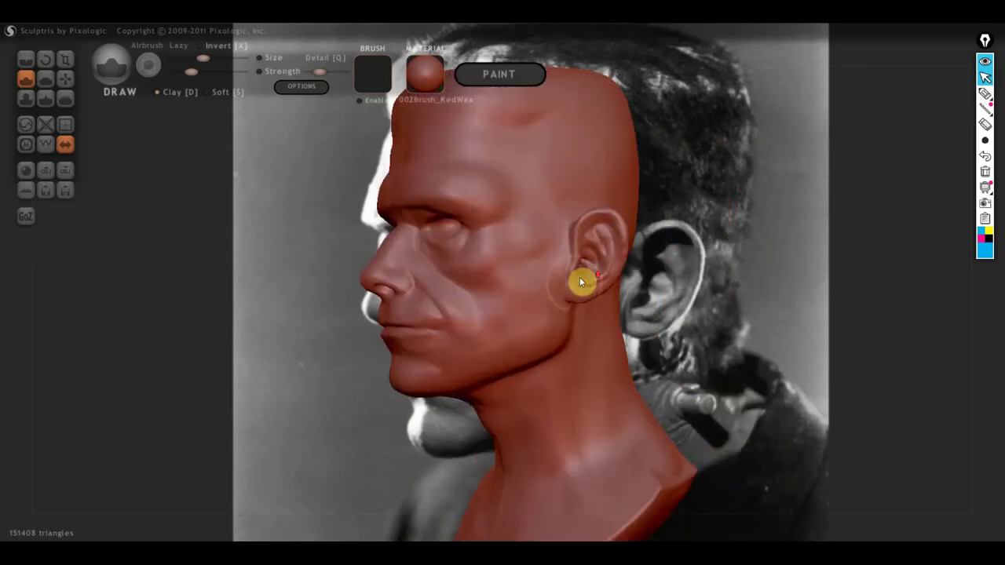
mouse_move(579, 281)
right_mouse_down("alt")
mouse_move(783, 256)
mouse_move(658, 265)
right_mouse_up("alt")
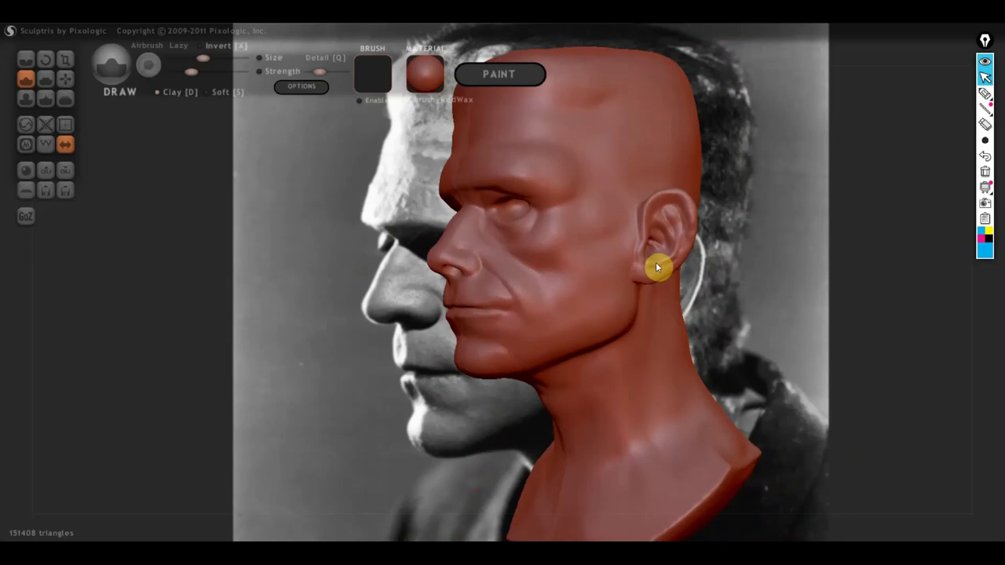
scroll(578, 314, "up", 3)
right_click_drag(477, 296, 568, 274)
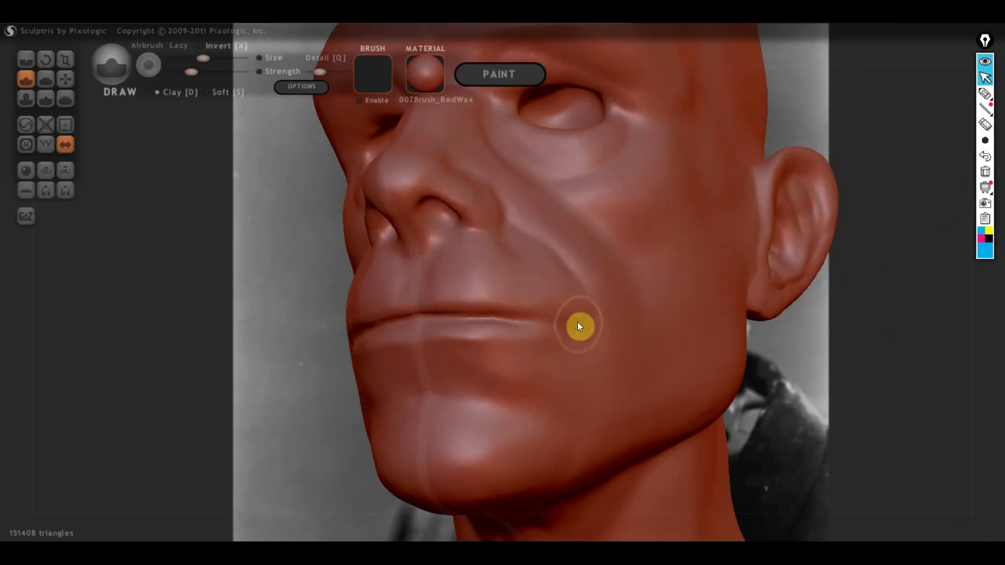
mouse_move(579, 327)
right_mouse_down()
mouse_move(597, 348)
mouse_move(513, 384)
mouse_move(526, 356)
mouse_move(555, 339)
mouse_move(462, 347)
mouse_move(637, 347)
right_mouse_up()
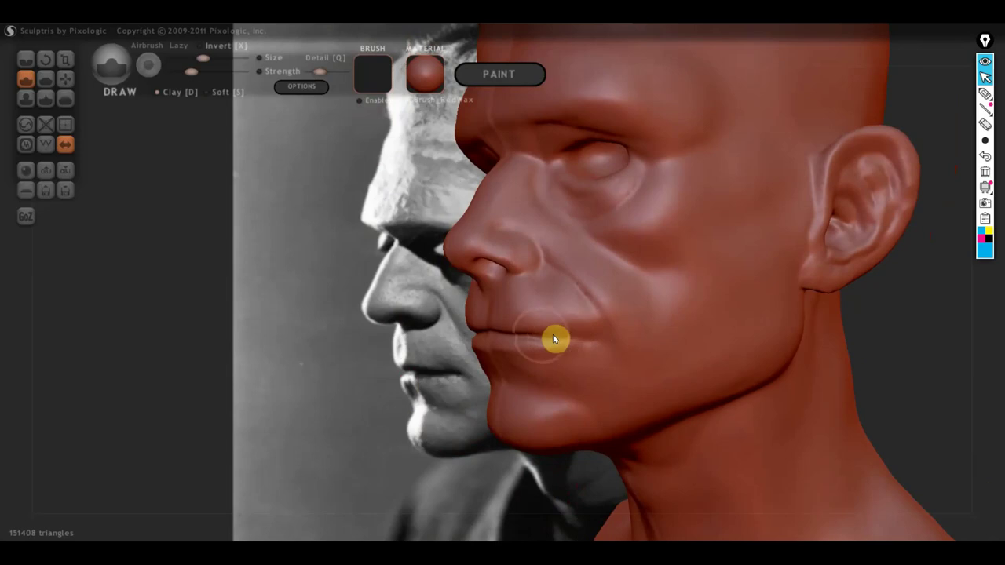
Switch back to Flatten and smooth the philtrum above the upper lip from a front view
left_click(46, 78)
mouse_move(130, 177)
right_mouse_down()
mouse_move(521, 317)
mouse_move(466, 298)
right_mouse_up()
scroll(470, 302, "up", 3)
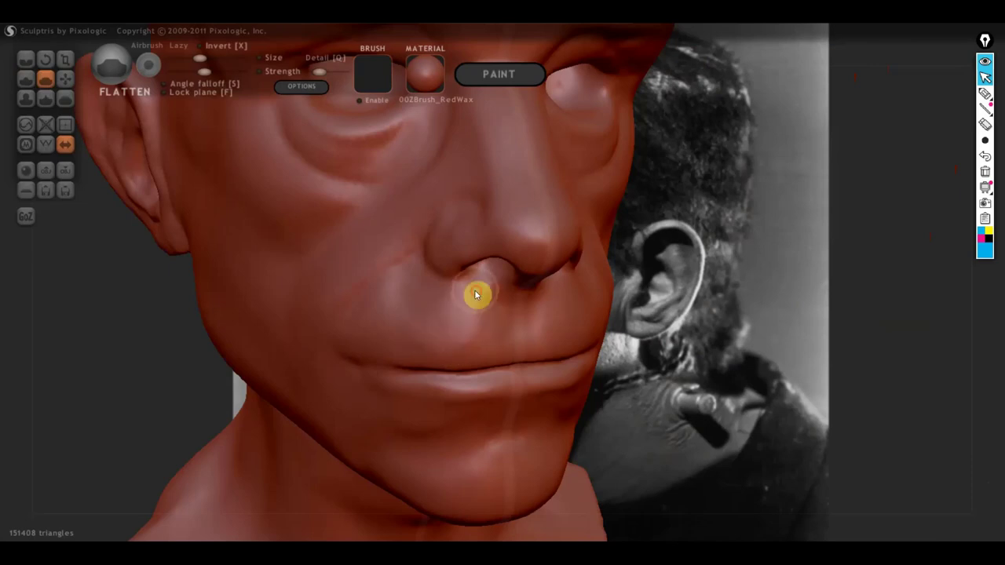
right_click_drag(481, 355, 399, 319)
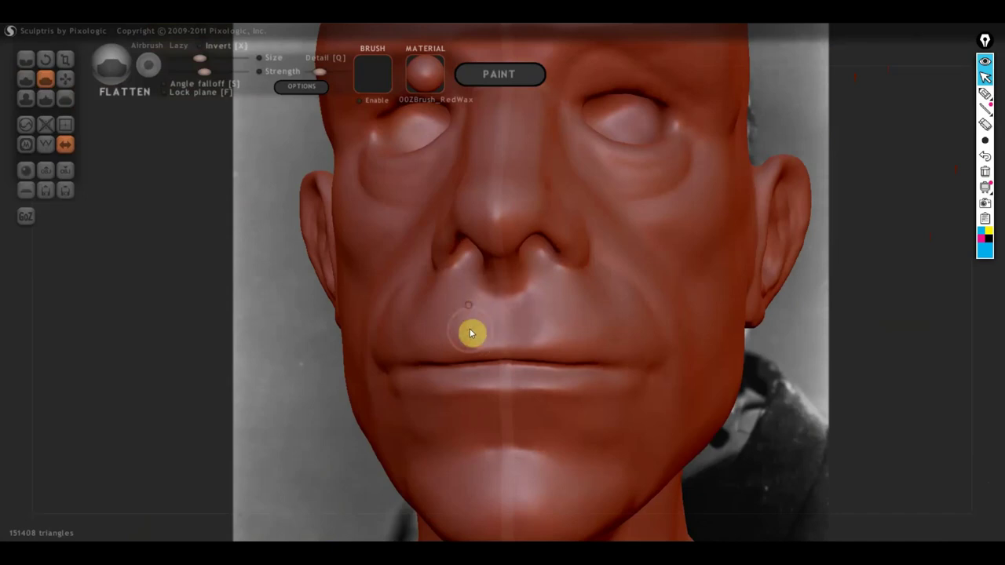
left_click_drag(469, 333, 501, 327)
scroll(597, 327, "down", 3)
scroll(648, 329, "down", 2)
scroll(656, 337, "down", 2)
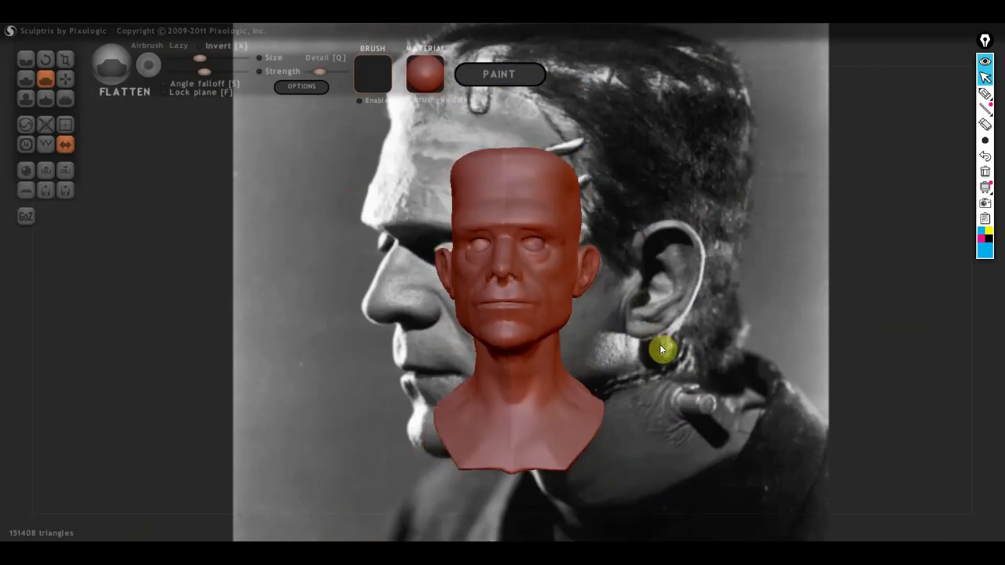
left_click_drag(654, 346, 644, 353)
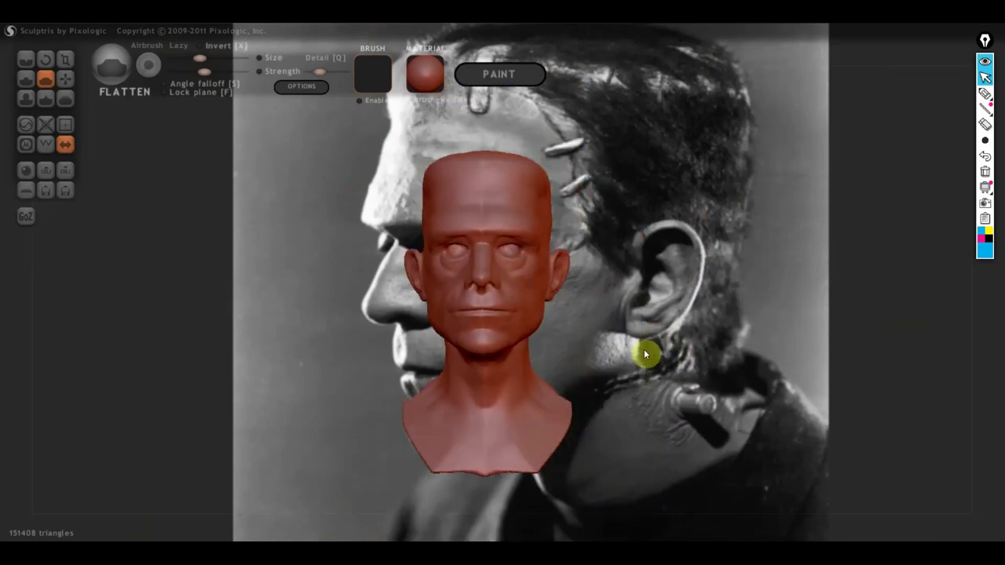
Set the screenshot ending 182813 as the three-panel Frankenstein reference background
left_click(305, 88)
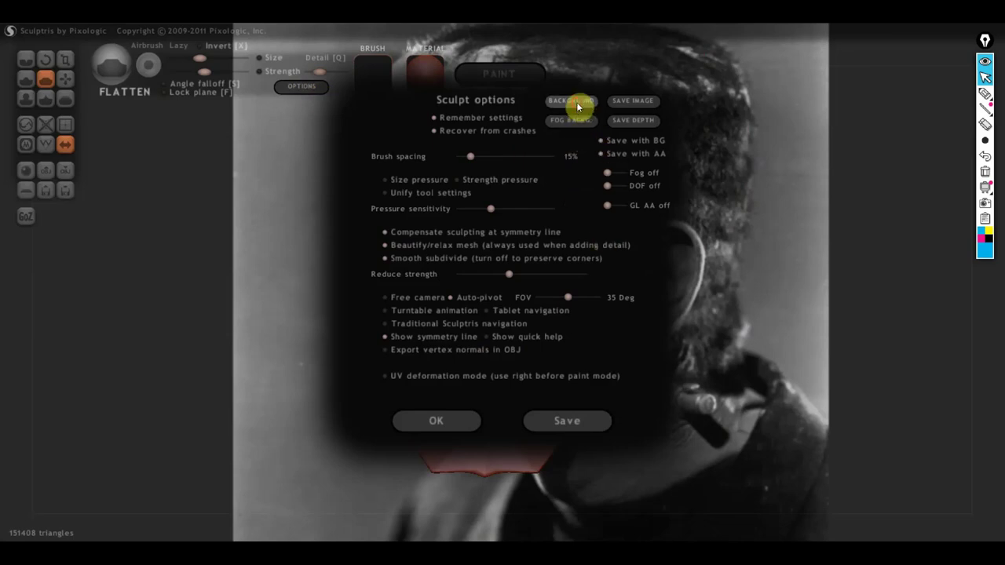
left_click(577, 102)
scroll(369, 236, "down", 3)
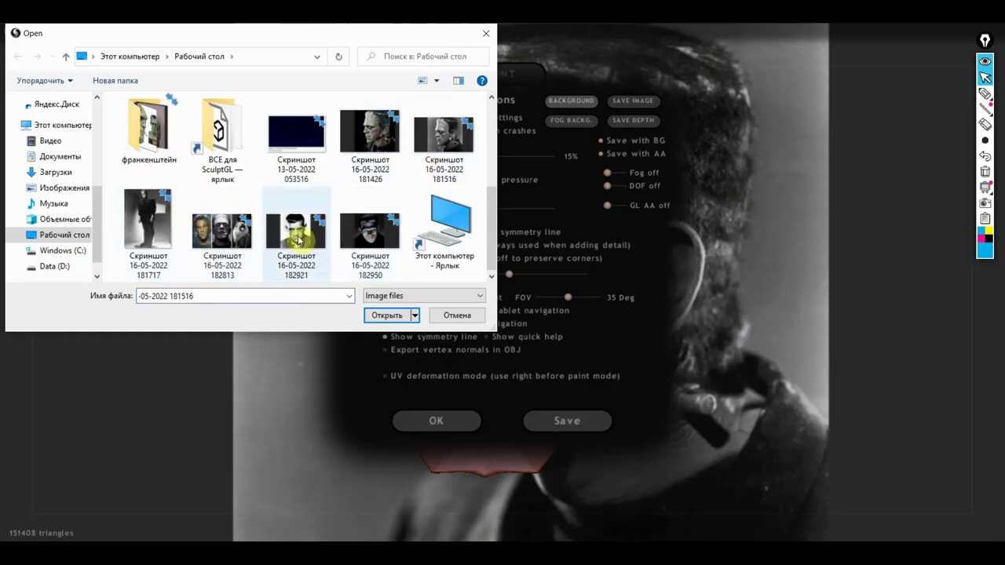
left_click(228, 235)
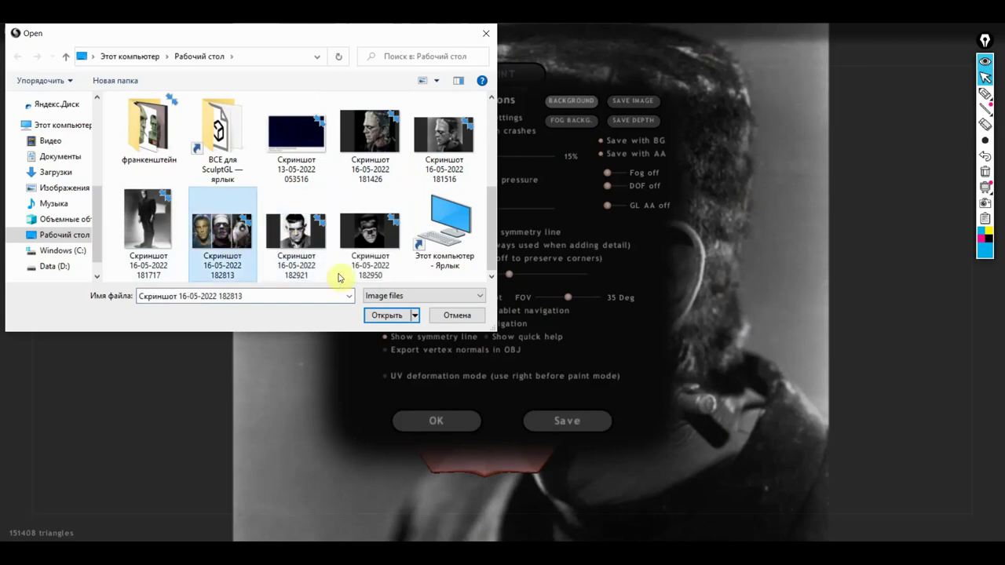
left_click(388, 318)
left_click(445, 420)
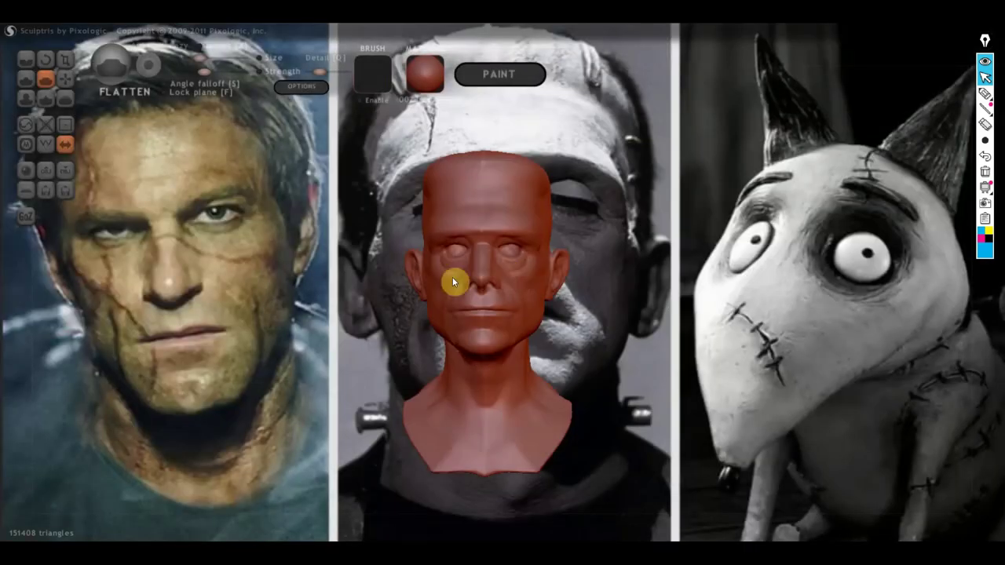
Zoom in and orbit the head to a level frontal view
scroll(274, 265, "up", 3)
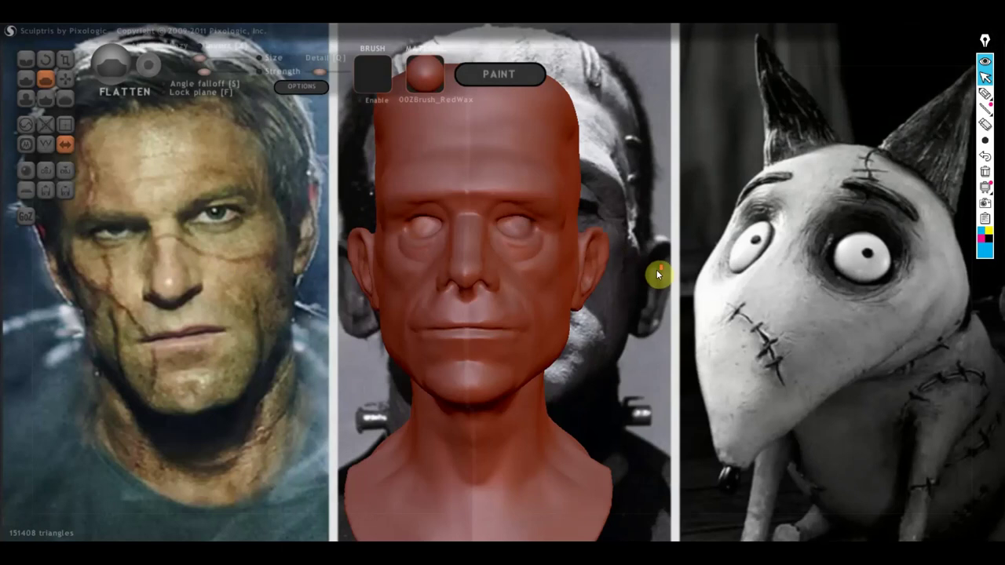
scroll(659, 281, "up", 2)
scroll(659, 284, "up", 2)
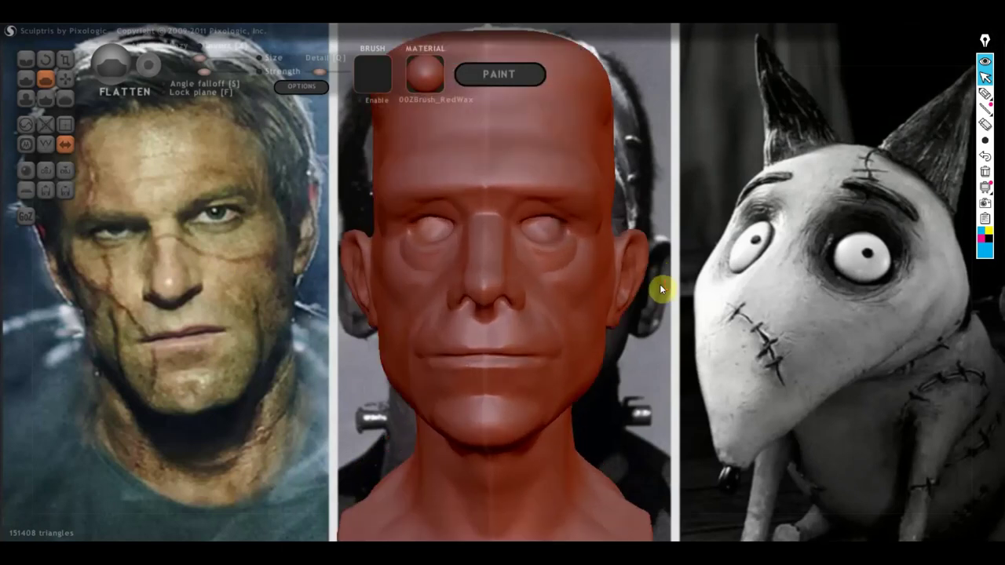
scroll(660, 289, "up", 2)
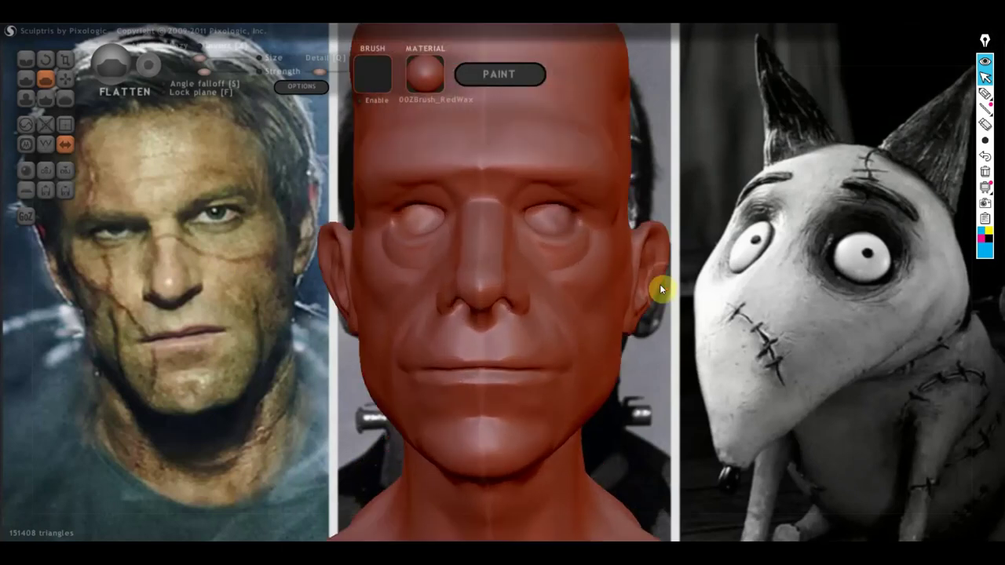
scroll(659, 289, "down", 1)
scroll(660, 289, "up", 1)
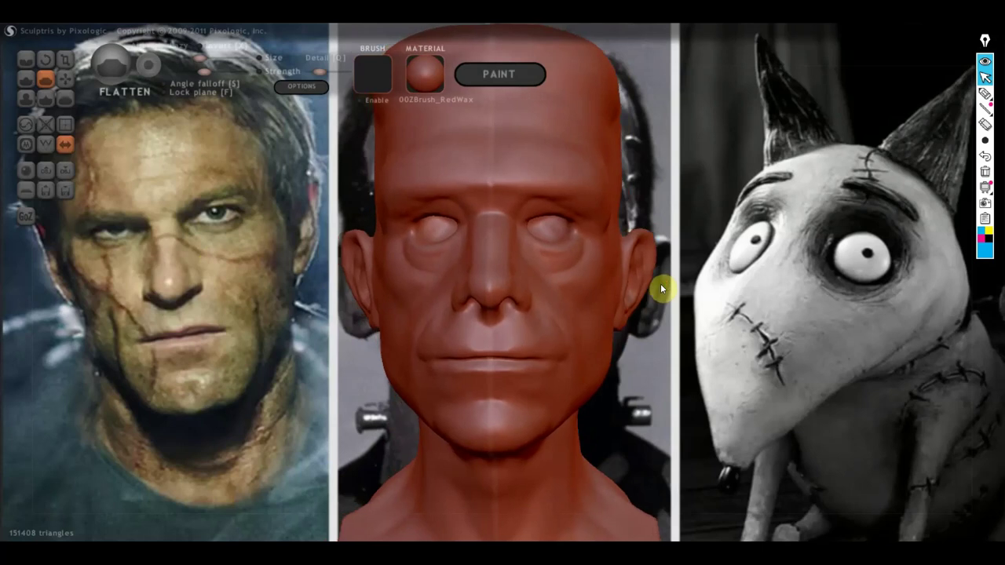
mouse_move(663, 289)
left_mouse_down()
mouse_move(668, 259)
mouse_move(796, 254)
mouse_move(660, 262)
left_mouse_up()
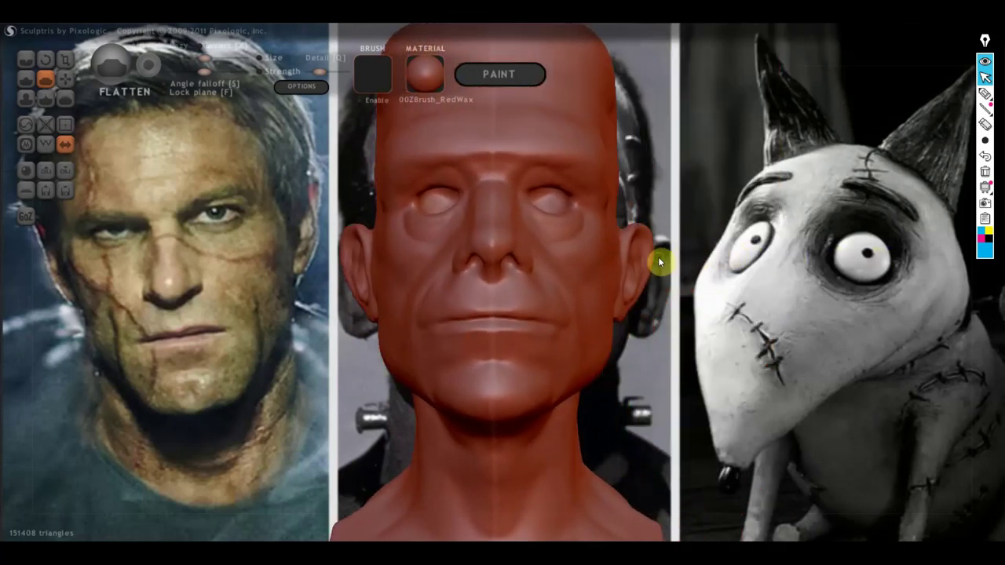
mouse_move(681, 297)
left_mouse_down()
mouse_move(686, 263)
mouse_move(694, 284)
left_mouse_up()
scroll(698, 284, "up", 2)
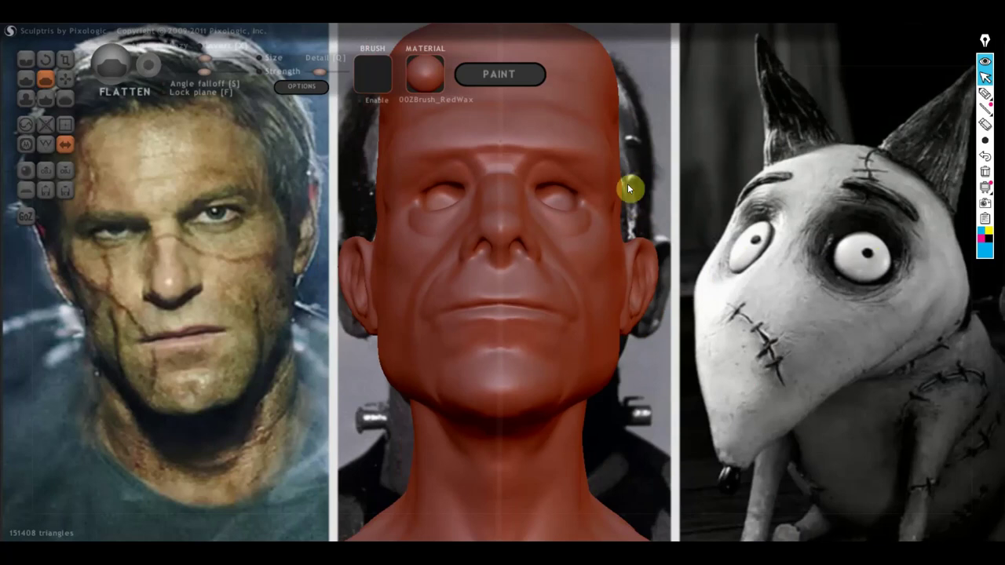
mouse_move(399, 163)
left_mouse_down()
mouse_move(503, 259)
mouse_move(526, 209)
mouse_move(508, 176)
mouse_move(508, 188)
left_mouse_up()
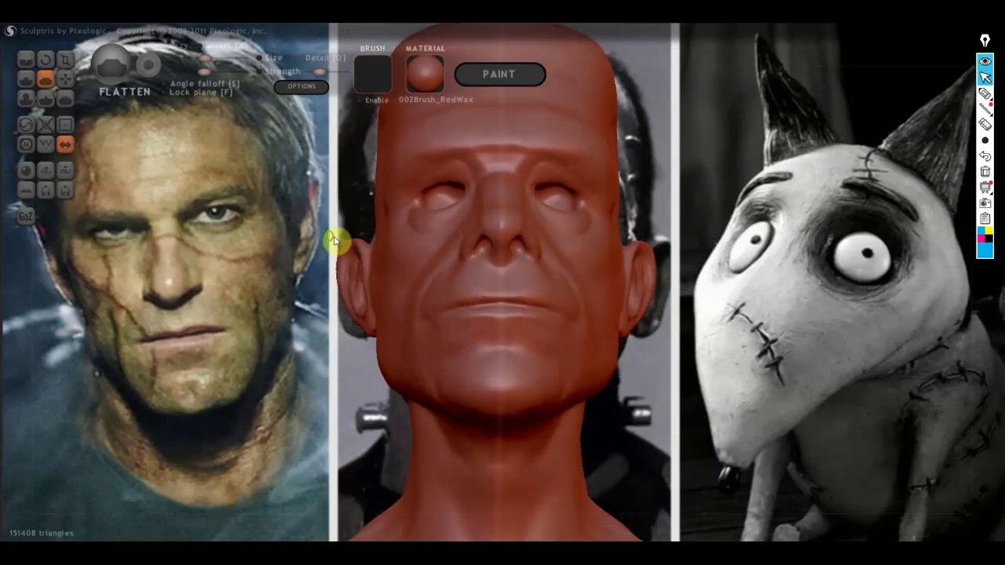
left_click_drag(336, 236, 2, 275)
mouse_move(456, 359)
left_mouse_down()
mouse_move(512, 339)
mouse_move(531, 363)
mouse_move(464, 386)
mouse_move(485, 388)
left_mouse_up()
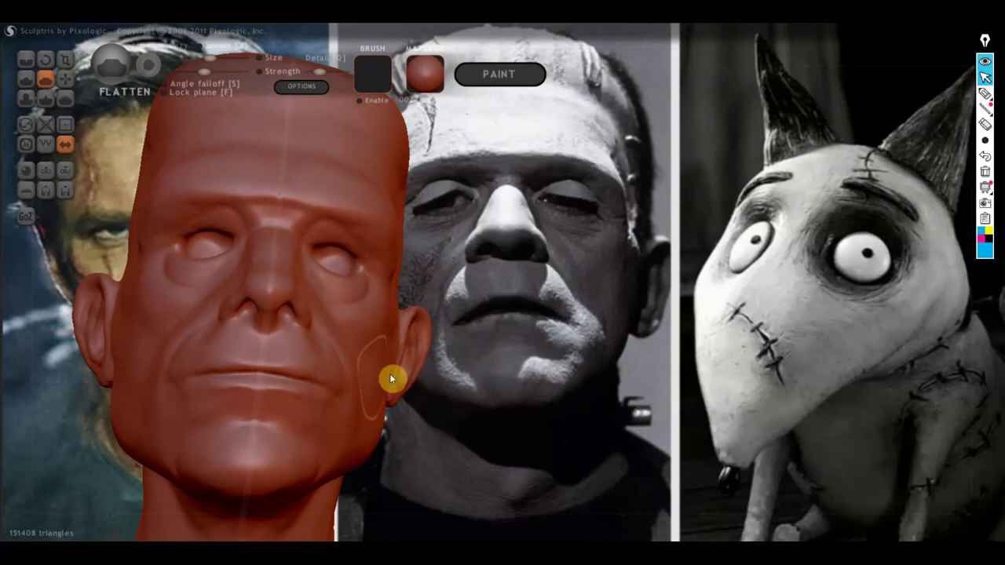
left_click_drag(449, 253, 424, 251)
With the Crease brush, carve and deepen a crease along the lip line
left_click(26, 59)
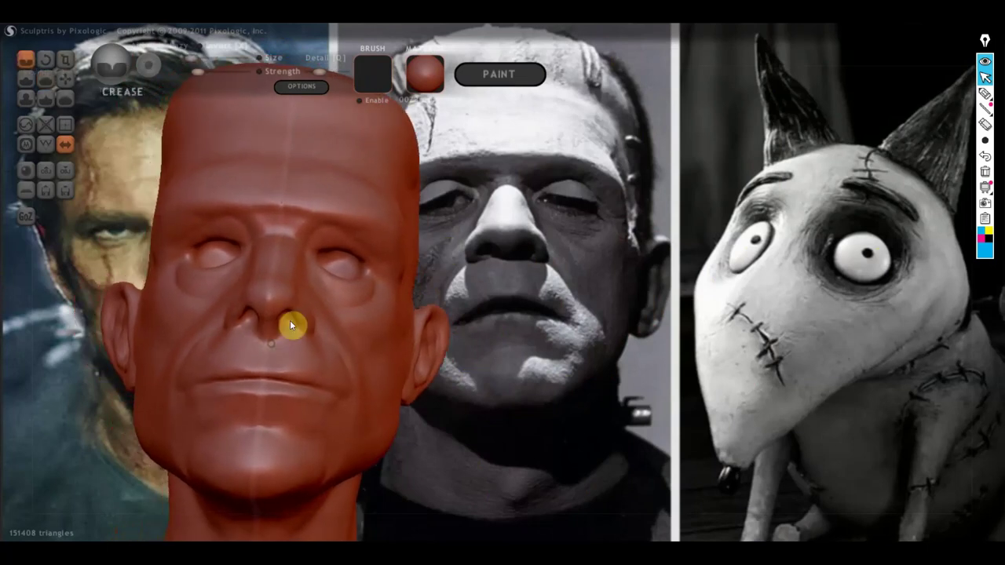
scroll(291, 334, "up", 3)
left_click_drag(206, 389, 133, 381)
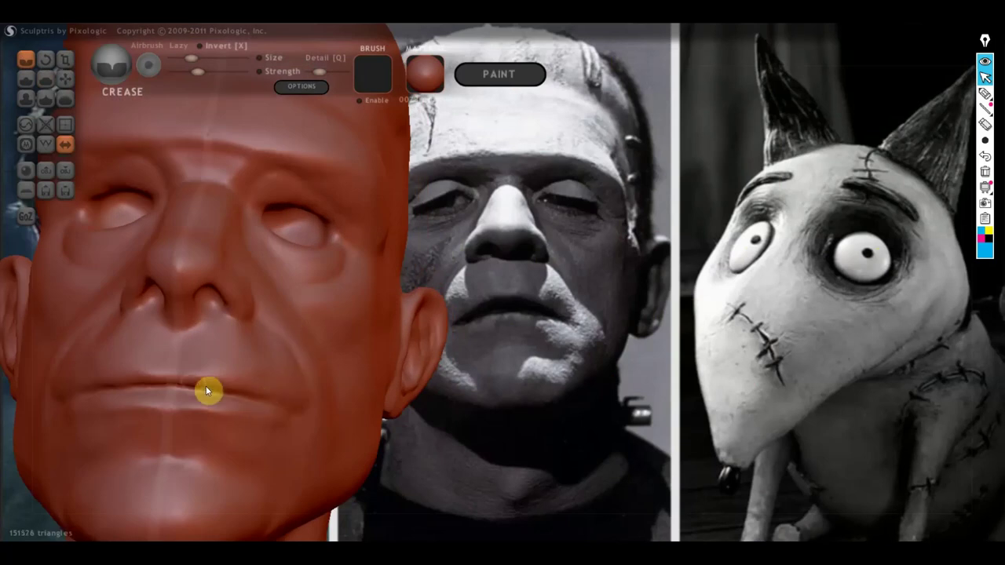
scroll(226, 391, "down", 1)
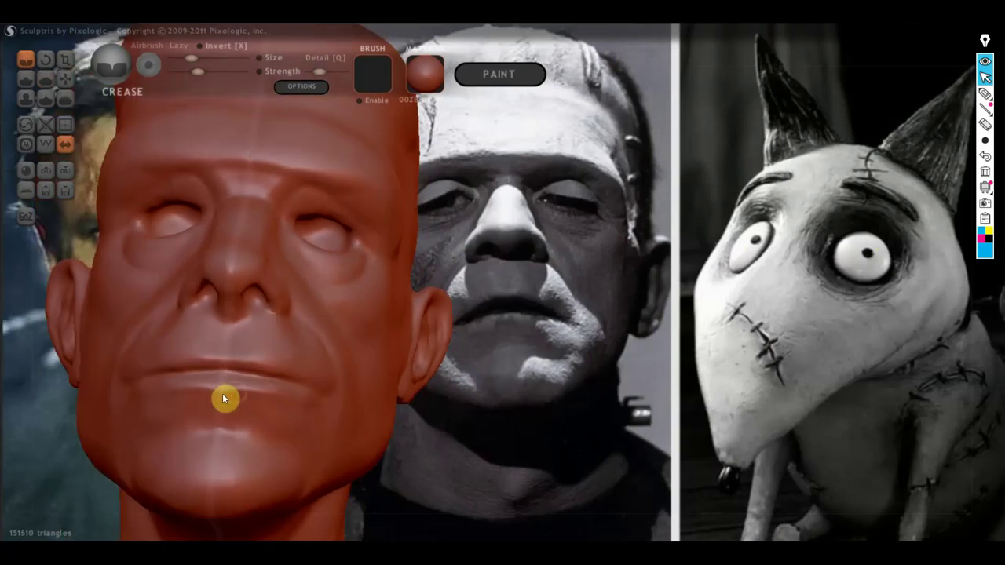
left_click_drag(248, 427, 245, 402)
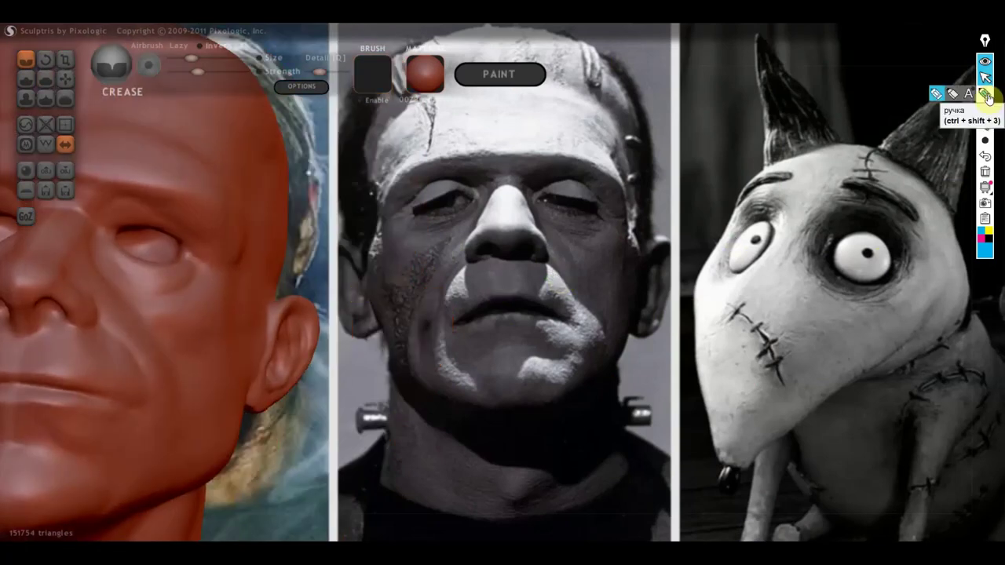
Trace the lower lip, upper lip and chin contour on the reference photo with Epic Pen
left_click(986, 94)
mouse_move(508, 321)
left_mouse_down()
mouse_move(612, 354)
mouse_move(598, 320)
left_mouse_up()
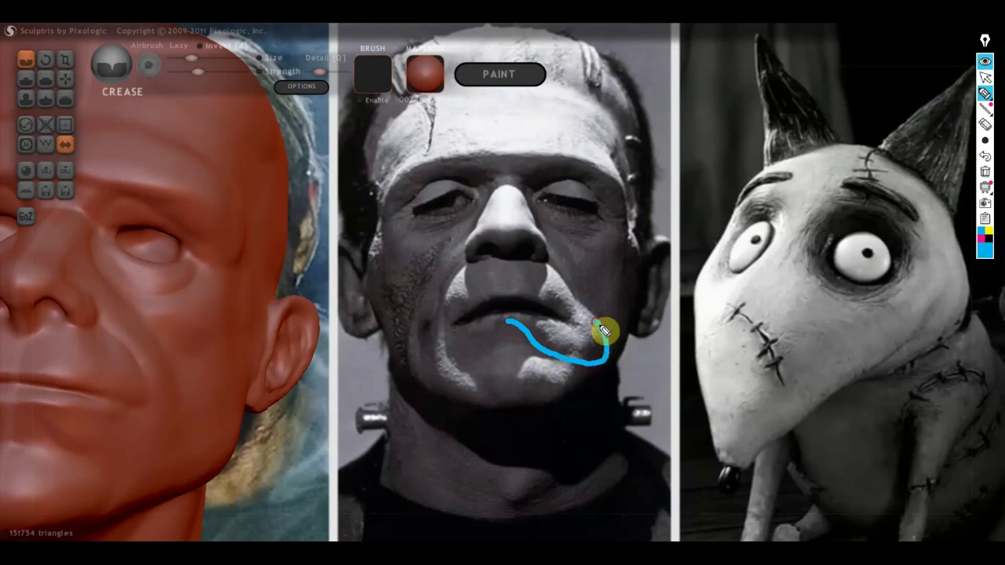
left_click_drag(508, 263, 578, 306)
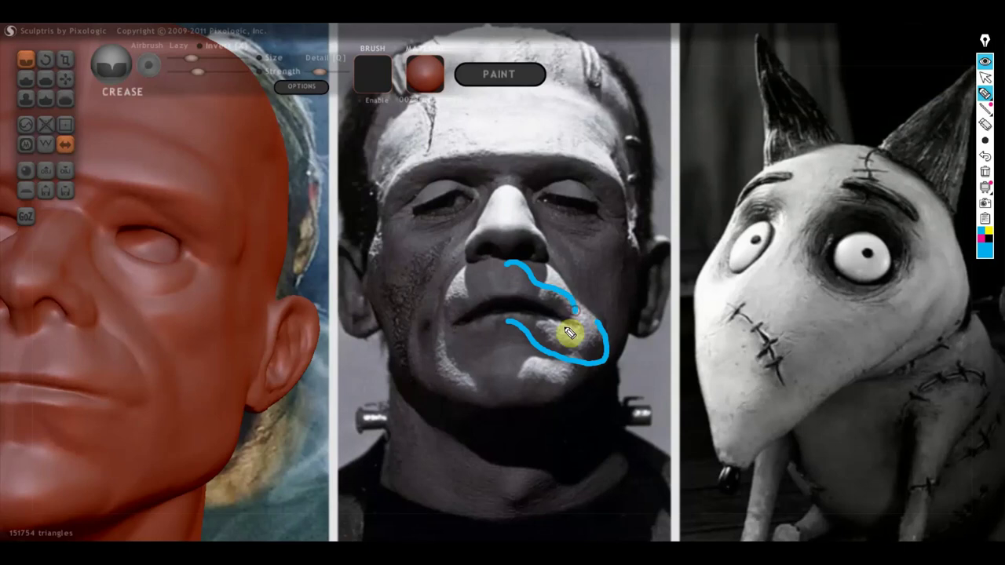
left_click_drag(464, 365, 540, 364)
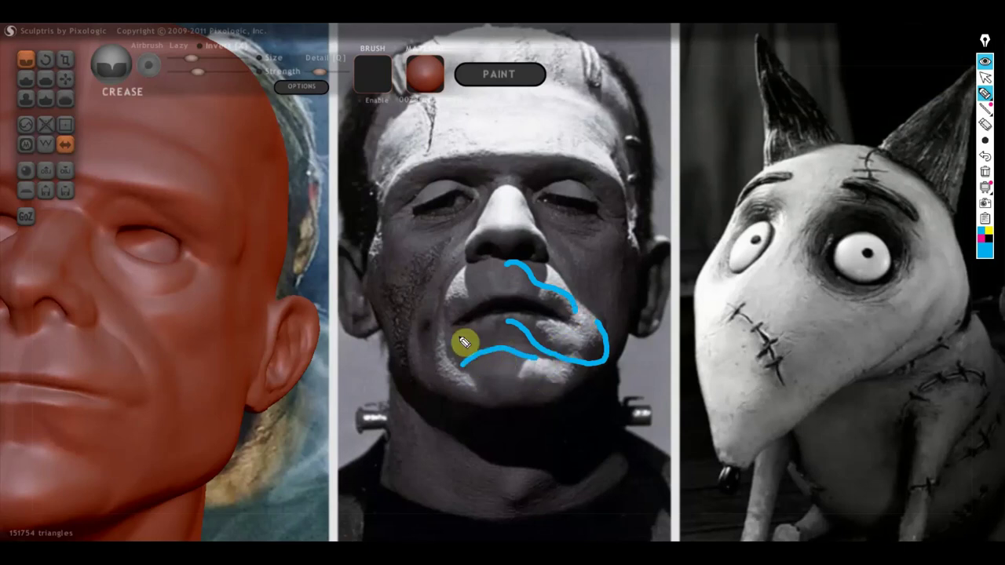
Trace the inner and outer cheek folds from cheekbone down to the chin
mouse_move(444, 317)
left_mouse_down()
mouse_move(477, 406)
mouse_move(412, 328)
left_mouse_up()
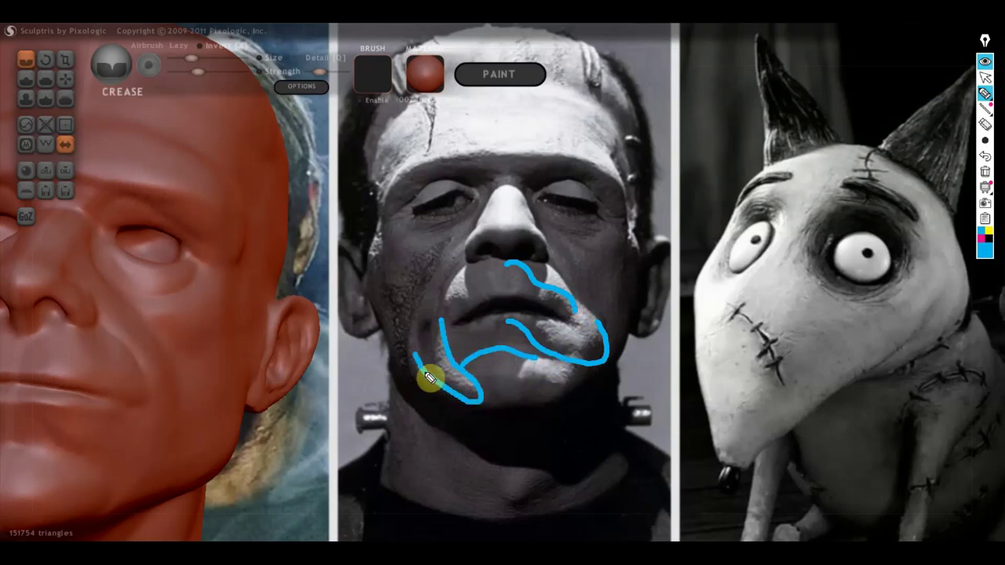
left_click_drag(429, 273, 409, 369)
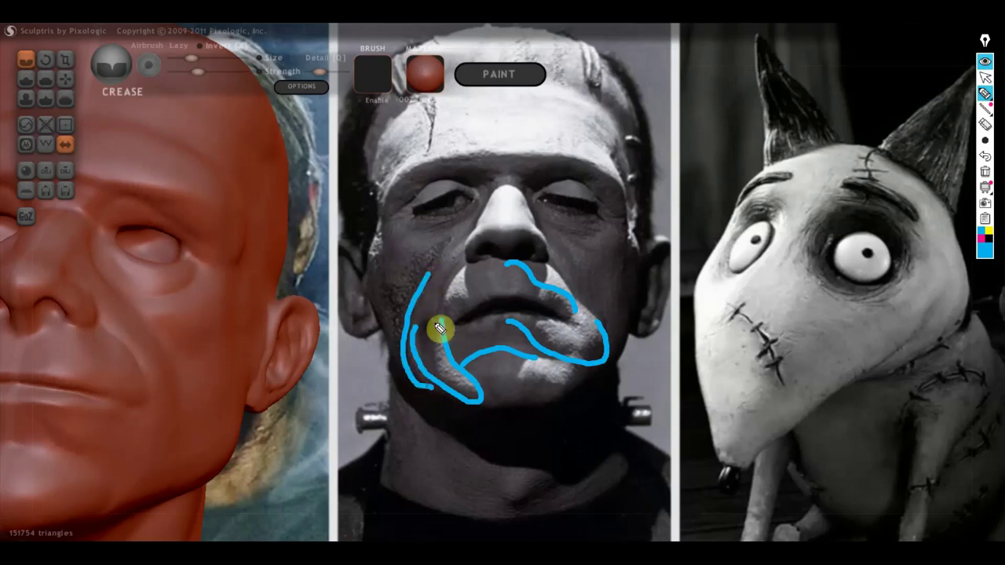
left_click_drag(430, 322, 425, 369)
left_click_drag(371, 232, 399, 320)
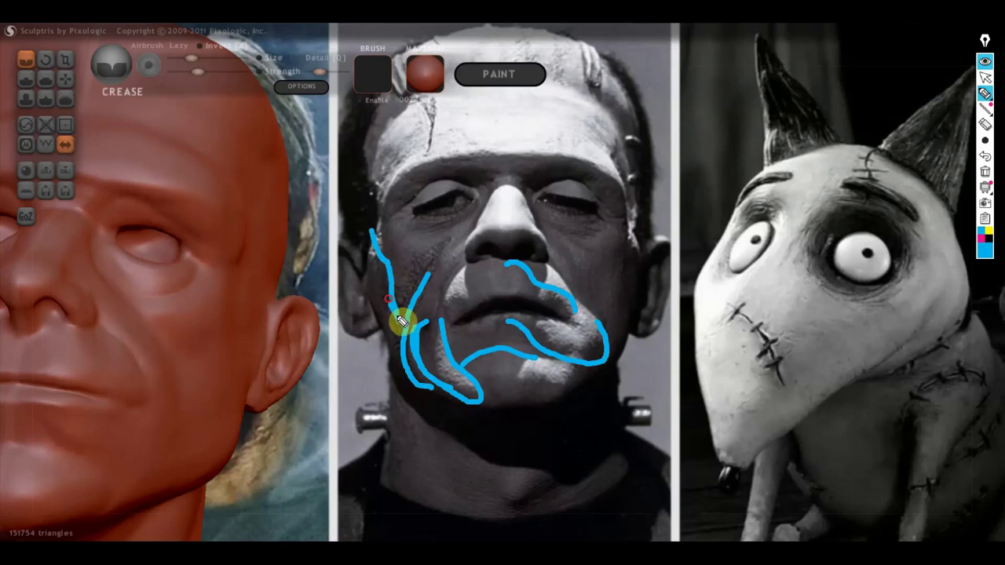
mouse_move(375, 243)
left_mouse_down()
mouse_move(385, 321)
mouse_move(409, 336)
left_mouse_up()
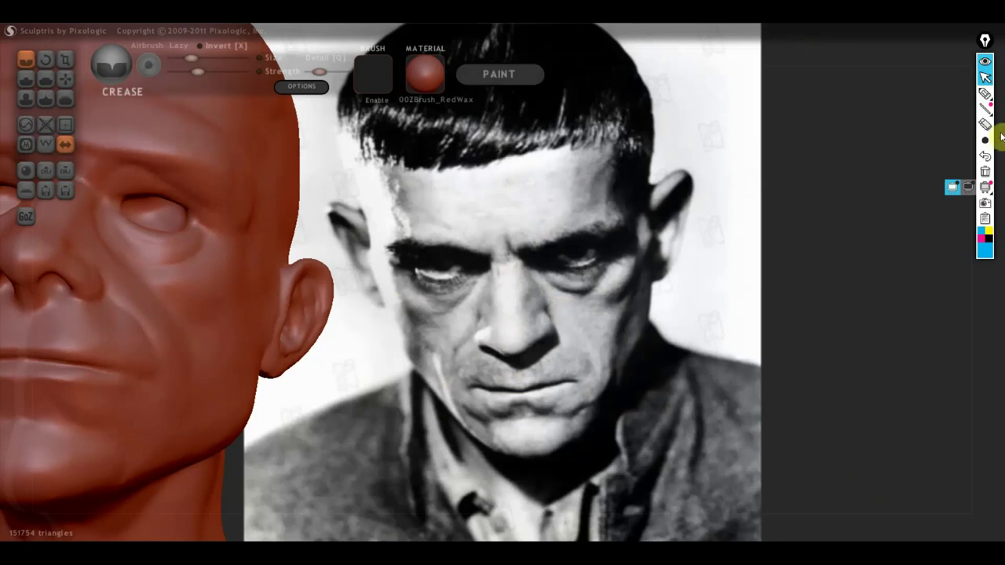
Open and close the Epic Pen pen style options over the new portrait
left_click(985, 94)
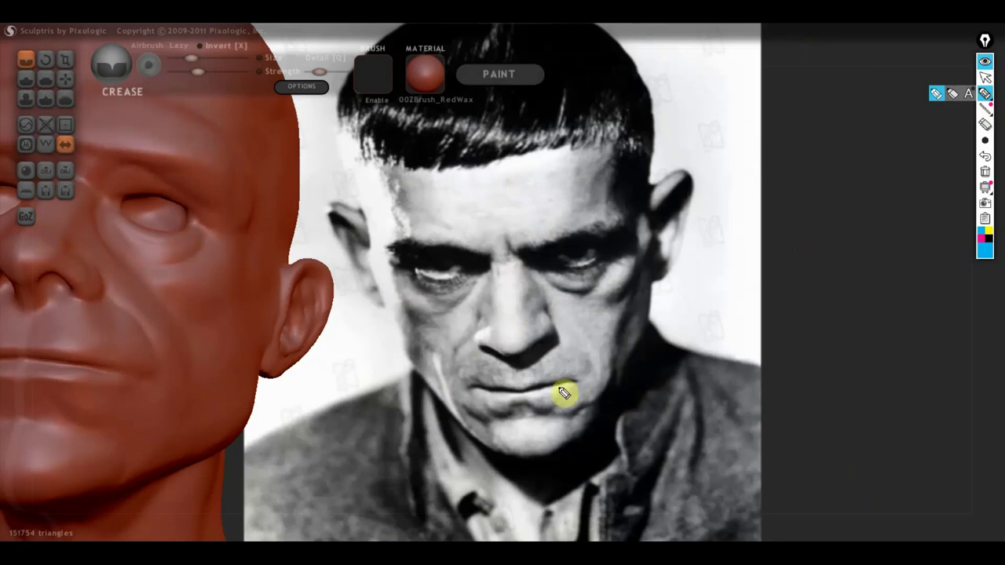
left_click(526, 408)
left_click_drag(540, 416, 586, 410)
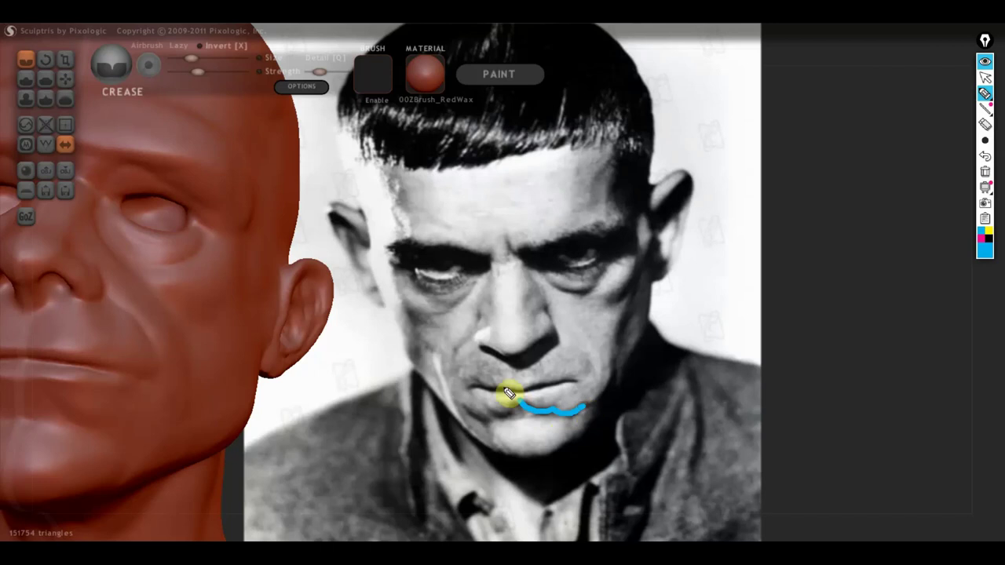
mouse_move(456, 139)
left_mouse_down()
mouse_move(505, 337)
mouse_move(519, 467)
left_mouse_up()
left_click_drag(492, 151, 560, 465)
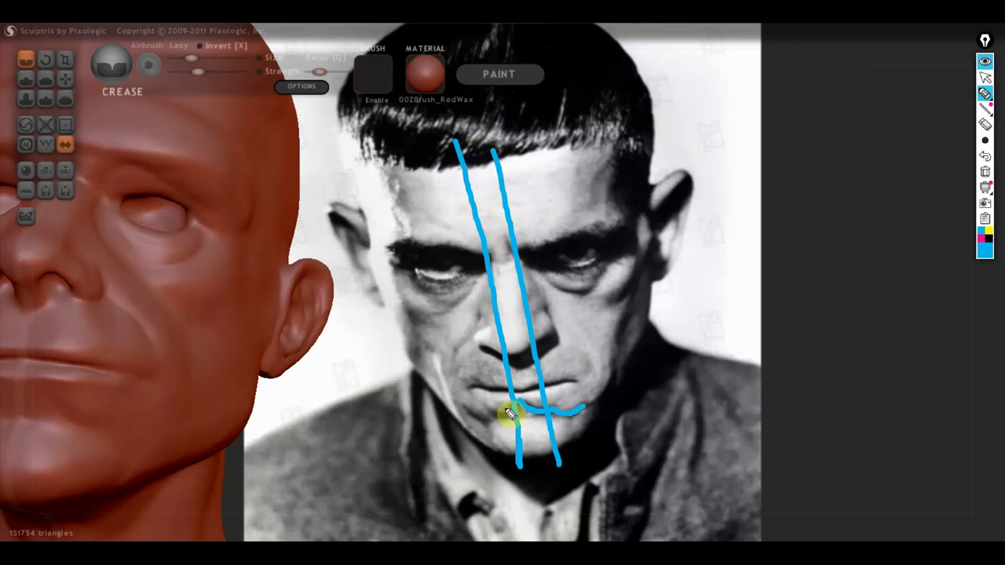
left_click(987, 174)
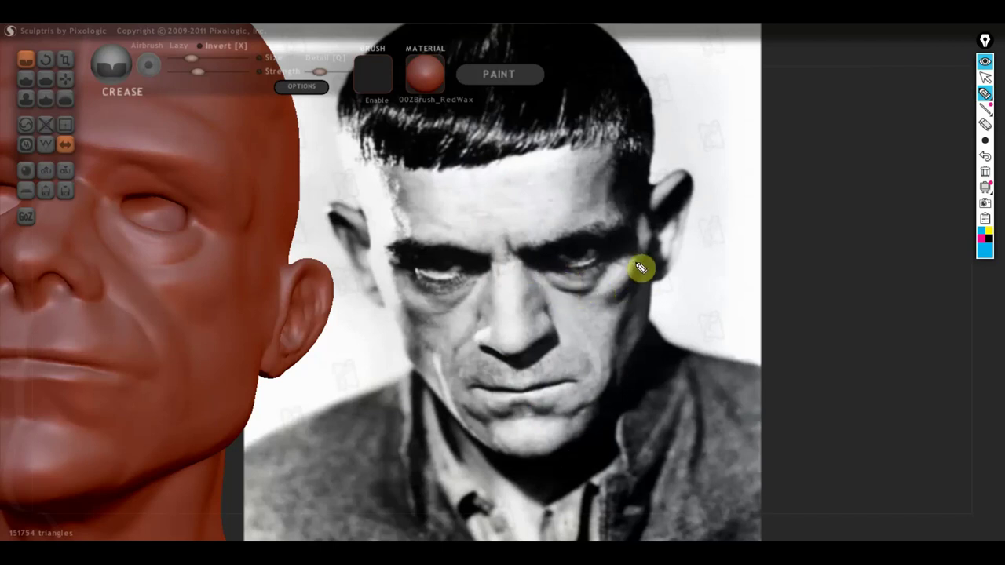
Mark the areas under both eyes, the cheek folds to the jaw, and the chin
mouse_move(630, 260)
left_mouse_down()
mouse_move(641, 260)
mouse_move(603, 281)
left_mouse_up()
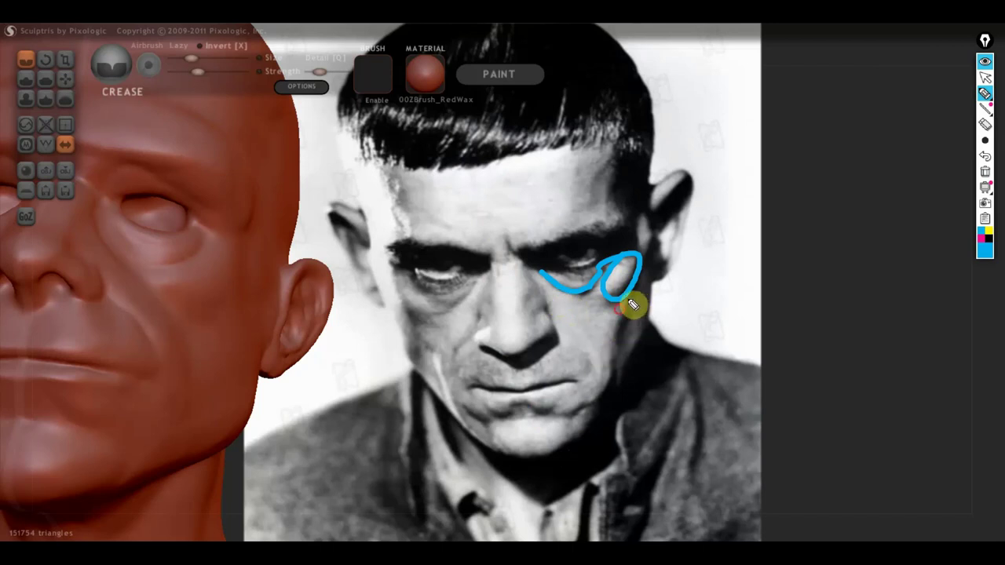
left_click_drag(620, 309, 611, 366)
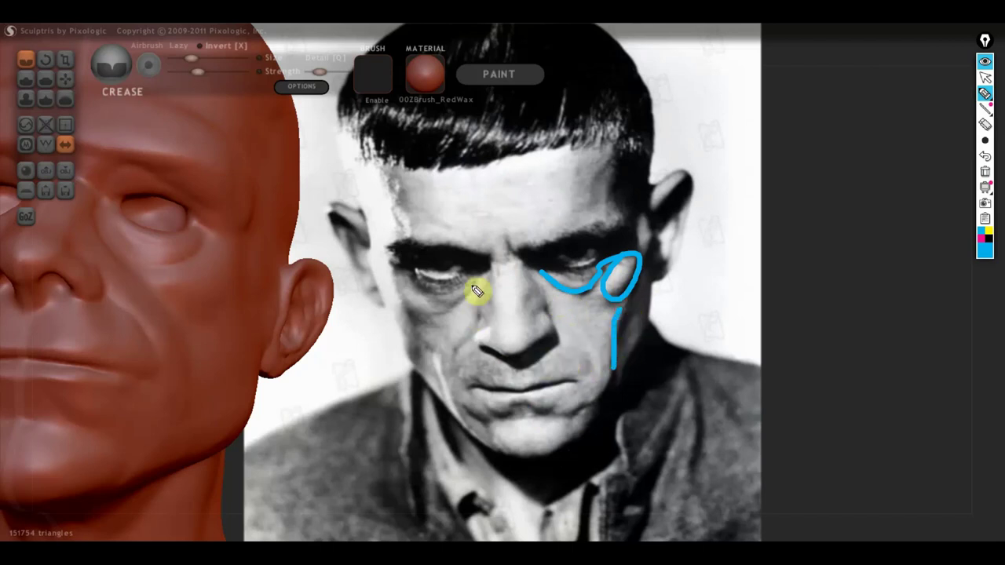
mouse_move(471, 292)
left_mouse_down()
mouse_move(437, 310)
mouse_move(458, 378)
left_mouse_up()
mouse_move(406, 320)
left_mouse_down()
mouse_move(431, 336)
mouse_move(464, 437)
left_mouse_up()
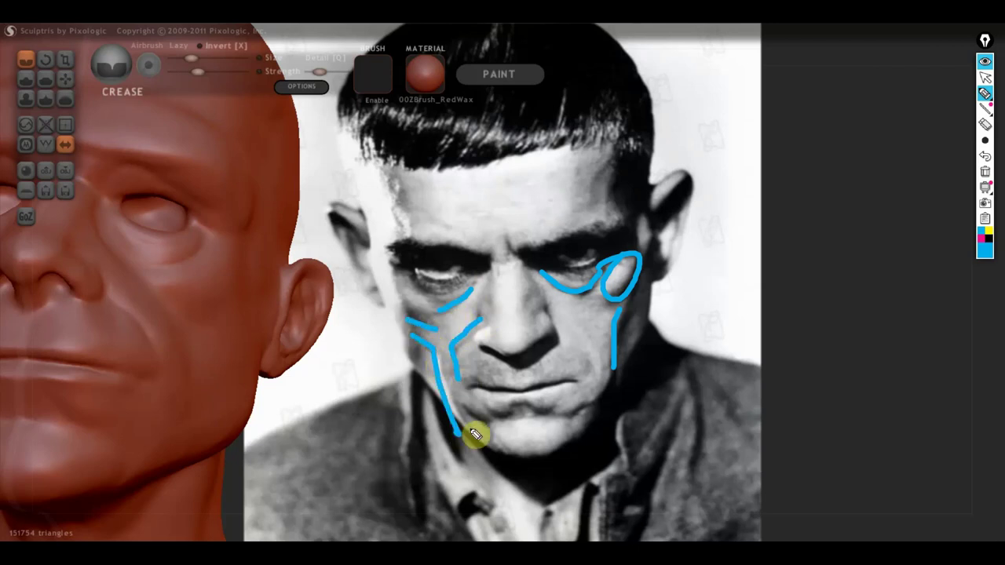
mouse_move(459, 399)
left_mouse_down()
mouse_move(481, 422)
mouse_move(562, 410)
mouse_move(529, 414)
left_mouse_up()
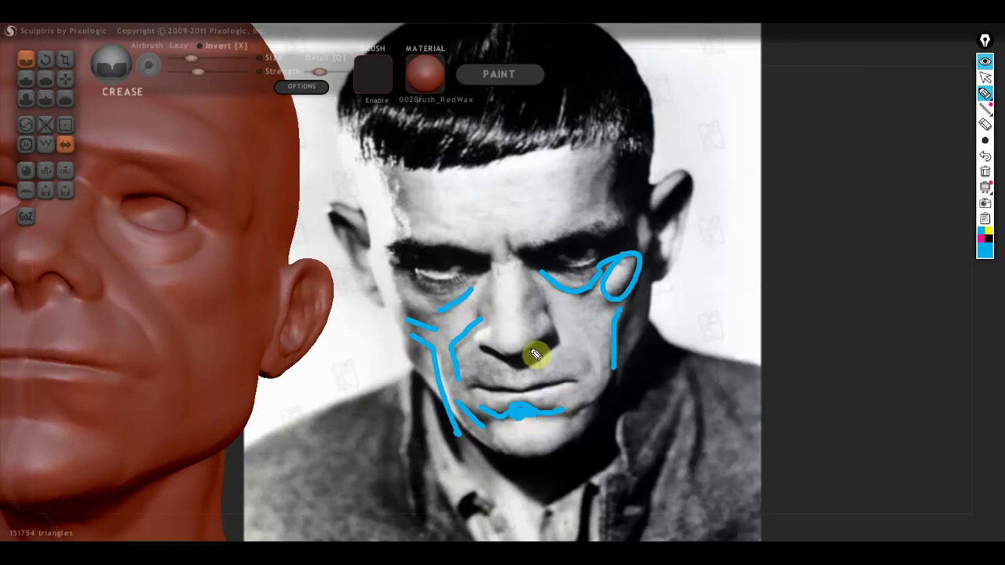
Outline the mouth, both sides of the nose, the chin loop and the far cheek folds
mouse_move(479, 352)
left_mouse_down()
mouse_move(518, 359)
mouse_move(556, 337)
left_mouse_up()
mouse_move(533, 278)
left_mouse_down()
mouse_move(545, 307)
mouse_move(538, 321)
left_mouse_up()
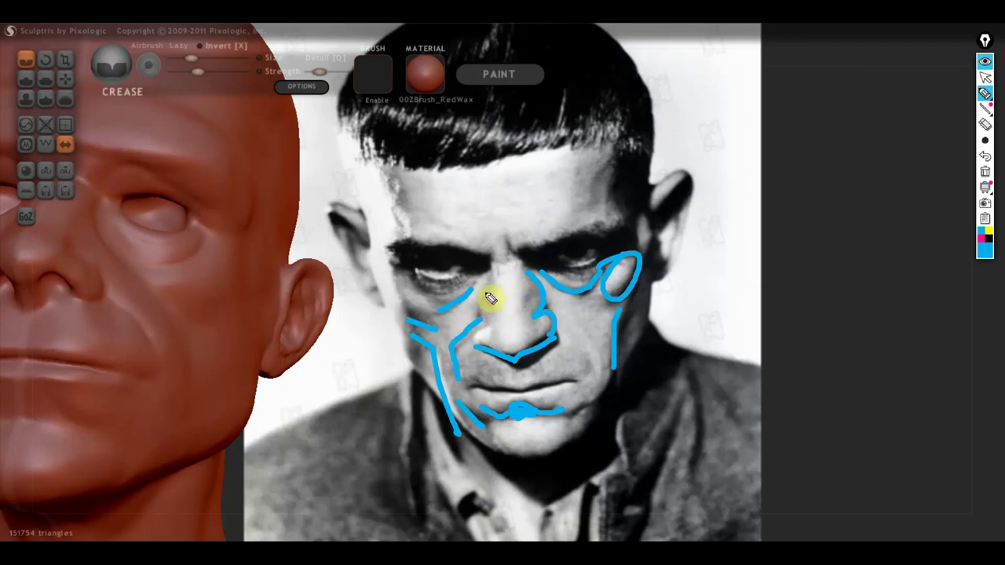
left_click_drag(476, 306, 494, 265)
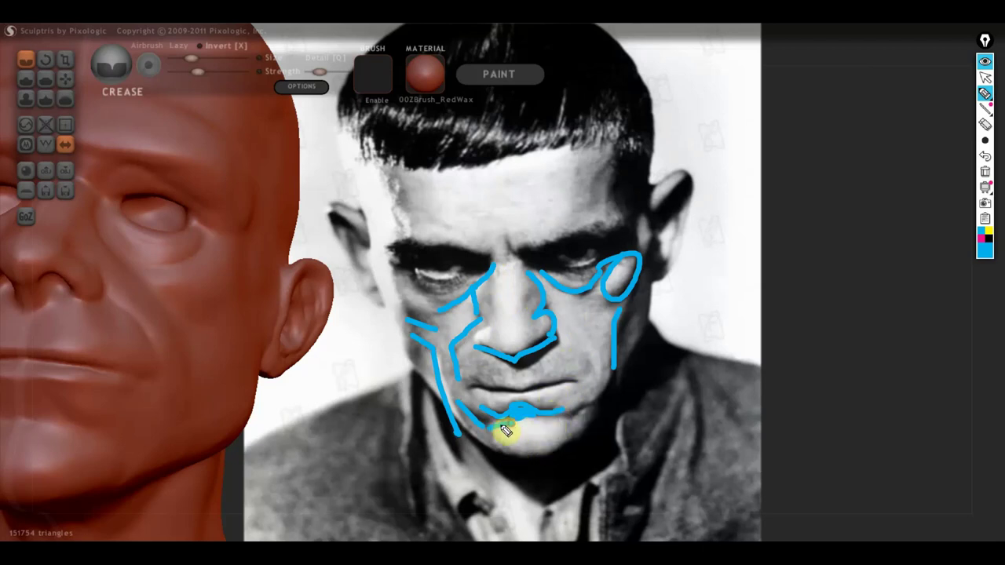
mouse_move(488, 428)
left_mouse_down()
mouse_move(578, 445)
mouse_move(502, 428)
left_mouse_up()
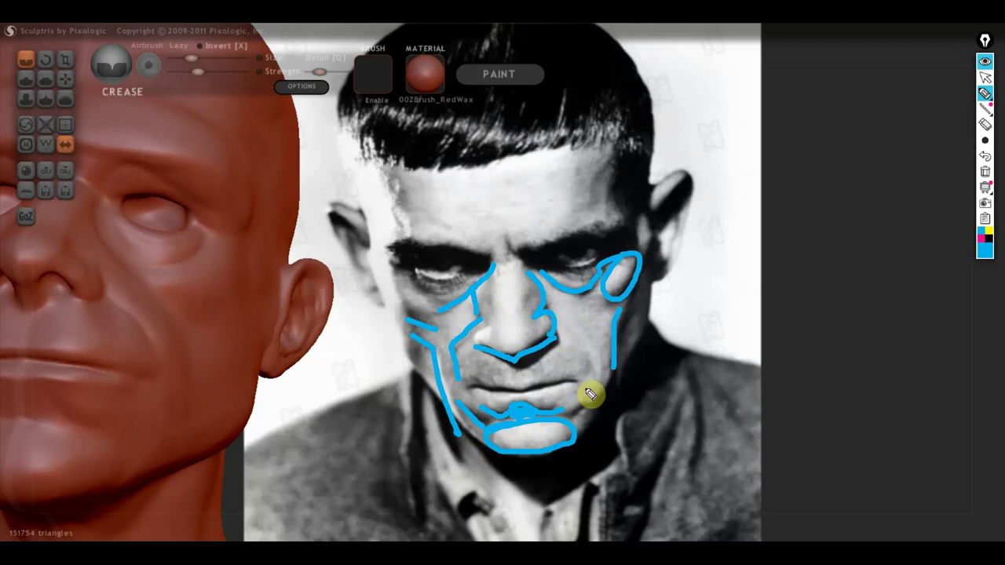
mouse_move(600, 351)
left_mouse_down()
mouse_move(613, 397)
mouse_move(579, 408)
left_mouse_up()
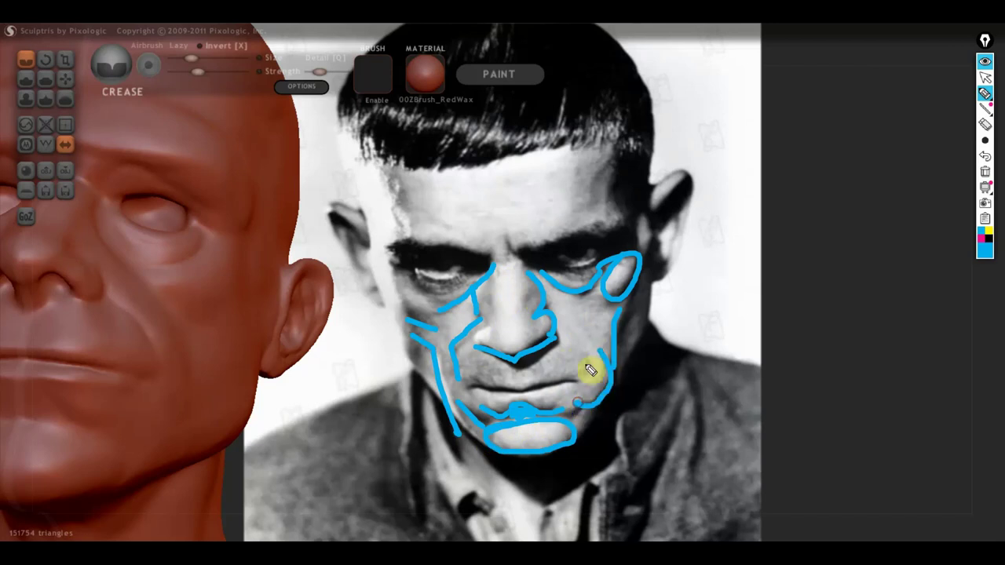
mouse_move(563, 287)
left_mouse_down()
mouse_move(602, 324)
mouse_move(589, 382)
mouse_move(569, 378)
mouse_move(606, 382)
mouse_move(588, 399)
mouse_move(585, 387)
left_mouse_up()
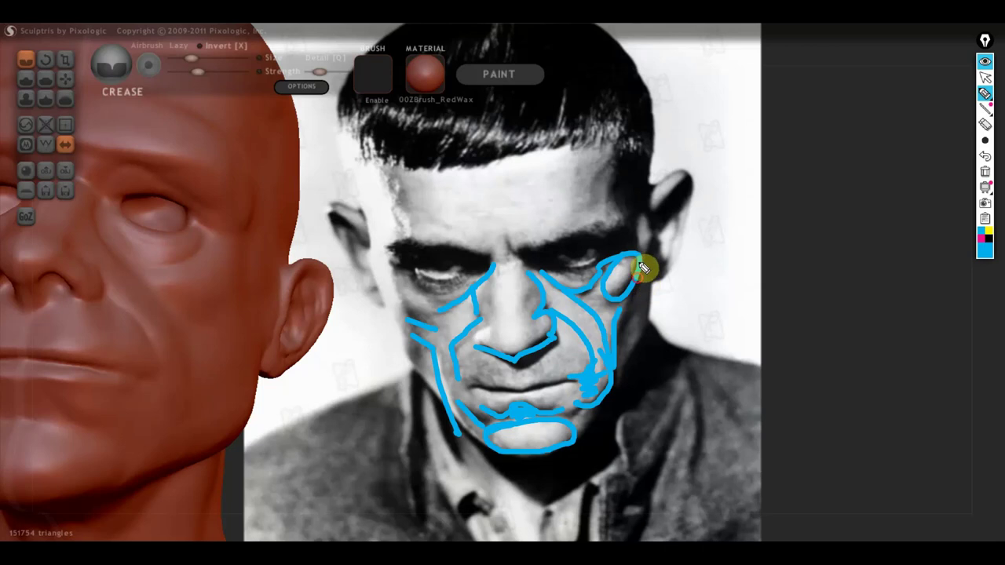
left_click_drag(642, 269, 628, 345)
left_click_drag(656, 274, 628, 363)
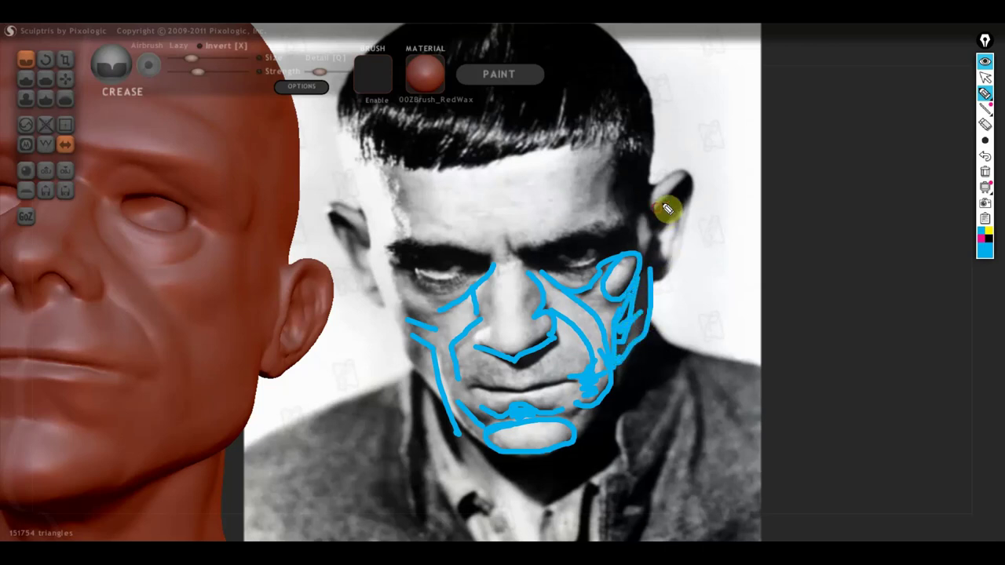
Trace the ear, the temple edge and the flat top of the skull
mouse_move(656, 208)
left_mouse_down()
mouse_move(683, 192)
mouse_move(666, 281)
left_mouse_up()
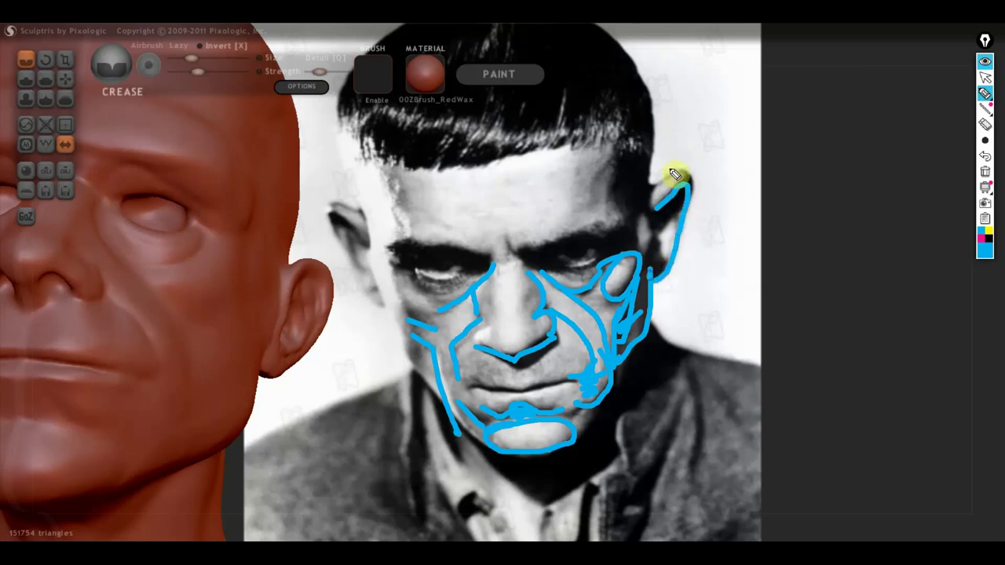
mouse_move(647, 190)
left_mouse_down()
mouse_move(689, 174)
mouse_move(684, 202)
left_mouse_up()
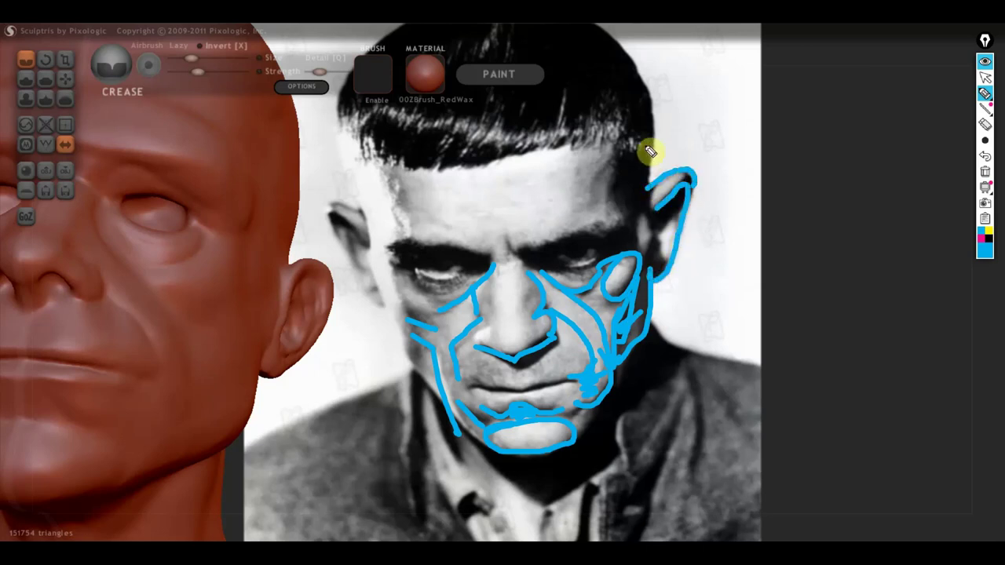
mouse_move(625, 131)
left_mouse_down()
mouse_move(616, 192)
mouse_move(511, 233)
left_mouse_up()
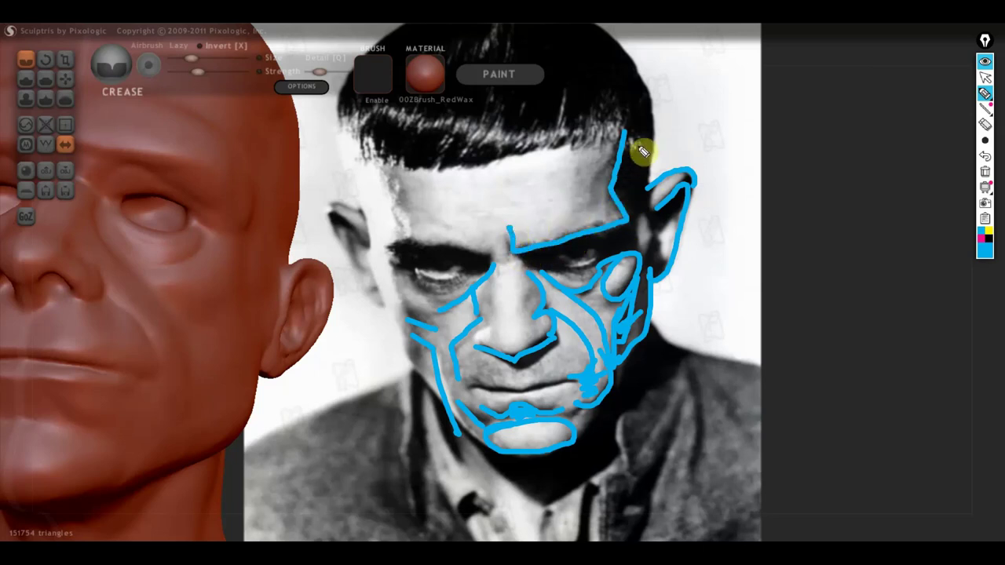
mouse_move(613, 135)
left_mouse_down()
mouse_move(651, 125)
mouse_move(425, 176)
left_mouse_up()
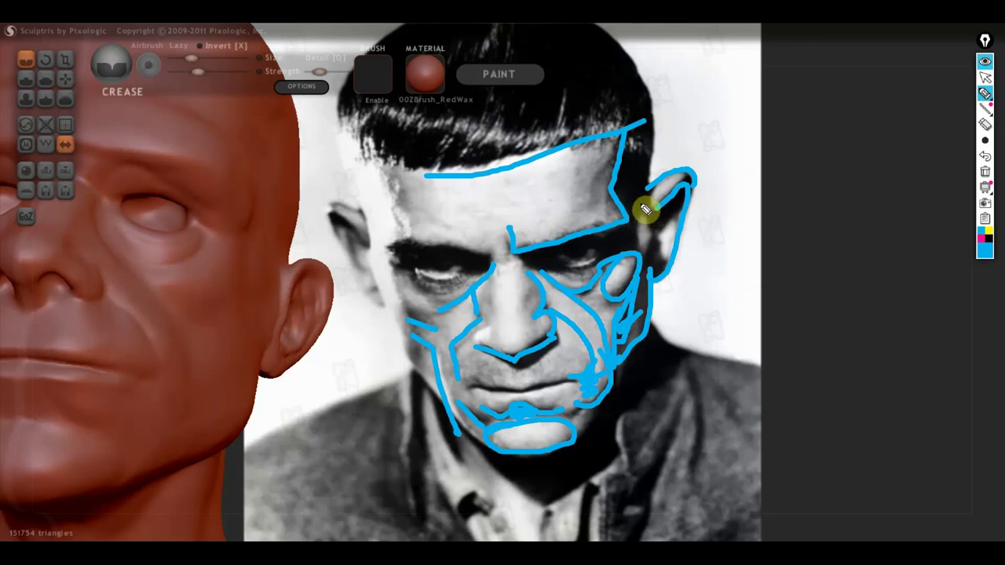
left_click_drag(642, 201, 634, 238)
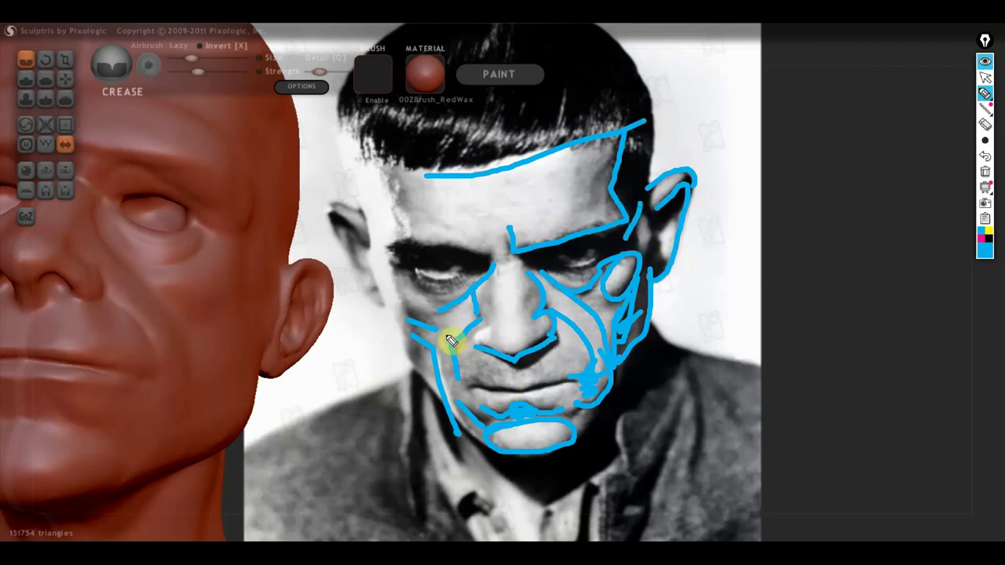
Clear the Epic Pen annotations and return to the sculpt in a three-quarter view
left_click(986, 173)
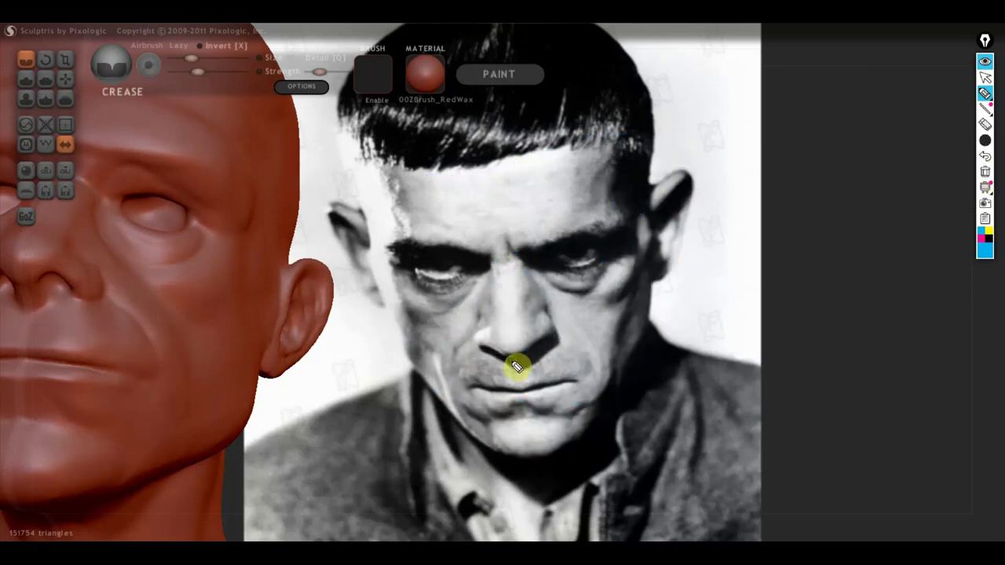
left_click(984, 76)
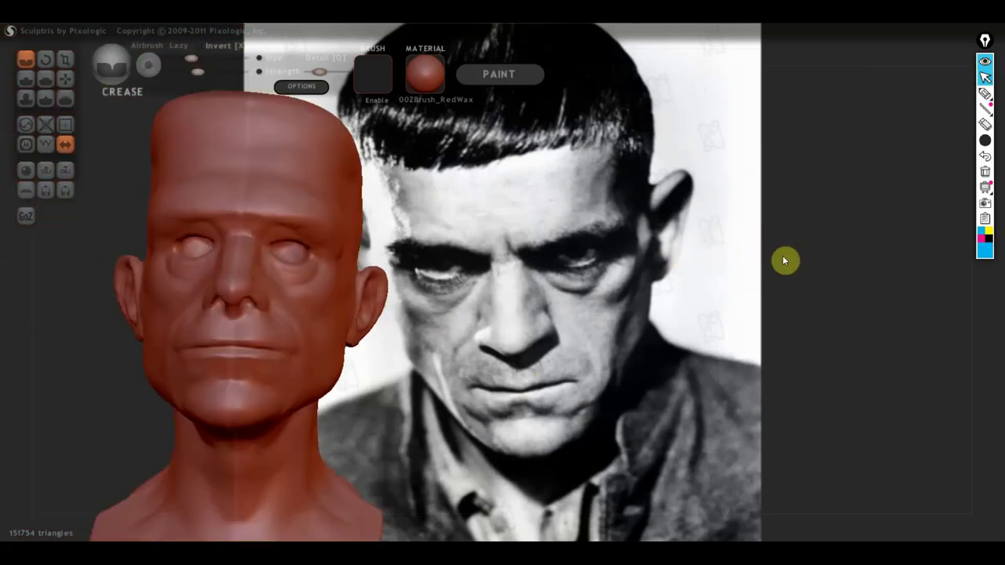
mouse_move(784, 261)
left_mouse_down()
mouse_move(760, 263)
mouse_move(807, 270)
mouse_move(758, 260)
mouse_move(853, 270)
mouse_move(768, 280)
mouse_move(762, 292)
mouse_move(804, 284)
mouse_move(799, 268)
mouse_move(780, 281)
mouse_move(786, 265)
left_mouse_up()
scroll(763, 291, "up", 2)
mouse_move(704, 319)
left_mouse_down()
mouse_move(656, 338)
mouse_move(475, 294)
left_mouse_up()
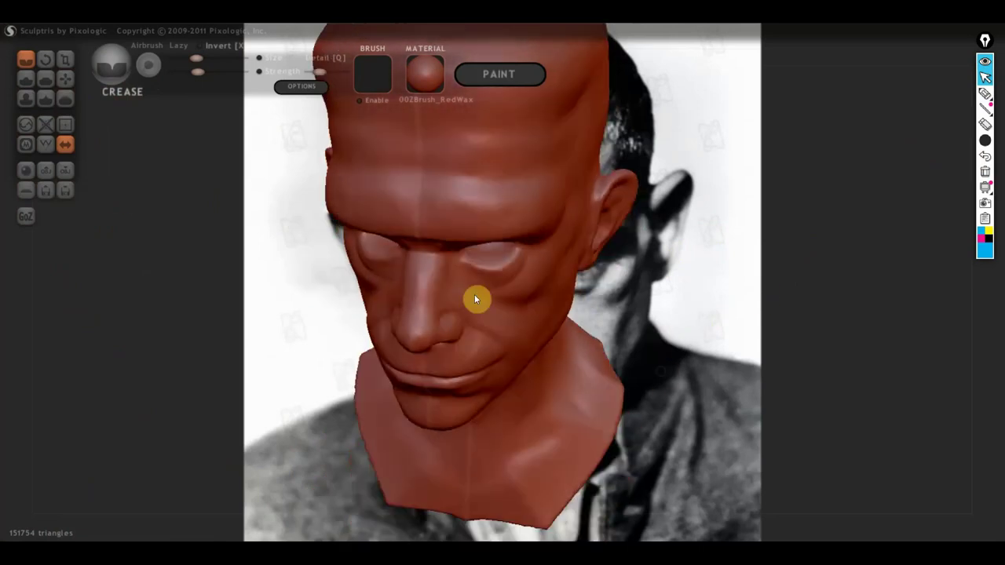
With the Grab brush, pull the mouth corners up and outward, then check from front and three-quarter views
left_click(63, 79)
right_click_drag(364, 316, 456, 382)
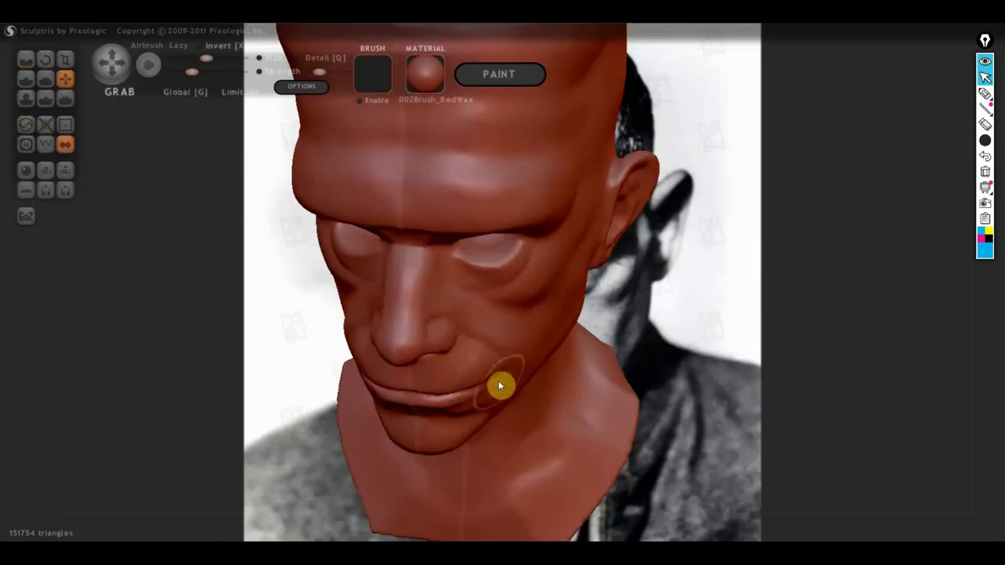
left_click_drag(507, 378, 523, 376)
mouse_move(535, 365)
right_mouse_down("shift")
mouse_move(565, 305)
mouse_move(517, 384)
mouse_move(511, 434)
right_mouse_up("shift")
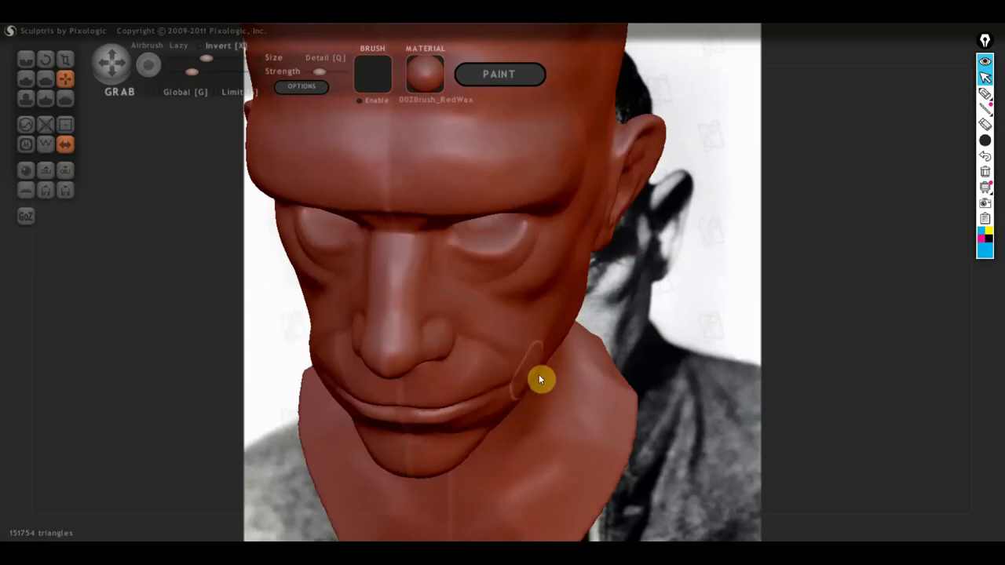
mouse_move(539, 375)
right_mouse_down()
mouse_move(557, 336)
mouse_move(583, 314)
mouse_move(473, 339)
right_mouse_up()
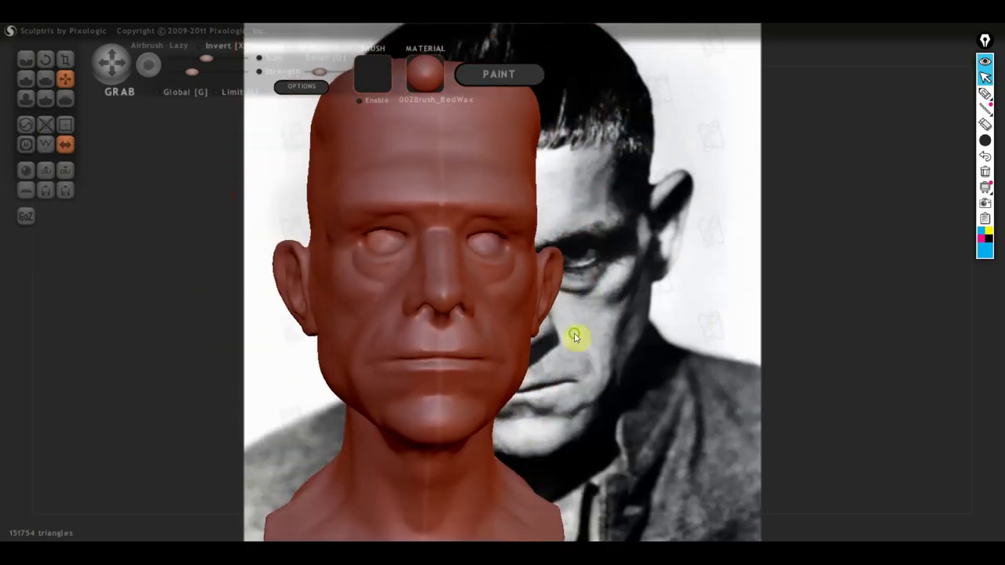
right_click_drag(409, 355, 404, 403)
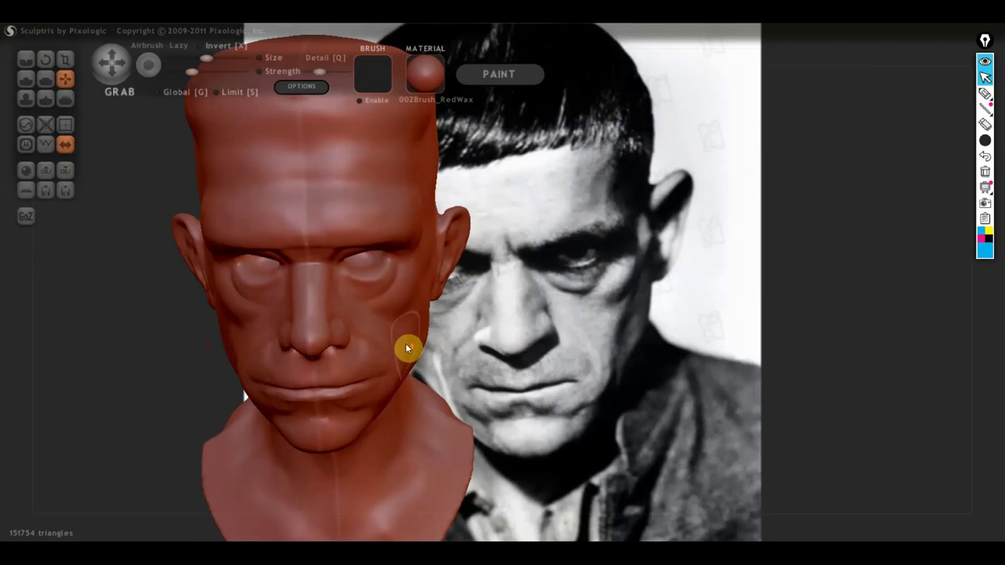
right_click_drag(411, 347, 114, 182)
left_click(36, 78)
scroll(322, 314, "up", 3)
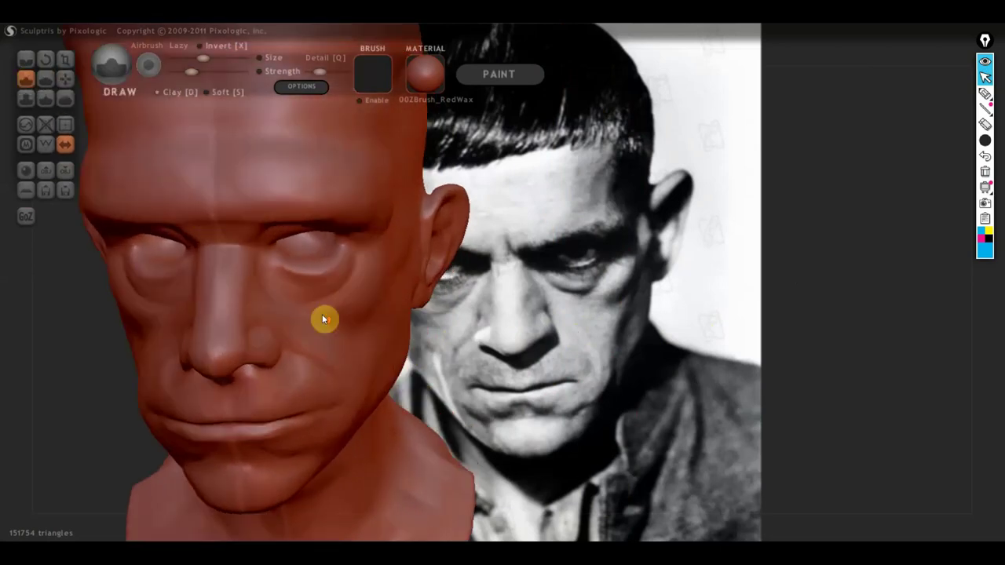
scroll(328, 321, "up", 3)
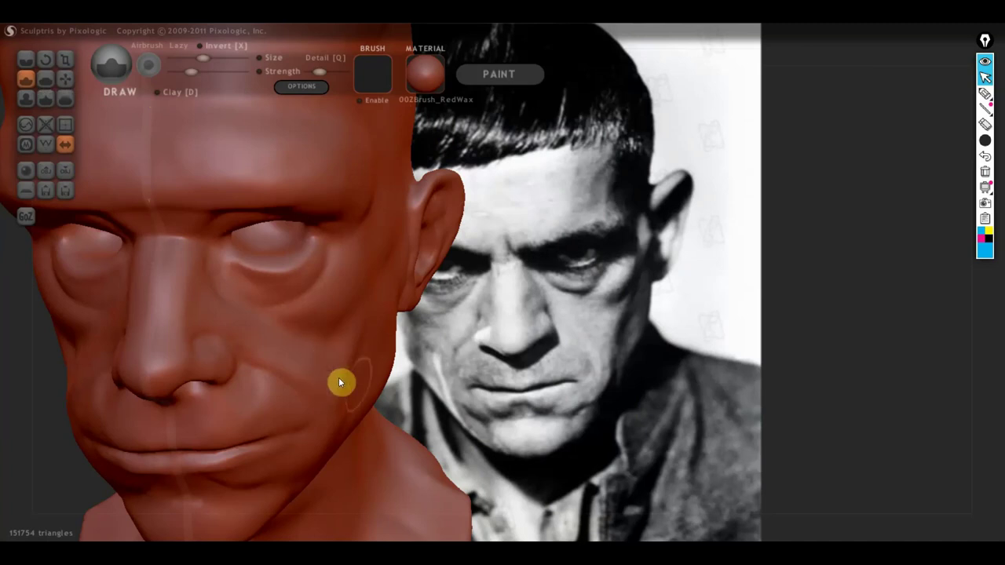
right_click_drag(340, 383, 317, 354)
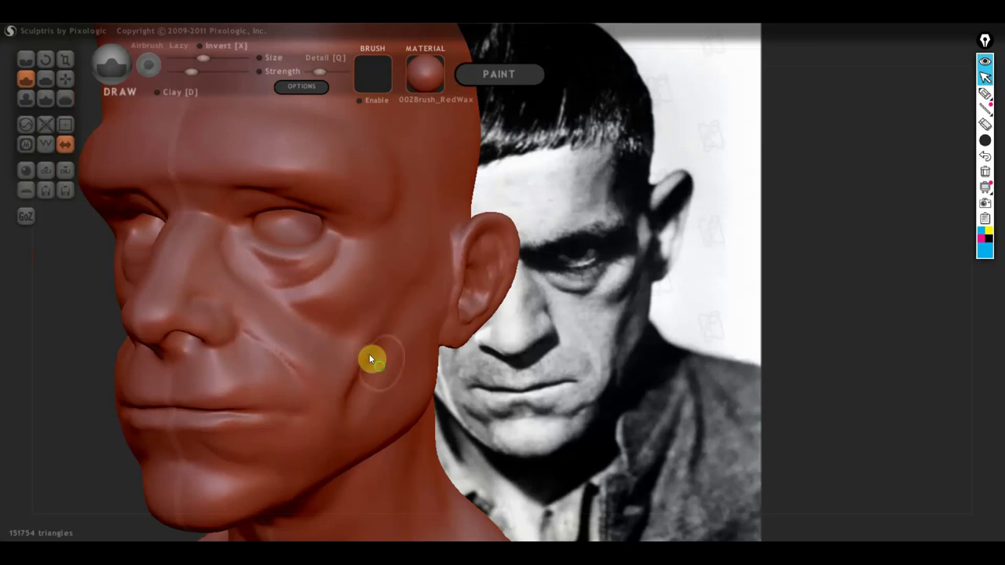
right_click_drag(369, 358, 378, 402)
mouse_move(334, 346)
right_mouse_down()
mouse_move(404, 338)
mouse_move(350, 349)
right_mouse_up()
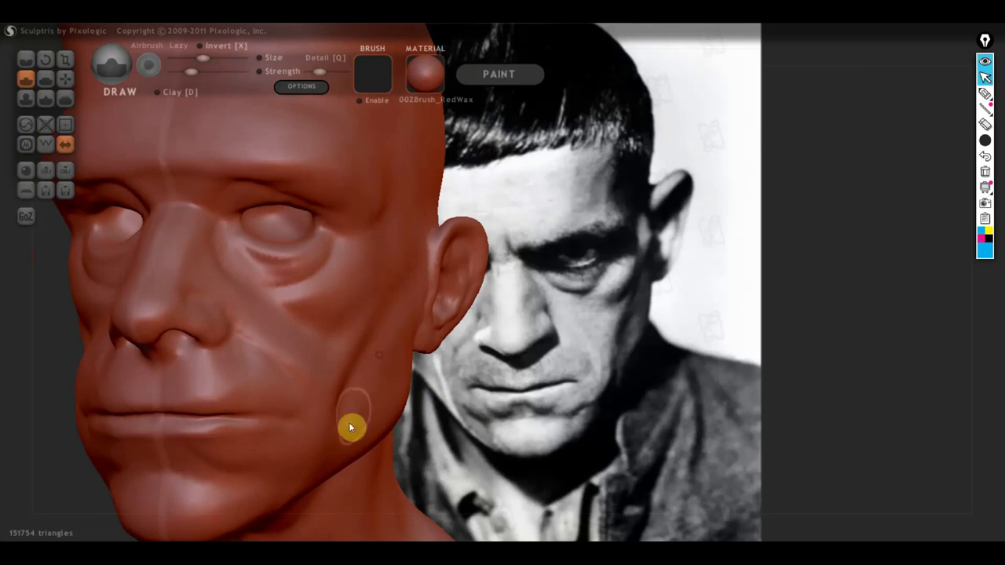
mouse_move(327, 461)
right_mouse_down()
mouse_move(242, 483)
mouse_move(211, 469)
mouse_move(238, 462)
right_mouse_up()
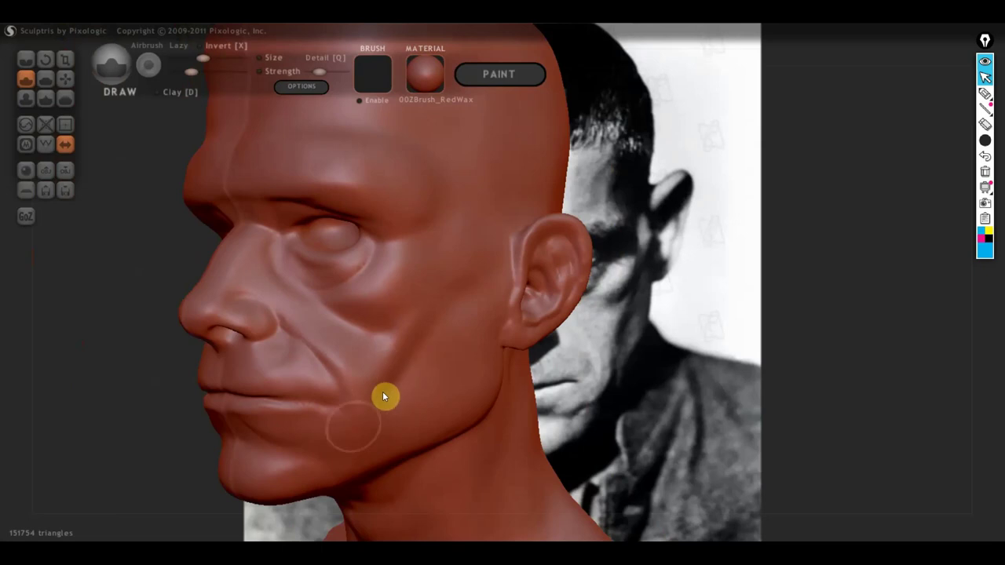
mouse_move(382, 397)
right_mouse_down()
mouse_move(458, 438)
mouse_move(646, 352)
right_mouse_up()
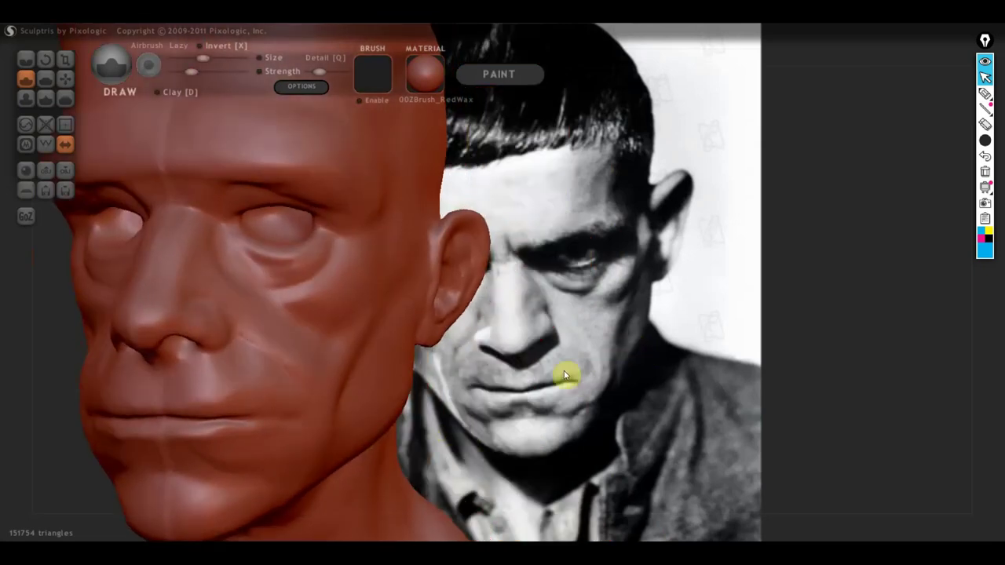
mouse_move(395, 426)
right_mouse_down()
mouse_move(432, 415)
mouse_move(439, 456)
mouse_move(410, 444)
mouse_move(464, 309)
mouse_move(476, 325)
right_mouse_up()
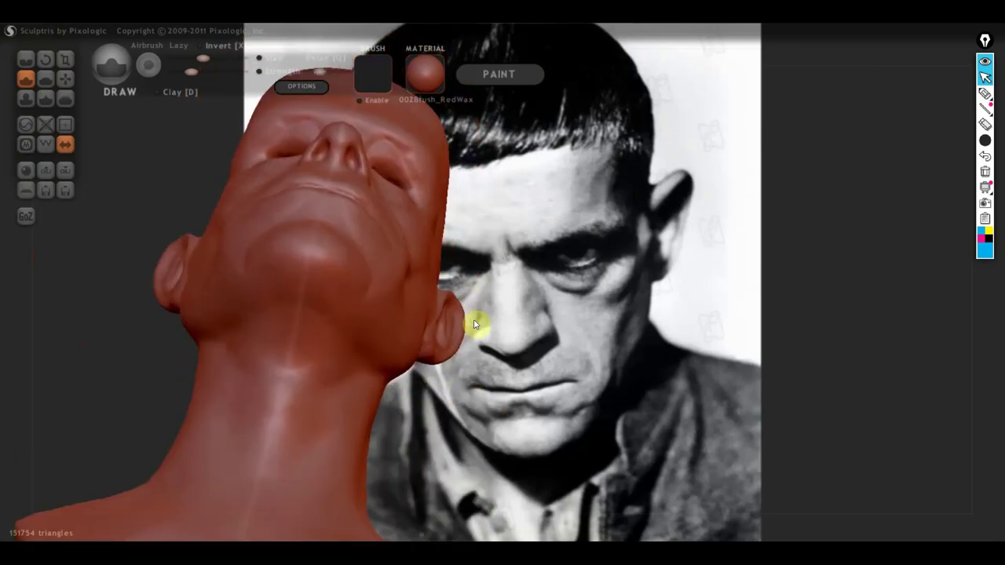
right_click_drag(554, 429, 516, 455)
scroll(487, 419, "up", 3)
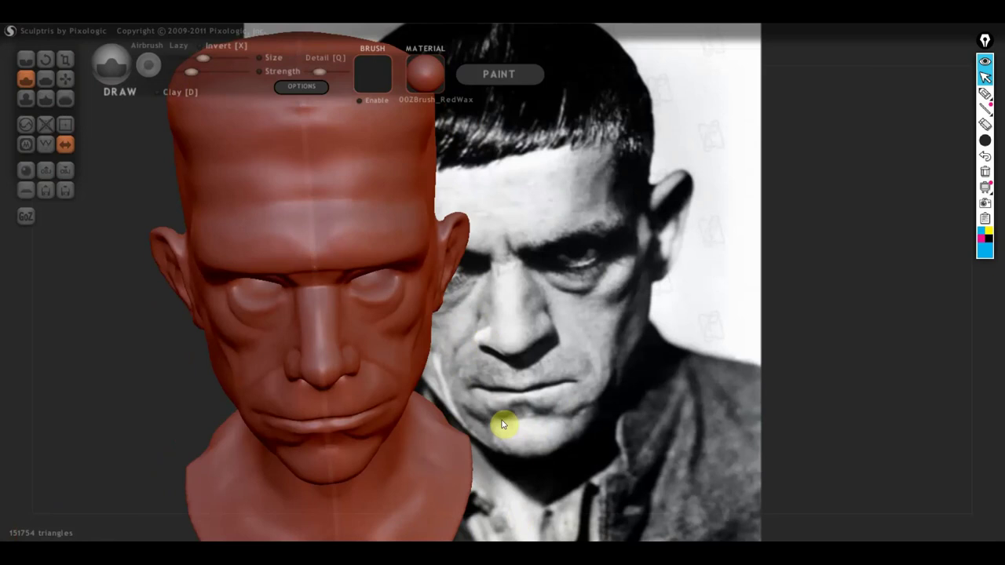
right_click_drag(501, 421, 503, 400)
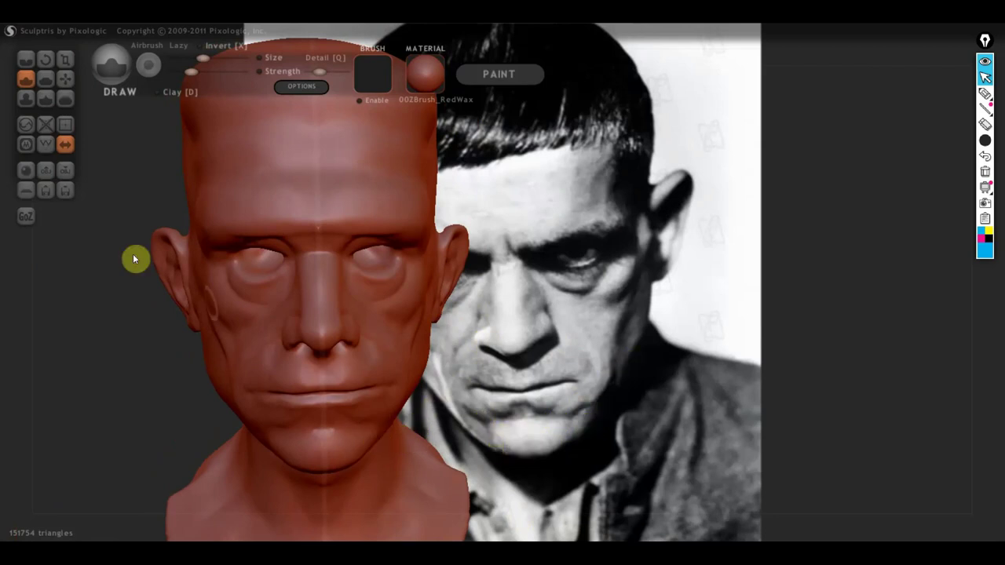
Check the head from below with Grab, then switch to Crease and zoom in on the face
left_click(65, 79)
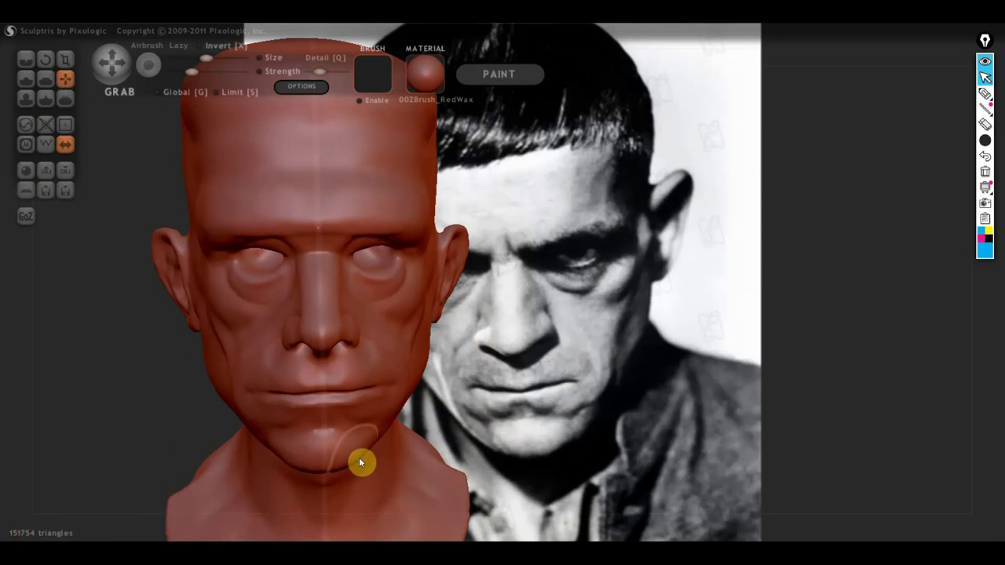
right_click_drag(375, 457, 378, 340)
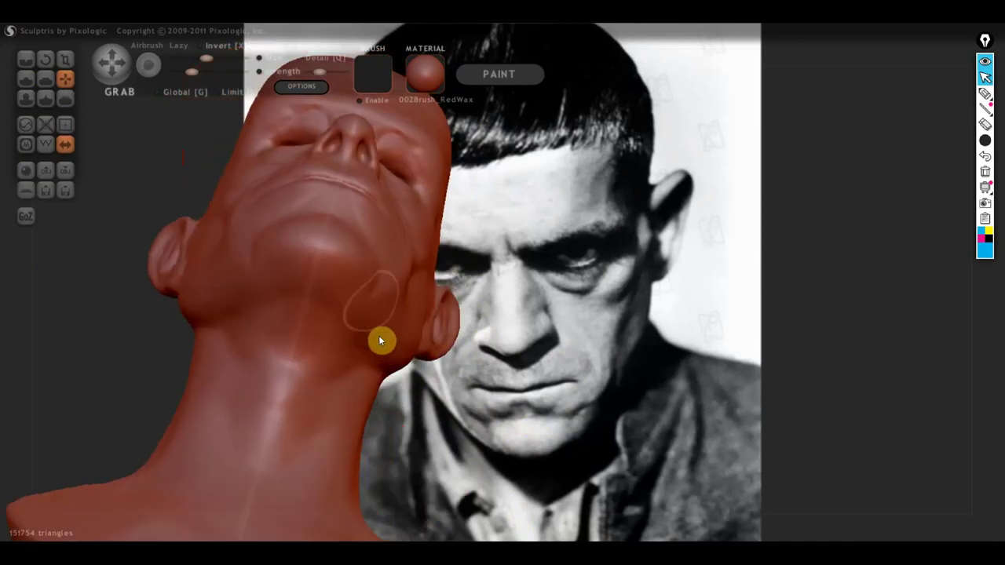
mouse_move(375, 289)
right_mouse_down()
mouse_move(353, 421)
mouse_move(349, 411)
right_mouse_up()
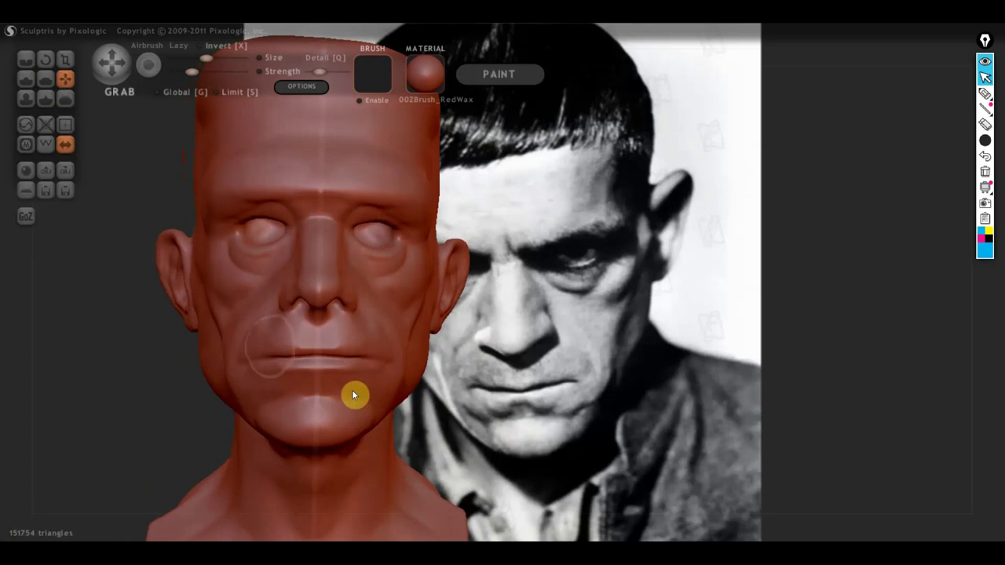
left_click(26, 59)
scroll(274, 372, "up", 2)
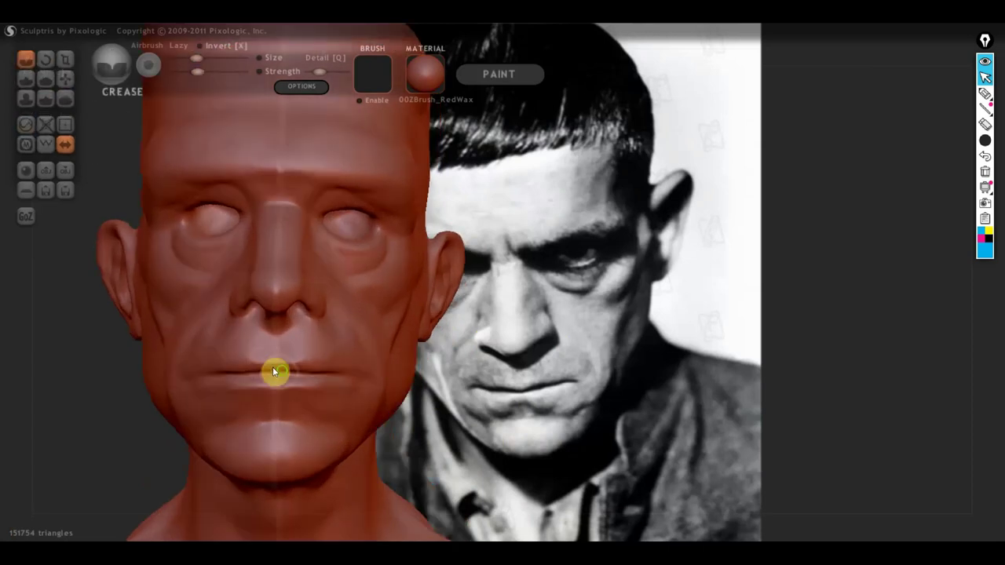
scroll(274, 373, "up", 1)
scroll(330, 350, "up", 1)
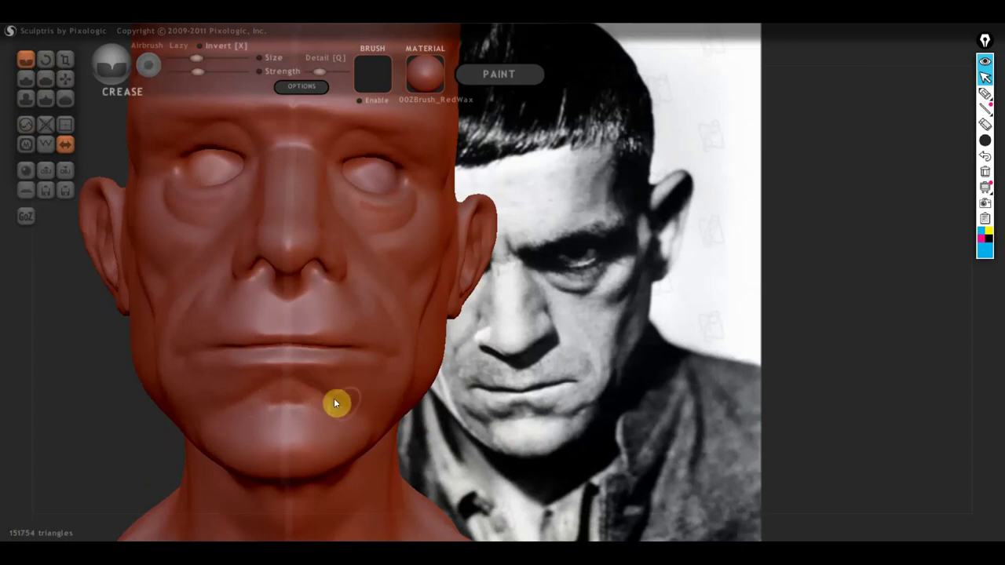
right_click_drag(348, 404, 334, 417)
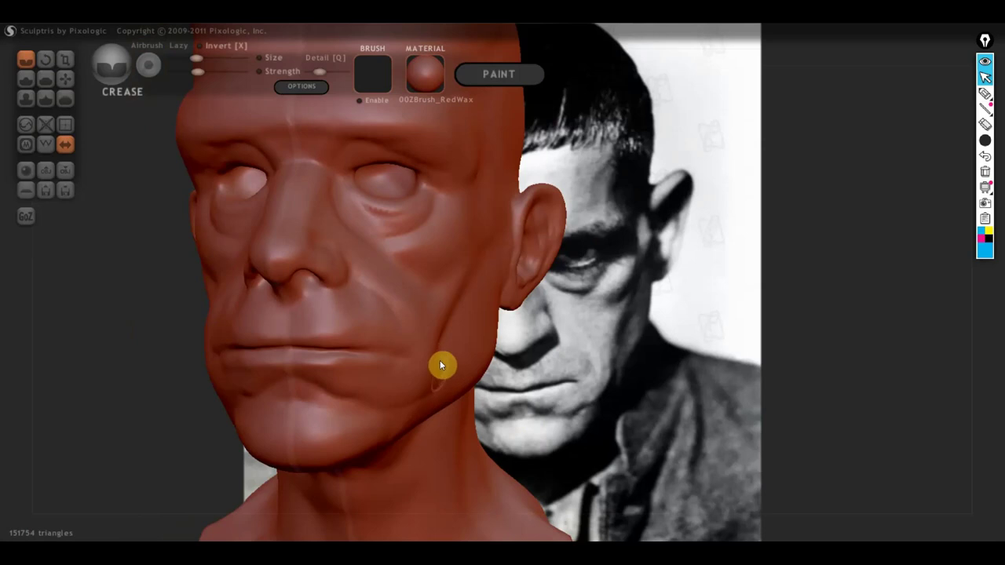
middle_click_drag(432, 398, 355, 411)
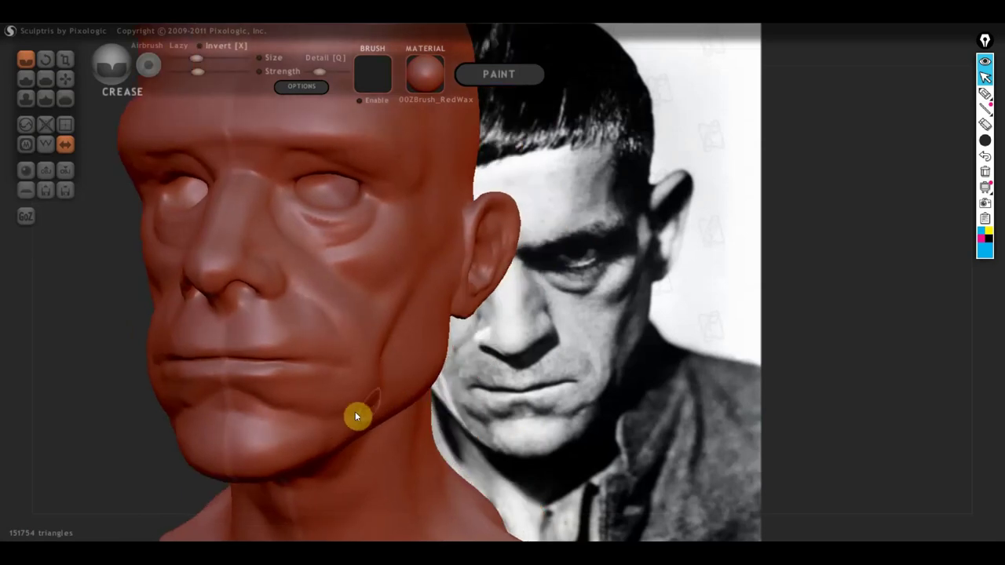
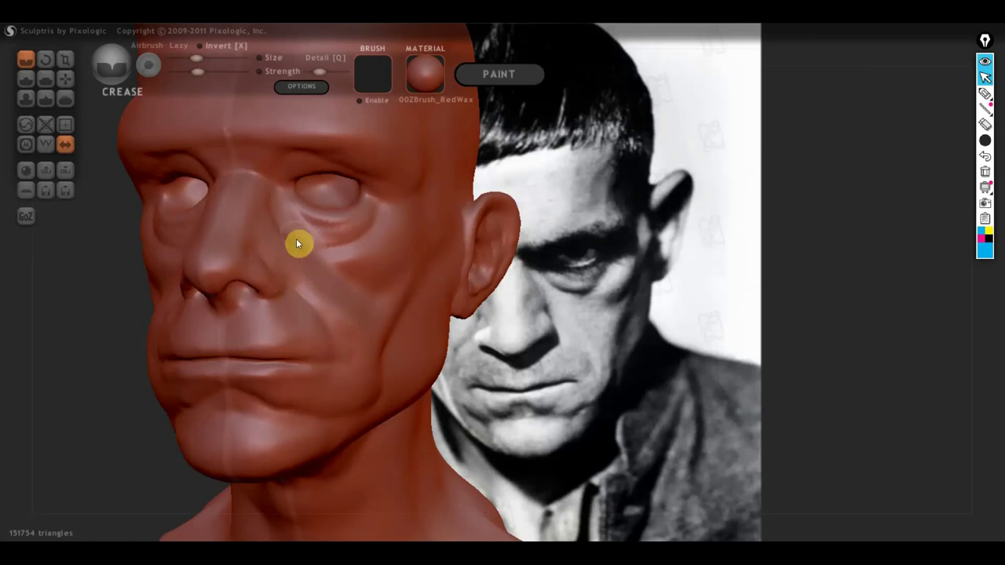
Turn the head frontal, then test-highlight the nose on the reference photo and clear it
mouse_move(297, 243)
right_mouse_down()
mouse_move(329, 267)
mouse_move(351, 312)
mouse_move(360, 310)
right_mouse_up()
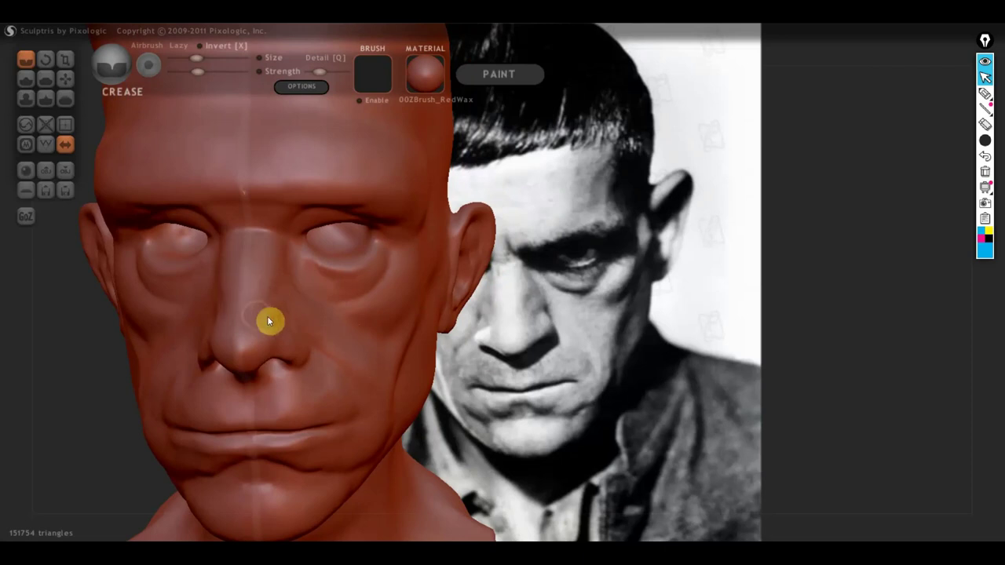
left_click(985, 93)
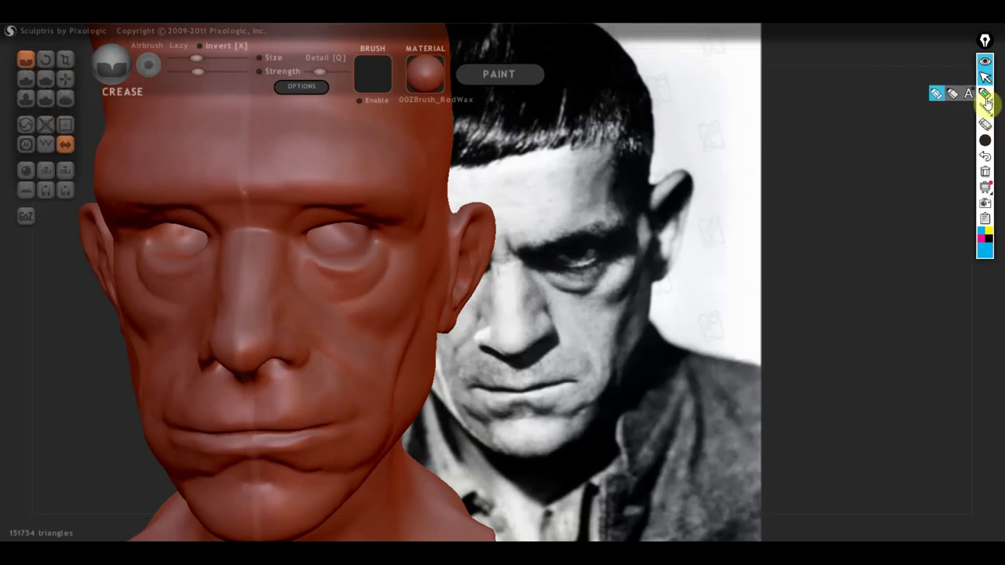
left_click_drag(531, 320, 526, 292)
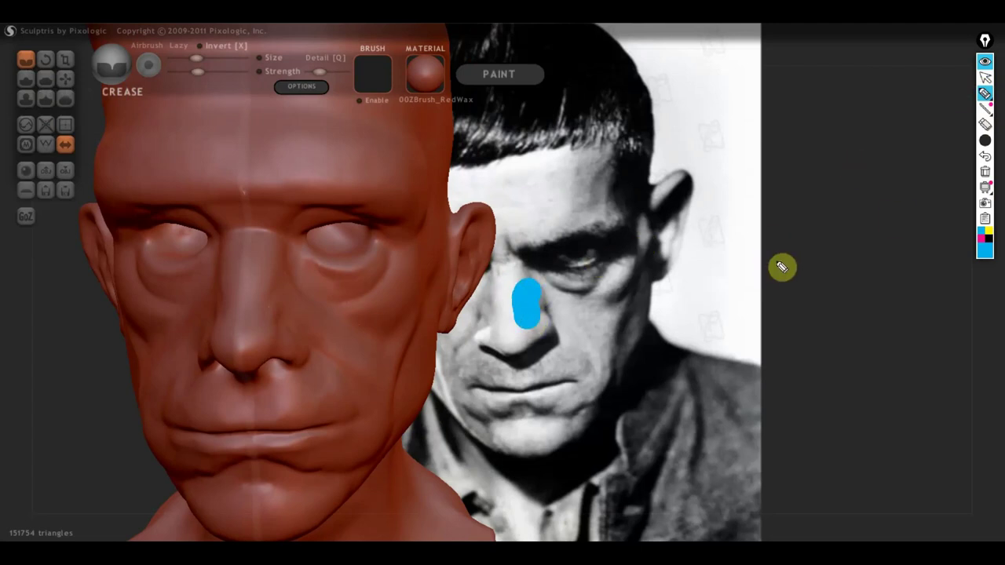
left_click(985, 171)
Trace the crease from the inner eye down beside the nose with the pen on the photo
scroll(806, 251, "down", 3)
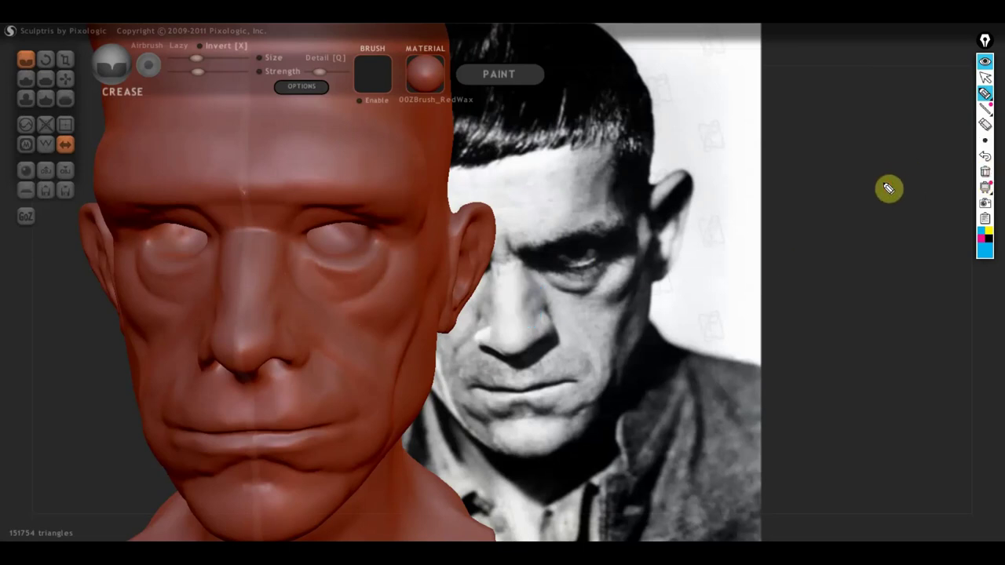
left_click_drag(520, 258, 526, 314)
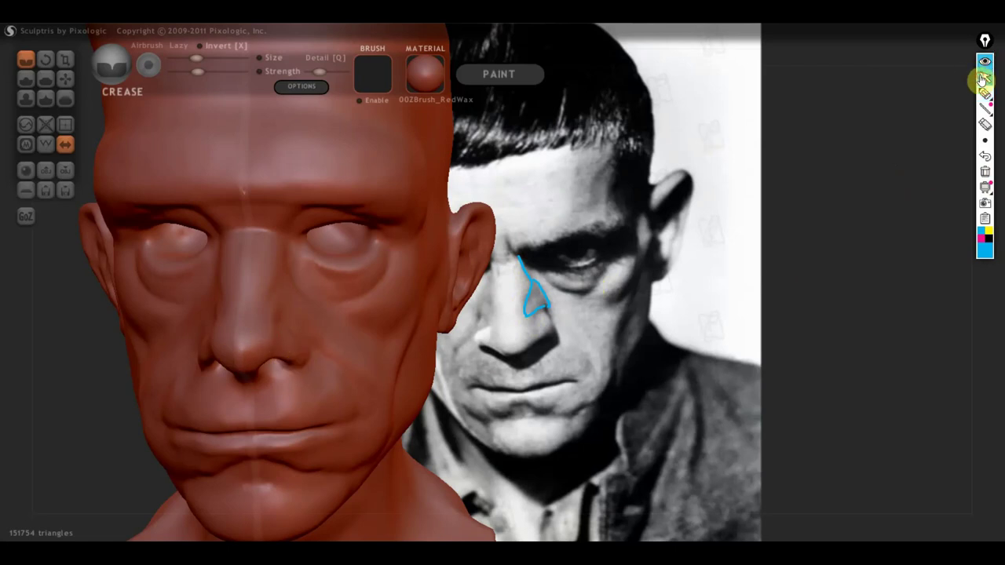
left_click(984, 76)
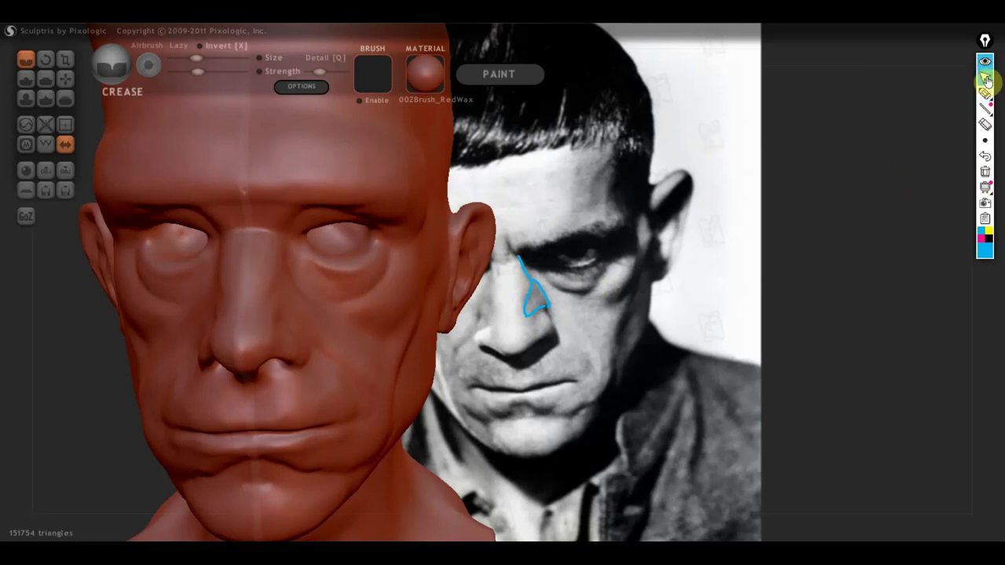
Shrink the Flatten brush, flatten the planes beside the nose, and orbit to check from several angles
left_click(44, 79)
scroll(177, 181, "up", 2)
left_click_drag(209, 58, 198, 59)
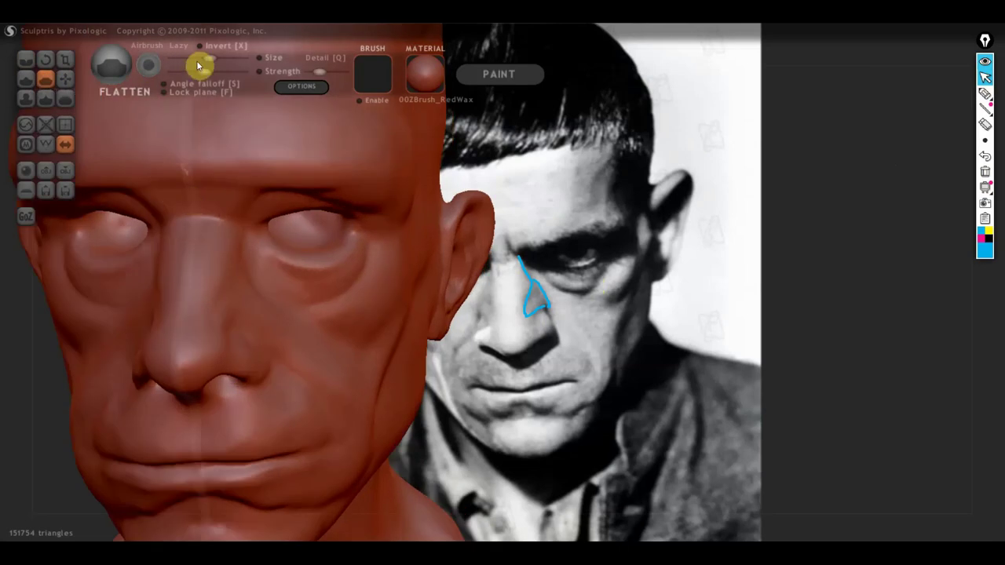
right_click_drag(251, 286, 330, 310)
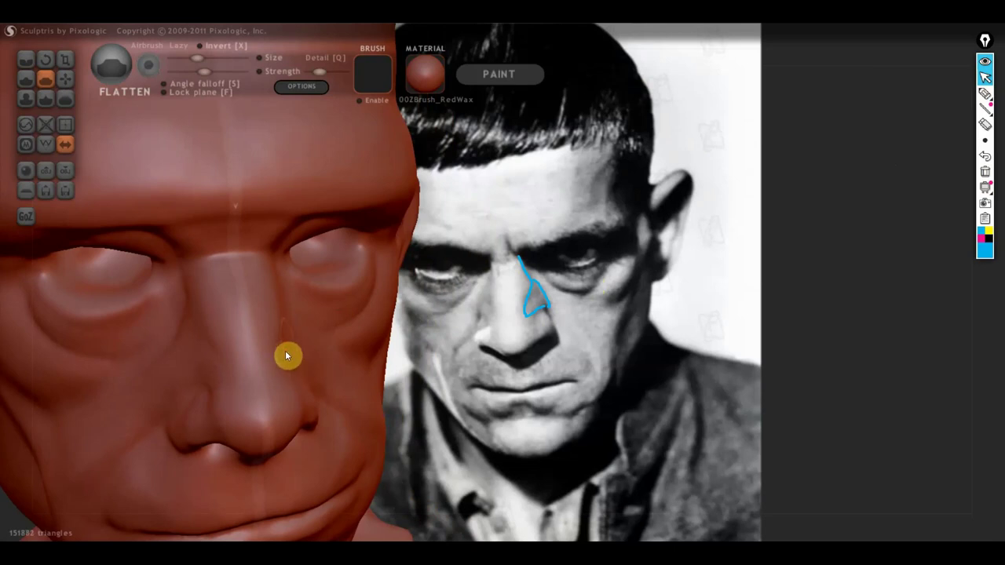
right_click_drag(290, 366, 278, 410)
mouse_move(290, 480)
right_mouse_down()
mouse_move(321, 467)
mouse_move(327, 435)
mouse_move(300, 397)
right_mouse_up()
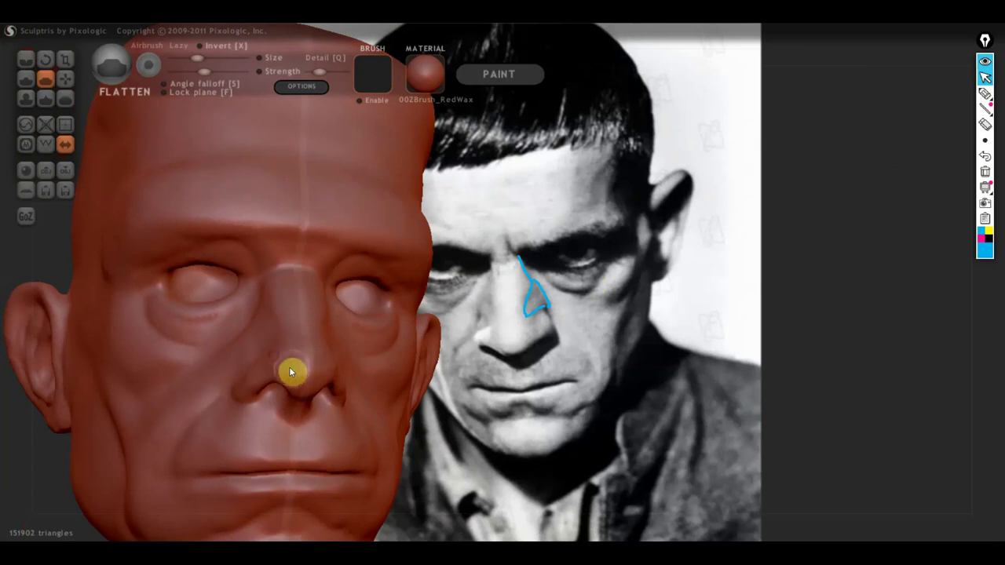
mouse_move(289, 366)
right_mouse_down()
mouse_move(299, 405)
mouse_move(333, 417)
right_mouse_up()
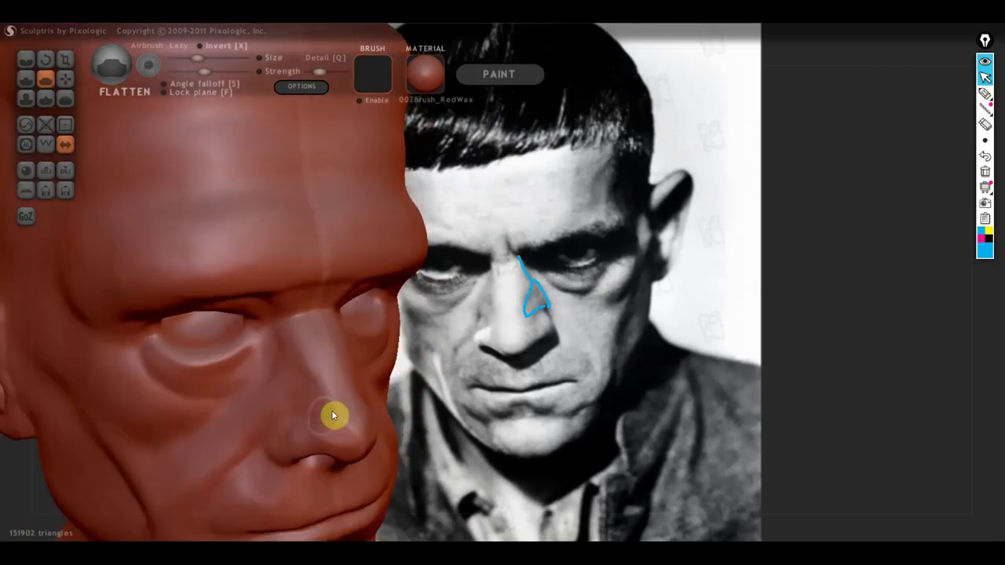
mouse_move(276, 447)
right_mouse_down()
mouse_move(359, 430)
mouse_move(382, 419)
mouse_move(379, 399)
right_mouse_up()
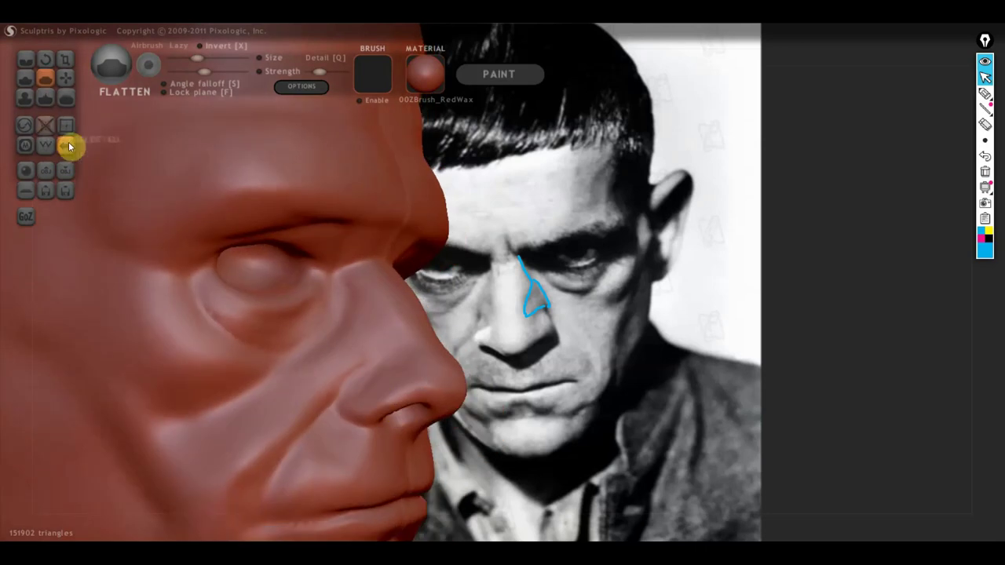
With a smaller Draw brush, build up the underside of the nose tip in profile
left_click(31, 94)
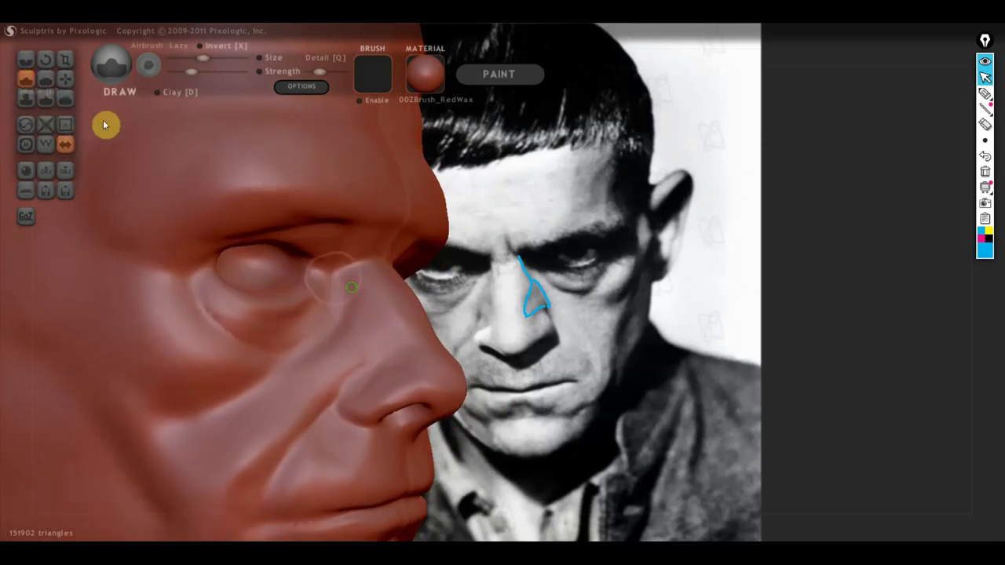
right_click_drag(312, 269, 384, 298)
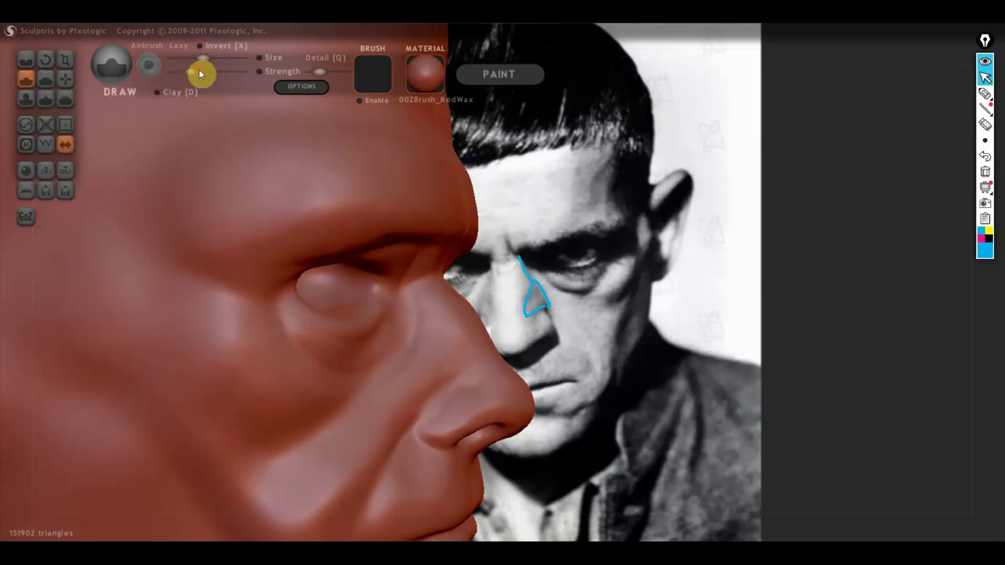
left_click_drag(202, 58, 194, 58)
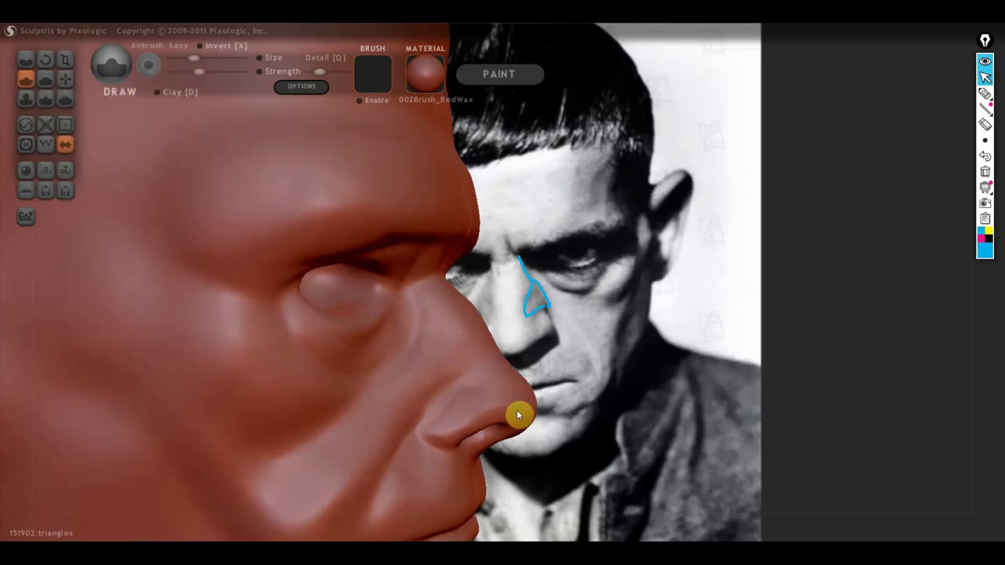
right_click_drag(518, 413, 526, 415)
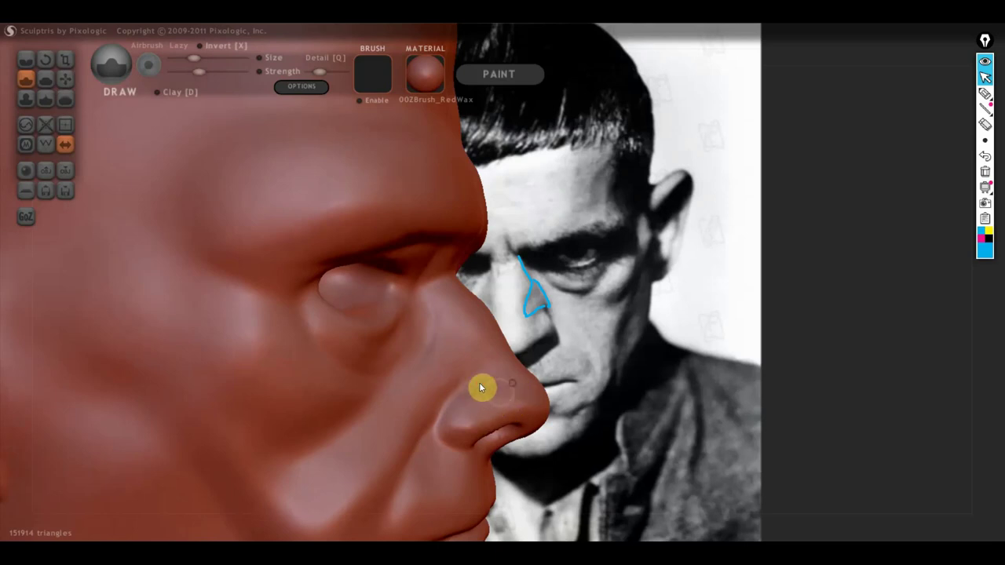
Inspect the nose from front, three-quarter, above and below views
mouse_move(481, 387)
right_mouse_down()
mouse_move(460, 437)
mouse_move(449, 420)
mouse_move(355, 397)
mouse_move(325, 415)
mouse_move(370, 402)
right_mouse_up()
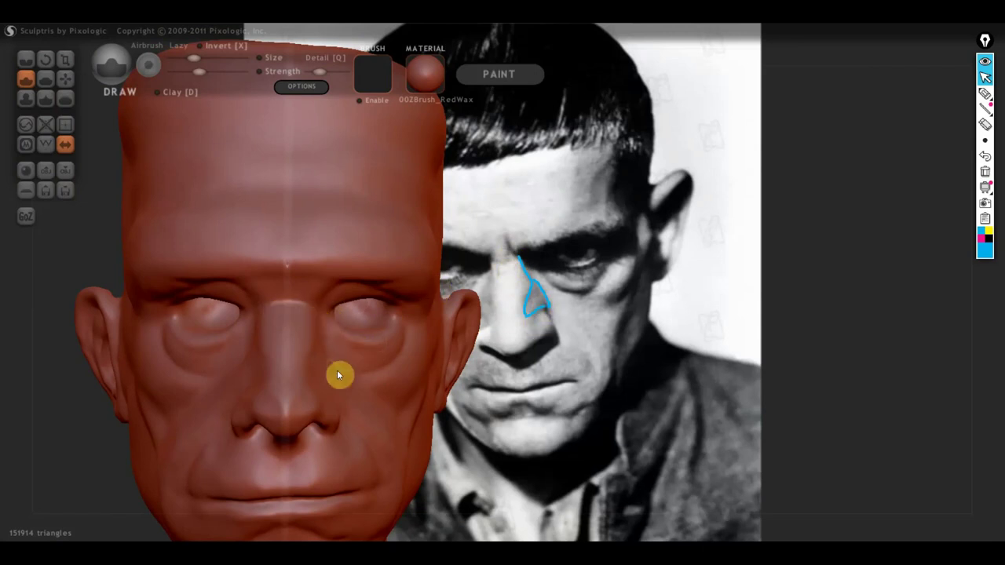
scroll(337, 398, "up", 2)
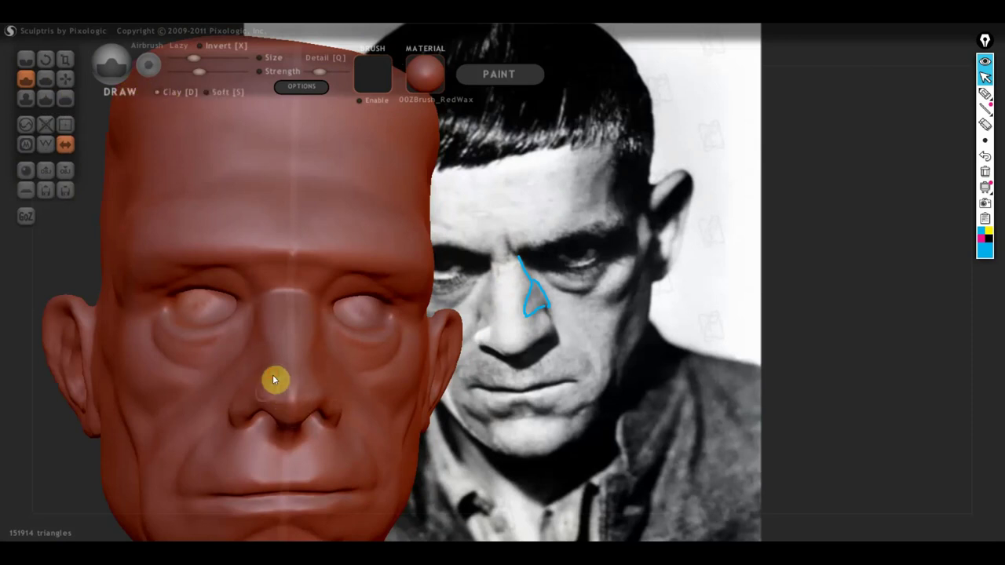
mouse_move(280, 398)
right_mouse_down()
mouse_move(317, 419)
mouse_move(366, 423)
right_mouse_up()
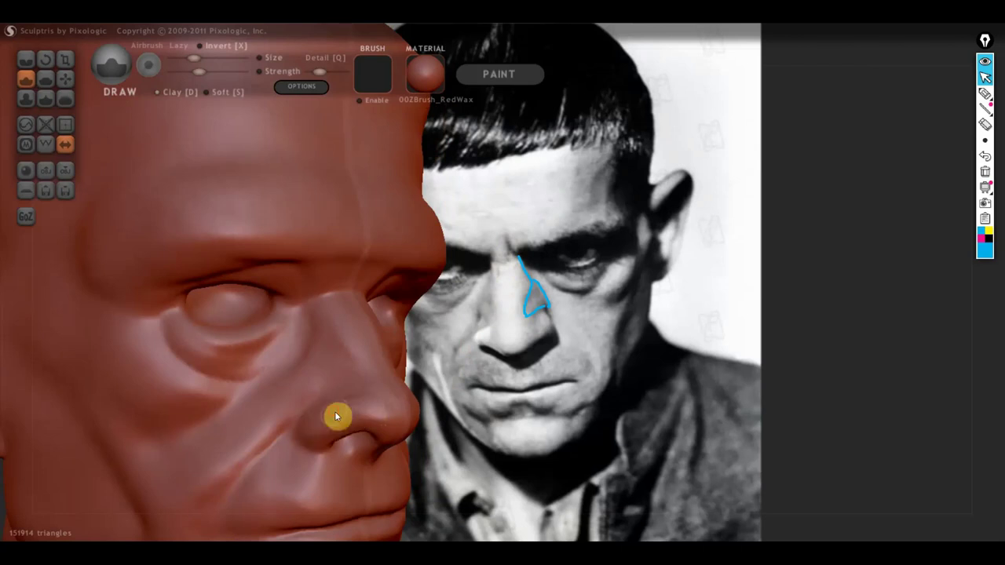
mouse_move(321, 441)
right_mouse_down()
mouse_move(229, 416)
mouse_move(219, 437)
right_mouse_up()
right_click_drag(279, 428, 416, 320)
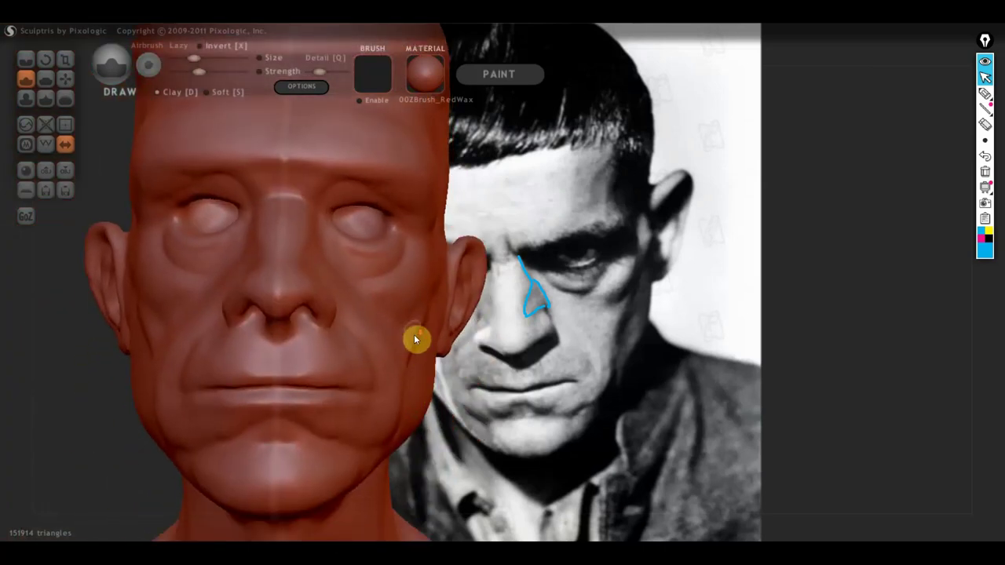
scroll(415, 340, "down", 1)
scroll(393, 346, "down", 1)
scroll(369, 350, "down", 1)
scroll(381, 368, "down", 1)
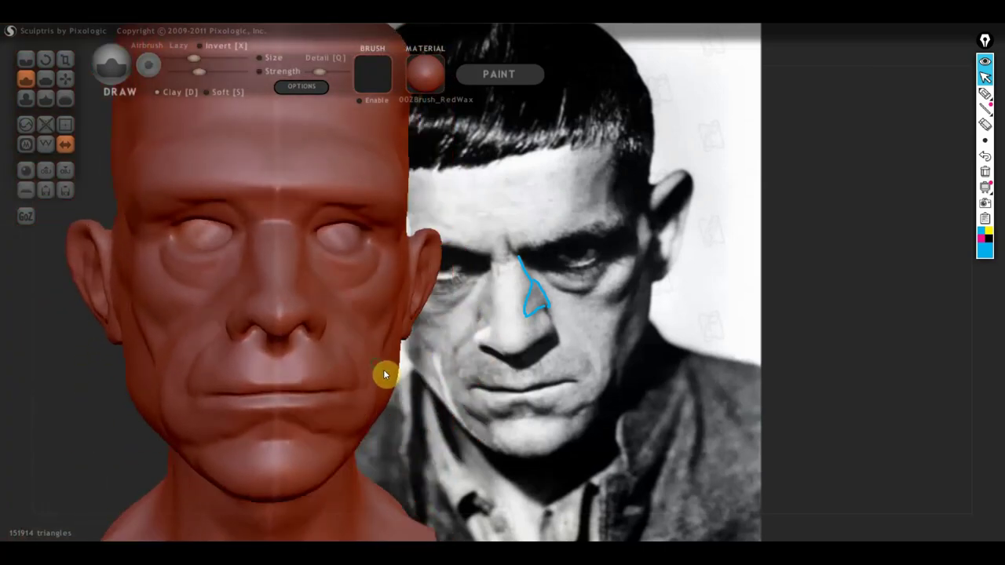
mouse_move(385, 375)
right_mouse_down()
mouse_move(398, 435)
mouse_move(331, 425)
mouse_move(384, 419)
mouse_move(437, 395)
mouse_move(456, 409)
mouse_move(462, 440)
mouse_move(433, 365)
mouse_move(341, 374)
mouse_move(394, 385)
mouse_move(246, 341)
mouse_move(325, 290)
mouse_move(251, 371)
mouse_move(412, 357)
right_mouse_up()
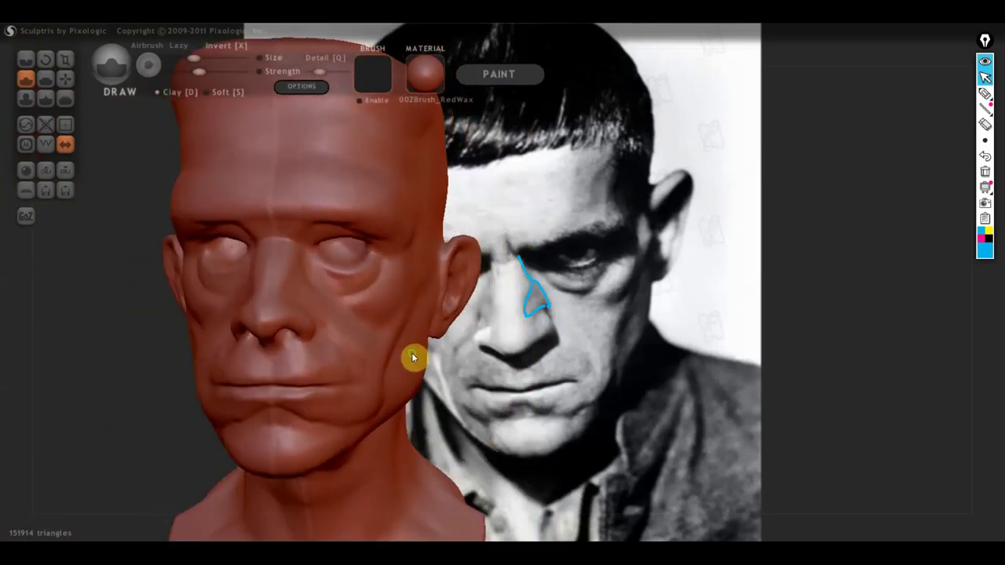
mouse_move(475, 407)
right_mouse_down()
mouse_move(474, 388)
mouse_move(492, 432)
right_mouse_up()
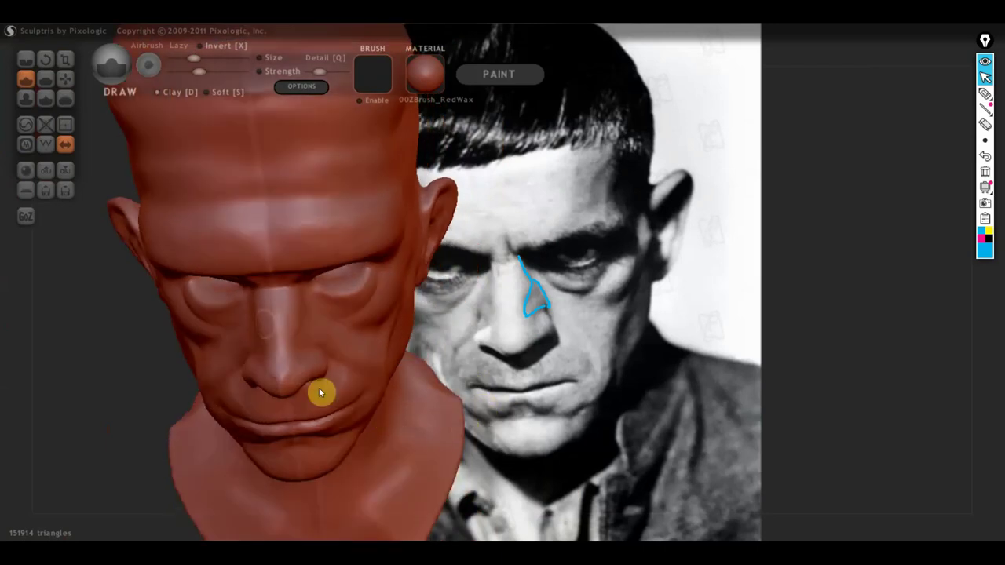
left_click(66, 78)
mouse_move(157, 196)
right_mouse_down()
mouse_move(298, 361)
mouse_move(347, 447)
mouse_move(636, 303)
mouse_move(594, 343)
right_mouse_up()
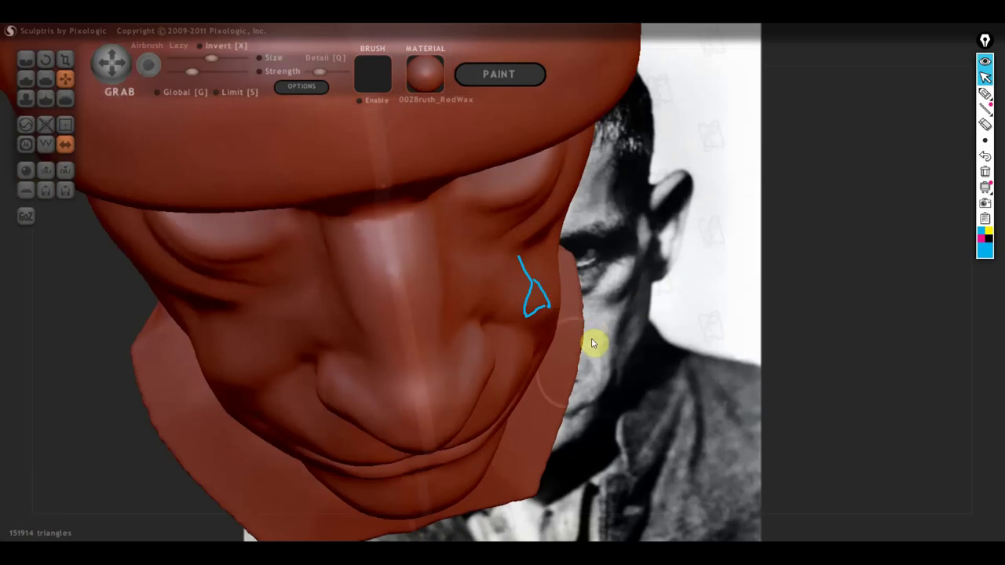
left_click(985, 171)
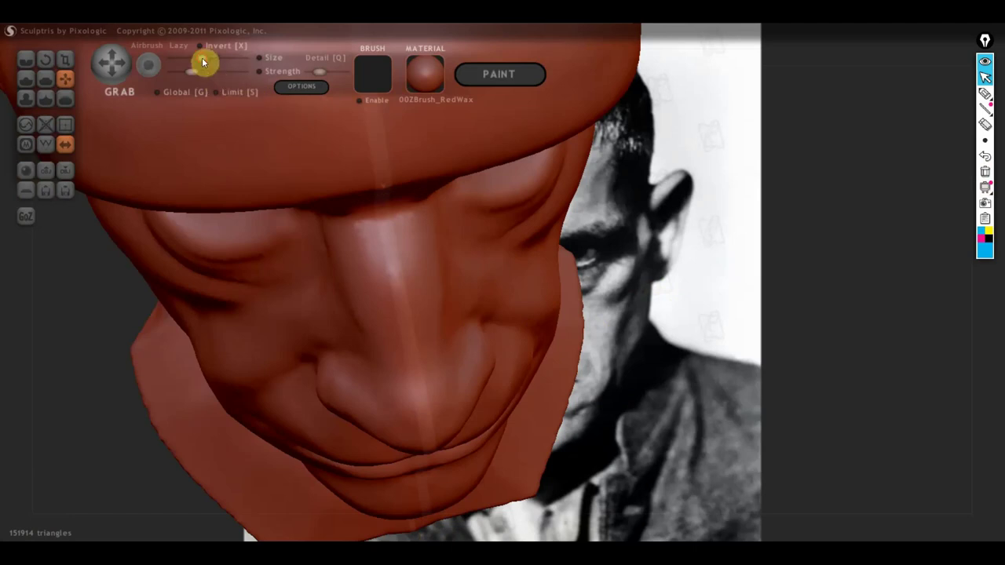
right_click_drag(500, 405, 503, 398)
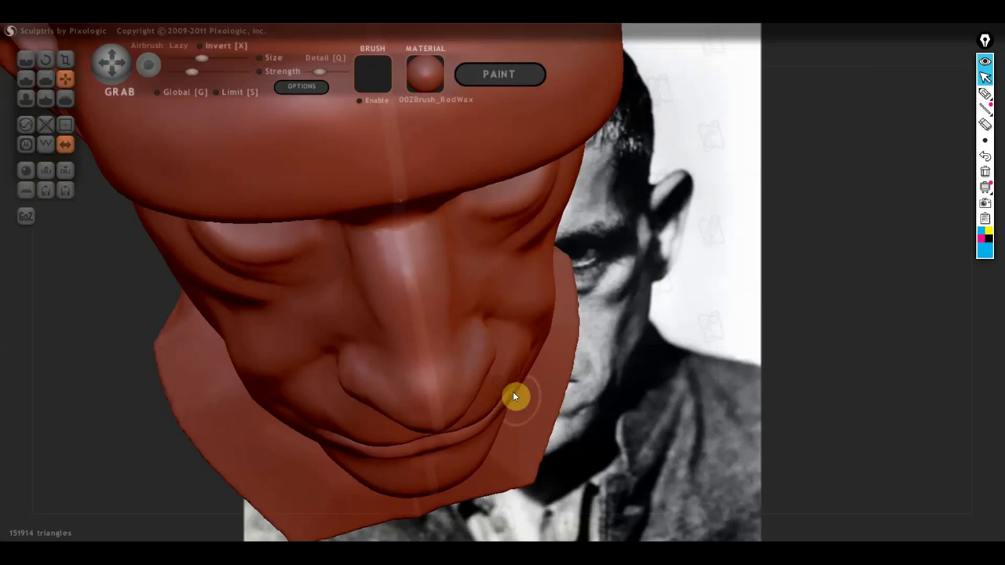
mouse_move(513, 391)
right_mouse_down()
mouse_move(515, 405)
mouse_move(521, 371)
right_mouse_up()
scroll(521, 376, "down", 5)
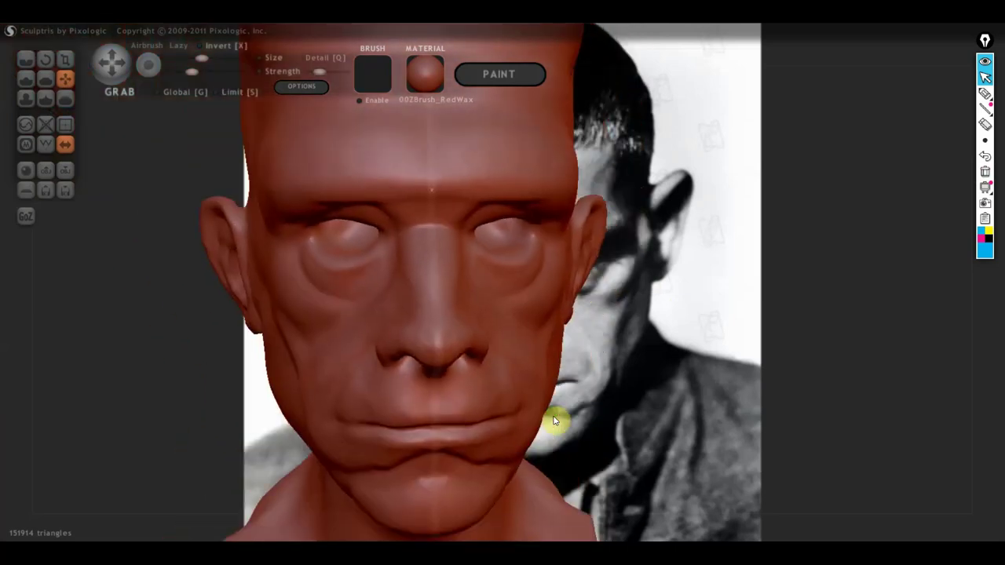
scroll(506, 322, "down", 2)
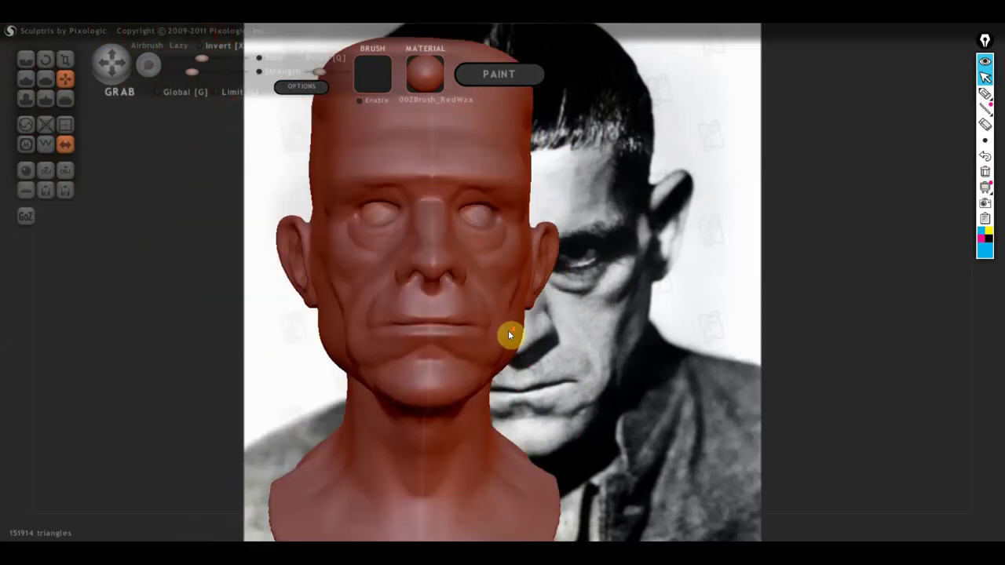
scroll(476, 338, "down", 2)
scroll(448, 344, "down", 2)
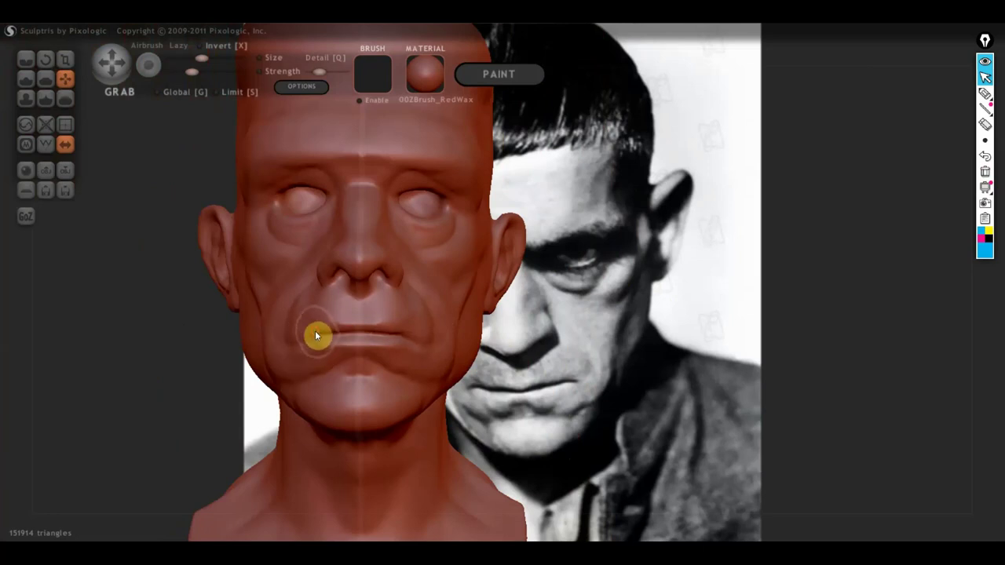
mouse_move(323, 336)
right_mouse_down()
mouse_move(359, 428)
mouse_move(358, 405)
right_mouse_up()
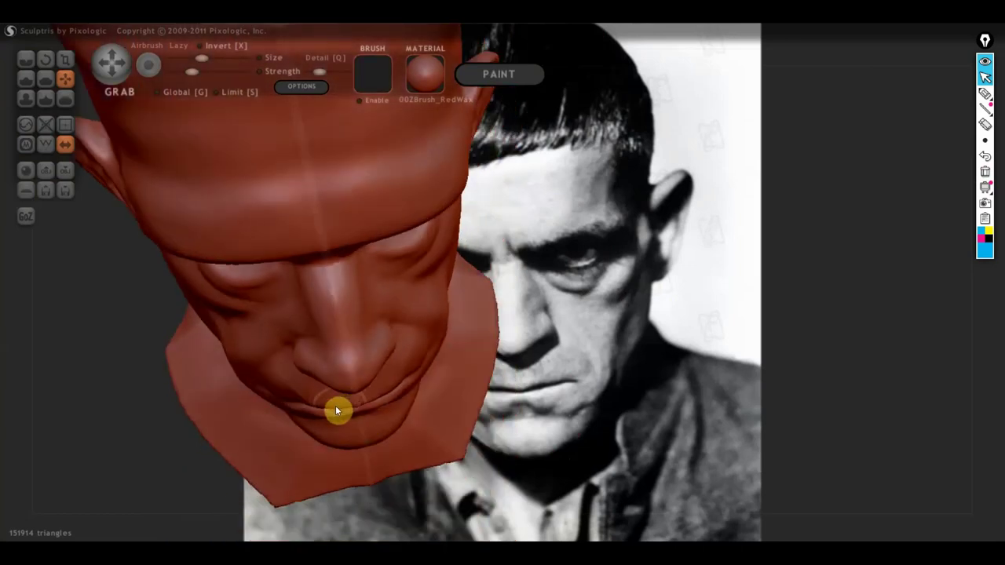
mouse_move(341, 415)
right_mouse_down()
mouse_move(355, 317)
mouse_move(327, 348)
mouse_move(426, 339)
mouse_move(388, 361)
mouse_move(332, 358)
mouse_move(393, 380)
mouse_move(330, 384)
right_mouse_up()
Reshape the corners of the mouth with the Grab brush
scroll(298, 385, "up", 2)
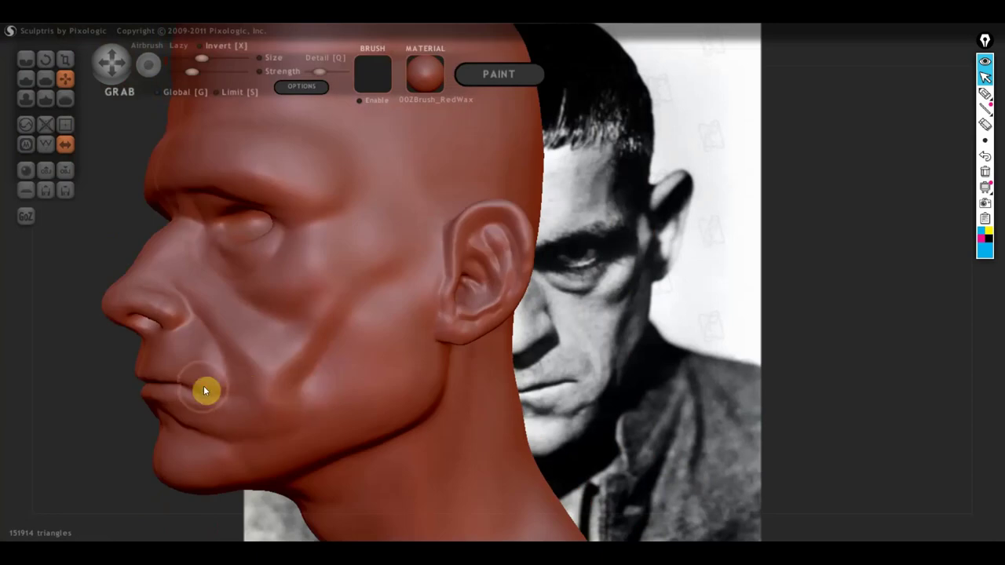
scroll(236, 383, "down", 2)
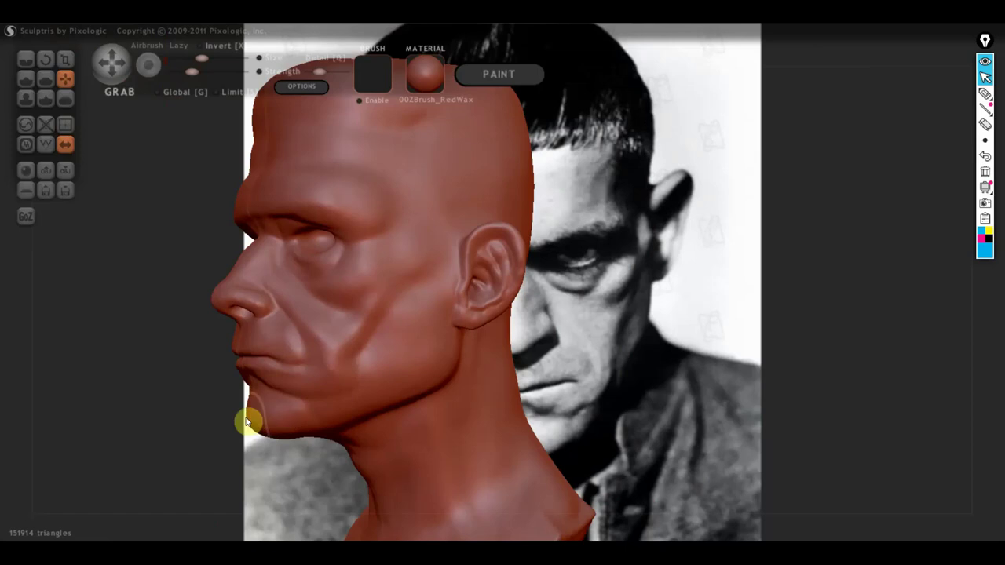
mouse_move(319, 415)
right_mouse_down()
mouse_move(199, 415)
mouse_move(483, 363)
mouse_move(433, 366)
mouse_move(605, 370)
mouse_move(601, 401)
right_mouse_up()
scroll(562, 385, "up", 2)
scroll(563, 384, "up", 1)
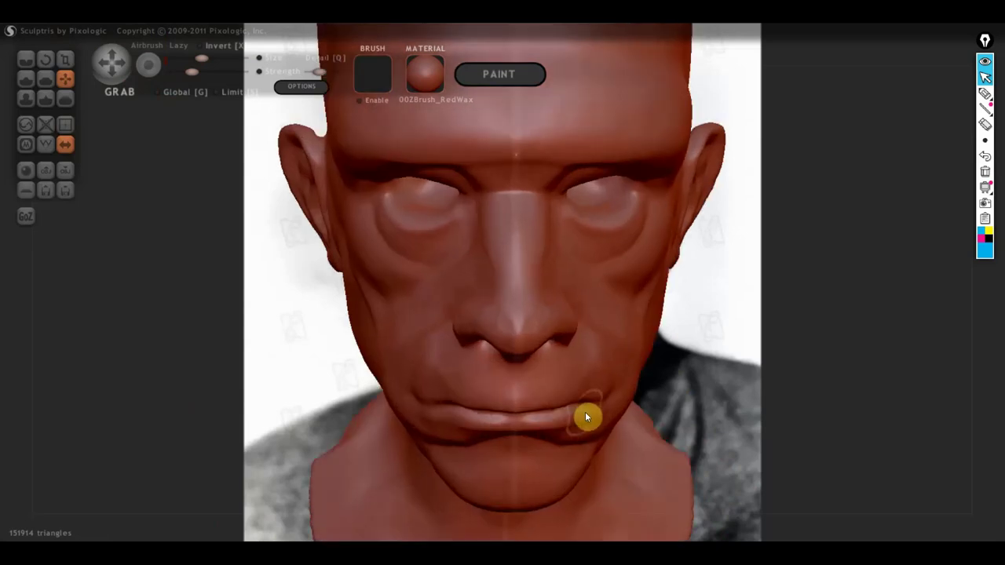
left_click_drag(585, 412, 589, 416)
Enlarge the Grab brush and pull the back of the head outward near the neck
mouse_move(456, 409)
right_mouse_down()
mouse_move(494, 382)
mouse_move(476, 328)
mouse_move(544, 387)
mouse_move(460, 384)
right_mouse_up()
scroll(520, 365, "down", 2)
scroll(454, 382, "up", 1)
scroll(444, 385, "up", 1)
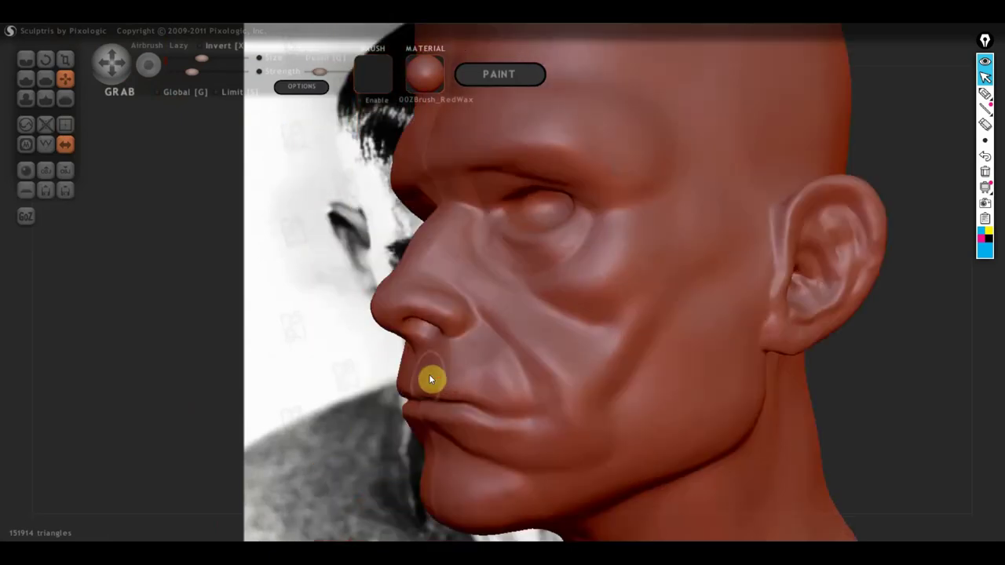
scroll(424, 377, "down", 2)
scroll(462, 377, "down", 1)
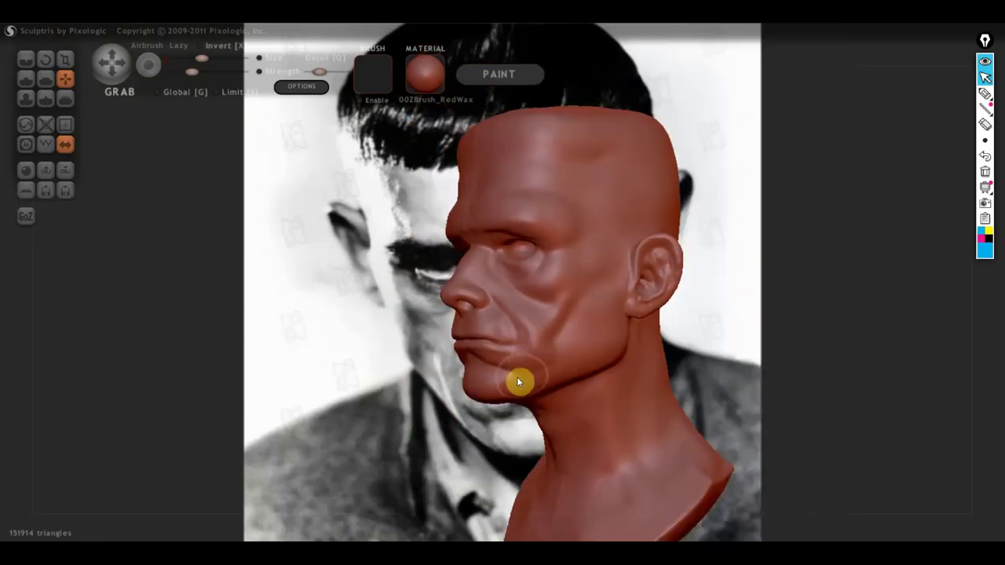
right_click_drag(629, 398, 900, 401)
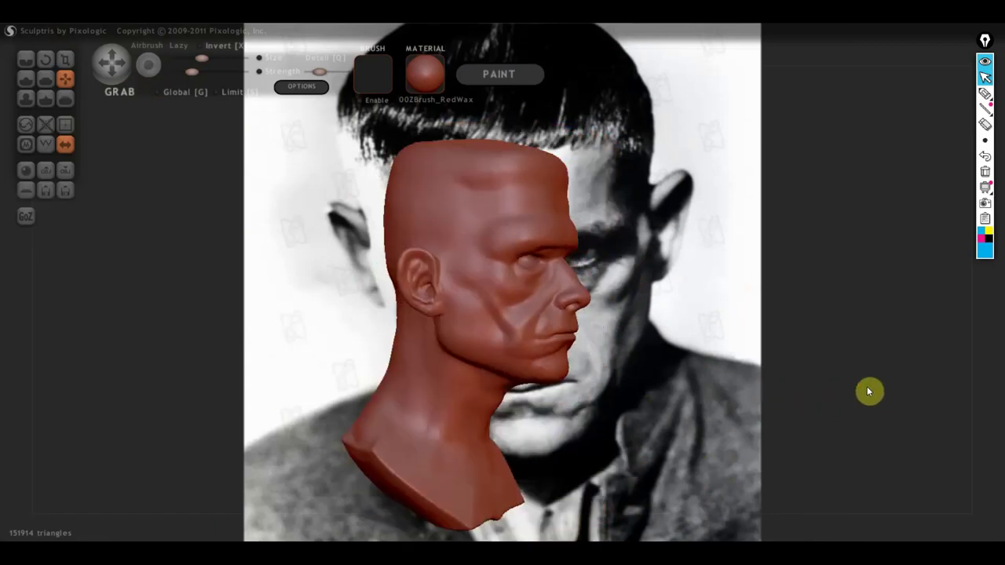
mouse_move(780, 346)
right_mouse_down()
mouse_move(725, 384)
mouse_move(668, 368)
mouse_move(666, 357)
mouse_move(589, 363)
right_mouse_up()
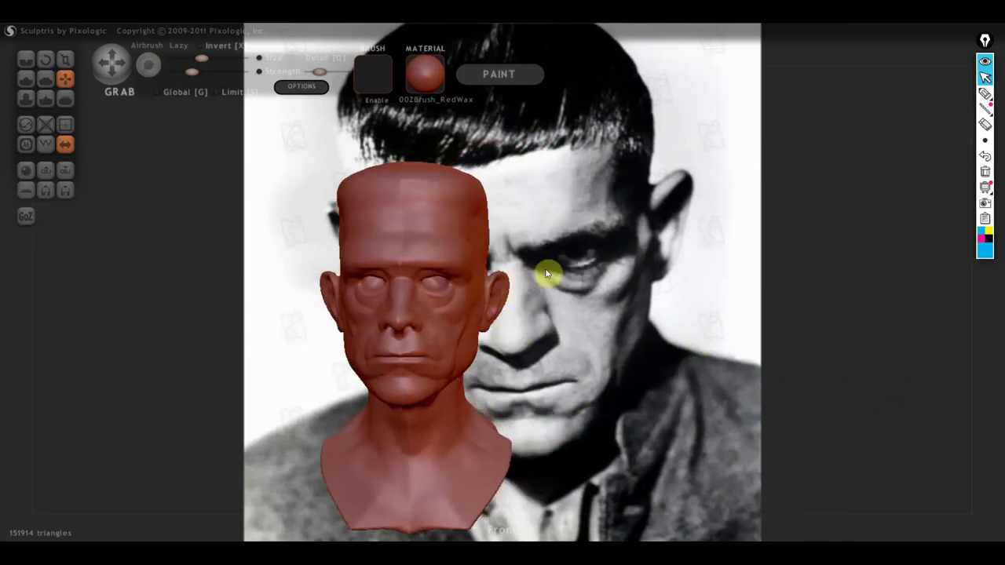
scroll(517, 252, "up", 3)
right_click_drag(517, 252, 516, 317)
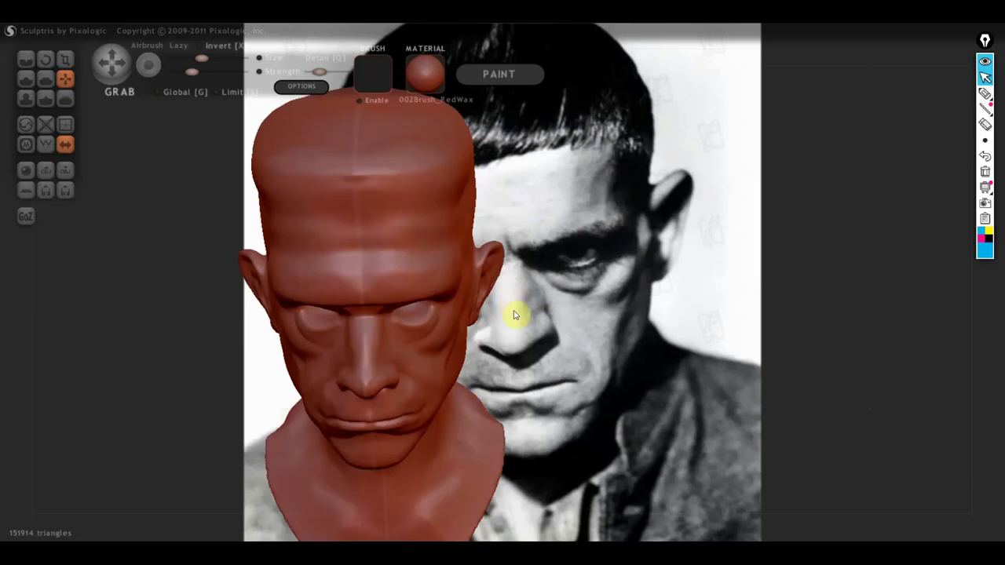
right_click_drag(461, 252, 395, 290)
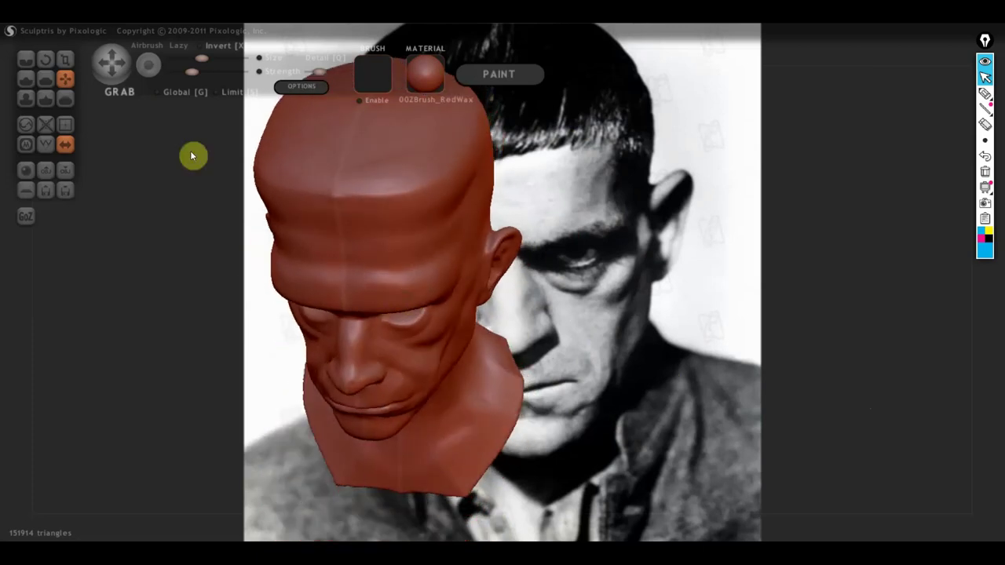
left_click_drag(213, 65, 217, 62)
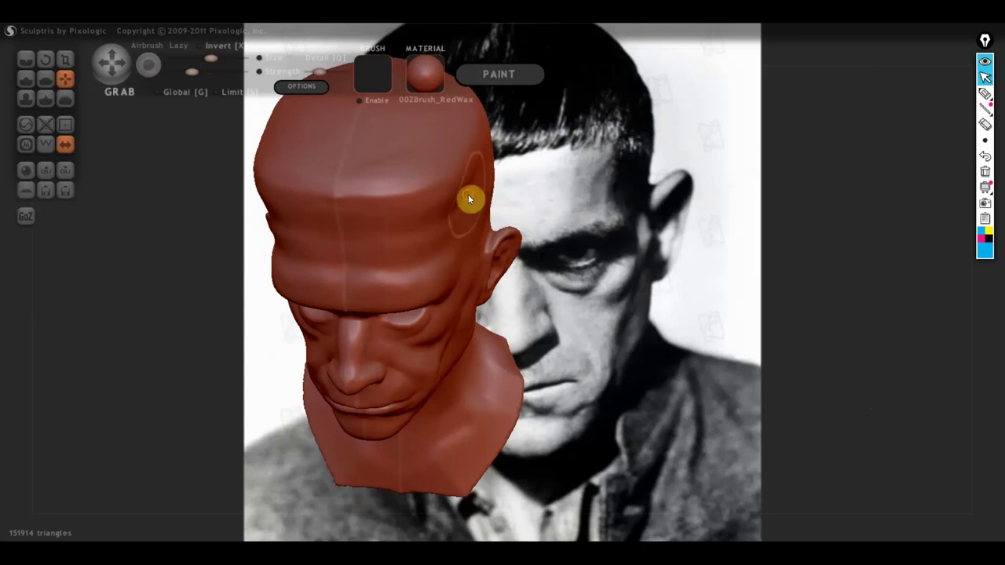
mouse_move(484, 207)
left_mouse_down()
mouse_move(483, 175)
mouse_move(543, 205)
left_mouse_up()
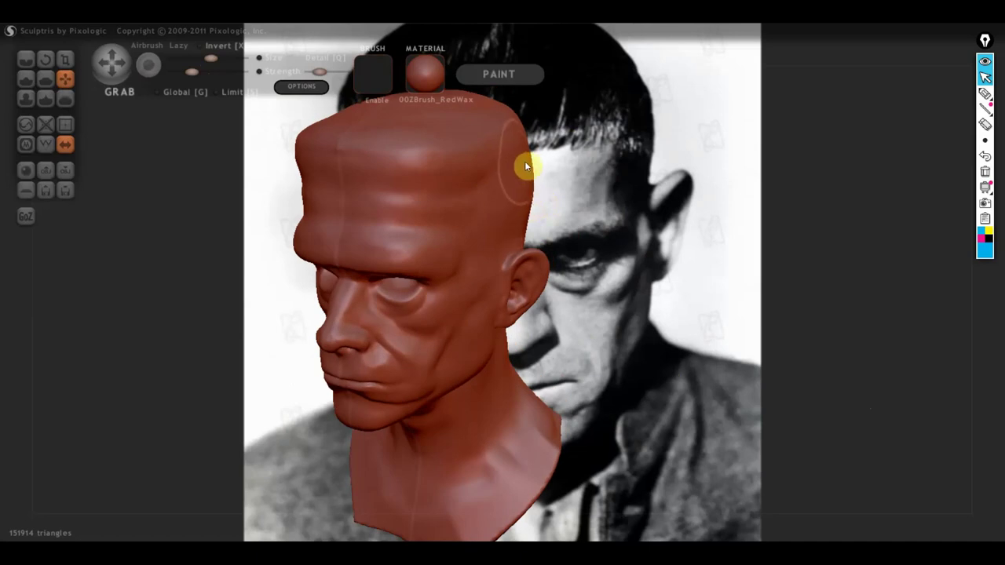
mouse_move(524, 164)
left_mouse_down()
mouse_move(545, 205)
mouse_move(442, 182)
mouse_move(631, 195)
mouse_move(626, 221)
left_mouse_up()
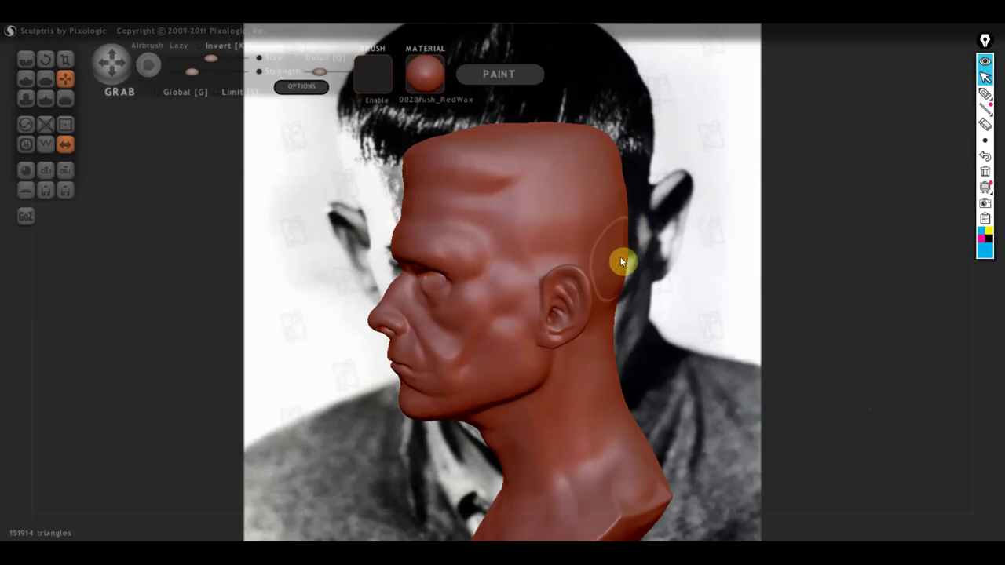
left_click_drag(621, 257, 614, 360)
Pull out a rounder bulge on the lower neck
right_click_drag(617, 383, 592, 382)
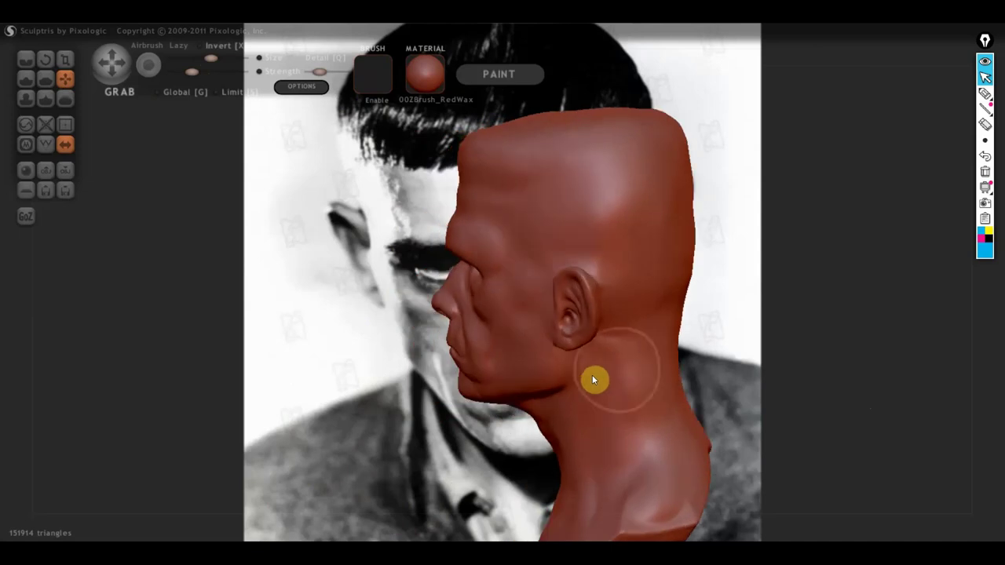
right_click_drag(669, 345, 593, 383)
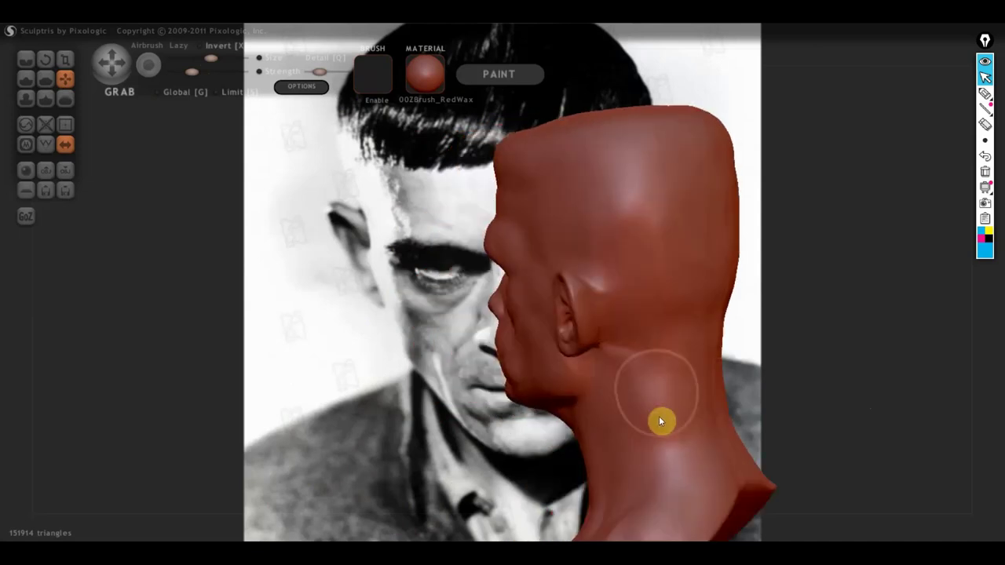
left_click_drag(662, 420, 652, 384)
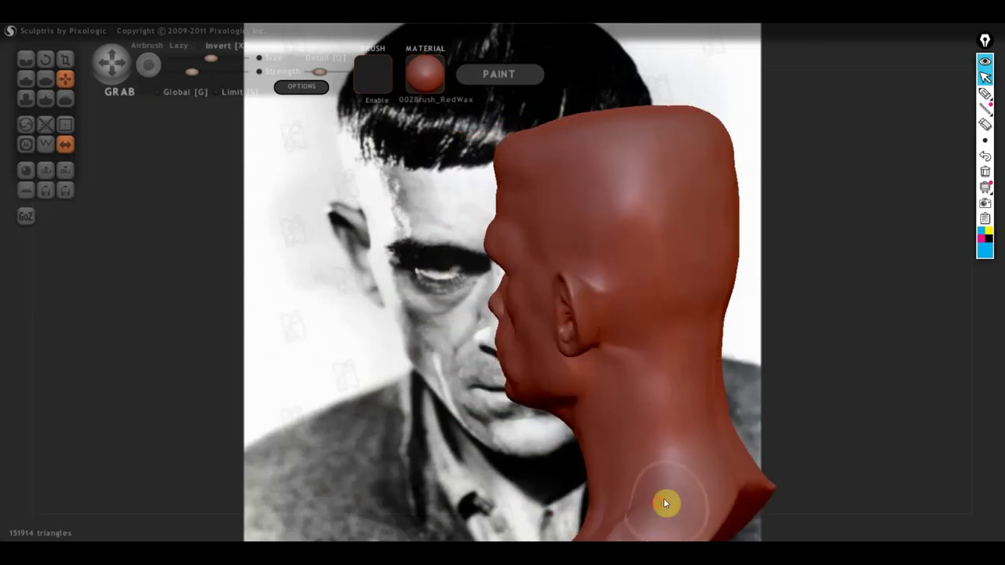
Slightly reshape the ear seen from behind the head
right_click_drag(664, 514, 531, 523)
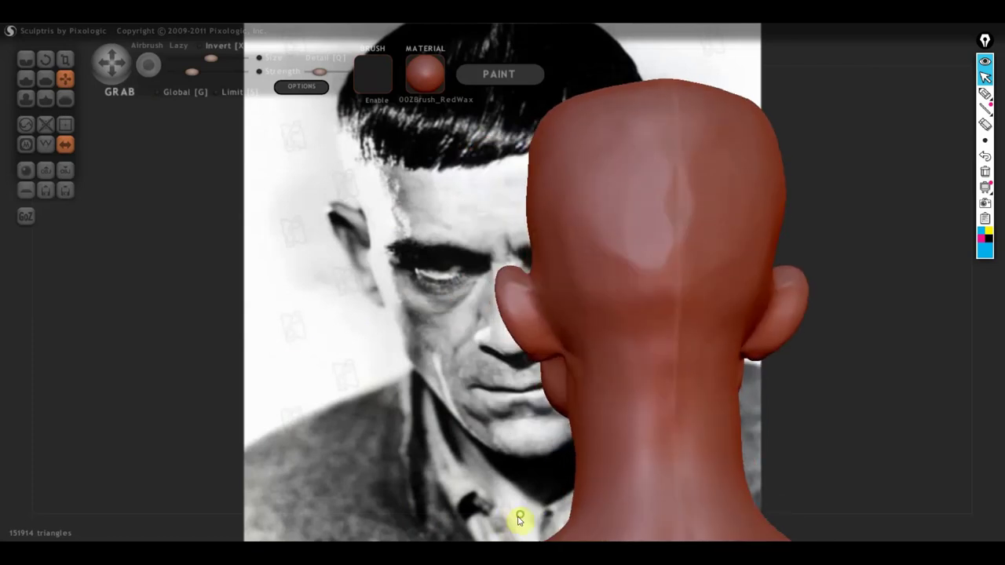
scroll(449, 292, "up", 2)
scroll(527, 350, "up", 3)
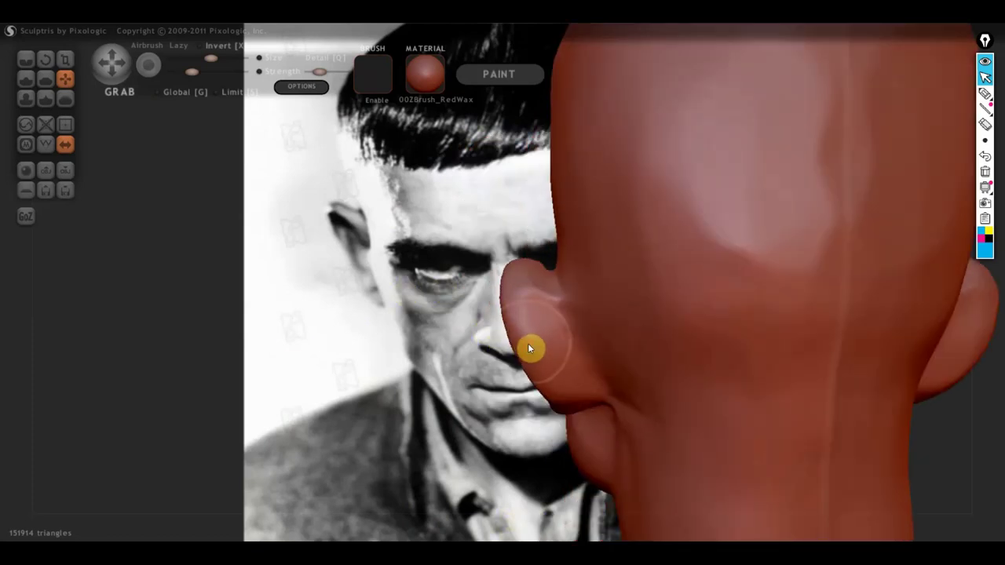
left_click_drag(525, 350, 538, 343)
Carve Crease-brush lines into the ear and along its top rim
left_click(31, 59)
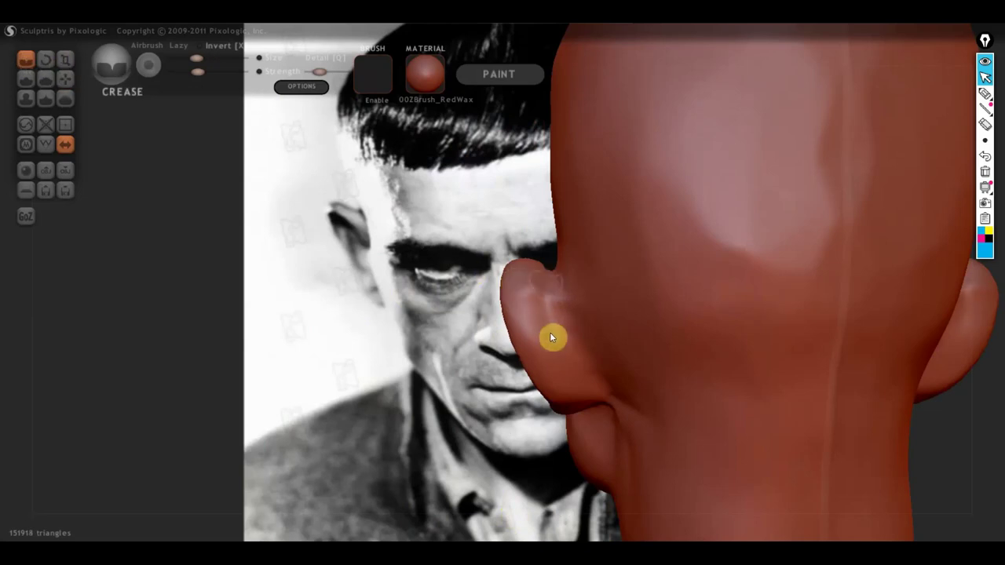
left_click_drag(550, 338, 558, 338)
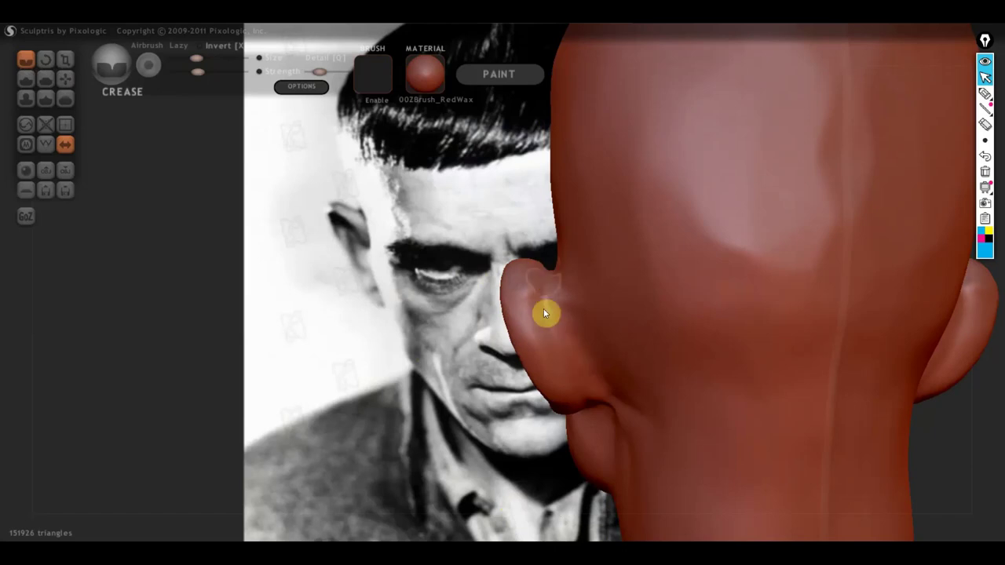
mouse_move(535, 297)
left_mouse_down()
mouse_move(539, 271)
mouse_move(550, 325)
left_mouse_up()
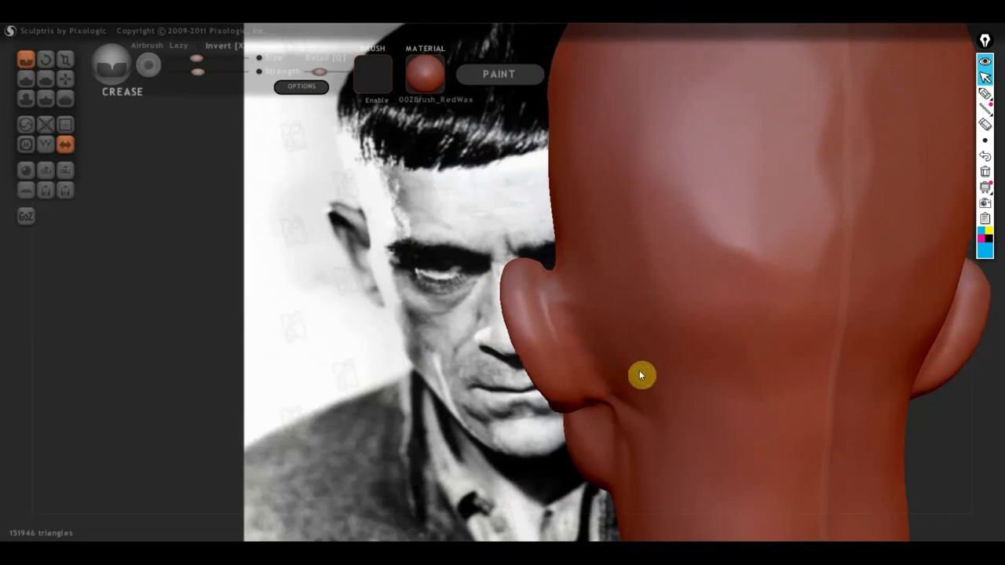
left_click_drag(487, 311, 348, 212)
Raise Crease strength and carve mirrored creases along the back of the ear
left_click_drag(216, 73, 232, 72)
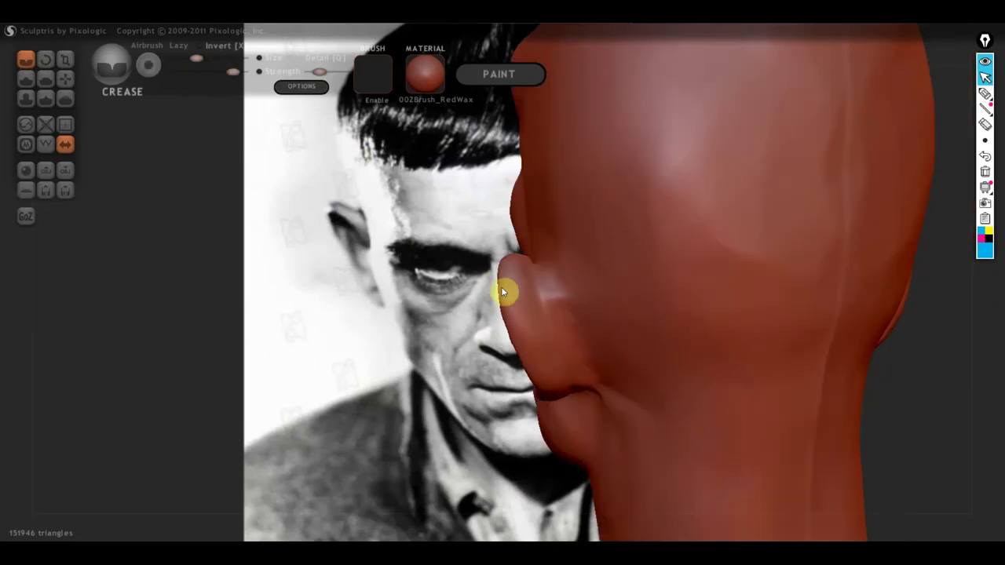
left_click_drag(562, 296, 577, 327)
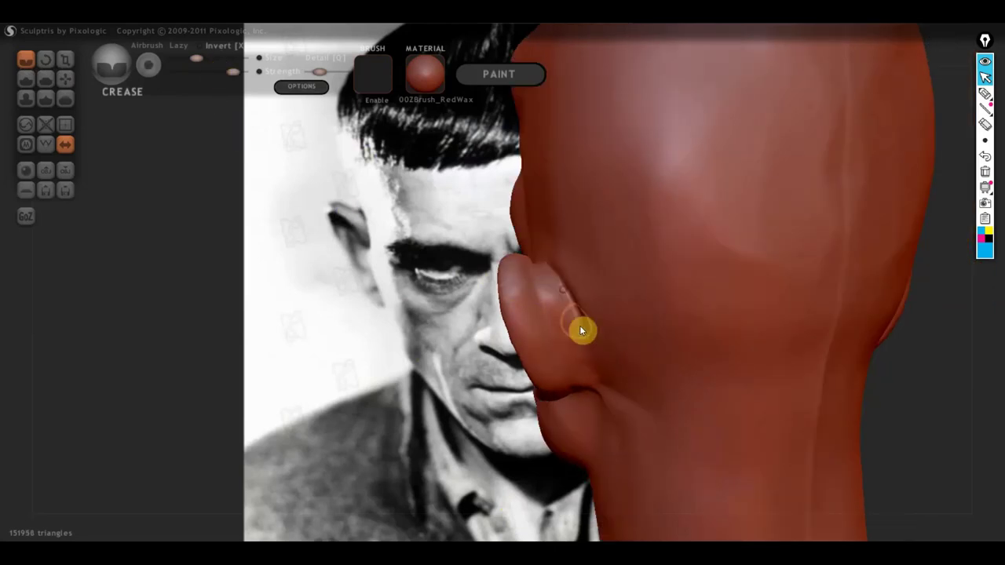
right_click_drag(575, 335, 536, 317)
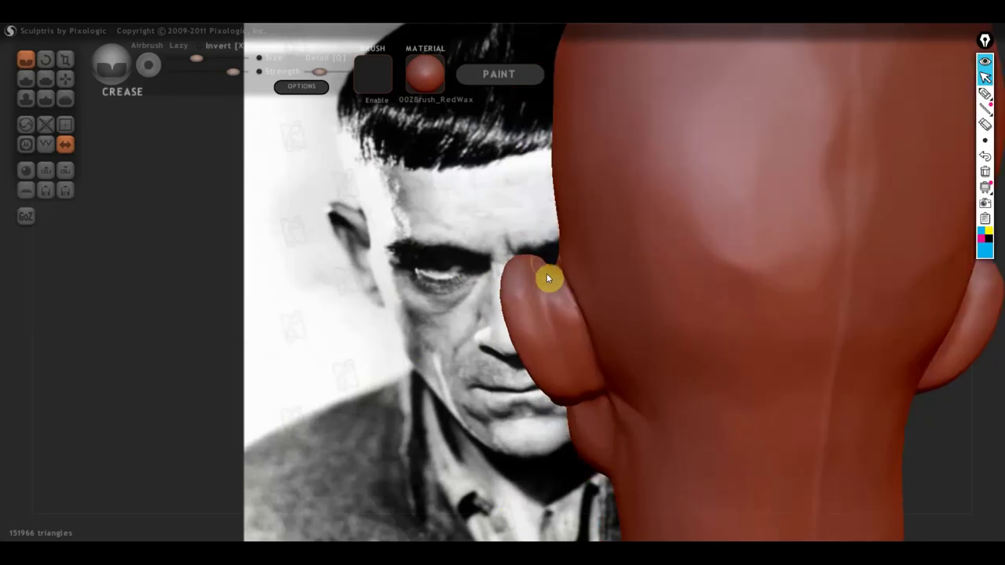
left_click_drag(547, 273, 574, 366)
mouse_move(574, 366)
right_mouse_down()
mouse_move(728, 384)
mouse_move(644, 330)
mouse_move(551, 202)
right_mouse_up()
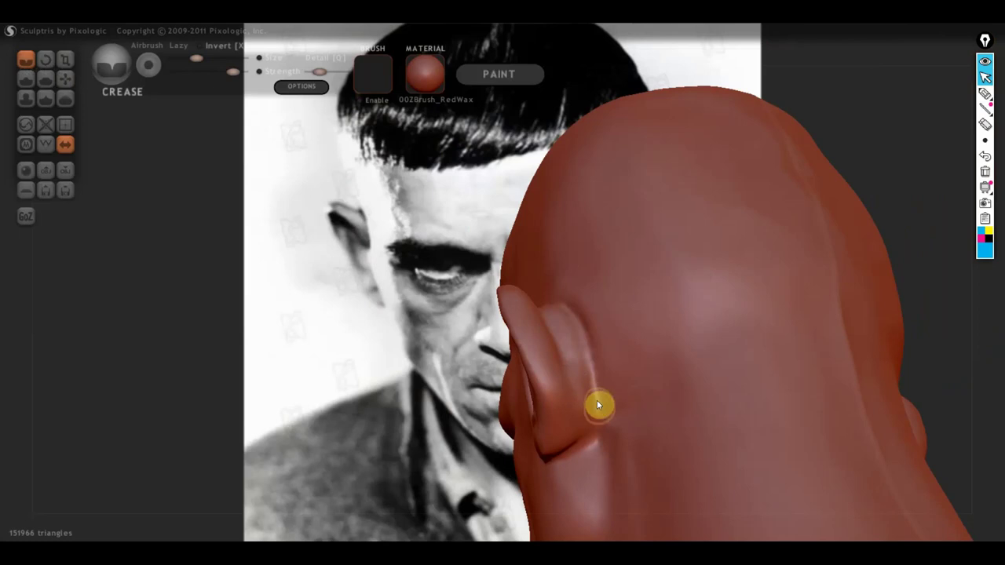
mouse_move(599, 384)
right_mouse_down()
mouse_move(643, 456)
mouse_move(685, 390)
mouse_move(630, 343)
right_mouse_up()
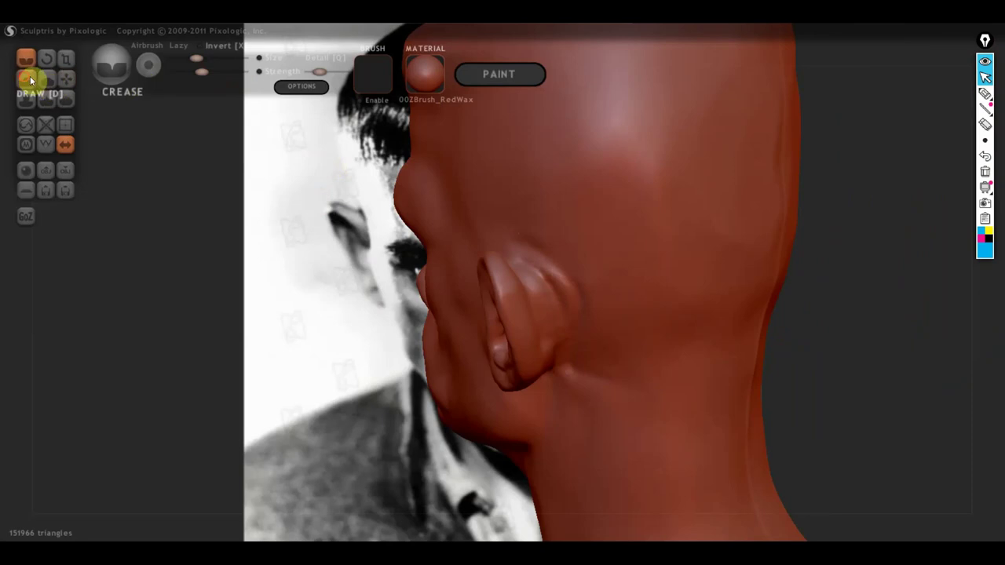
With the Draw brush, sculpt creases and ridges into the skin behind the ear
key("d")
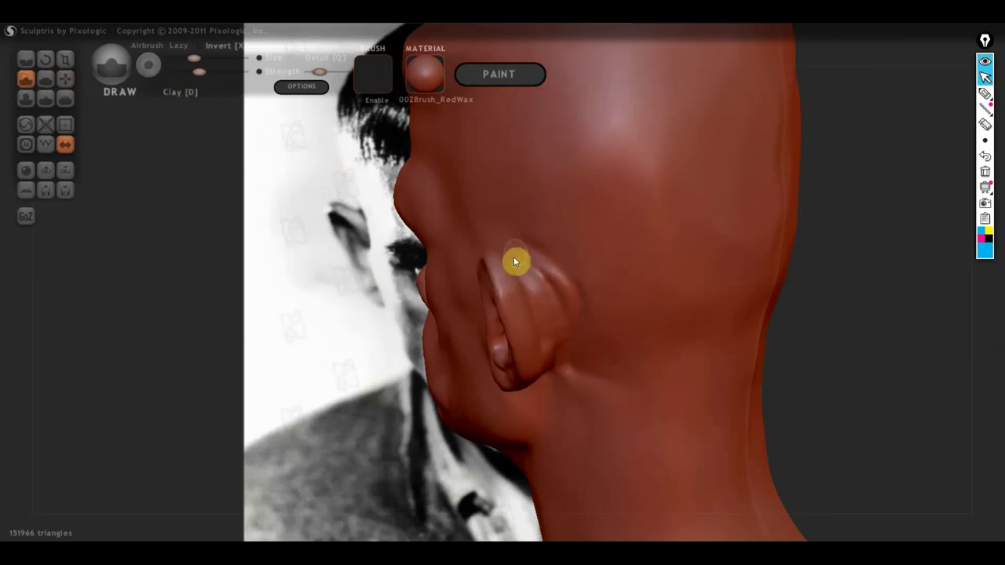
mouse_move(558, 266)
left_mouse_down()
mouse_move(584, 310)
mouse_move(583, 350)
mouse_move(542, 272)
mouse_move(578, 322)
left_mouse_up()
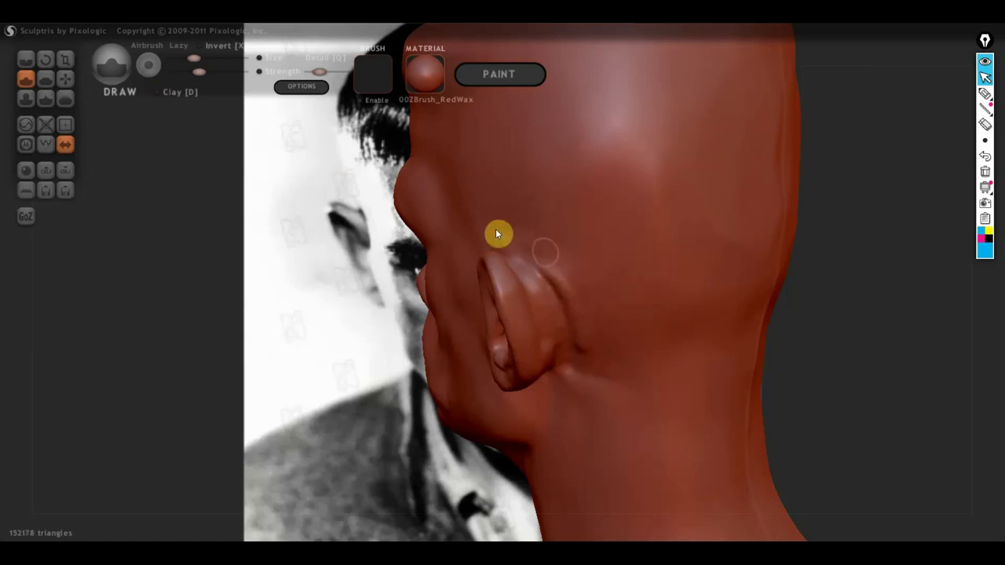
left_click_drag(547, 279, 569, 347)
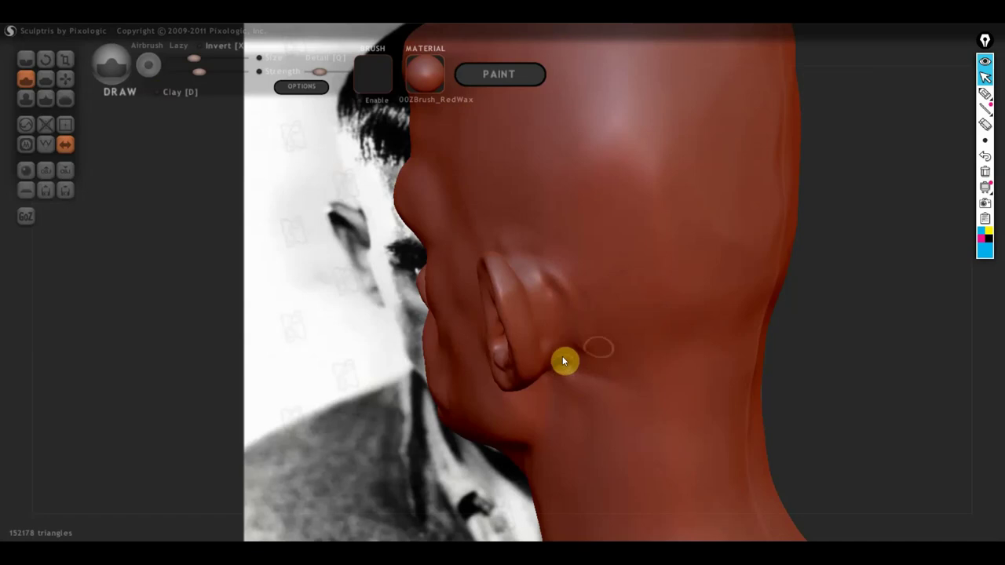
mouse_move(564, 292)
left_mouse_down()
mouse_move(581, 348)
mouse_move(599, 354)
left_mouse_up()
right_click_drag(600, 354, 594, 378)
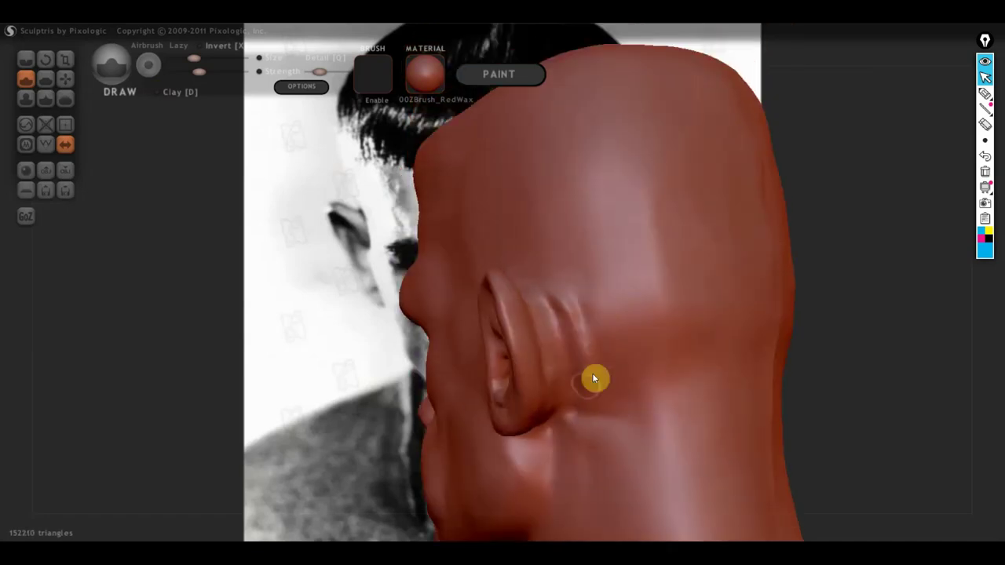
left_click_drag(582, 368, 583, 372)
left_click_drag(578, 324, 598, 378)
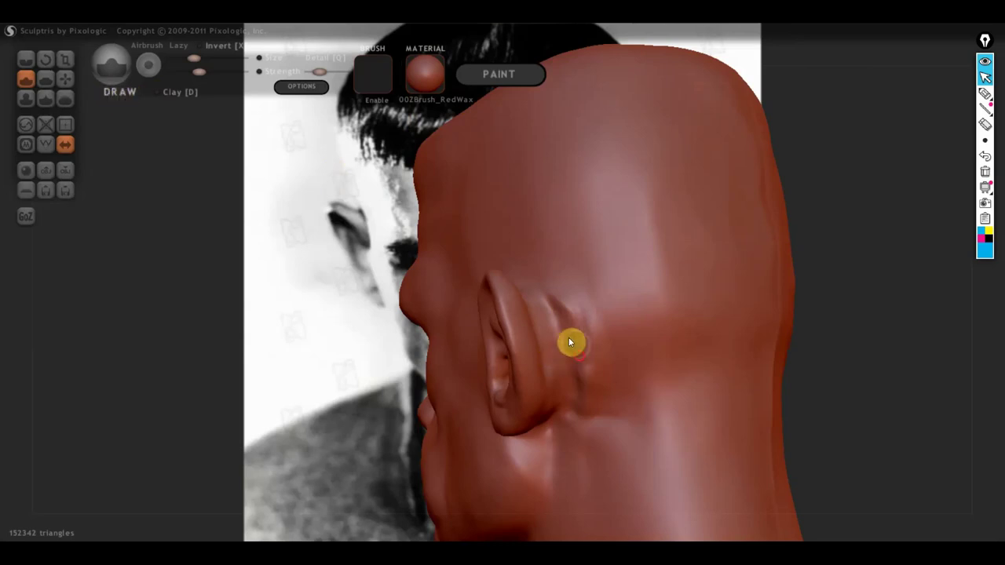
Enable Clay with Soft edges and orbit to check the ear, jaw and neck
left_click(158, 92)
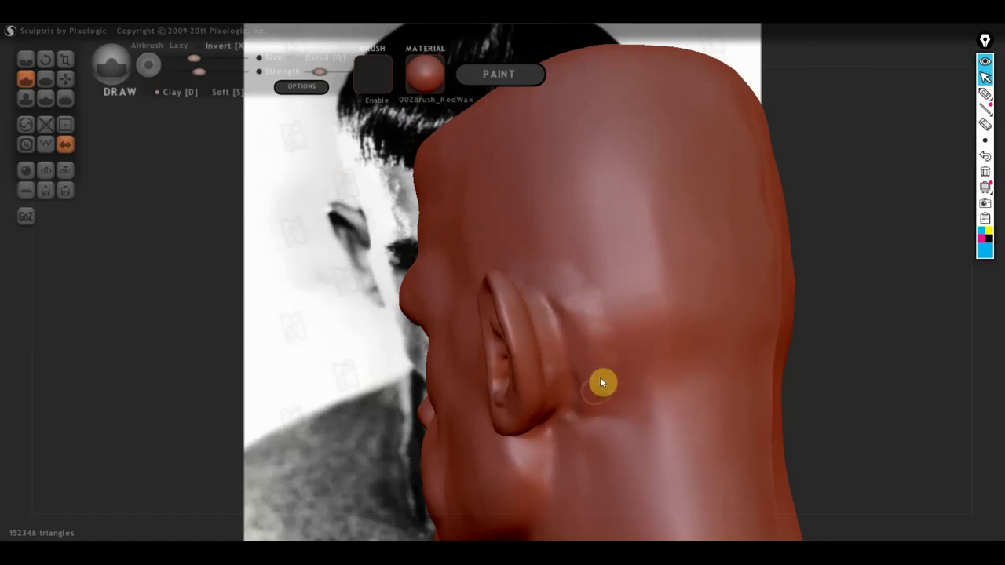
right_click_drag(560, 333, 542, 330)
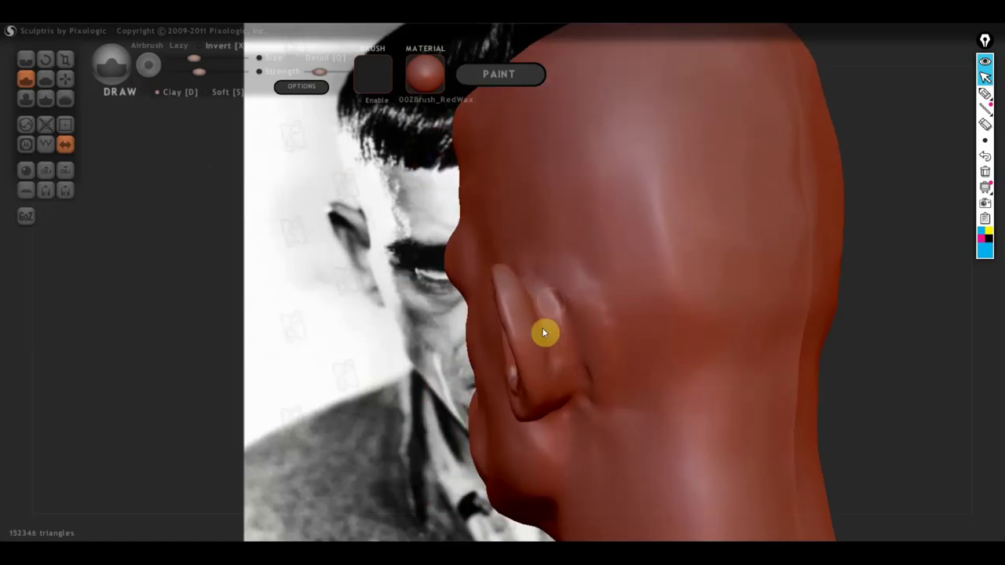
right_click_drag(565, 286, 623, 339)
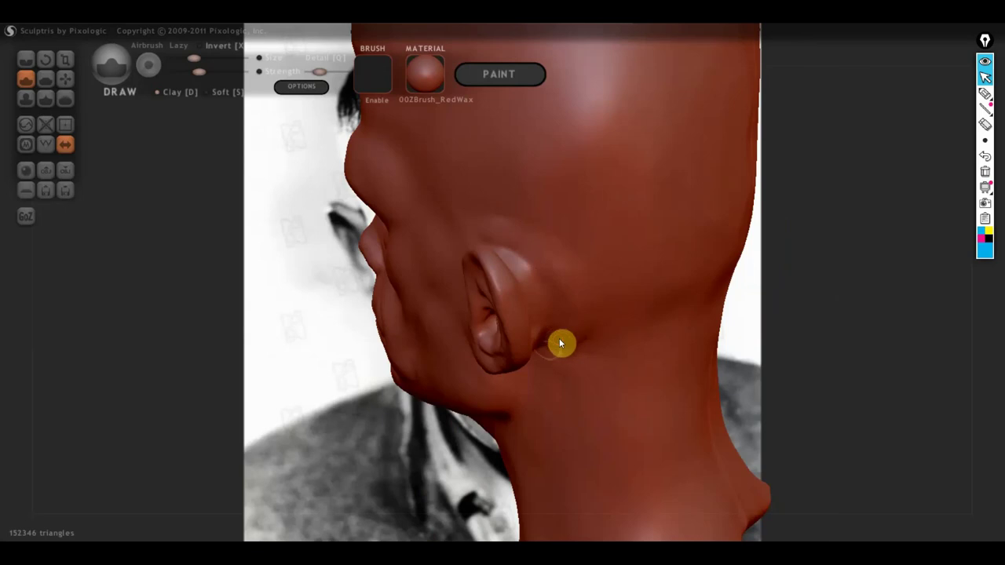
right_click_drag(560, 343, 586, 343)
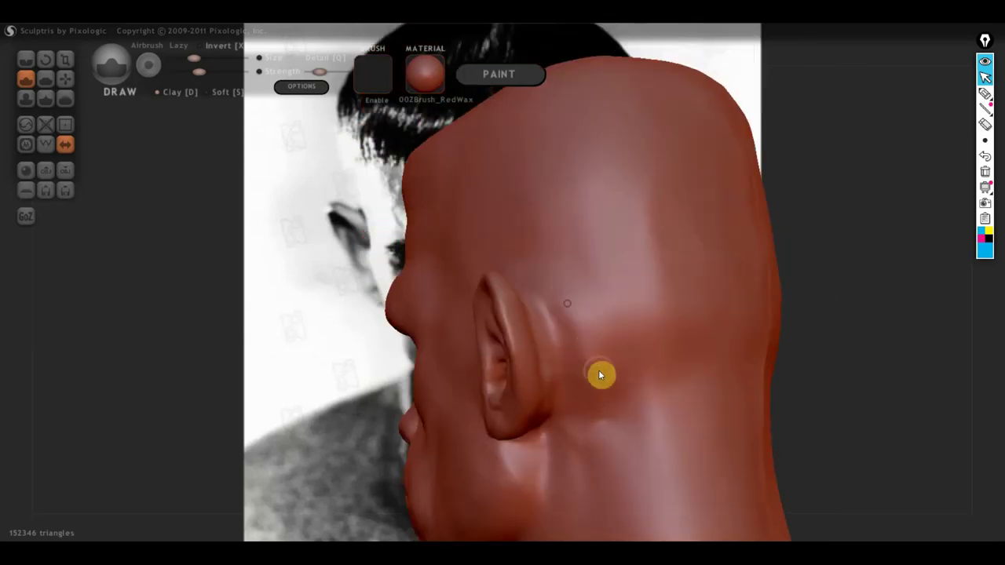
mouse_move(594, 401)
right_mouse_down()
mouse_move(606, 386)
mouse_move(748, 405)
mouse_move(819, 399)
right_mouse_up()
Add sculpted detail along the ear rim with the Draw brush
scroll(597, 403, "up", 3)
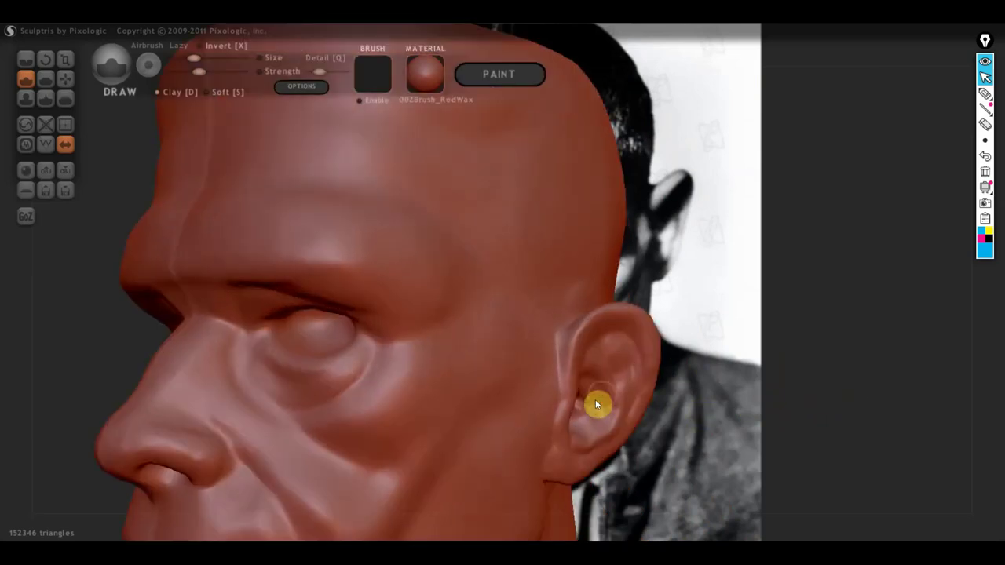
scroll(617, 349, "up", 2)
scroll(617, 341, "down", 1)
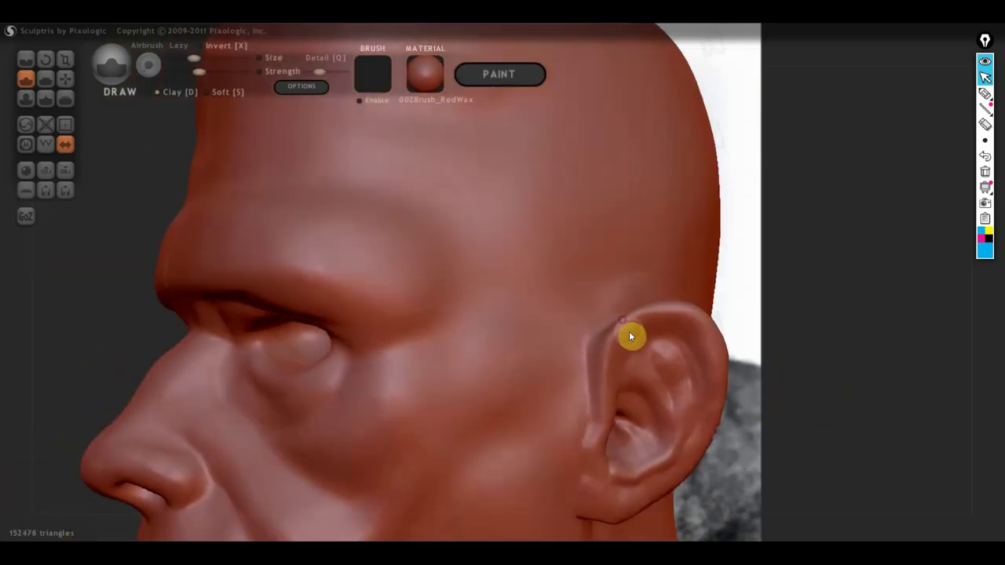
mouse_move(641, 327)
left_mouse_down()
mouse_move(655, 318)
mouse_move(690, 322)
left_mouse_up()
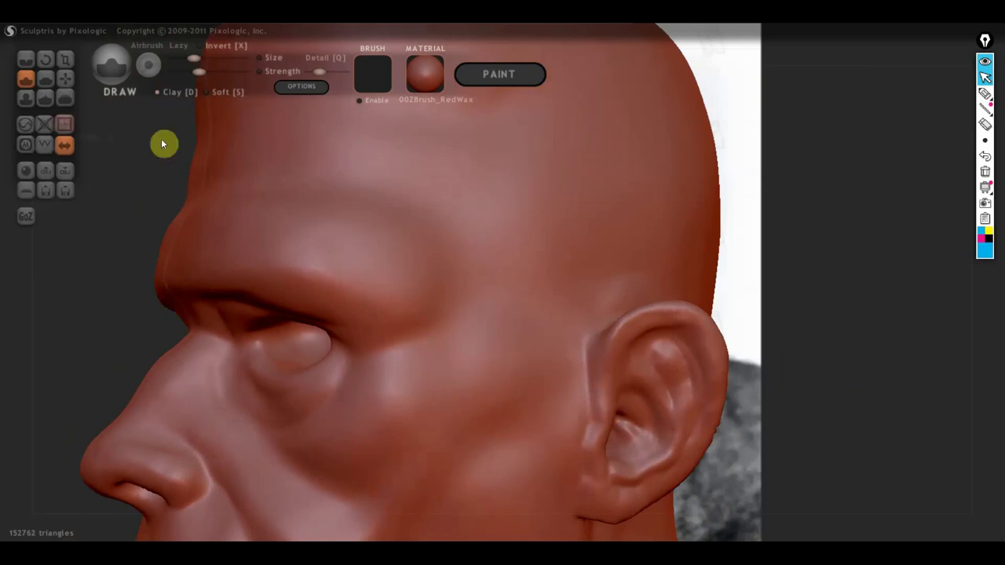
Turn off Clay and turn the head toward the front to compare with the photo
left_click(168, 90)
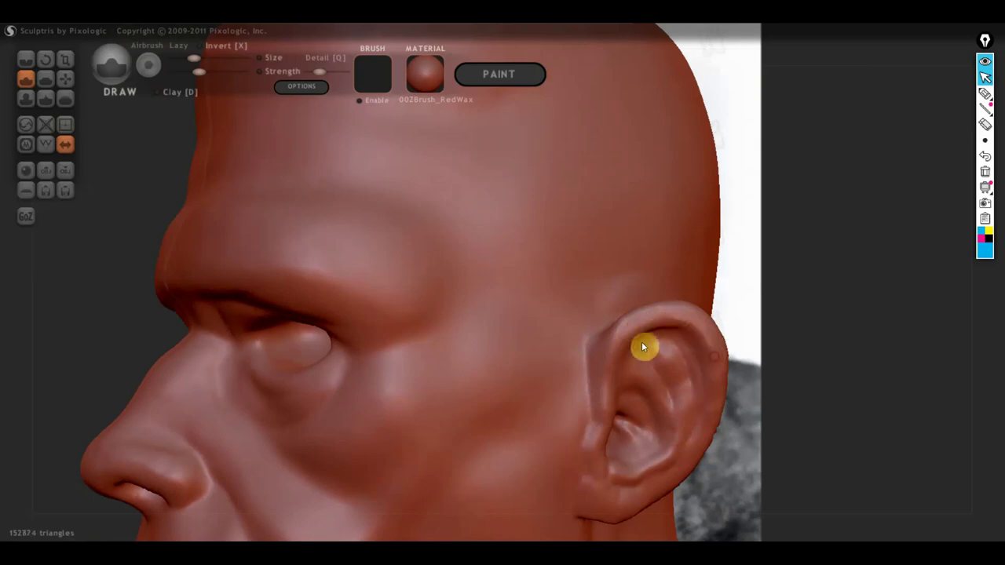
left_click_drag(746, 333, 869, 364)
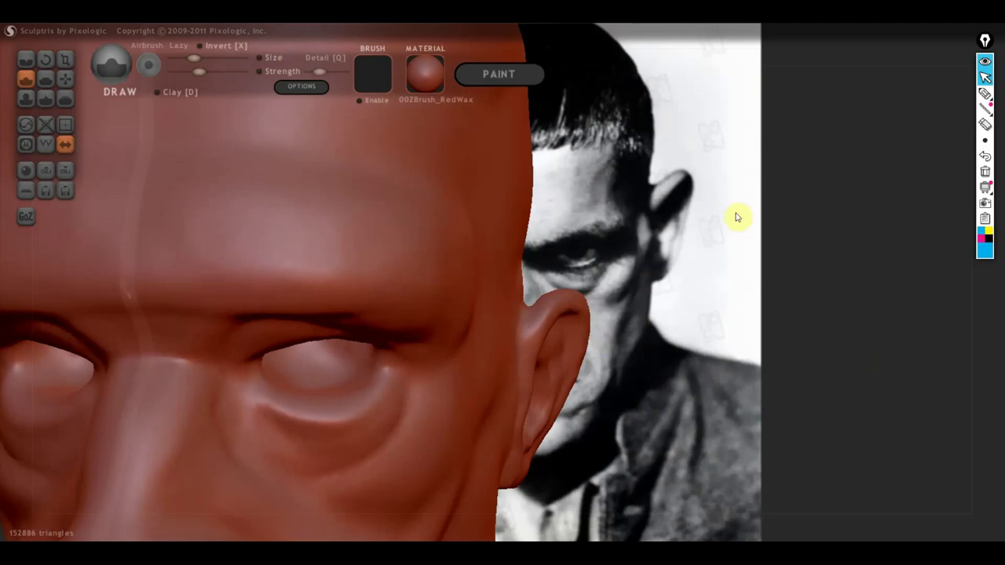
left_click_drag(668, 246, 664, 258)
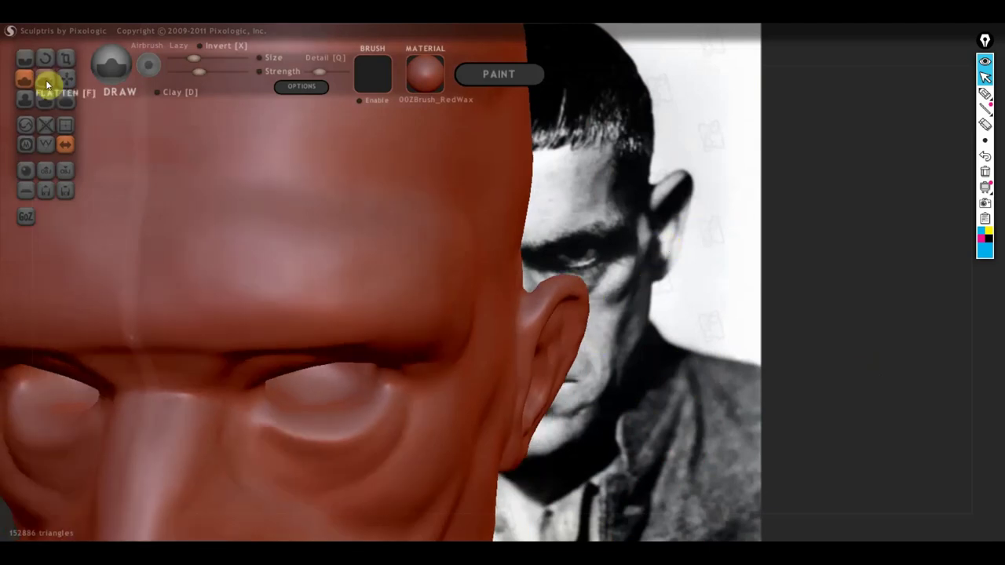
With the Grab brush, pull the ear tip outward and widen and flatten the ear top
left_click(66, 79)
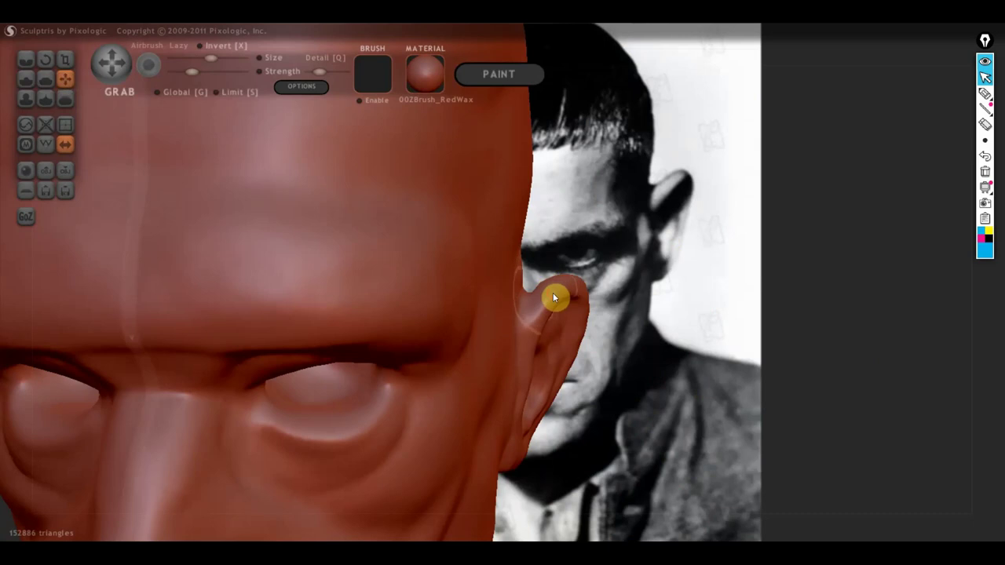
left_click_drag(557, 297, 581, 297)
right_click_drag(580, 291, 579, 278)
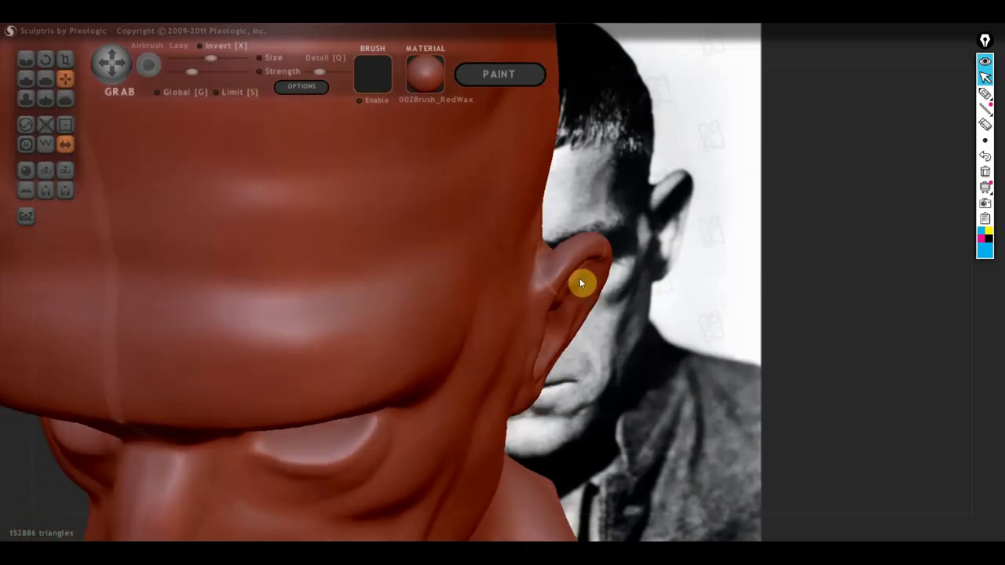
right_click_drag(608, 322, 617, 318)
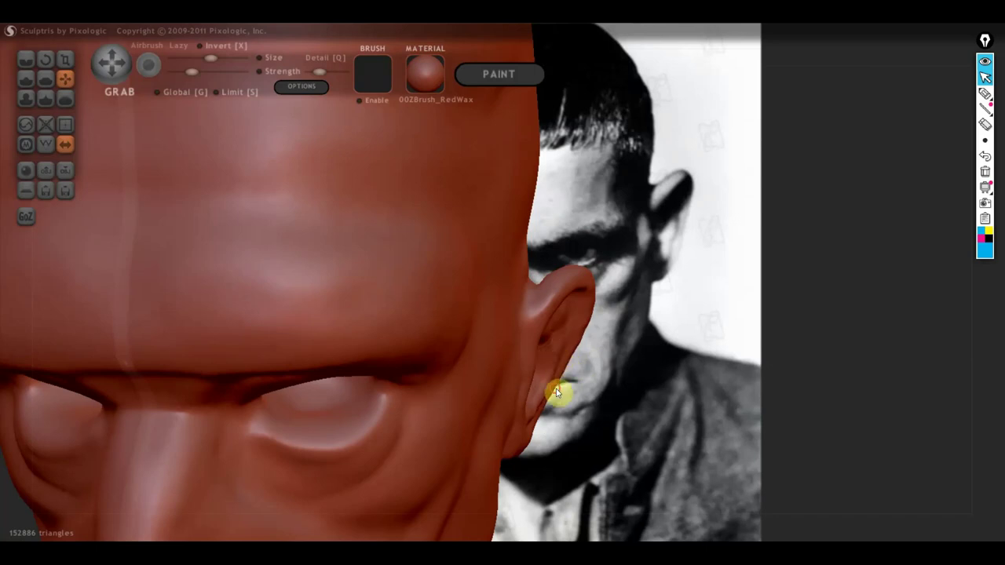
right_click_drag(555, 395, 550, 383)
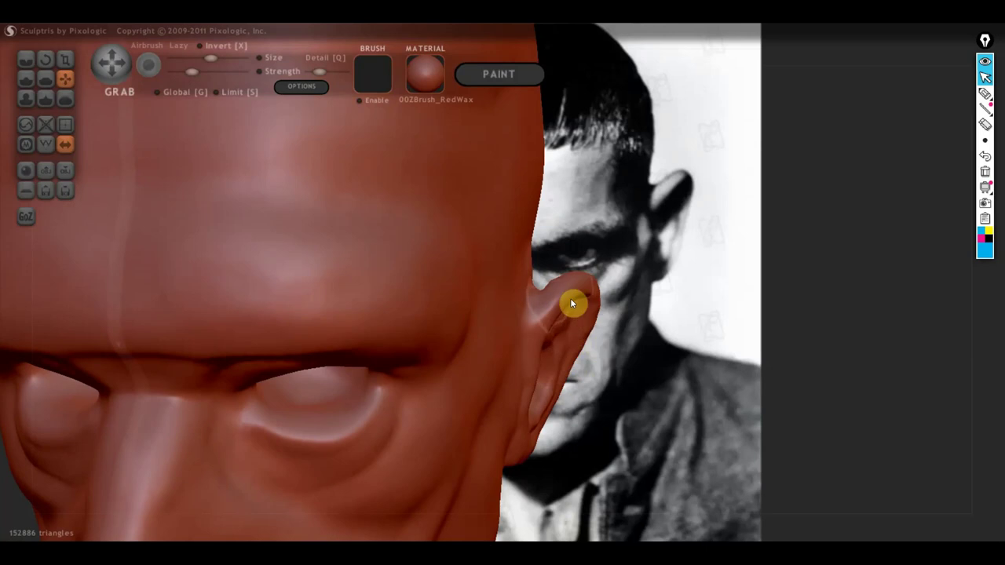
mouse_move(581, 321)
right_mouse_down()
mouse_move(449, 288)
mouse_move(222, 341)
right_mouse_up()
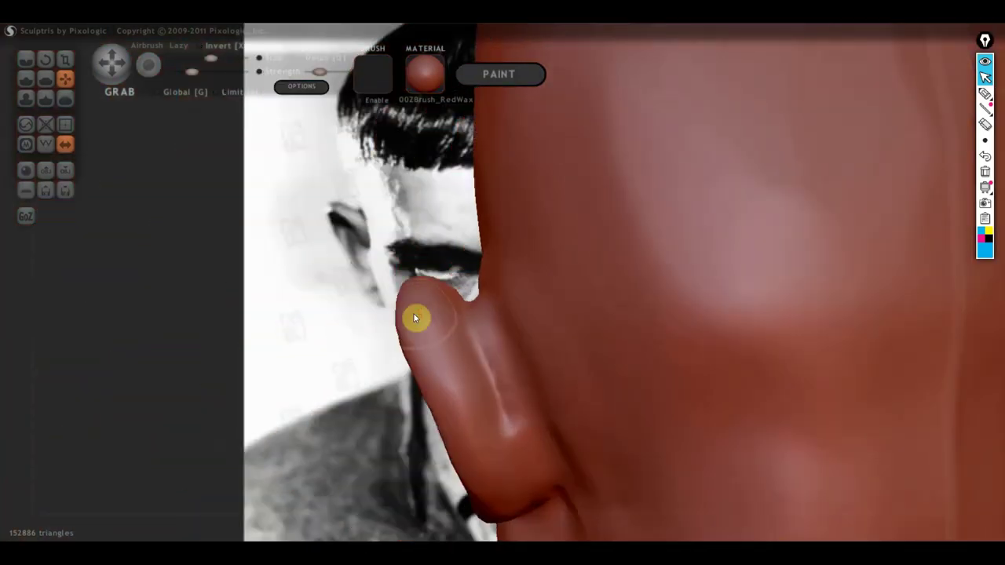
mouse_move(414, 317)
left_mouse_down()
mouse_move(414, 296)
mouse_move(446, 307)
mouse_move(422, 289)
mouse_move(400, 303)
mouse_move(412, 367)
mouse_move(426, 366)
mouse_move(420, 375)
mouse_move(426, 370)
mouse_move(448, 433)
mouse_move(469, 442)
mouse_move(463, 457)
left_mouse_up()
mouse_move(463, 458)
right_mouse_down()
mouse_move(420, 446)
mouse_move(668, 432)
mouse_move(650, 392)
mouse_move(581, 345)
right_mouse_up()
From behind and front, pull both ears further outward and reshape their tops
mouse_move(515, 296)
right_mouse_down()
mouse_move(648, 322)
mouse_move(634, 326)
right_mouse_up()
scroll(640, 334, "down", 5)
scroll(561, 301, "up", 2)
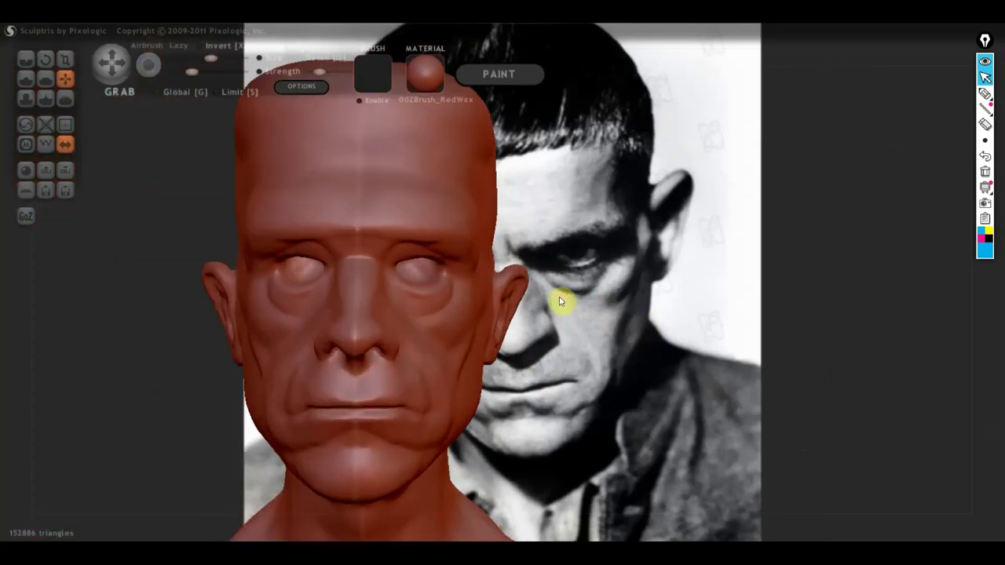
scroll(523, 294, "up", 2)
mouse_move(519, 302)
right_mouse_down()
mouse_move(90, 303)
mouse_move(155, 290)
right_mouse_up()
right_click_drag(430, 285, 461, 289)
mouse_move(461, 284)
left_mouse_down()
mouse_move(468, 263)
mouse_move(486, 257)
left_mouse_up()
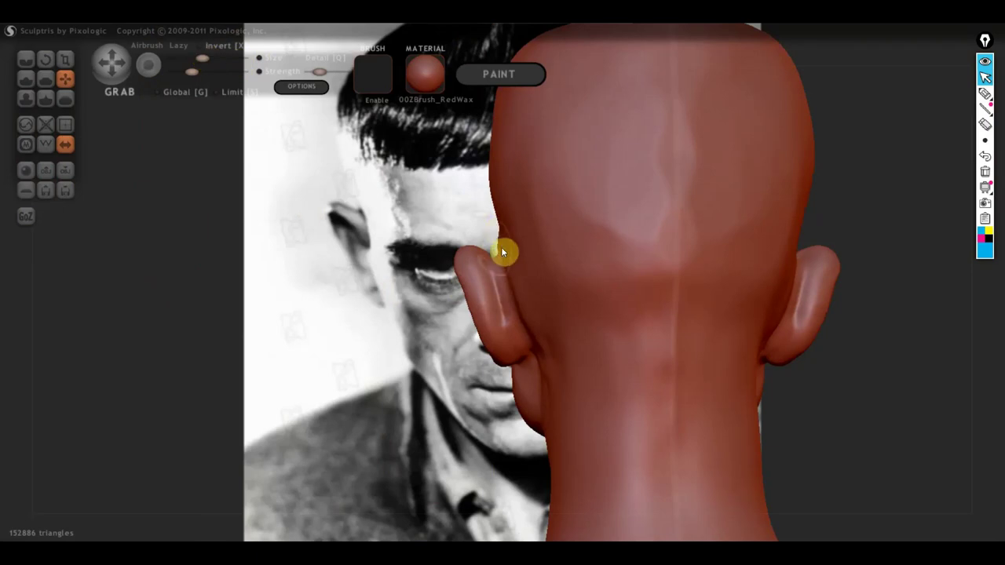
scroll(499, 249, "down", 3)
mouse_move(473, 276)
left_mouse_down()
mouse_move(487, 280)
mouse_move(506, 264)
mouse_move(498, 254)
mouse_move(511, 256)
mouse_move(516, 297)
left_mouse_up()
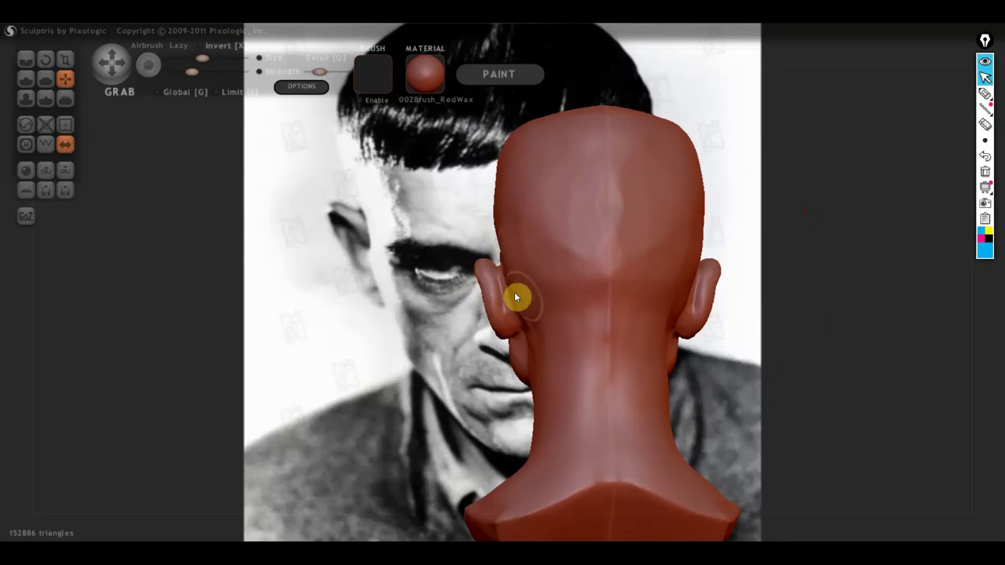
mouse_move(533, 361)
right_mouse_down()
mouse_move(903, 359)
mouse_move(707, 335)
right_mouse_up()
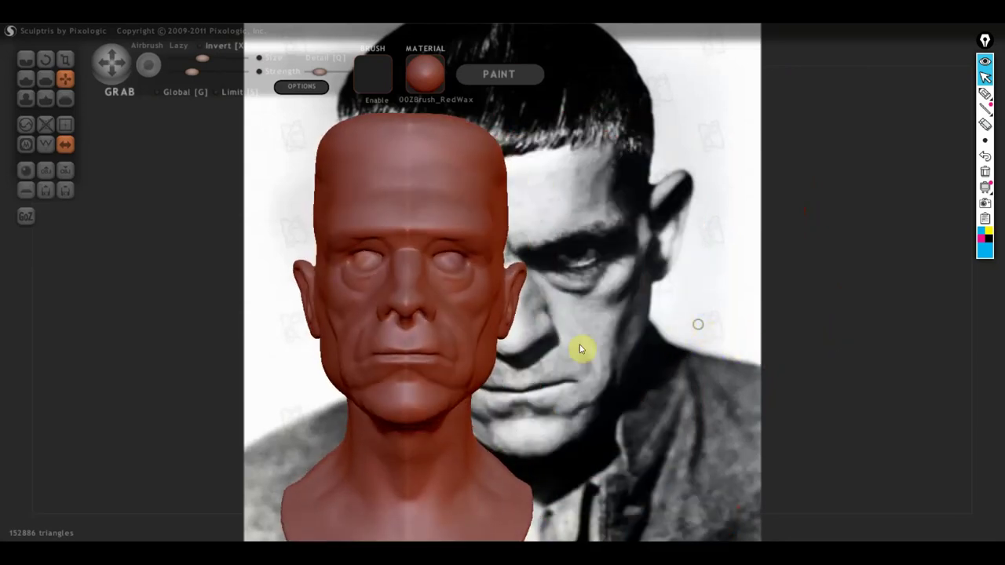
mouse_move(517, 308)
left_mouse_down()
mouse_move(521, 291)
mouse_move(536, 316)
mouse_move(526, 301)
left_mouse_up()
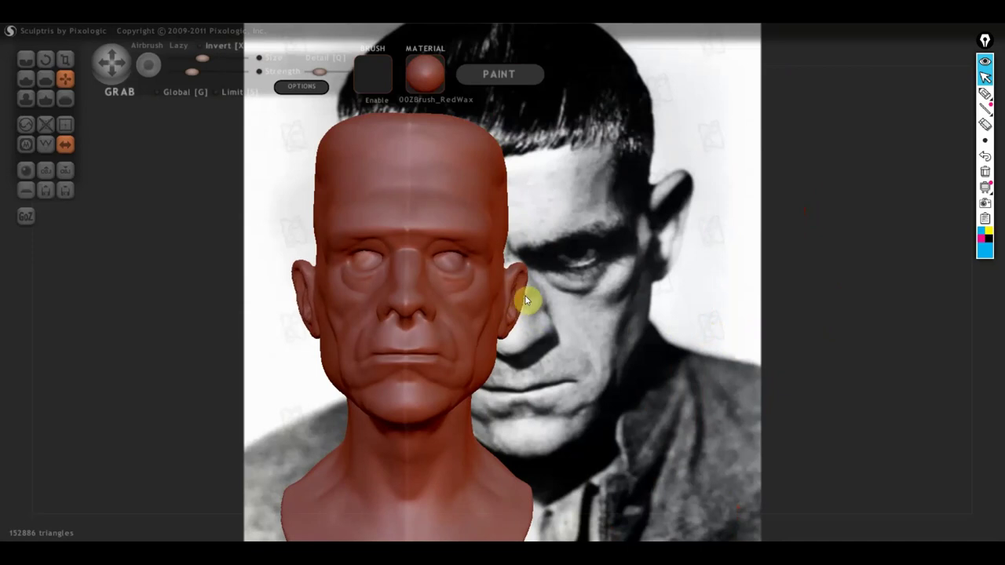
mouse_move(505, 260)
left_mouse_down()
mouse_move(513, 262)
mouse_move(490, 327)
left_mouse_up()
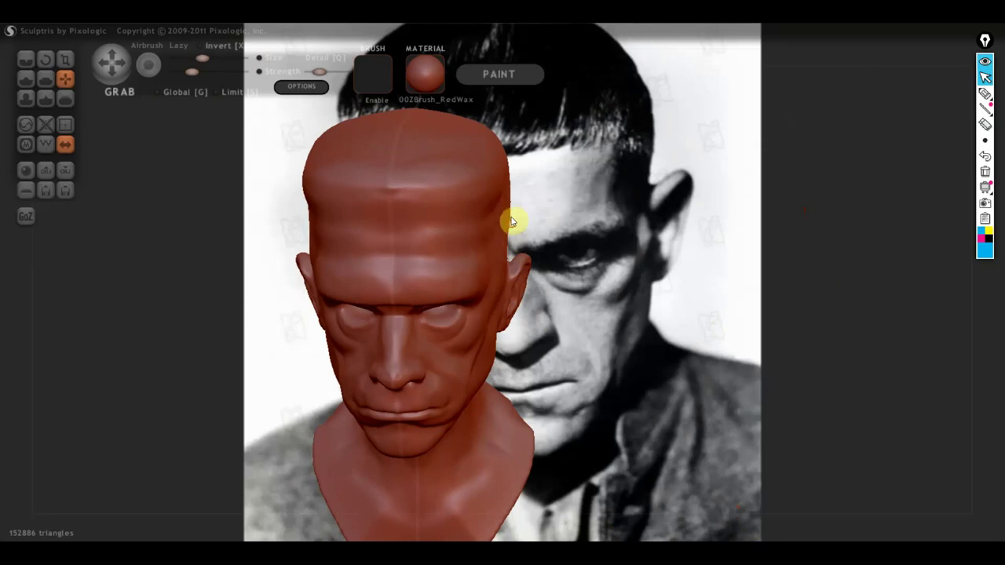
Center the head facing front and zoom in on the face
mouse_move(510, 222)
left_mouse_down()
mouse_move(539, 236)
mouse_move(549, 225)
left_mouse_up()
scroll(553, 239, "down", 2)
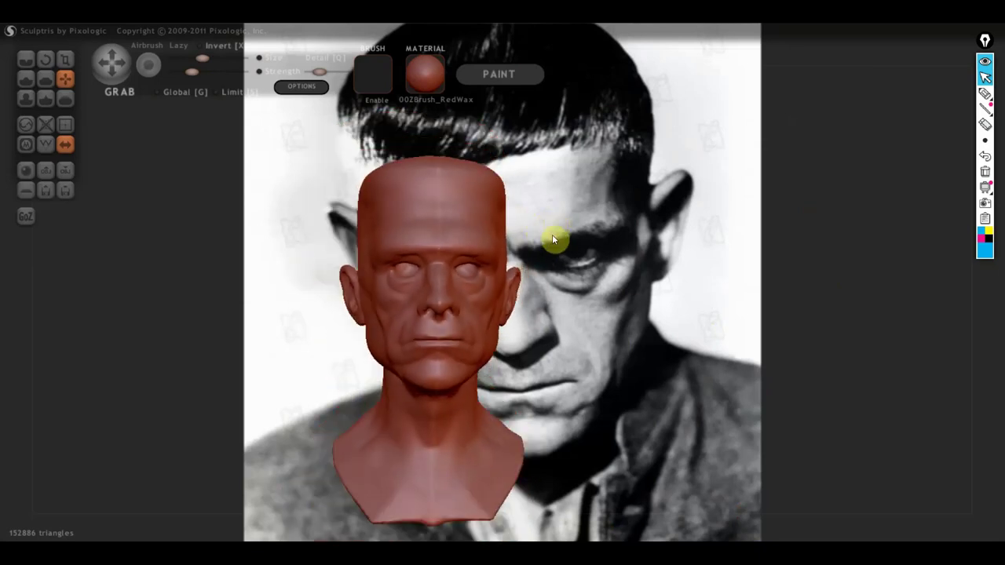
scroll(598, 255, "down", 2)
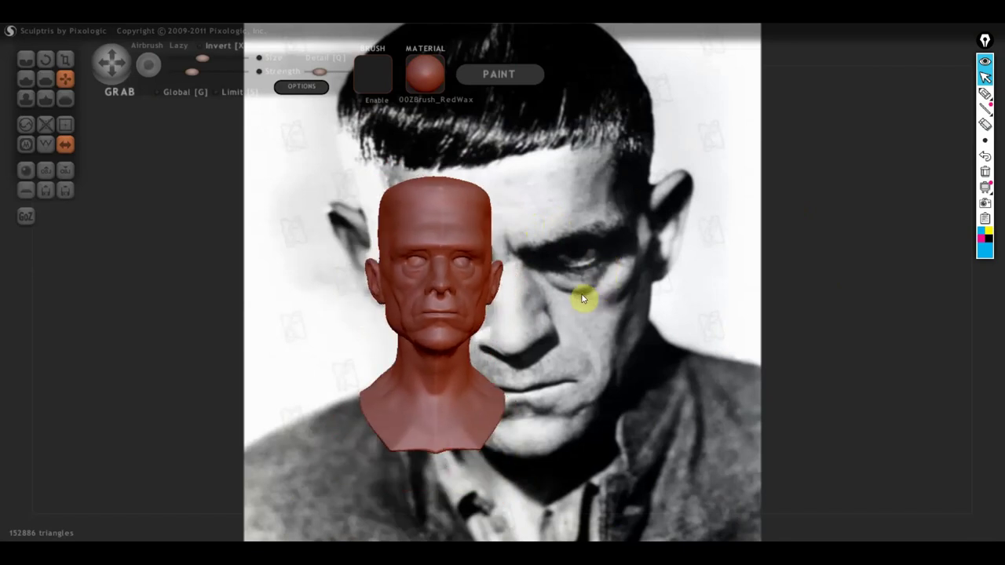
left_click_drag(592, 302, 597, 302, "shift")
scroll(596, 301, "up", 1)
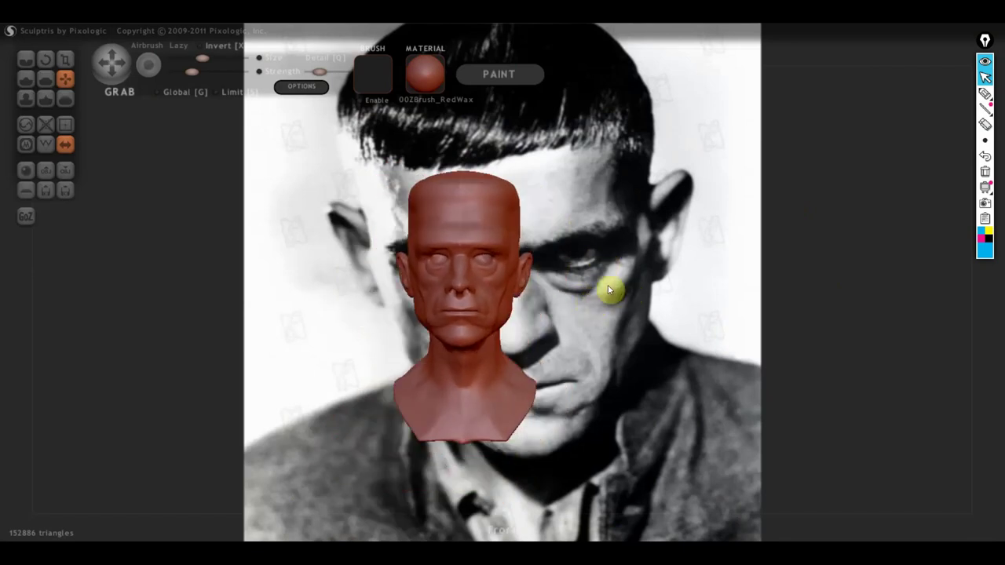
scroll(581, 279, "up", 1)
scroll(580, 275, "up", 3)
scroll(432, 228, "up", 1)
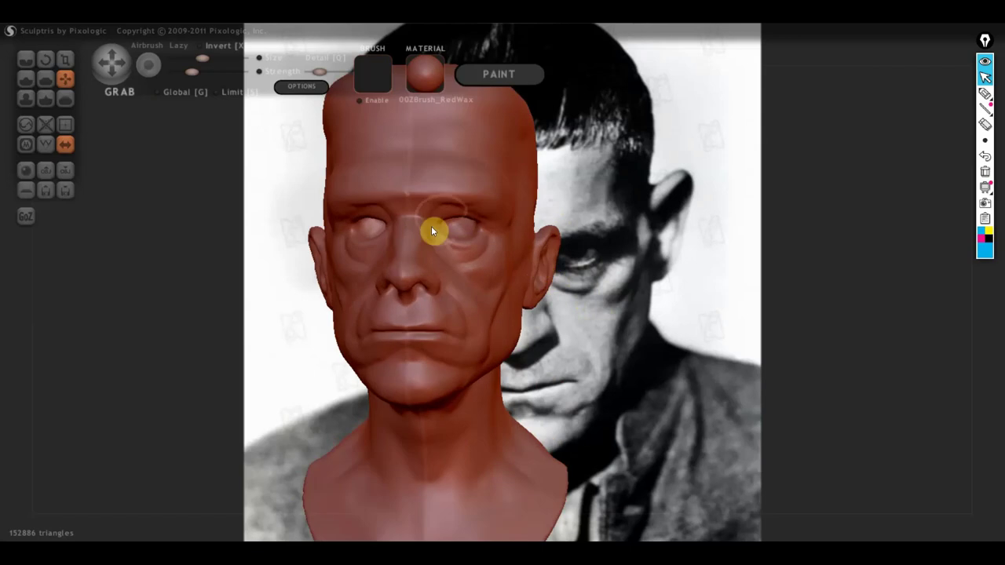
scroll(458, 223, "up", 1)
scroll(440, 220, "up", 1)
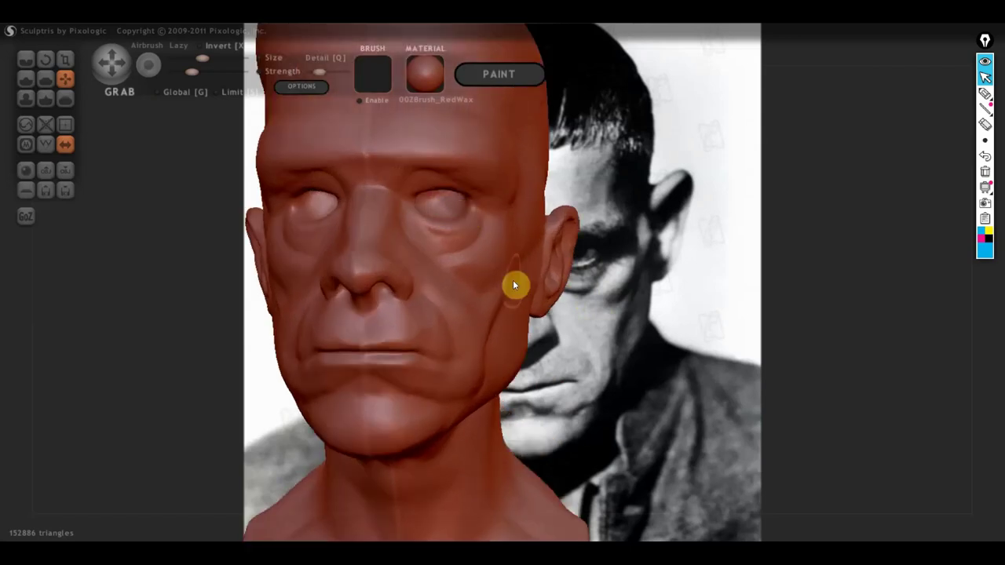
scroll(441, 247, "up", 1)
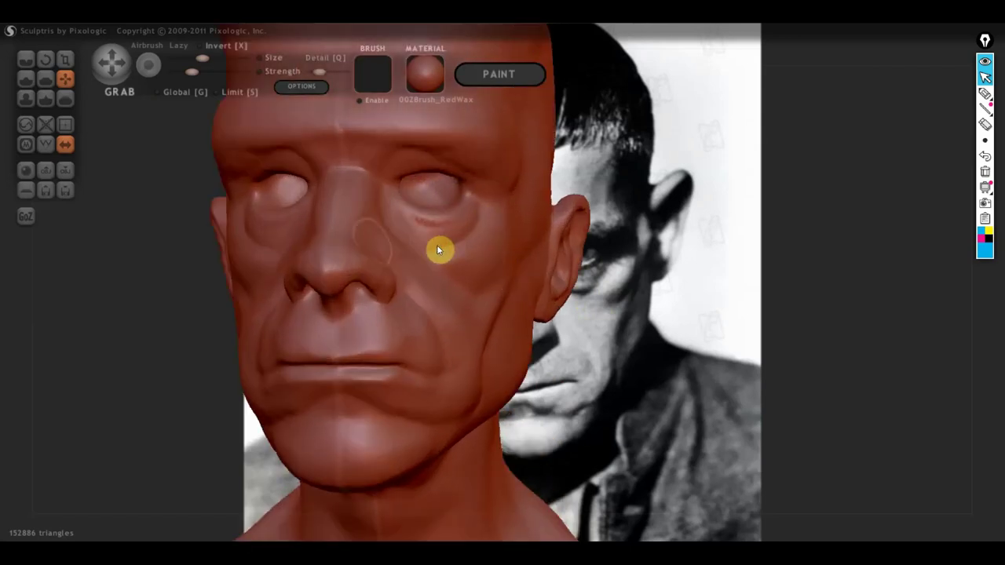
With the Clay Draw brush, build up clay under the right eye and over the eye area
left_click(25, 79)
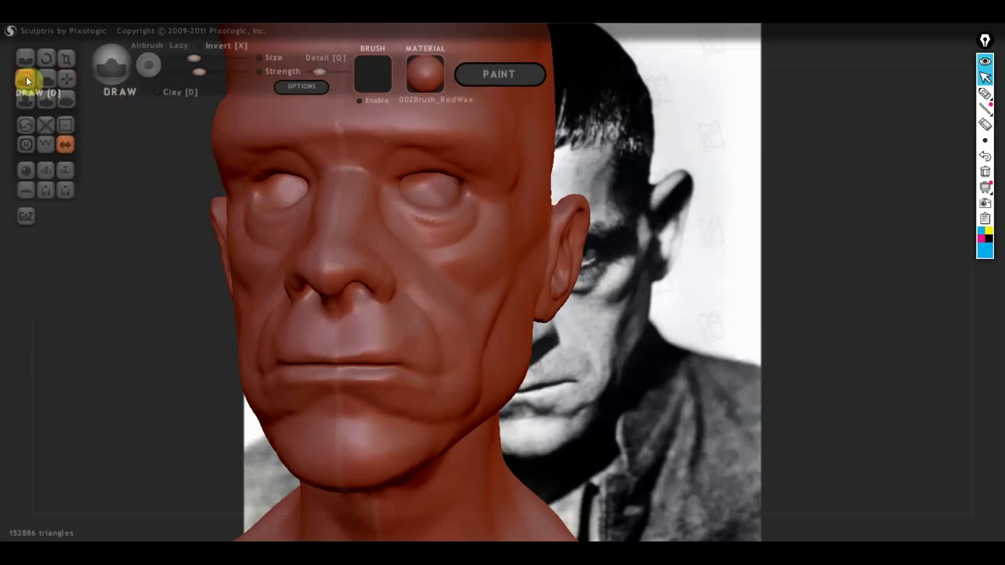
scroll(354, 228, "up", 1)
mouse_move(338, 186)
left_mouse_down()
mouse_move(385, 213)
mouse_move(390, 181)
left_mouse_up()
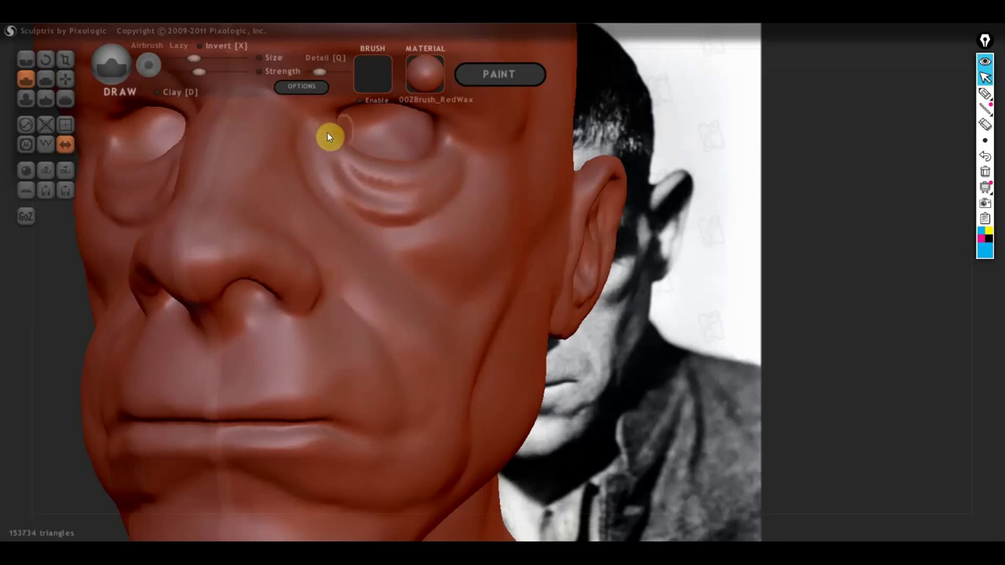
mouse_move(335, 128)
right_mouse_down()
mouse_move(321, 161)
mouse_move(302, 160)
right_mouse_up()
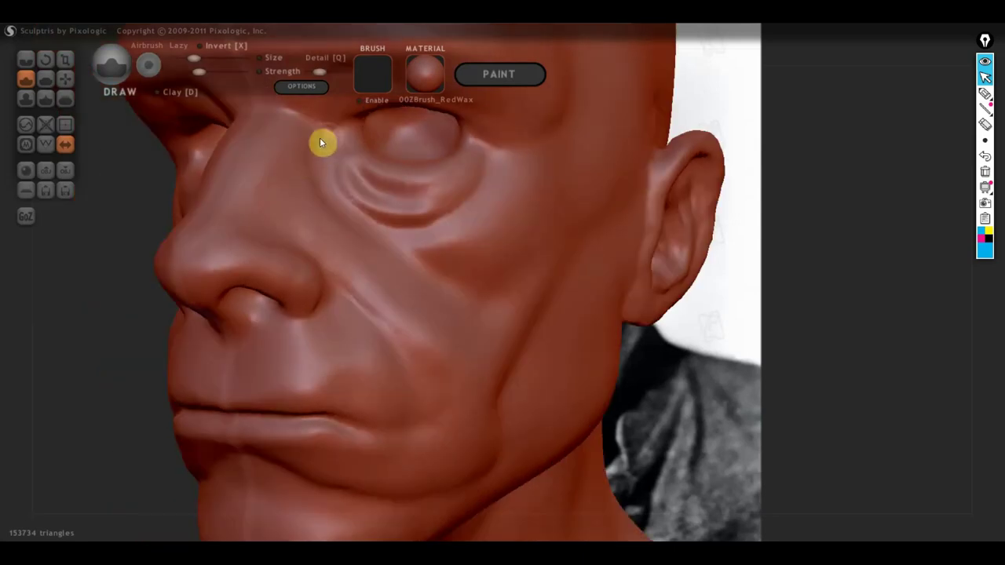
left_click_drag(347, 140, 353, 138)
mouse_move(362, 144)
right_mouse_down()
mouse_move(461, 171)
mouse_move(519, 170)
right_mouse_up()
With Grab, pull the right eye's outer corner and even the eyelids so both eyes match
left_click(73, 75)
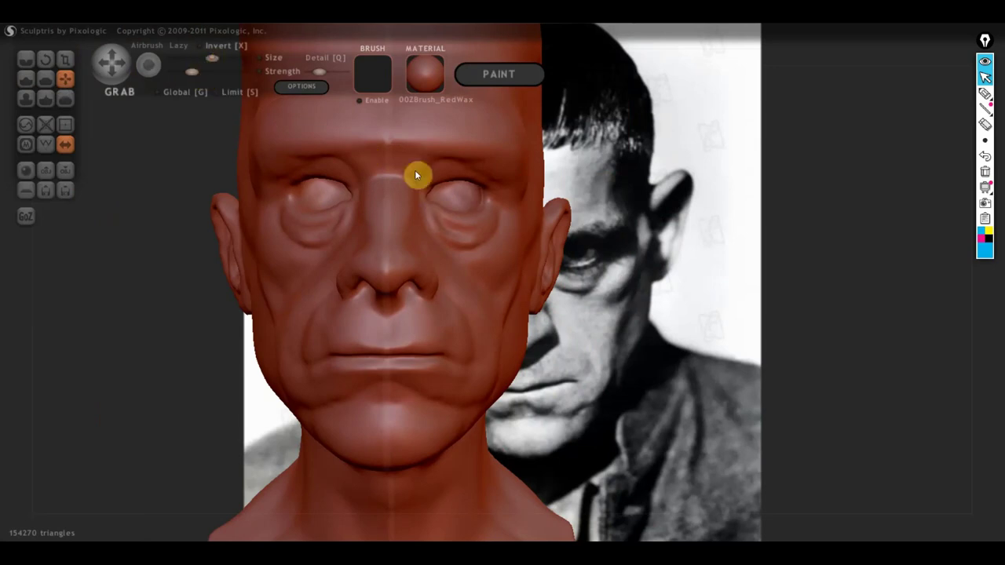
scroll(467, 188, "down", 3)
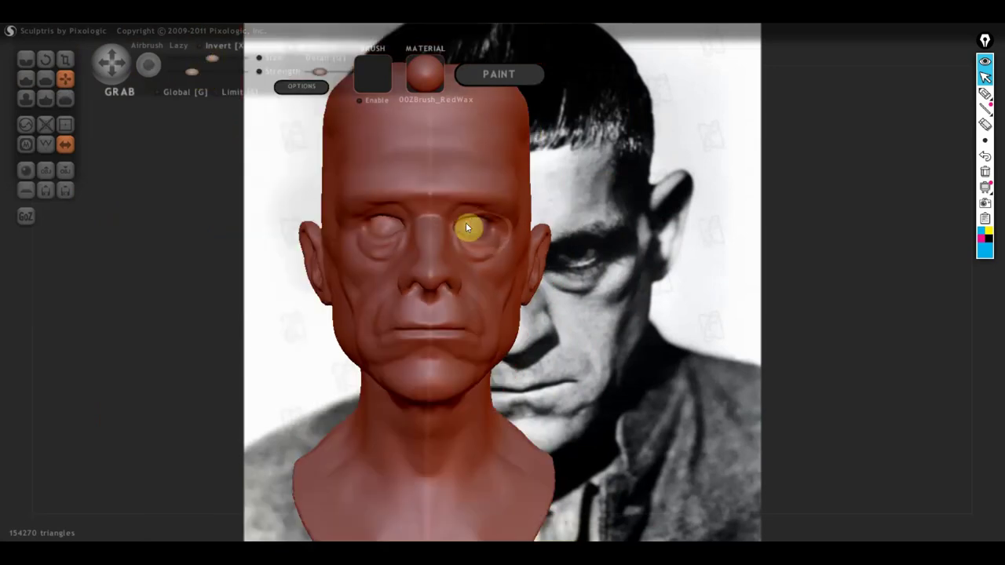
left_click_drag(467, 225, 475, 224)
left_click_drag(477, 225, 514, 199)
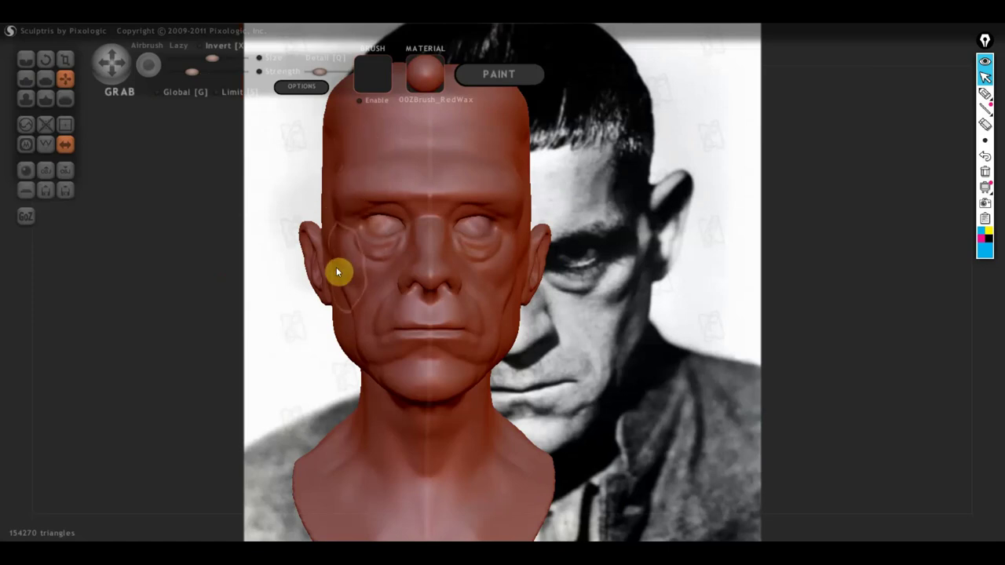
scroll(341, 271, "up", 1)
scroll(341, 280, "up", 1)
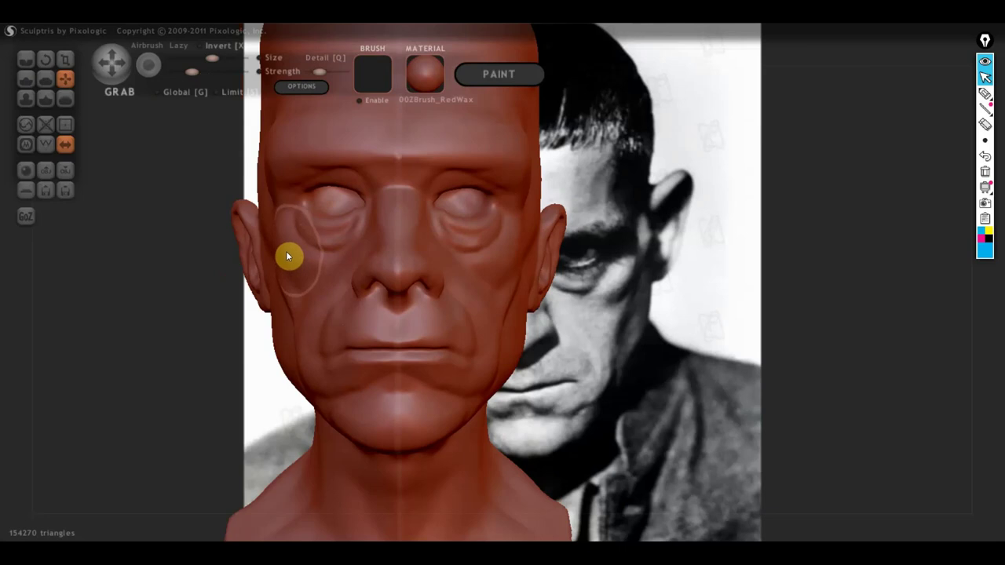
scroll(286, 253, "up", 2)
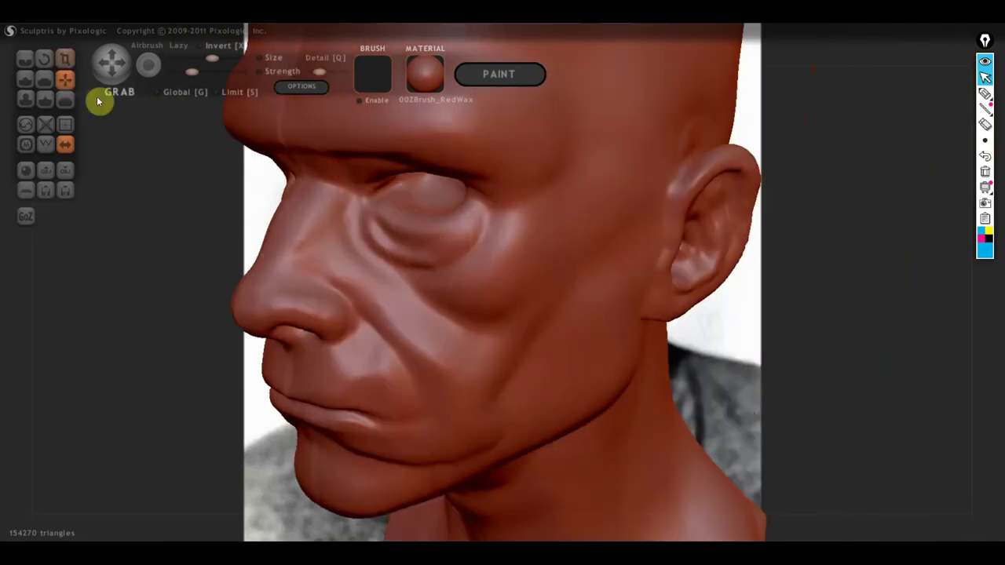
With the Crease brush, carve creases under the eye, at its outer corner and across the upper eyelid
left_click(26, 58)
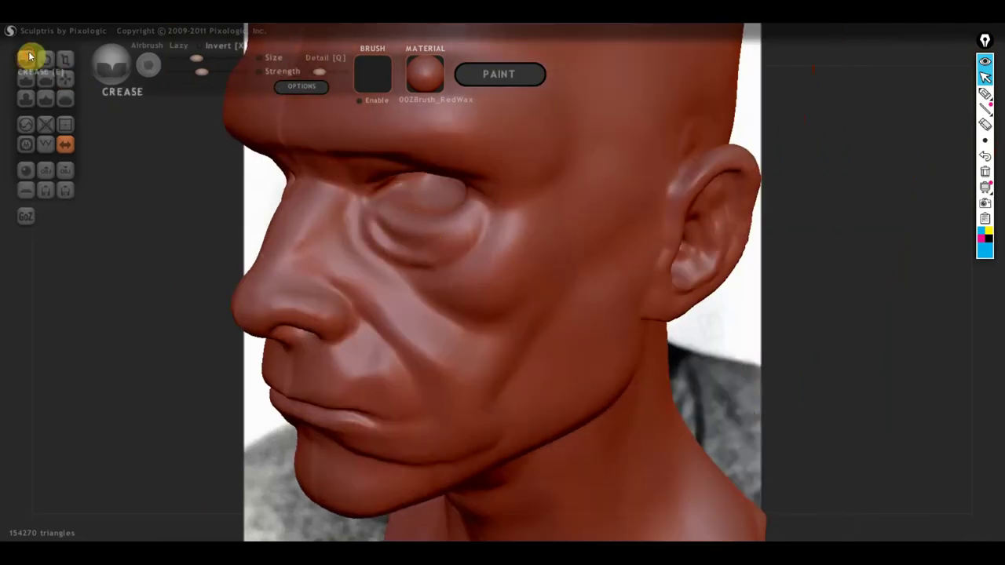
left_click_drag(484, 243, 433, 243)
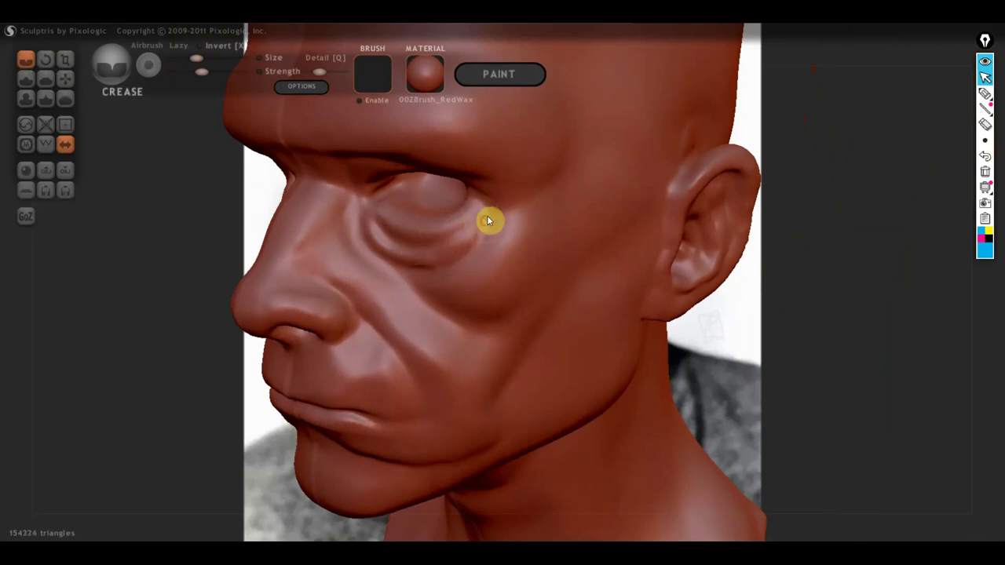
left_click_drag(487, 219, 457, 268)
mouse_move(479, 198)
left_mouse_down()
mouse_move(542, 198)
mouse_move(485, 199)
left_mouse_up()
right_click_drag(480, 211, 509, 248)
mouse_move(469, 238)
left_mouse_down()
mouse_move(453, 246)
mouse_move(395, 227)
mouse_move(430, 242)
left_mouse_up()
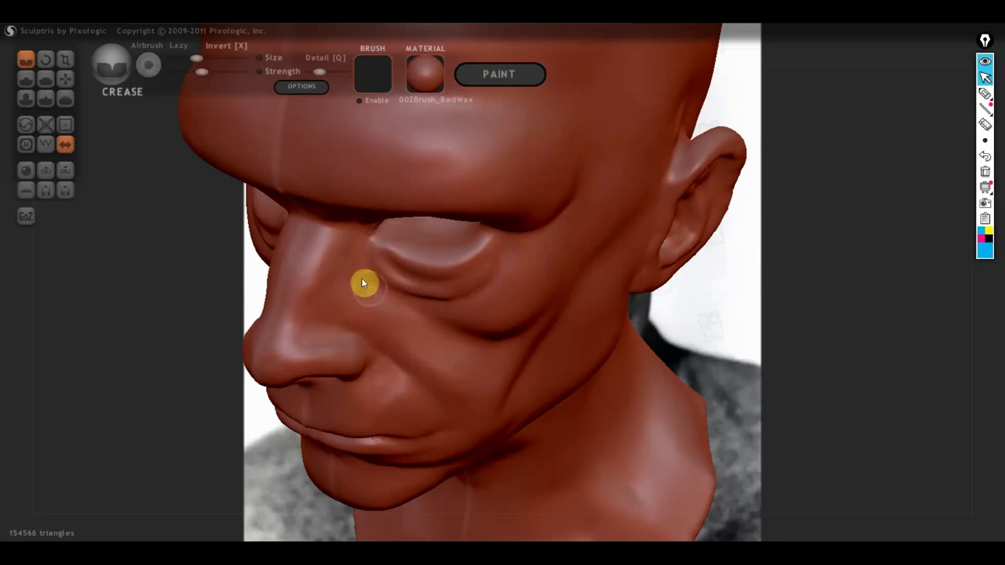
Deepen the wrinkles beneath the eye and crease the cheek in front of the ear
left_click_drag(376, 294, 425, 310)
left_click_drag(521, 249, 492, 292)
mouse_move(508, 244)
right_mouse_down()
mouse_move(532, 283)
mouse_move(489, 247)
mouse_move(521, 212)
mouse_move(562, 262)
right_mouse_up()
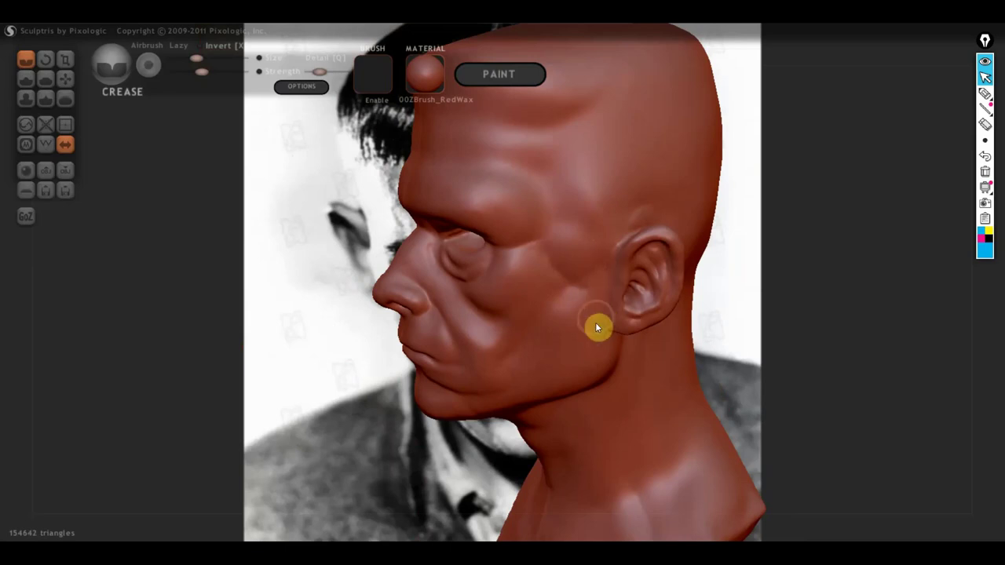
left_click_drag(596, 327, 559, 287)
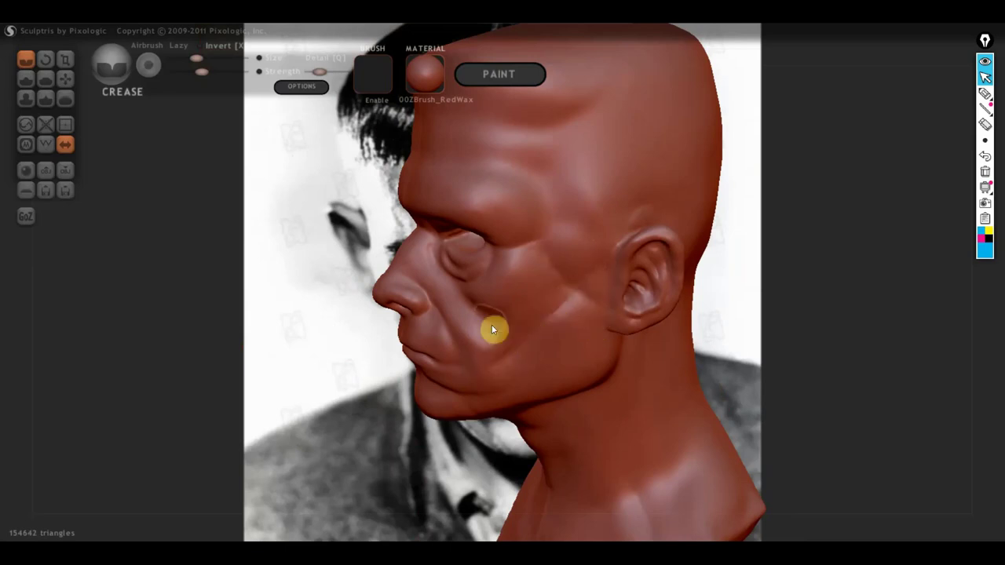
After briefly picking Flatten, switch to the Draw brush with Clay enabled and reduced strength, turning the head frontal
left_click(45, 79)
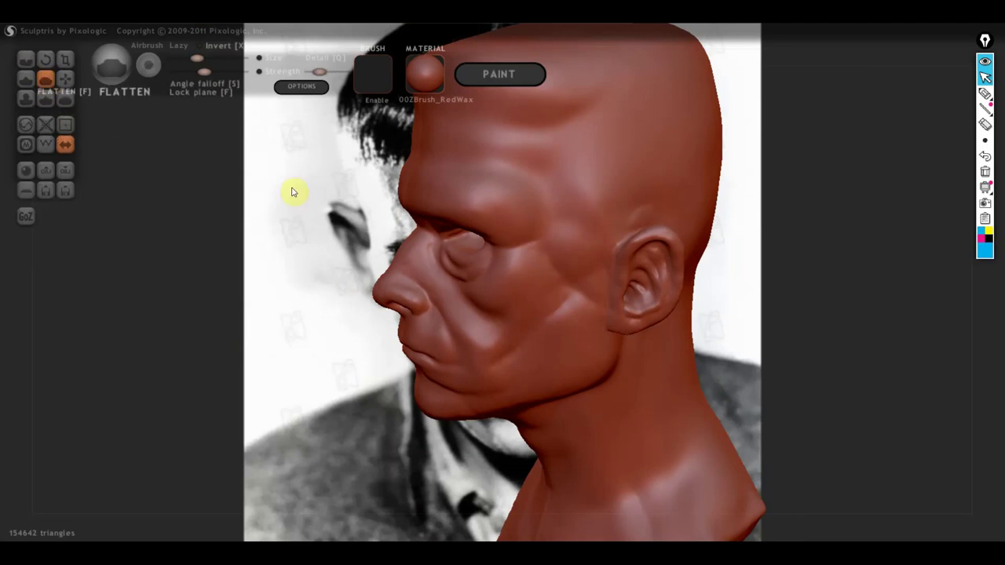
left_click_drag(292, 192, 463, 327)
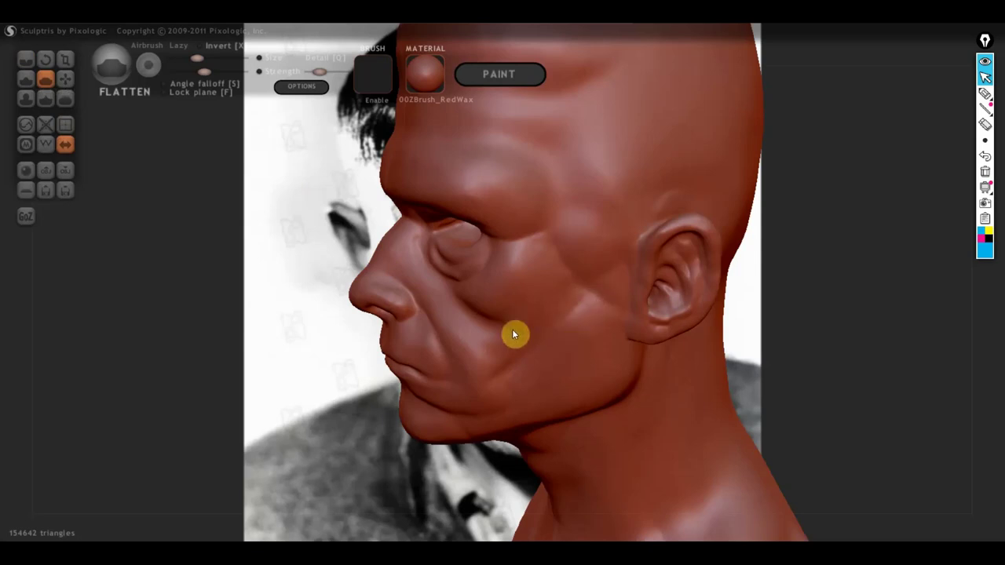
left_click(26, 78)
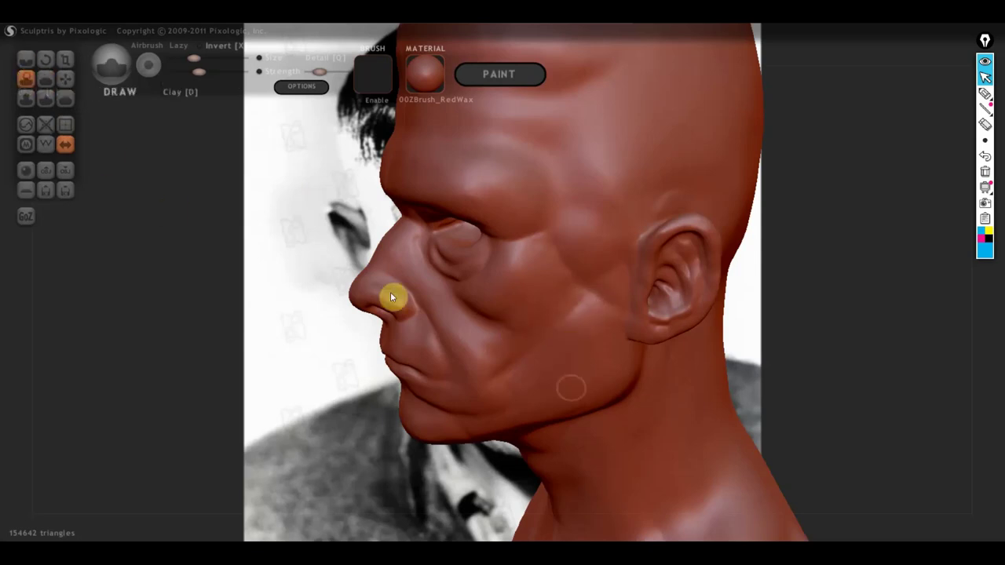
left_click(161, 93)
left_click(183, 73)
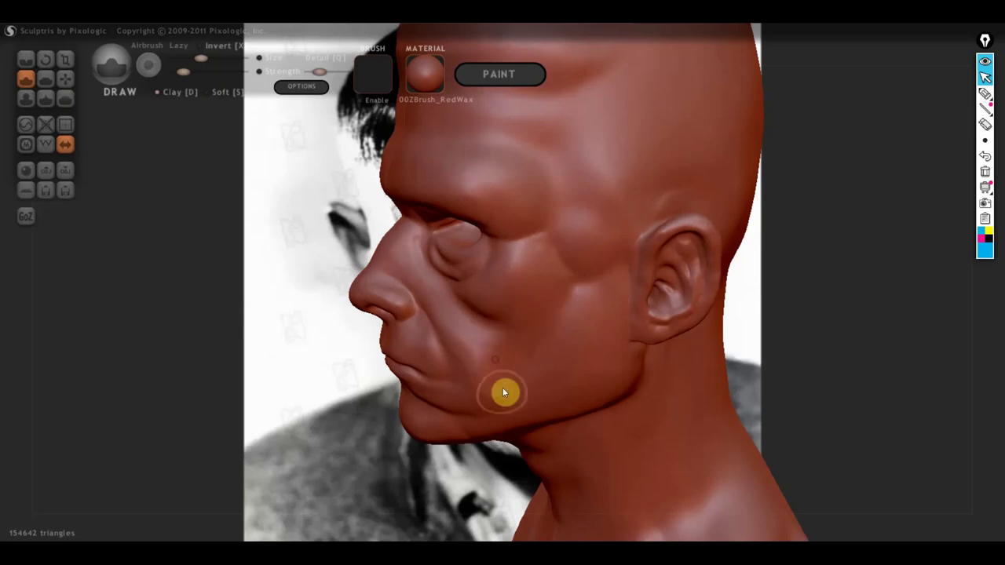
mouse_move(507, 395)
right_mouse_down()
mouse_move(644, 388)
mouse_move(683, 373)
right_mouse_up()
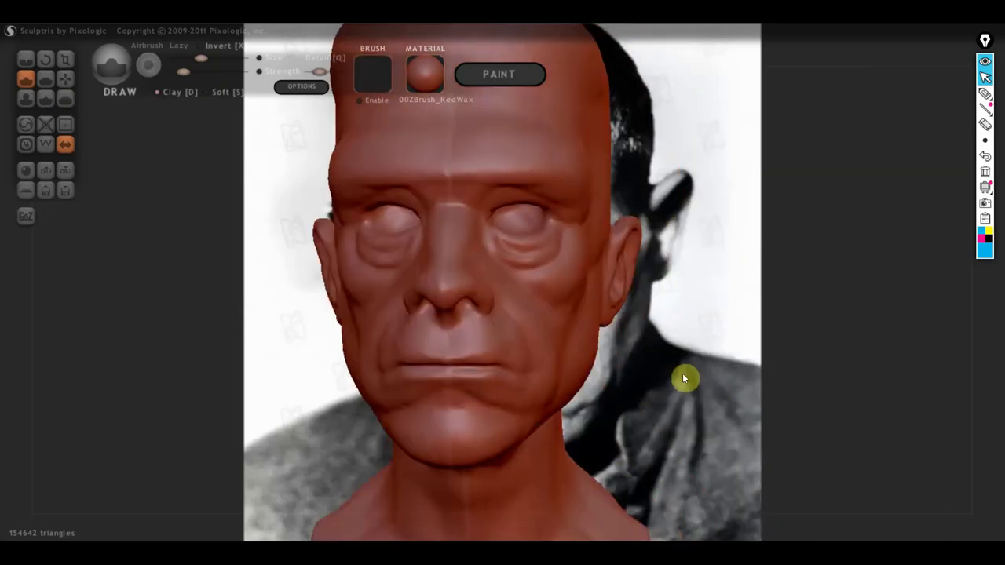
scroll(683, 379, "down", 1)
scroll(706, 371, "down", 3)
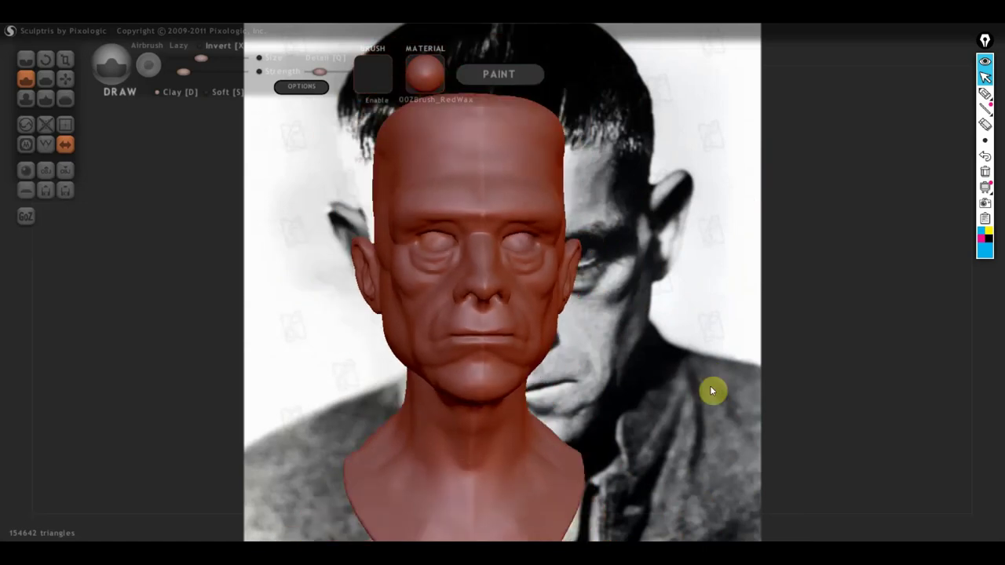
mouse_move(711, 391)
right_mouse_down()
mouse_move(645, 368)
mouse_move(673, 380)
right_mouse_up()
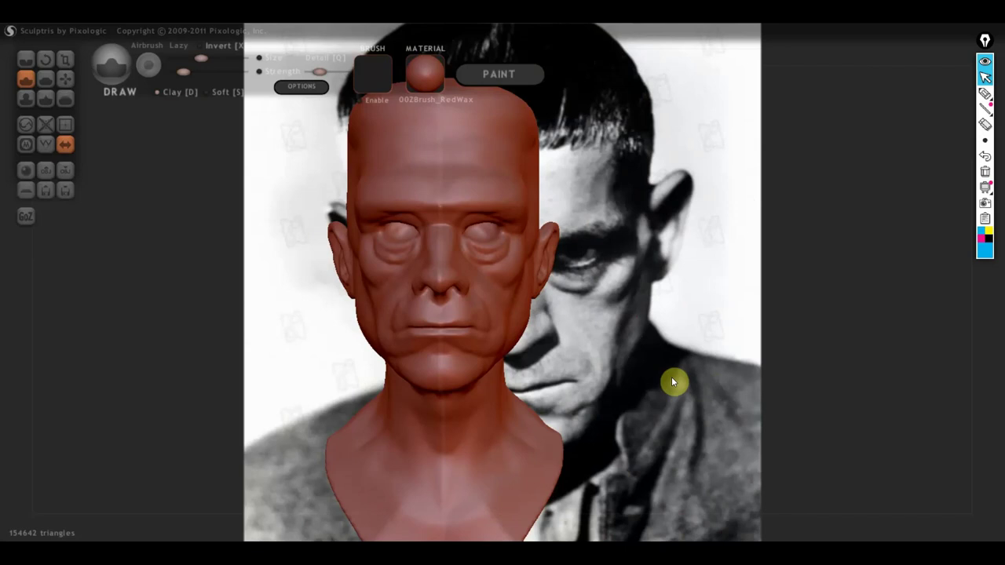
mouse_move(729, 467)
left_mouse_down()
mouse_move(734, 416)
mouse_move(659, 417)
mouse_move(628, 404)
mouse_move(742, 405)
left_mouse_up()
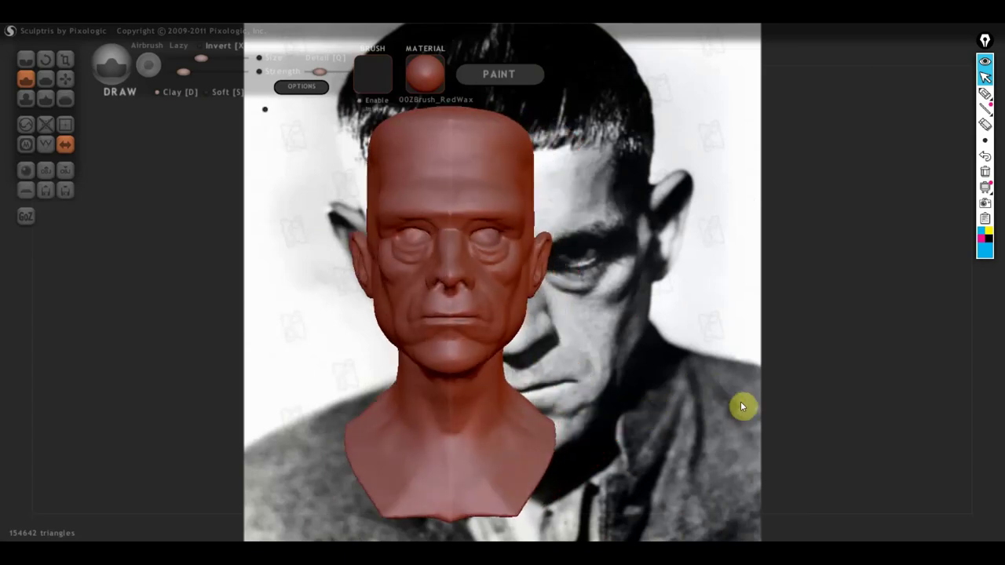
left_click_drag(754, 415, 749, 419)
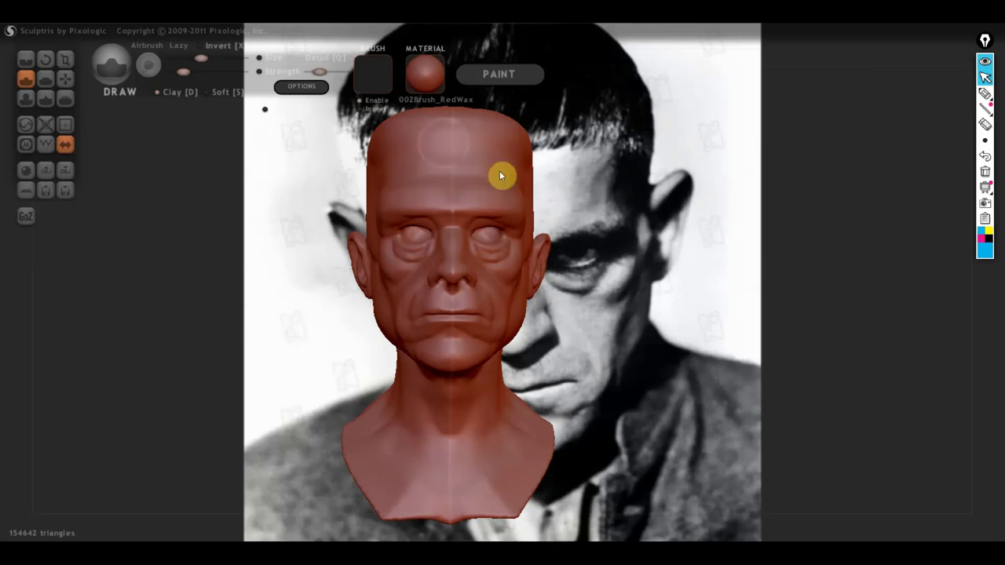
mouse_move(444, 132)
right_mouse_down()
mouse_move(491, 149)
mouse_move(623, 157)
mouse_move(330, 152)
right_mouse_up()
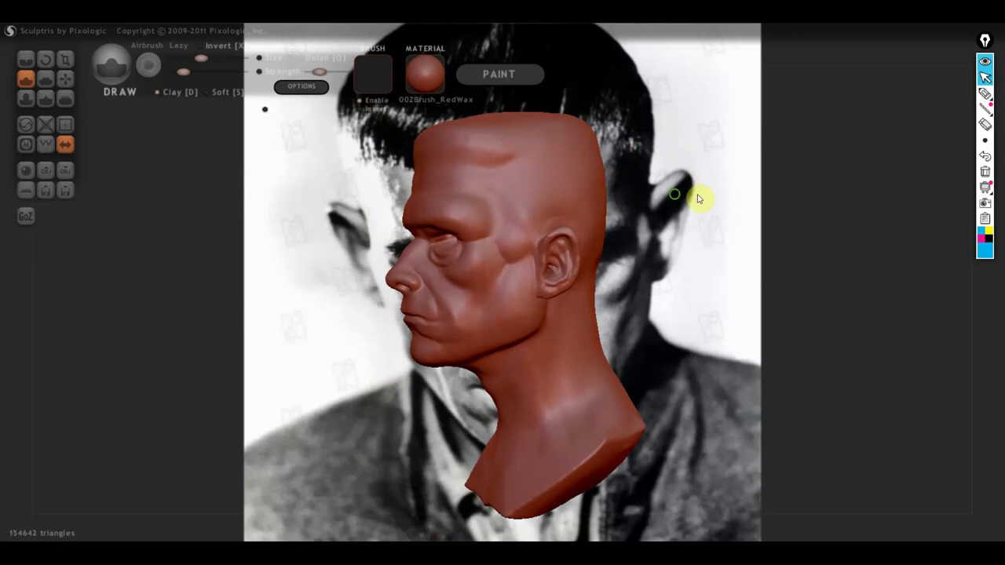
mouse_move(696, 197)
right_mouse_down()
mouse_move(590, 197)
mouse_move(699, 196)
right_mouse_up()
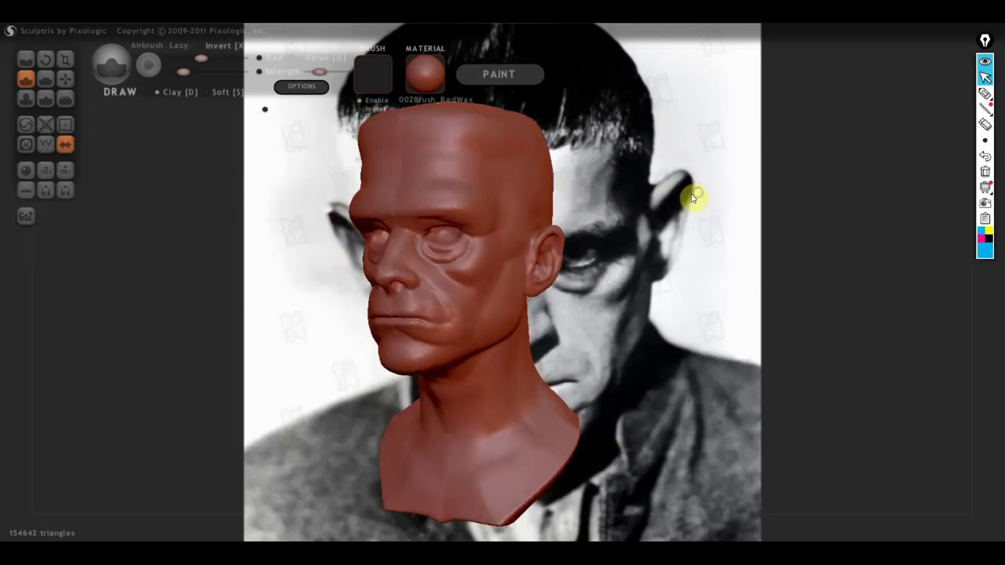